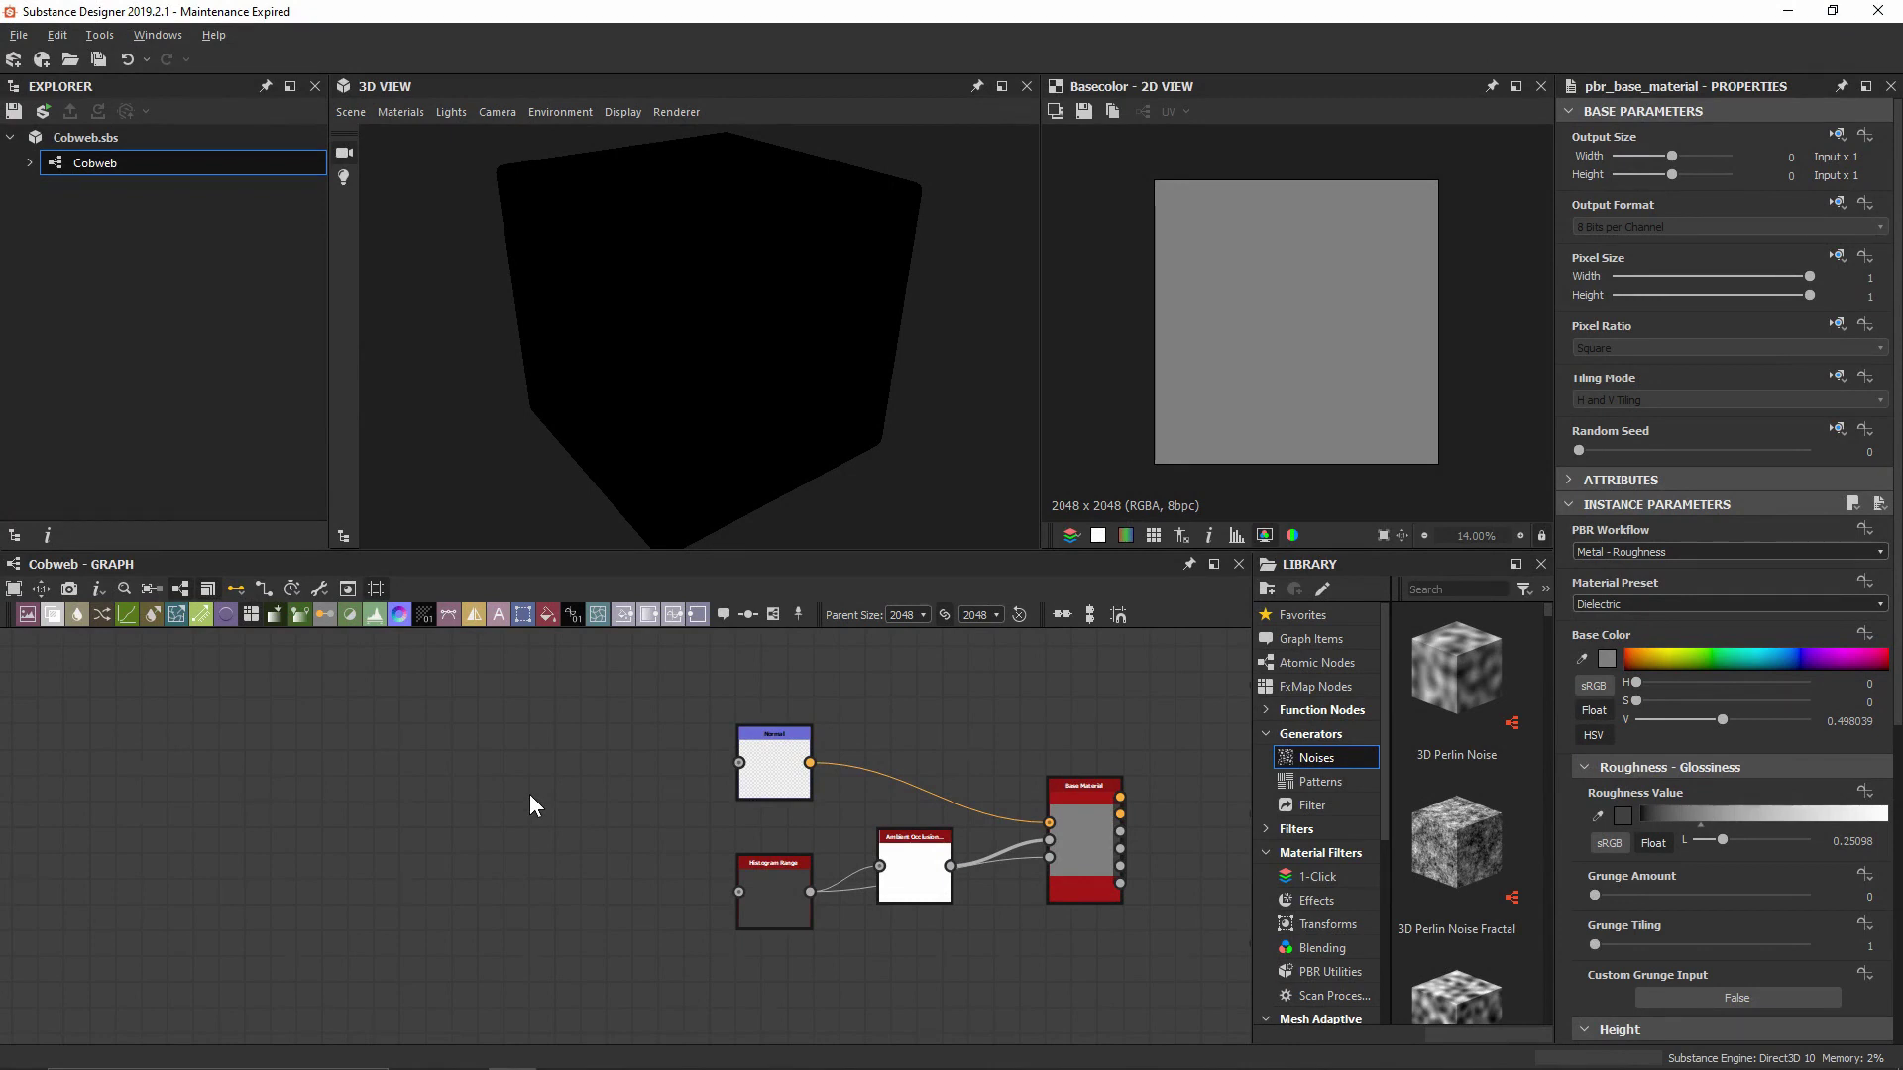
# Add a Shape node at the start of the graph and connect its output to the Histogram Range and Normal nodes
pyautogui.press('space')
pyautogui.write('shape')
pyautogui.press('Return')
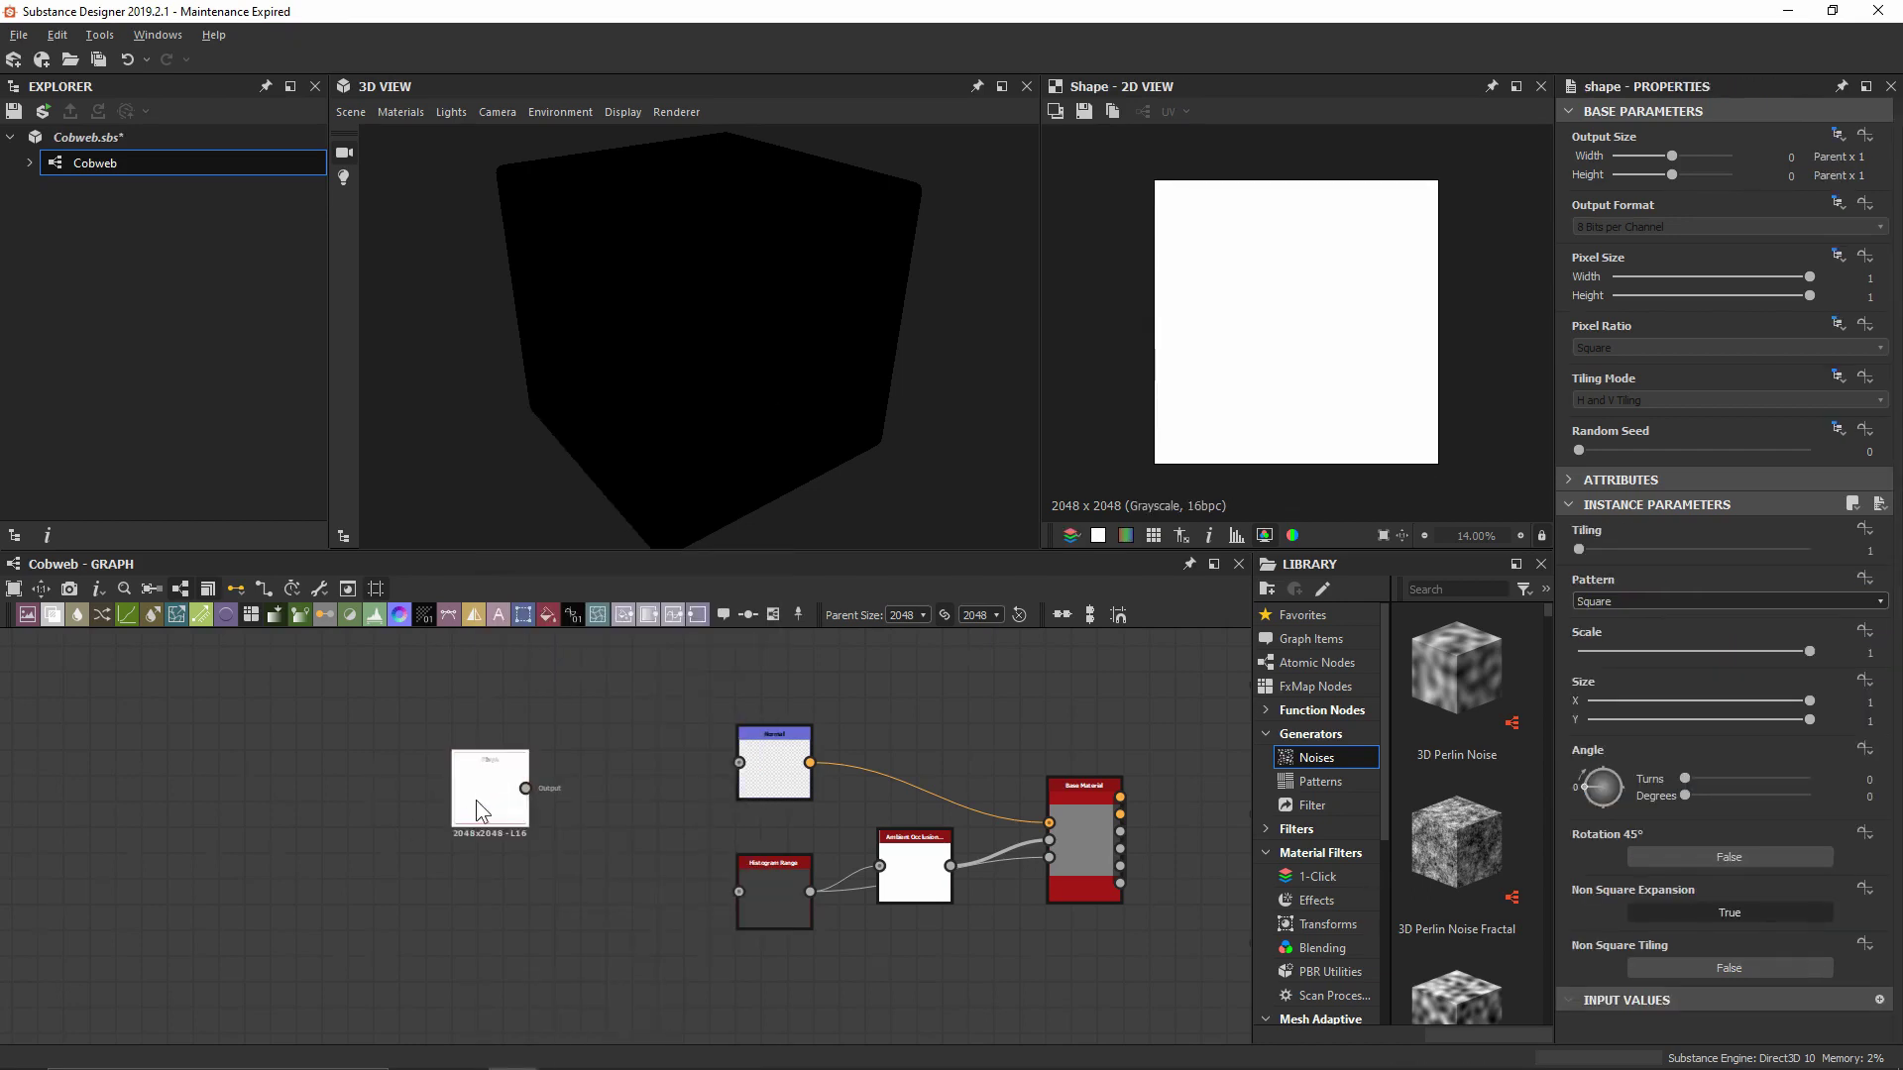
pyautogui.moveTo(476, 800); pyautogui.dragTo(740, 892)
pyautogui.moveTo(268, 814); pyautogui.dragTo(741, 765)
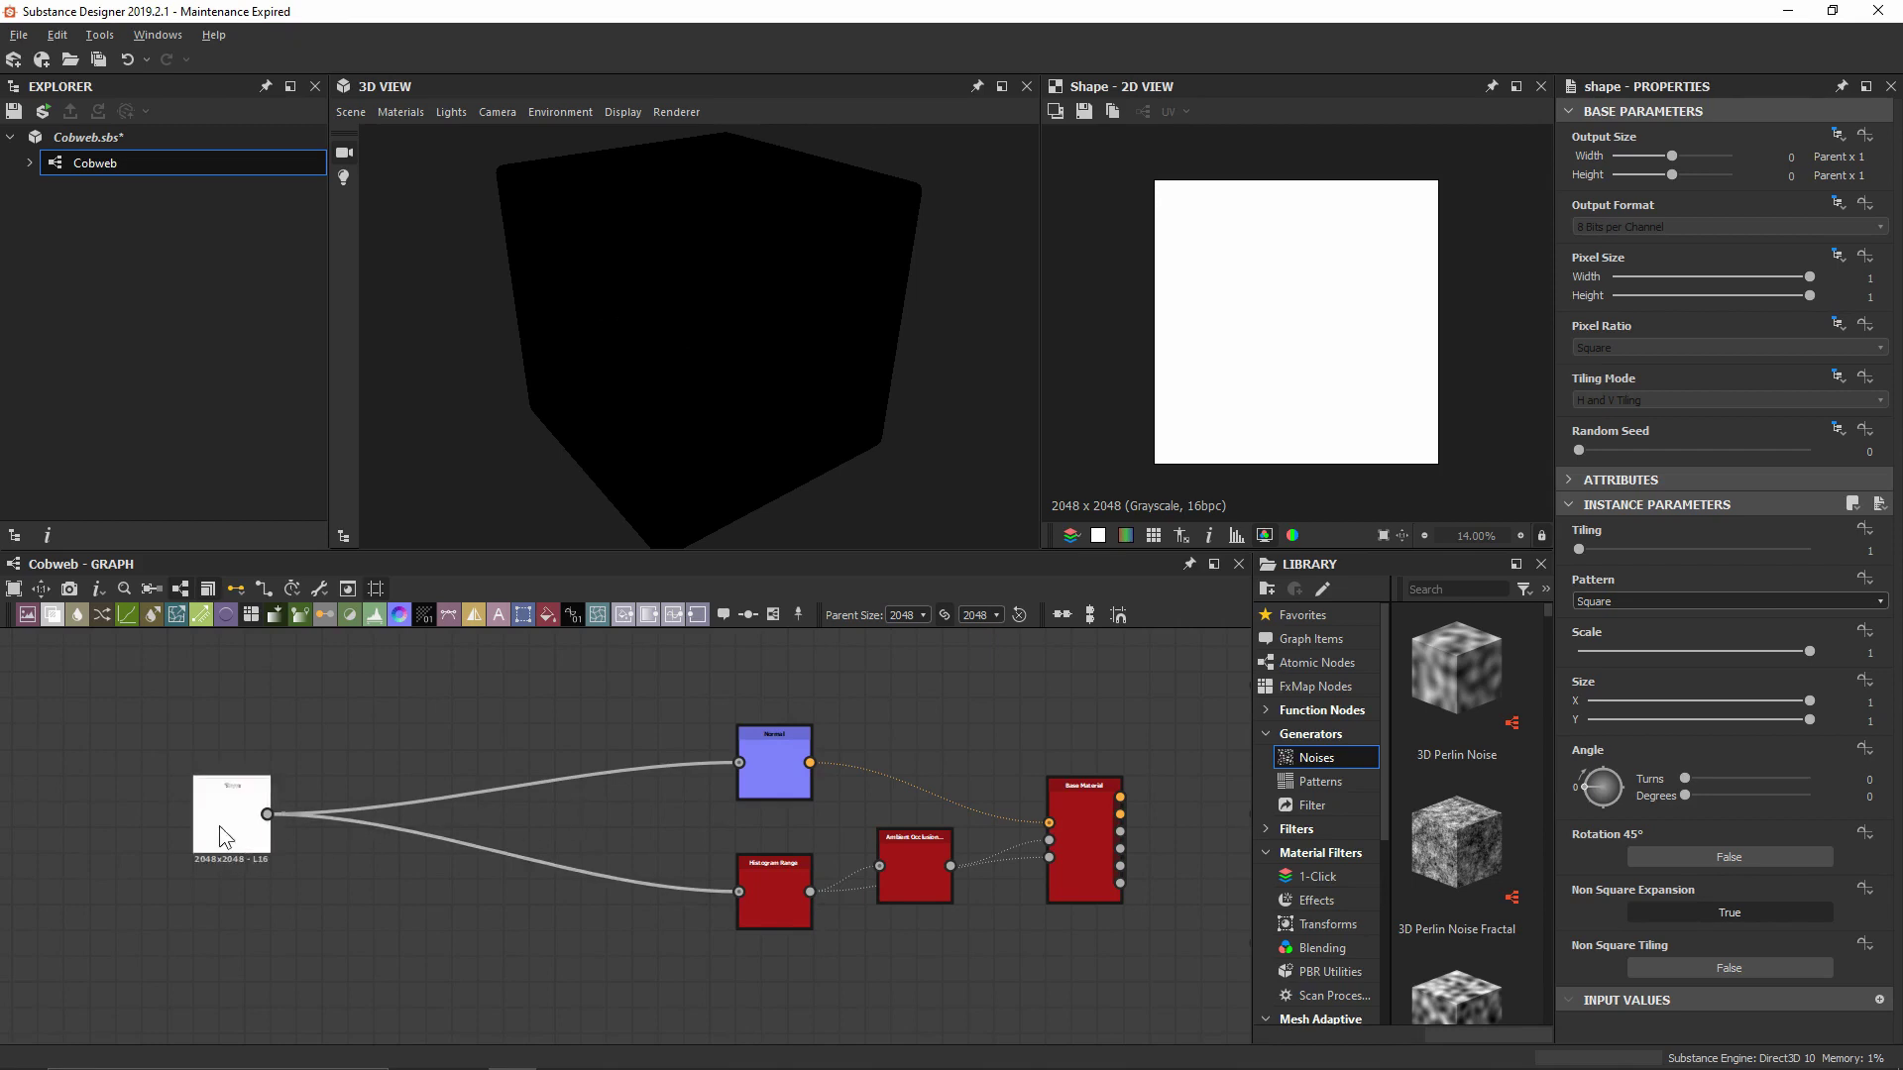
pyautogui.moveTo(220, 827); pyautogui.dragTo(238, 896)
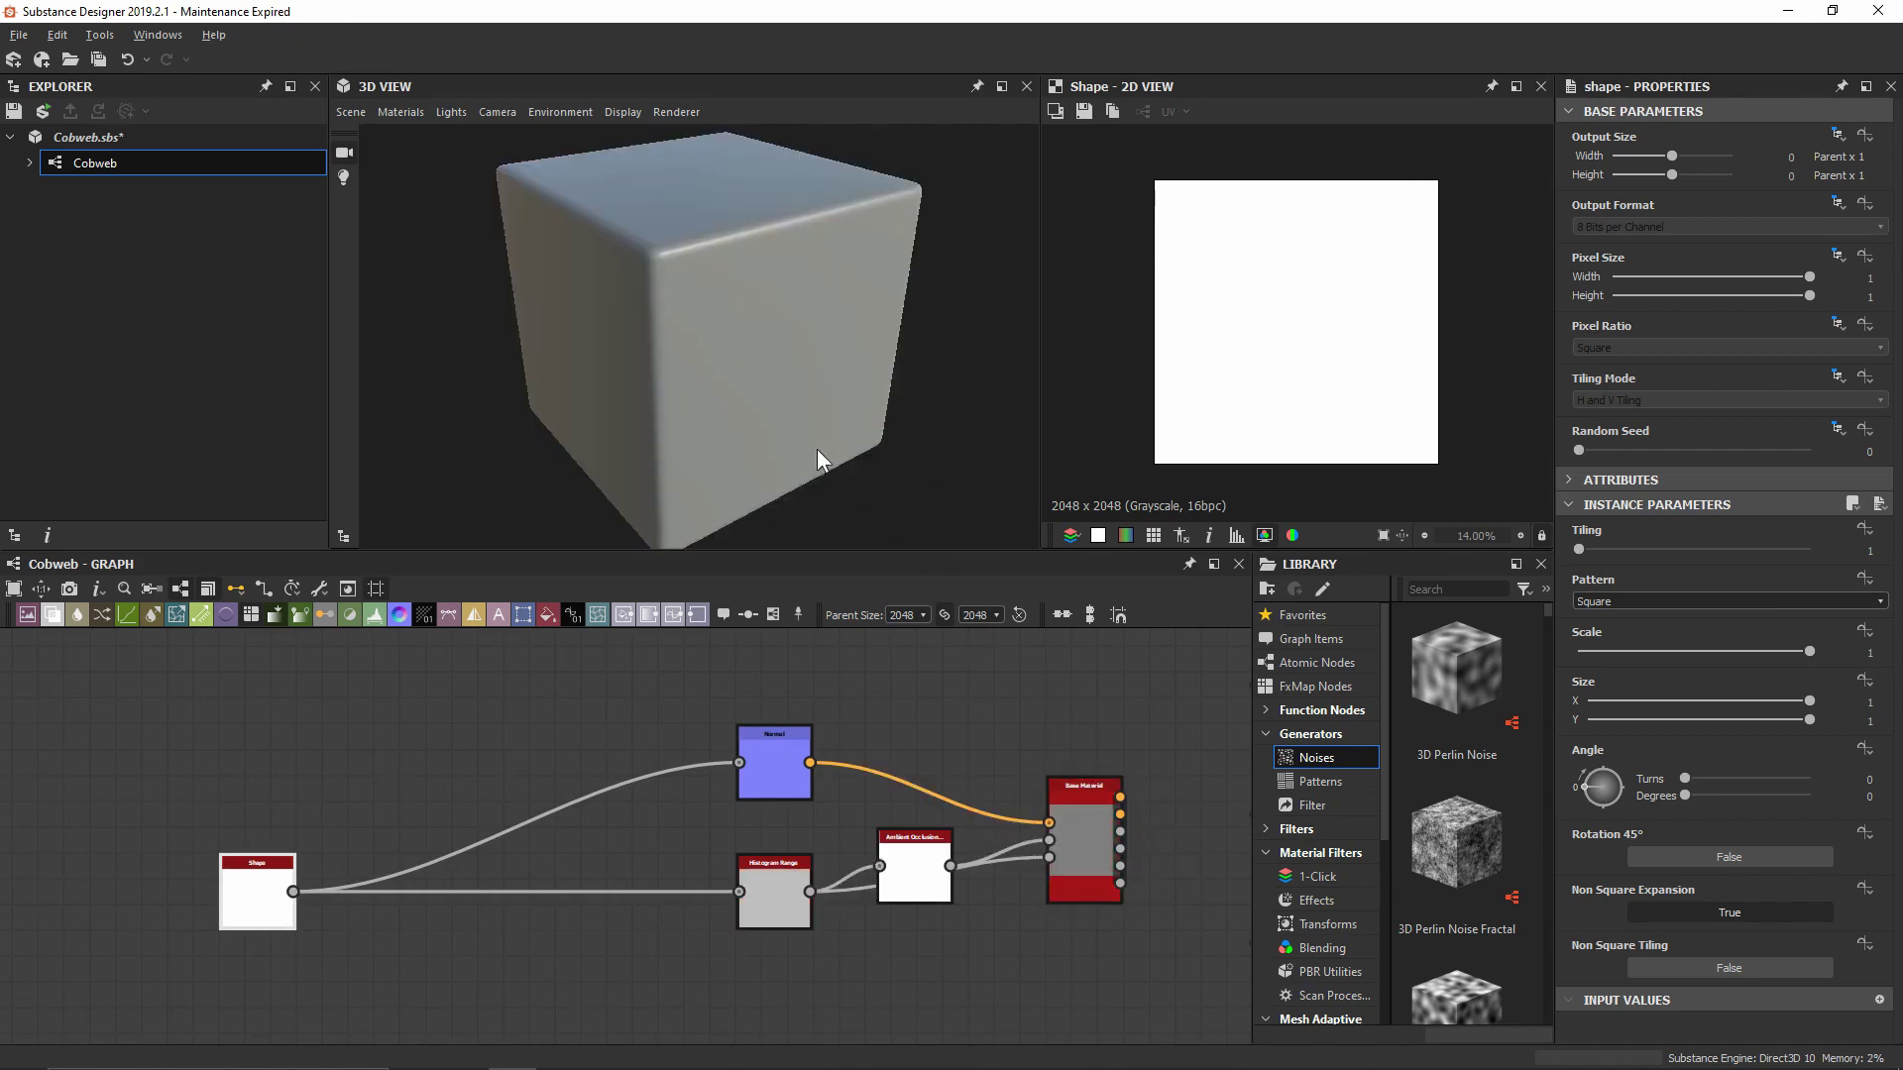
pyautogui.moveTo(817, 449)
pyautogui.mouseDown()
pyautogui.moveTo(729, 437)
pyautogui.moveTo(783, 435)
pyautogui.mouseUp()
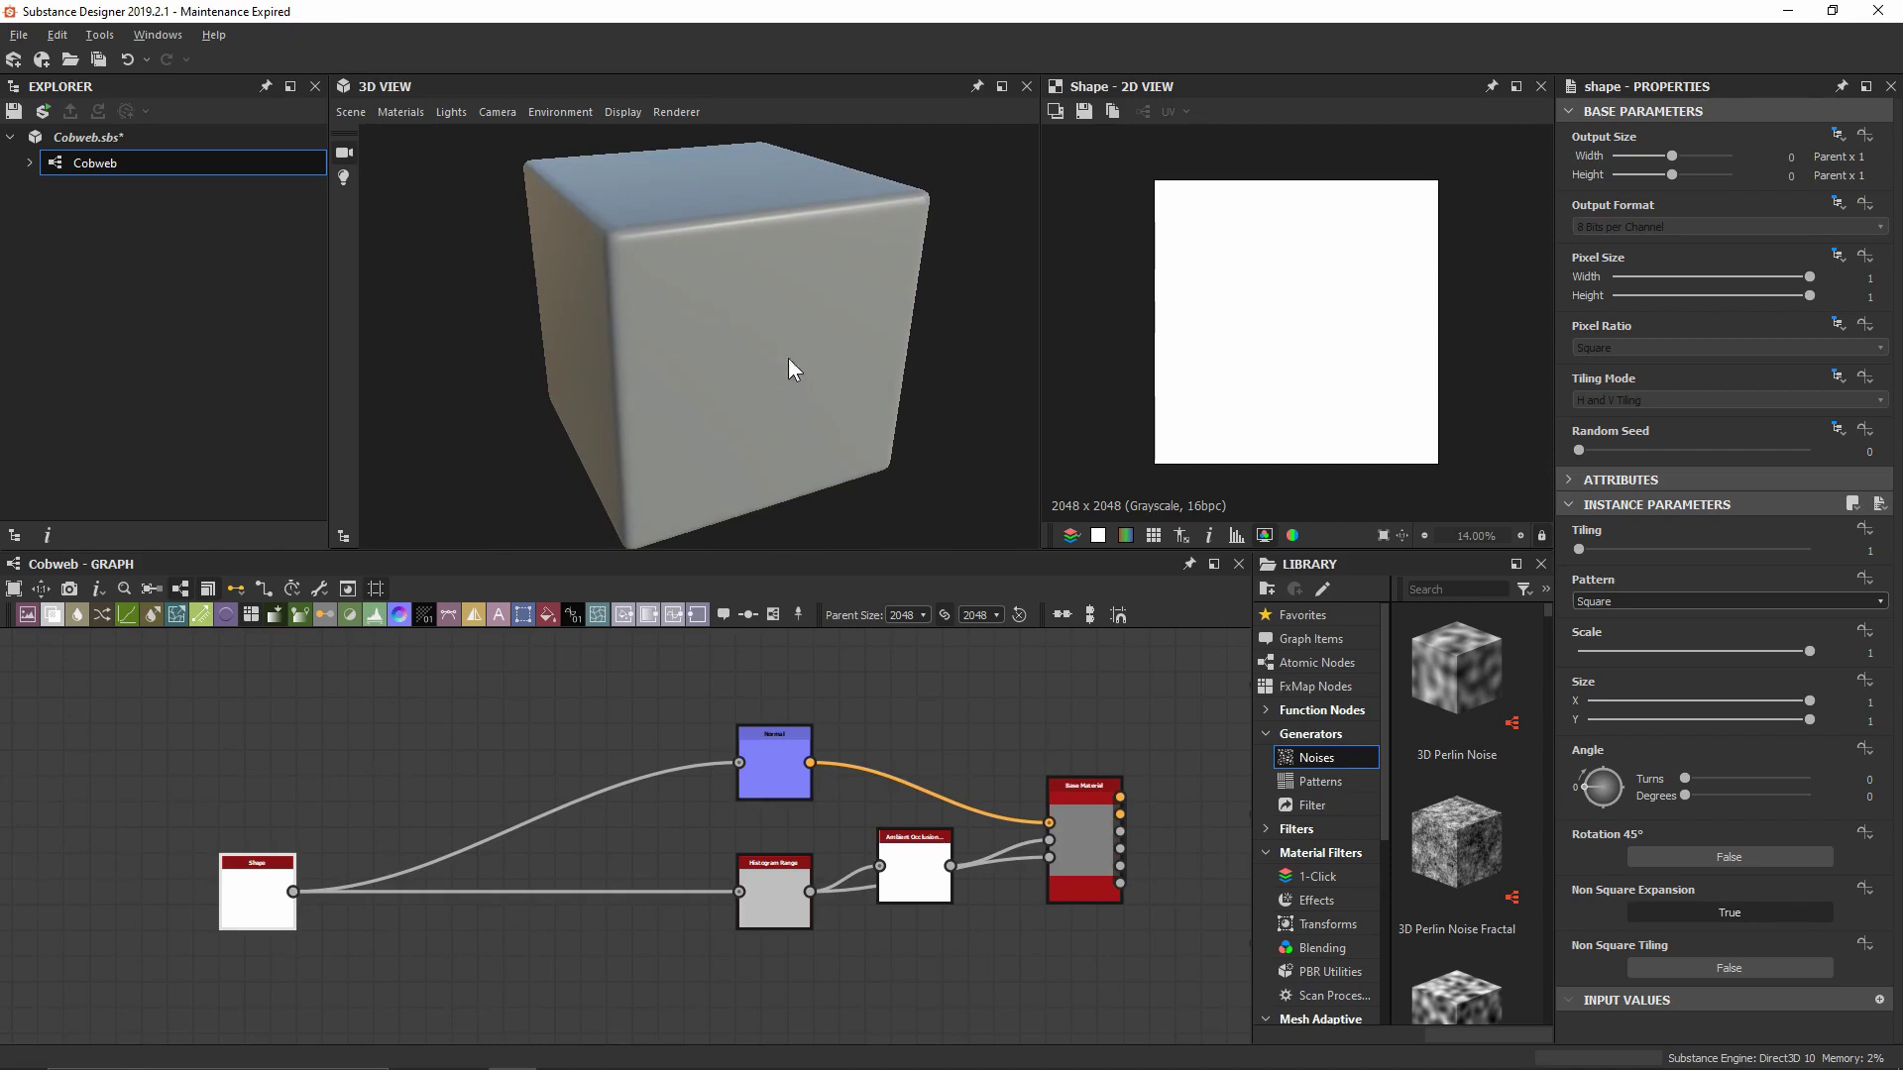
# Set the Shape node's Y size to 0.01 to turn the square into a thin horizontal line
pyautogui.moveTo(339, 889); pyautogui.dragTo(666, 840, button='middle')
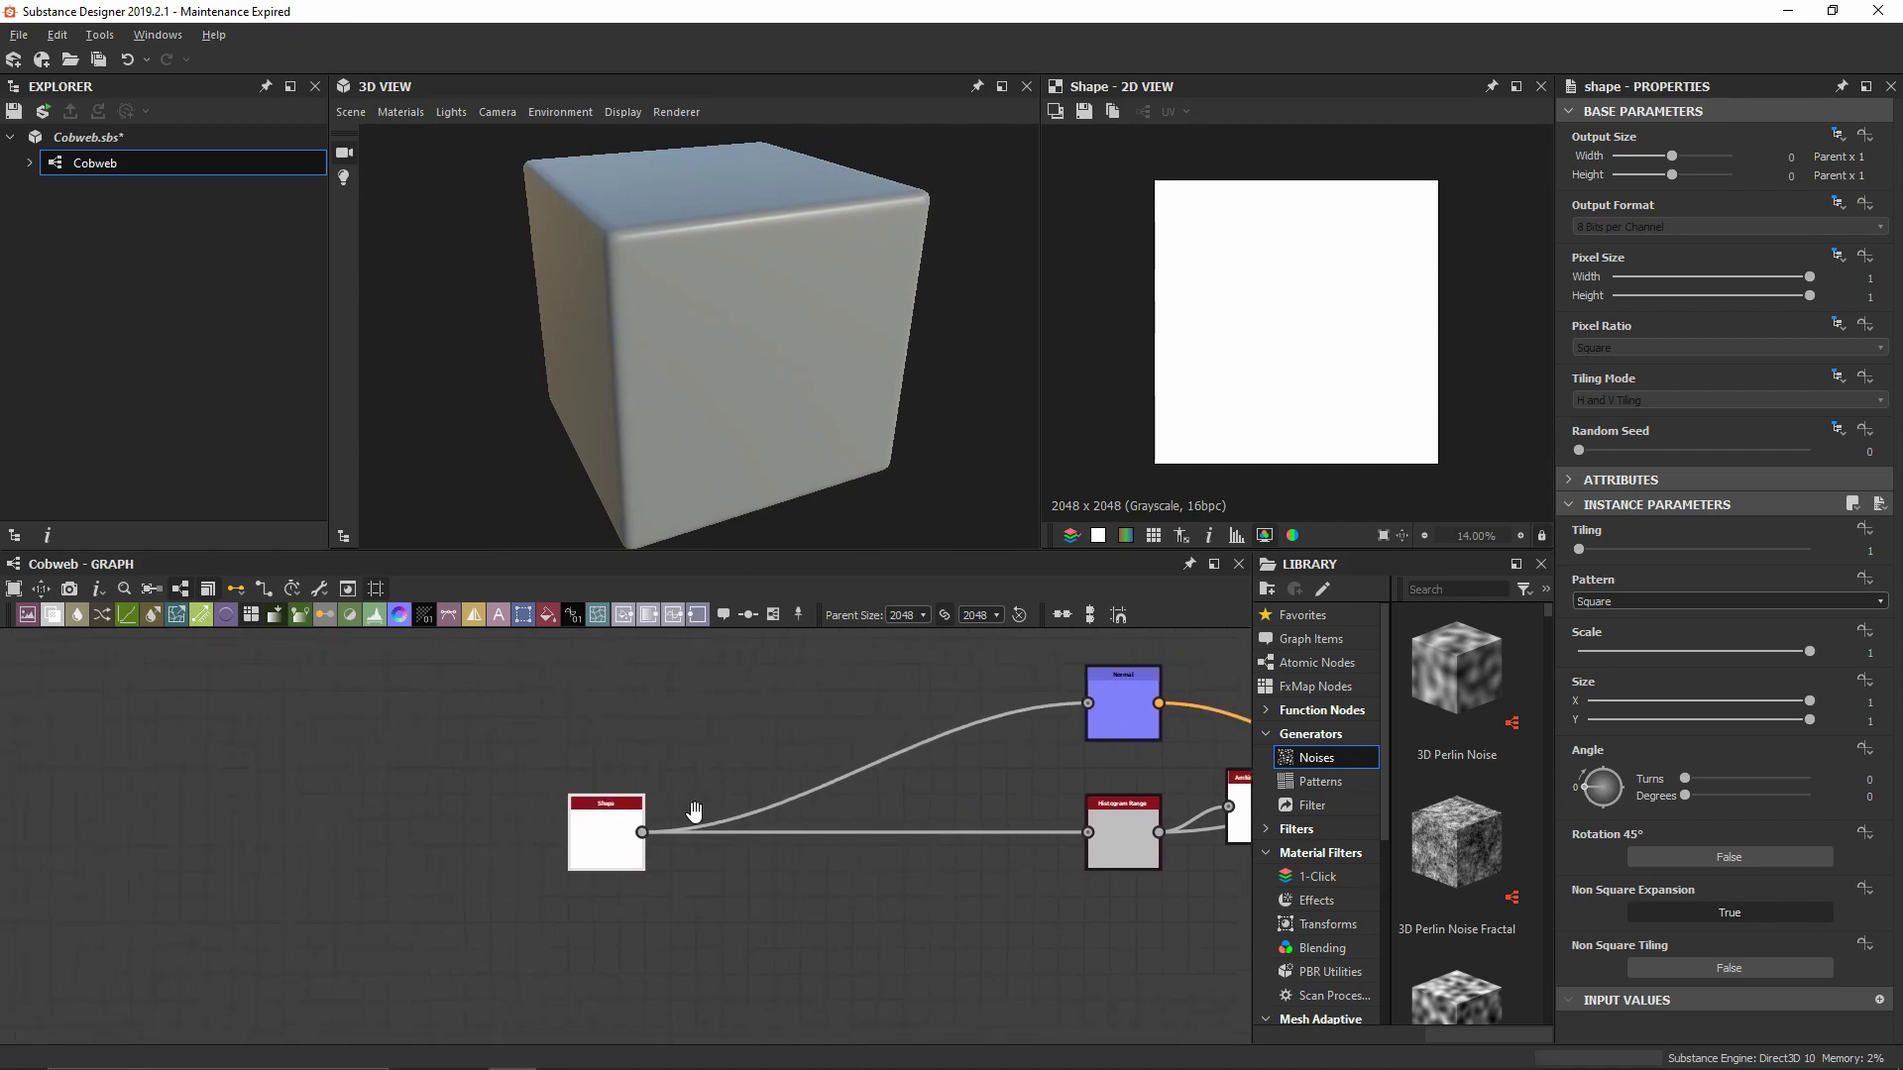
pyautogui.scroll(3, 709, 815)
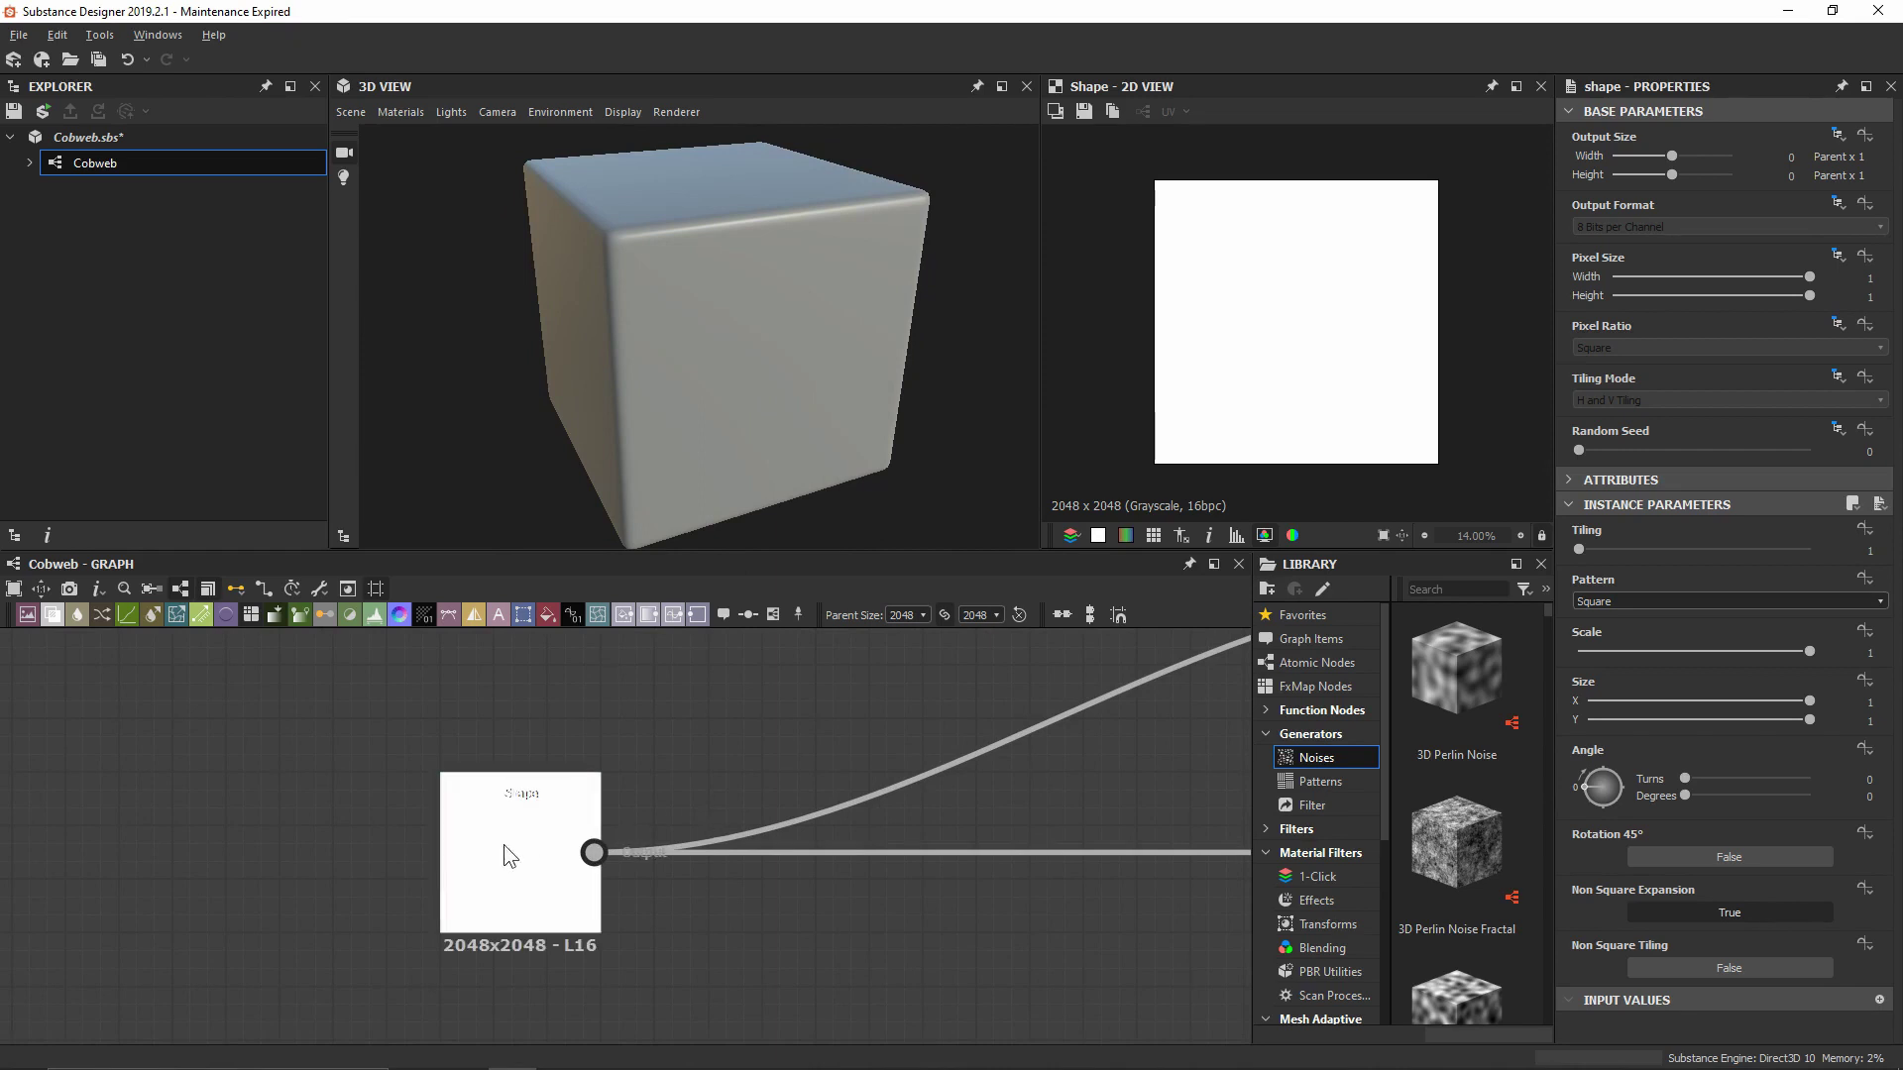
pyautogui.click(1810, 702)
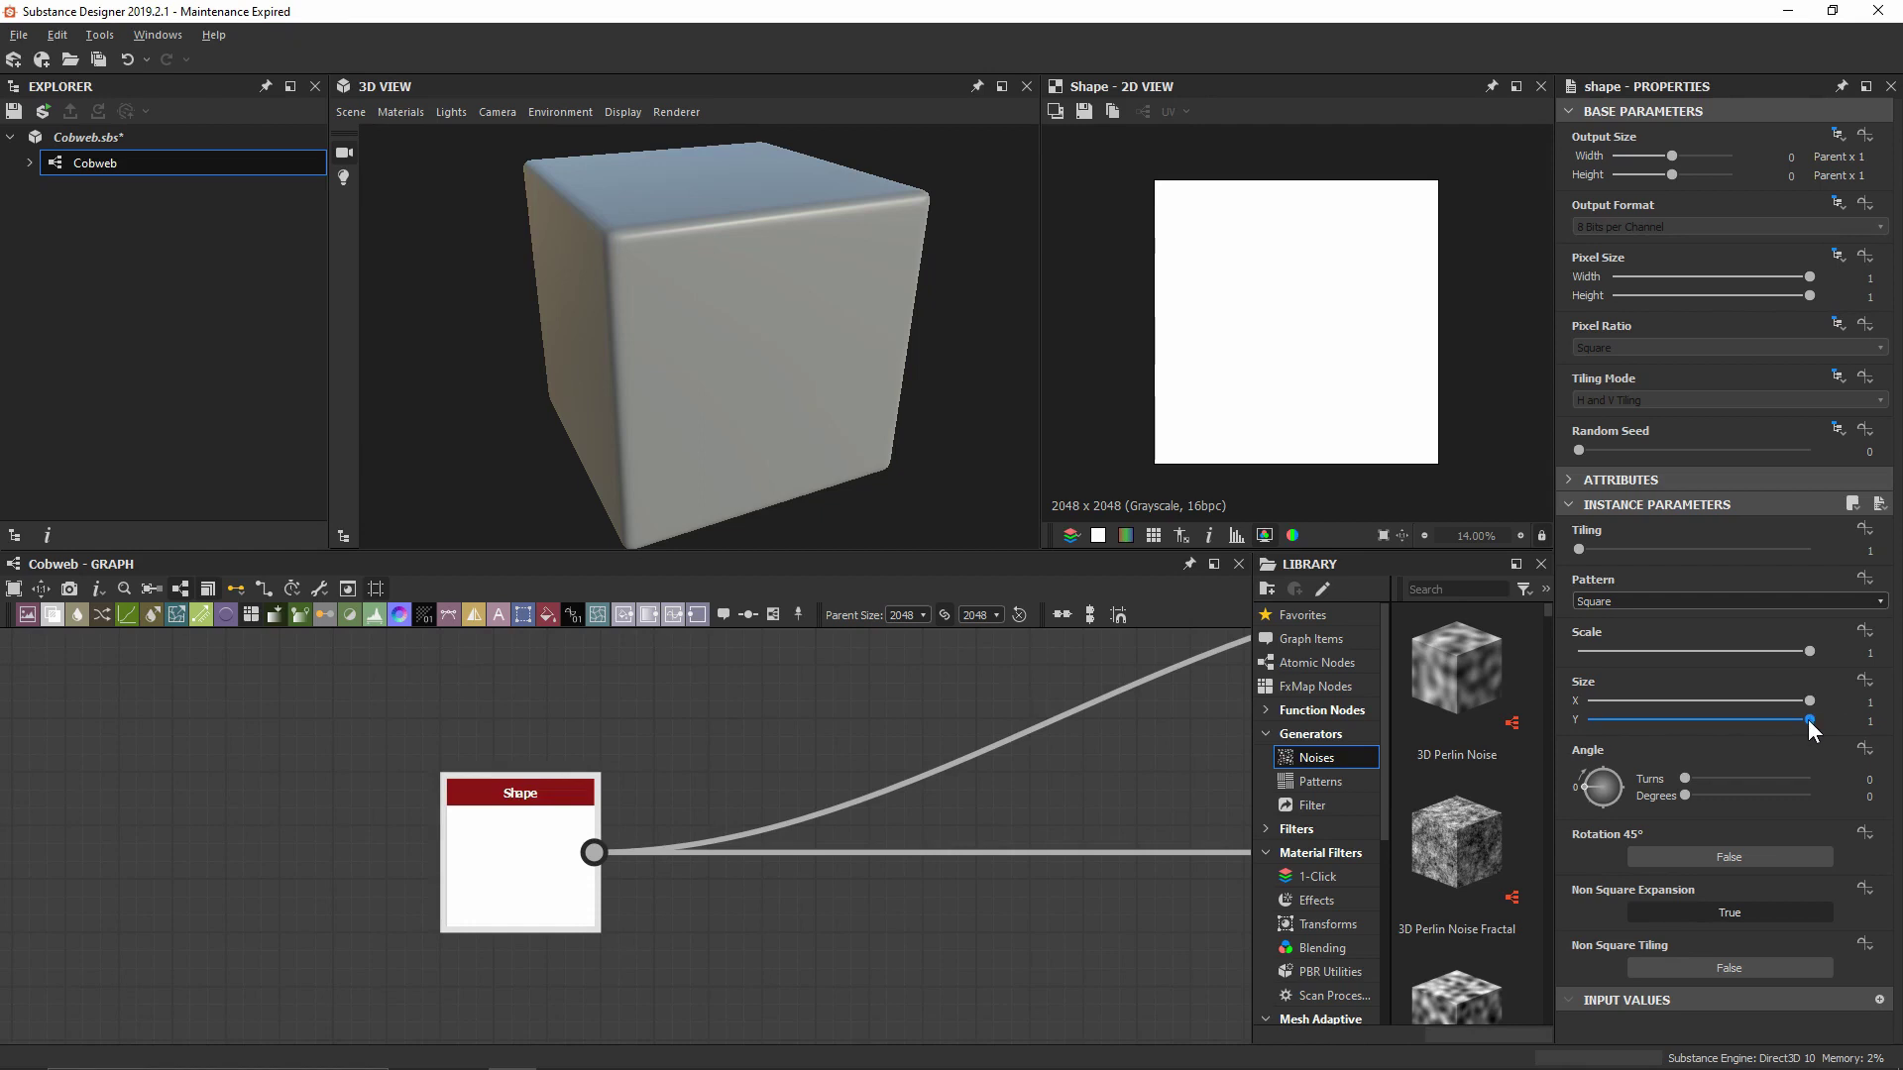
pyautogui.doubleClick(1808, 719)
pyautogui.write('0.0')
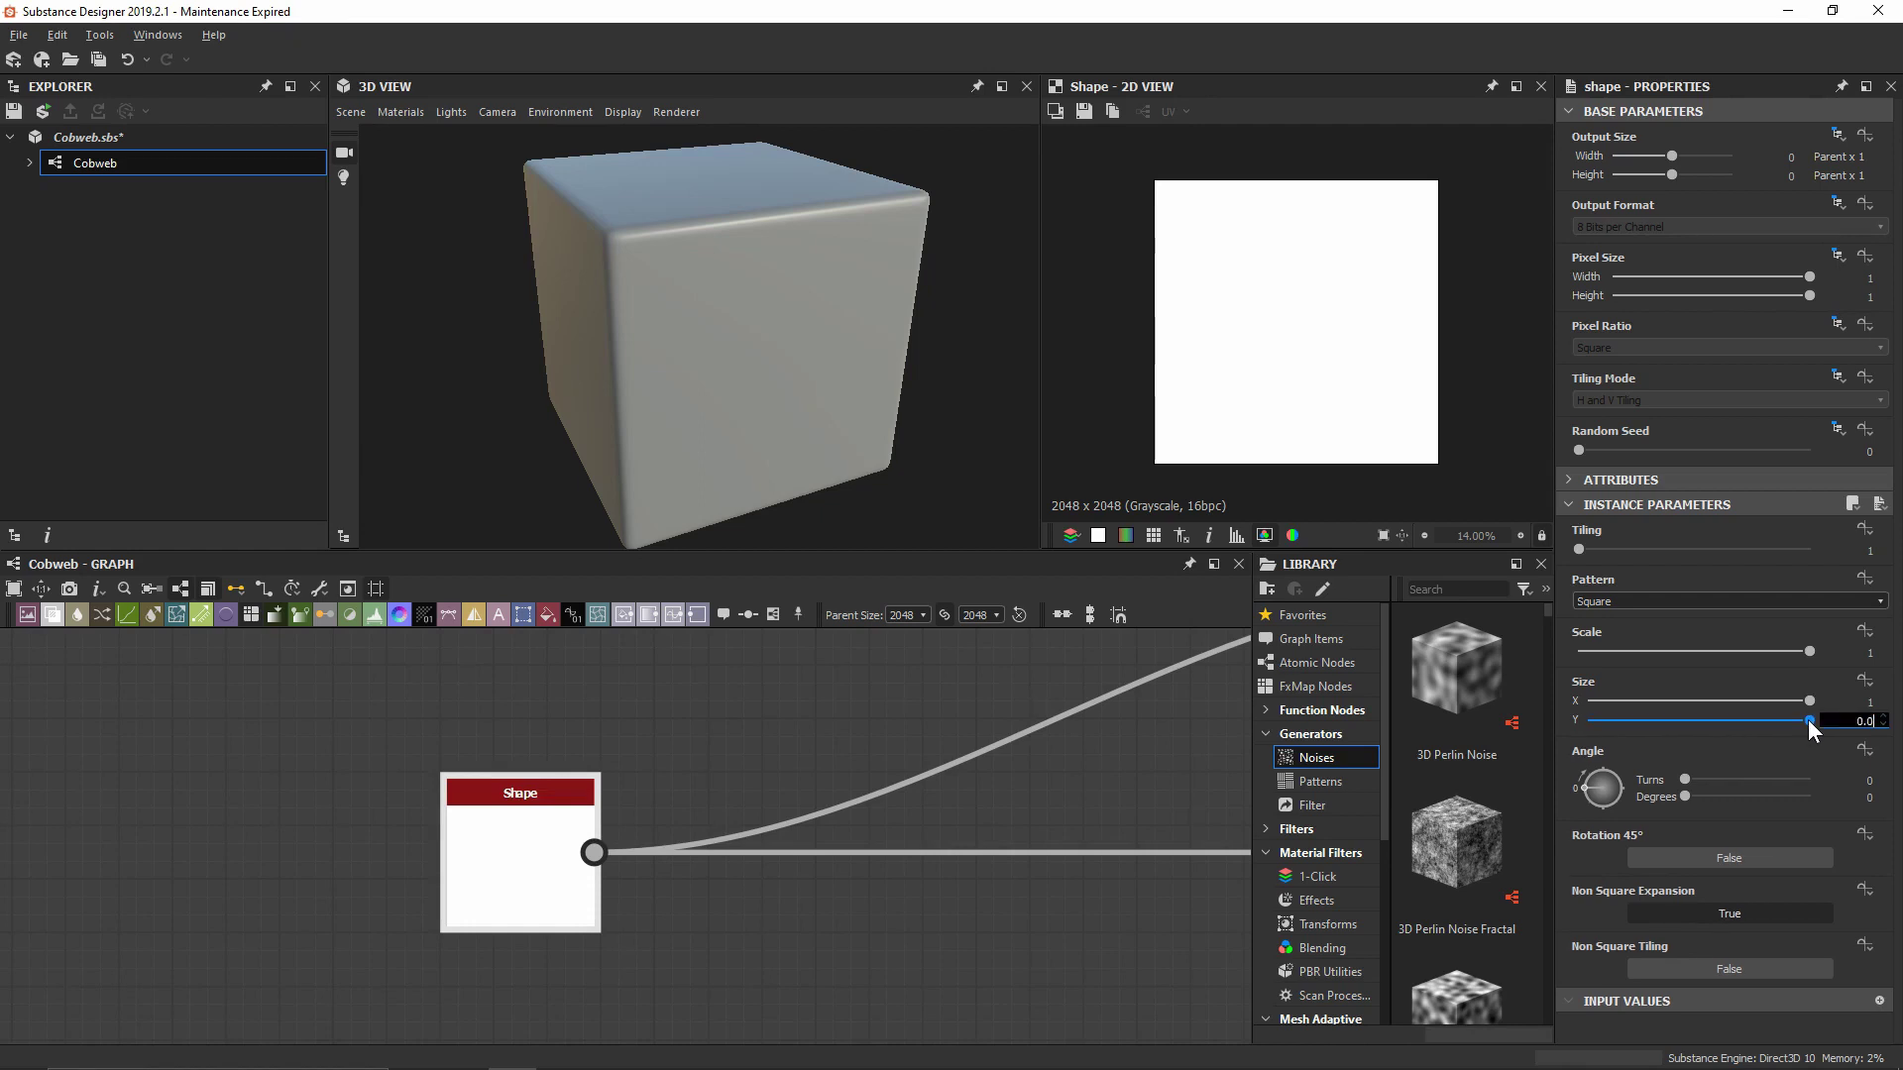
pyautogui.write('1')
pyautogui.press('Return')
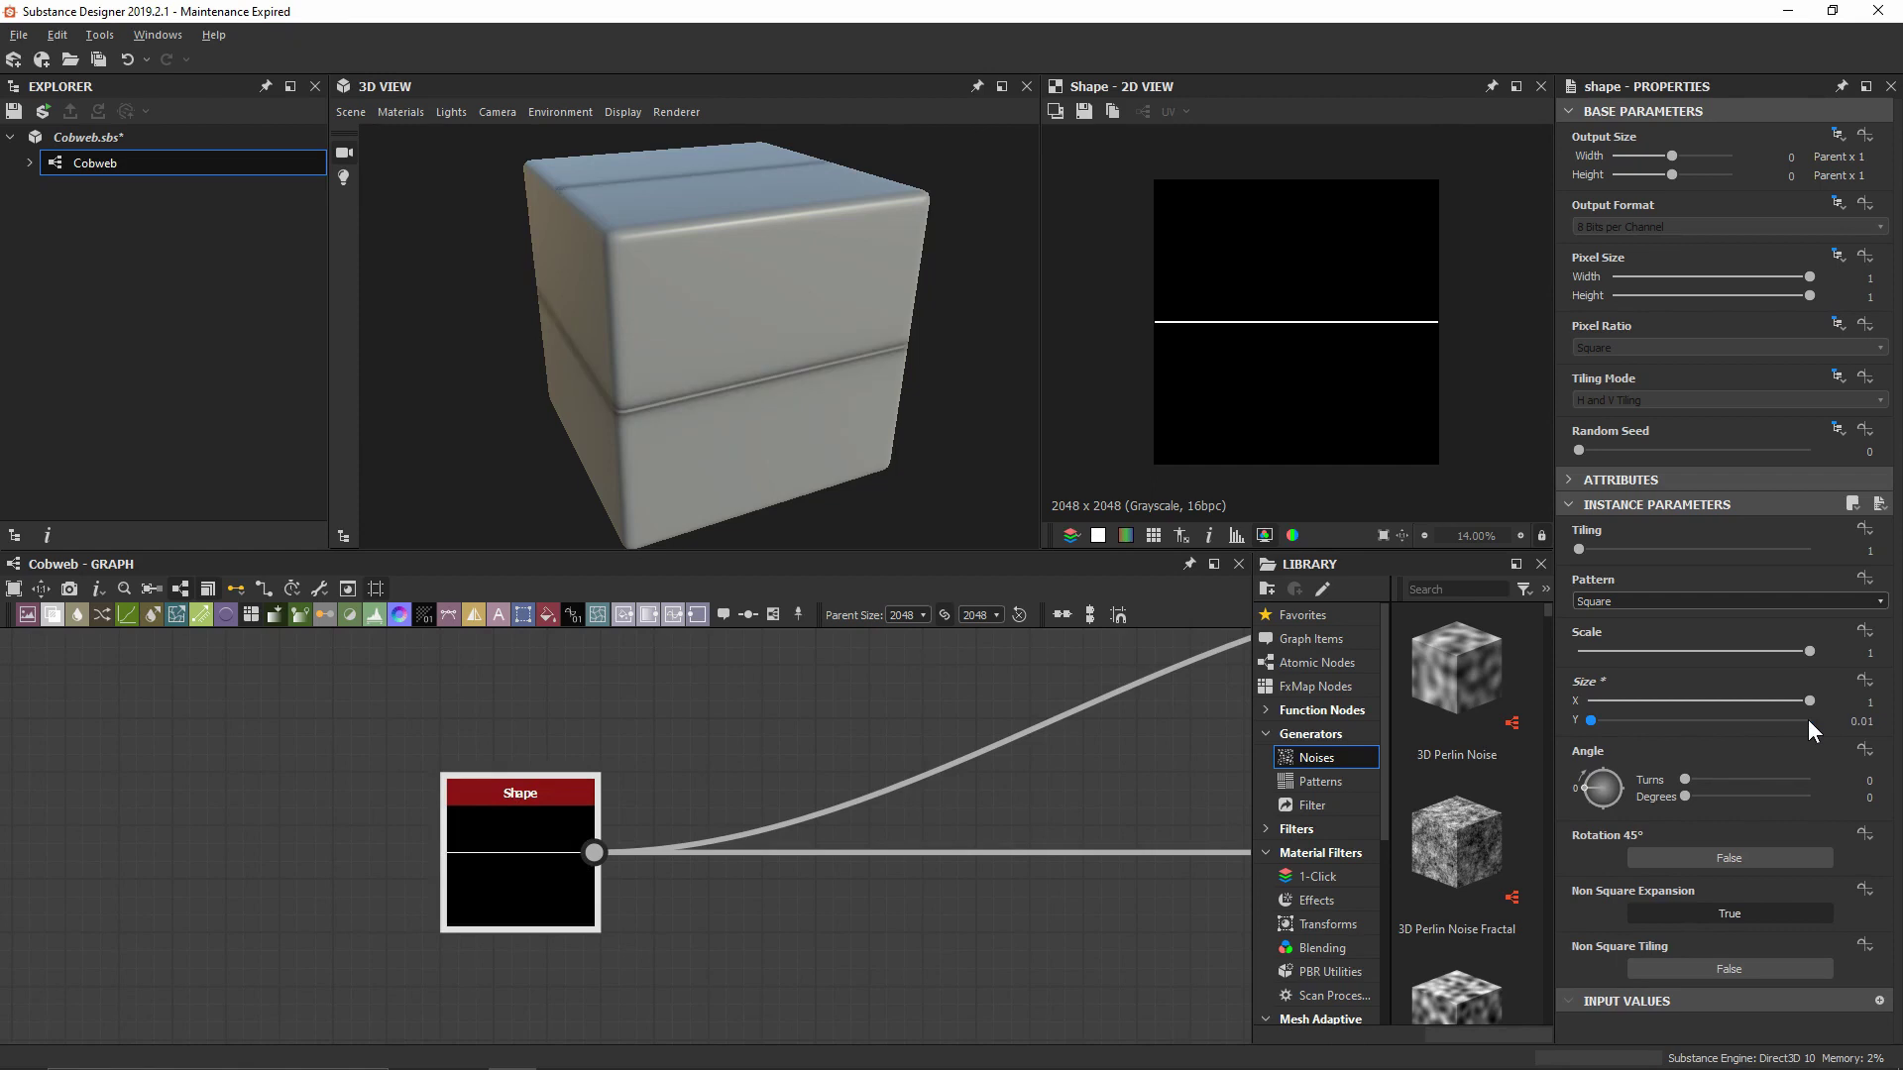
pyautogui.scroll(6, 810, 410)
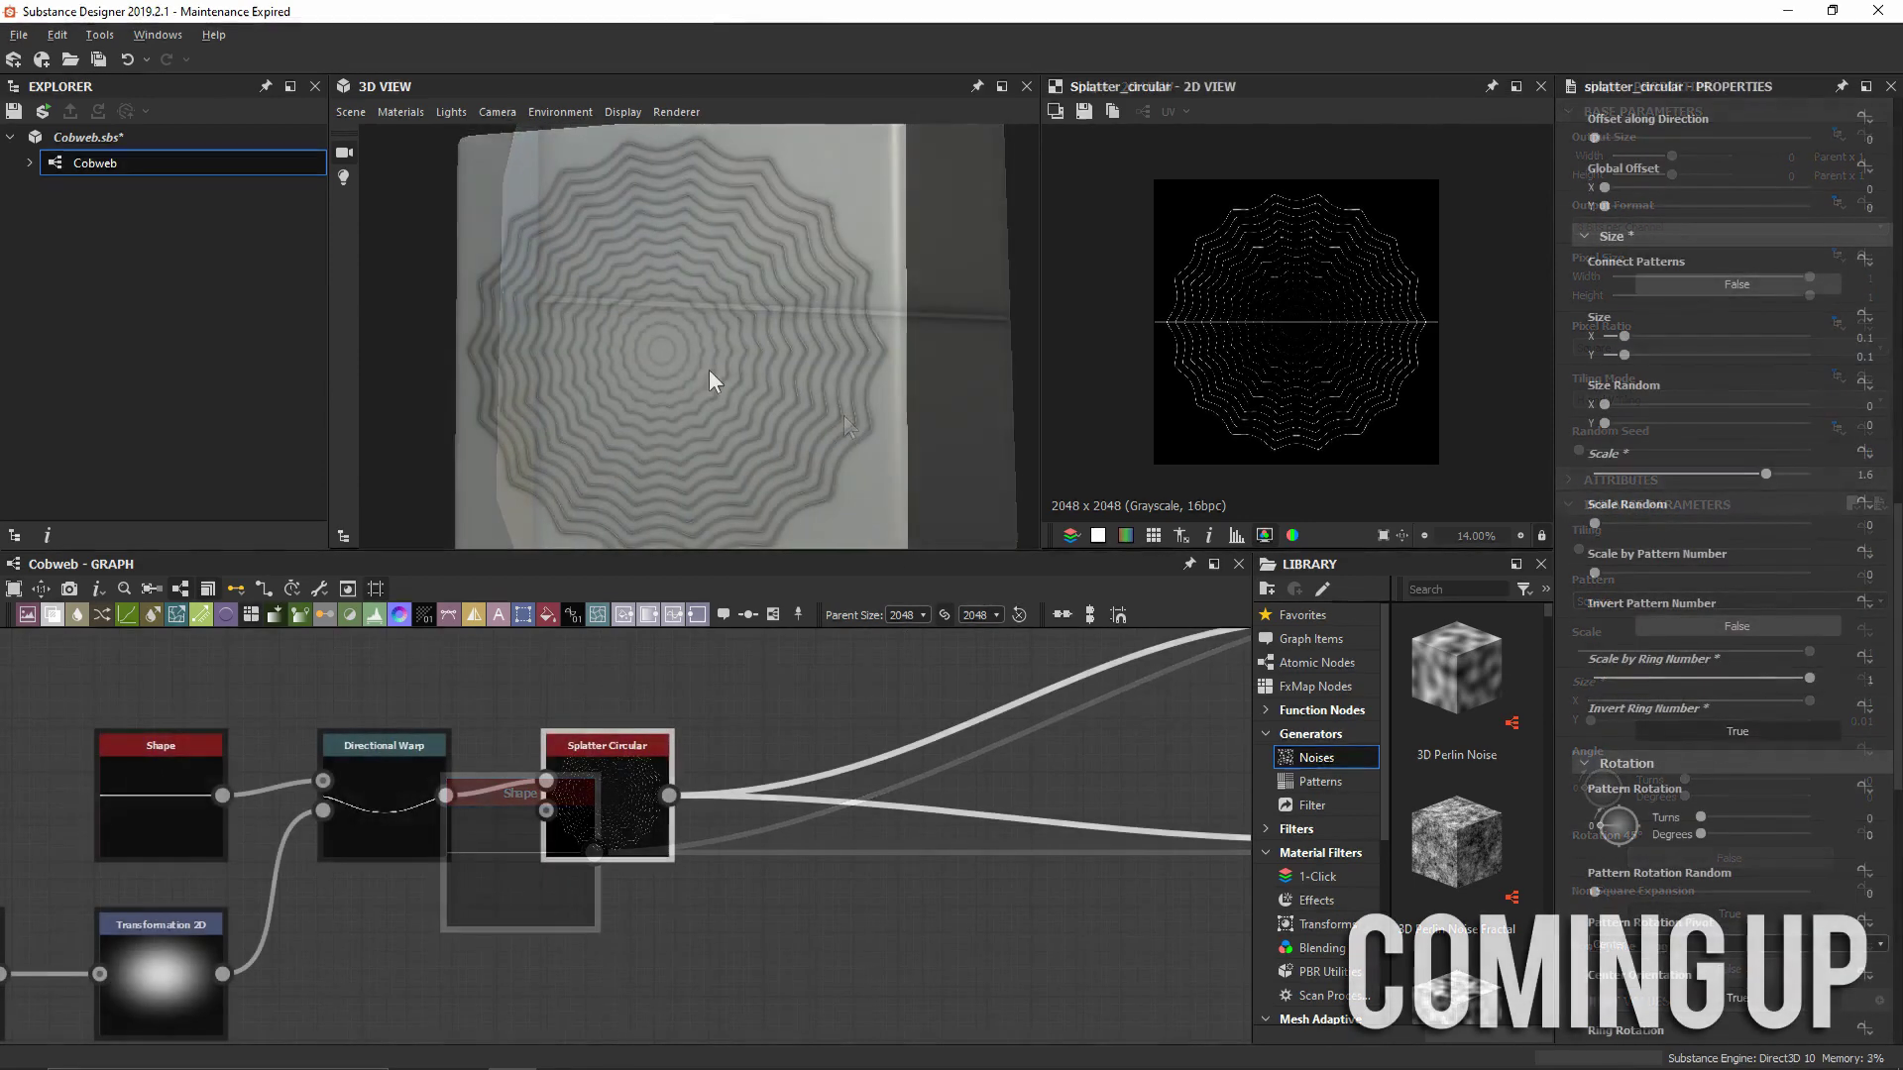
pyautogui.keyDown('alt'); pyautogui.moveTo(763, 396); pyautogui.dragTo(606, 234, button='right'); pyautogui.keyUp('alt')
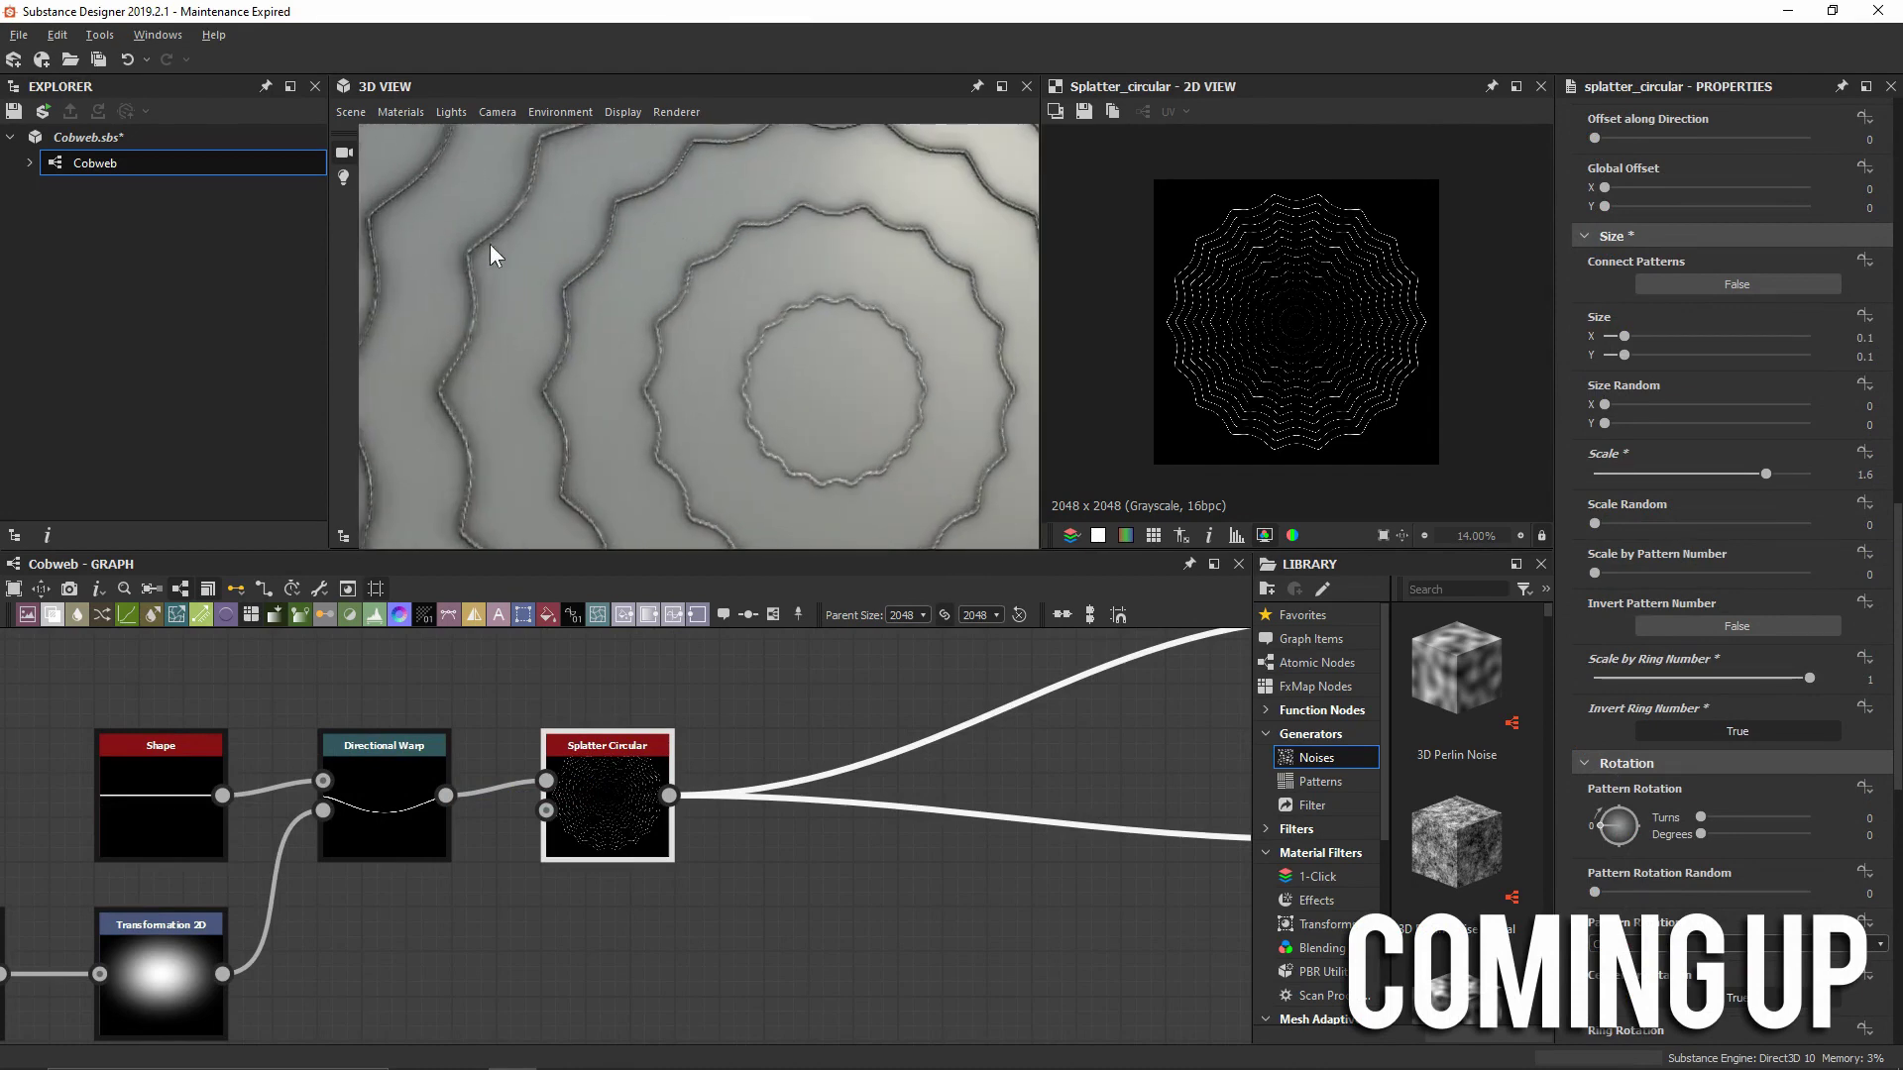
pyautogui.keyDown('alt'); pyautogui.moveTo(923, 347); pyautogui.dragTo(828, 409, button='right'); pyautogui.keyUp('alt')
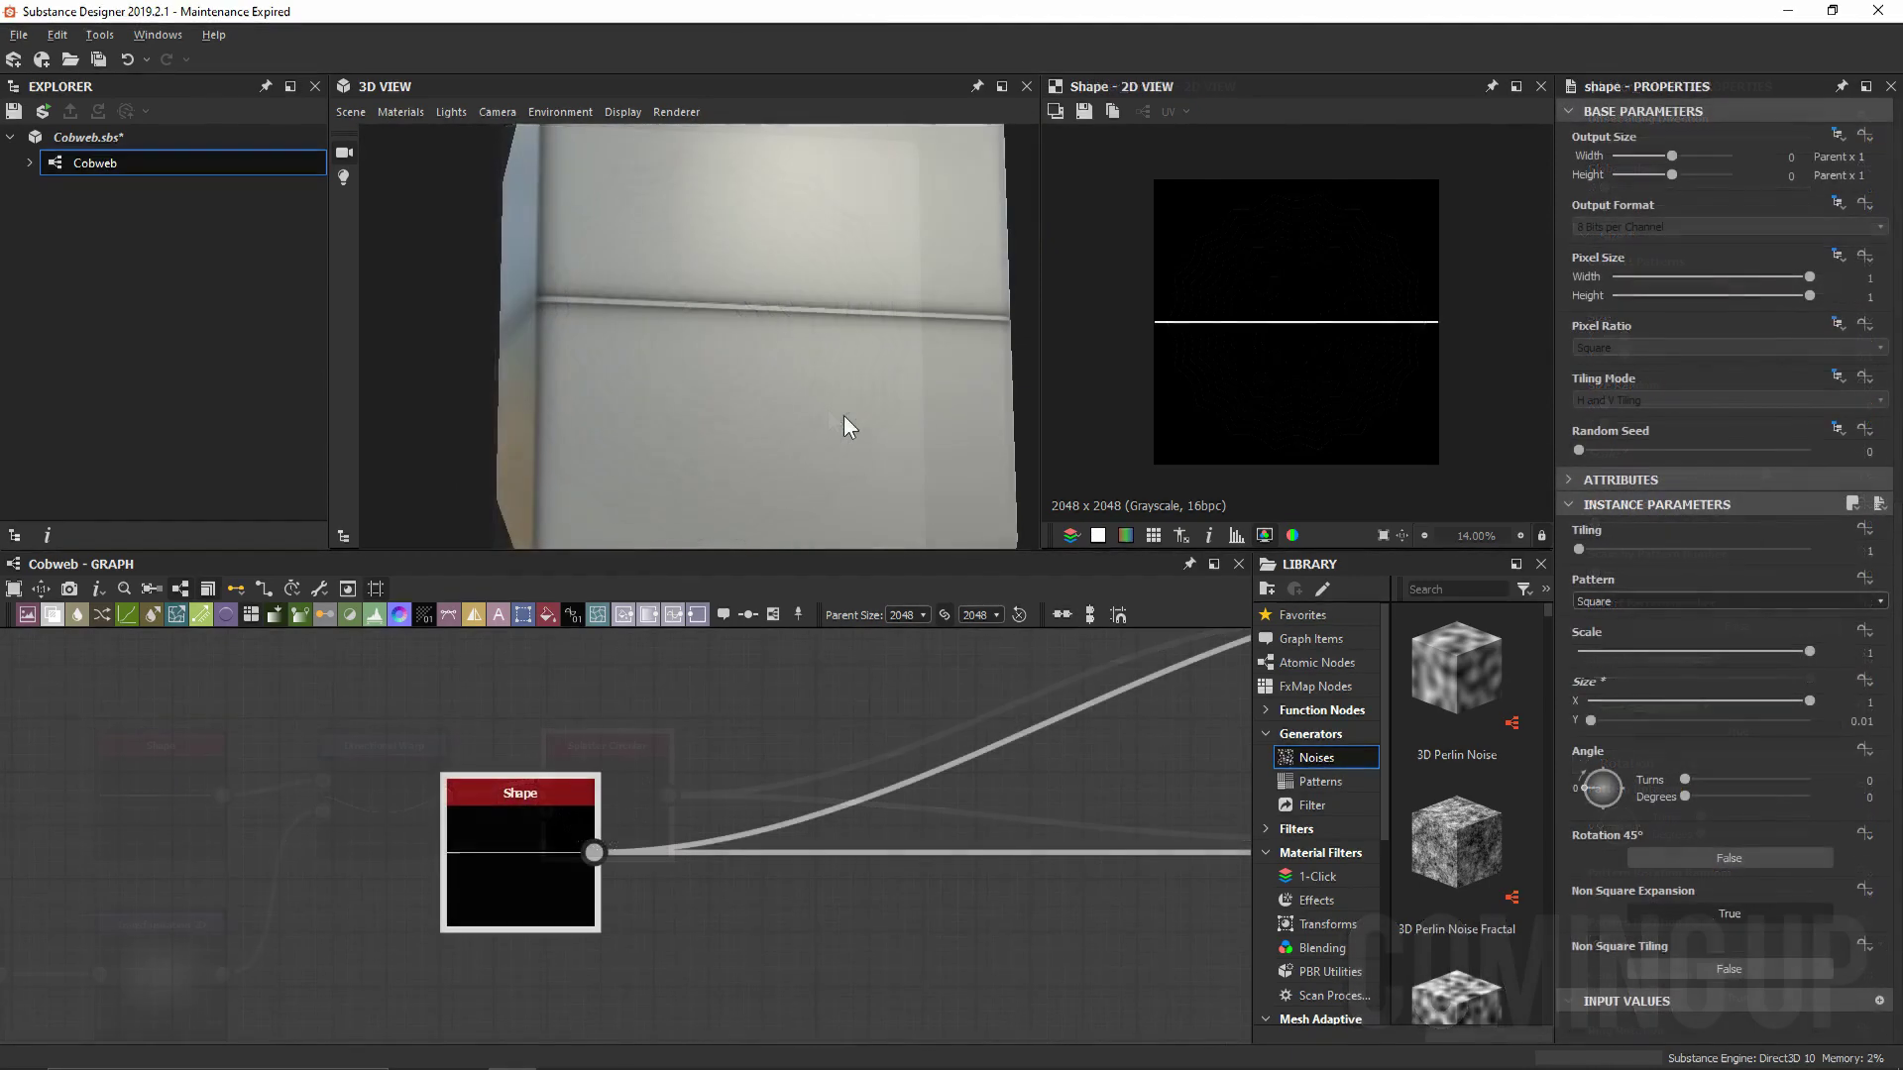
# Insert a Directional Warp node after the line Shape node
pyautogui.moveTo(609, 892); pyautogui.dragTo(265, 807, button='middle')
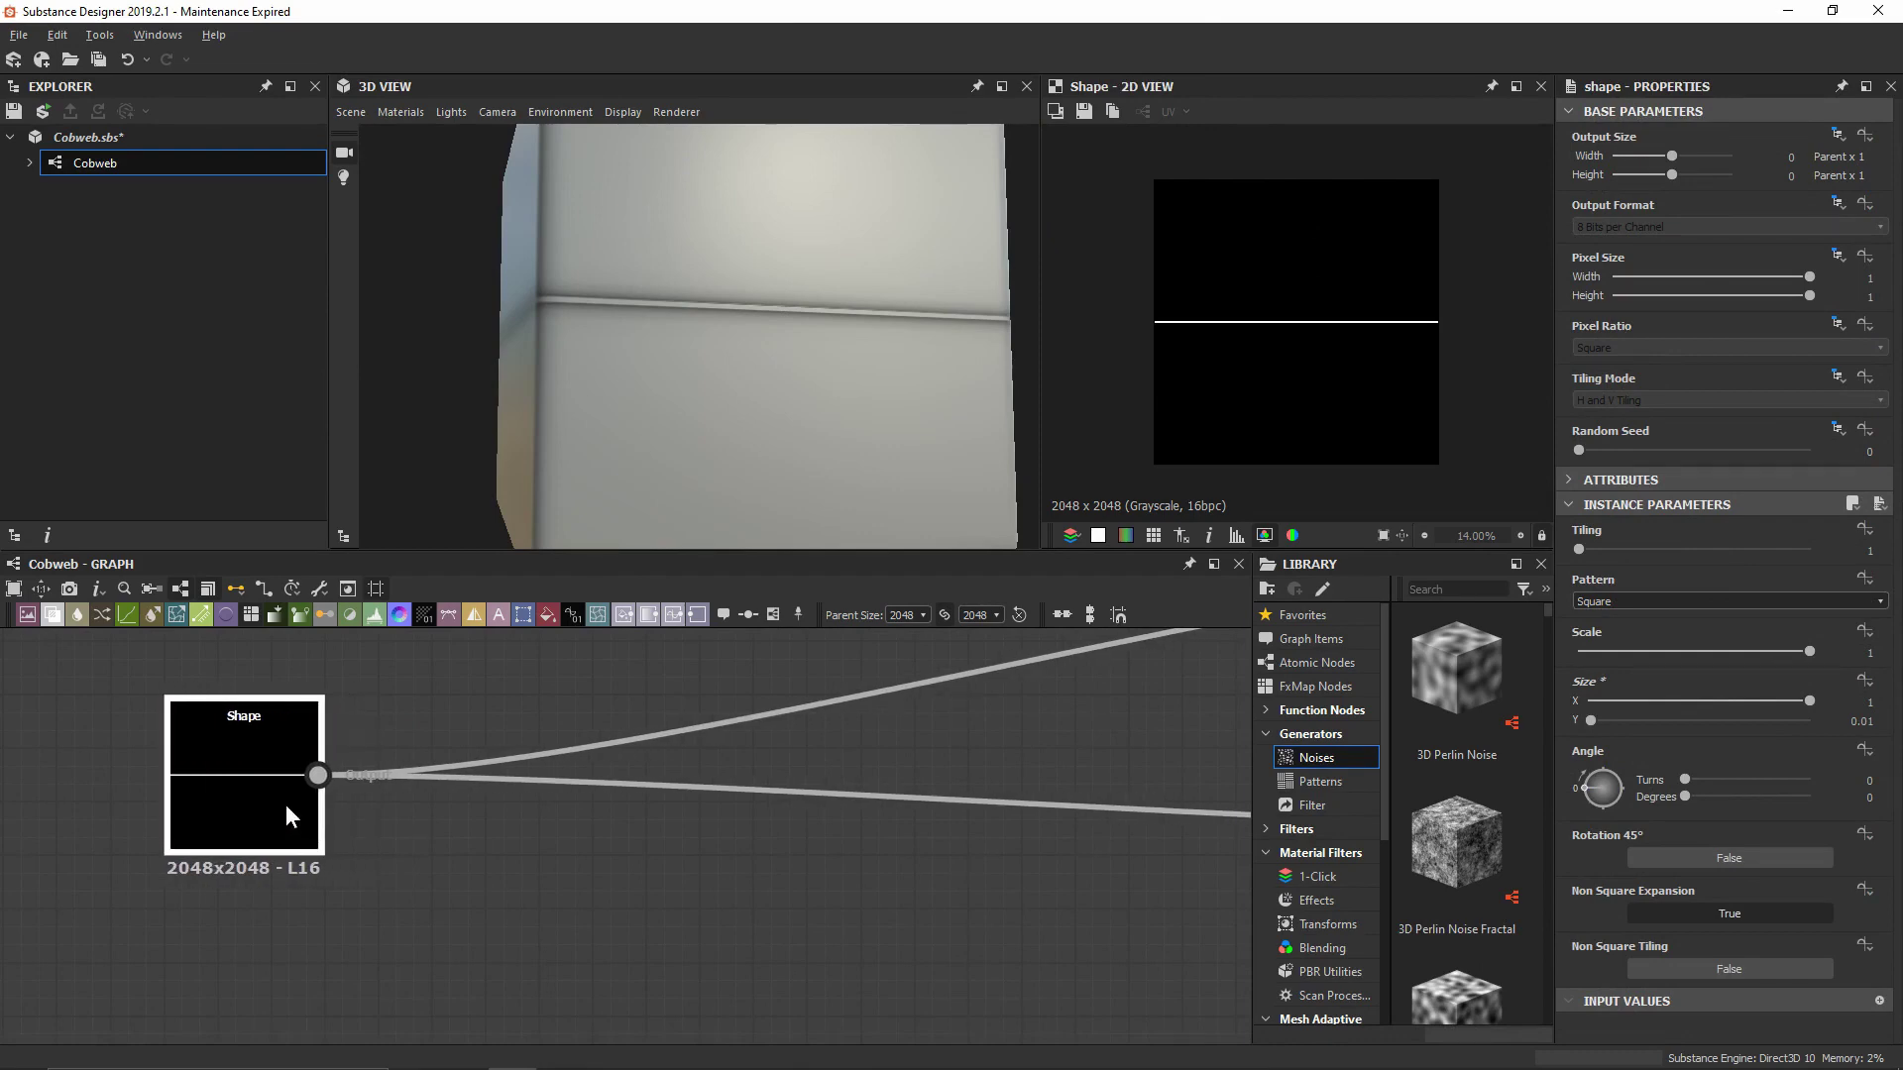
pyautogui.press('space')
pyautogui.write('war')
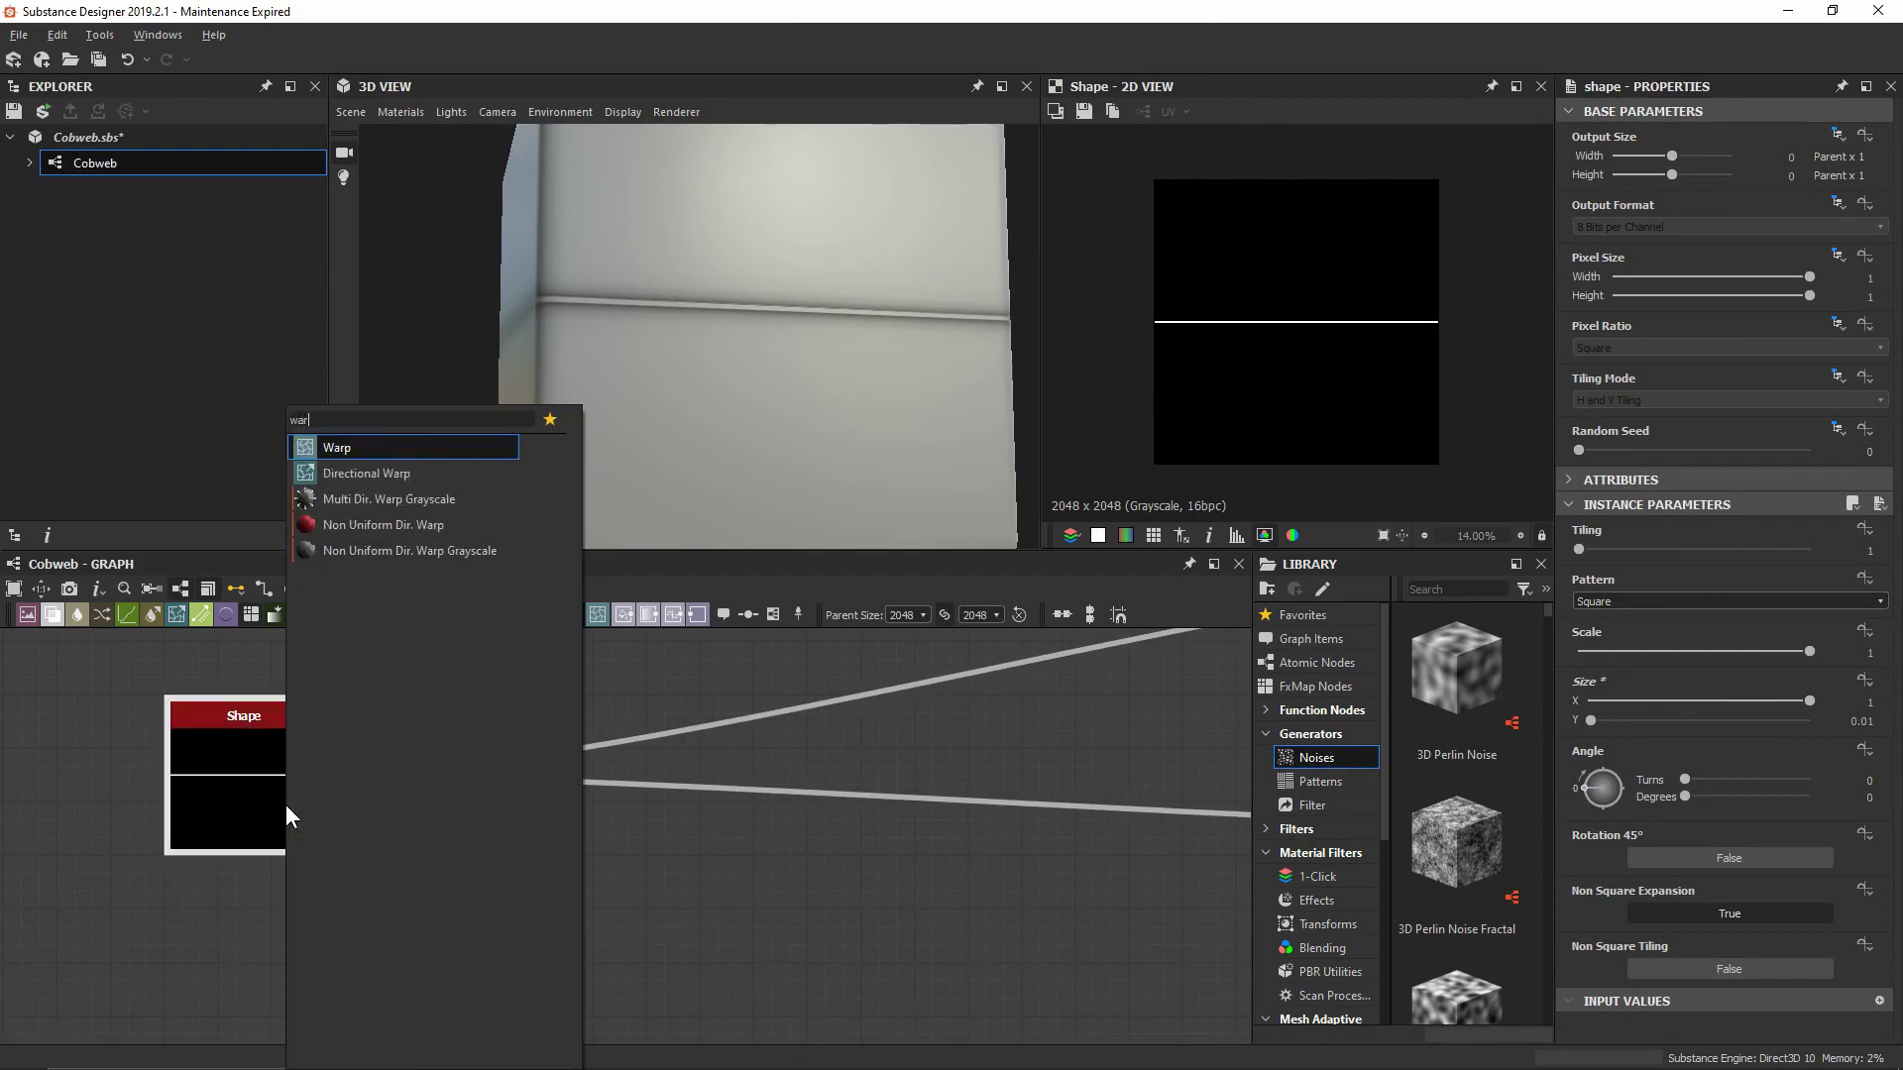
pyautogui.press('Down')
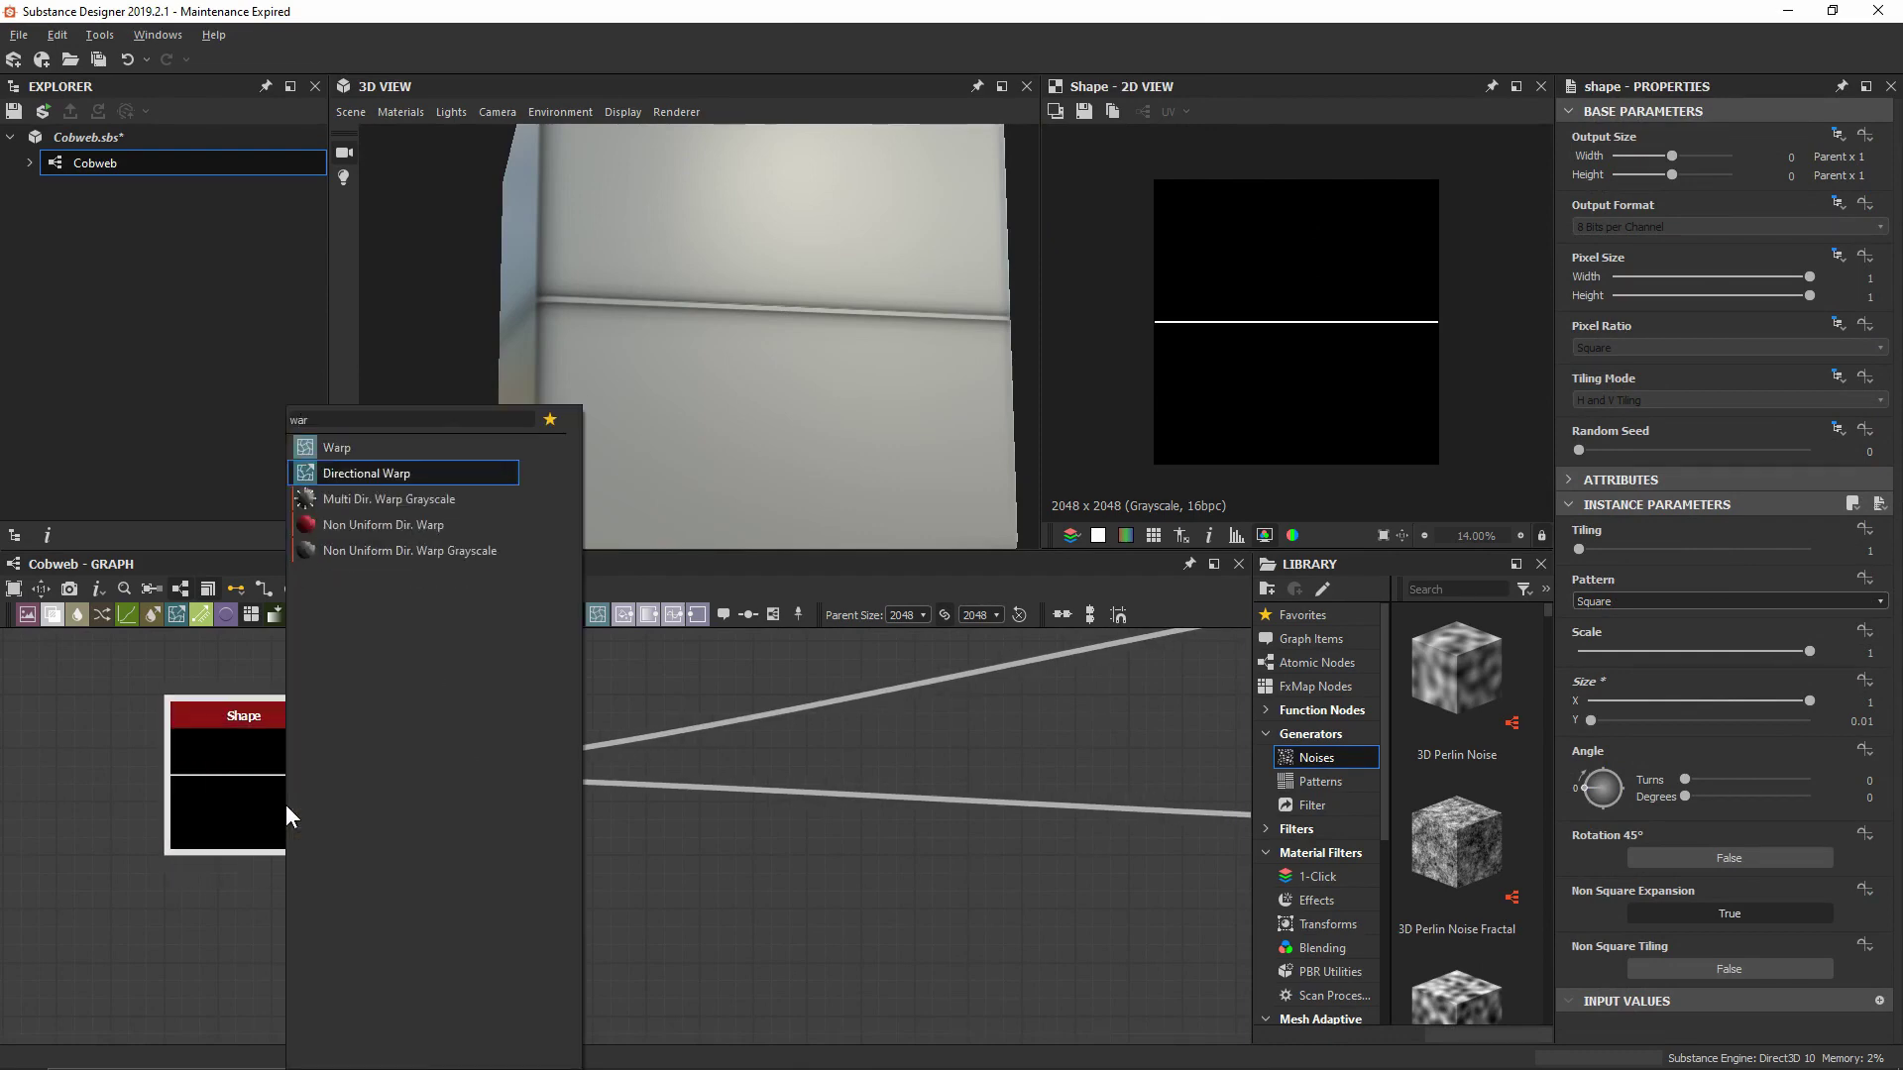
pyautogui.press('Return')
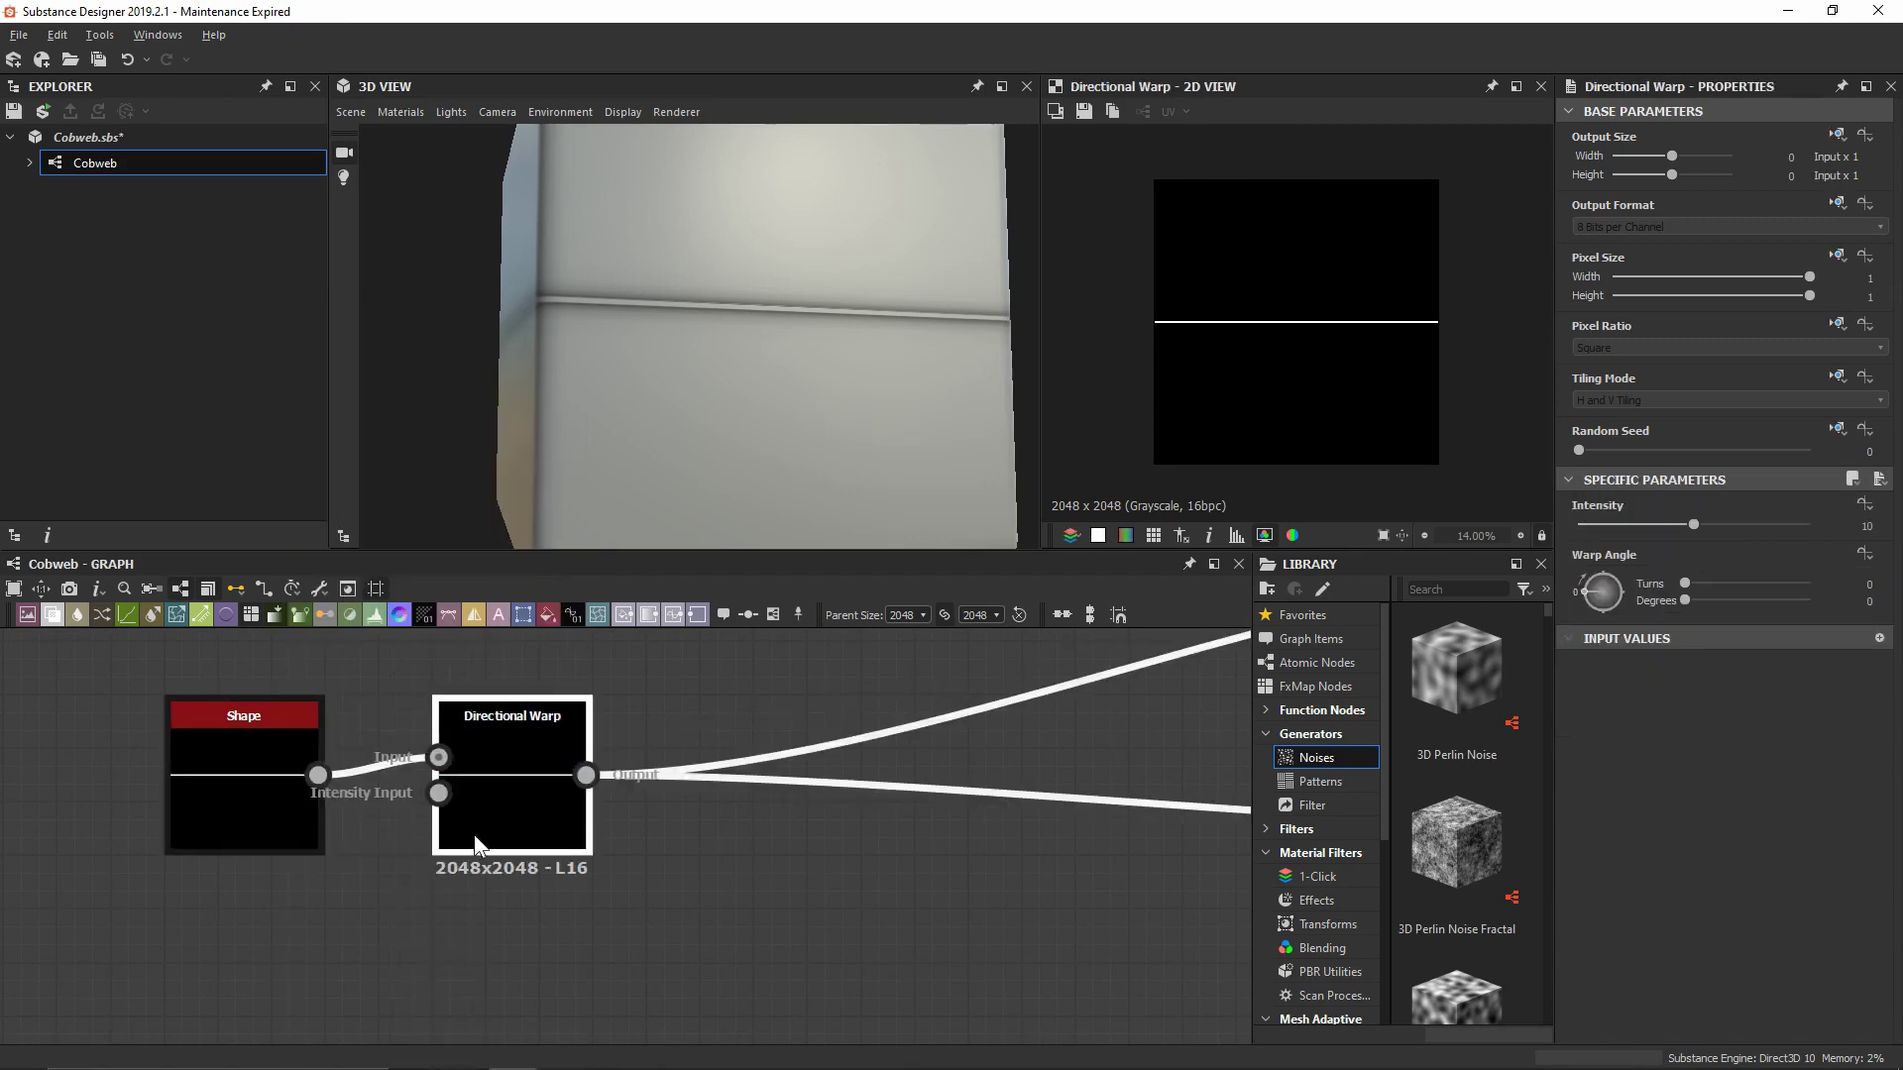
# Add a second Shape node feeding the Directional Warp's intensity input
pyautogui.moveTo(476, 843); pyautogui.dragTo(737, 811, button='middle')
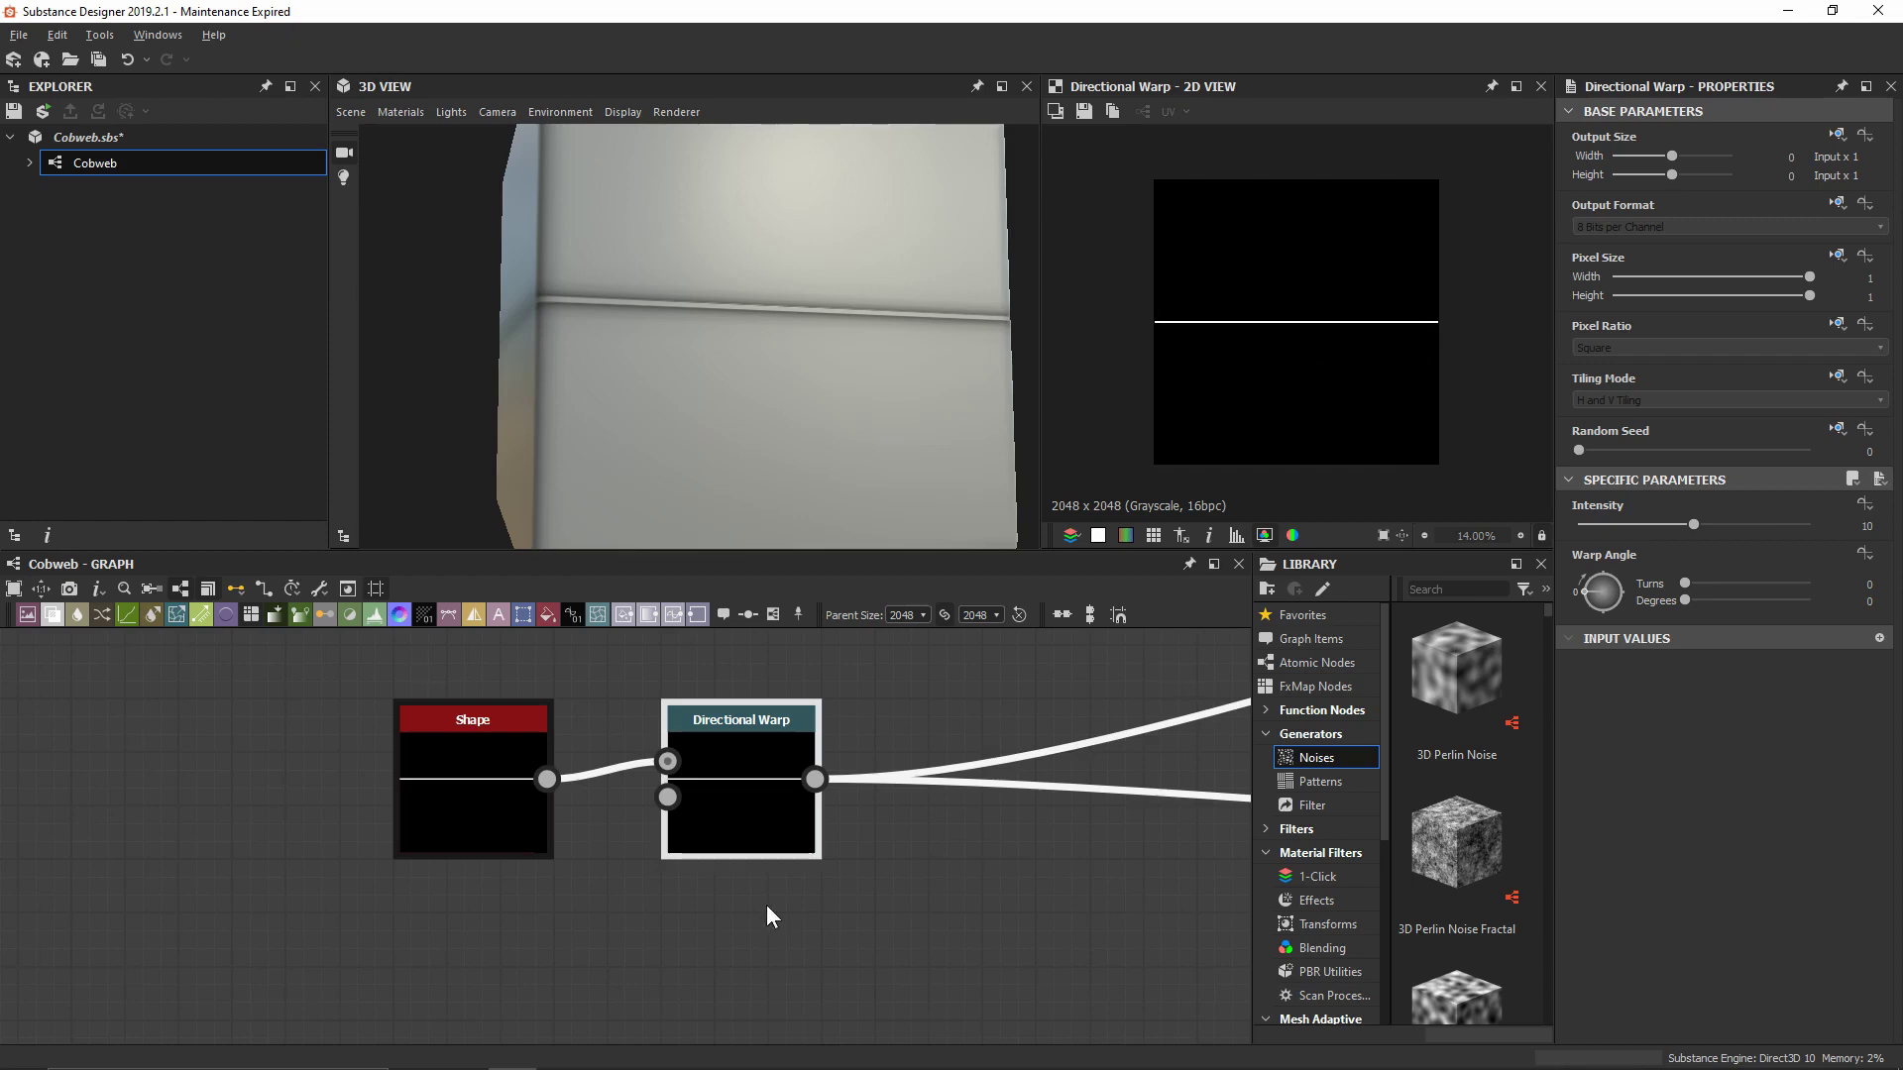
pyautogui.moveTo(766, 906); pyautogui.dragTo(935, 858, button='middle')
pyautogui.moveTo(838, 750); pyautogui.dragTo(620, 932)
pyautogui.write('shape')
pyautogui.press('Escape')
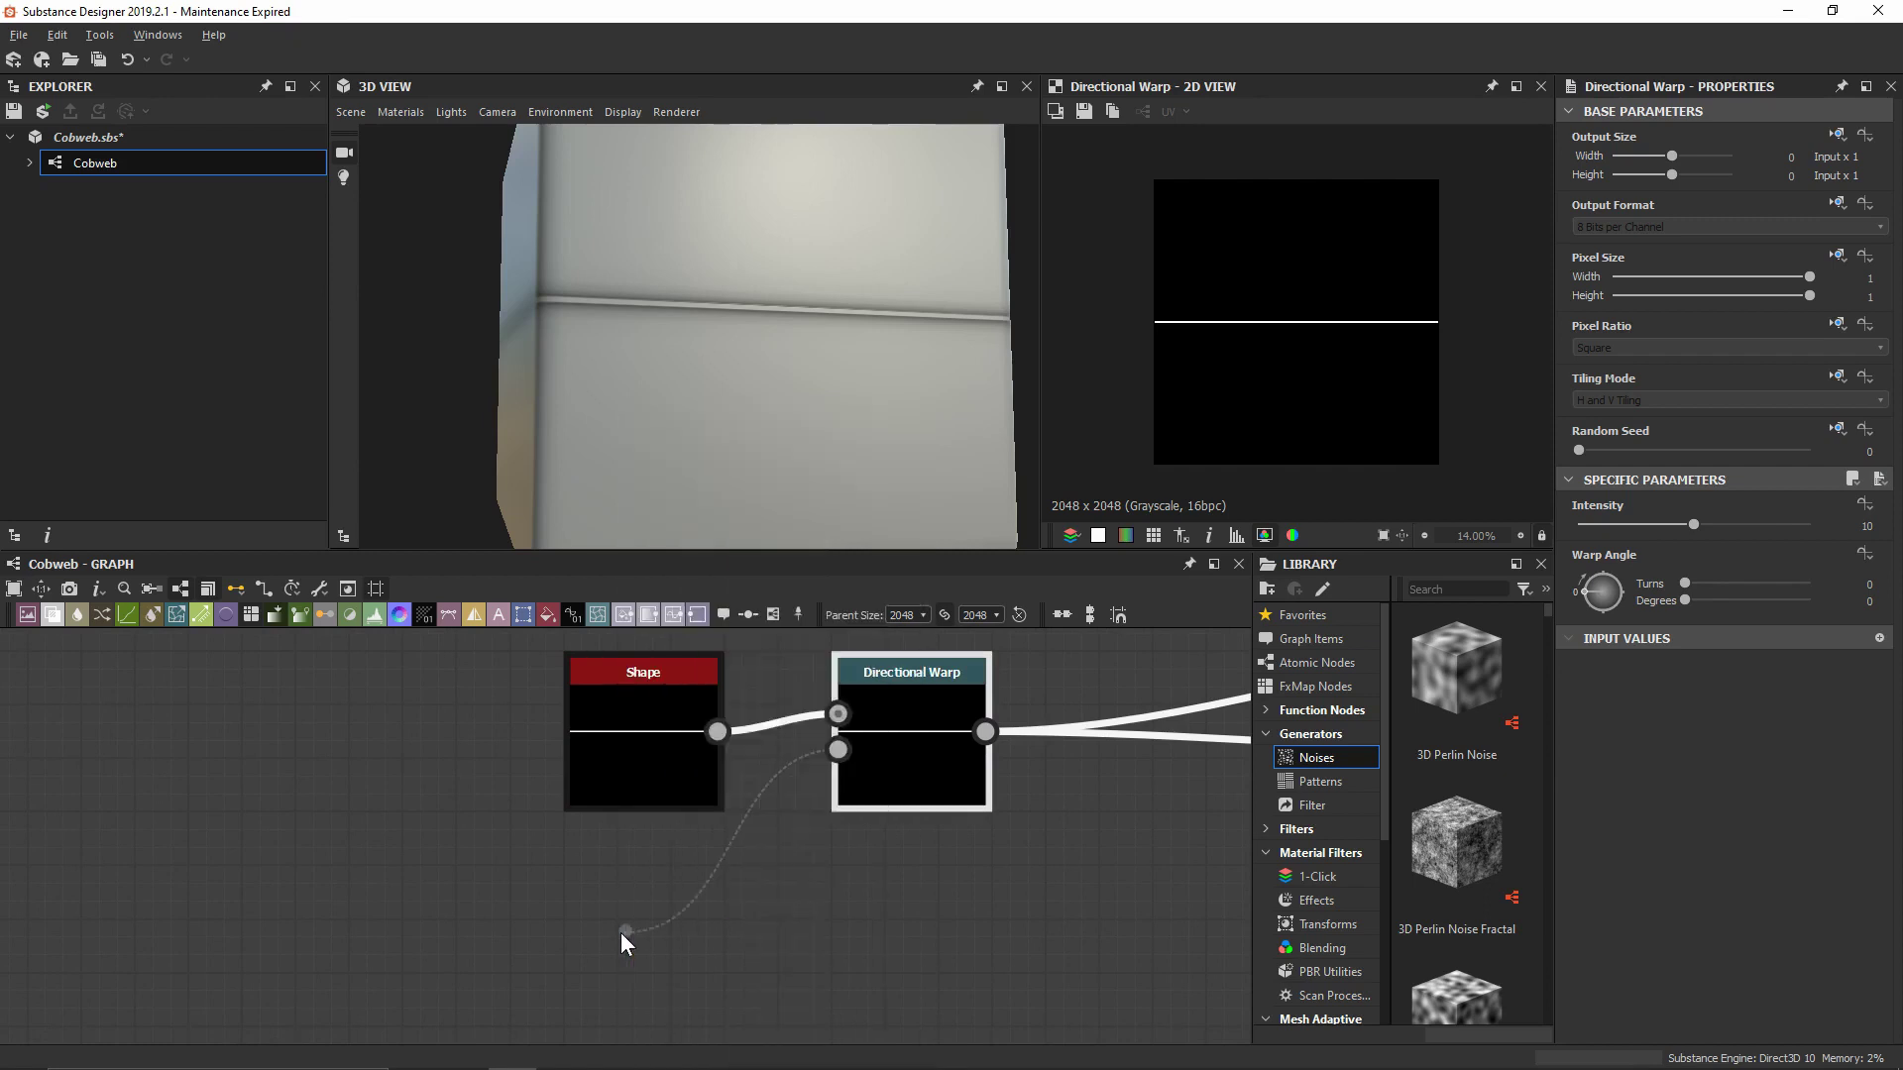
pyautogui.press('Return')
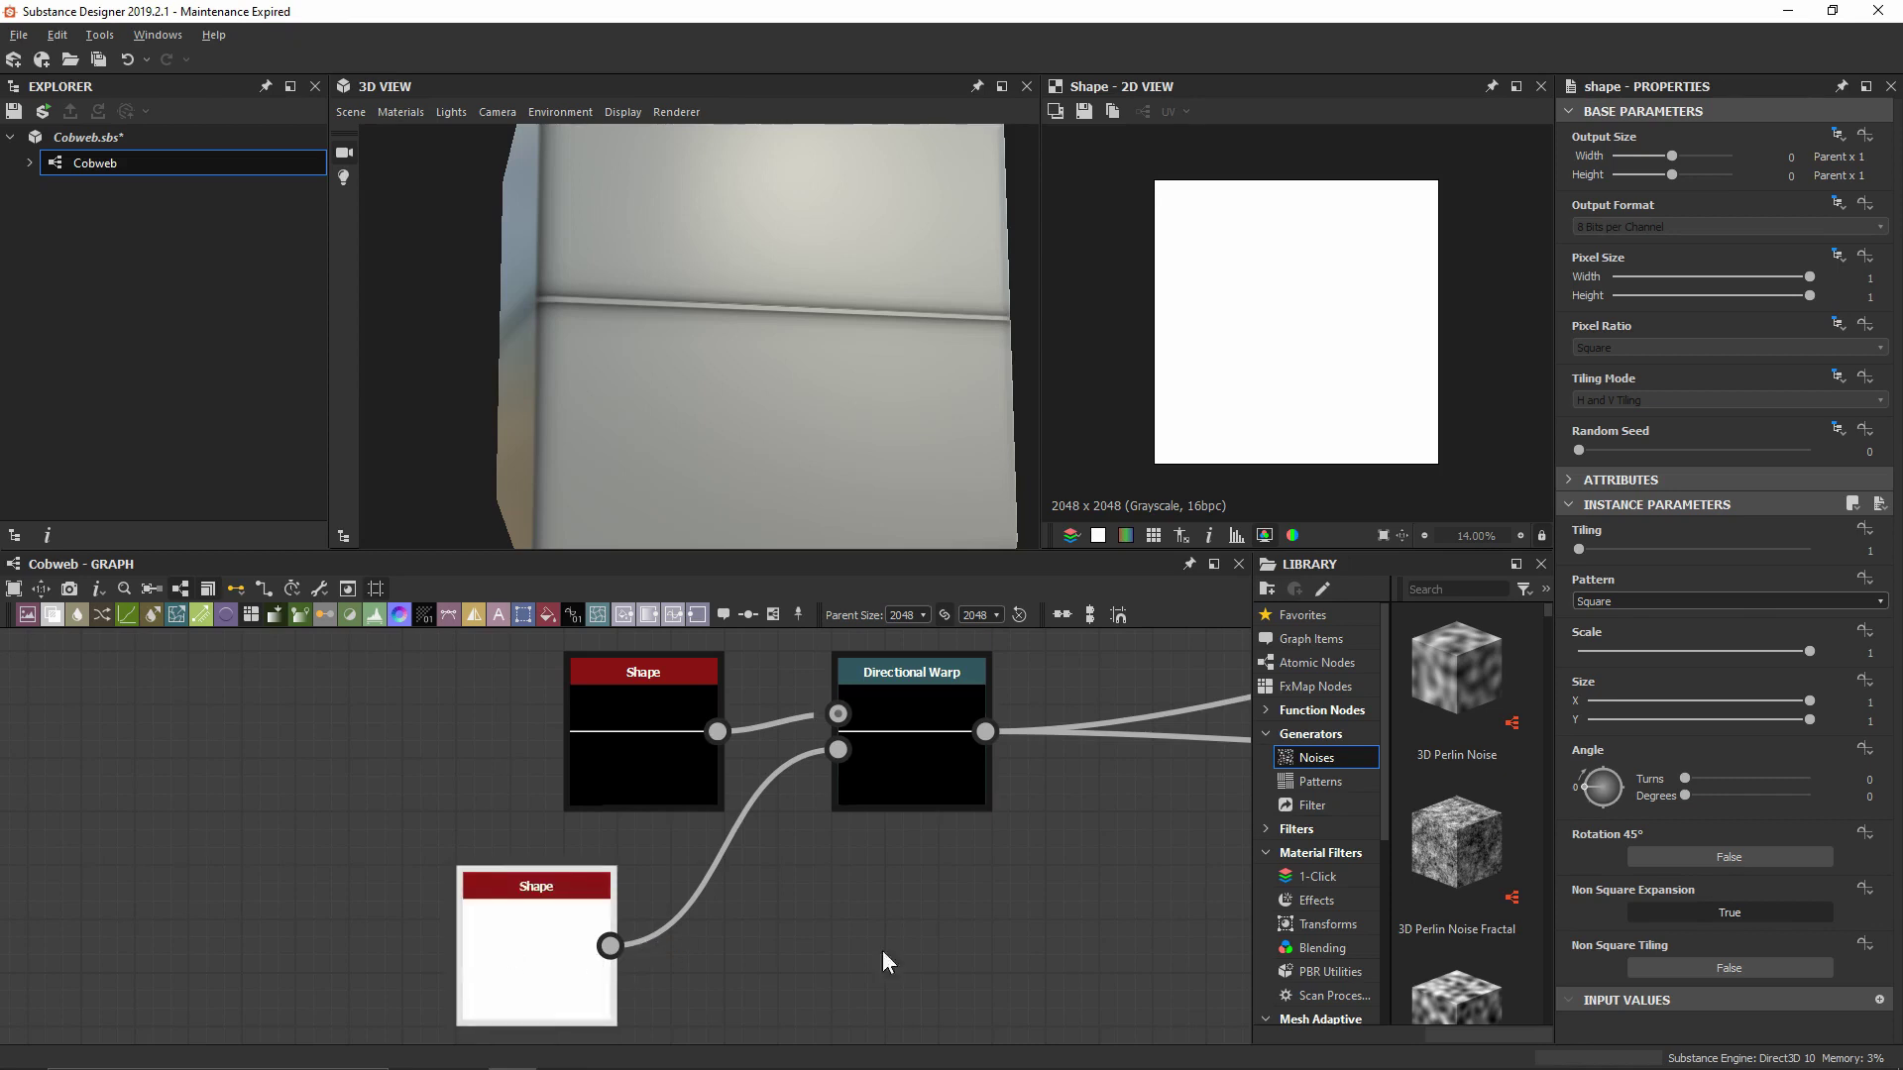
# Compare the Bell and Paraboloid patterns on the second Shape node and set its pattern to Bell
pyautogui.click(1650, 601)
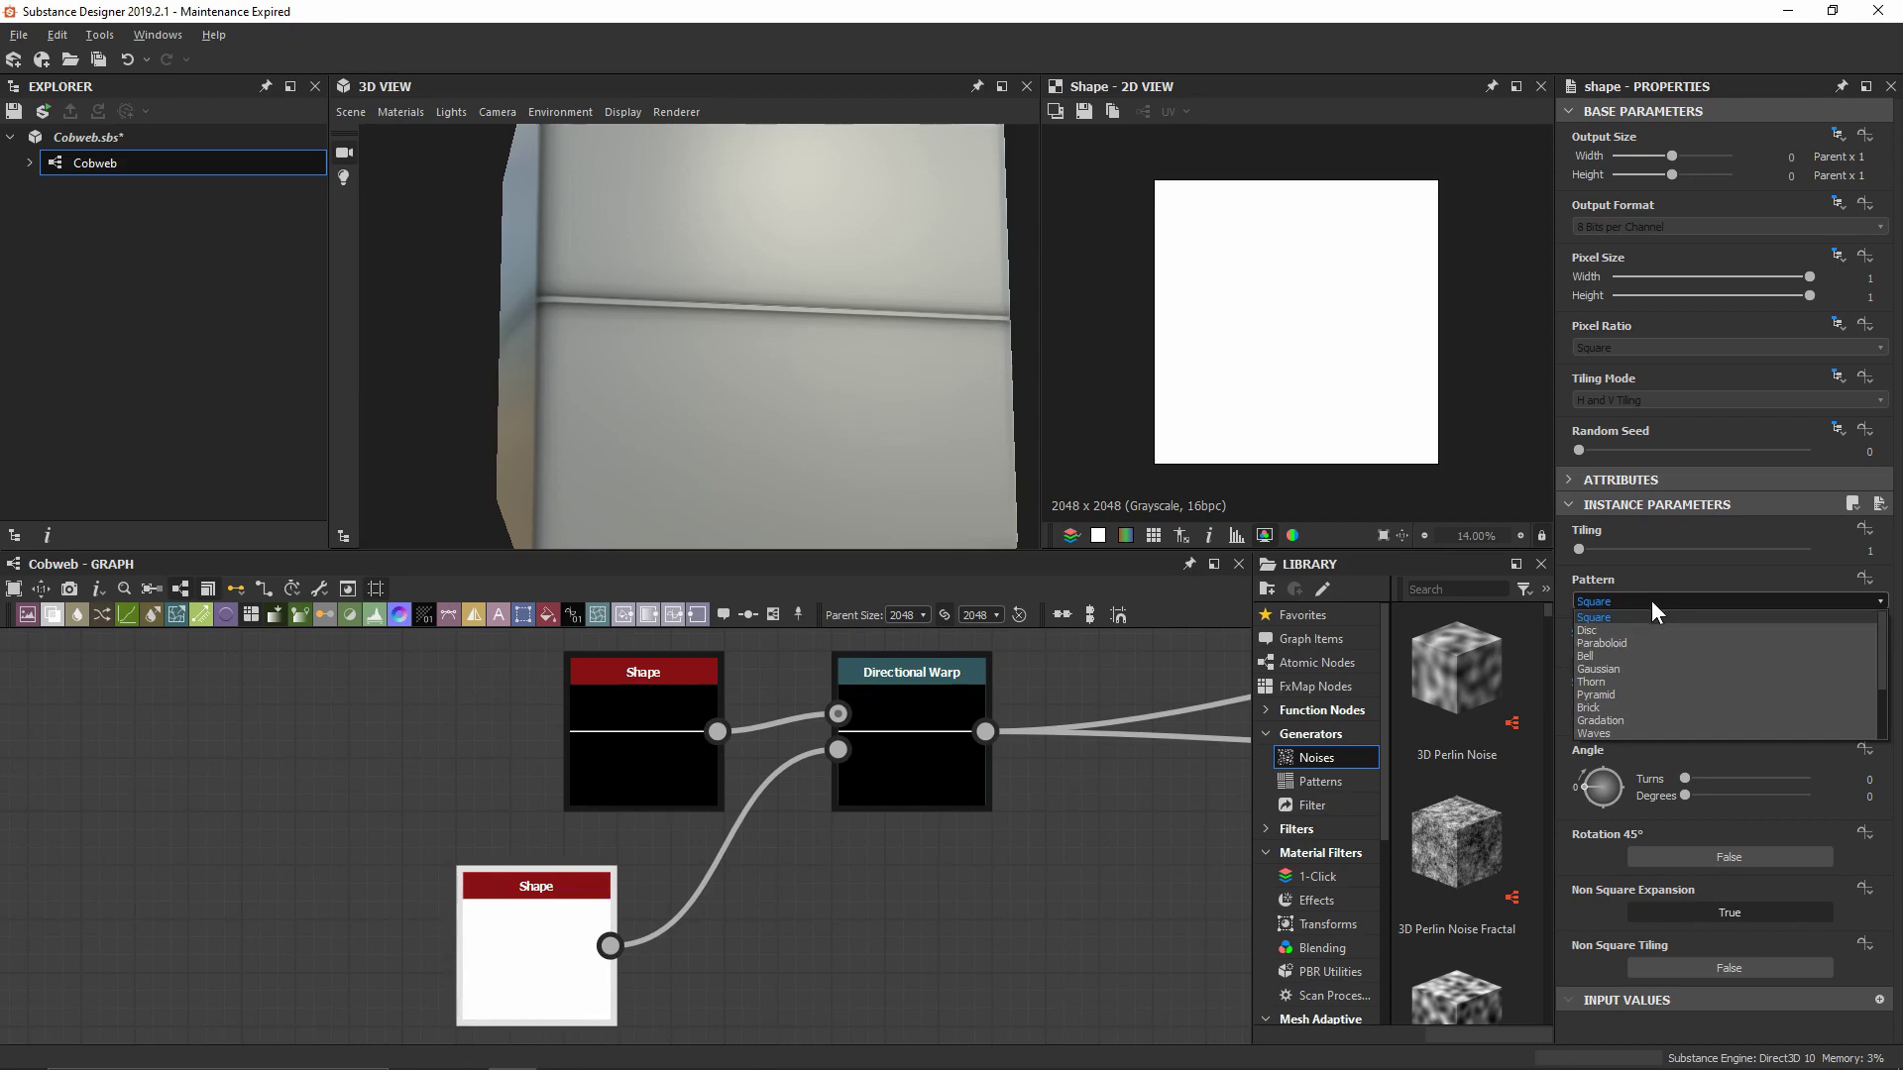
pyautogui.click(1659, 656)
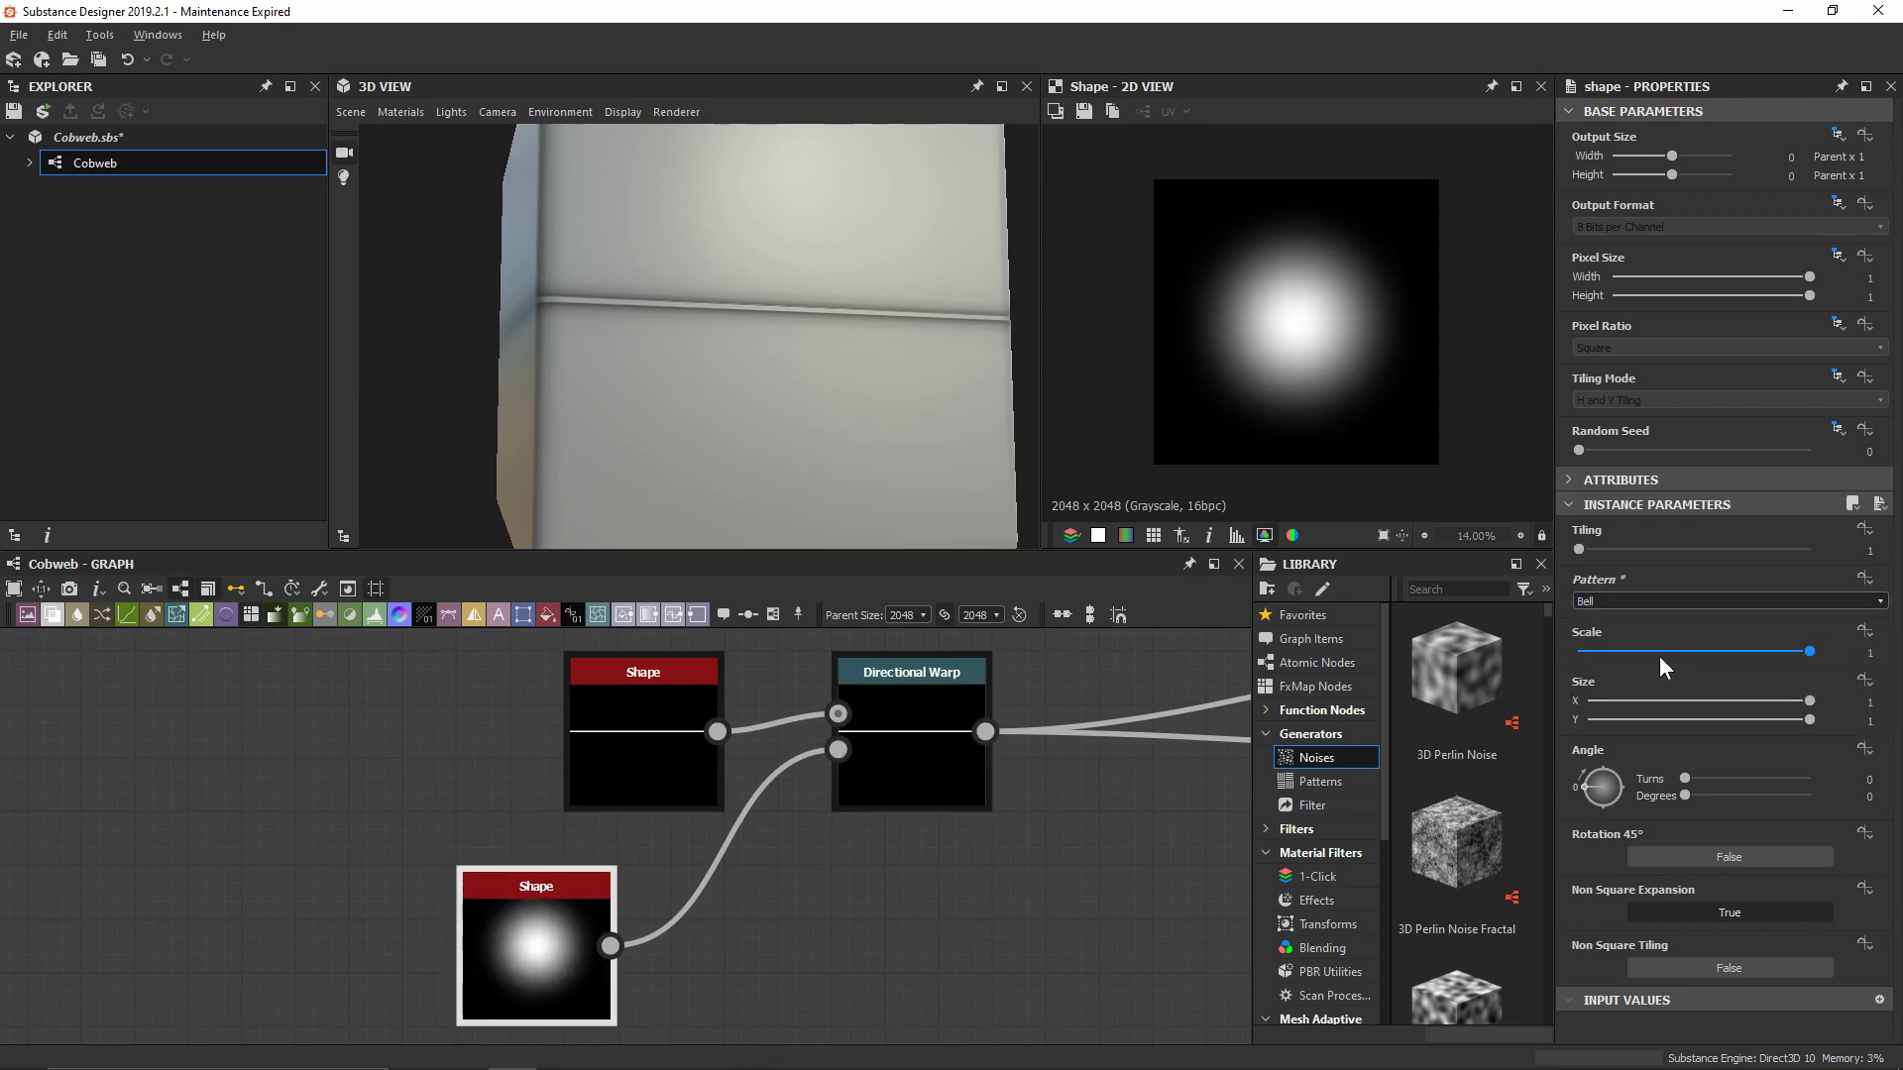
pyautogui.click(1596, 601)
pyautogui.click(1608, 644)
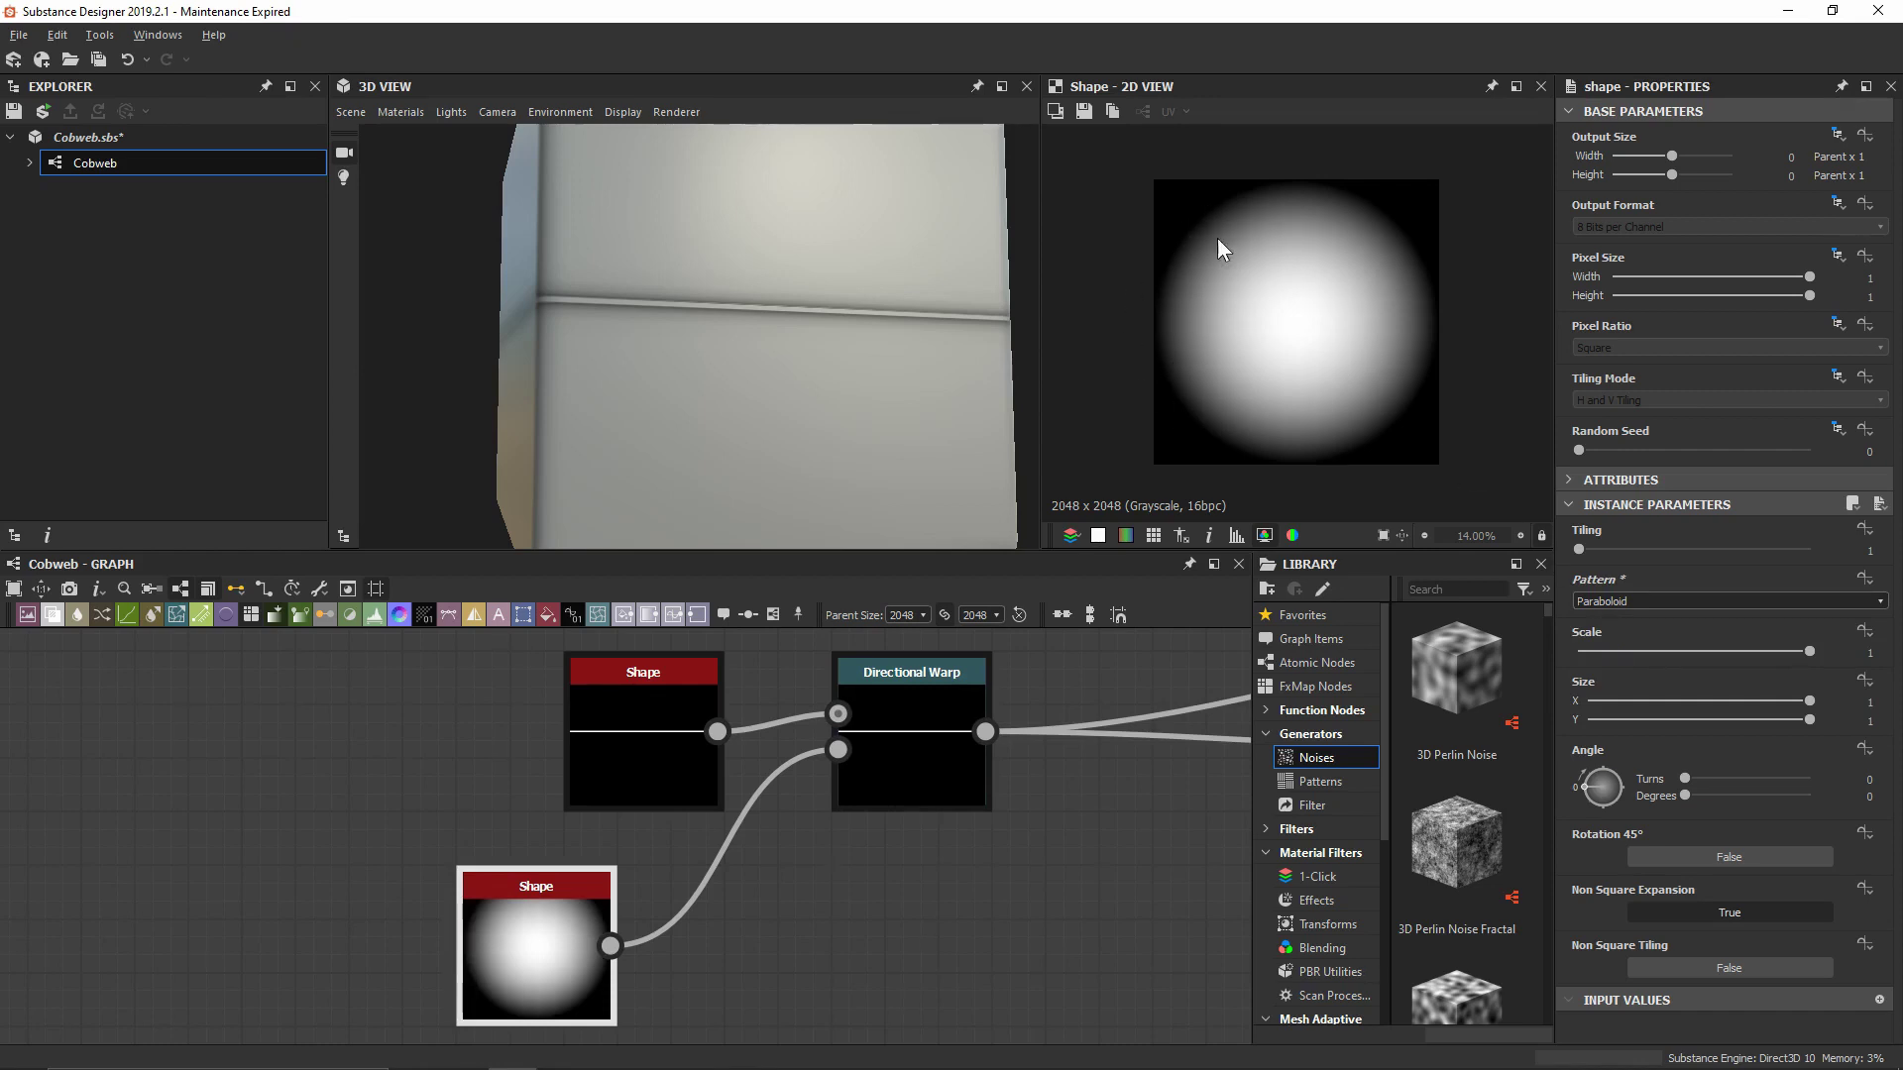
pyautogui.click(1645, 602)
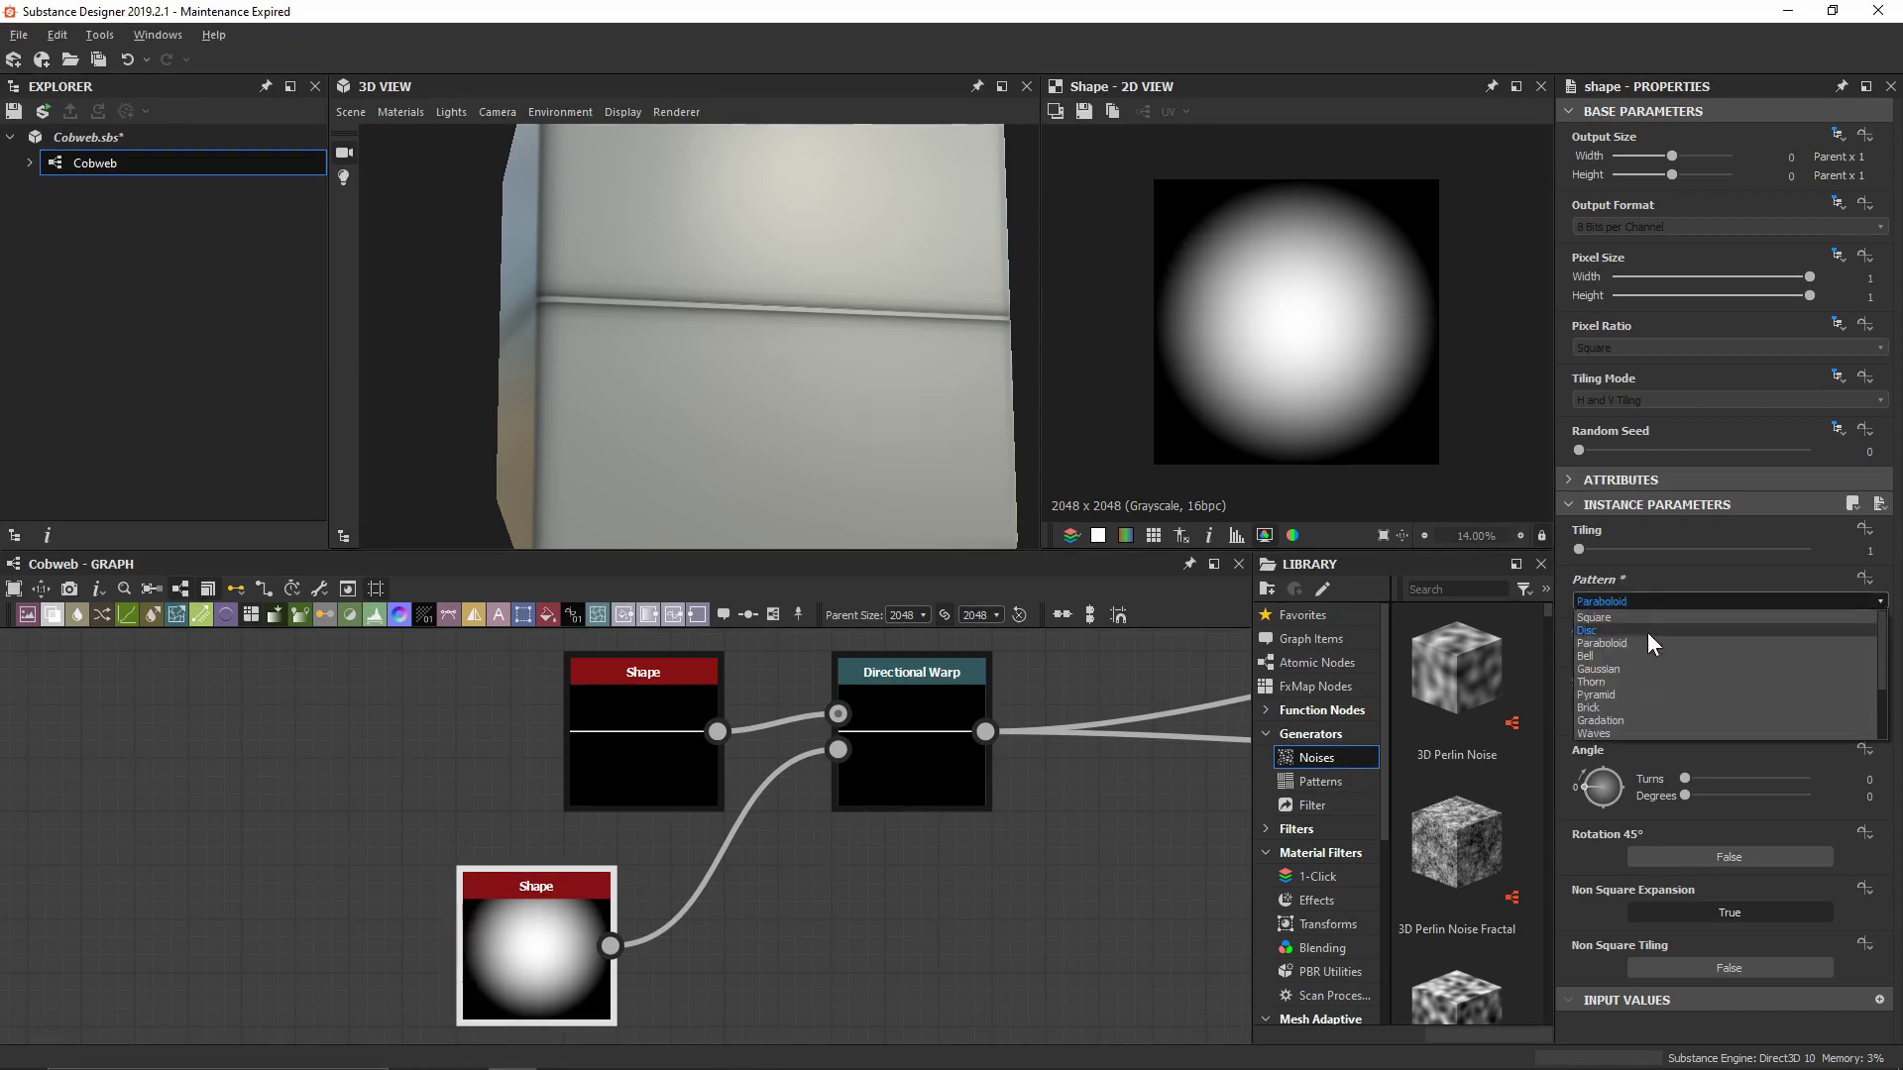
pyautogui.click(1648, 656)
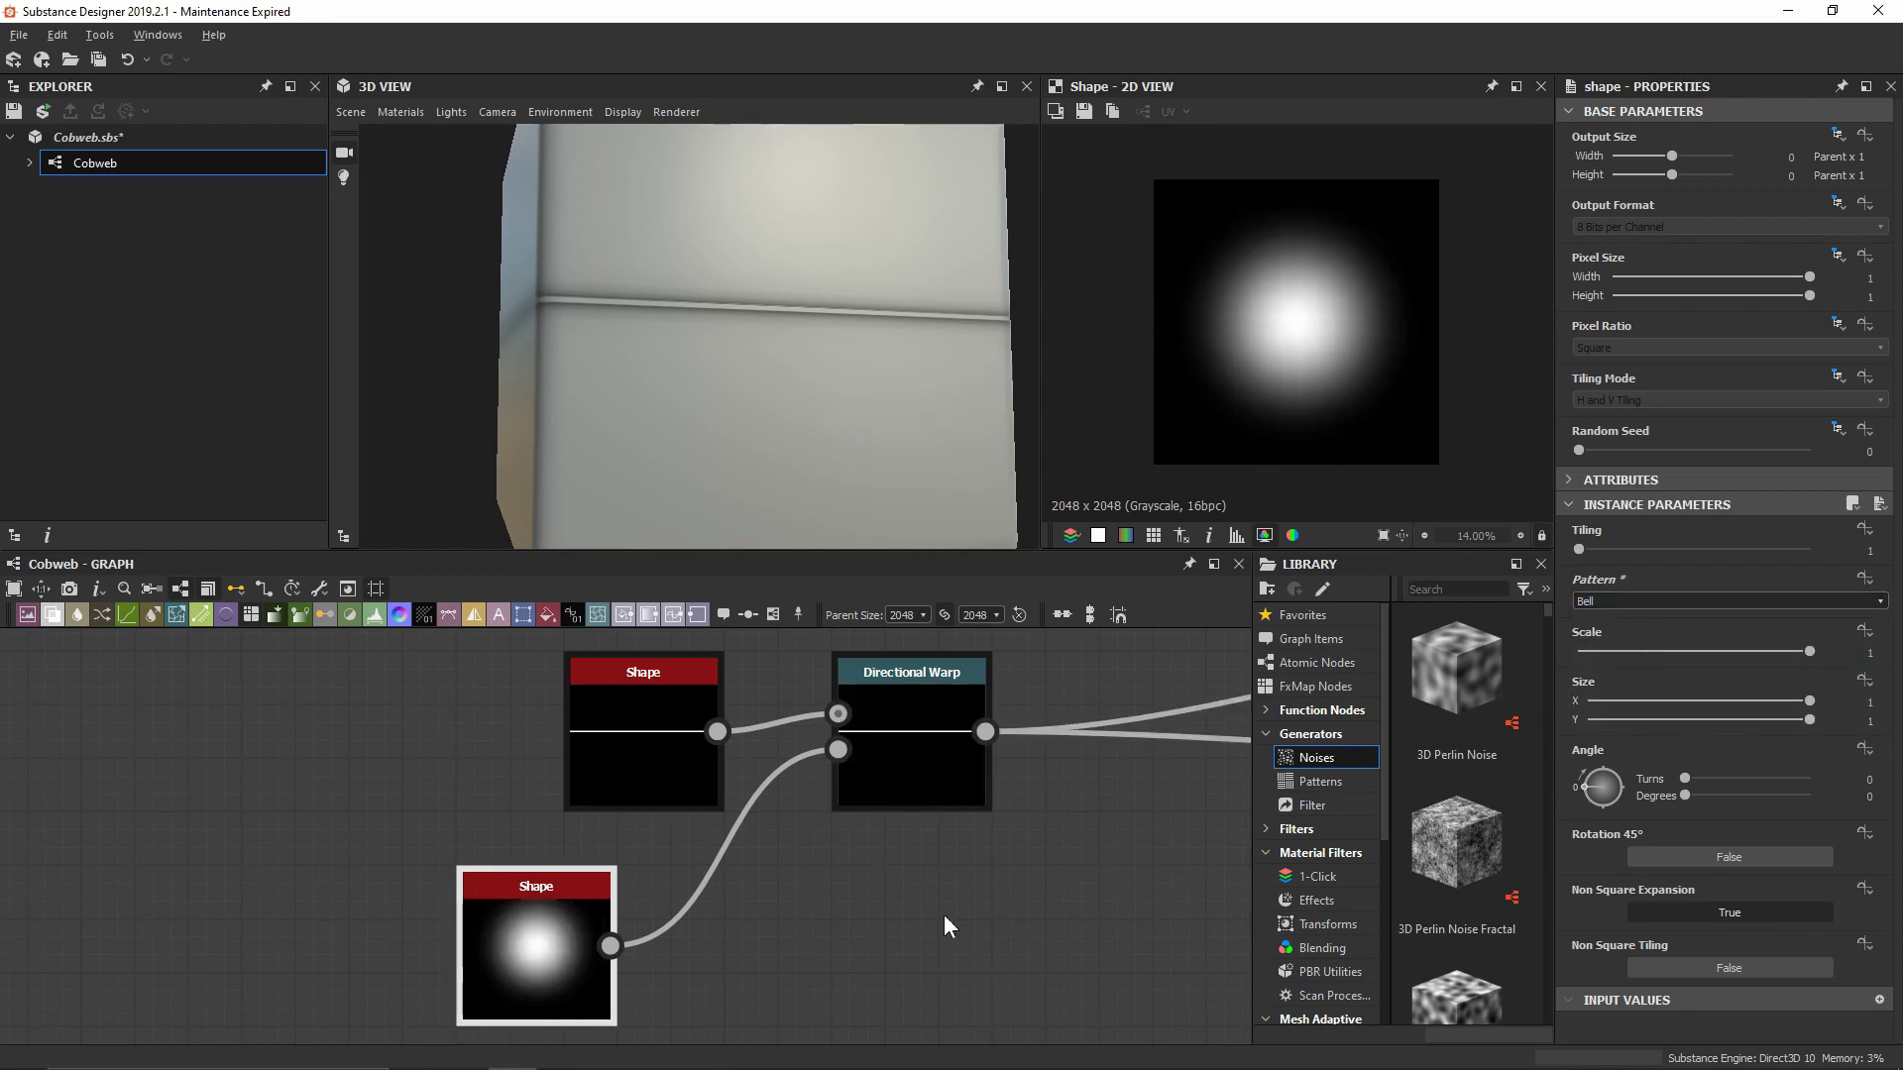
# Set the Directional Warp's warp angle to 270 degrees so the line bends downward
pyautogui.doubleClick(924, 759)
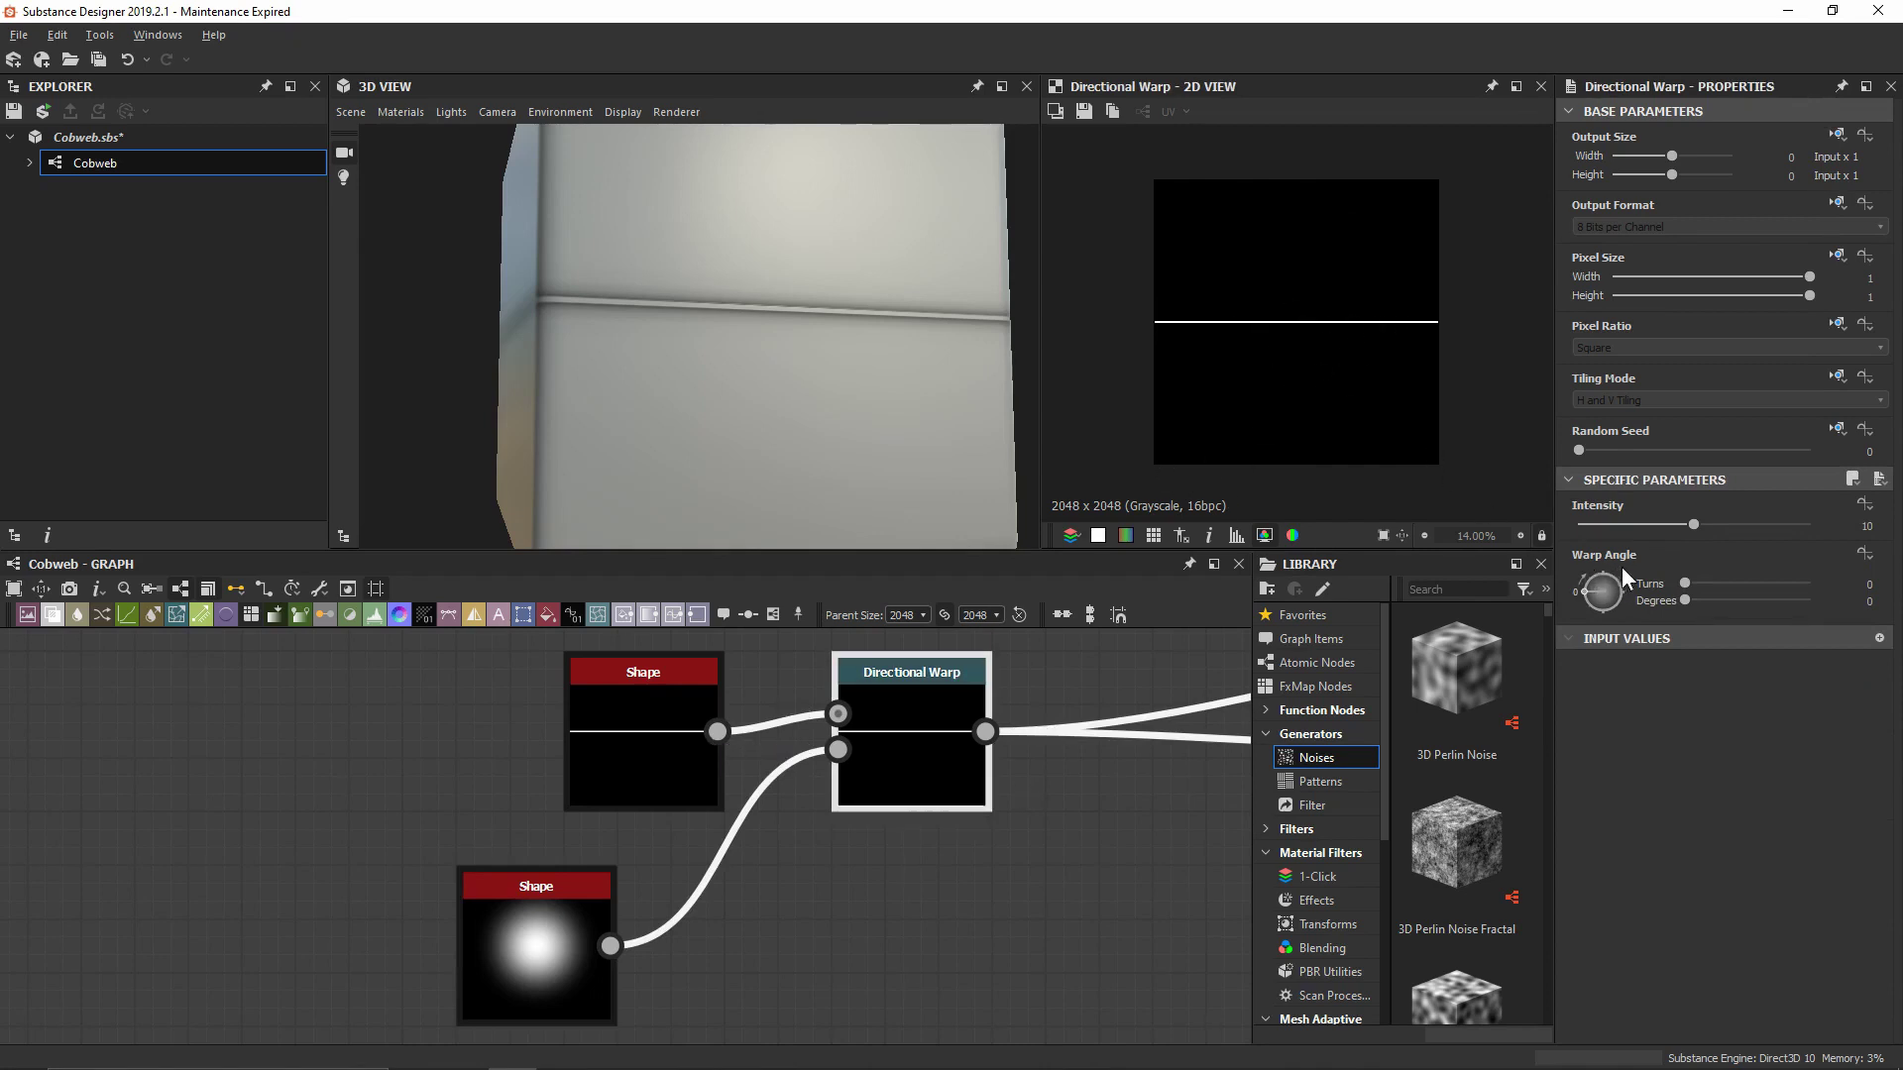
pyautogui.moveTo(1625, 563)
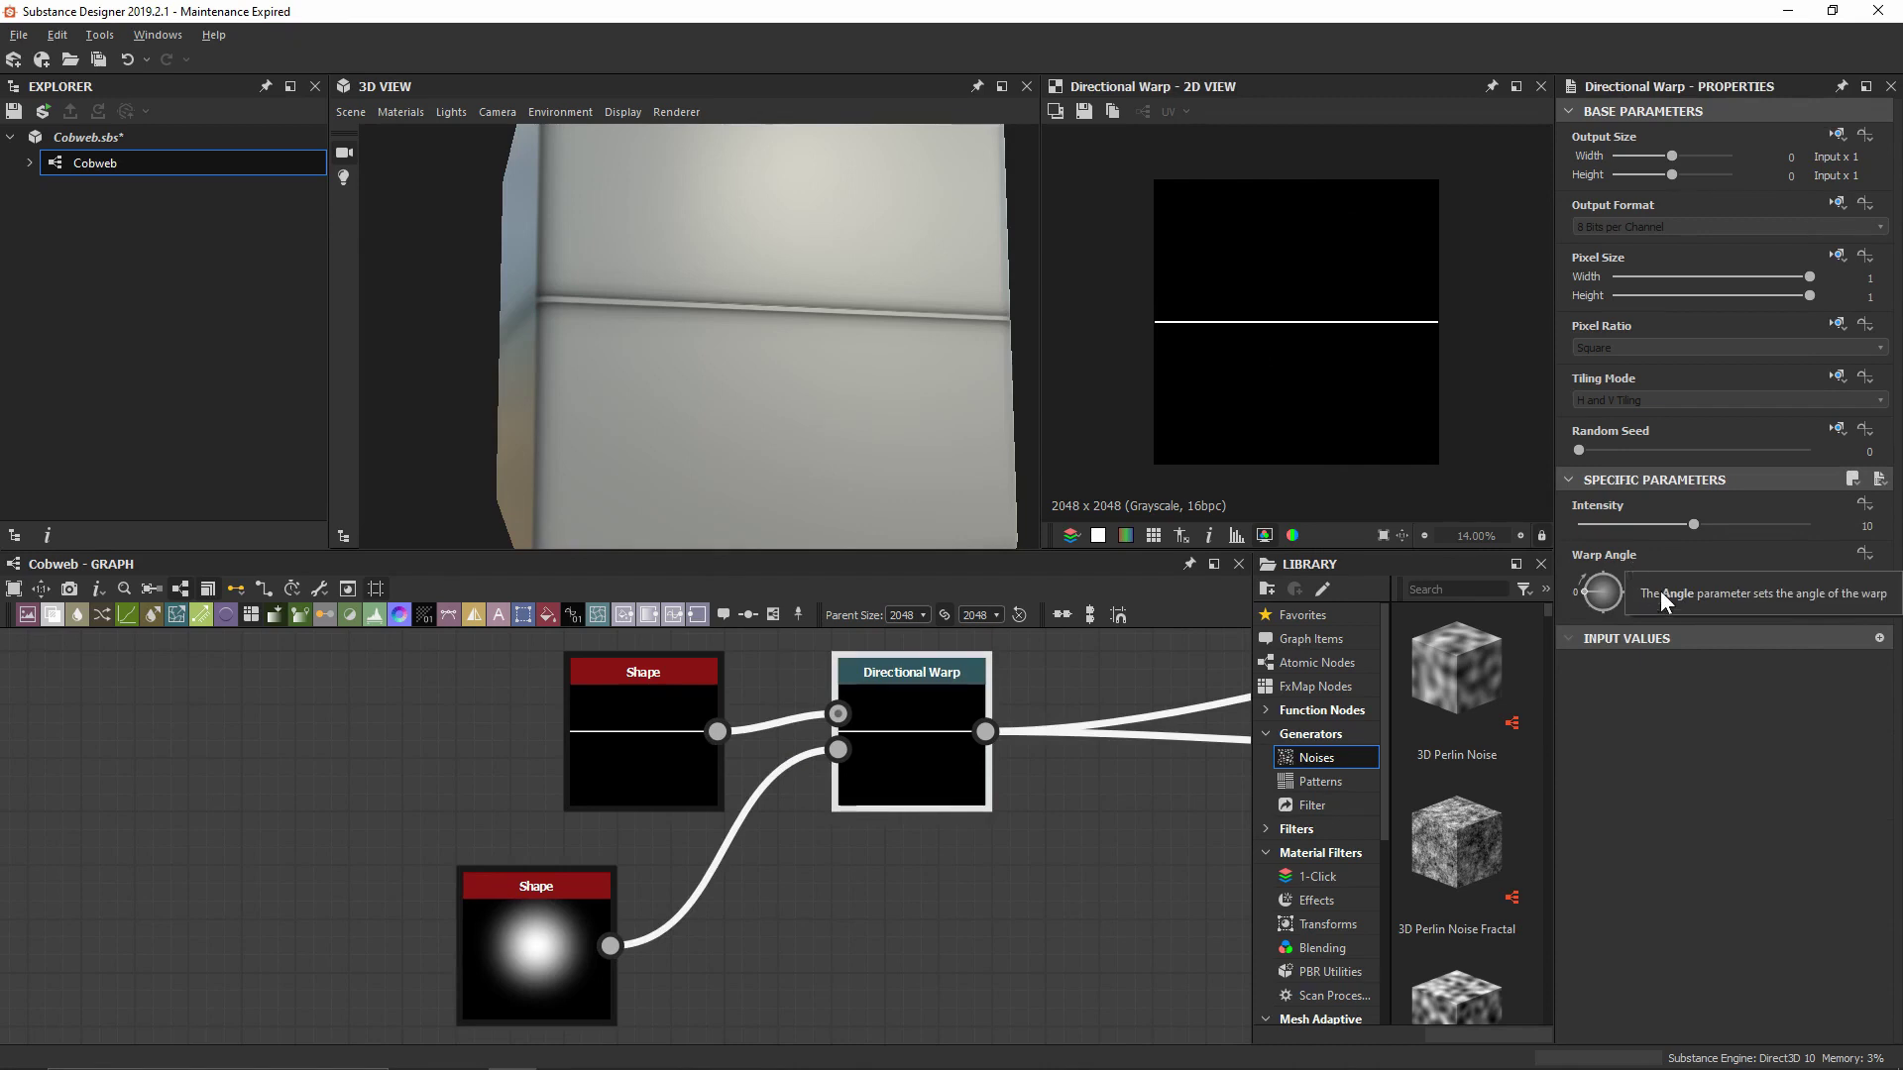
pyautogui.moveTo(1687, 600)
pyautogui.mouseDown()
pyautogui.moveTo(1810, 595)
pyautogui.moveTo(1714, 591)
pyautogui.mouseUp()
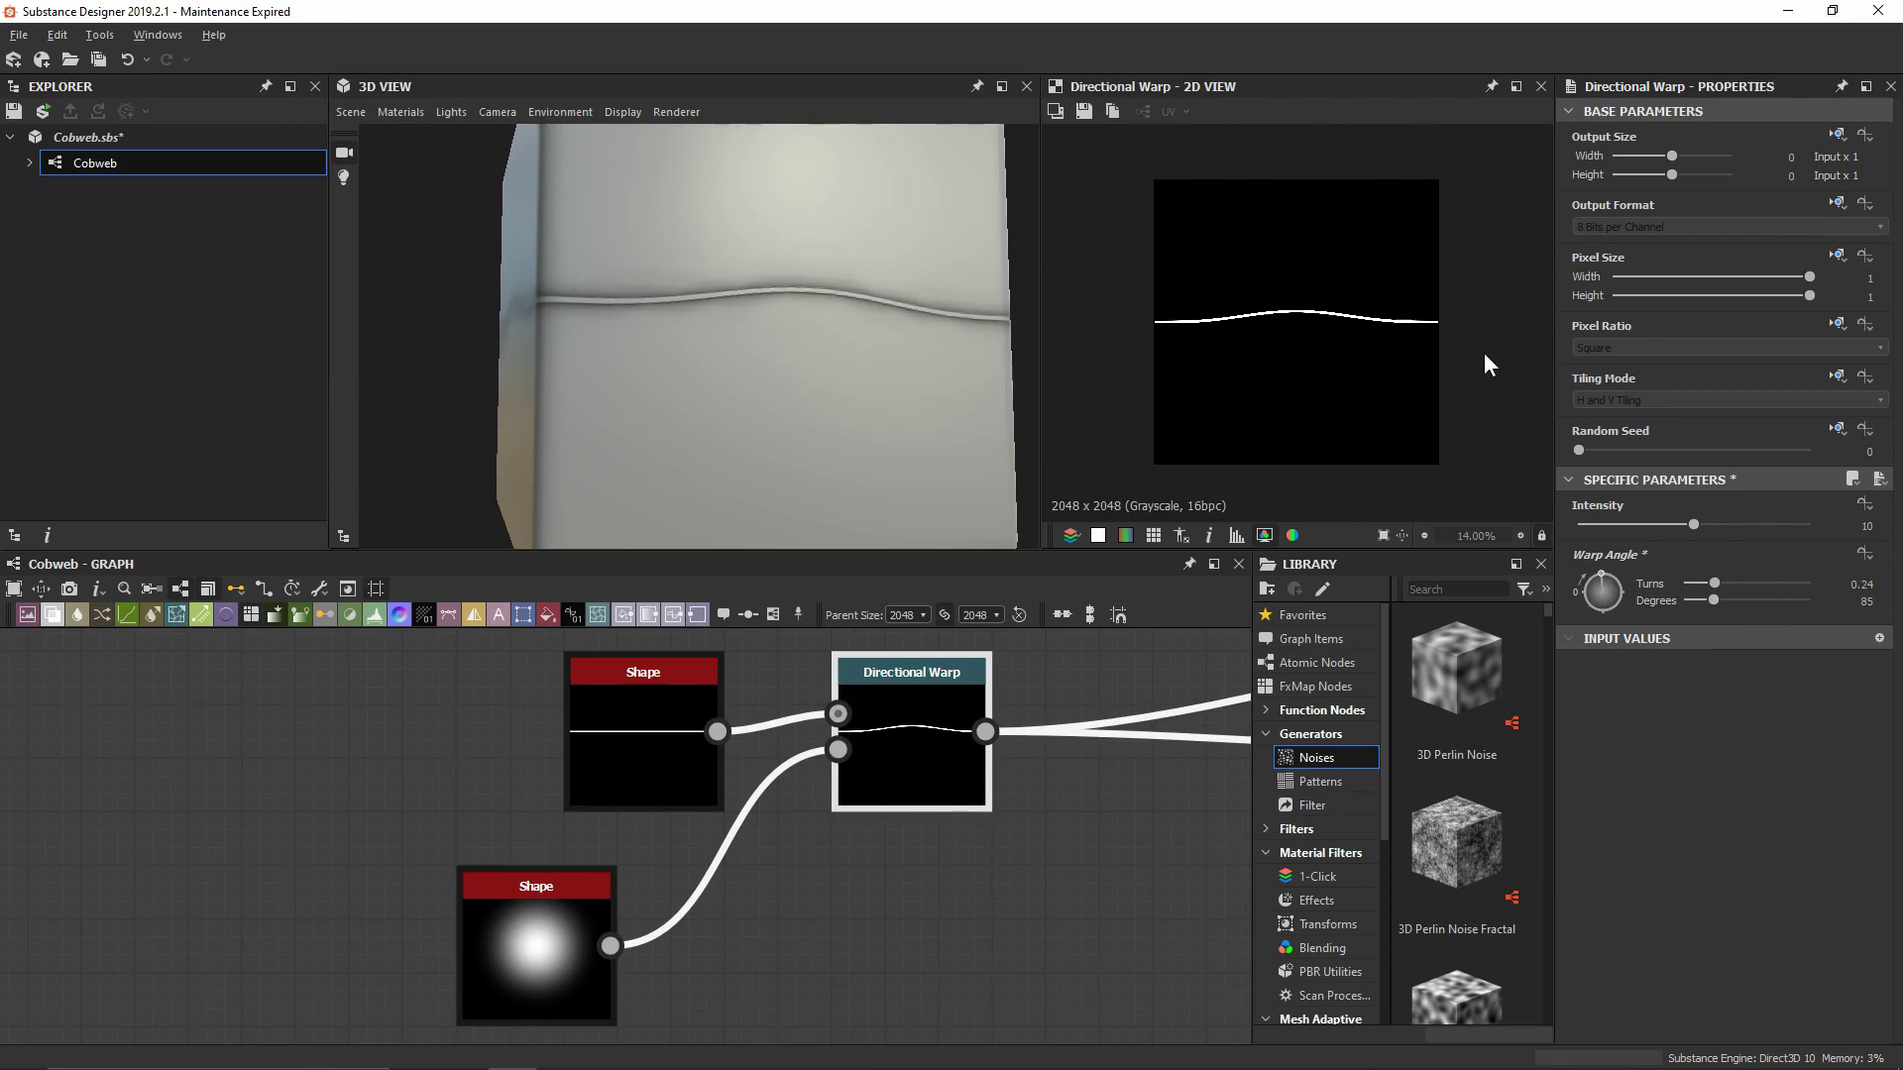
pyautogui.scroll(3, 1383, 362)
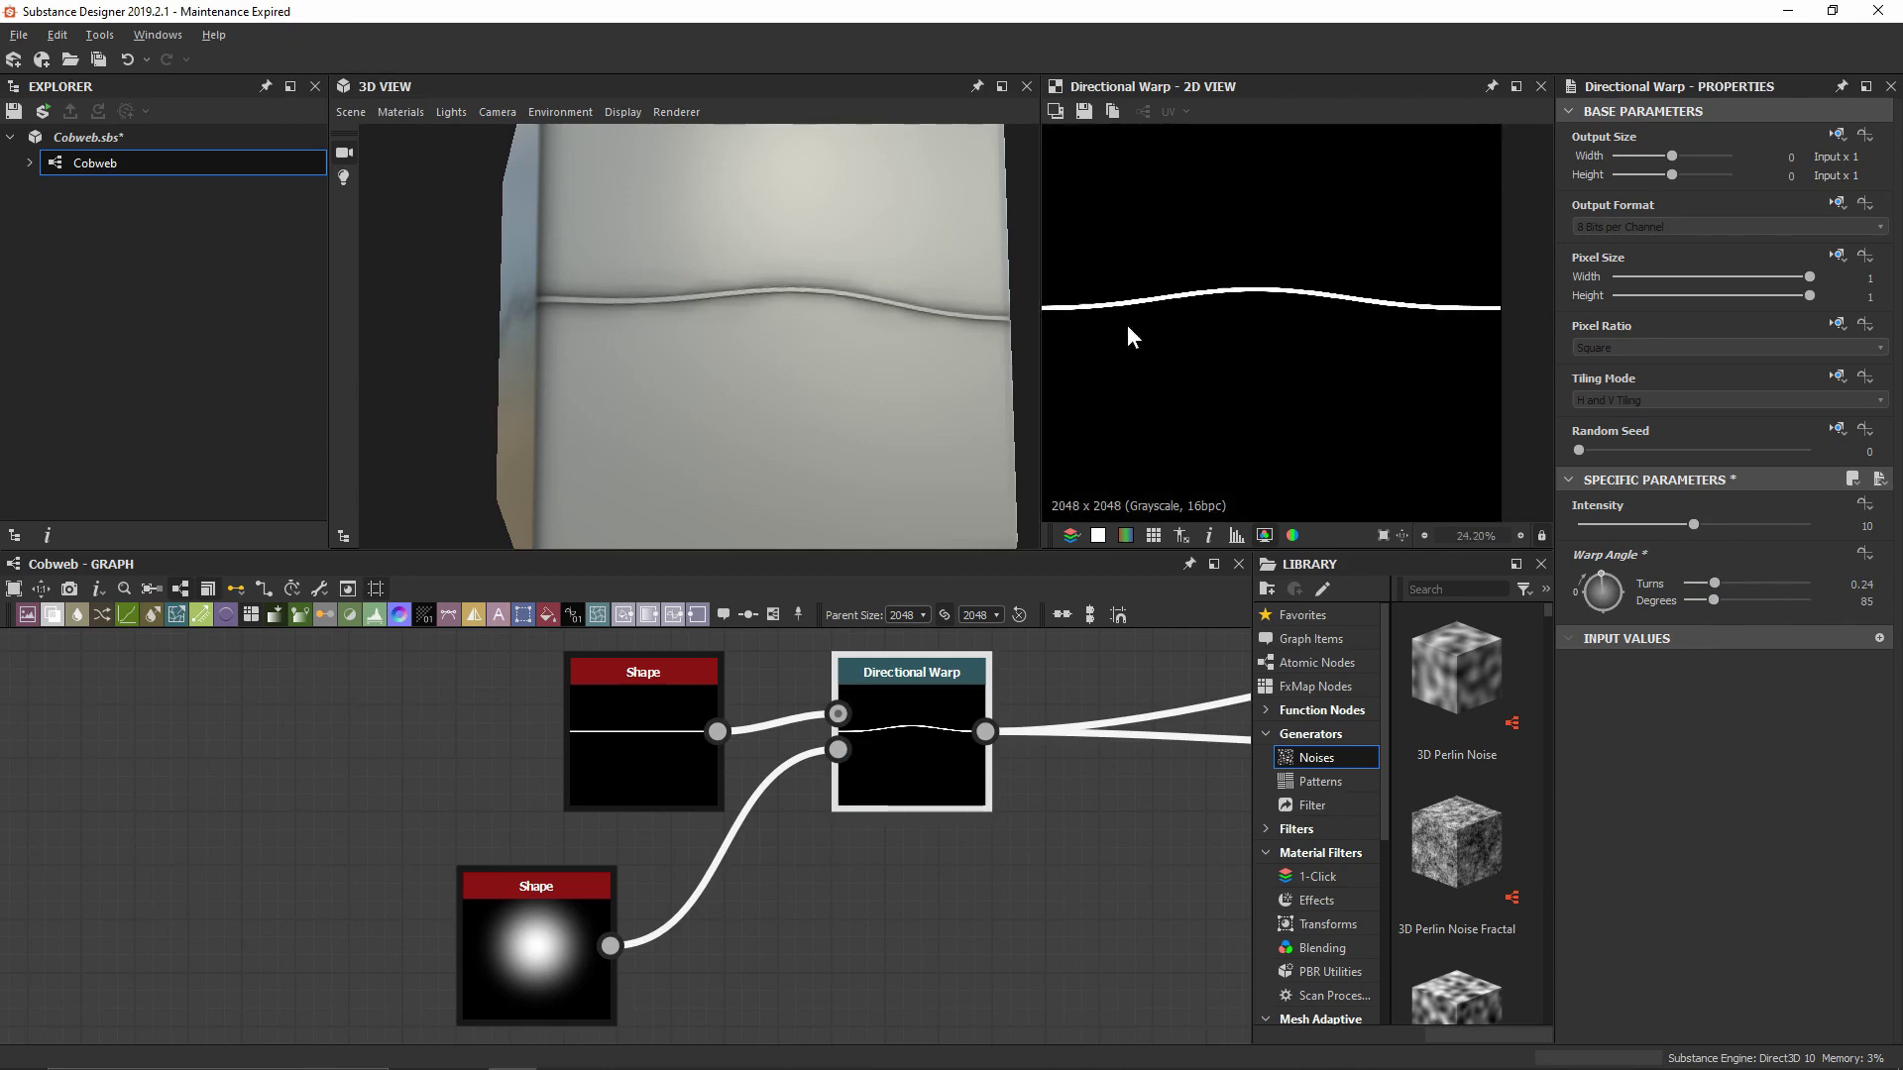
pyautogui.moveTo(1701, 585); pyautogui.dragTo(1683, 584)
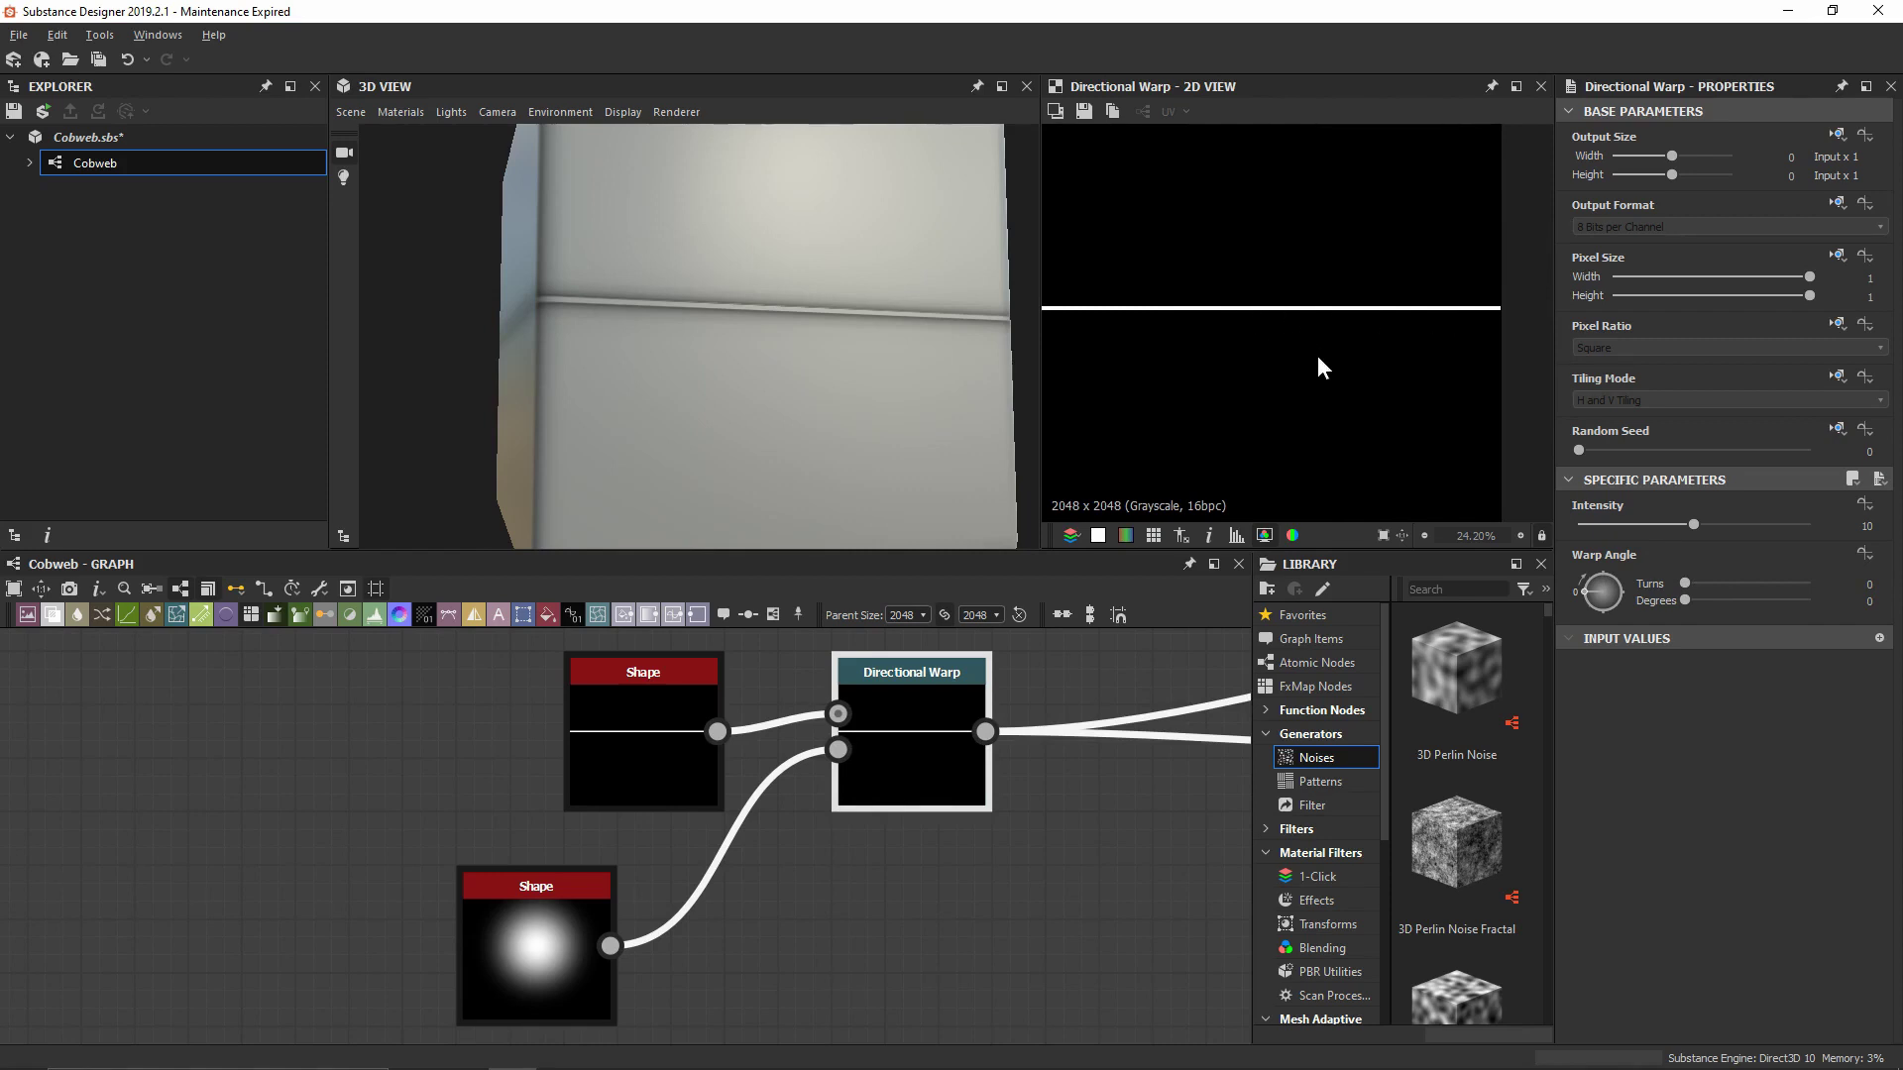
pyautogui.click(1685, 600)
pyautogui.write('270')
pyautogui.press('Return')
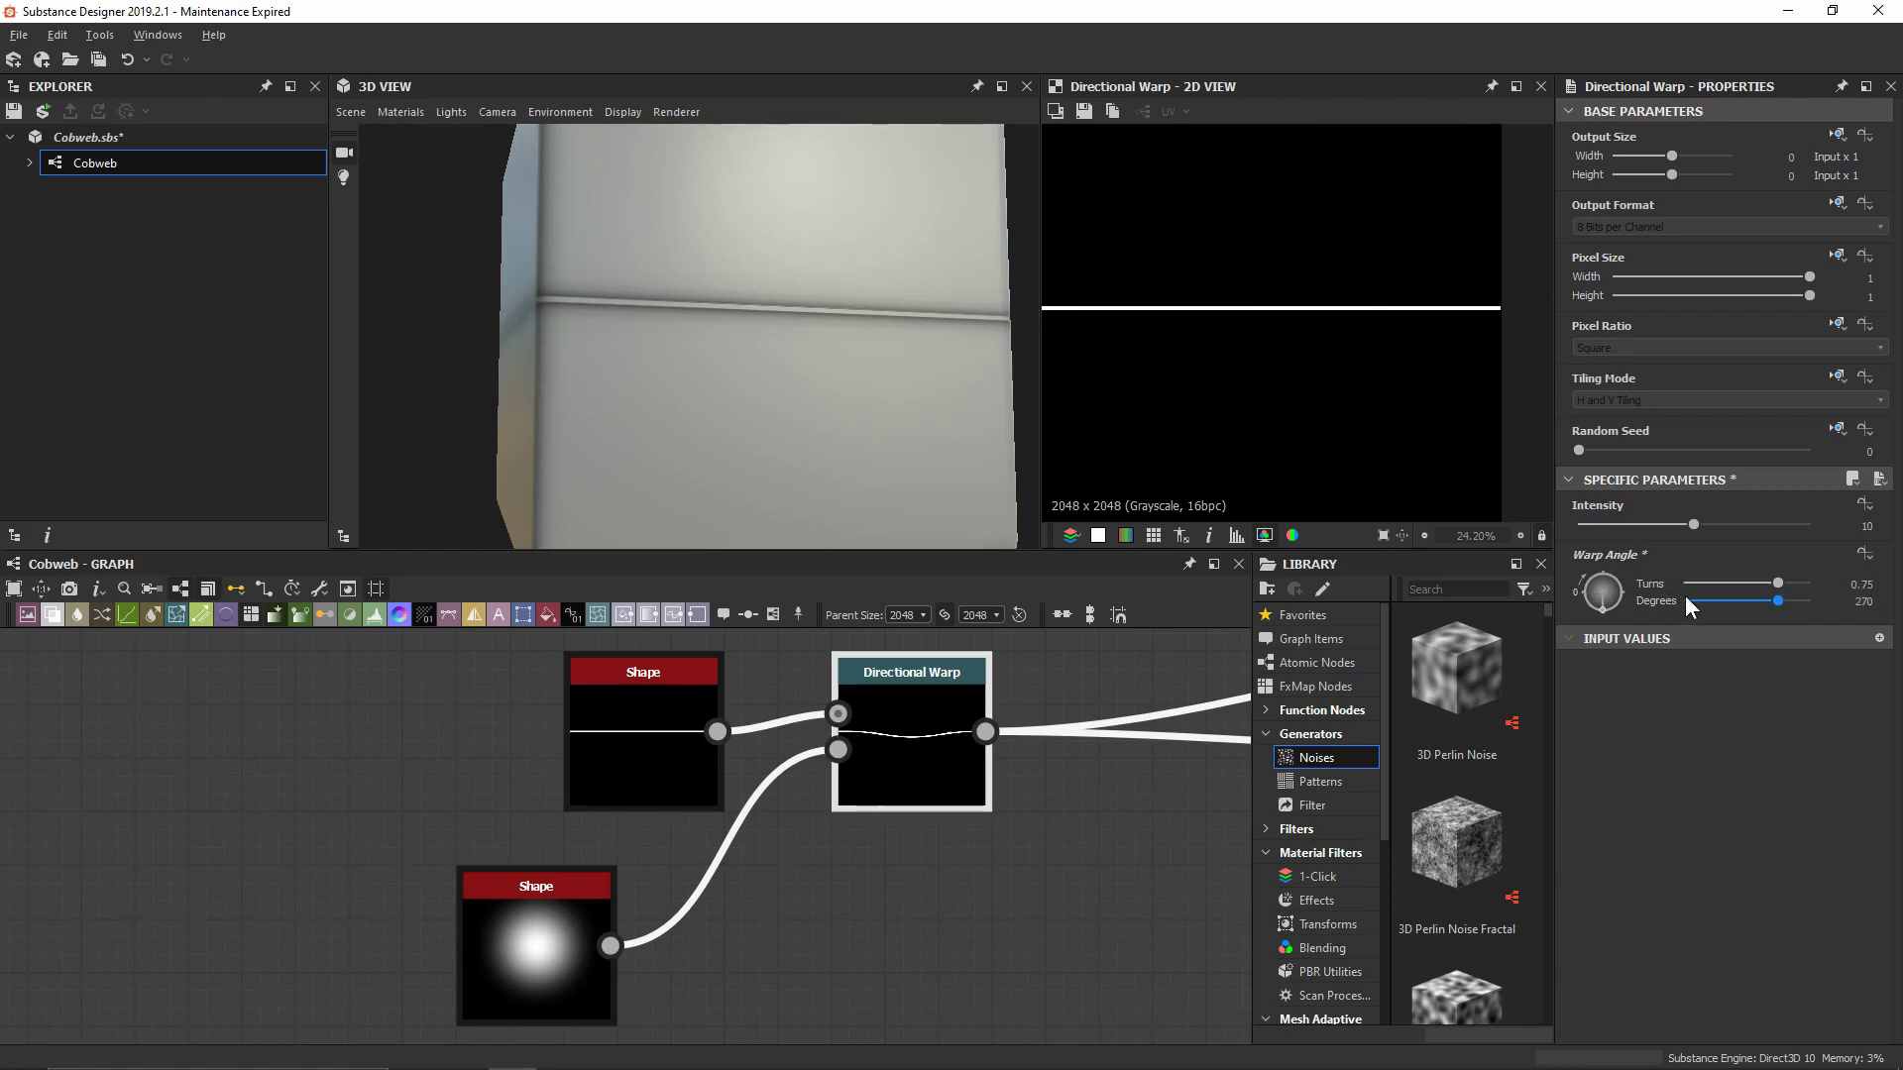
pyautogui.scroll(-1, 1237, 407)
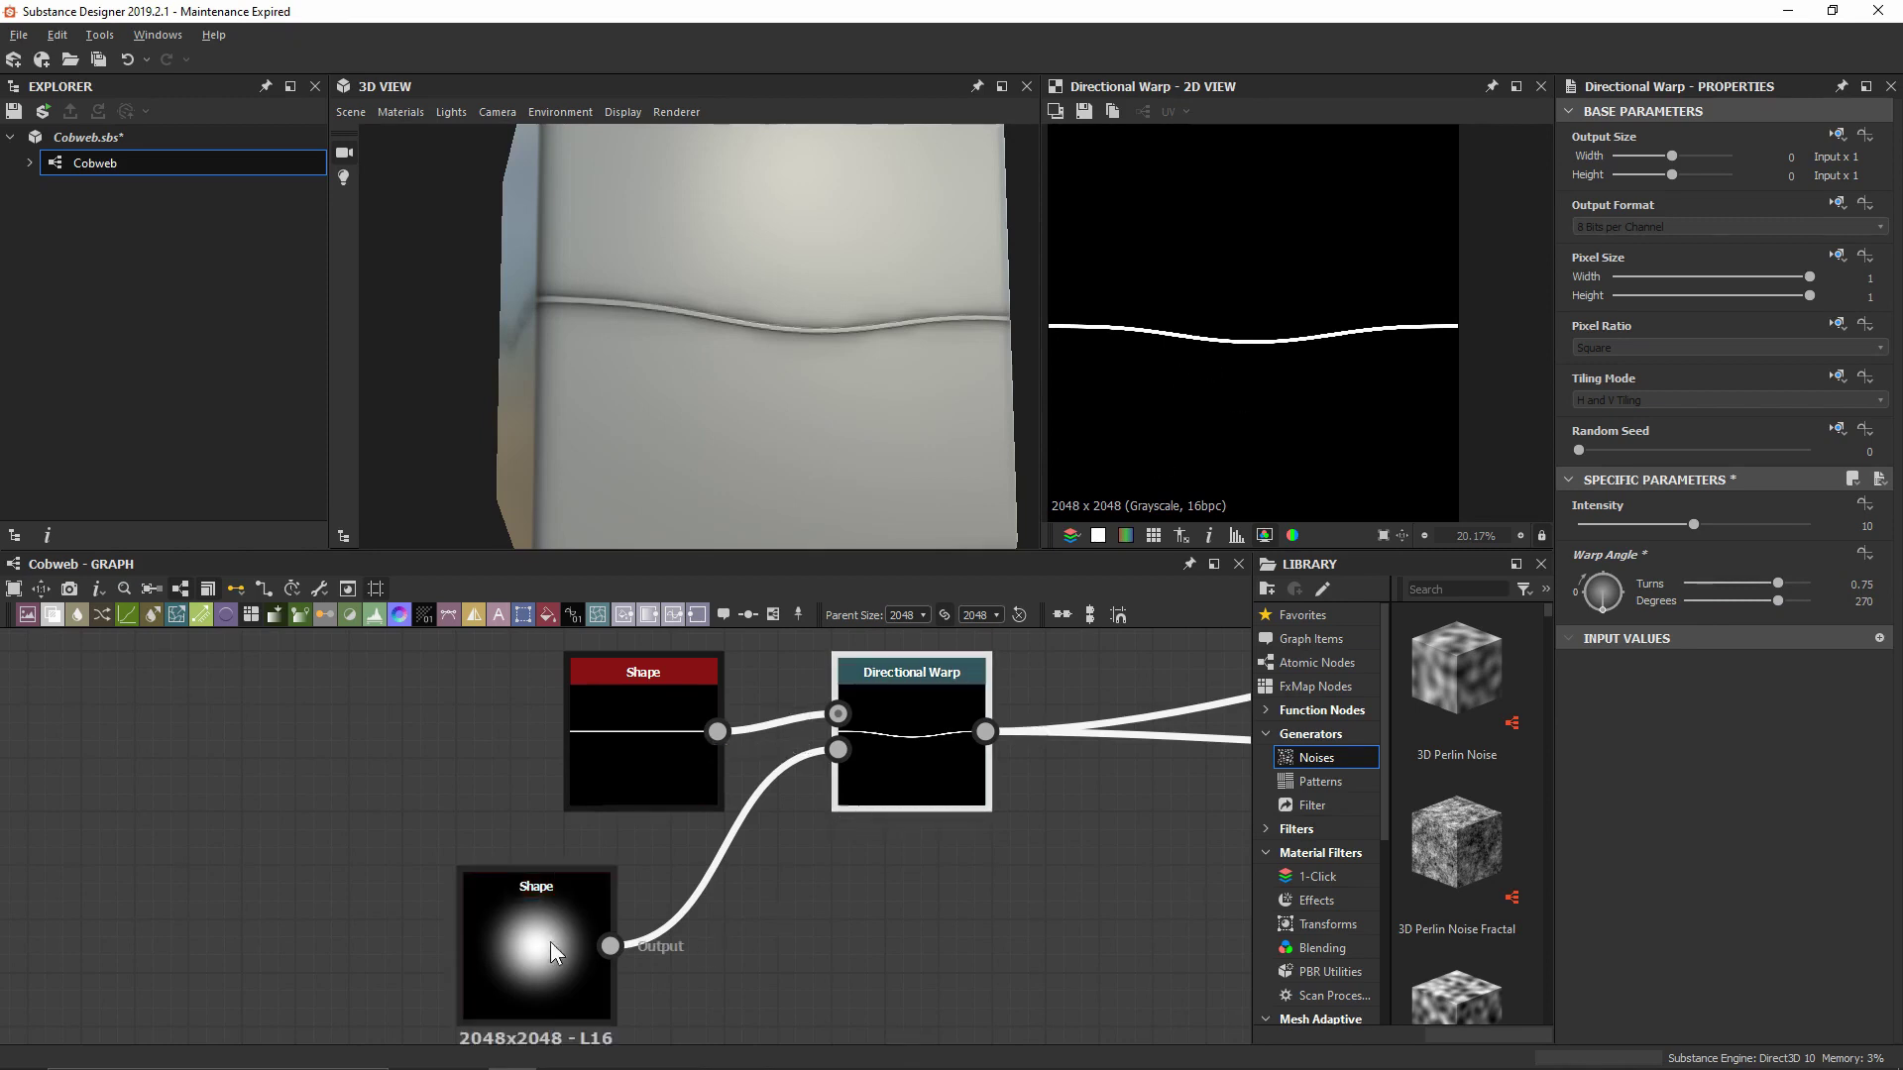
# Move the bell Shape node farther from the Directional Warp to make room between them
pyautogui.moveTo(533, 938); pyautogui.dragTo(764, 906, button='middle')
pyautogui.moveTo(764, 906); pyautogui.dragTo(611, 906)
pyautogui.scroll(-2, 799, 385)
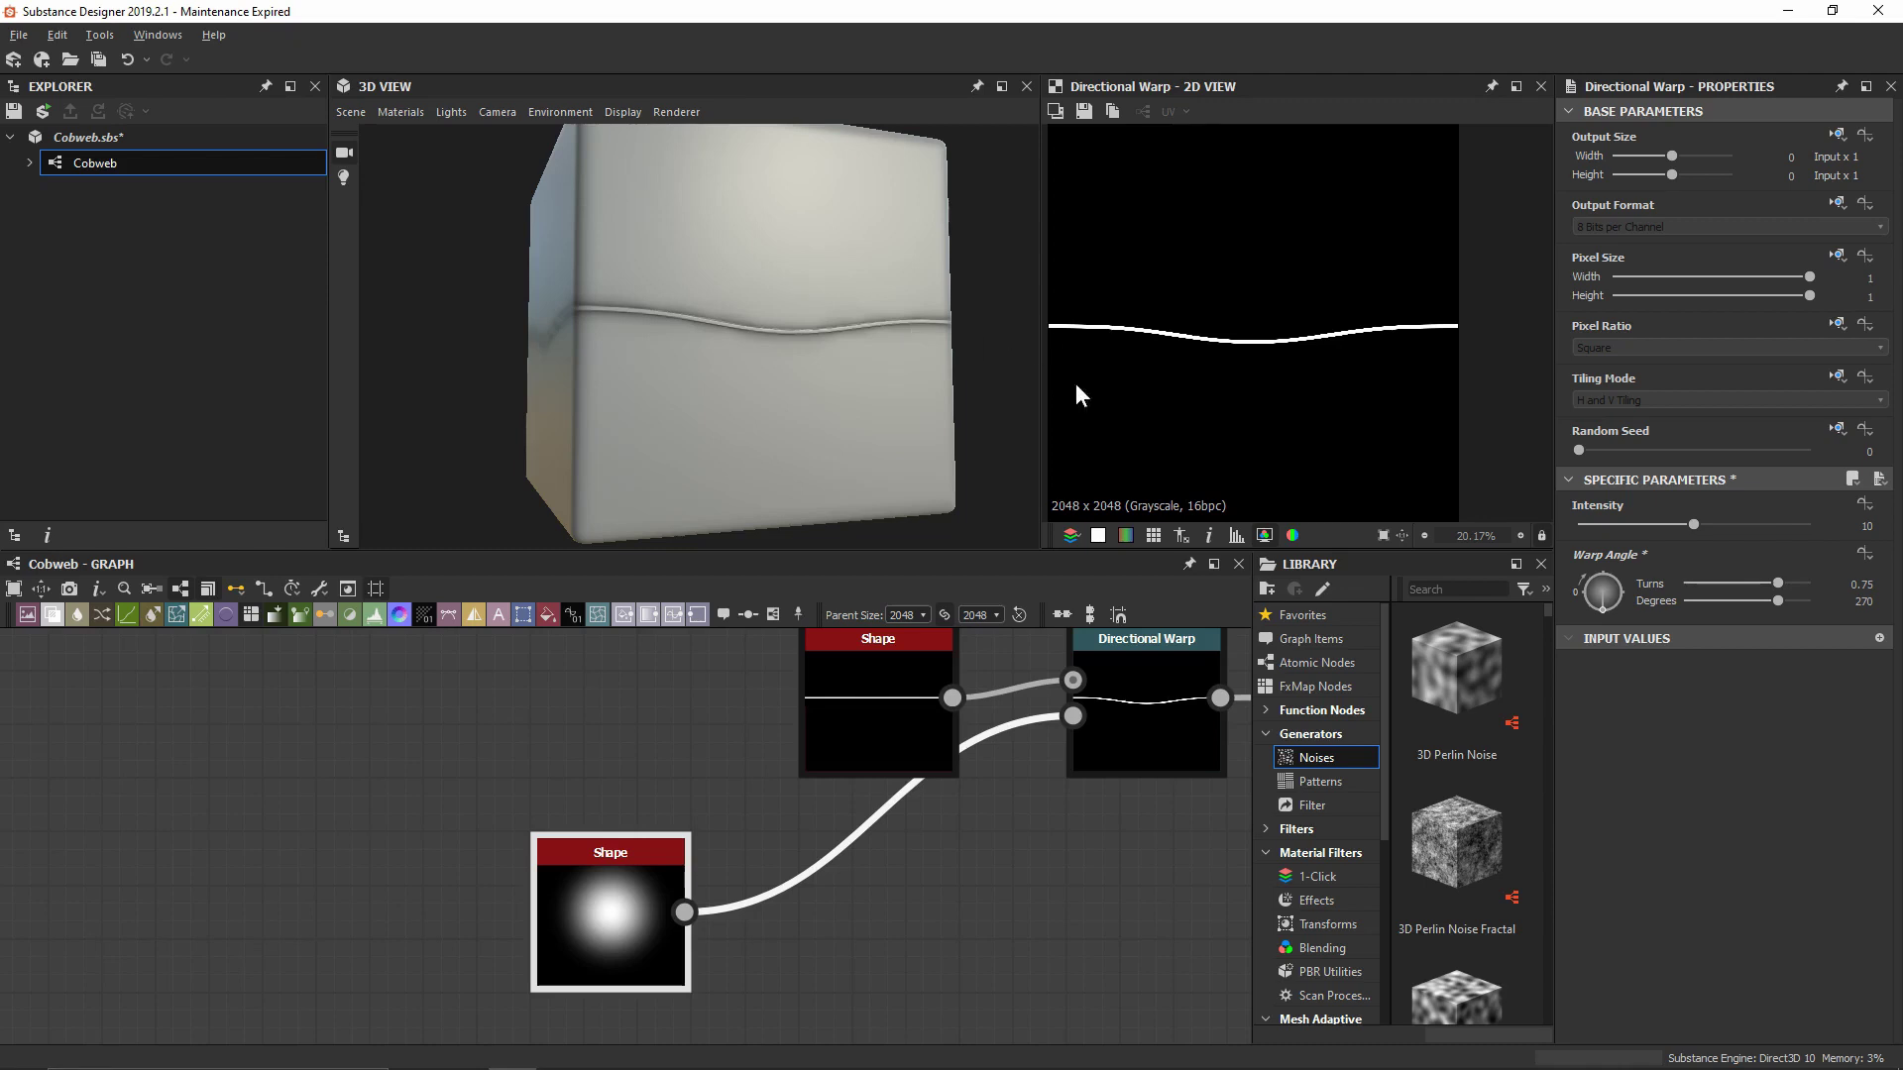
# Preview the warped line tiled in the 2D view, then return to the single-tile view
pyautogui.press('t')
pyautogui.scroll(-4, 1247, 357)
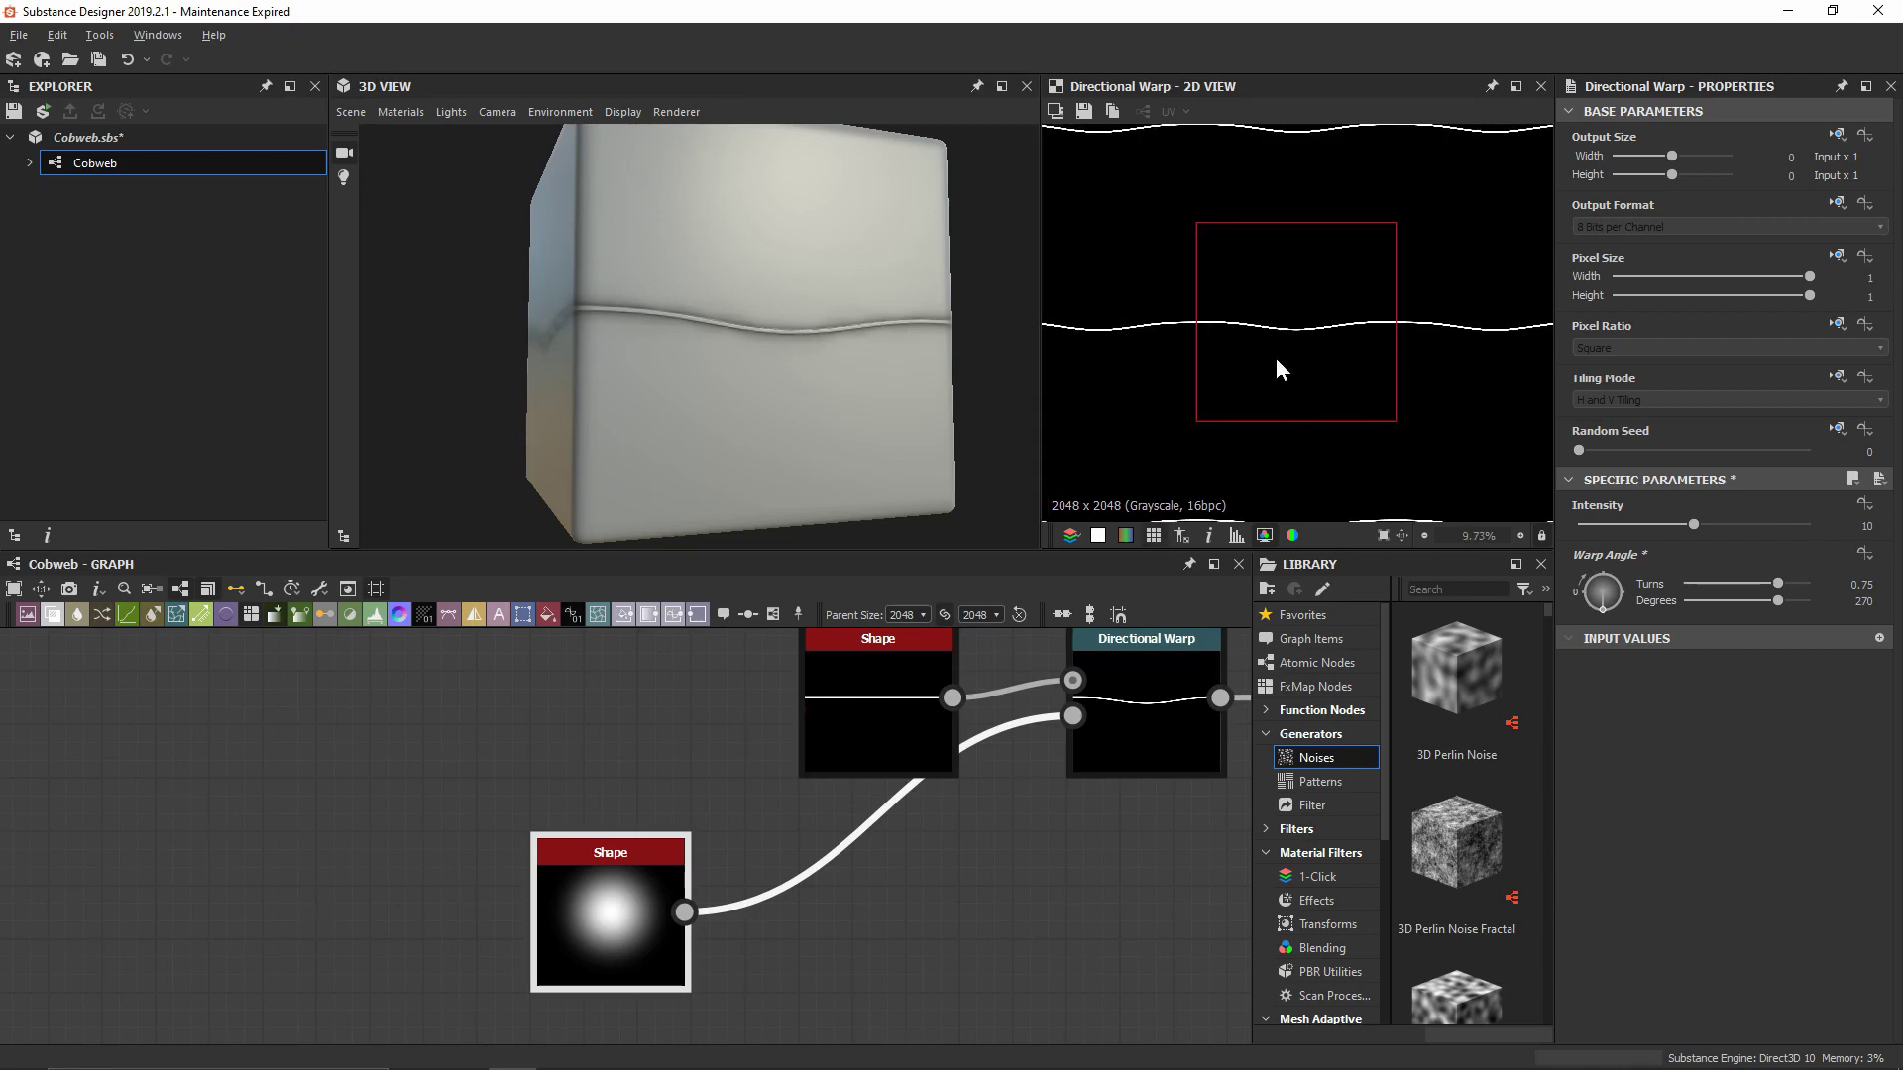
pyautogui.press('t')
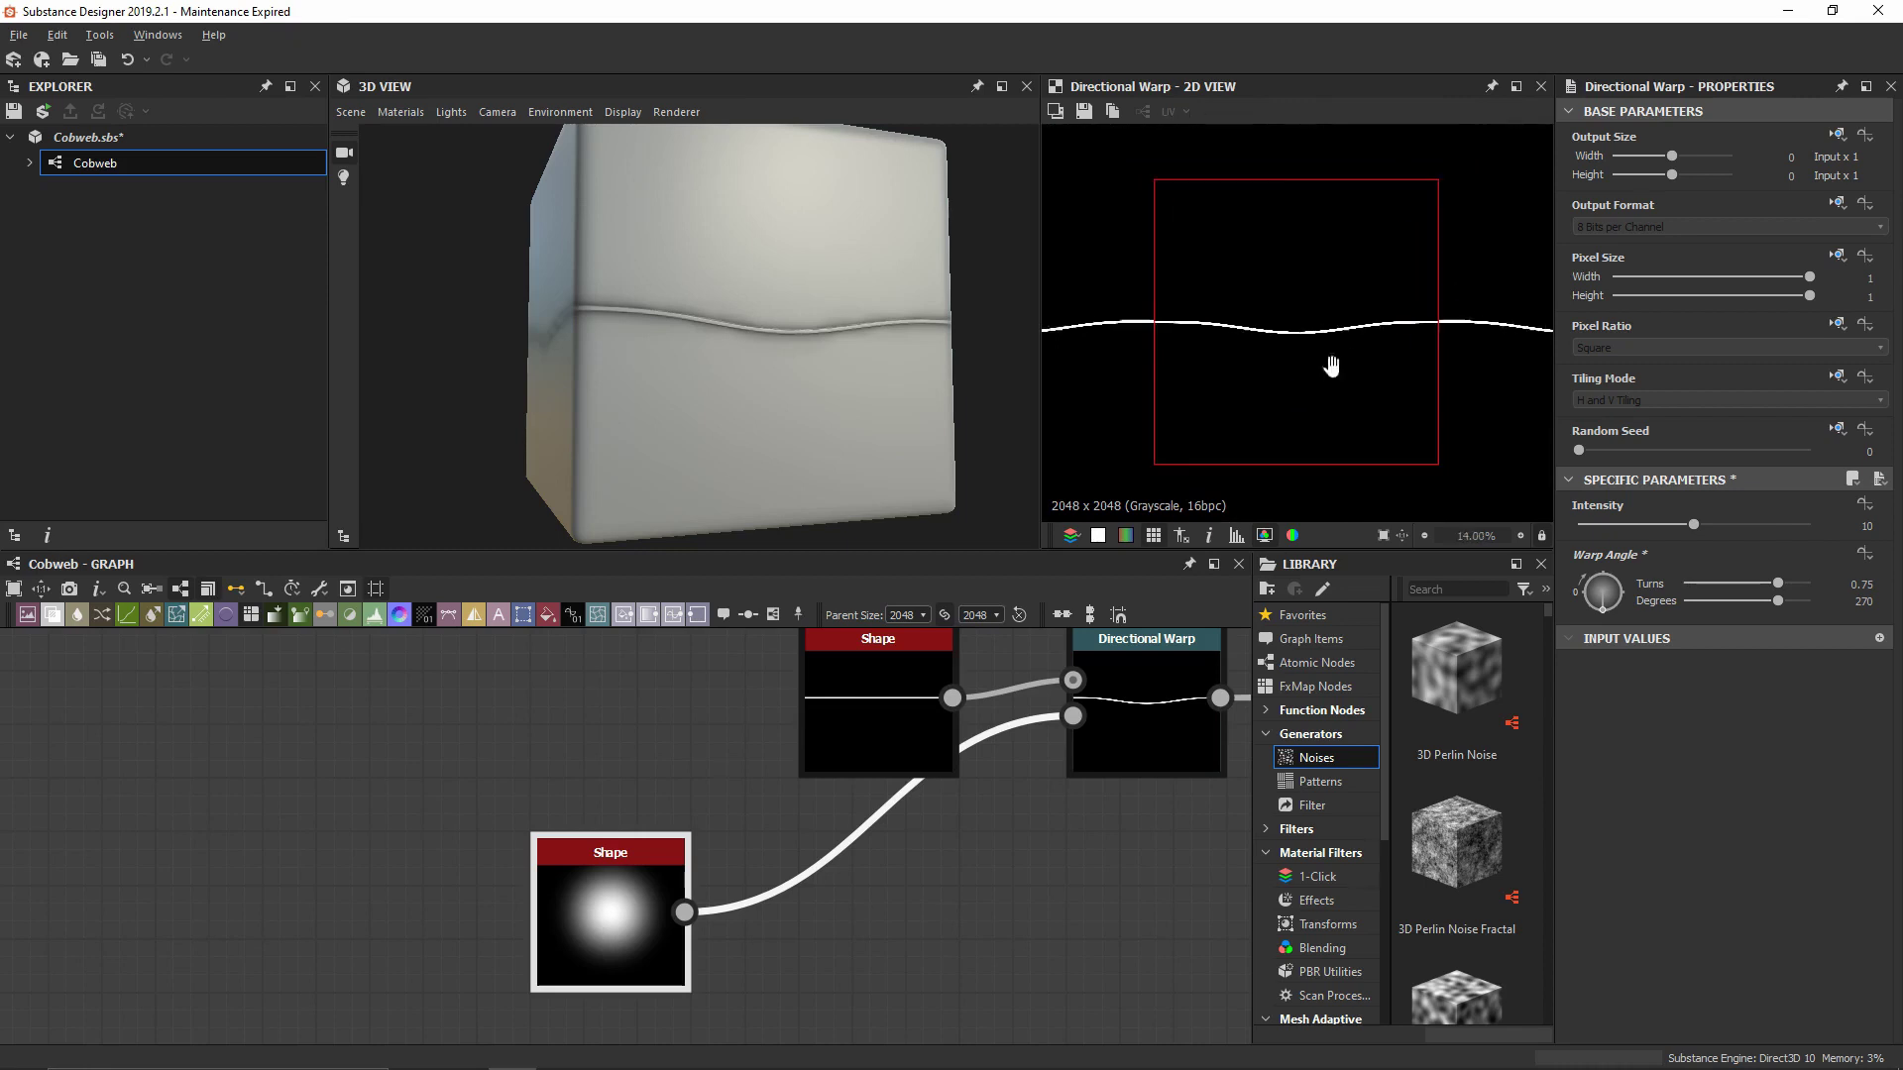
pyautogui.press('f')
# Insert a Transformation 2D node between the bell Shape node and the Directional Warp's intensity input
pyautogui.click(599, 953)
pyautogui.press('space')
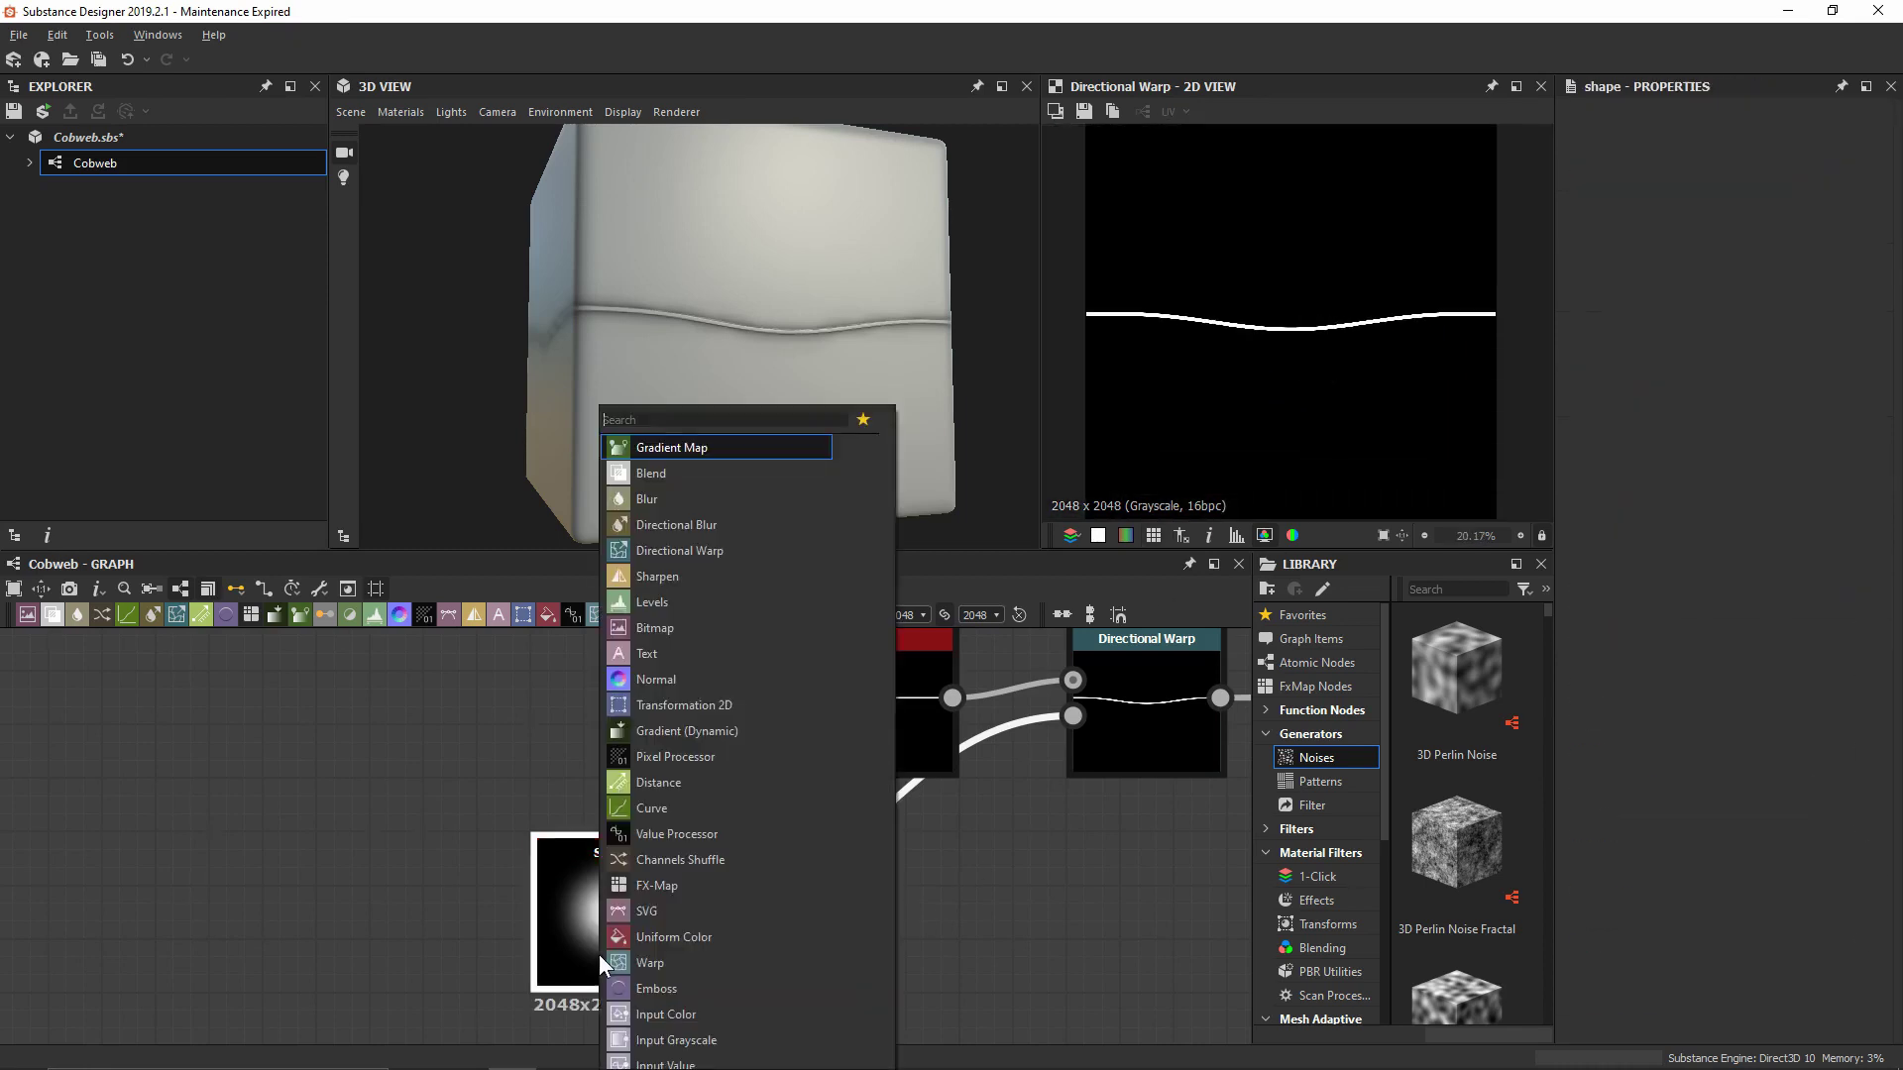
pyautogui.write('transform')
pyautogui.press('Return')
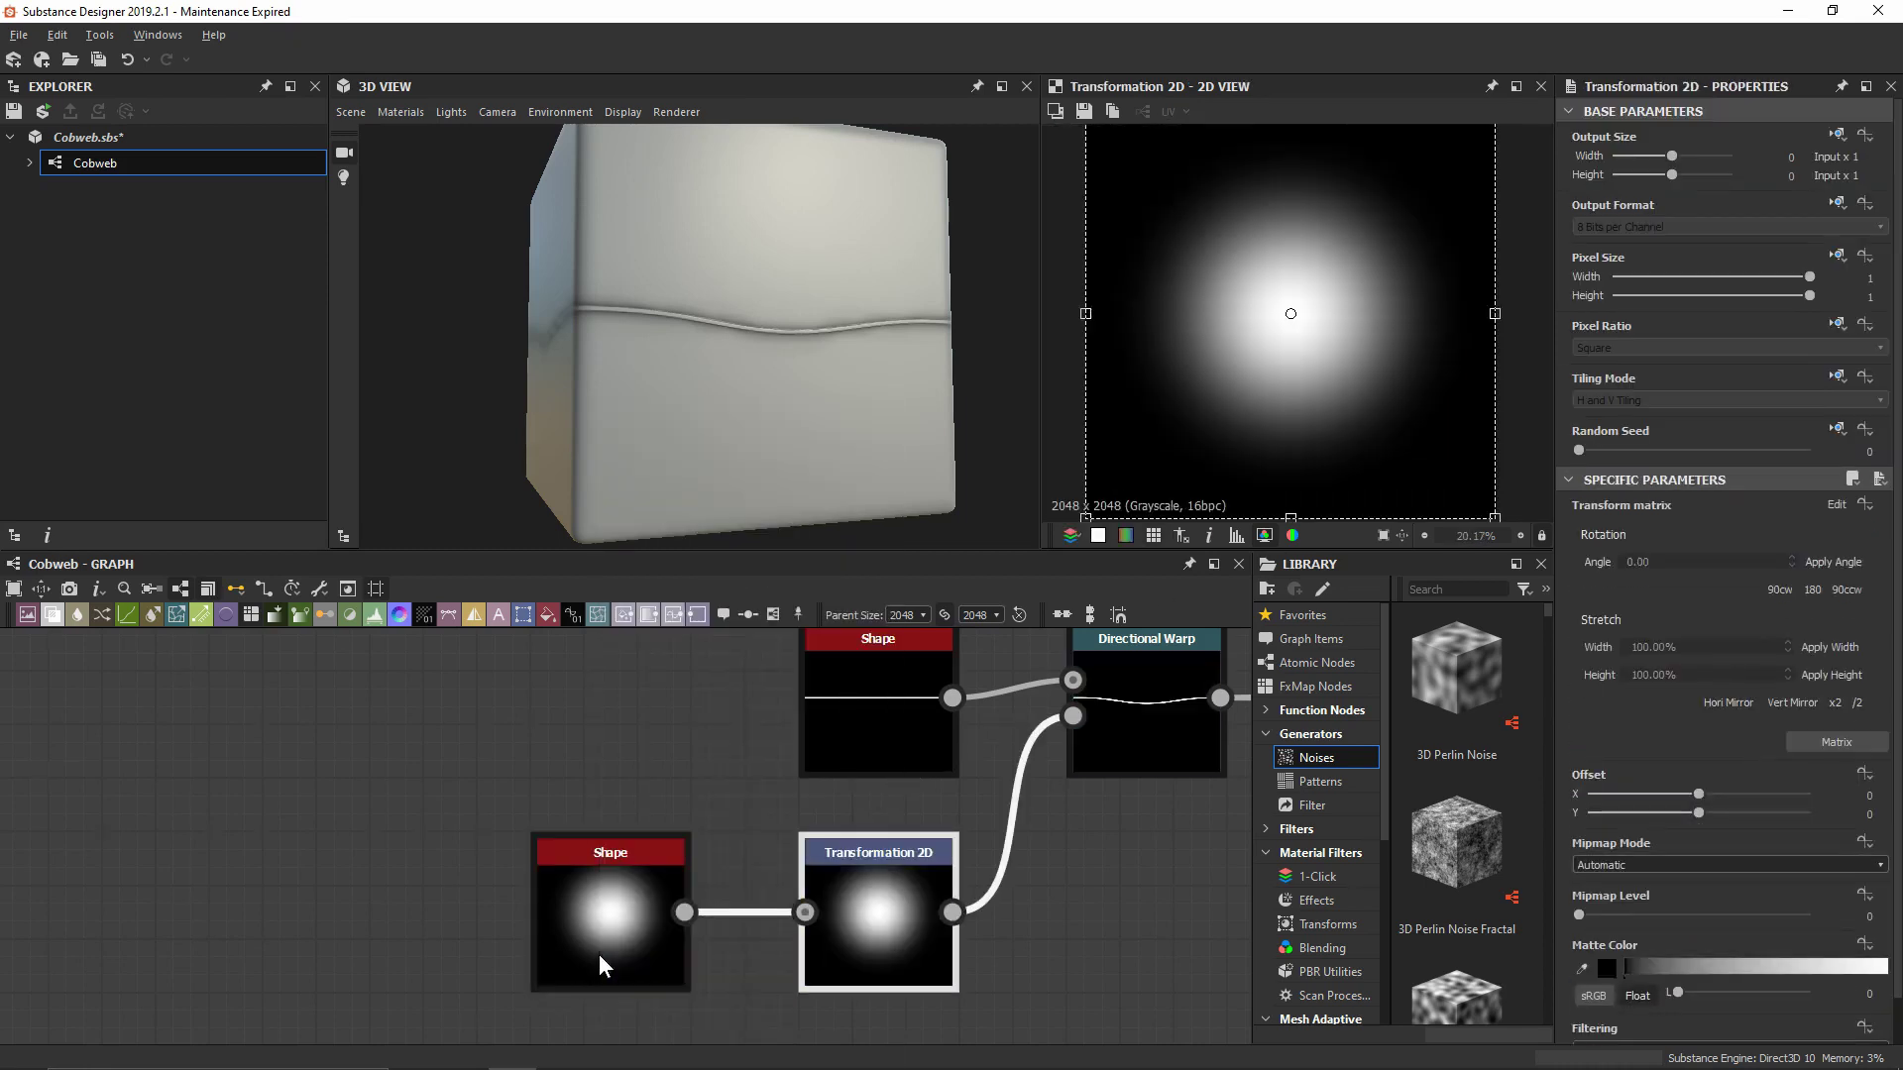
pyautogui.moveTo(932, 882); pyautogui.dragTo(743, 910, button='middle')
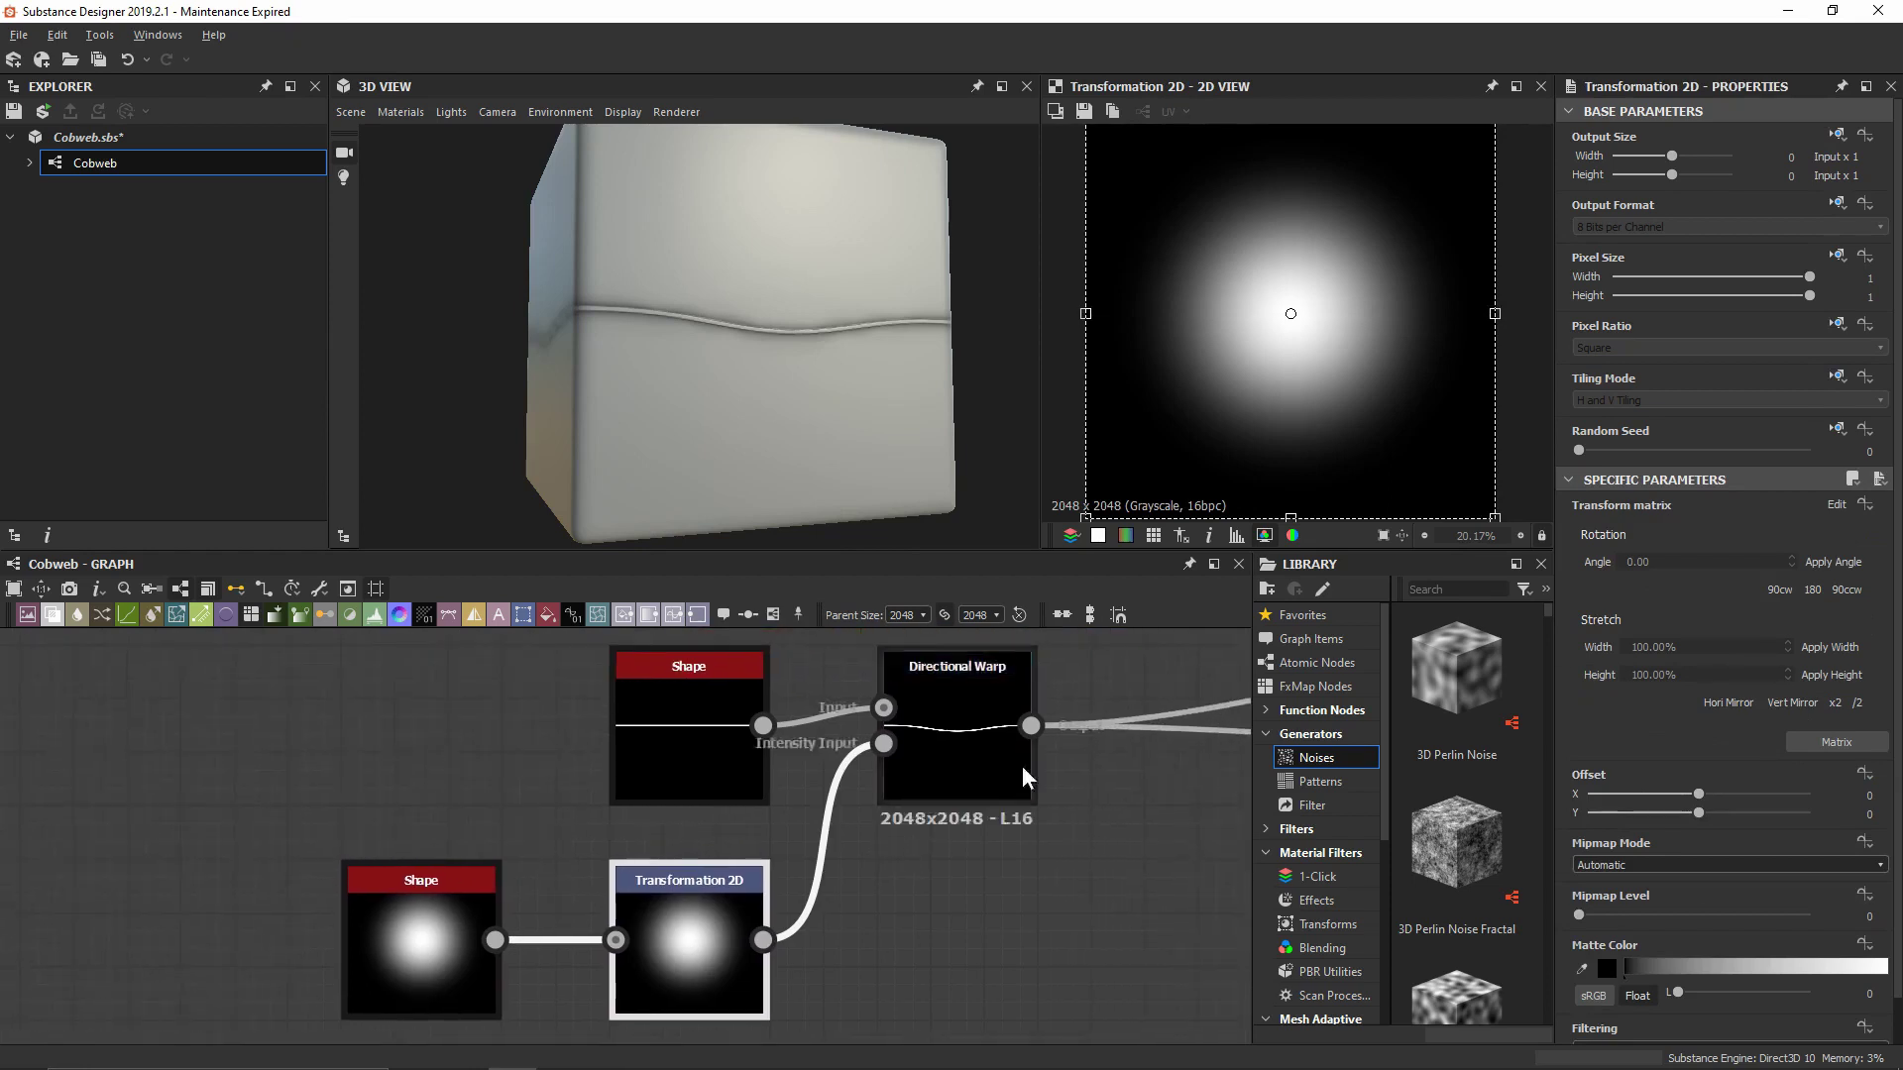
# Stretch the bell shape horizontally with the Transformation 2D node while previewing the Directional Warp result in the 2D view
pyautogui.scroll(-2, 1338, 377)
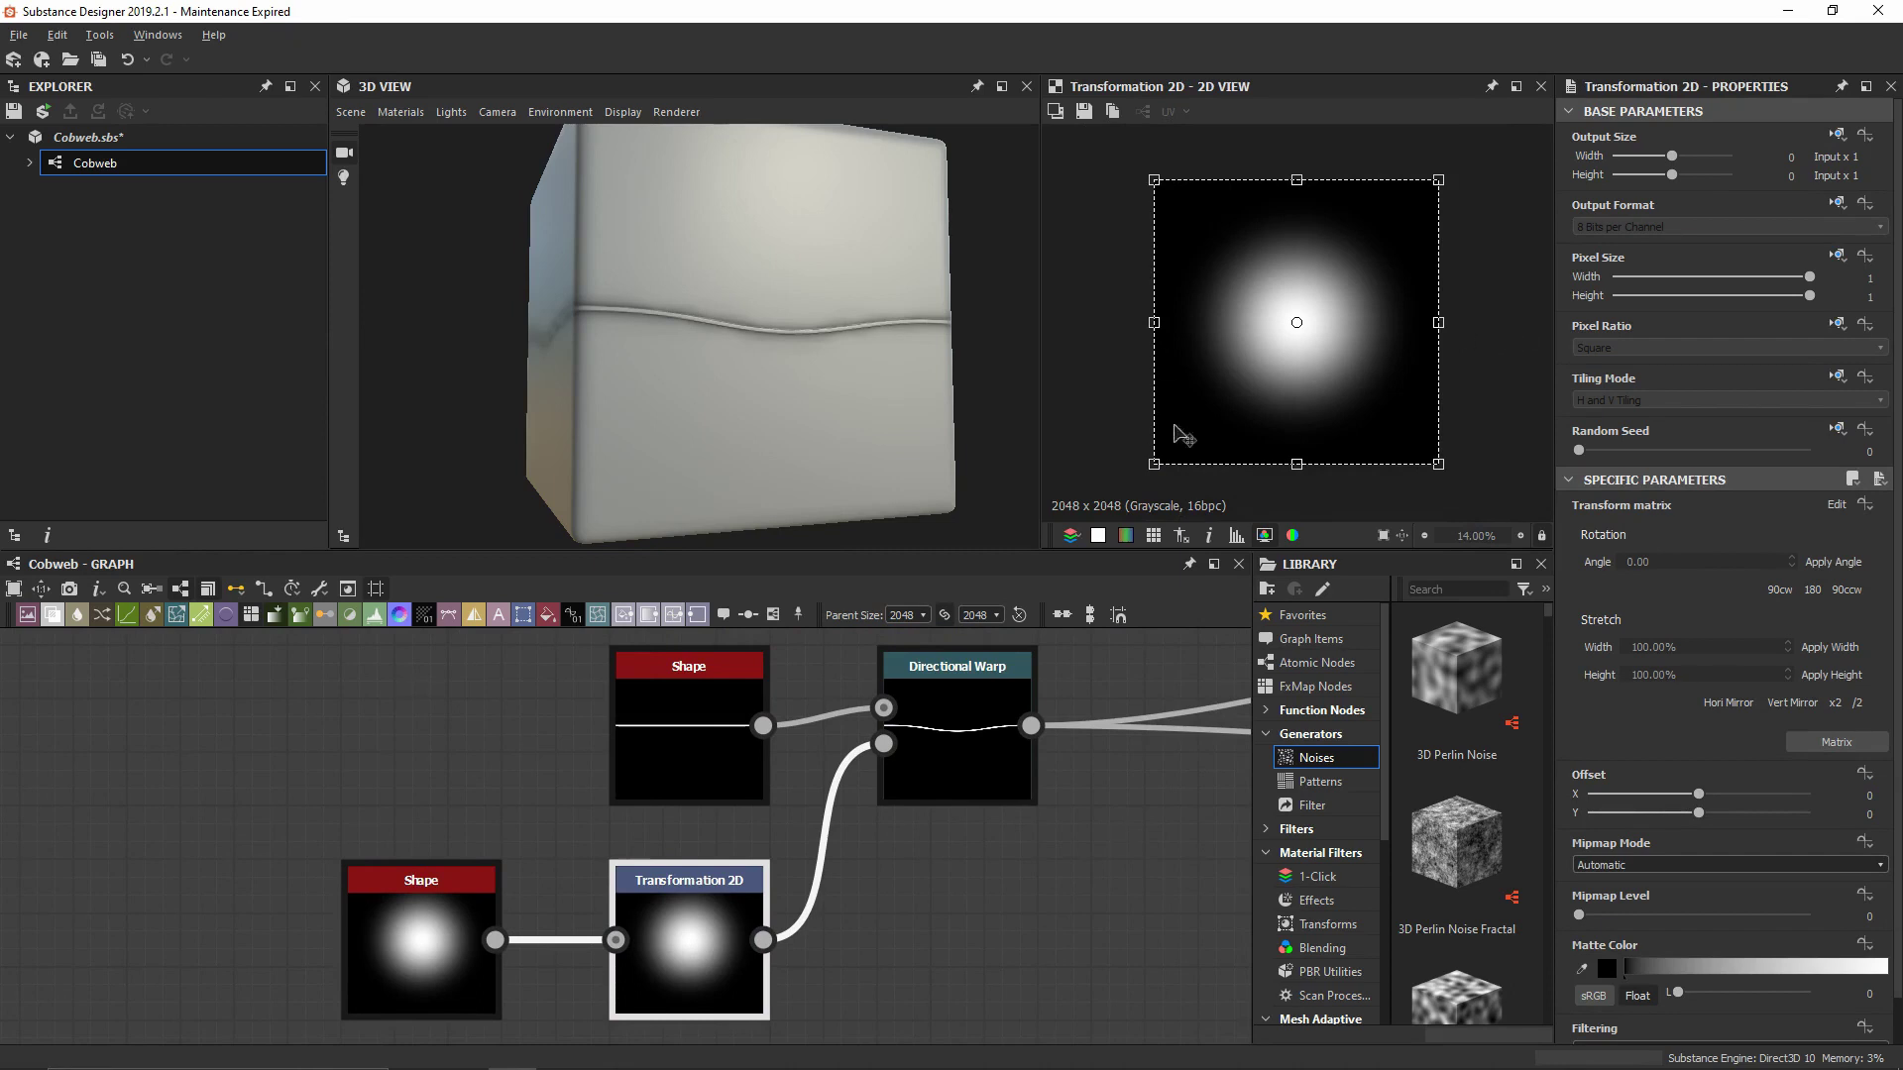
pyautogui.click(961, 751)
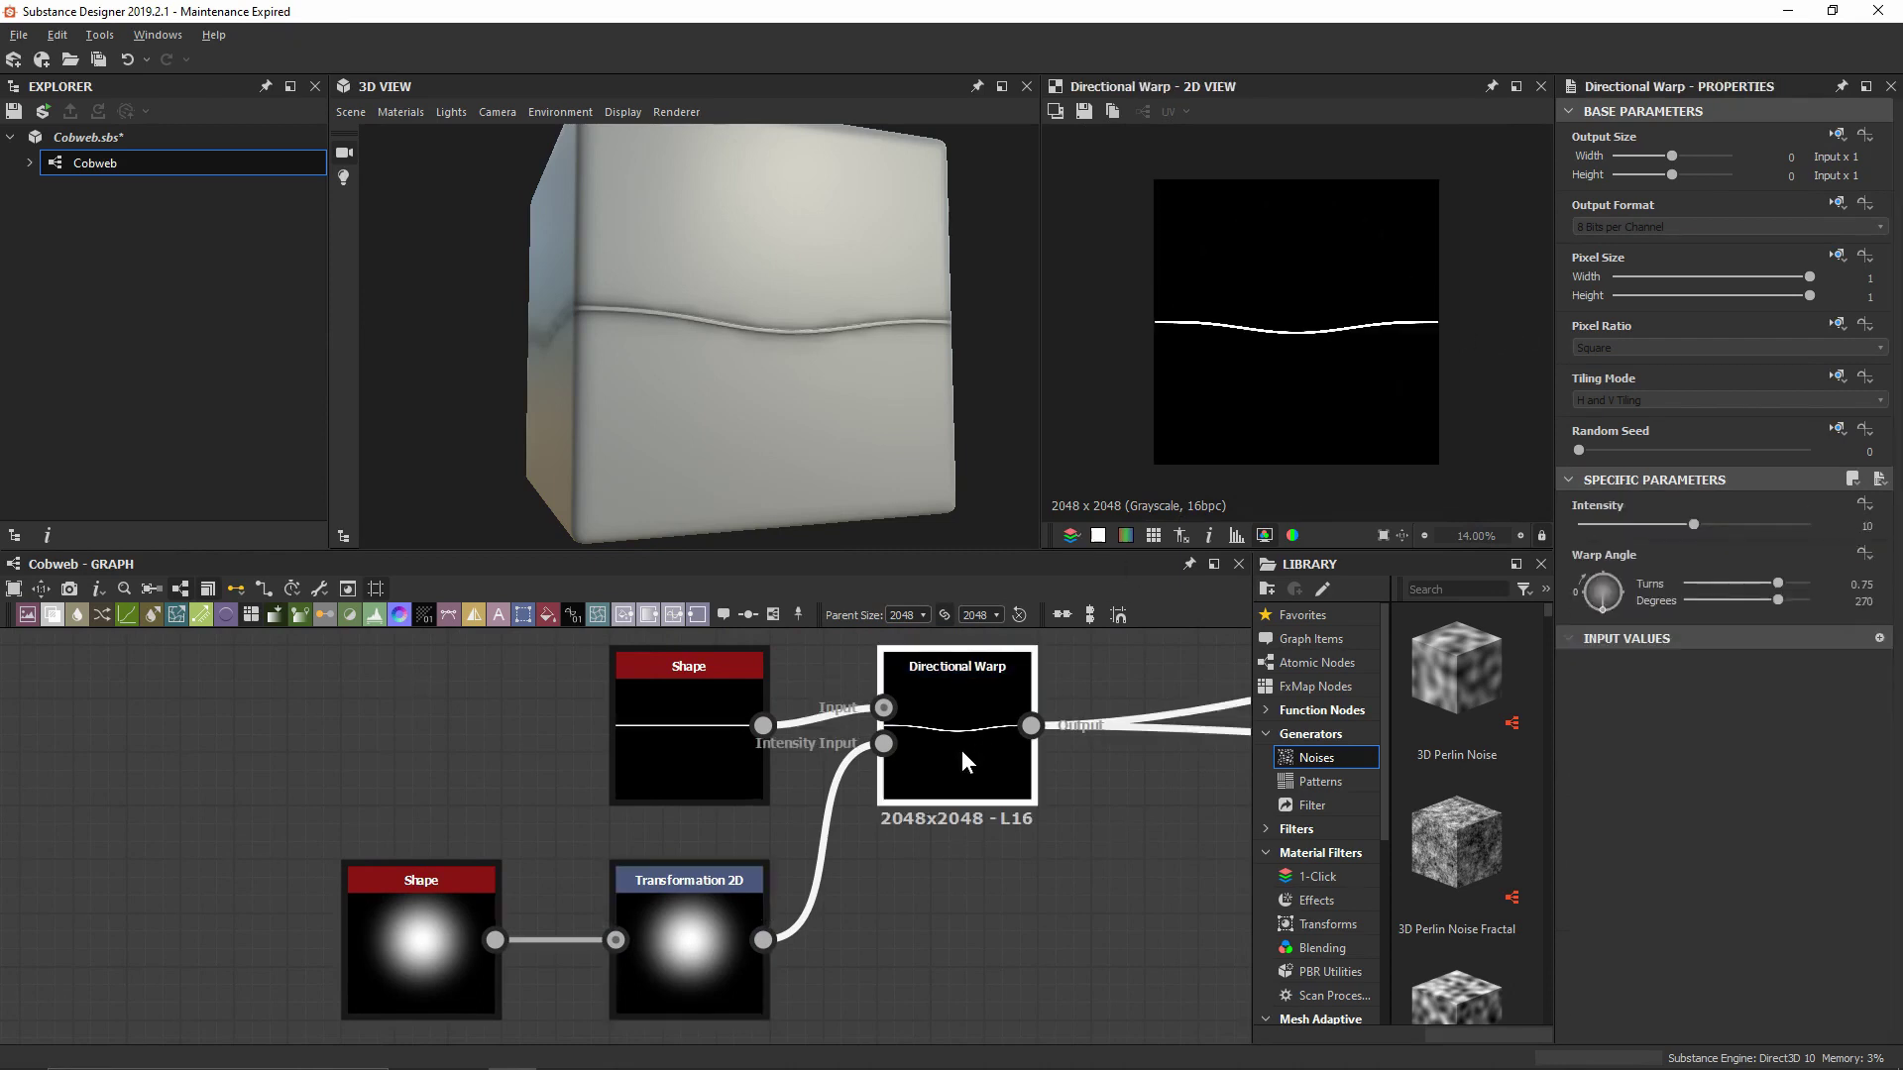
pyautogui.click(718, 949)
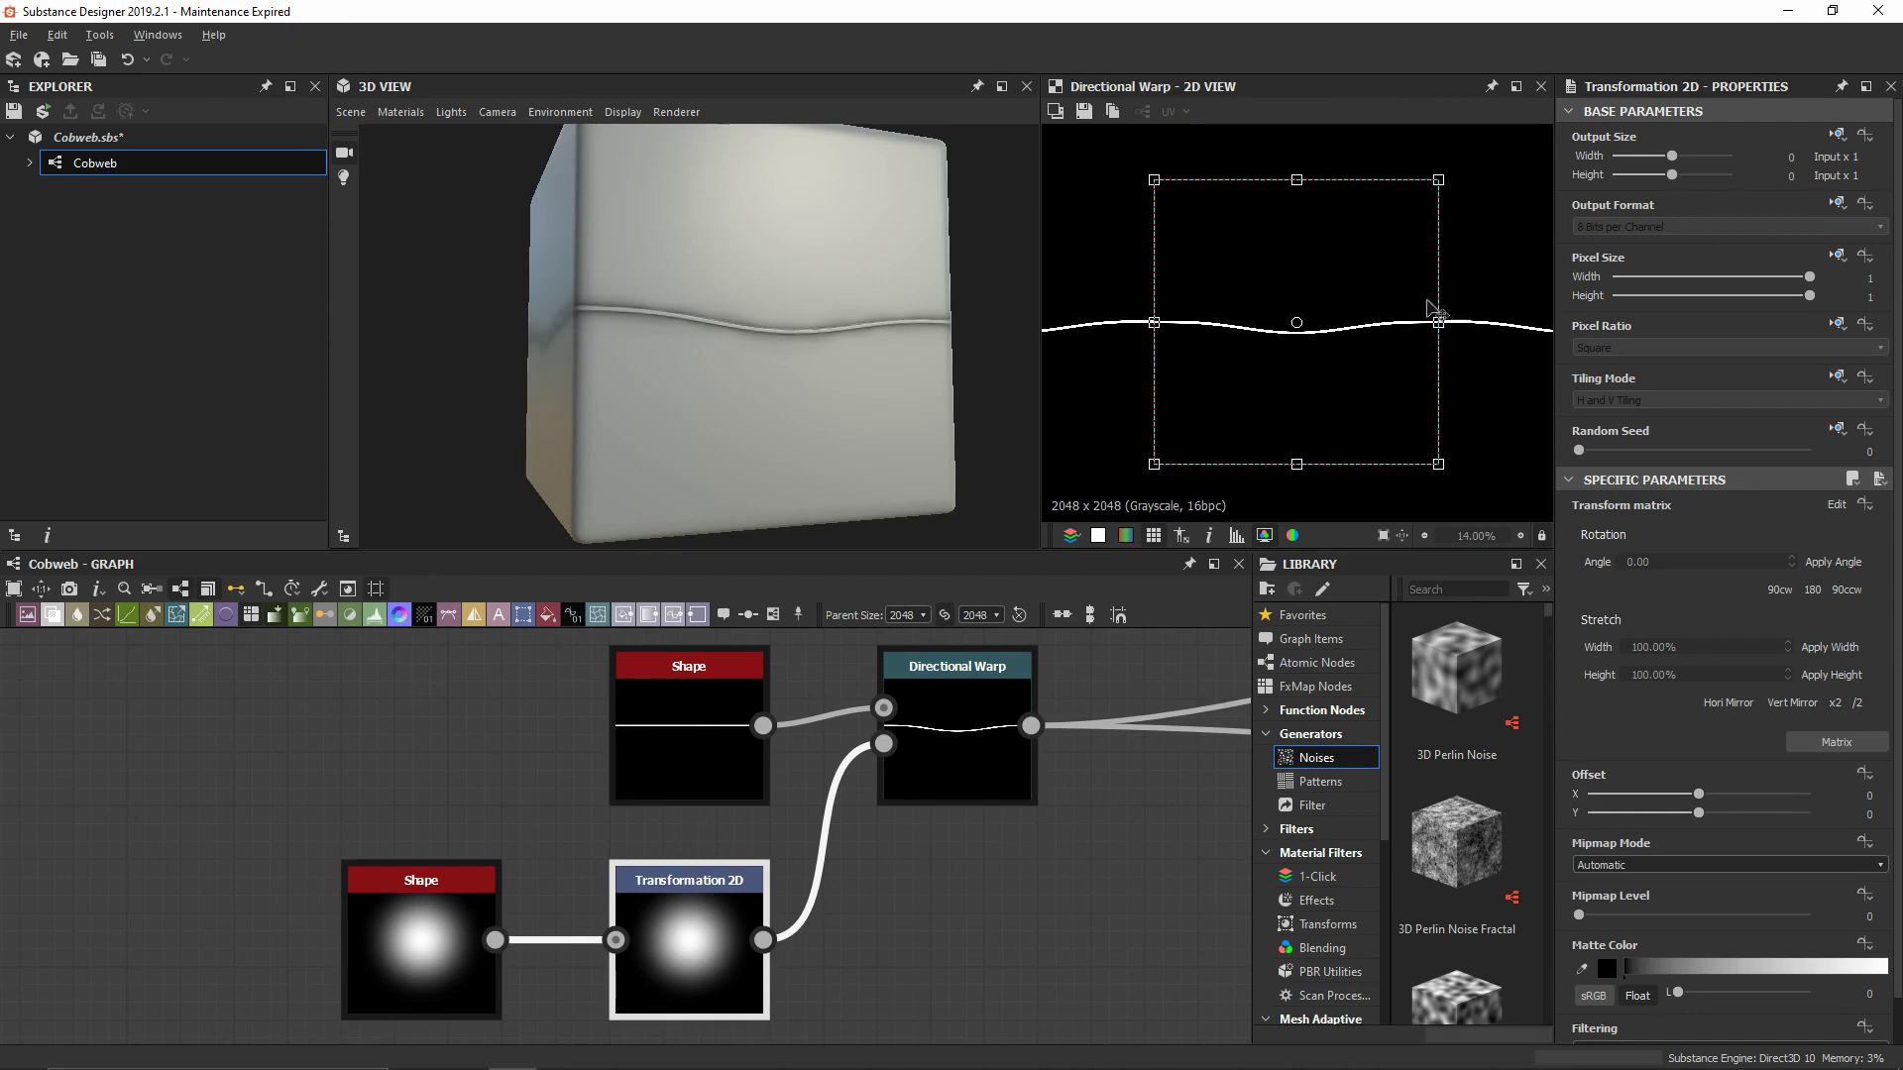
pyautogui.scroll(-2, 1348, 200)
pyautogui.scroll(2, 1356, 424)
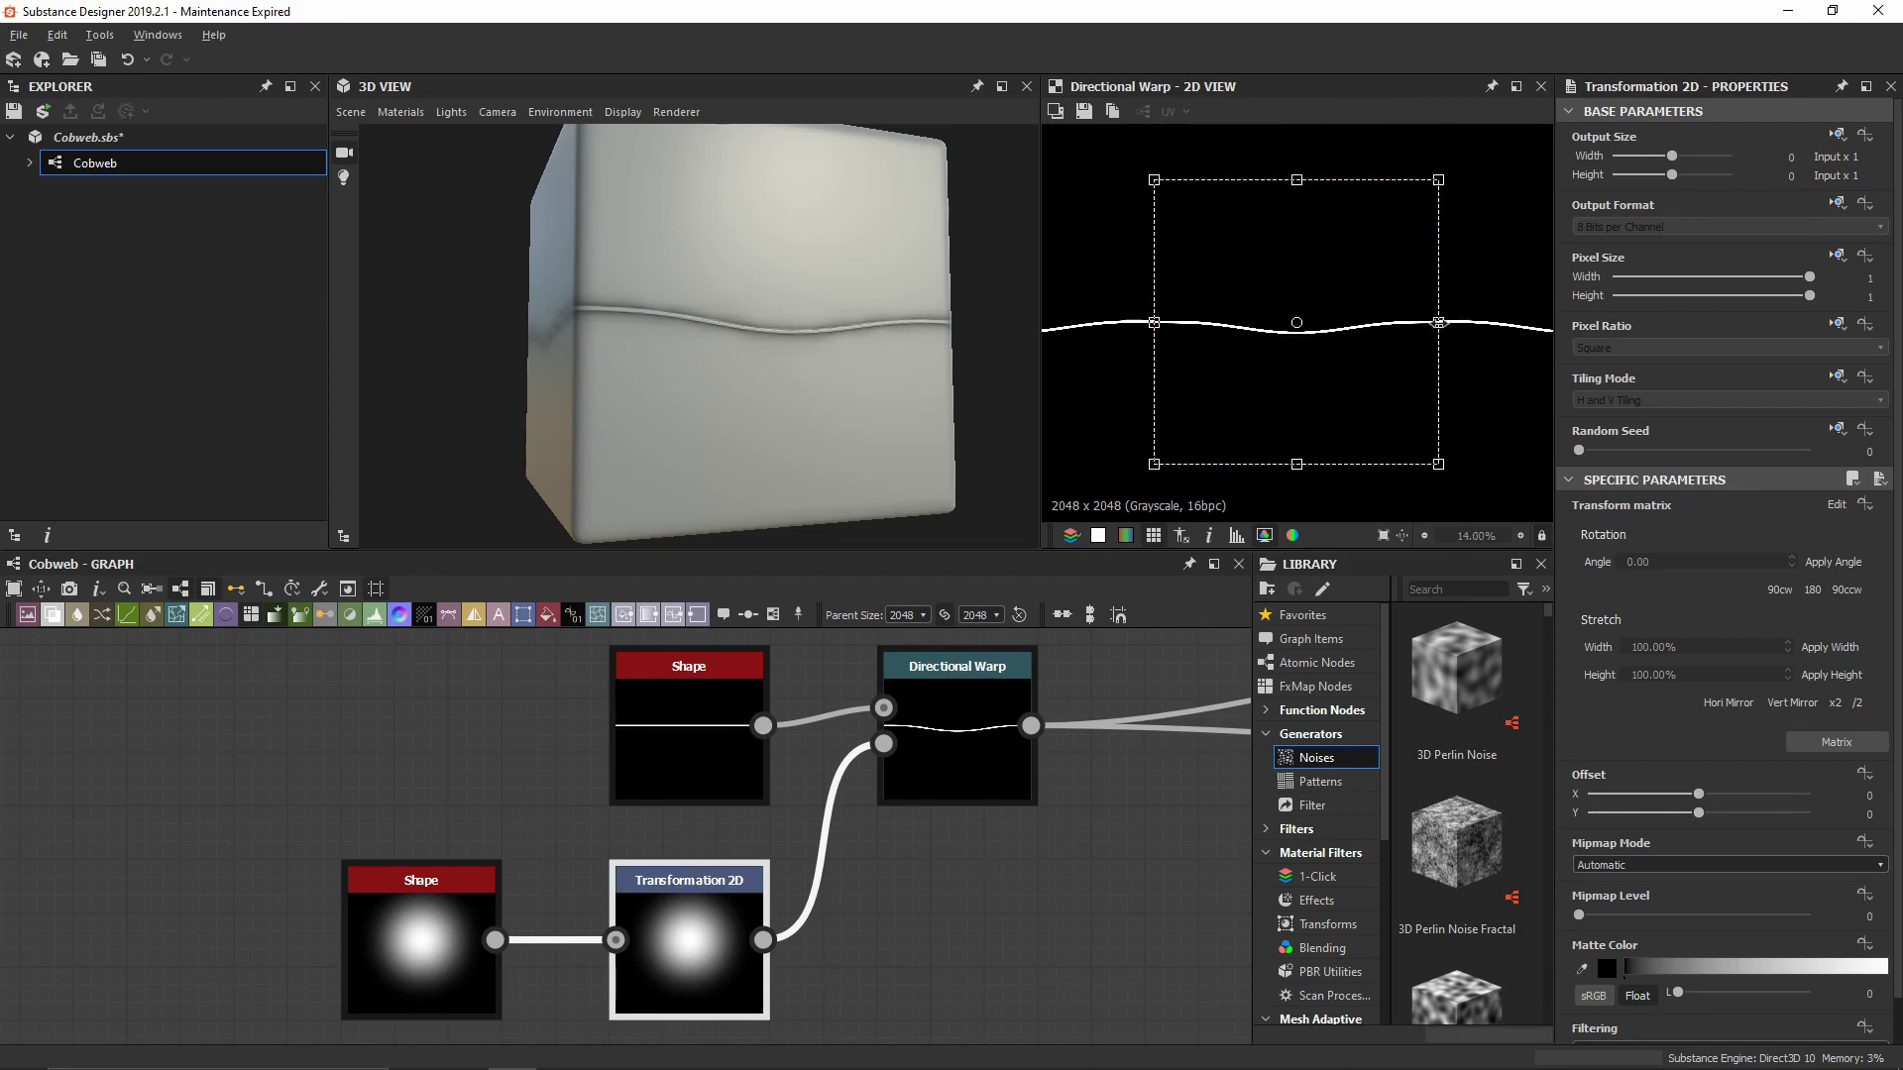
pyautogui.moveTo(1440, 324); pyautogui.dragTo(1498, 311)
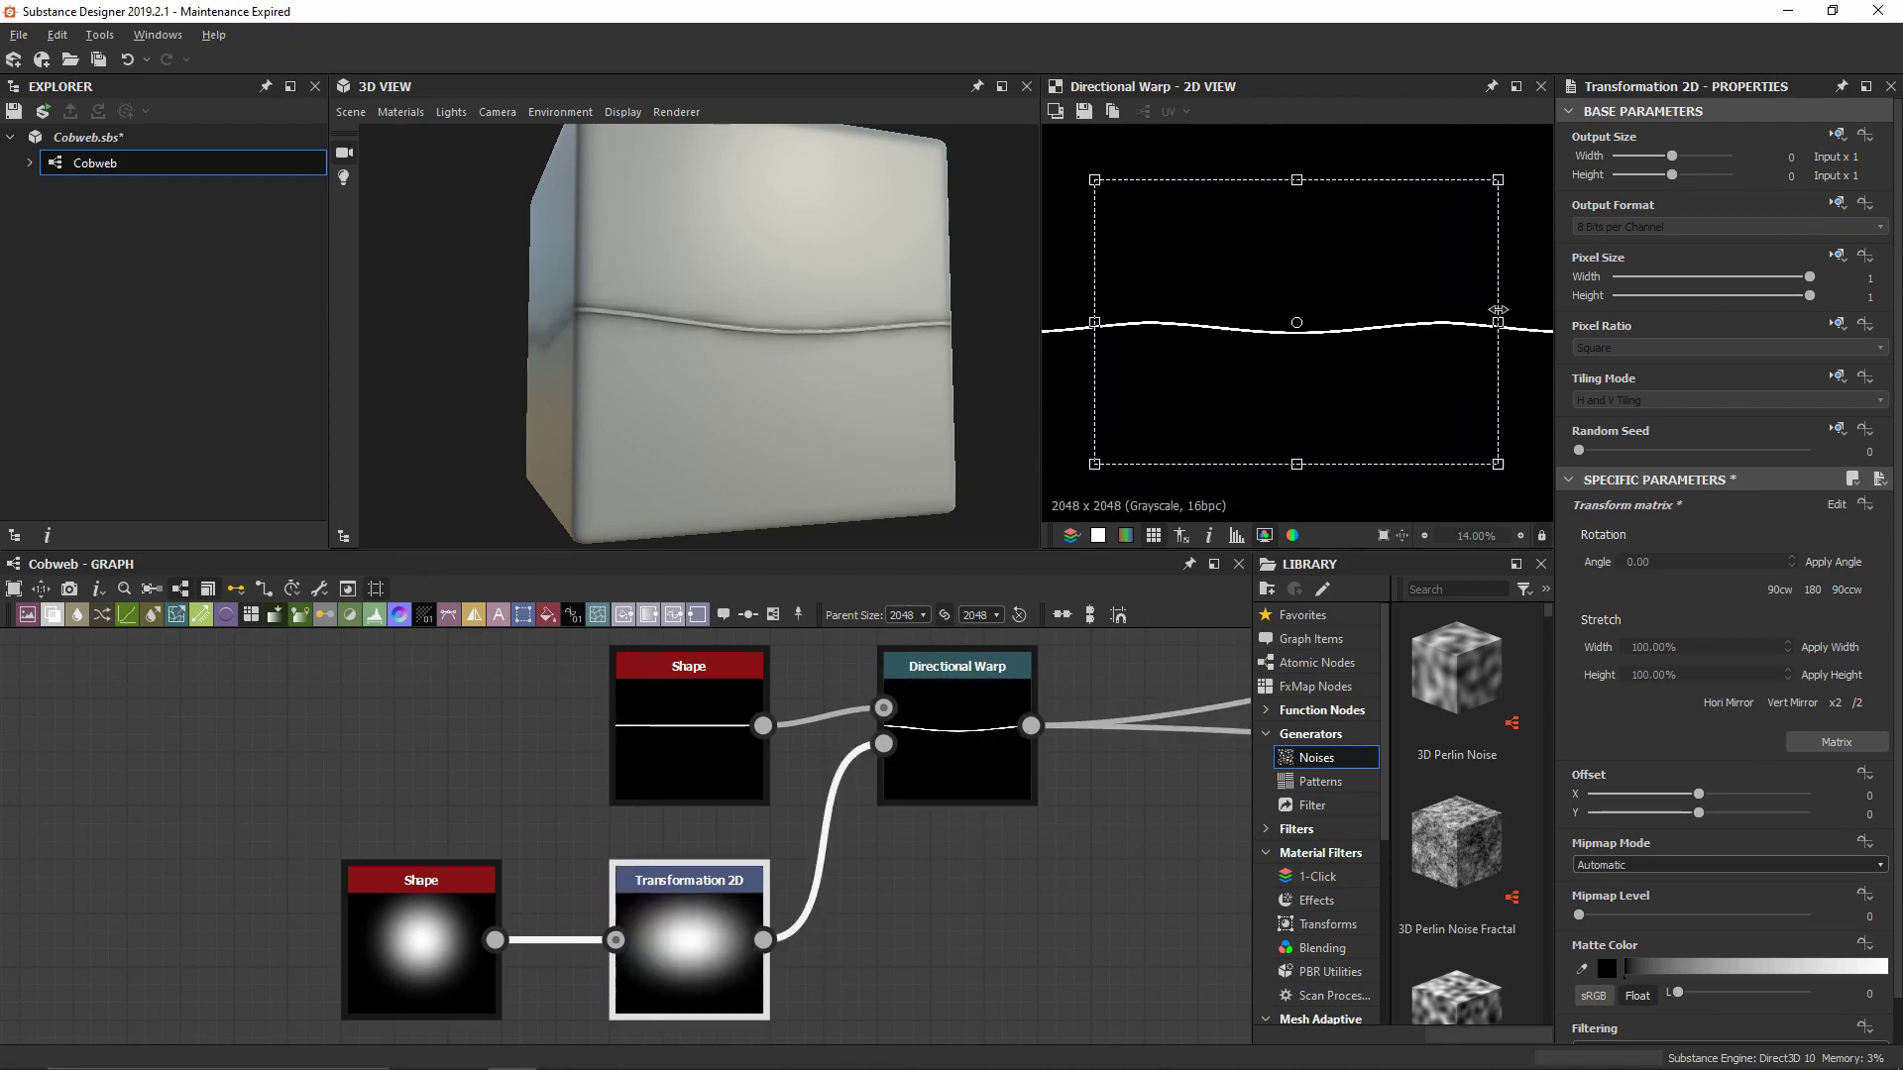
pyautogui.moveTo(1498, 311); pyautogui.dragTo(1490, 310)
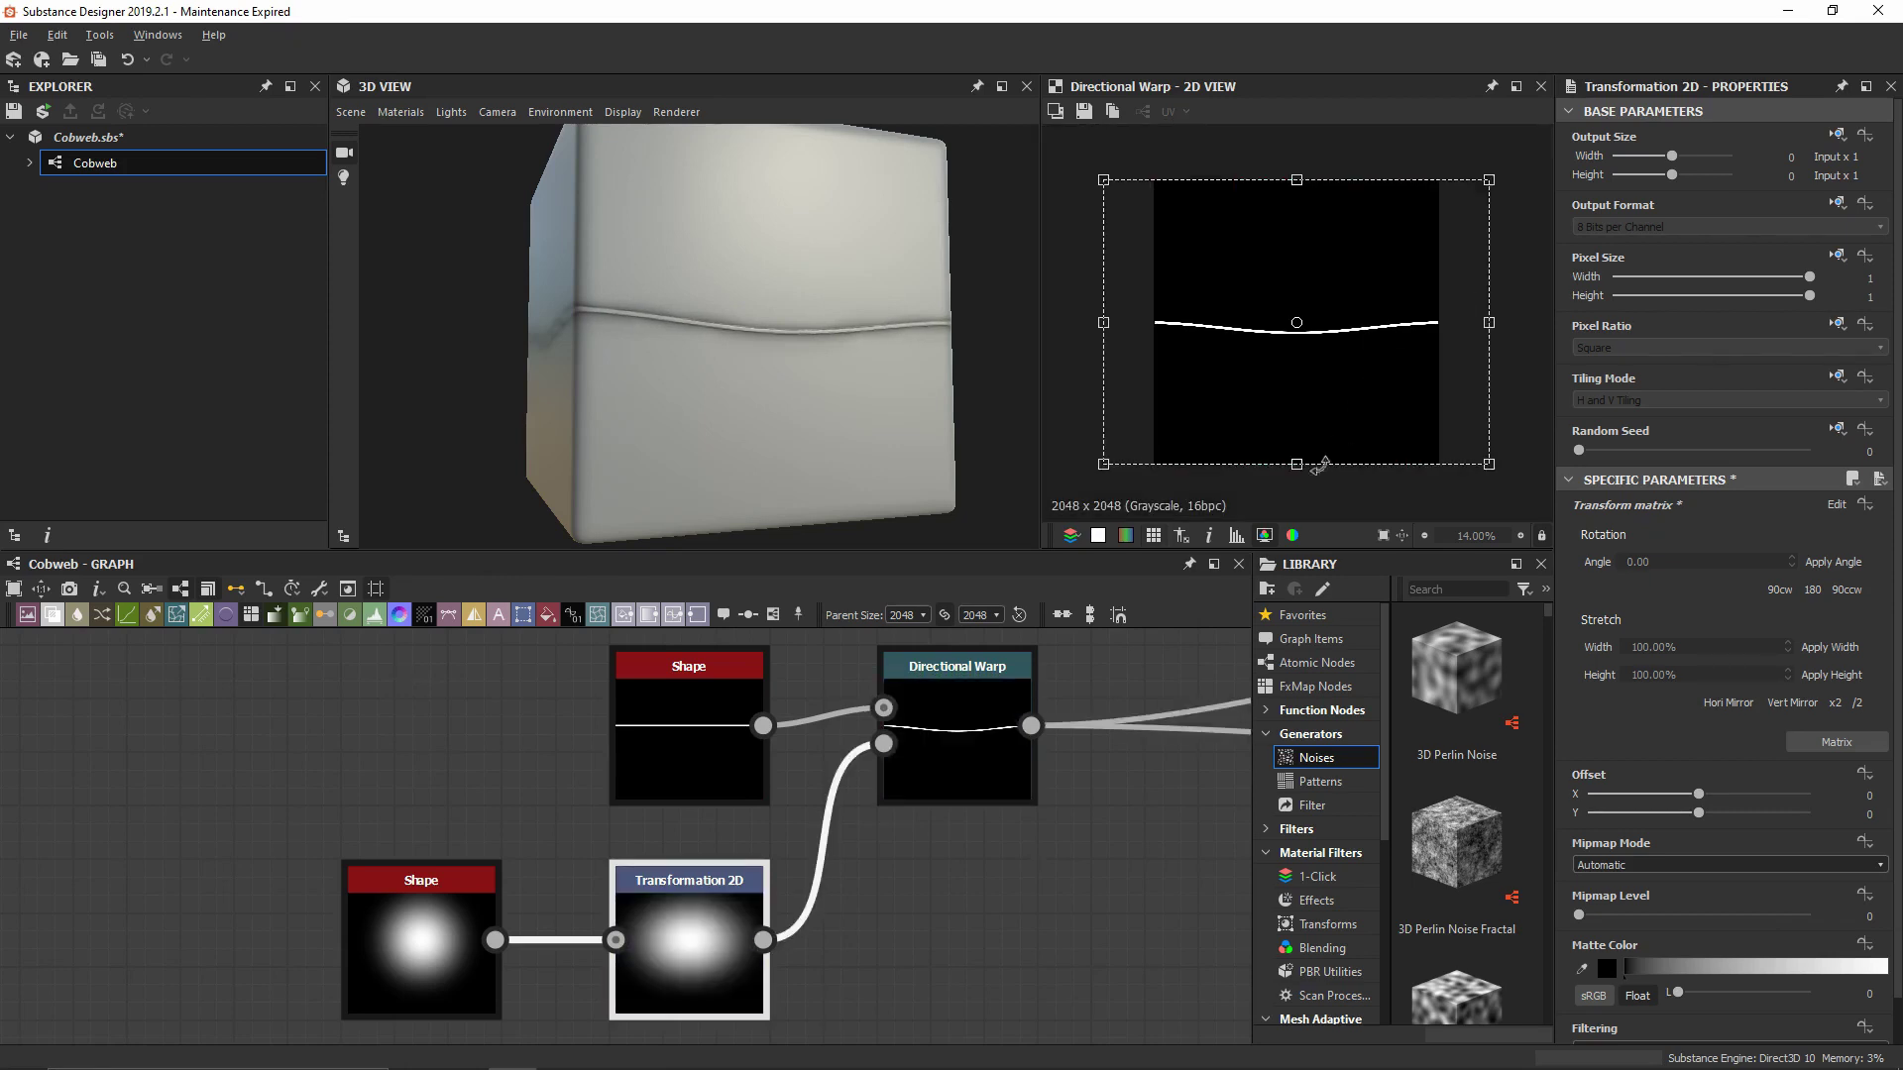
pyautogui.click(1137, 849)
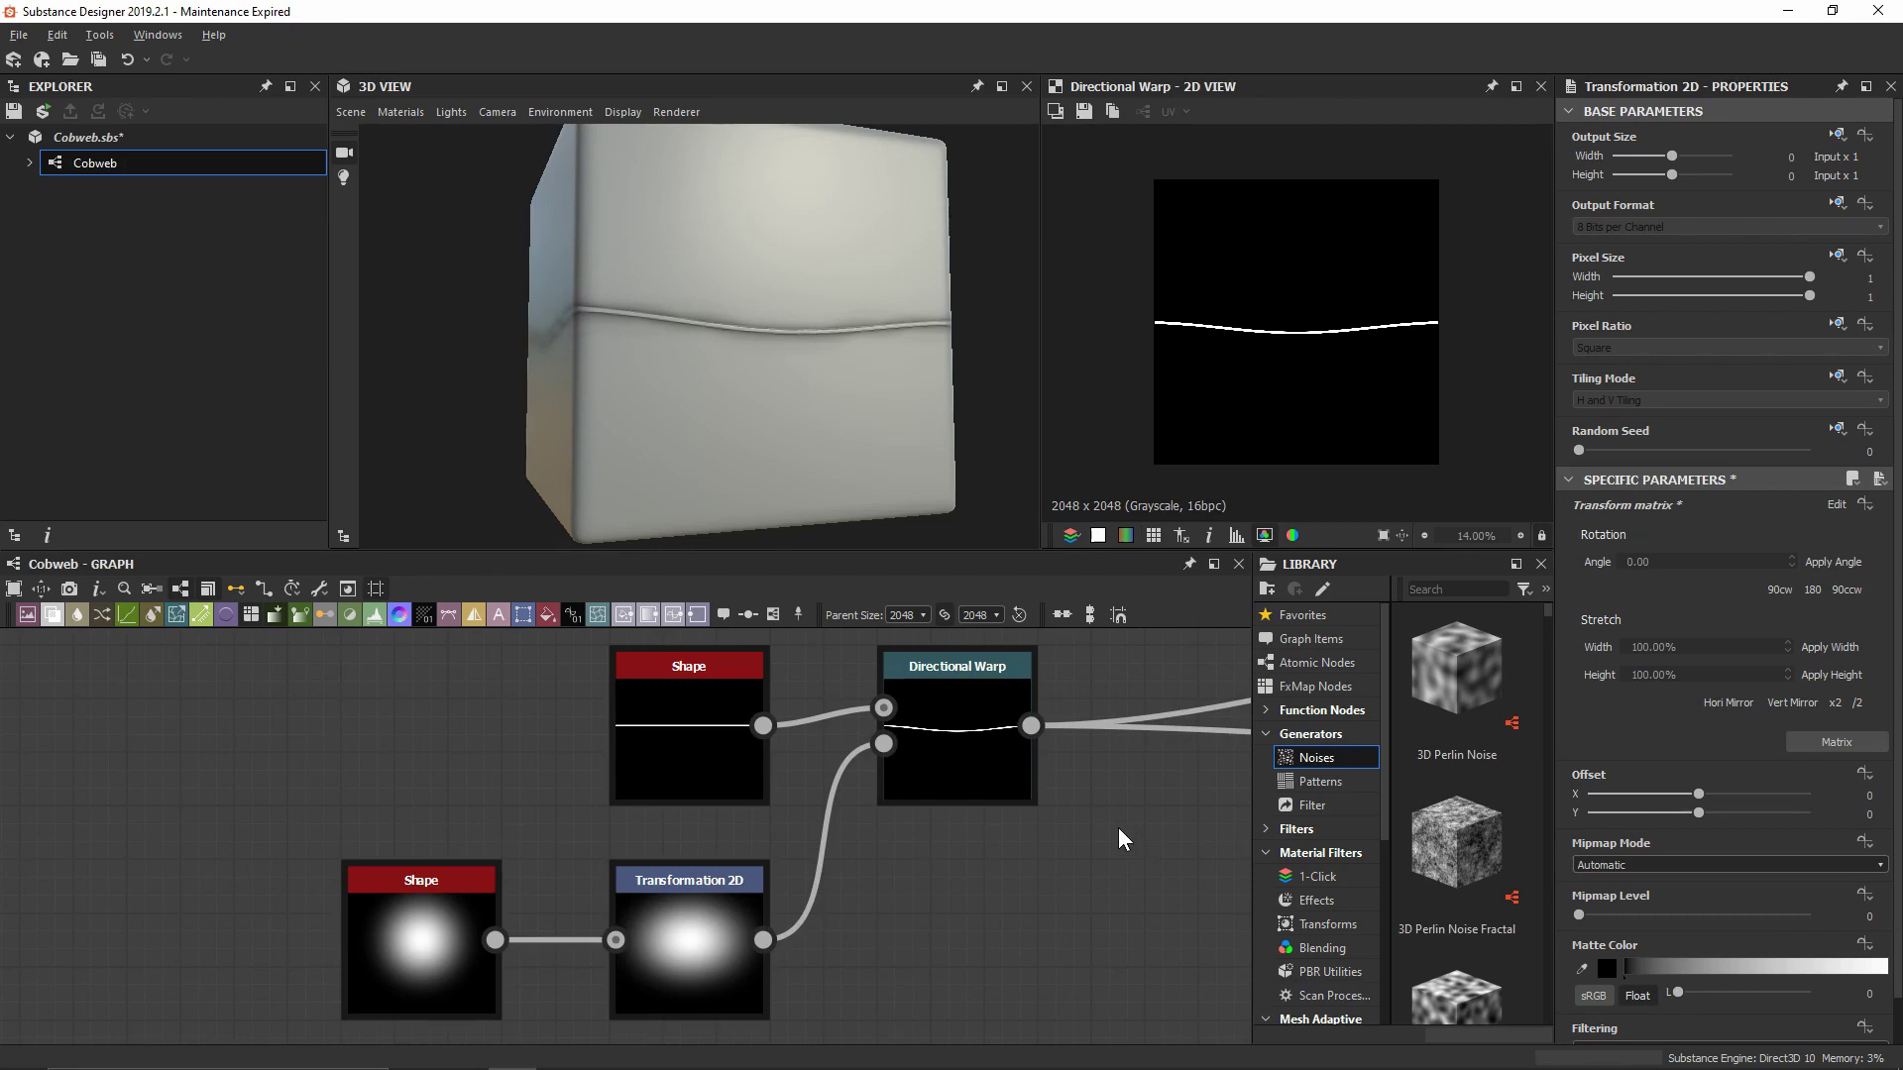
# Set the Directional Warp's intensity to 50 and check the tiled result in the 2D view
pyautogui.click(990, 750)
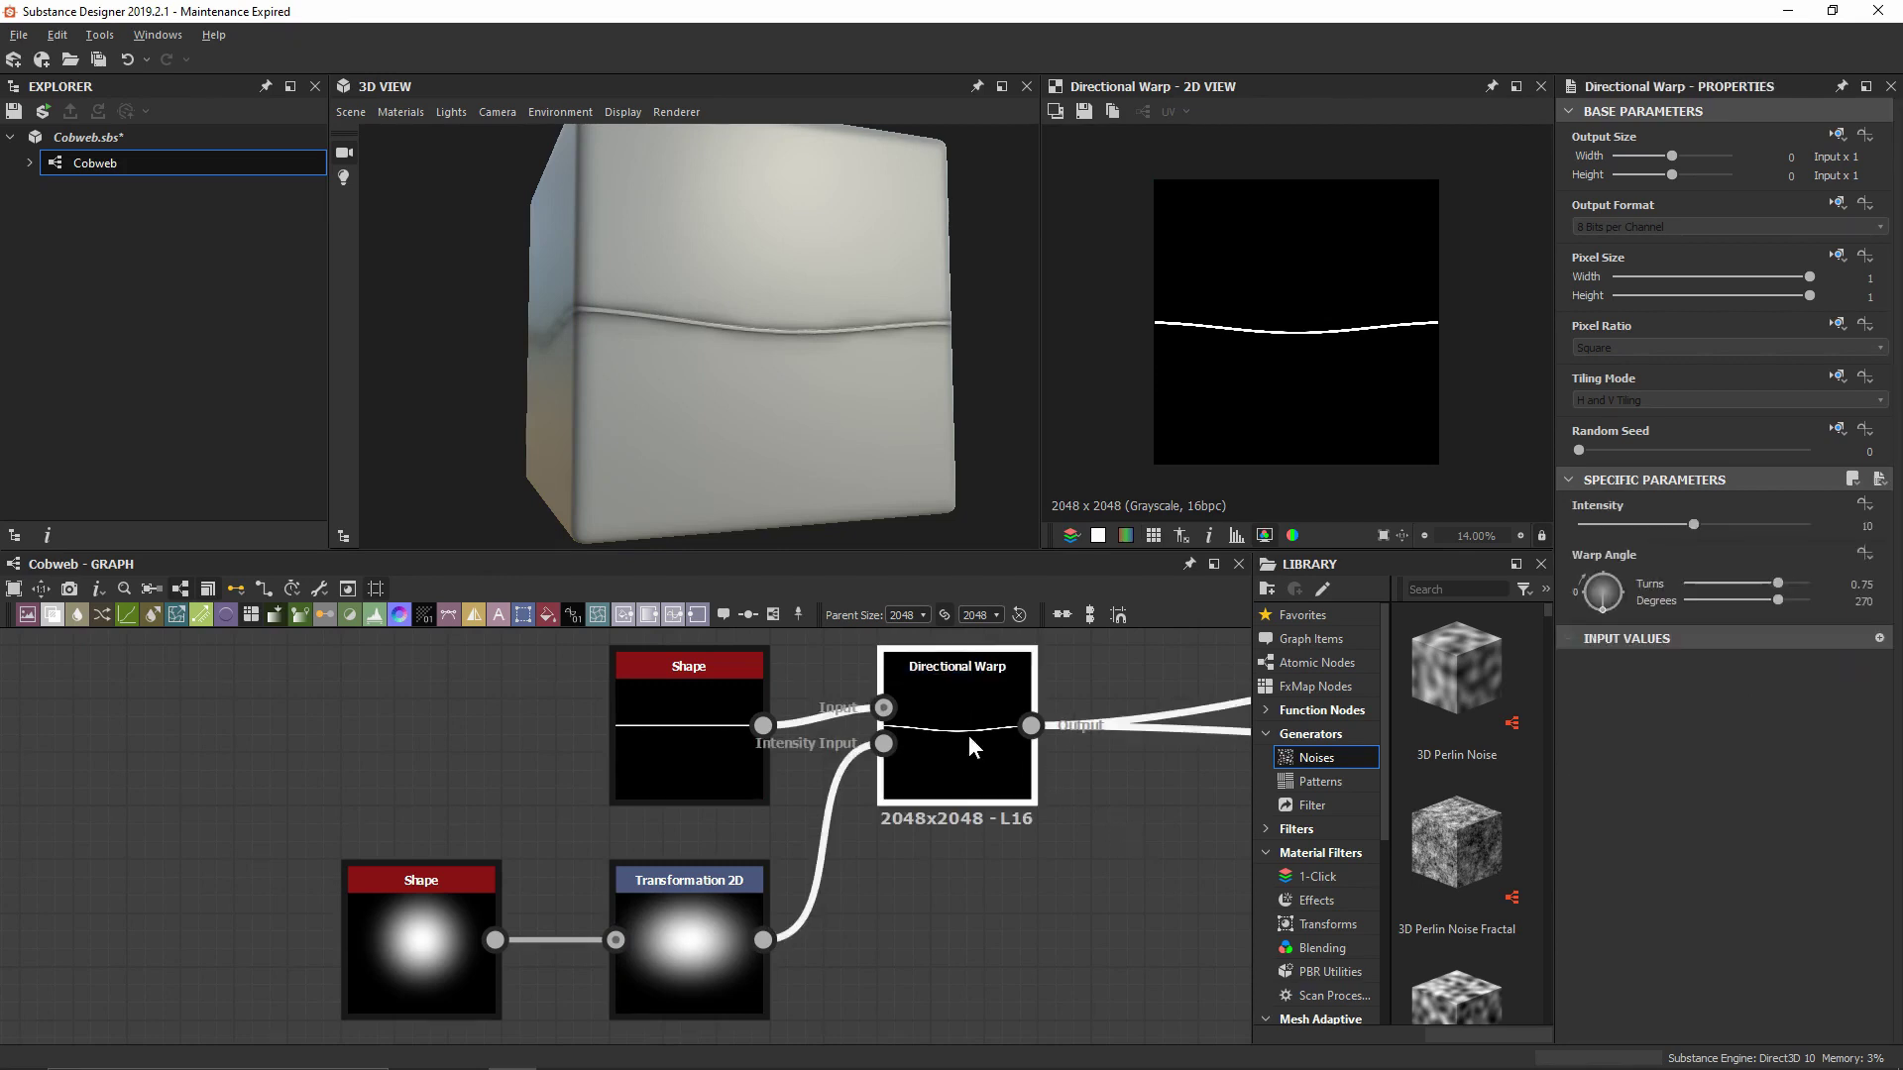
pyautogui.click(1699, 523)
pyautogui.write('50')
pyautogui.press('Return')
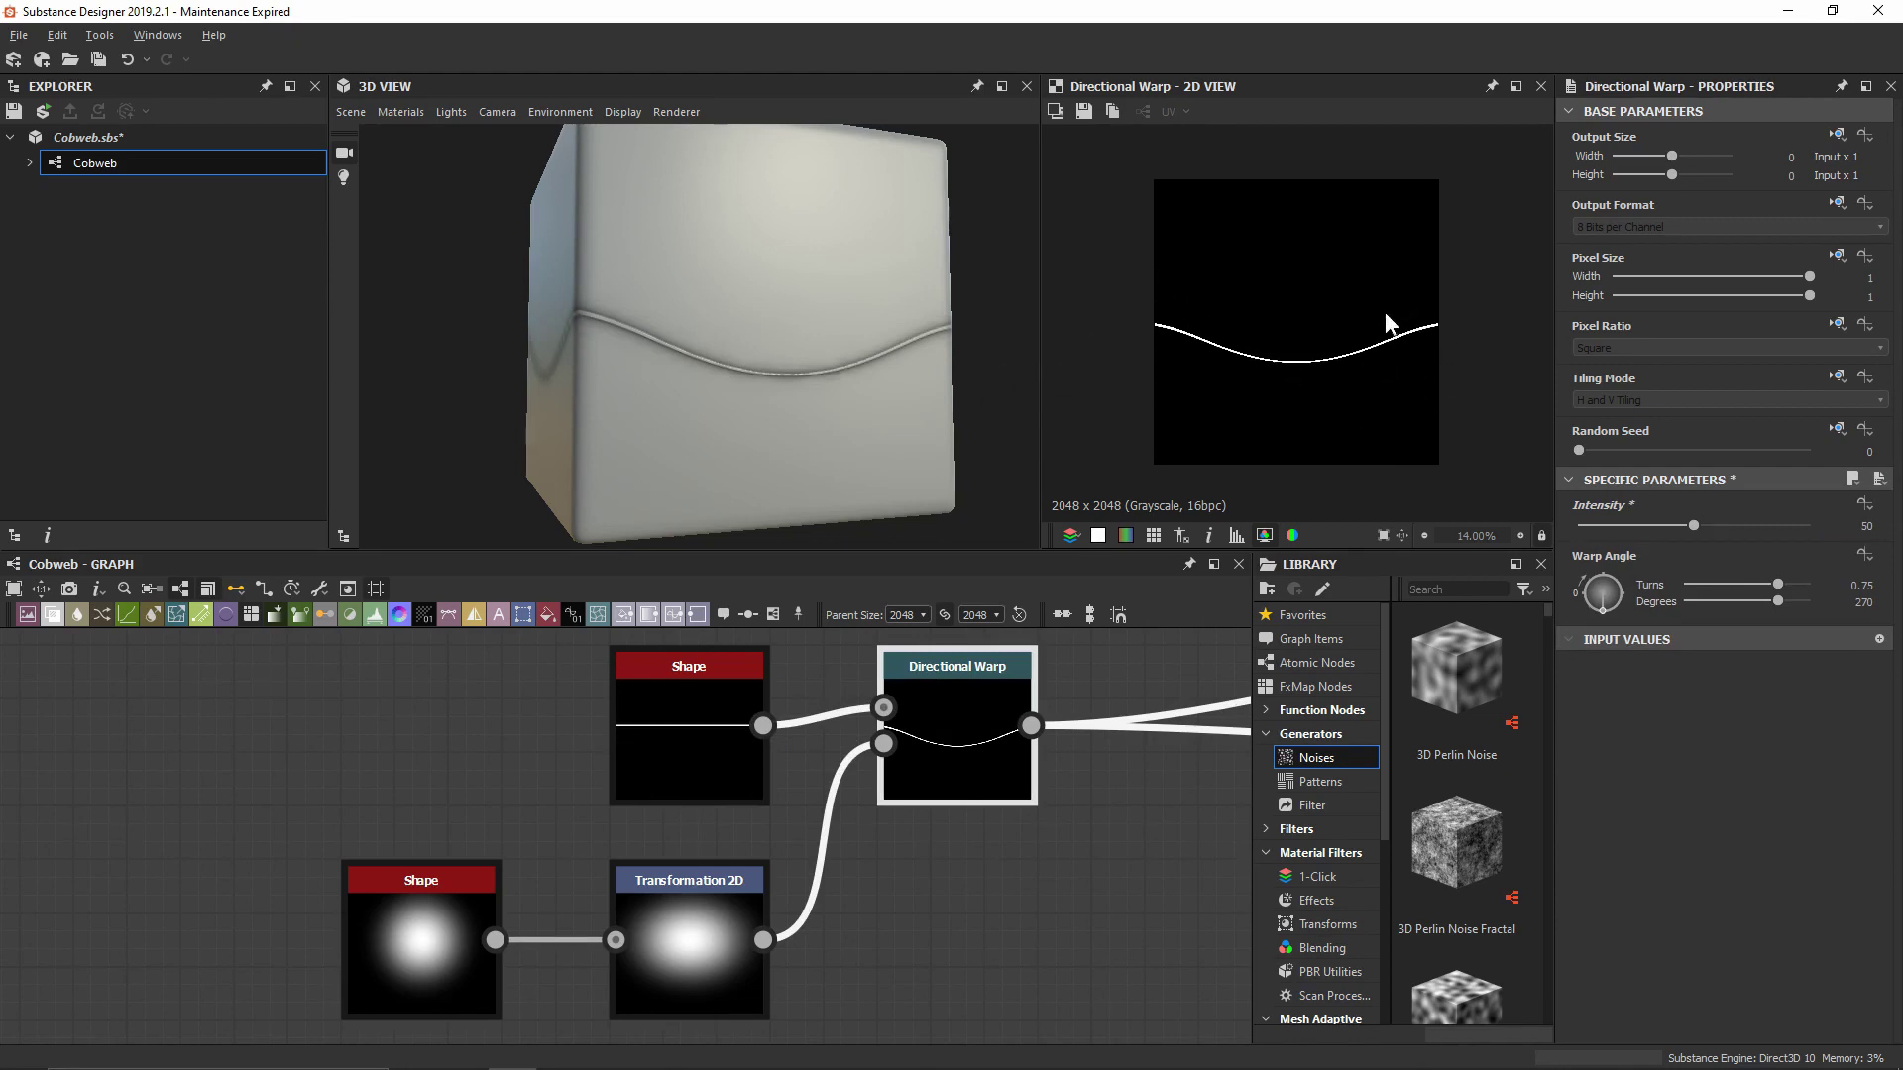
pyautogui.press('t')
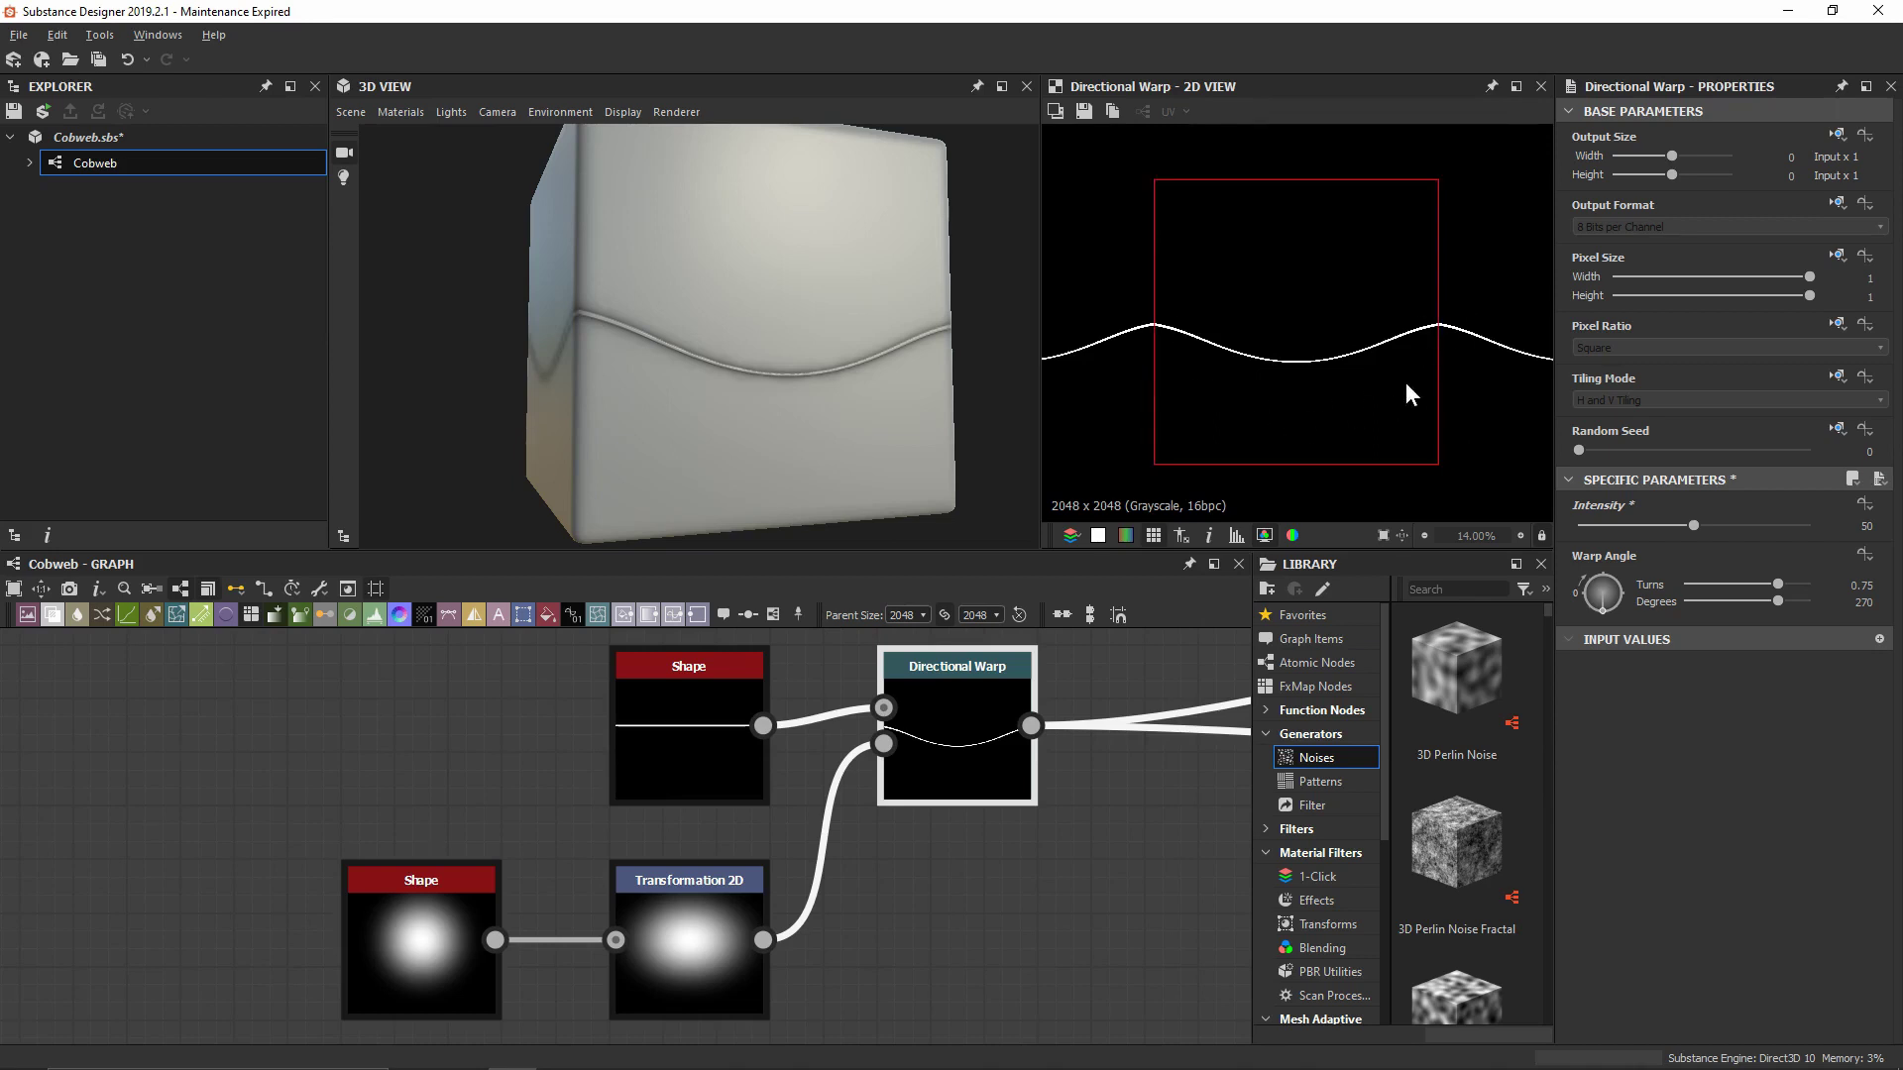
pyautogui.press('t')
# Add a Splatter Circular node after the Directional Warp and move the incoming link from its background input to its first pattern input
pyautogui.scroll(-3, 1105, 785)
pyautogui.moveTo(1186, 711); pyautogui.dragTo(622, 777, button='middle')
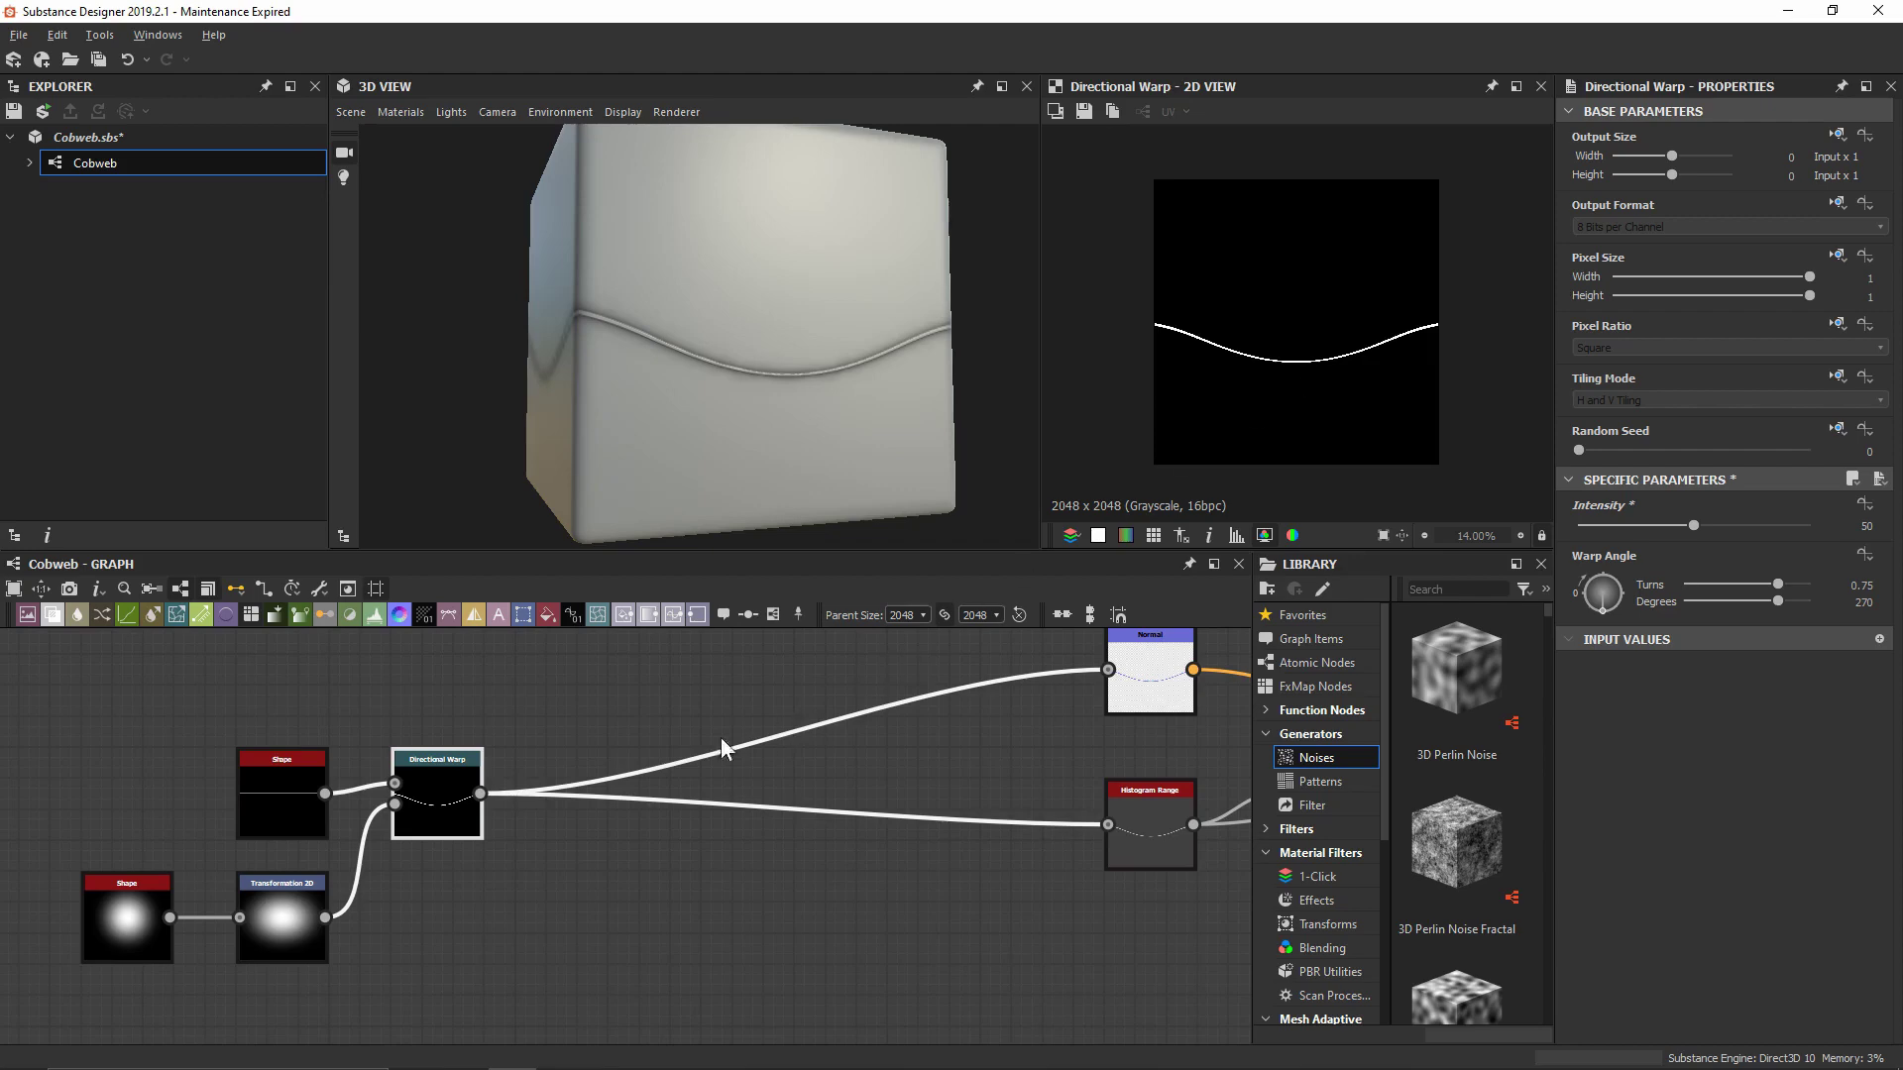
pyautogui.press('space')
pyautogui.write('splat')
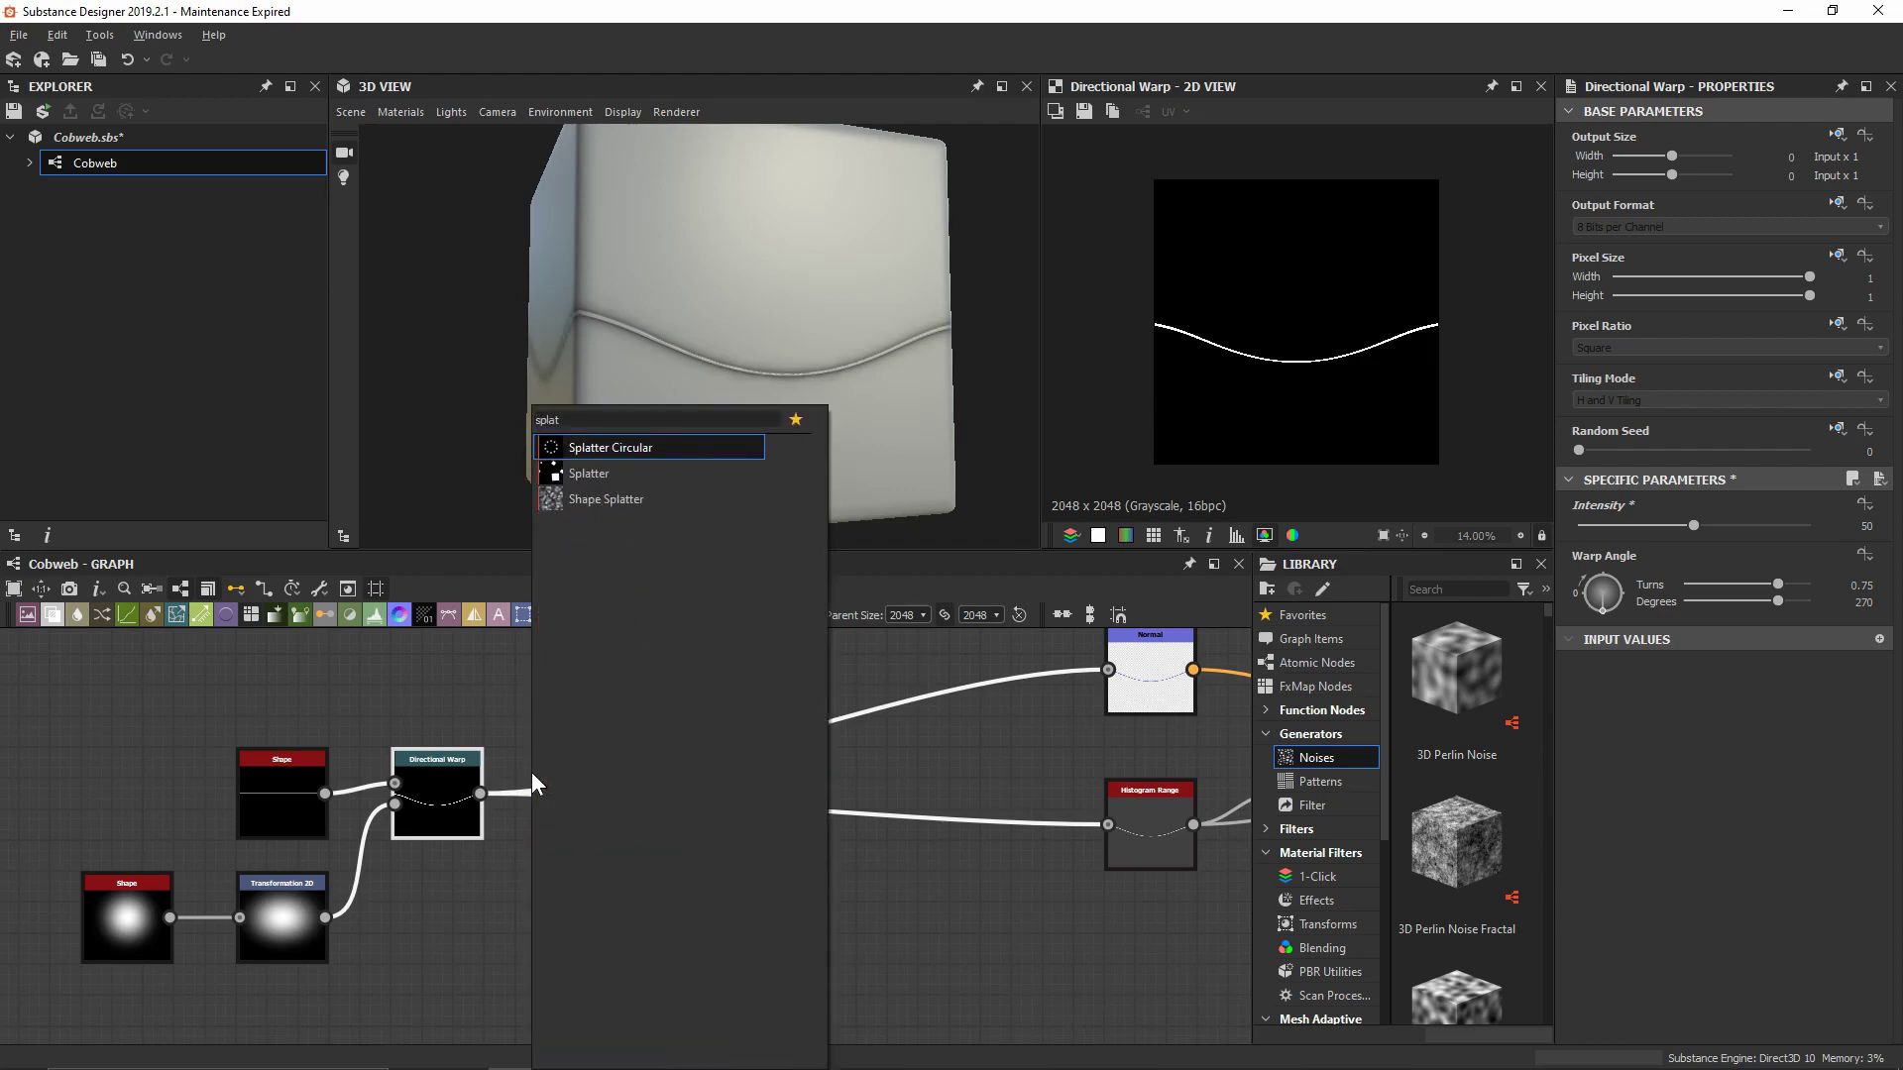
pyautogui.press('Return')
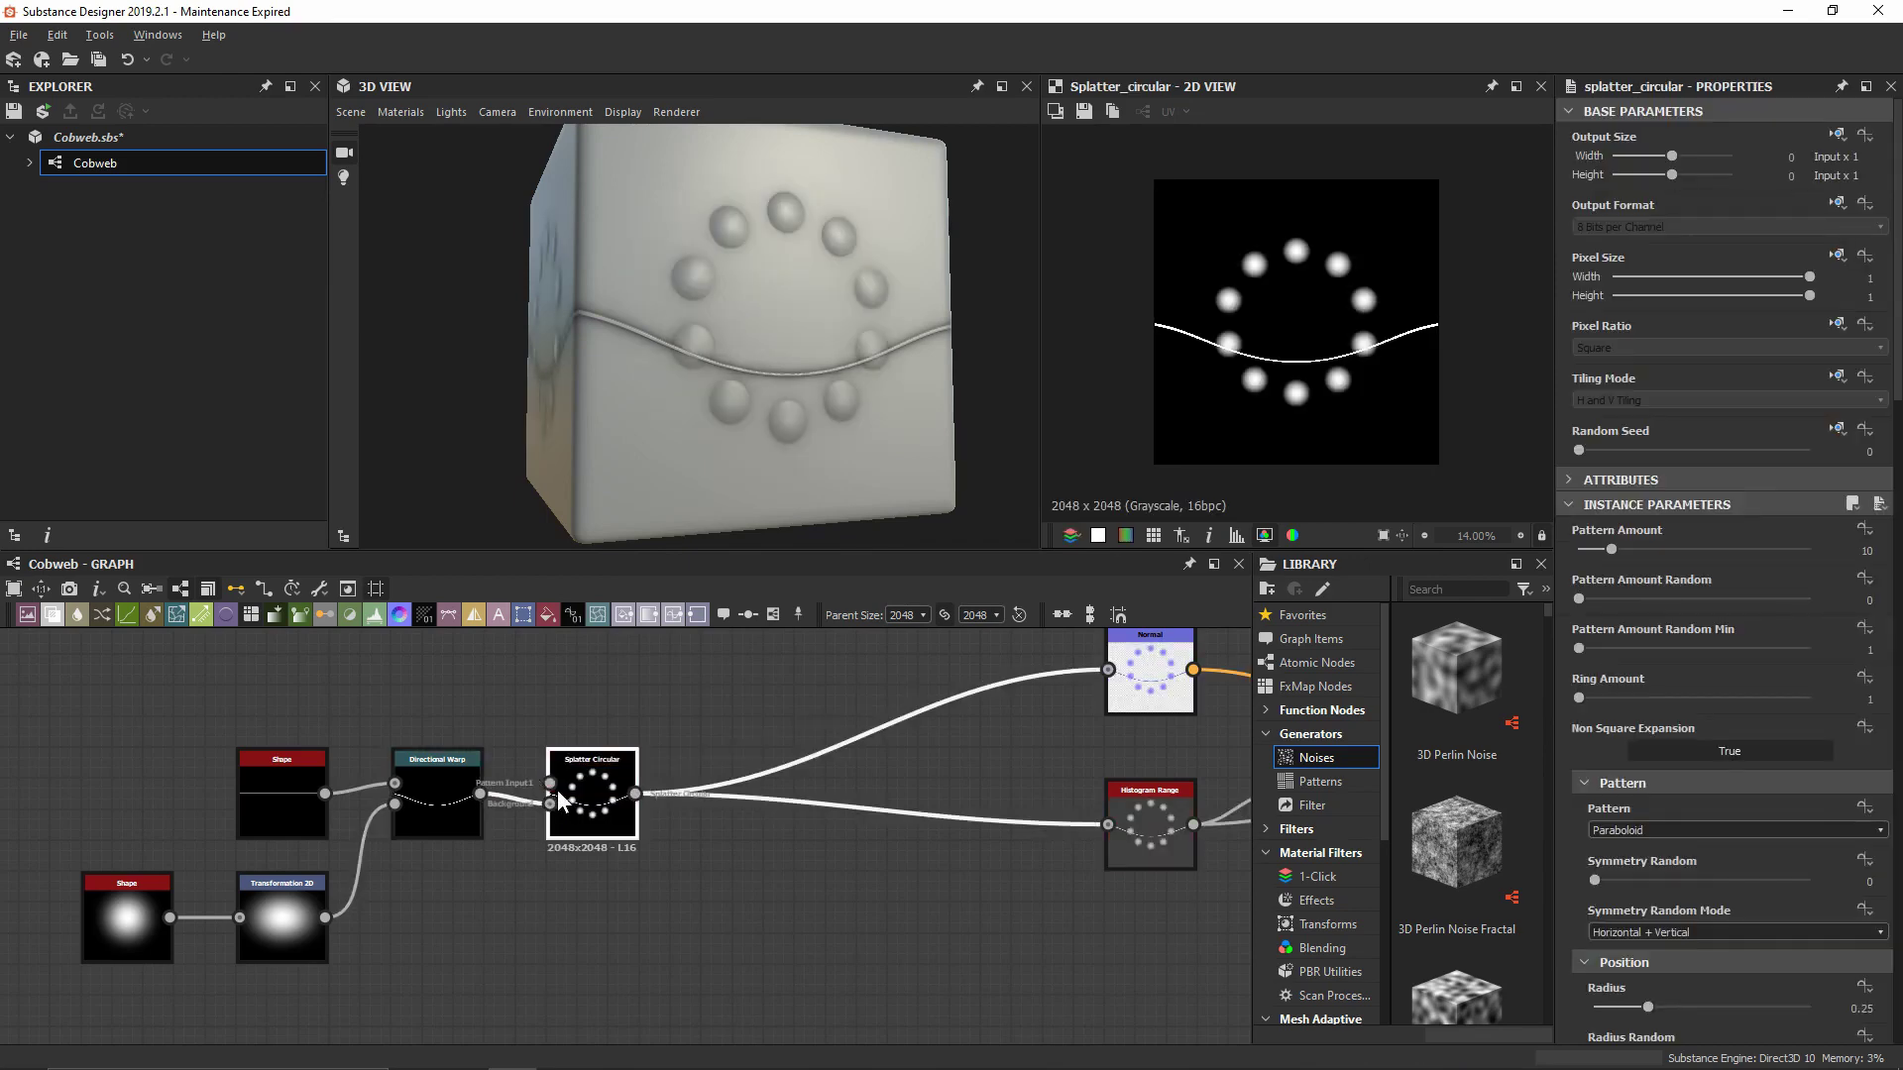
pyautogui.scroll(2, 558, 792)
pyautogui.moveTo(547, 811)
pyautogui.mouseDown()
pyautogui.moveTo(480, 741)
pyautogui.moveTo(546, 781)
pyautogui.mouseUp()
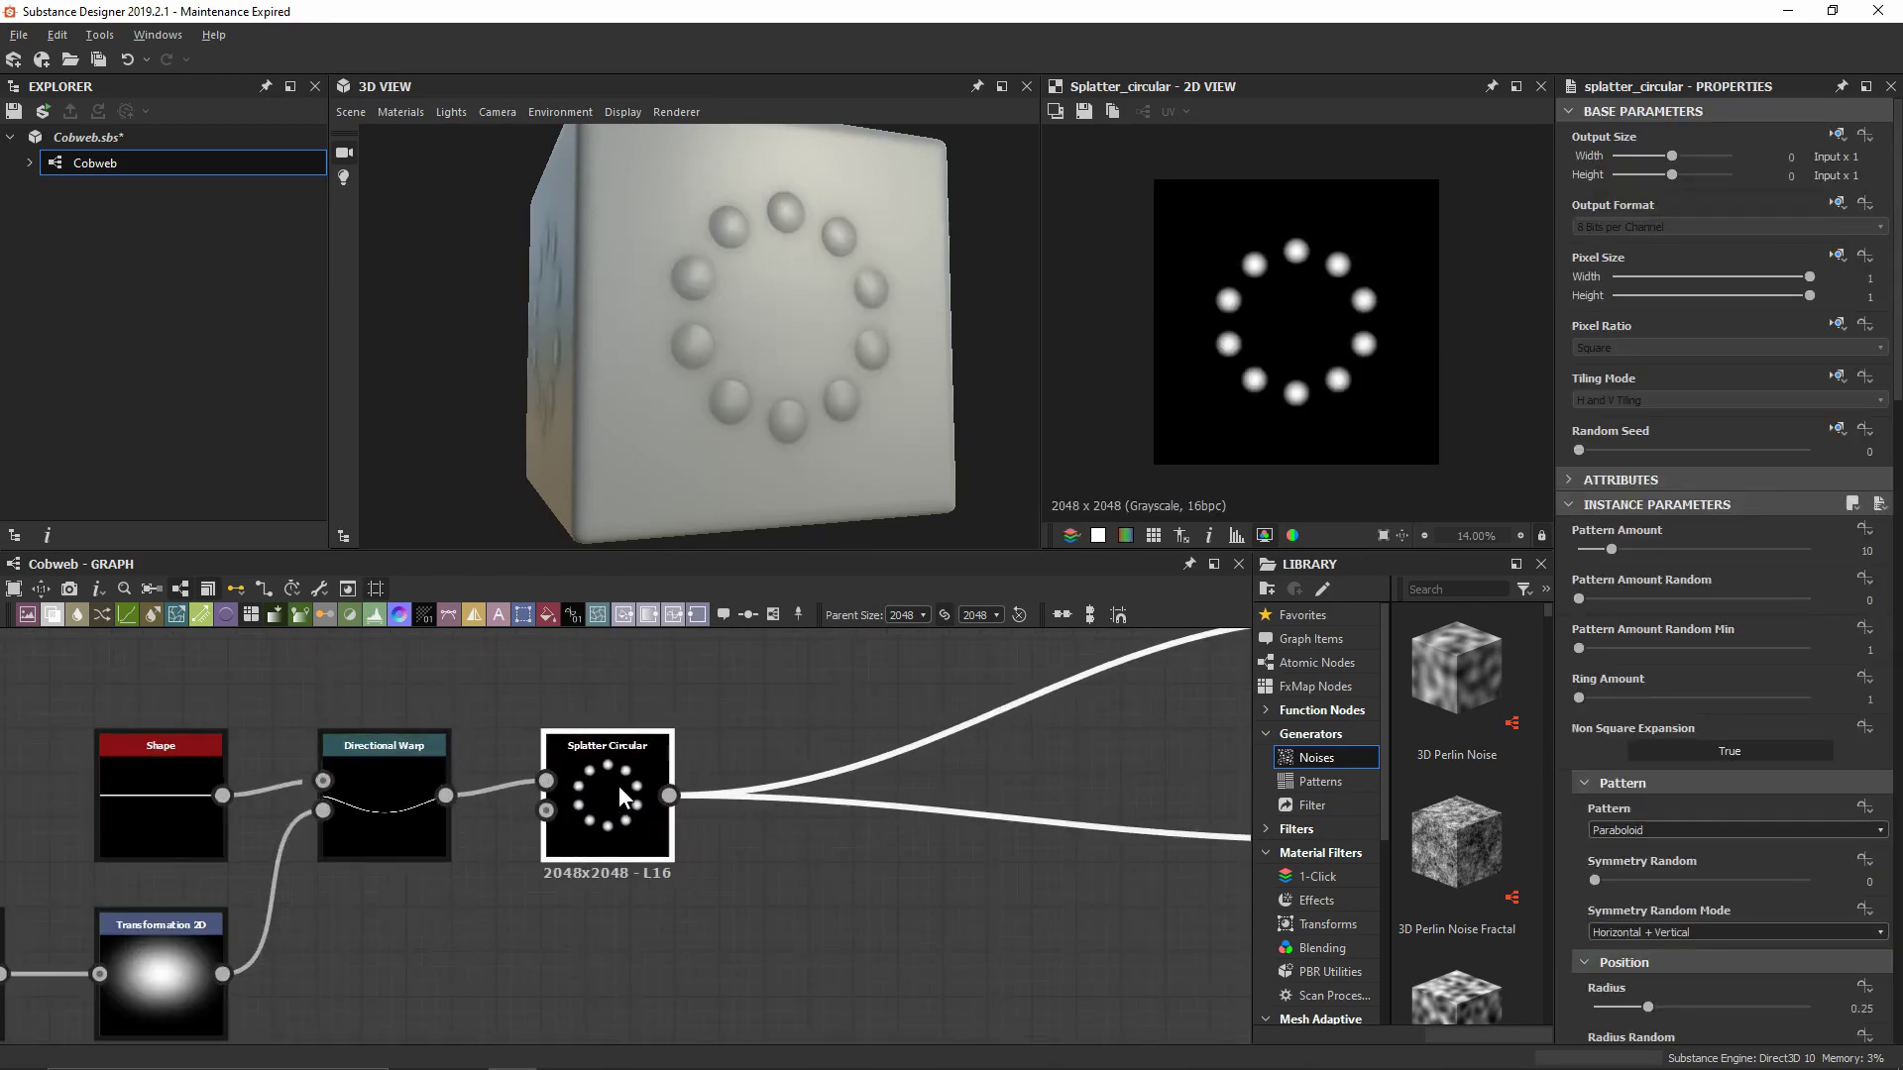
# Set the Splatter Circular's pattern to Image Input and inspect the ring of strands on the 3D model
pyautogui.click(1633, 831)
pyautogui.click(1636, 843)
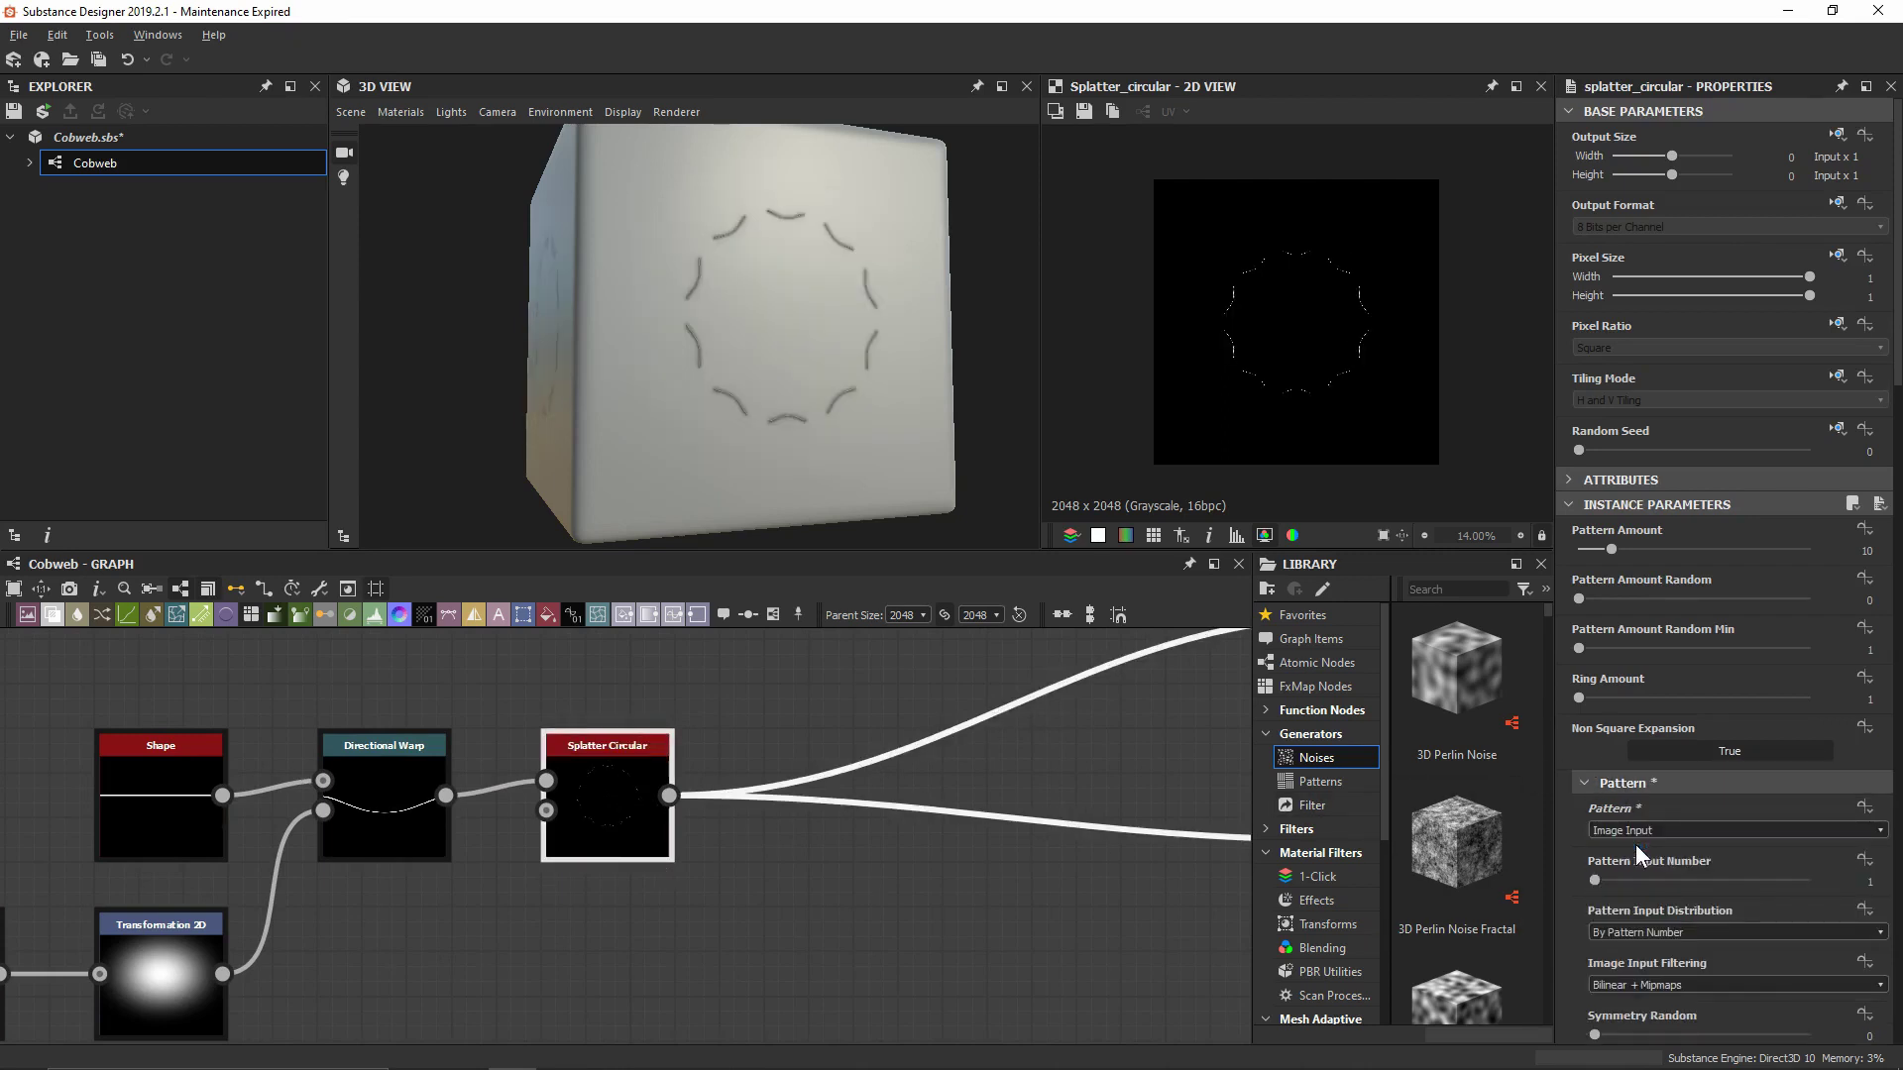
pyautogui.scroll(5, 802, 314)
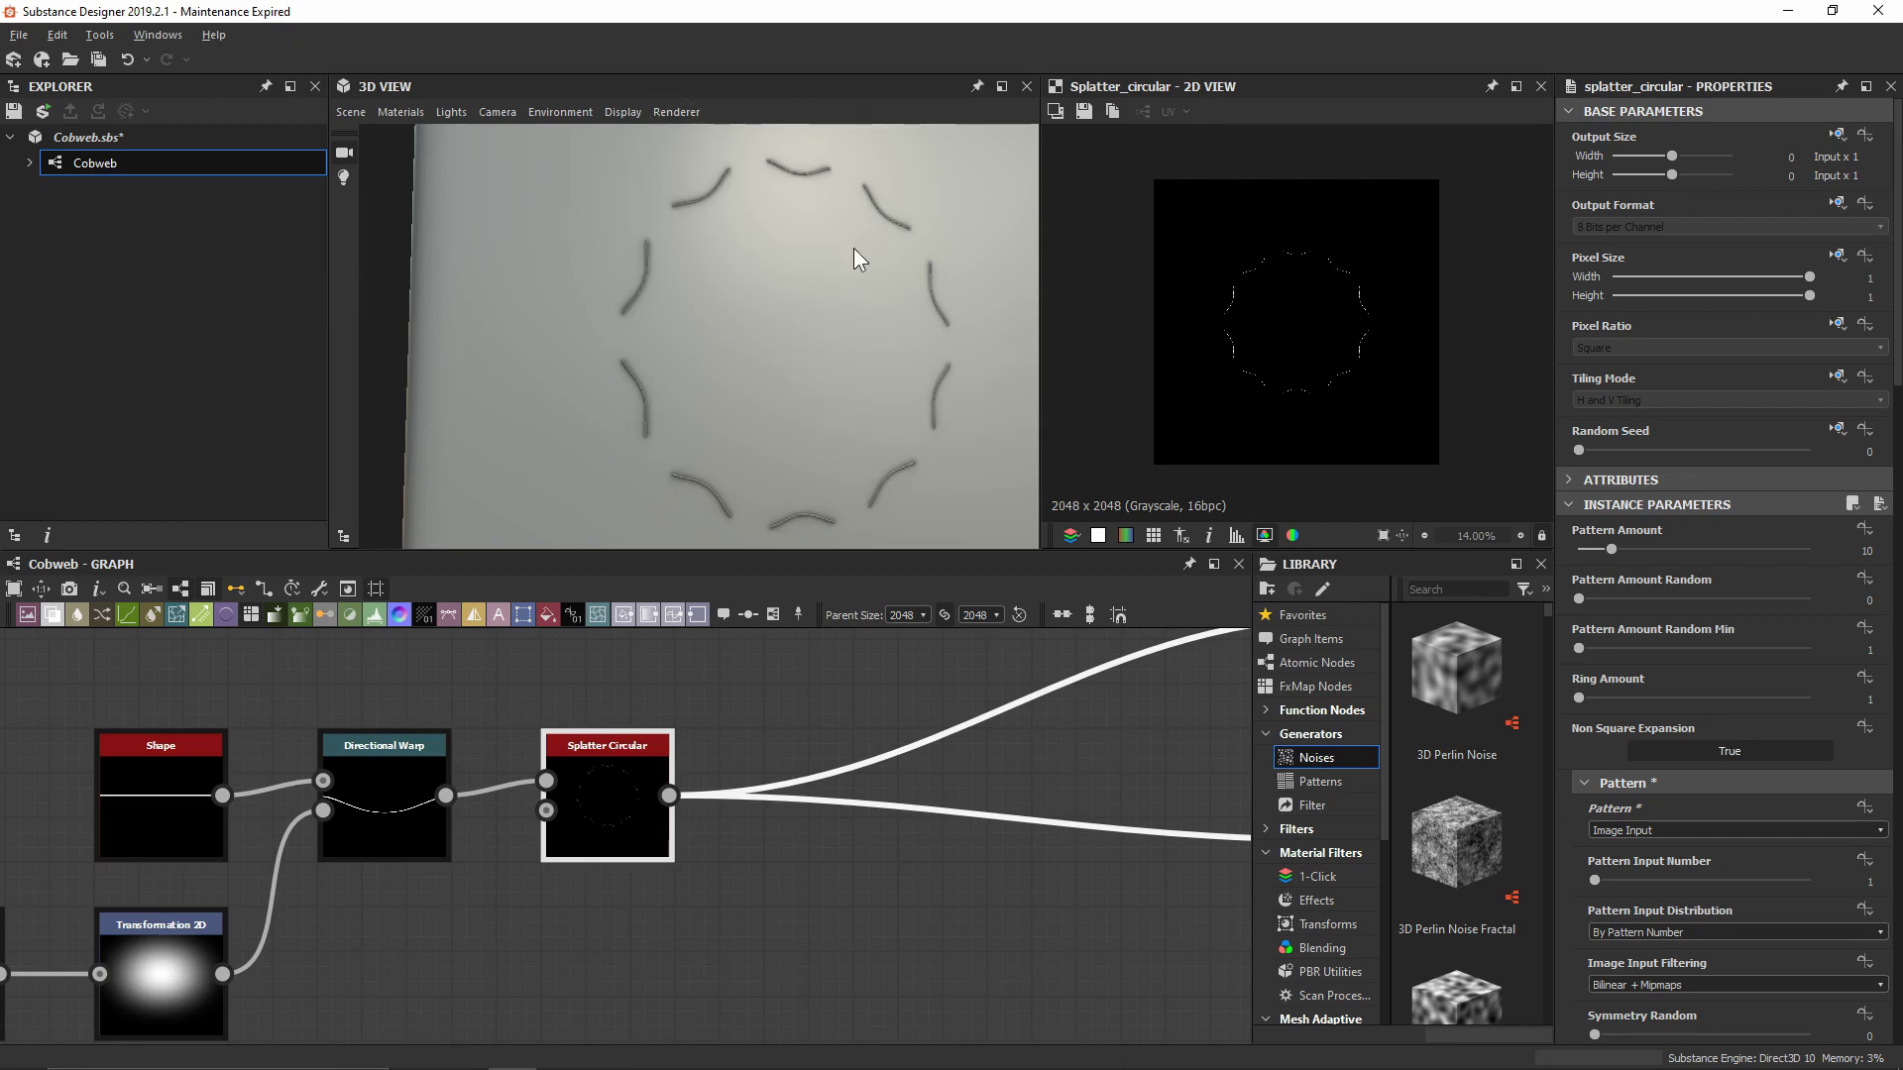
pyautogui.moveTo(854, 248); pyautogui.dragTo(885, 393)
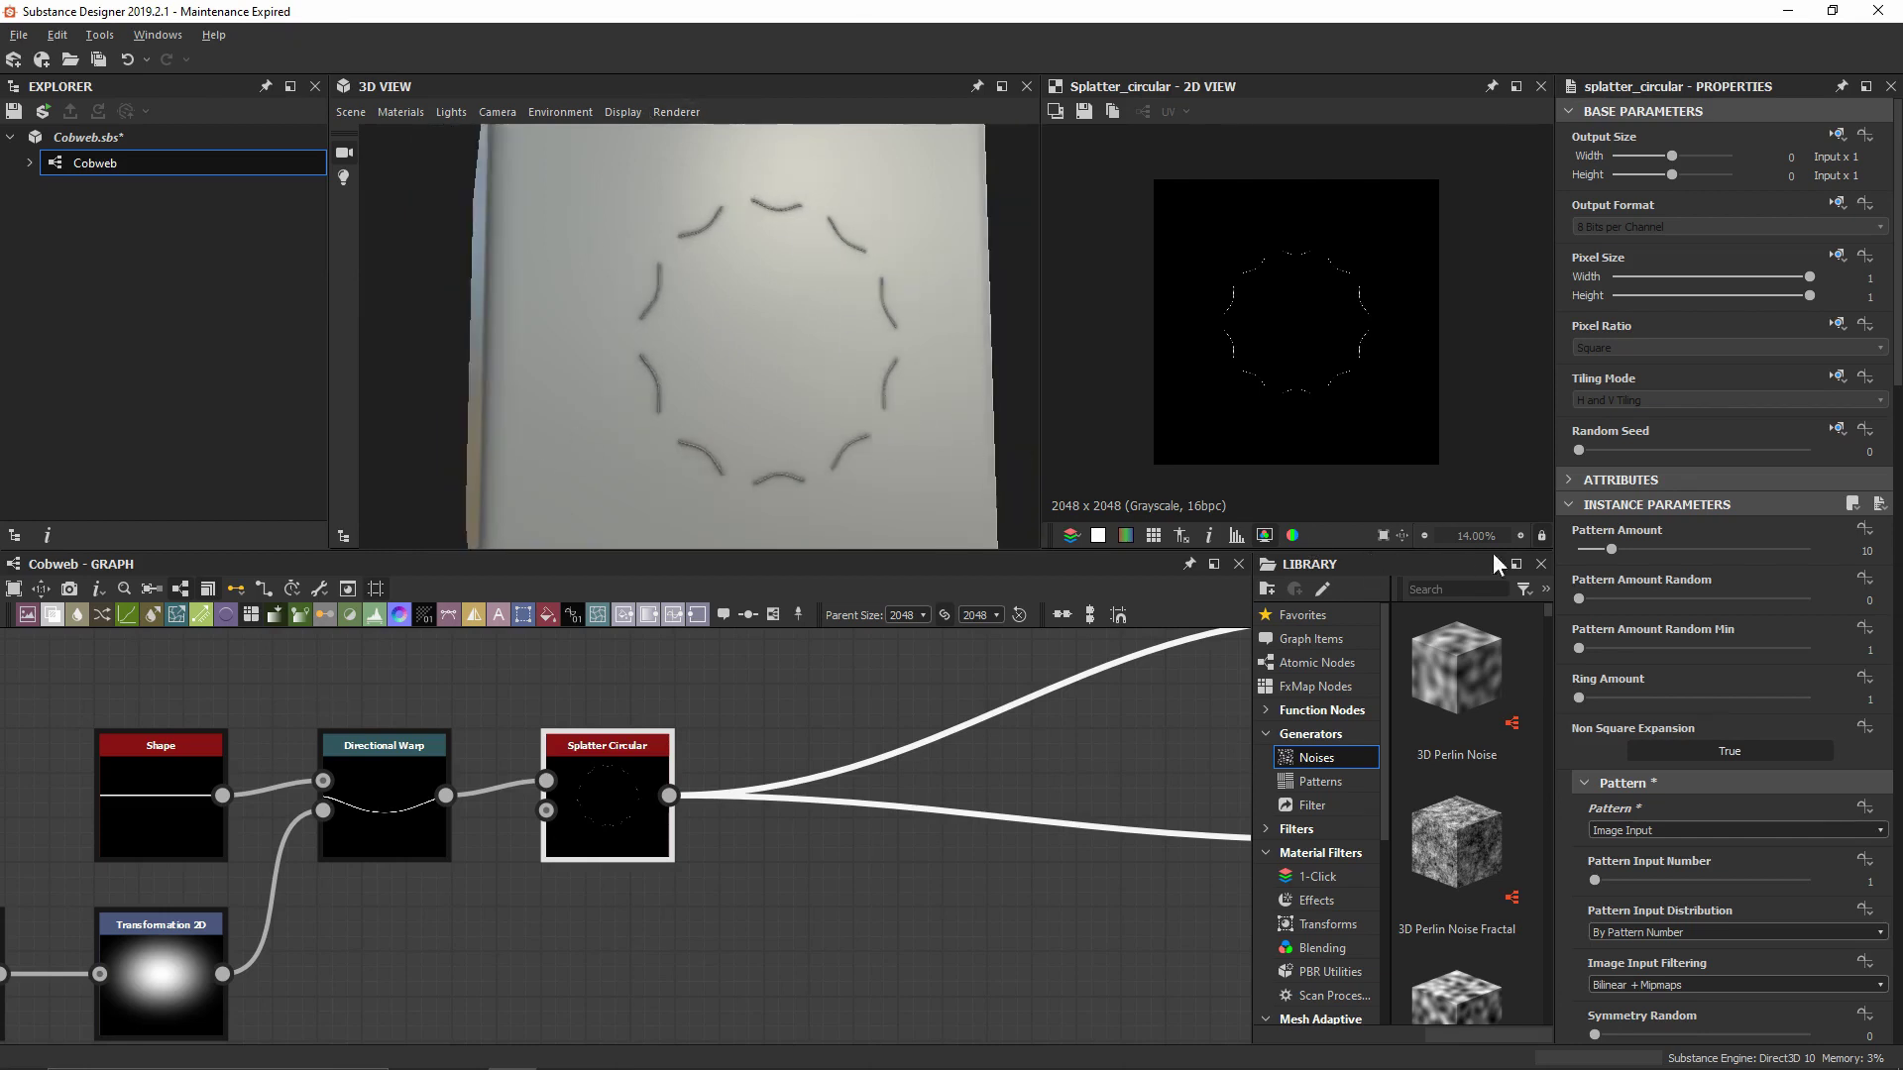
# Set the Splatter Circular's pattern amount to 18 and its ring amount to 15
pyautogui.moveTo(1624, 545)
pyautogui.write('18')
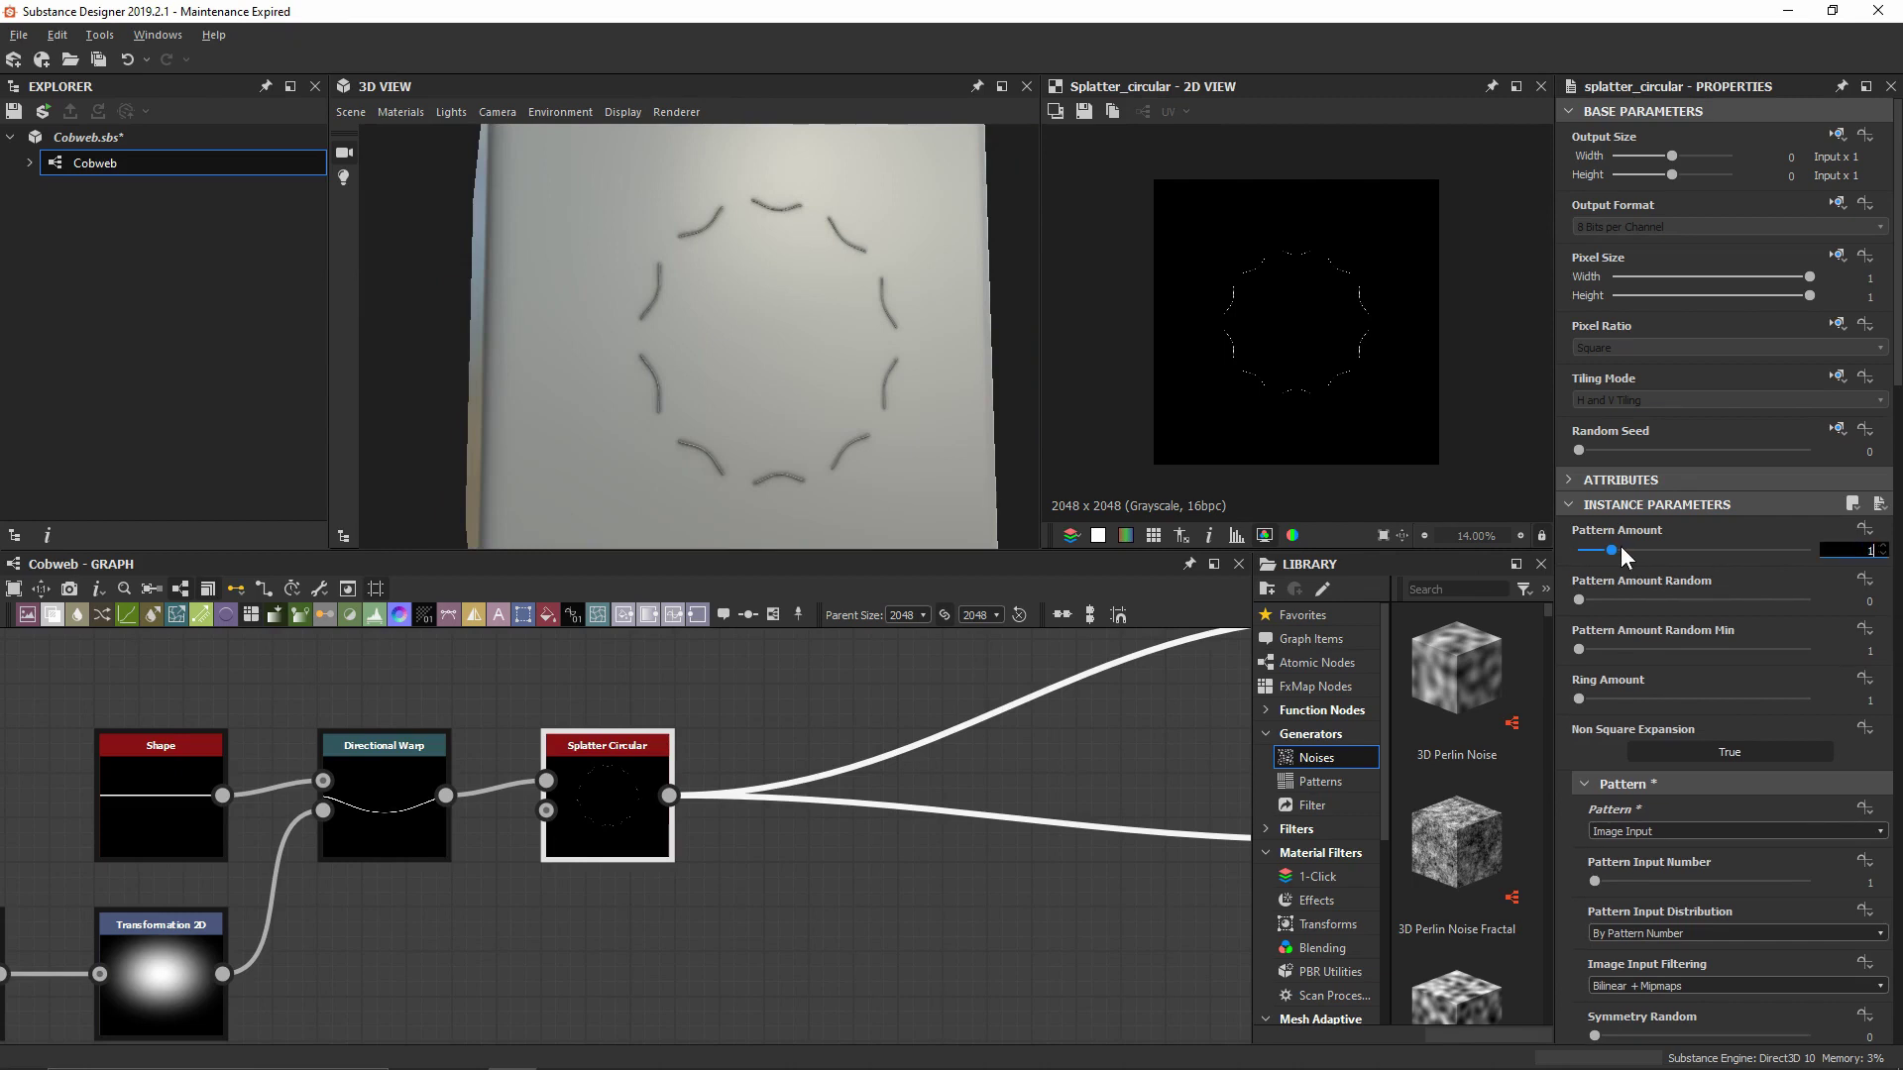
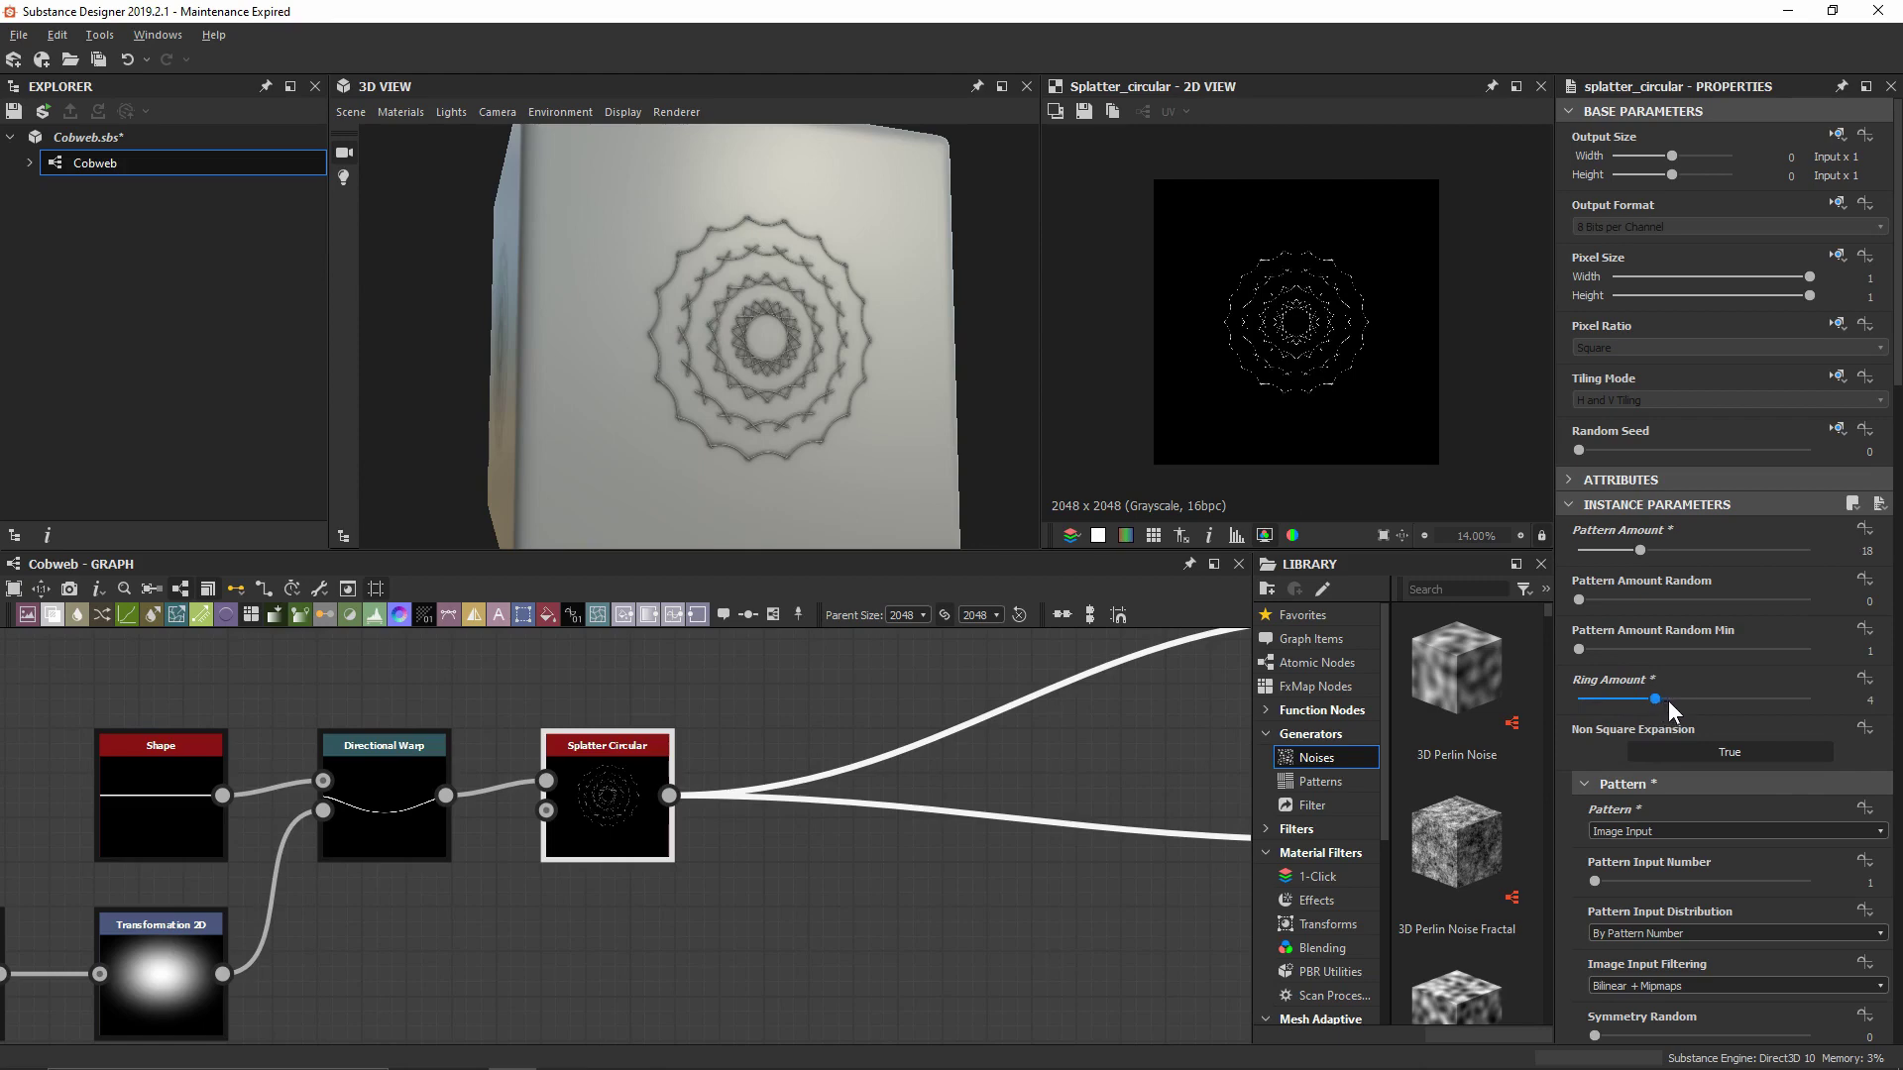
pyautogui.moveTo(1669, 700); pyautogui.dragTo(1806, 699)
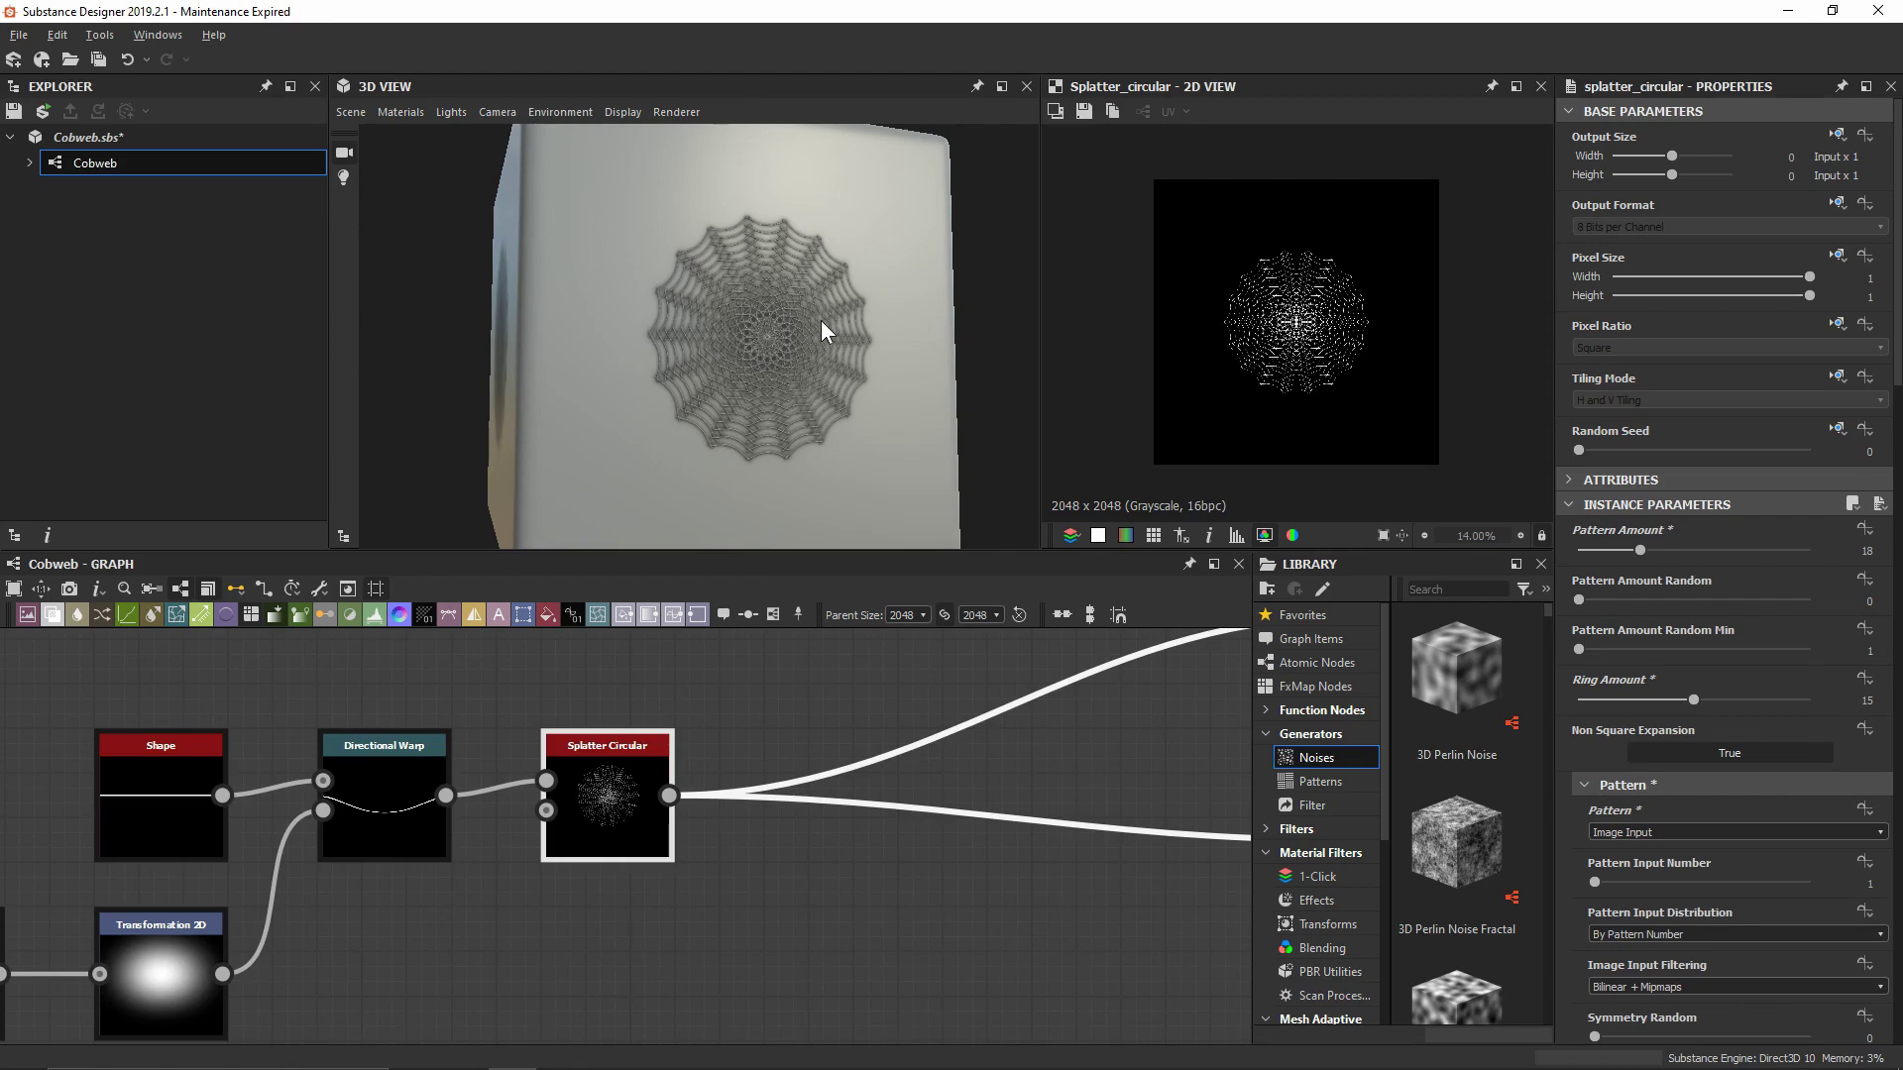
# Set the Splatter Circular's radius to 0.45 so the web fills more of the tile
pyautogui.scroll(-10, 1685, 527)
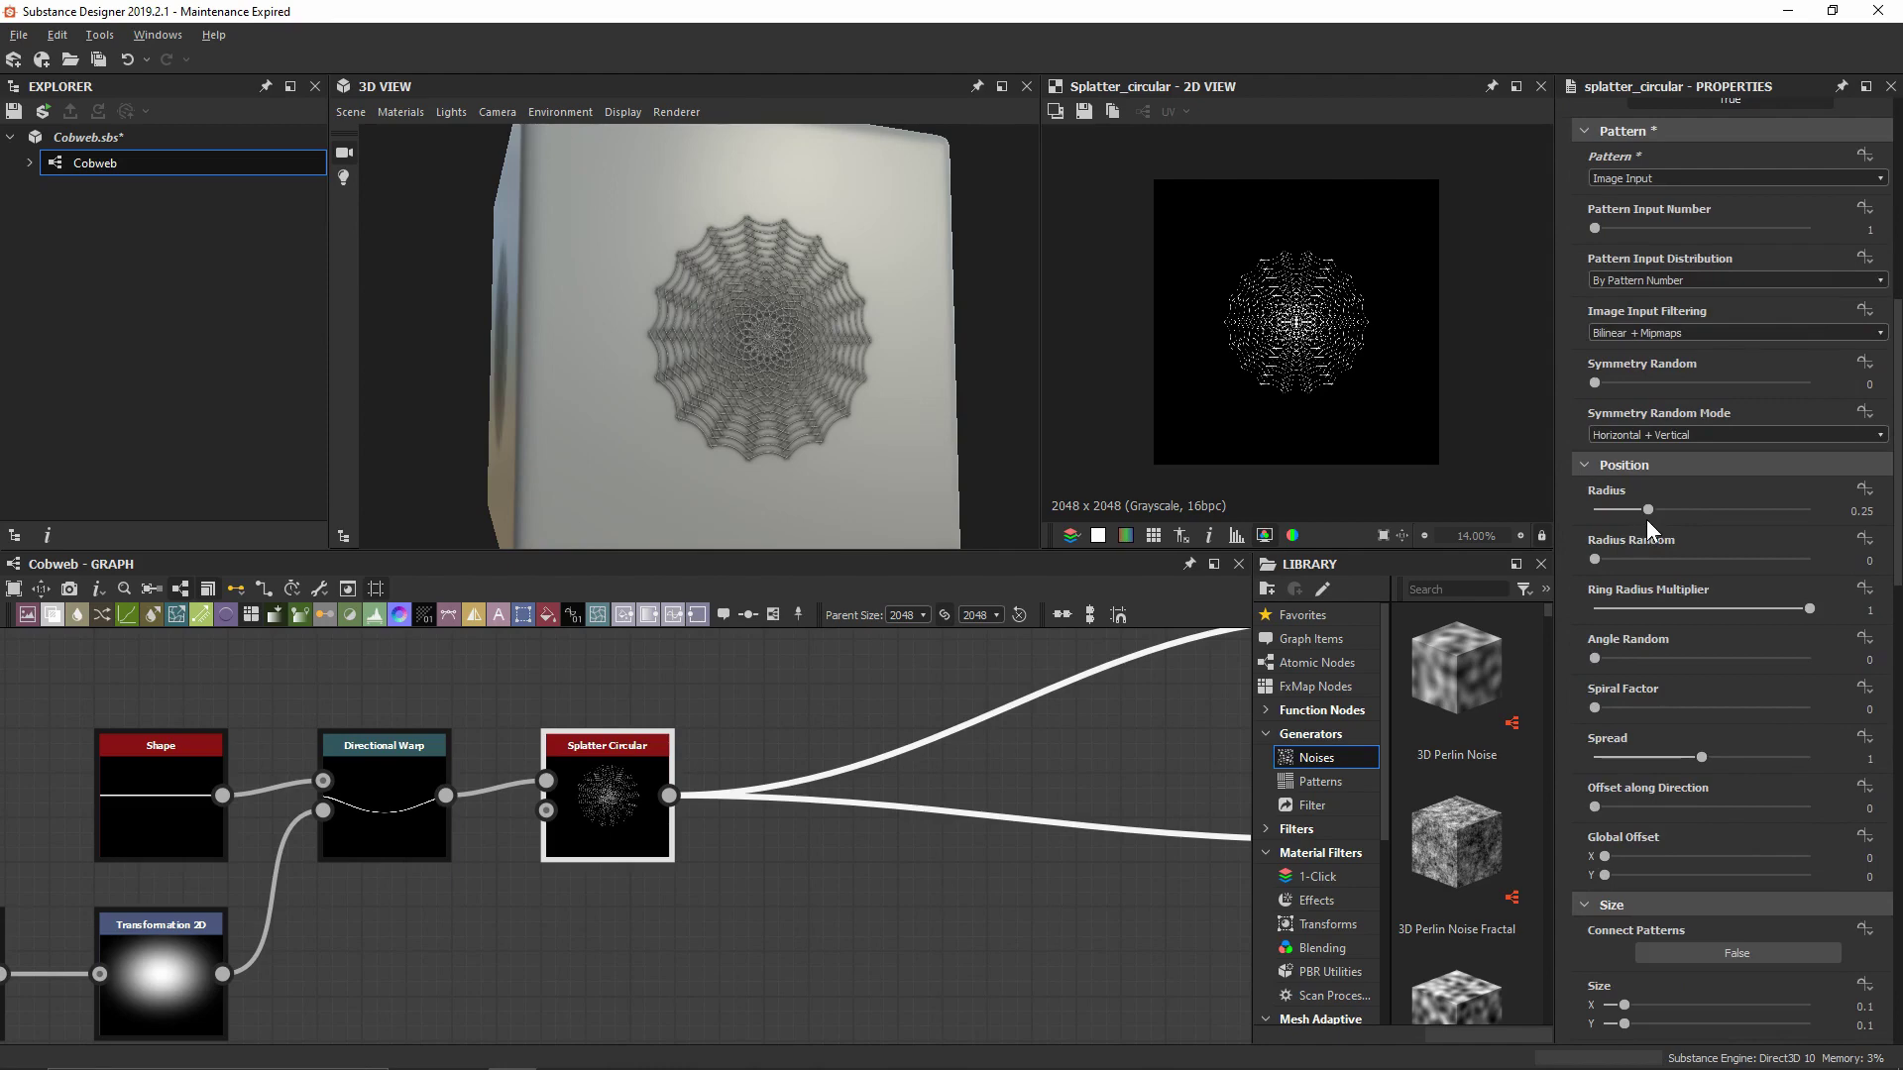
pyautogui.doubleClick(1646, 512)
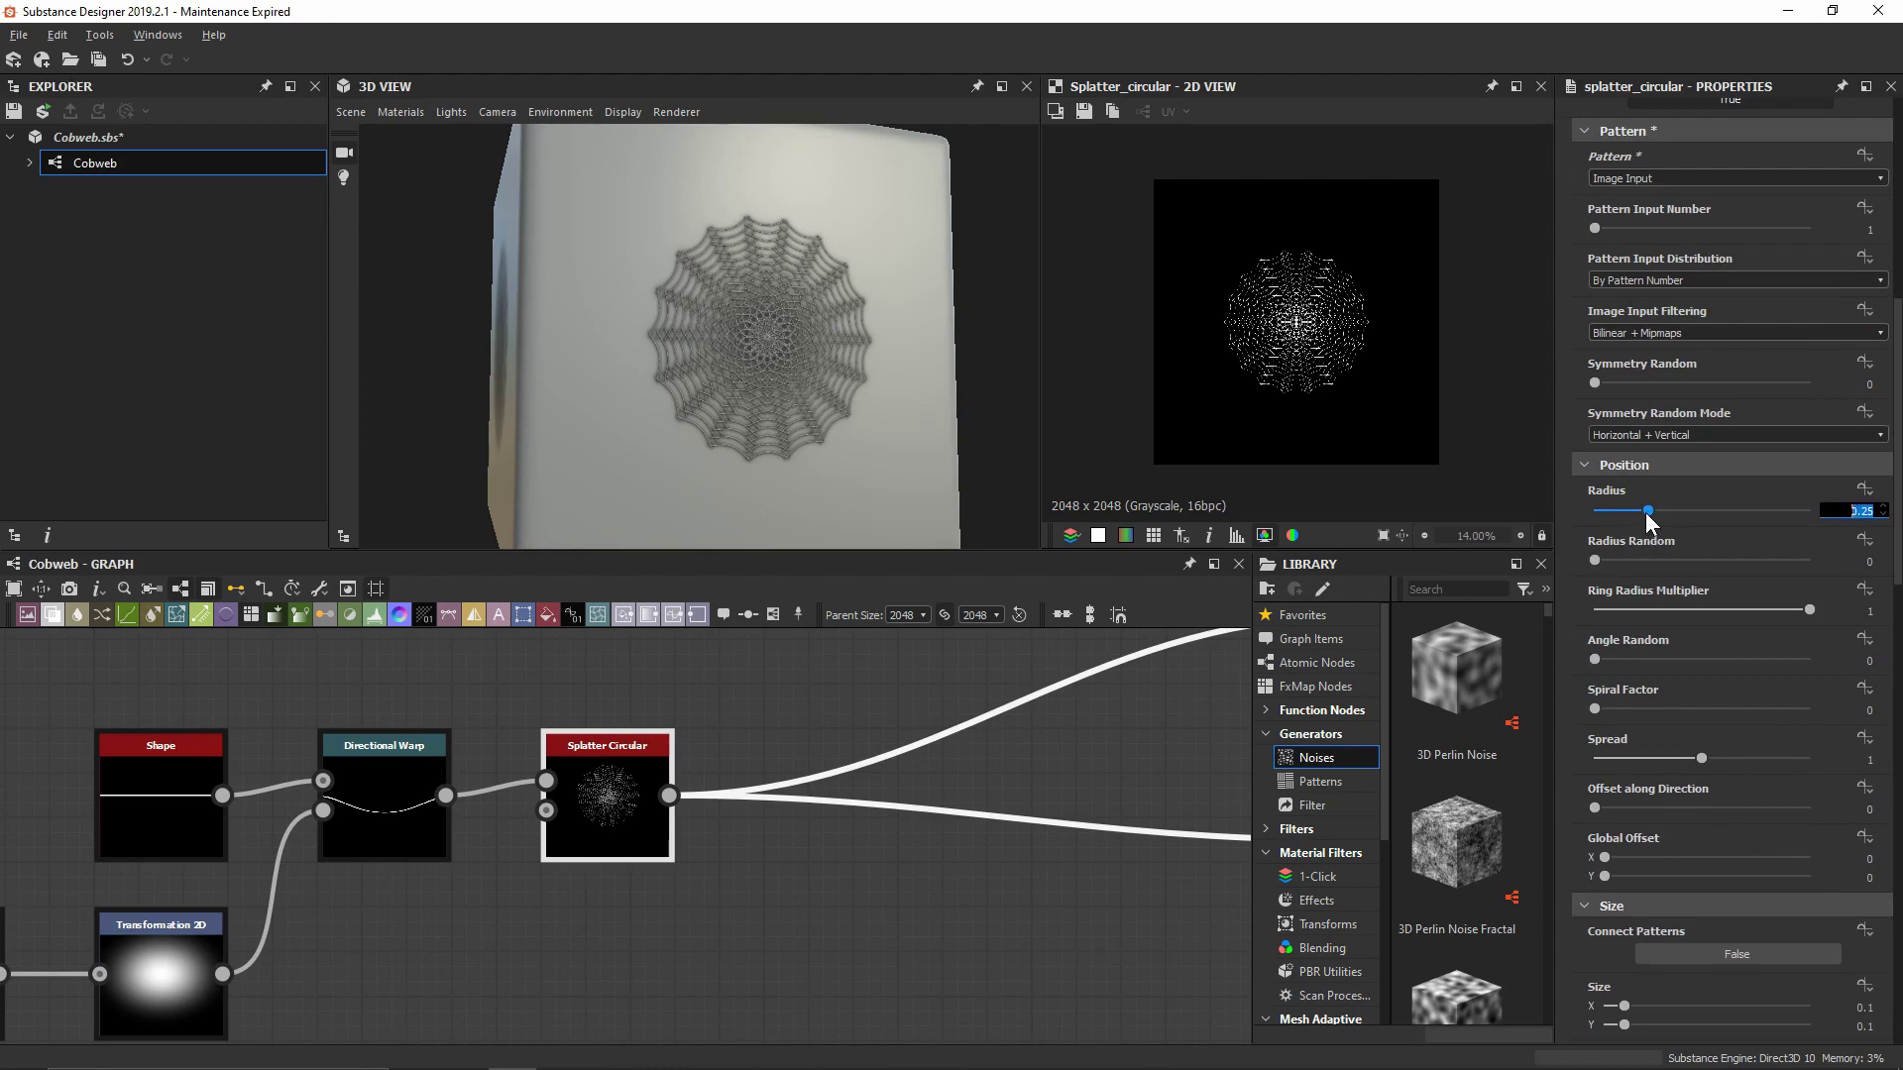
pyautogui.write('.45')
pyautogui.press('Return')
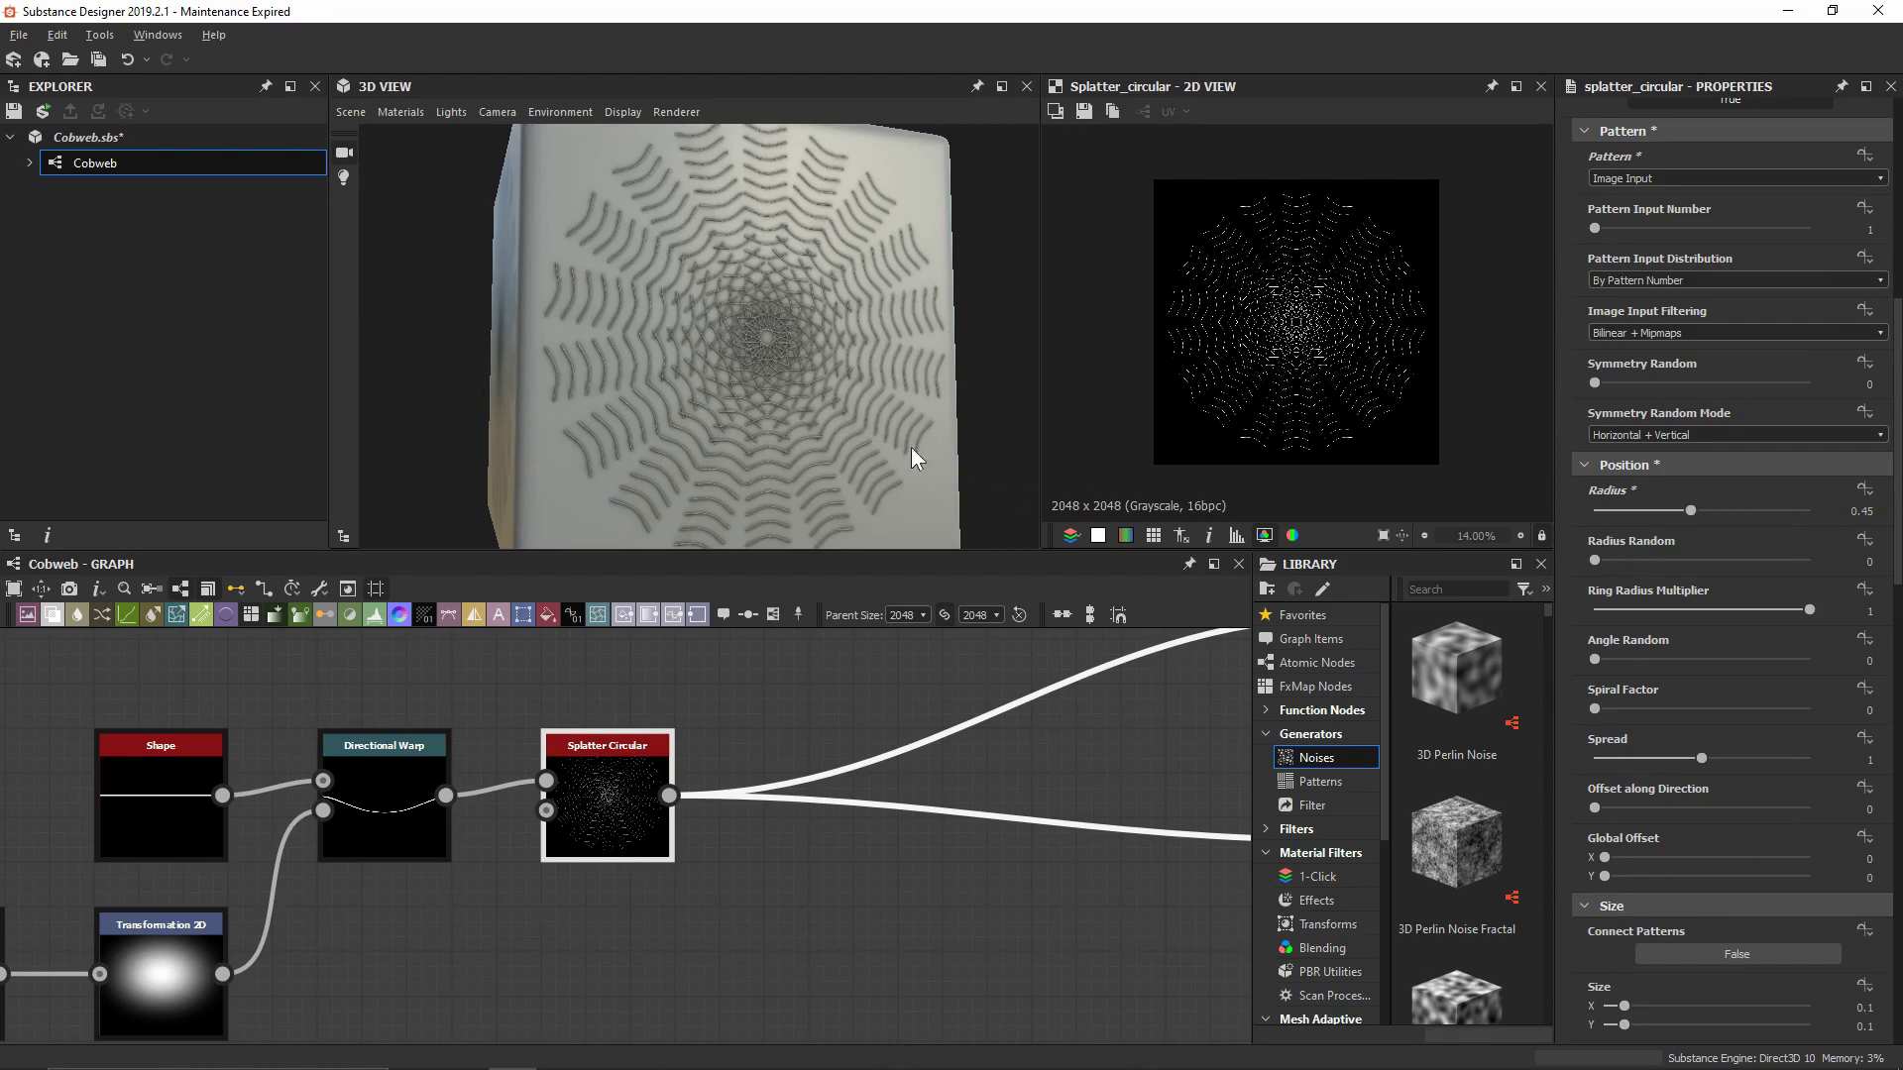
pyautogui.moveTo(912, 448)
pyautogui.mouseDown()
pyautogui.moveTo(827, 442)
pyautogui.moveTo(894, 448)
pyautogui.moveTo(934, 478)
pyautogui.mouseUp()
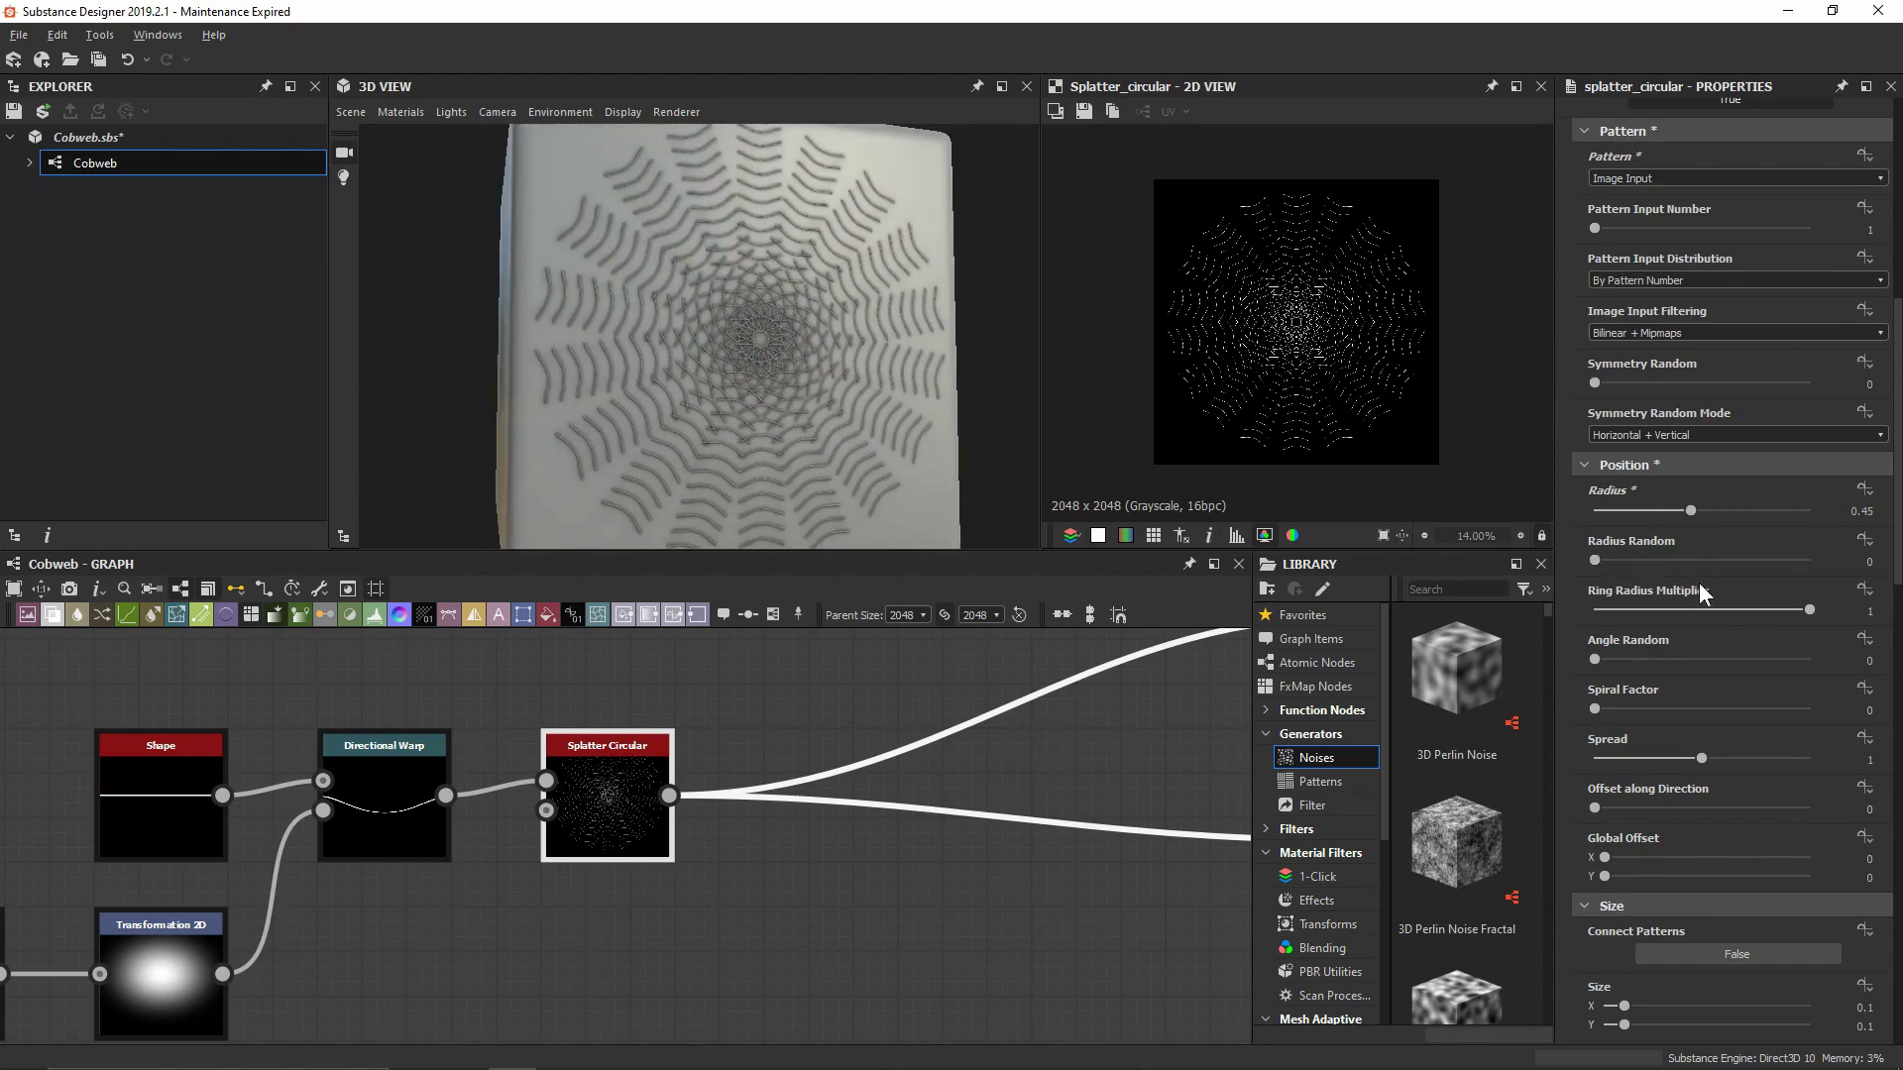
# Set the Splatter Circular's scale to 1.6 and inspect how the outer strands join on the 3D model
pyautogui.scroll(-9, 1723, 626)
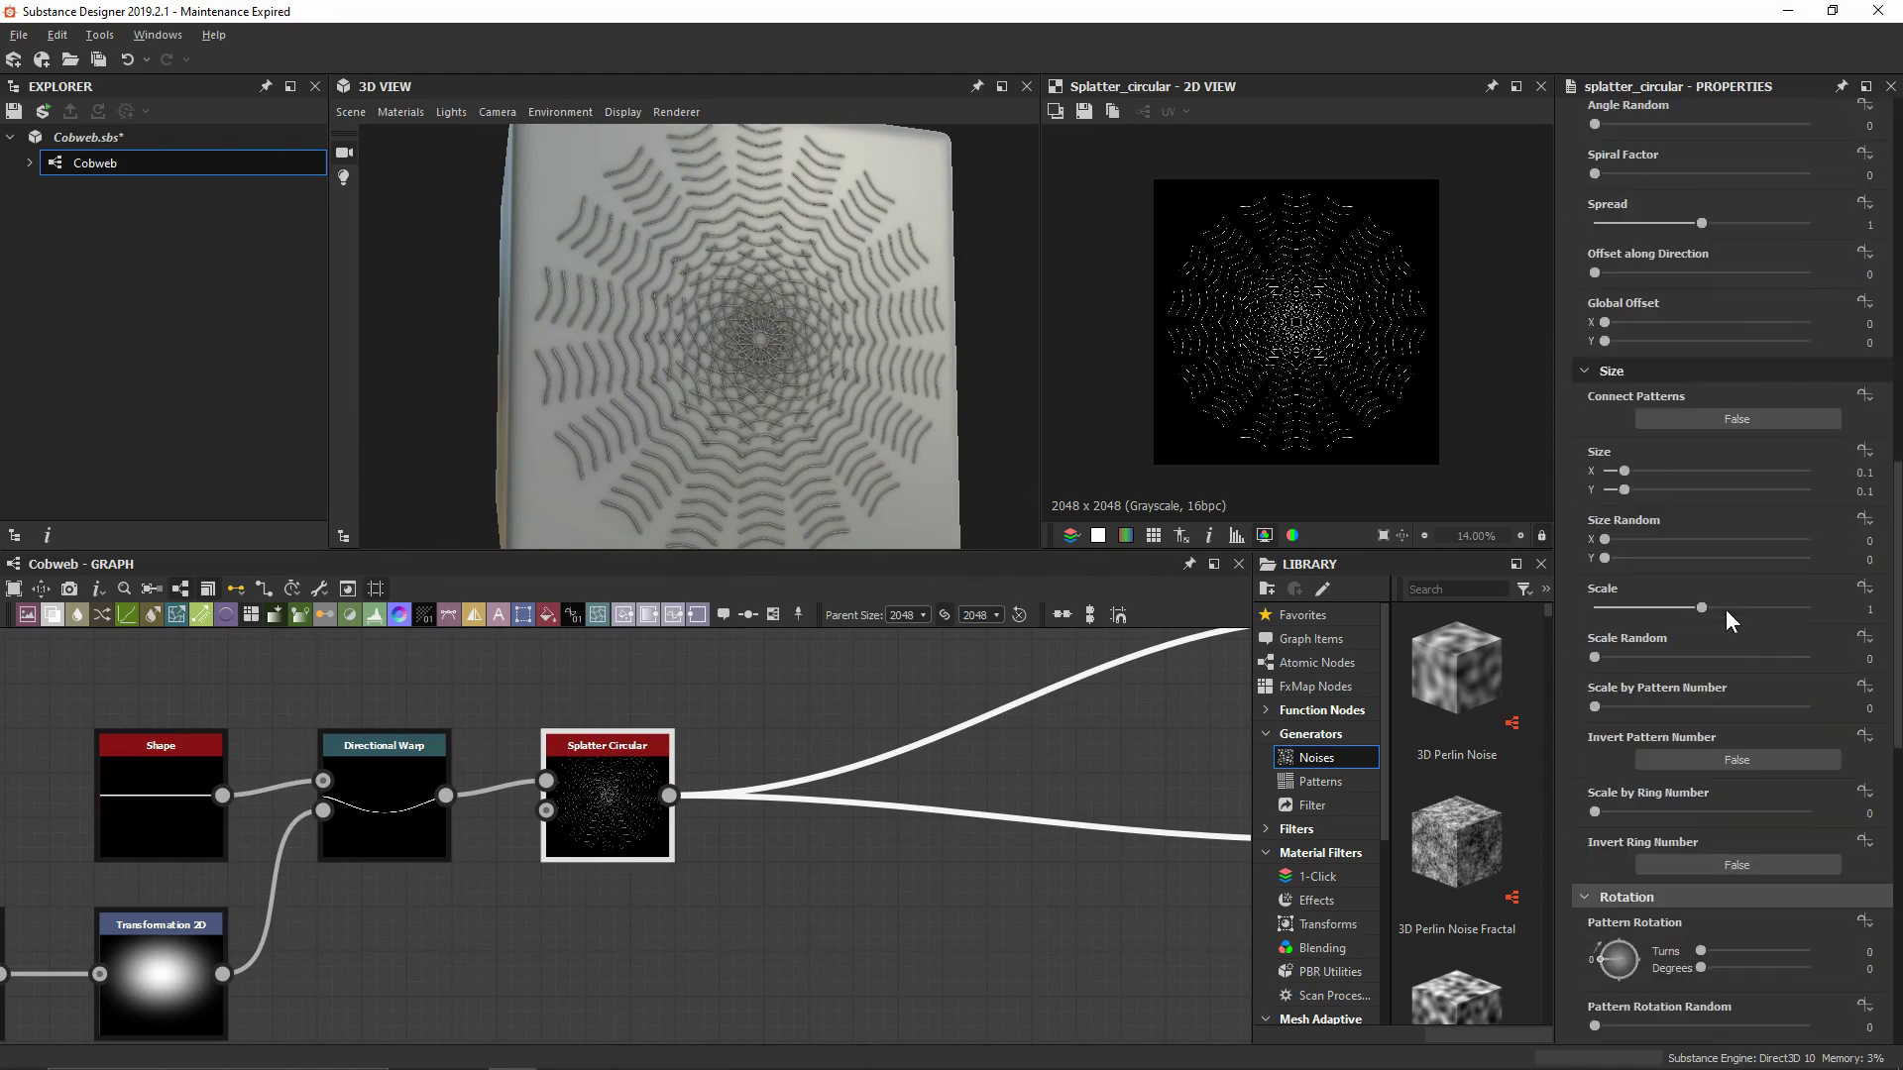
pyautogui.click(1701, 604)
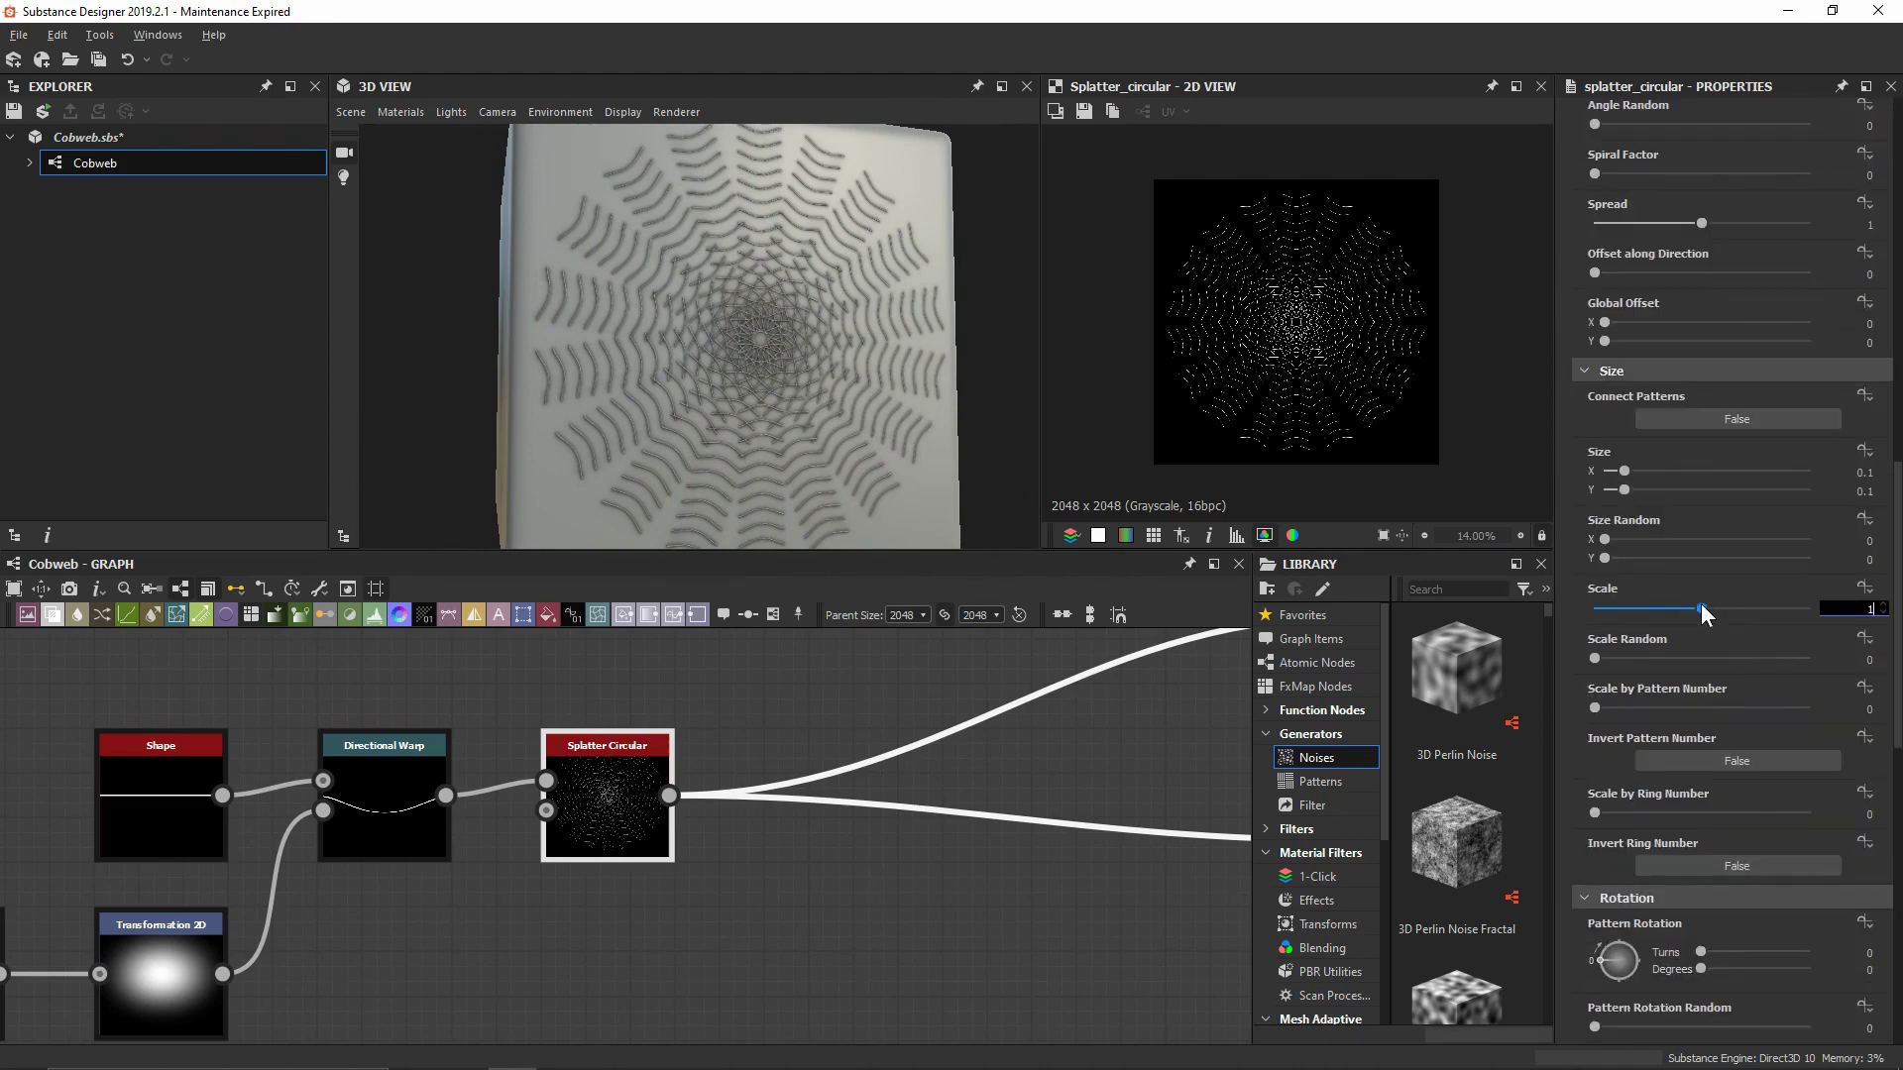
pyautogui.write('.6')
pyautogui.press('Return')
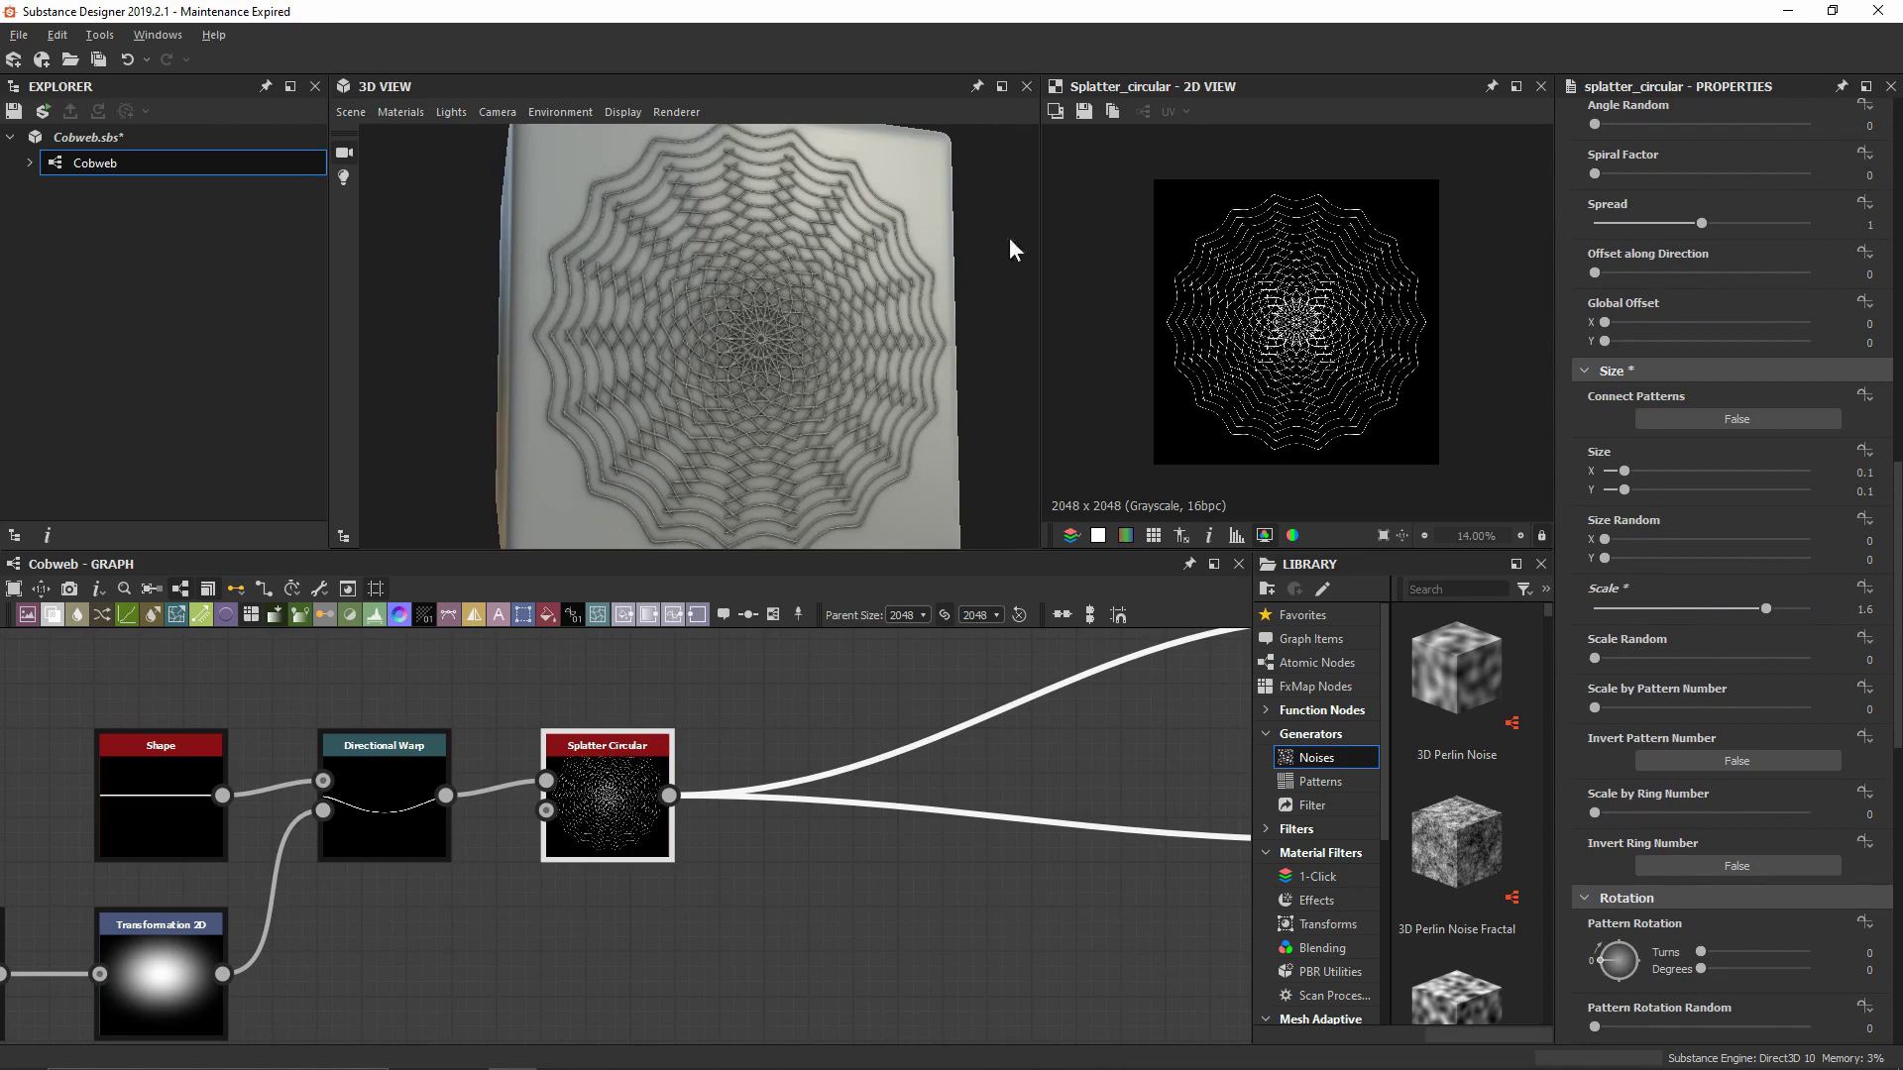
pyautogui.scroll(10, 620, 199)
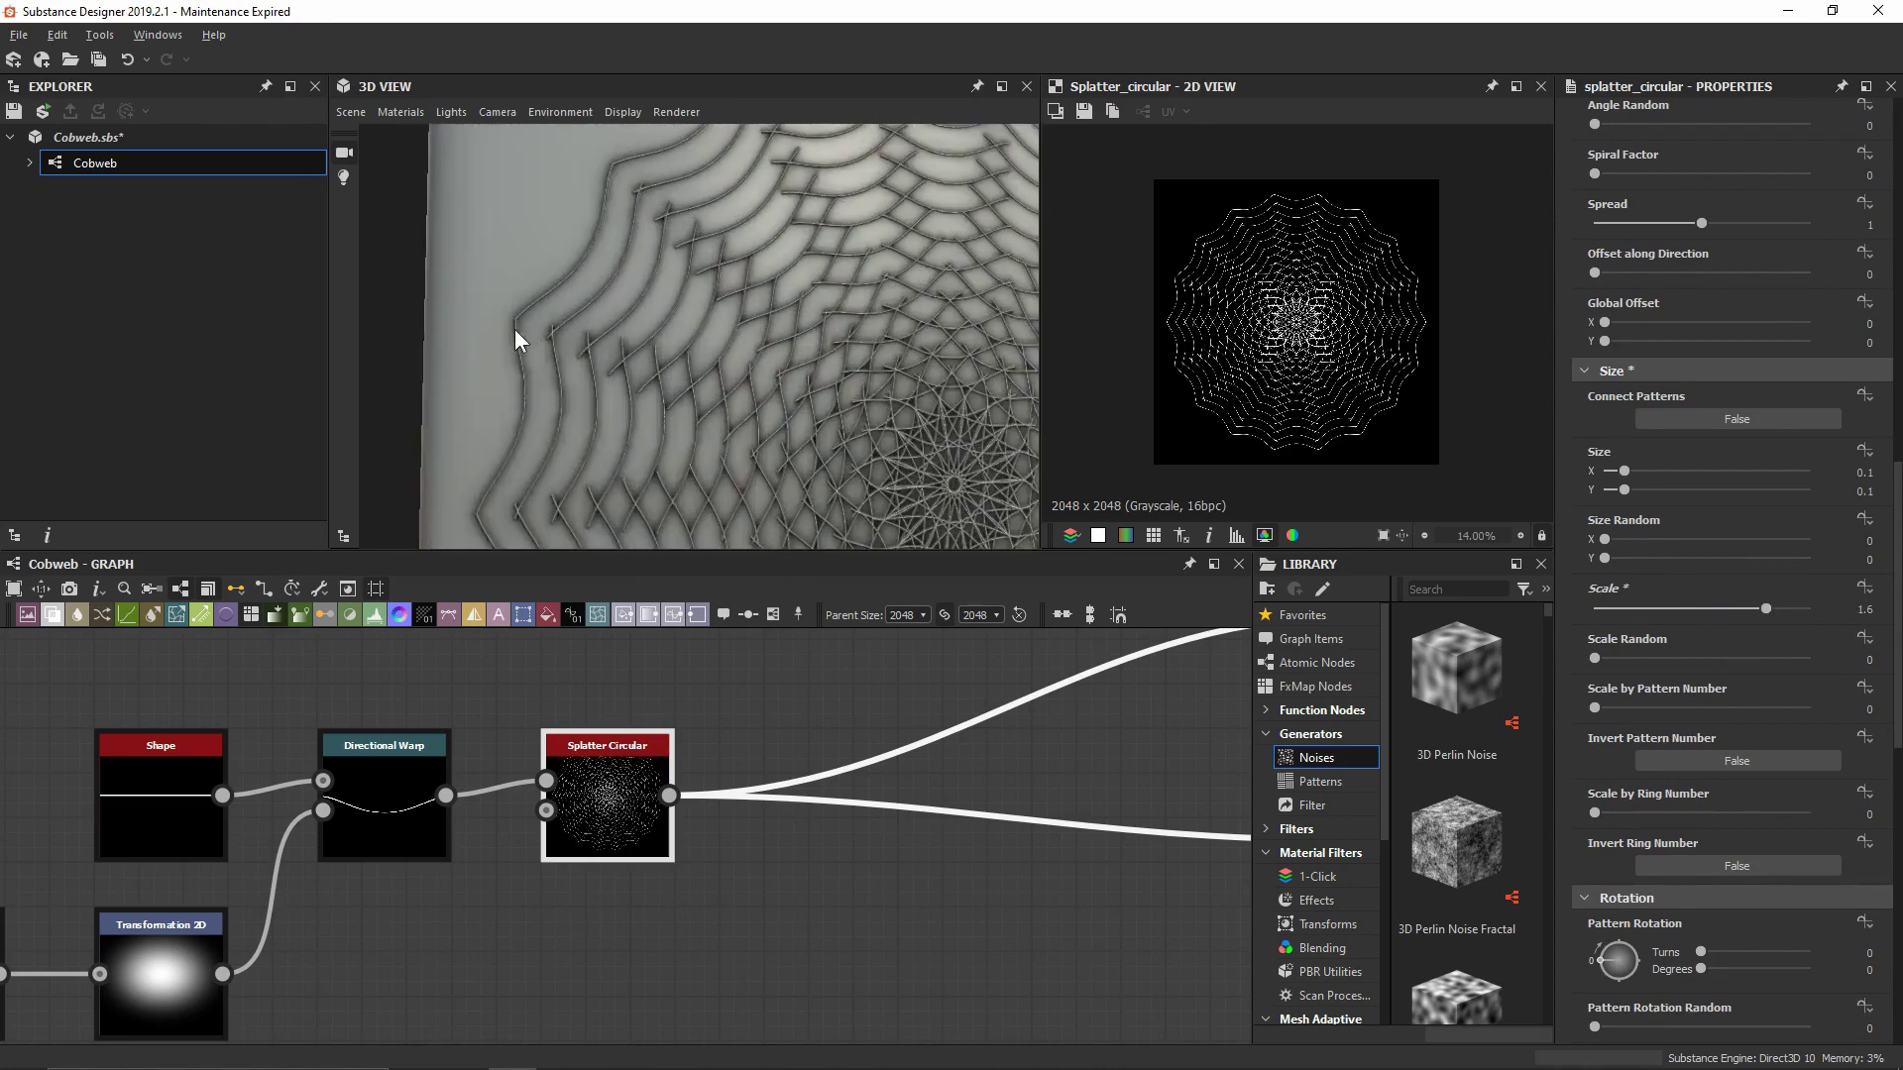
pyautogui.moveTo(541, 331); pyautogui.dragTo(648, 265, button='middle')
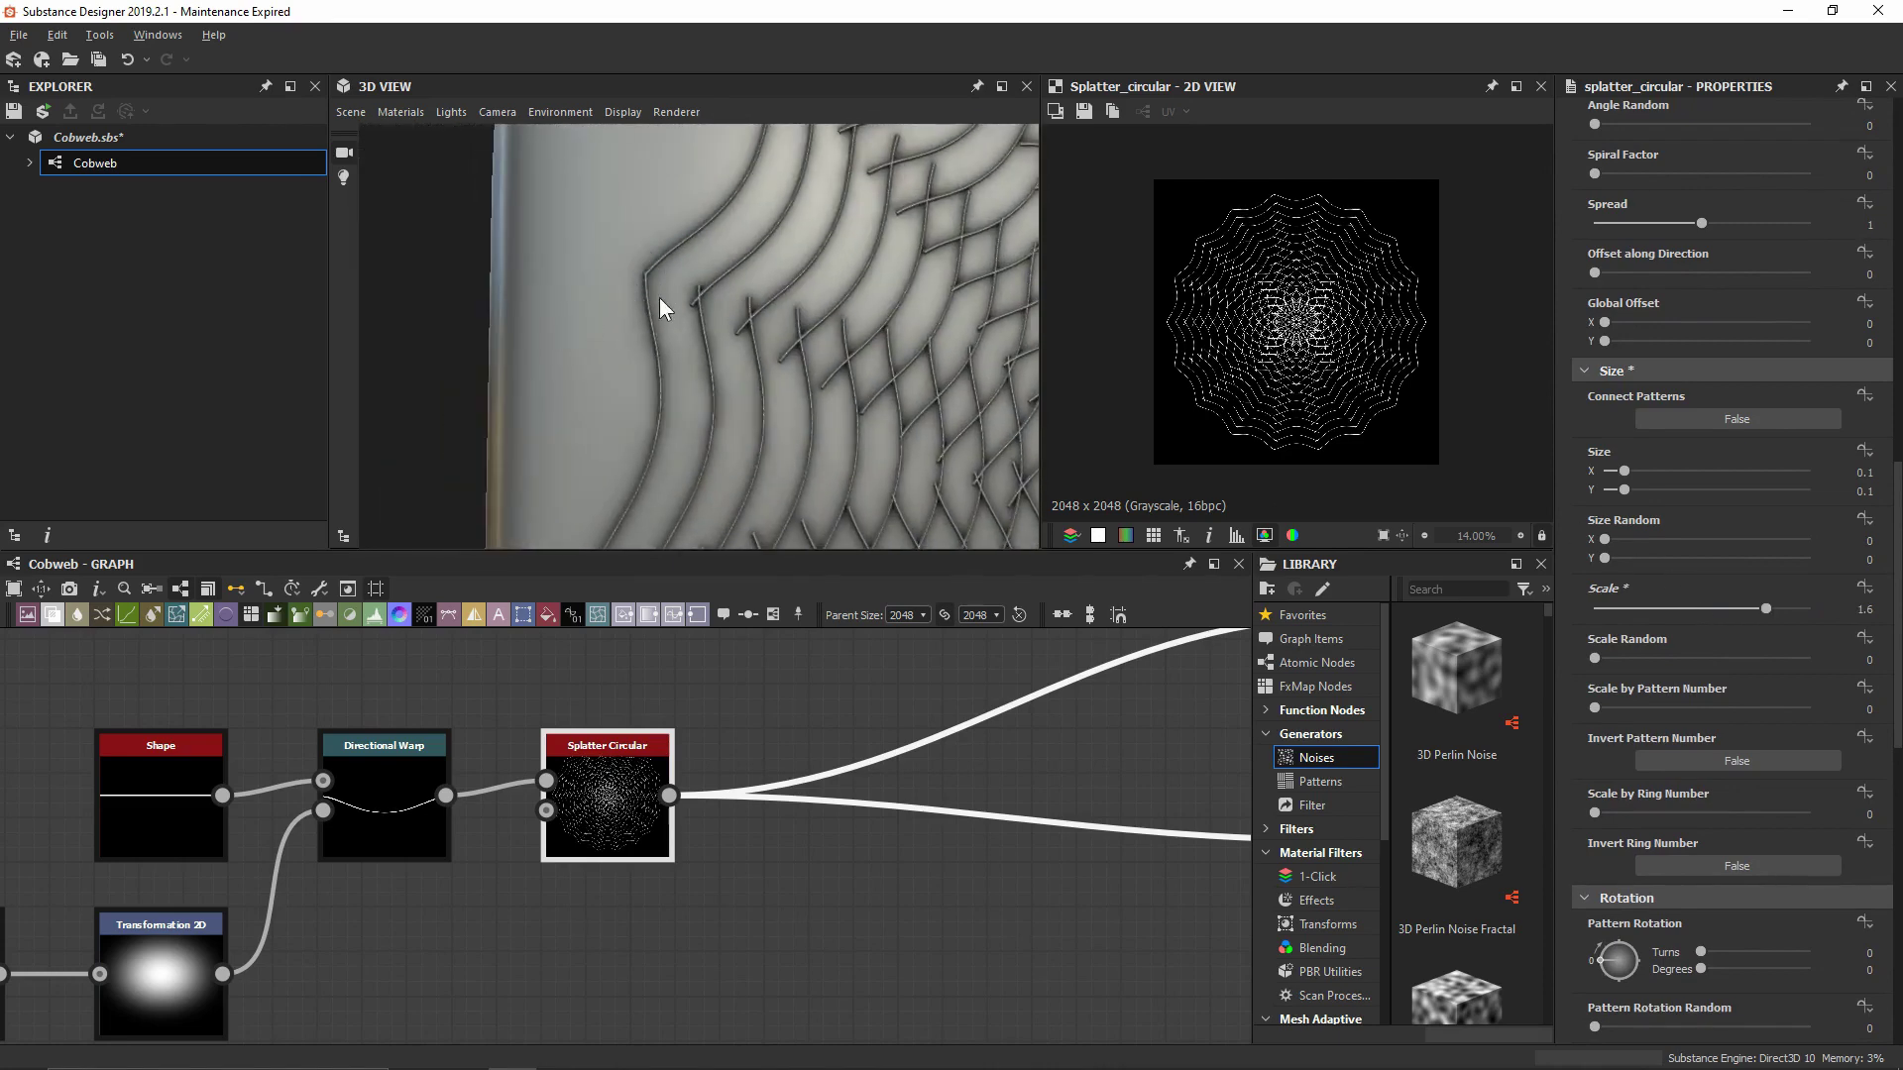
pyautogui.press('f')
# Set the Splatter Circular's Scale by Ring Number to 1 and turn on Invert Ring Number
pyautogui.scroll(-3, 1590, 710)
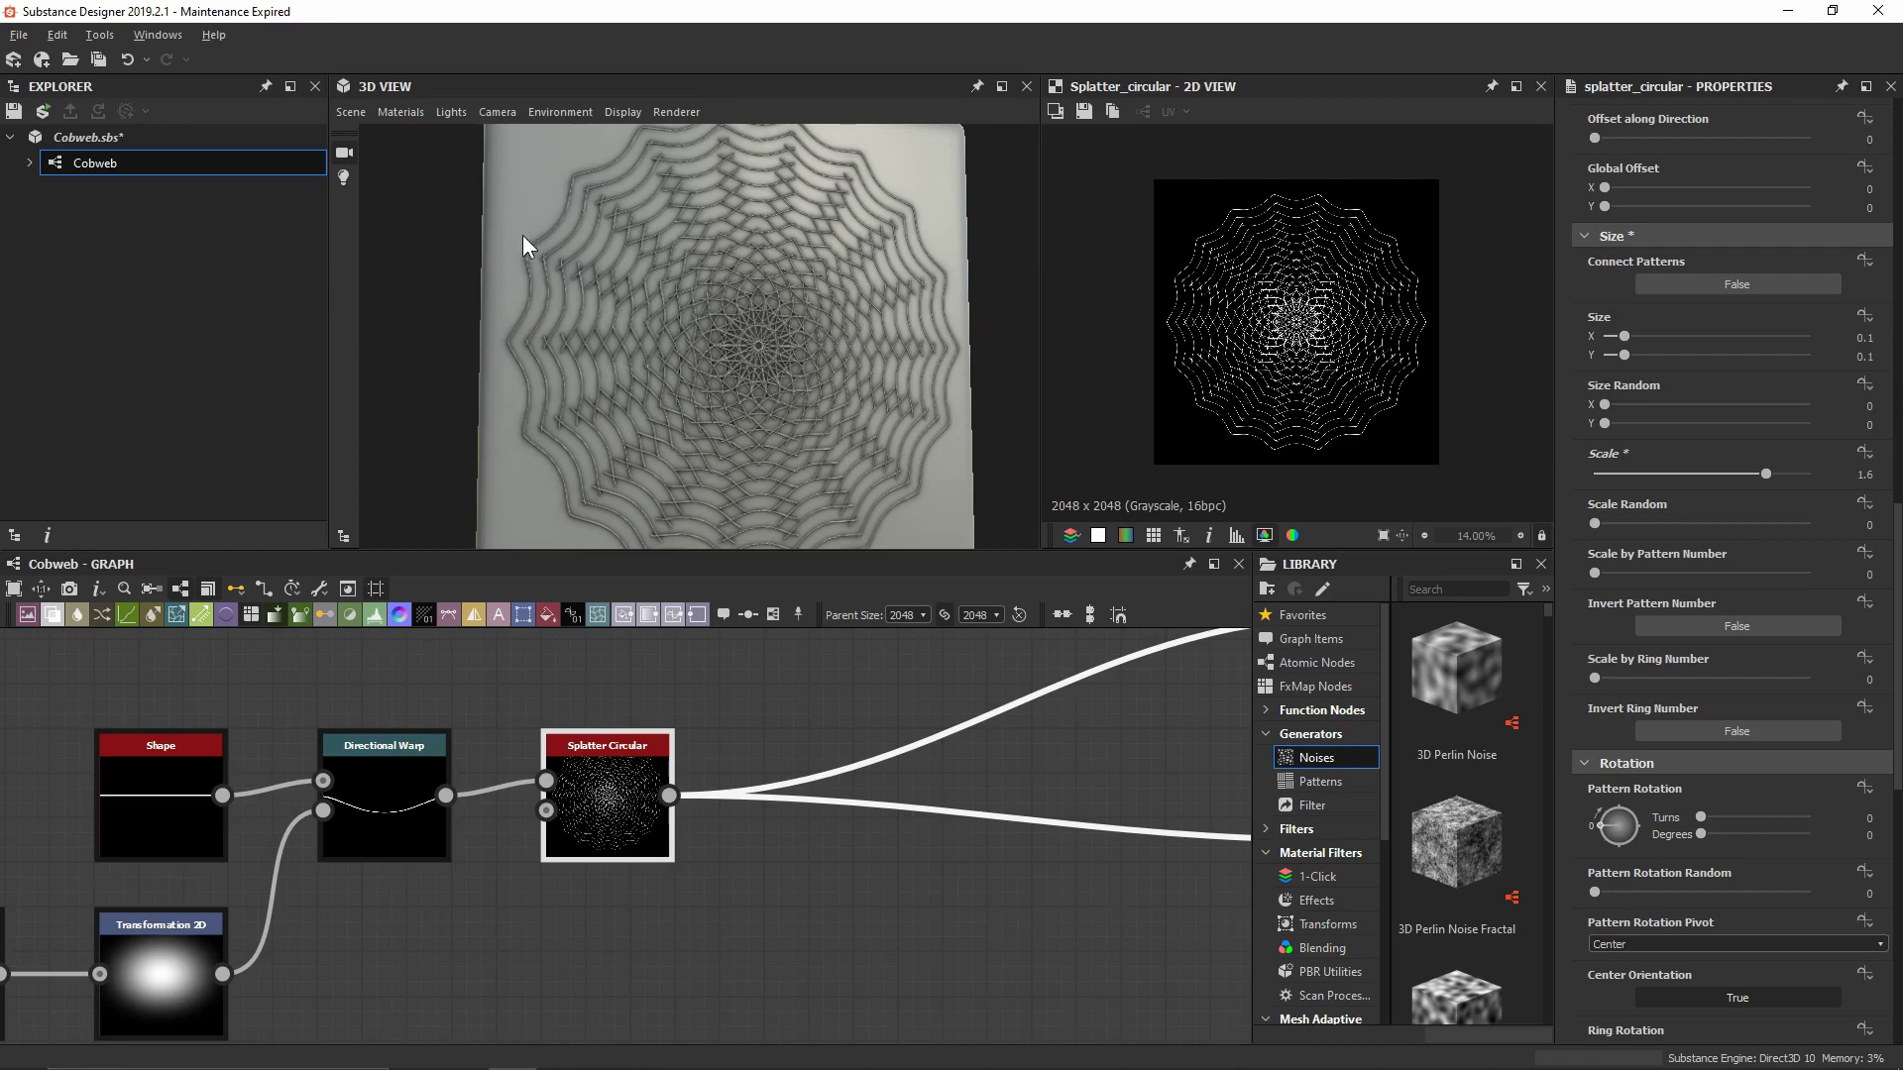
pyautogui.moveTo(1608, 674); pyautogui.dragTo(1842, 675)
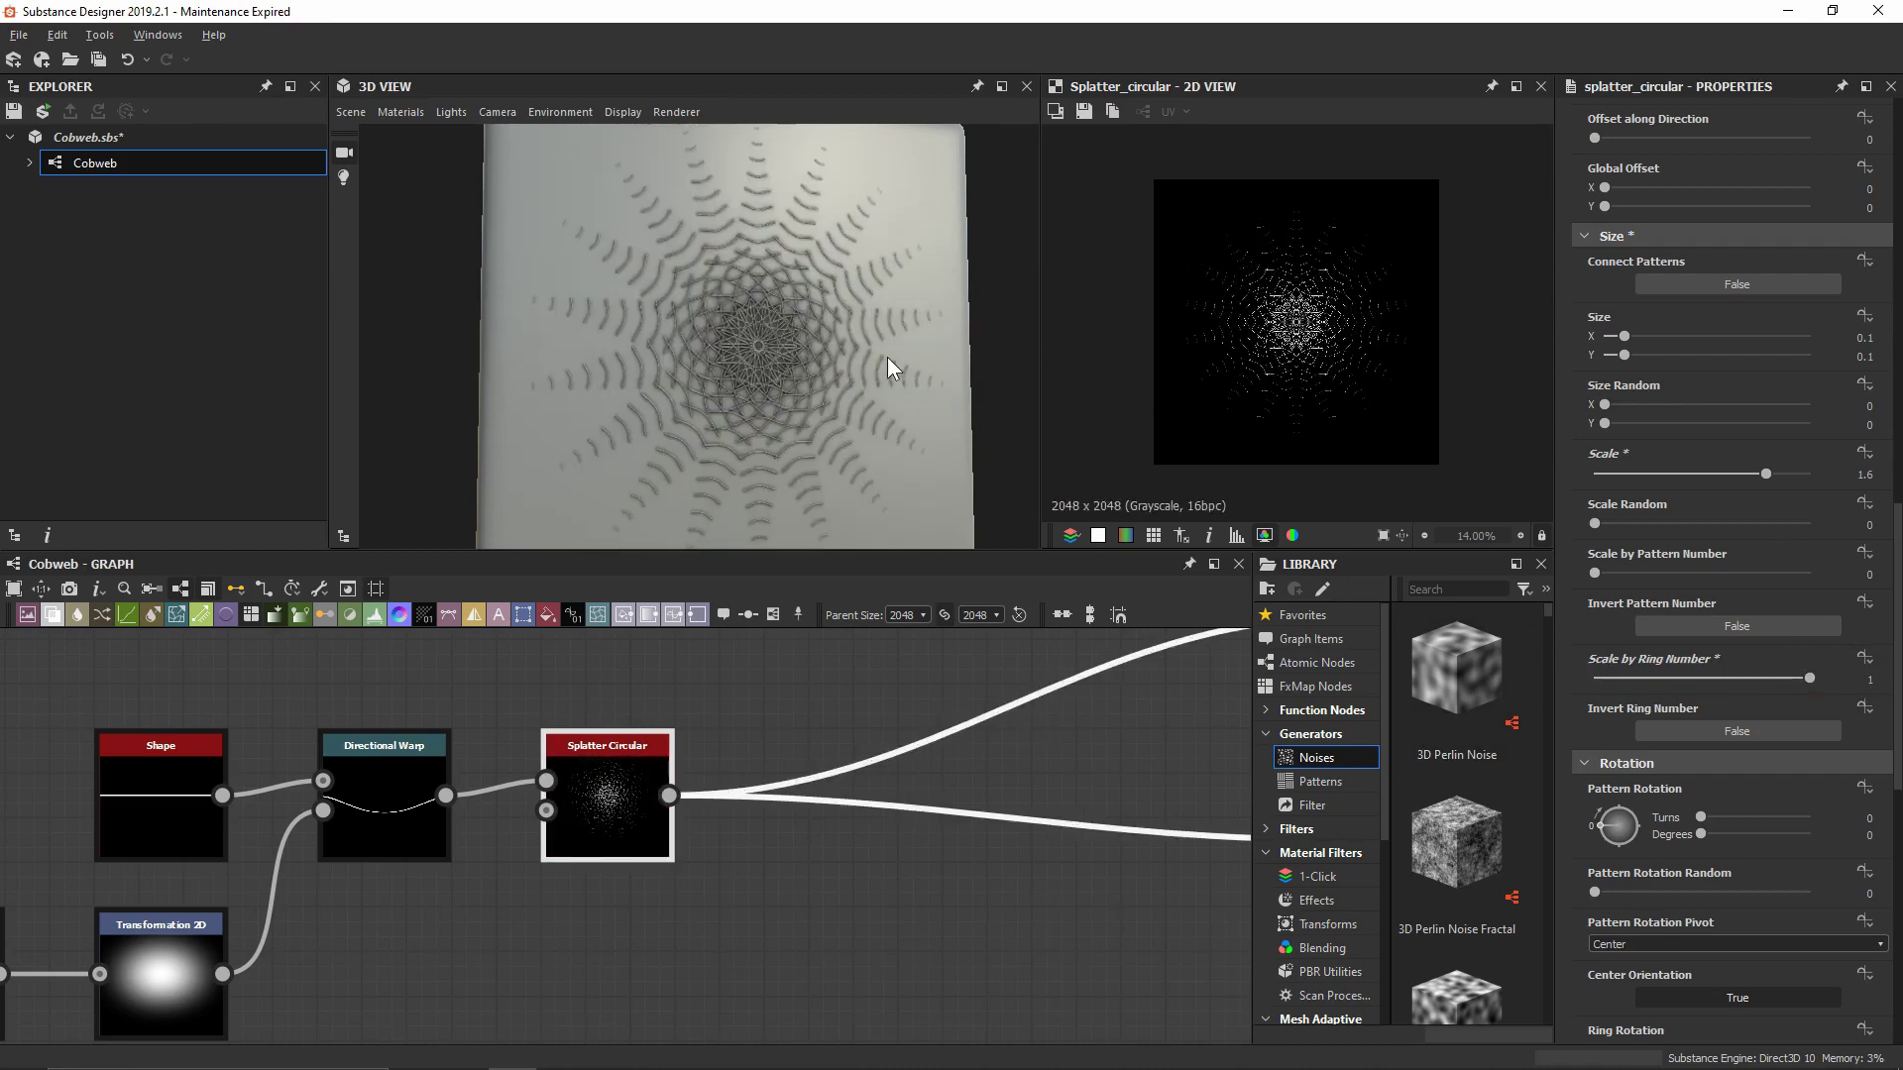
pyautogui.click(1735, 733)
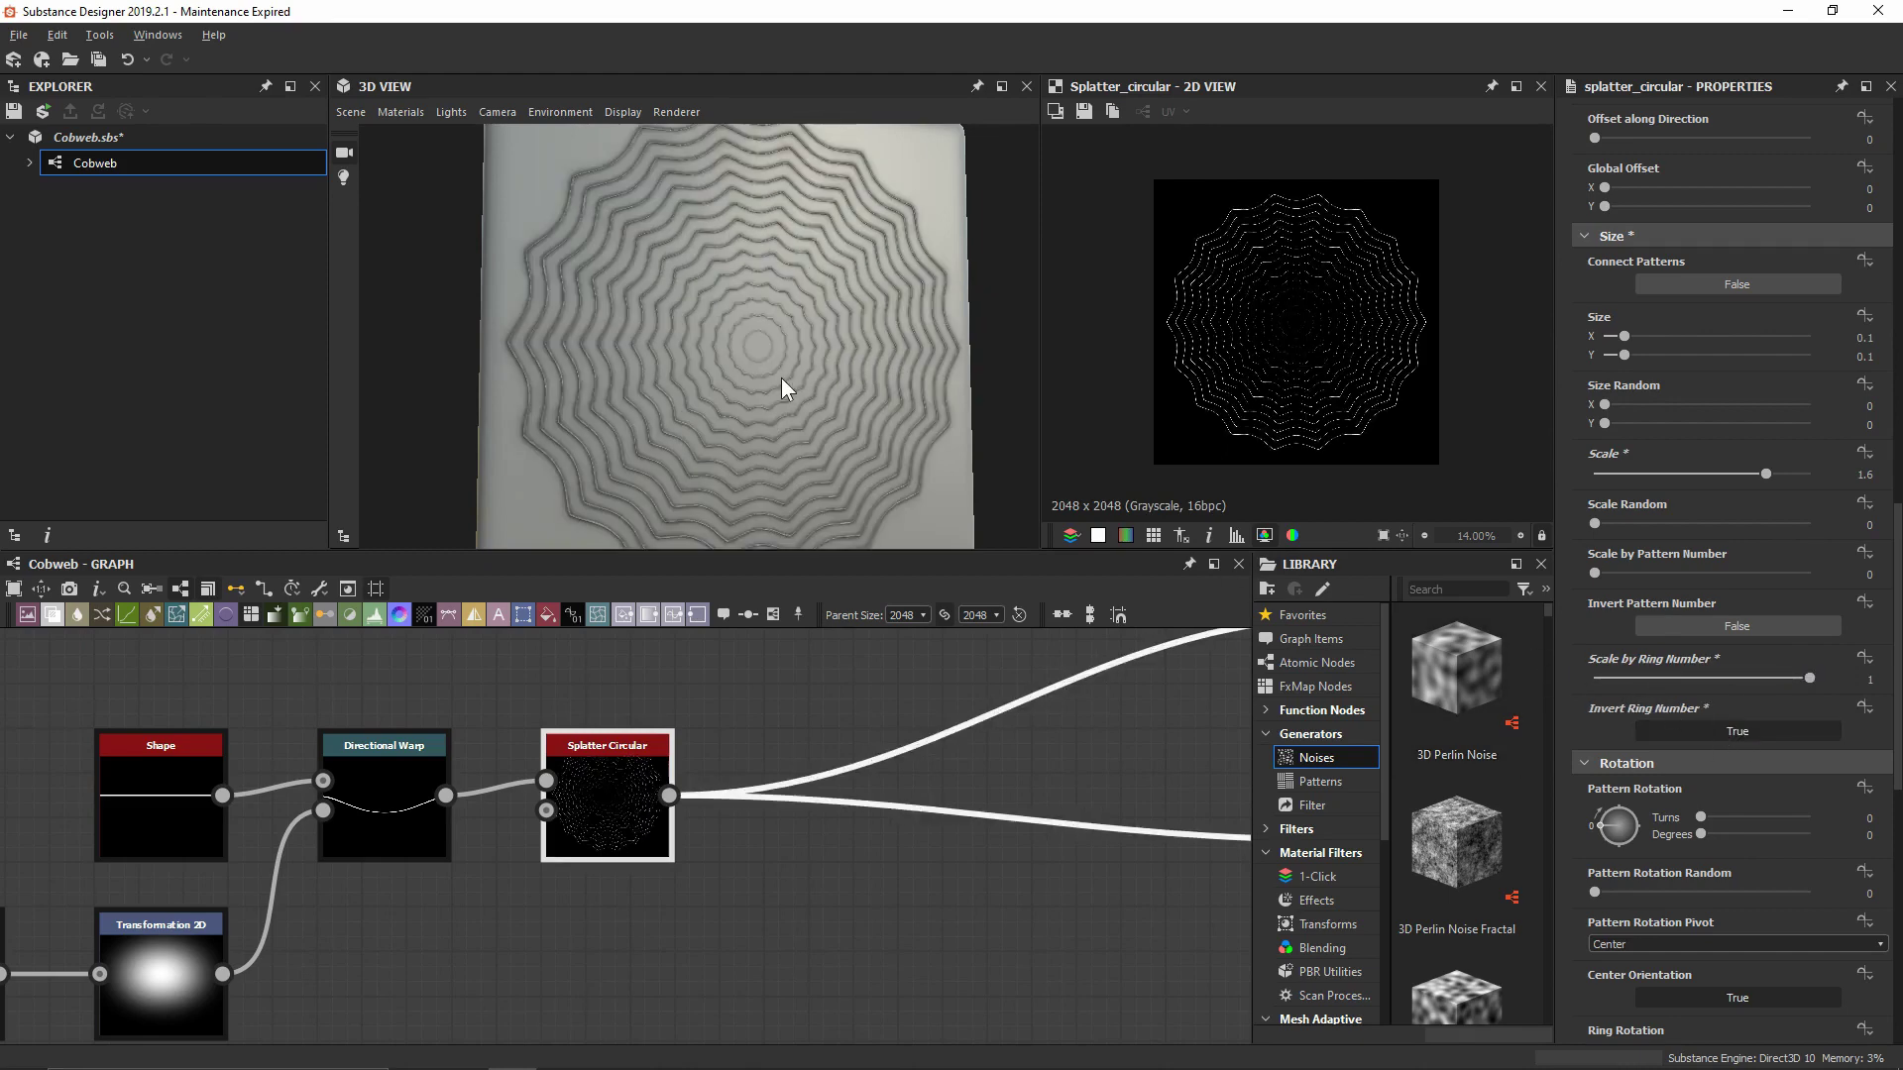
# Examine the web rings on the 3D model up close and from a distance, including the innermost rings
pyautogui.moveTo(763, 373)
pyautogui.mouseDown()
pyautogui.moveTo(714, 383)
pyautogui.moveTo(769, 387)
pyautogui.mouseUp()
pyautogui.scroll(5, 769, 387)
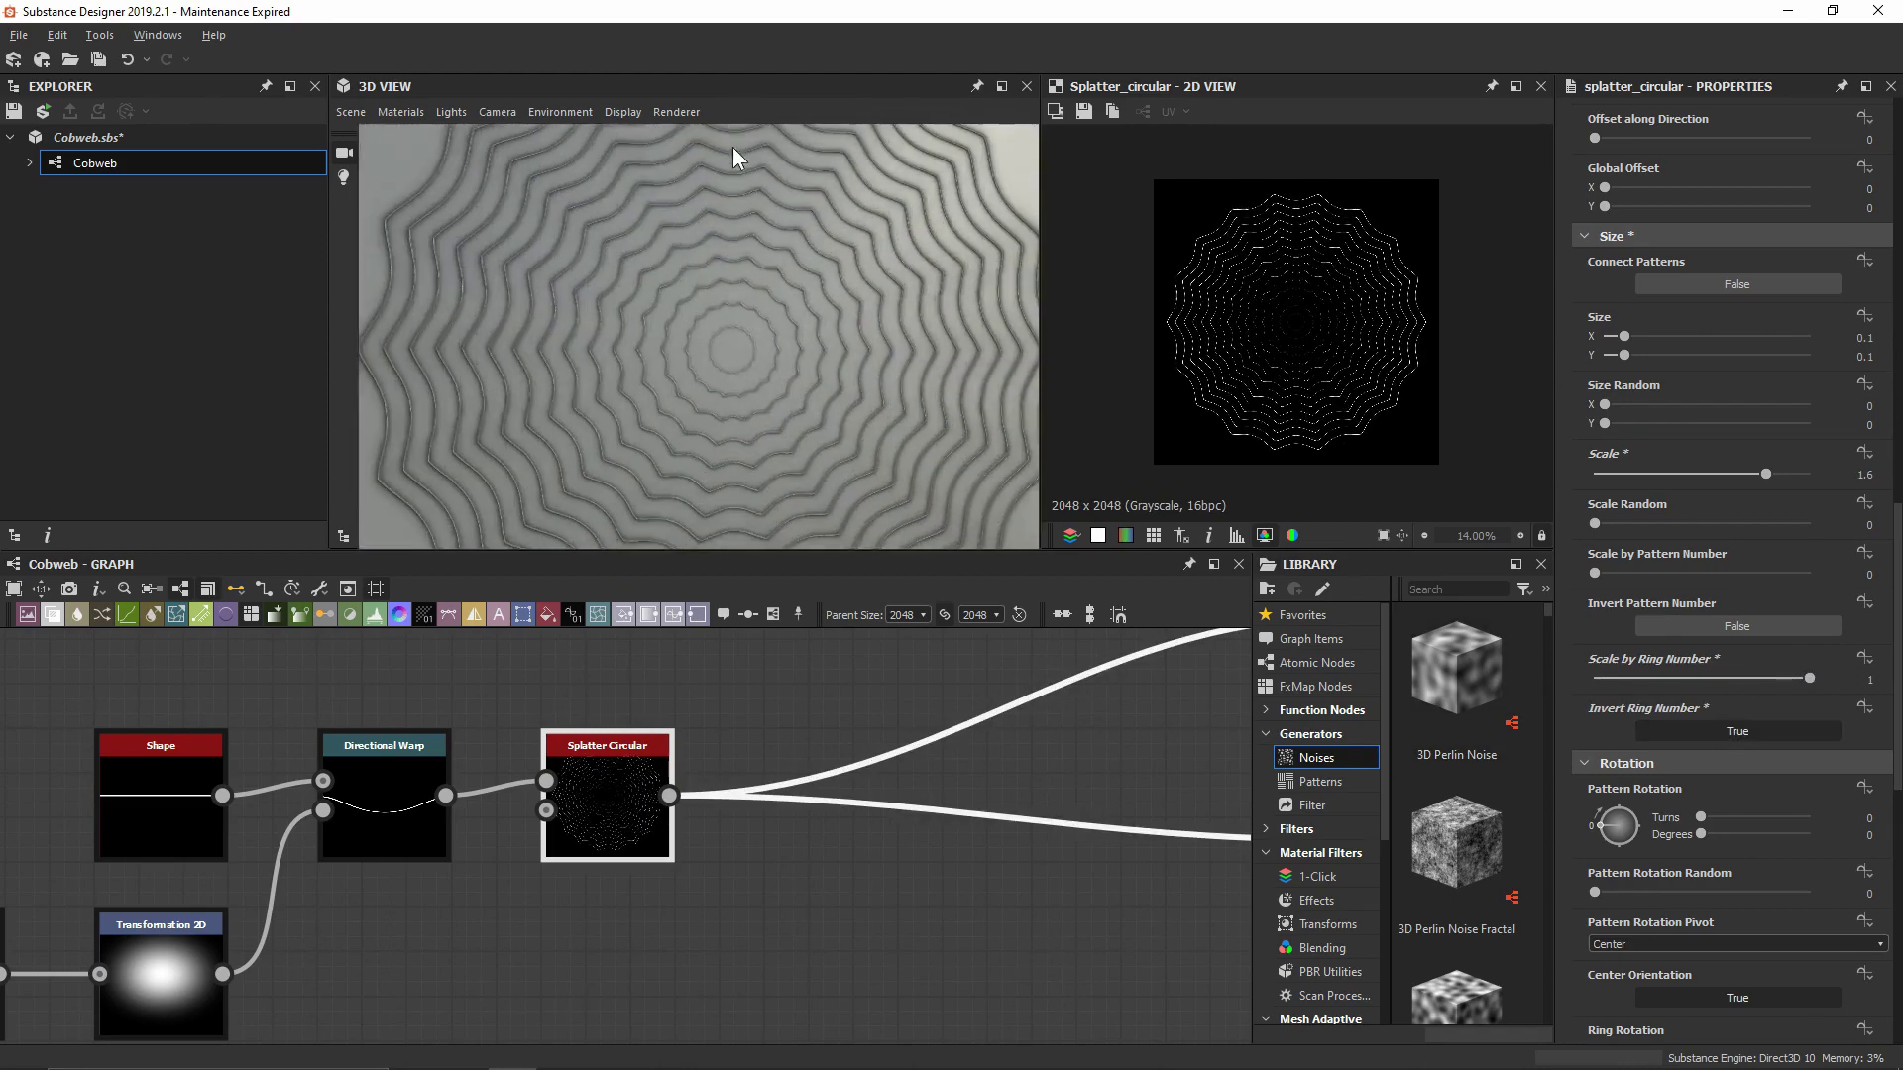
pyautogui.moveTo(716, 347); pyautogui.dragTo(740, 129, button='right')
pyautogui.moveTo(696, 347); pyautogui.dragTo(652, 198, button='right')
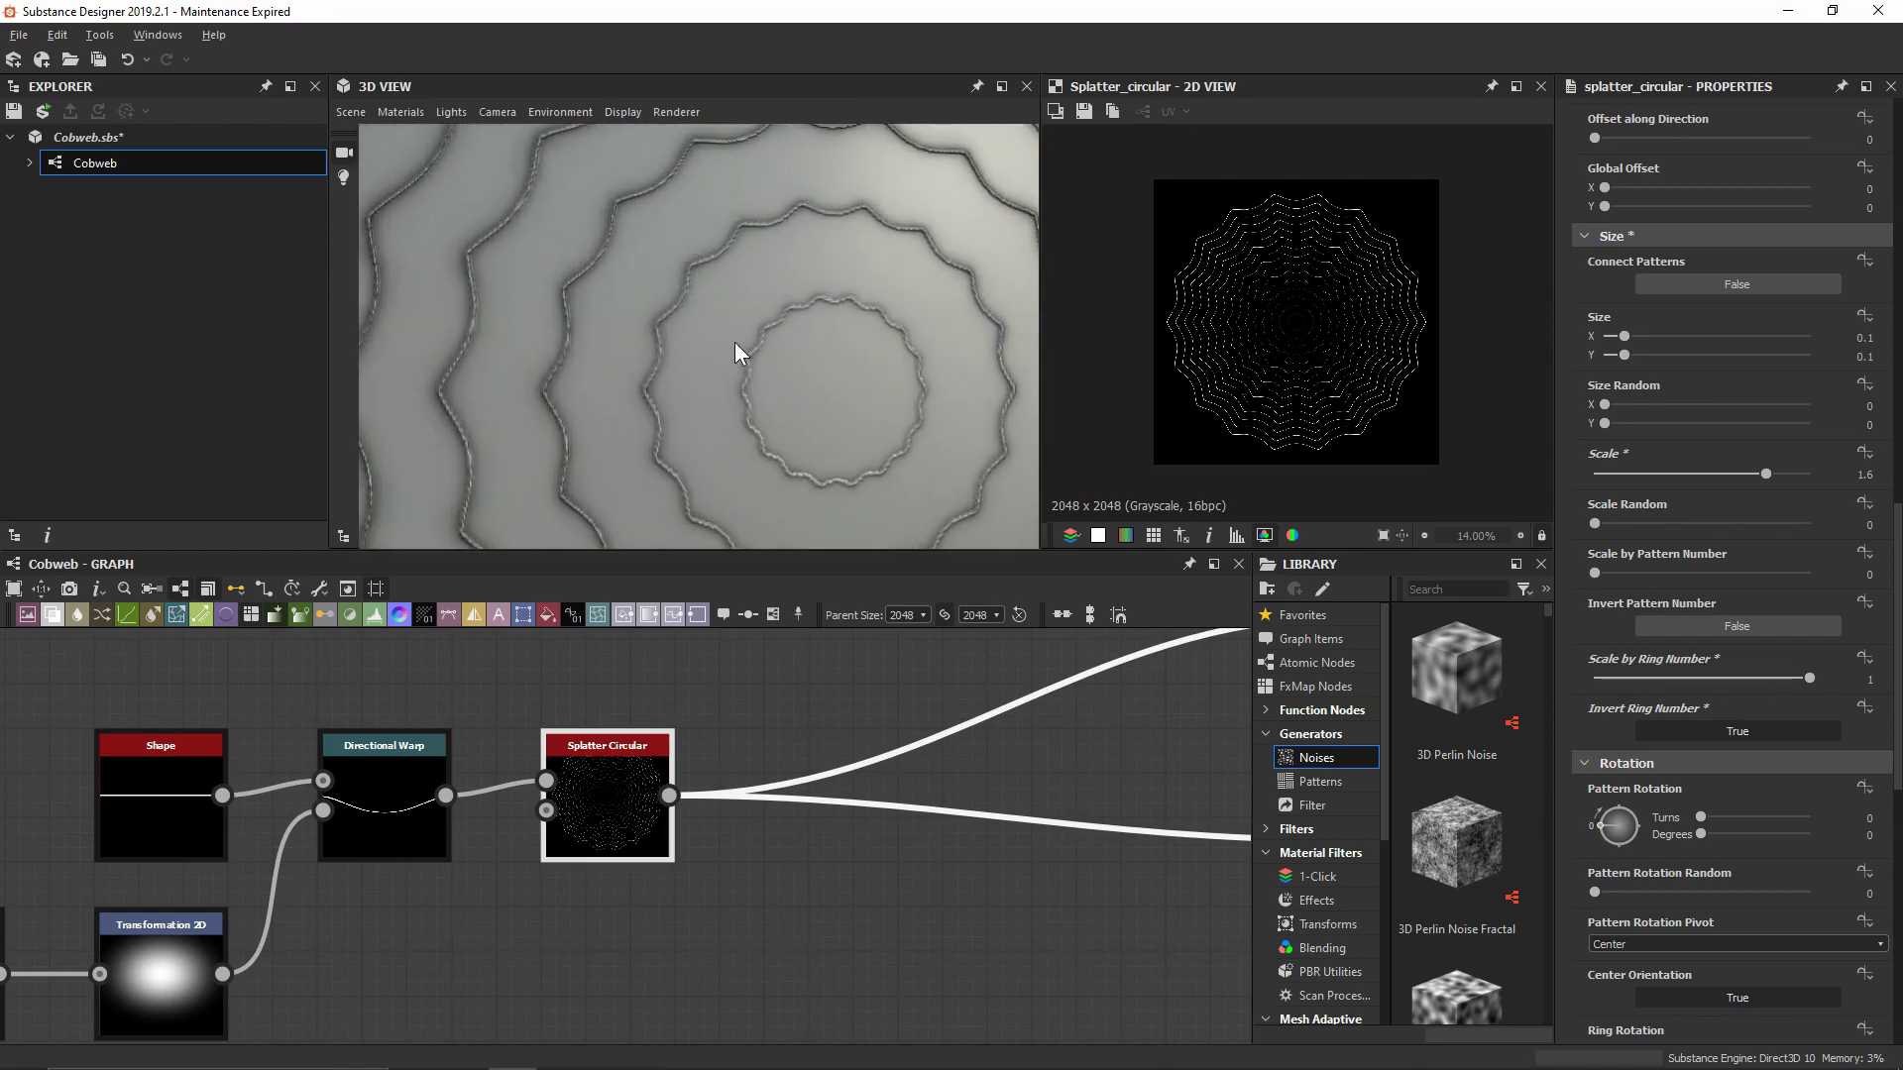
pyautogui.scroll(-8, 913, 438)
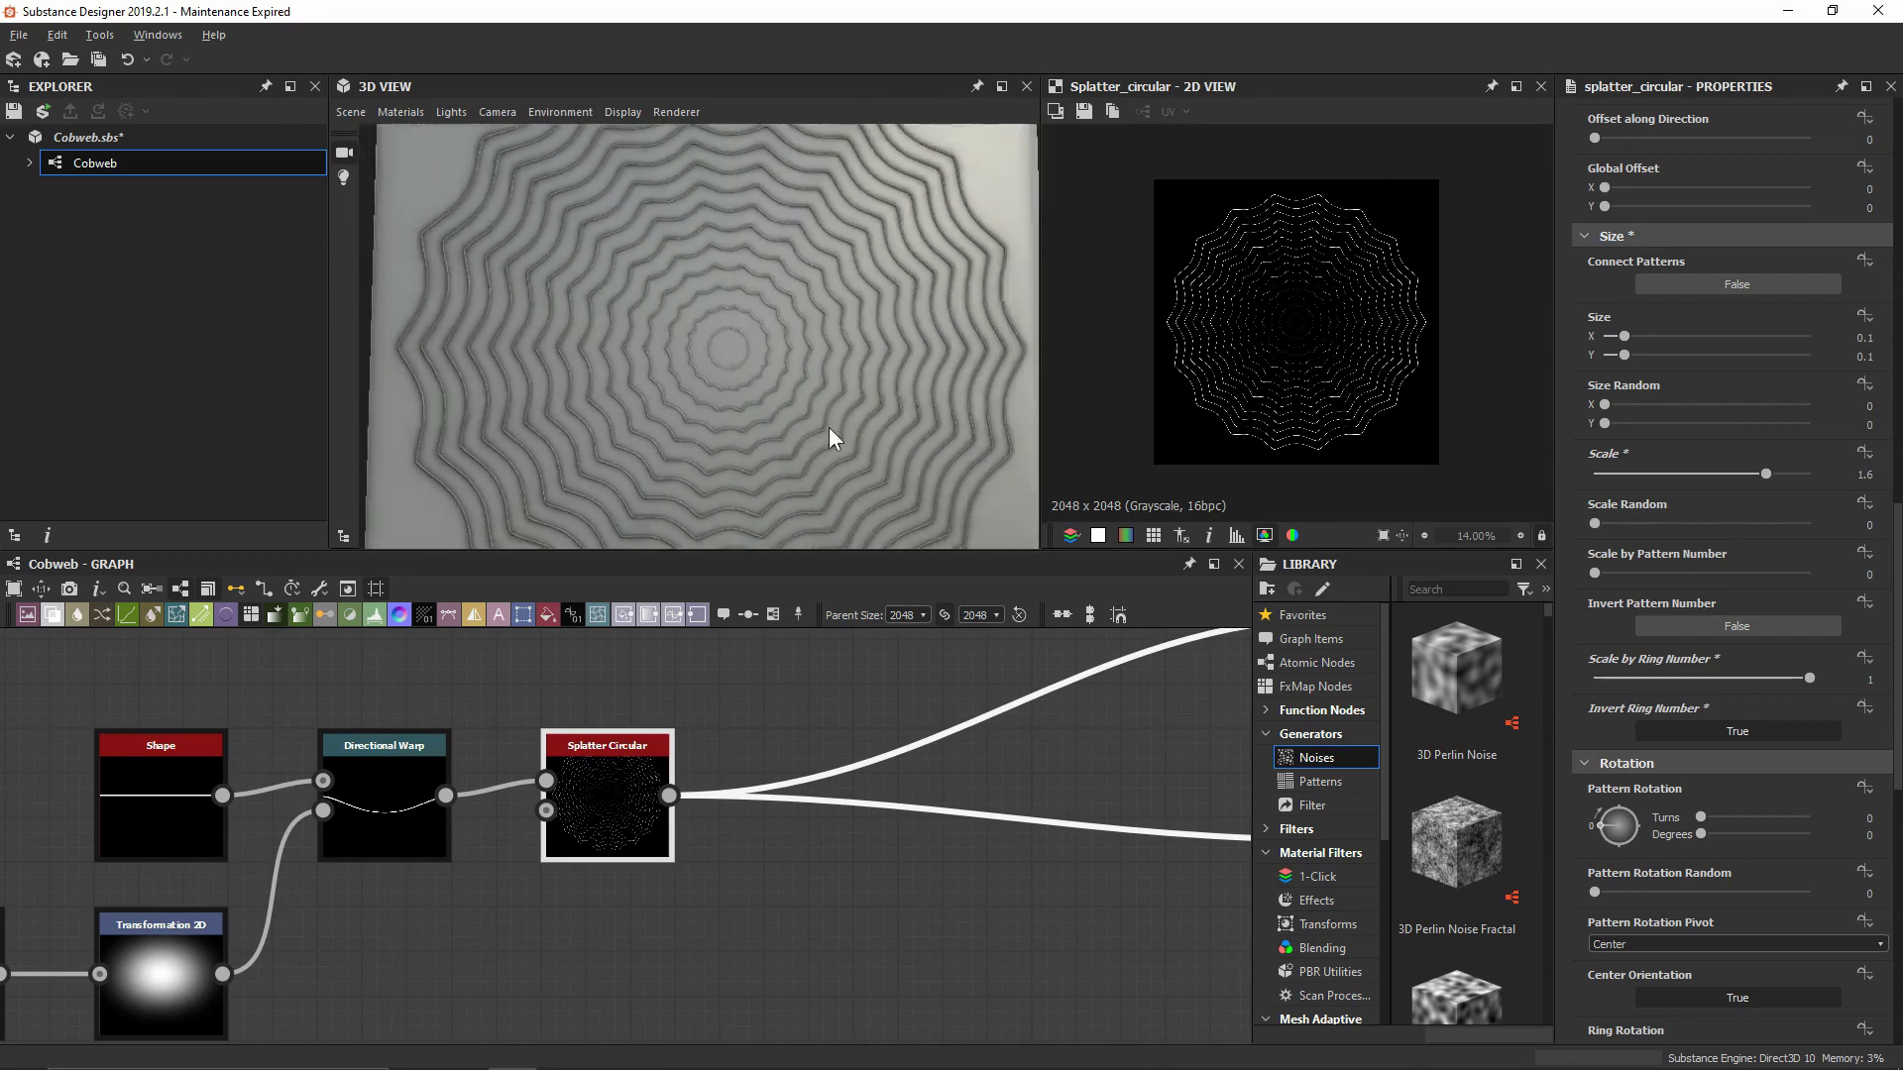
pyautogui.moveTo(803, 342); pyautogui.dragTo(828, 420, button='right')
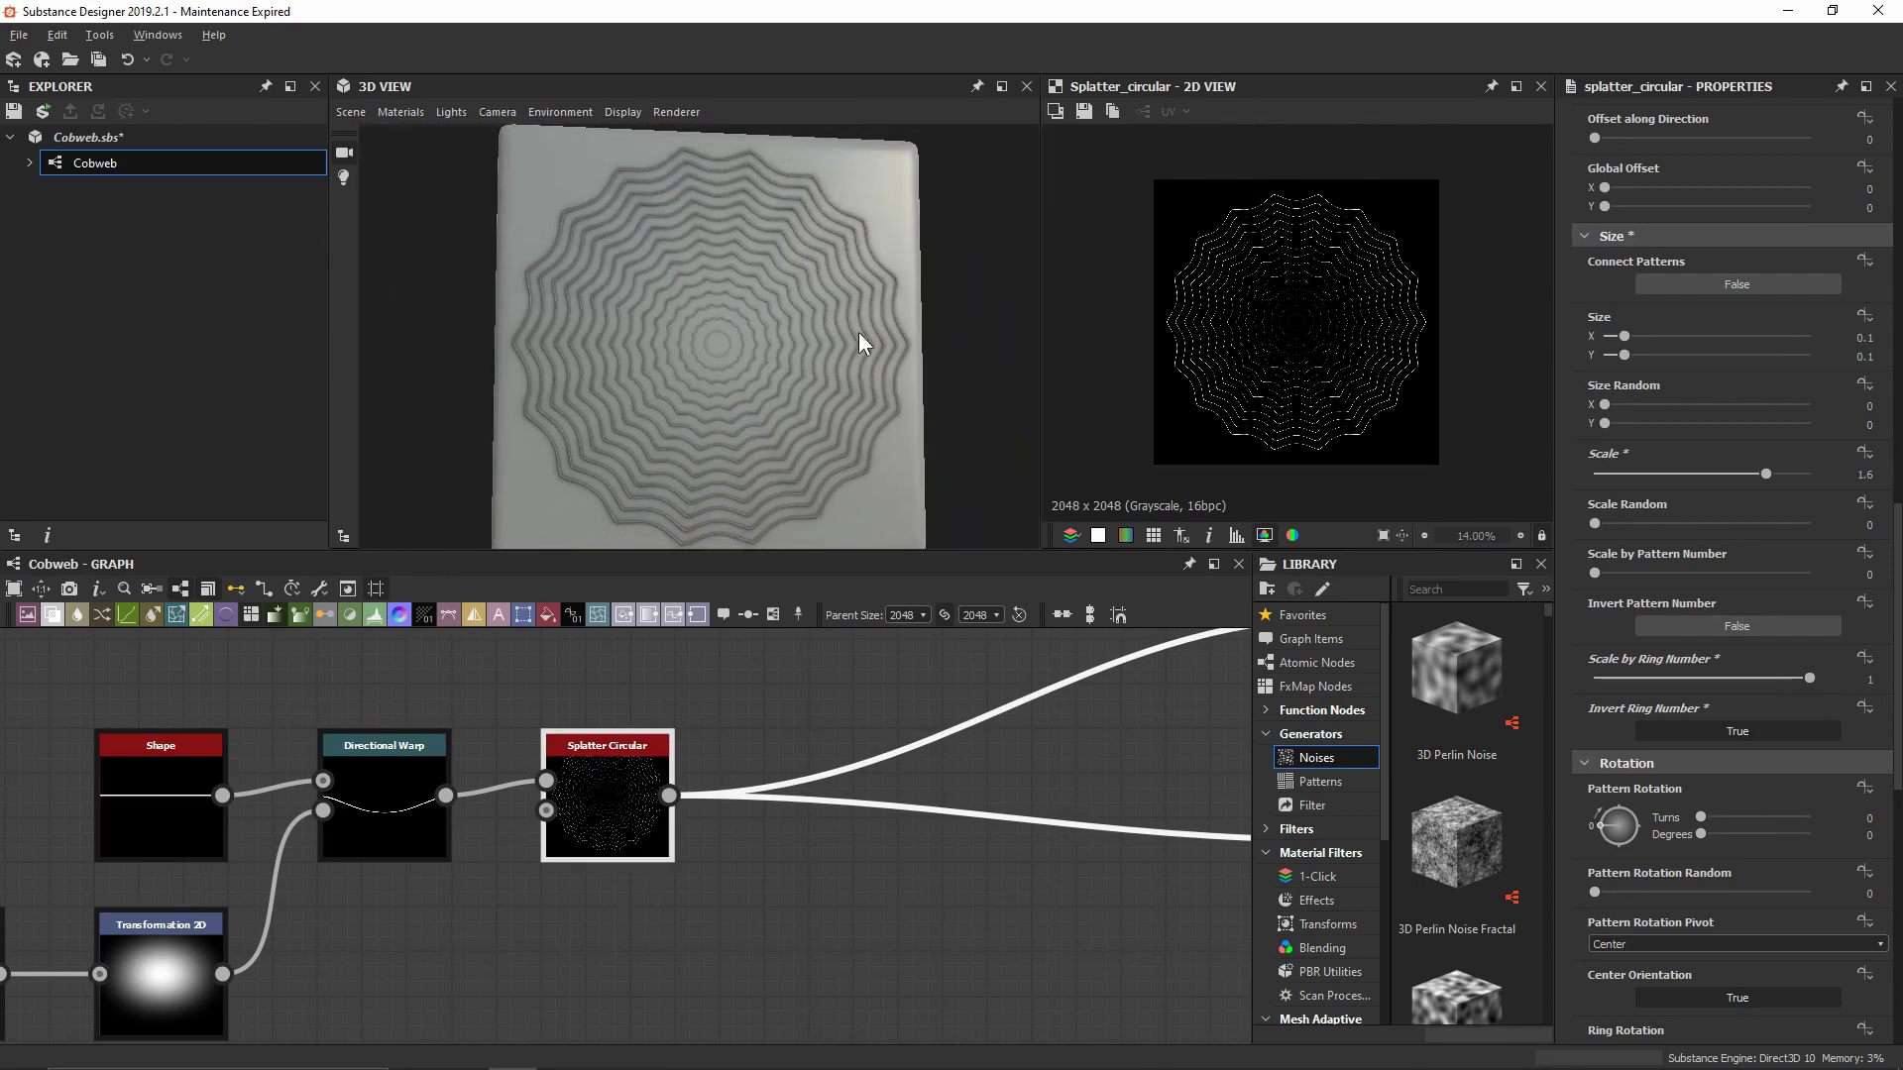
pyautogui.moveTo(859, 331); pyautogui.dragTo(835, 383)
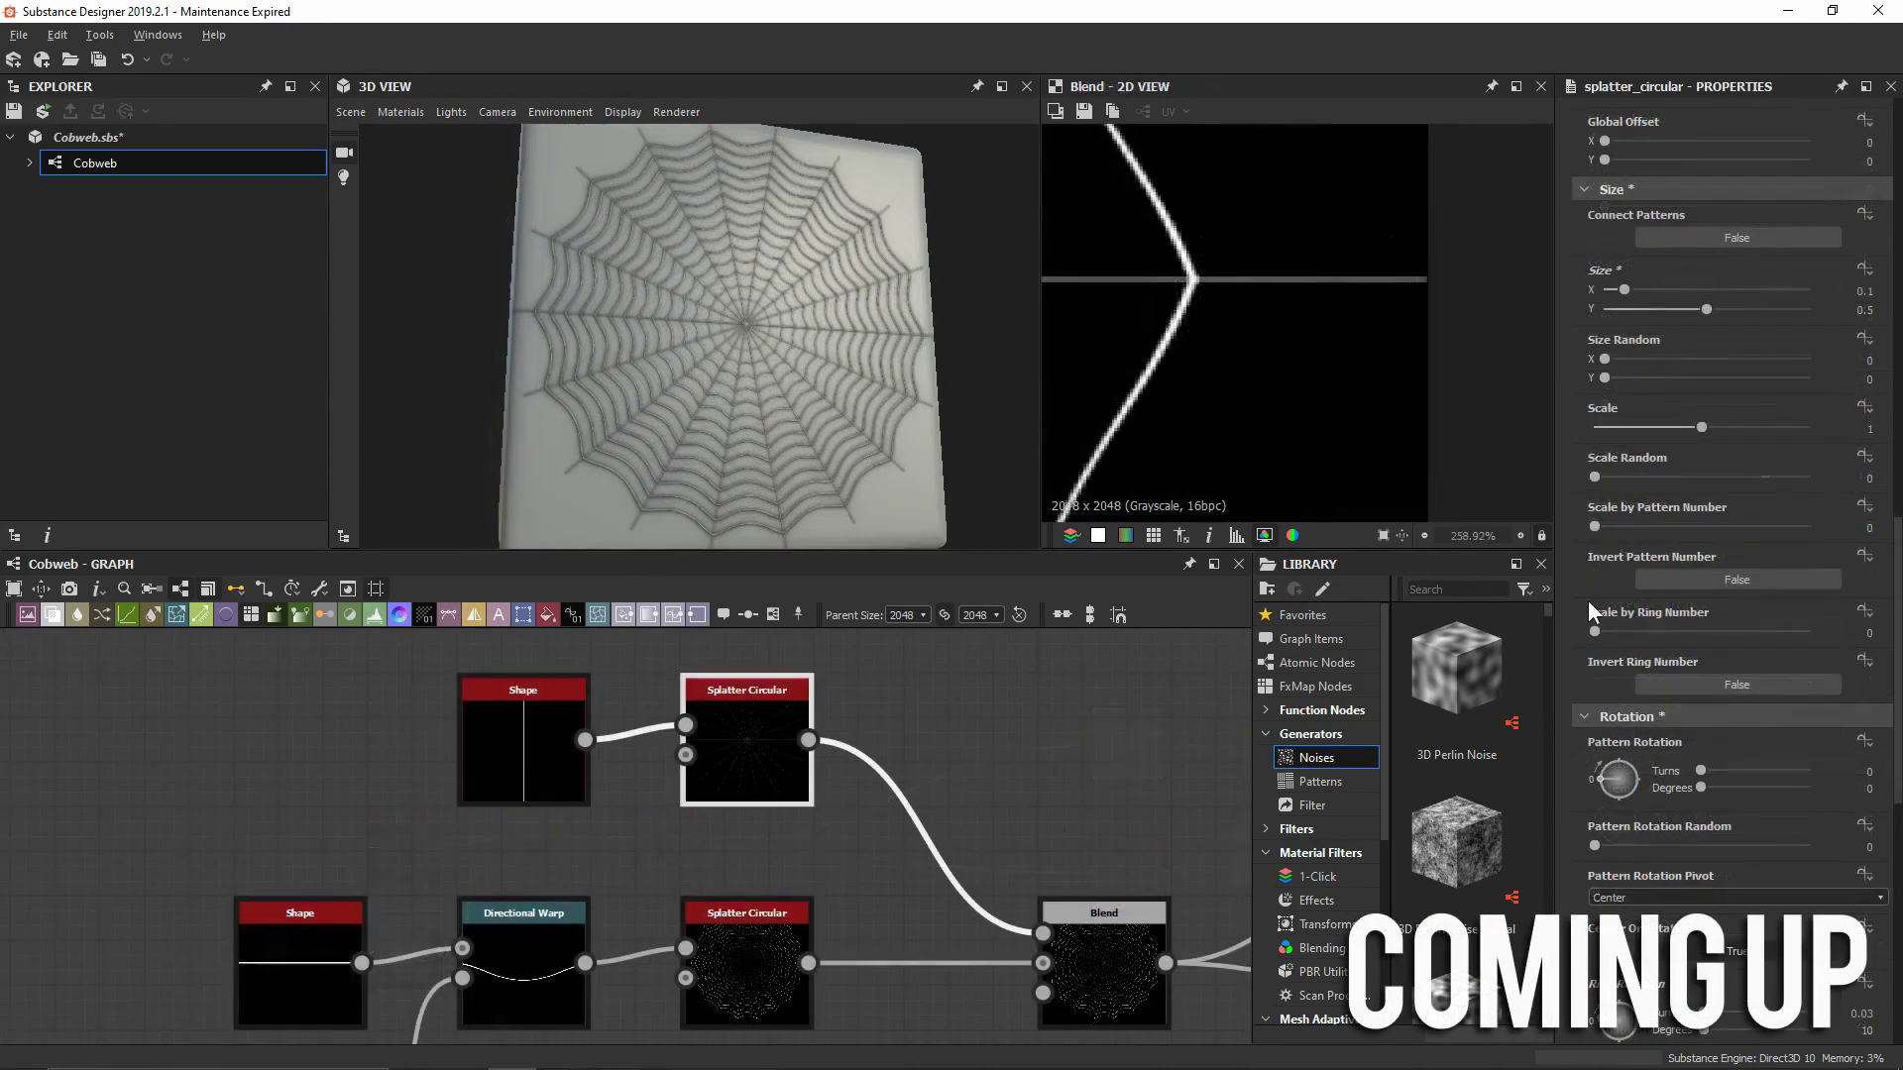
# Set the Y size of the Splatter Circular fed by the vertical line to 0.45
pyautogui.click(1703, 309)
pyautogui.write('0.45')
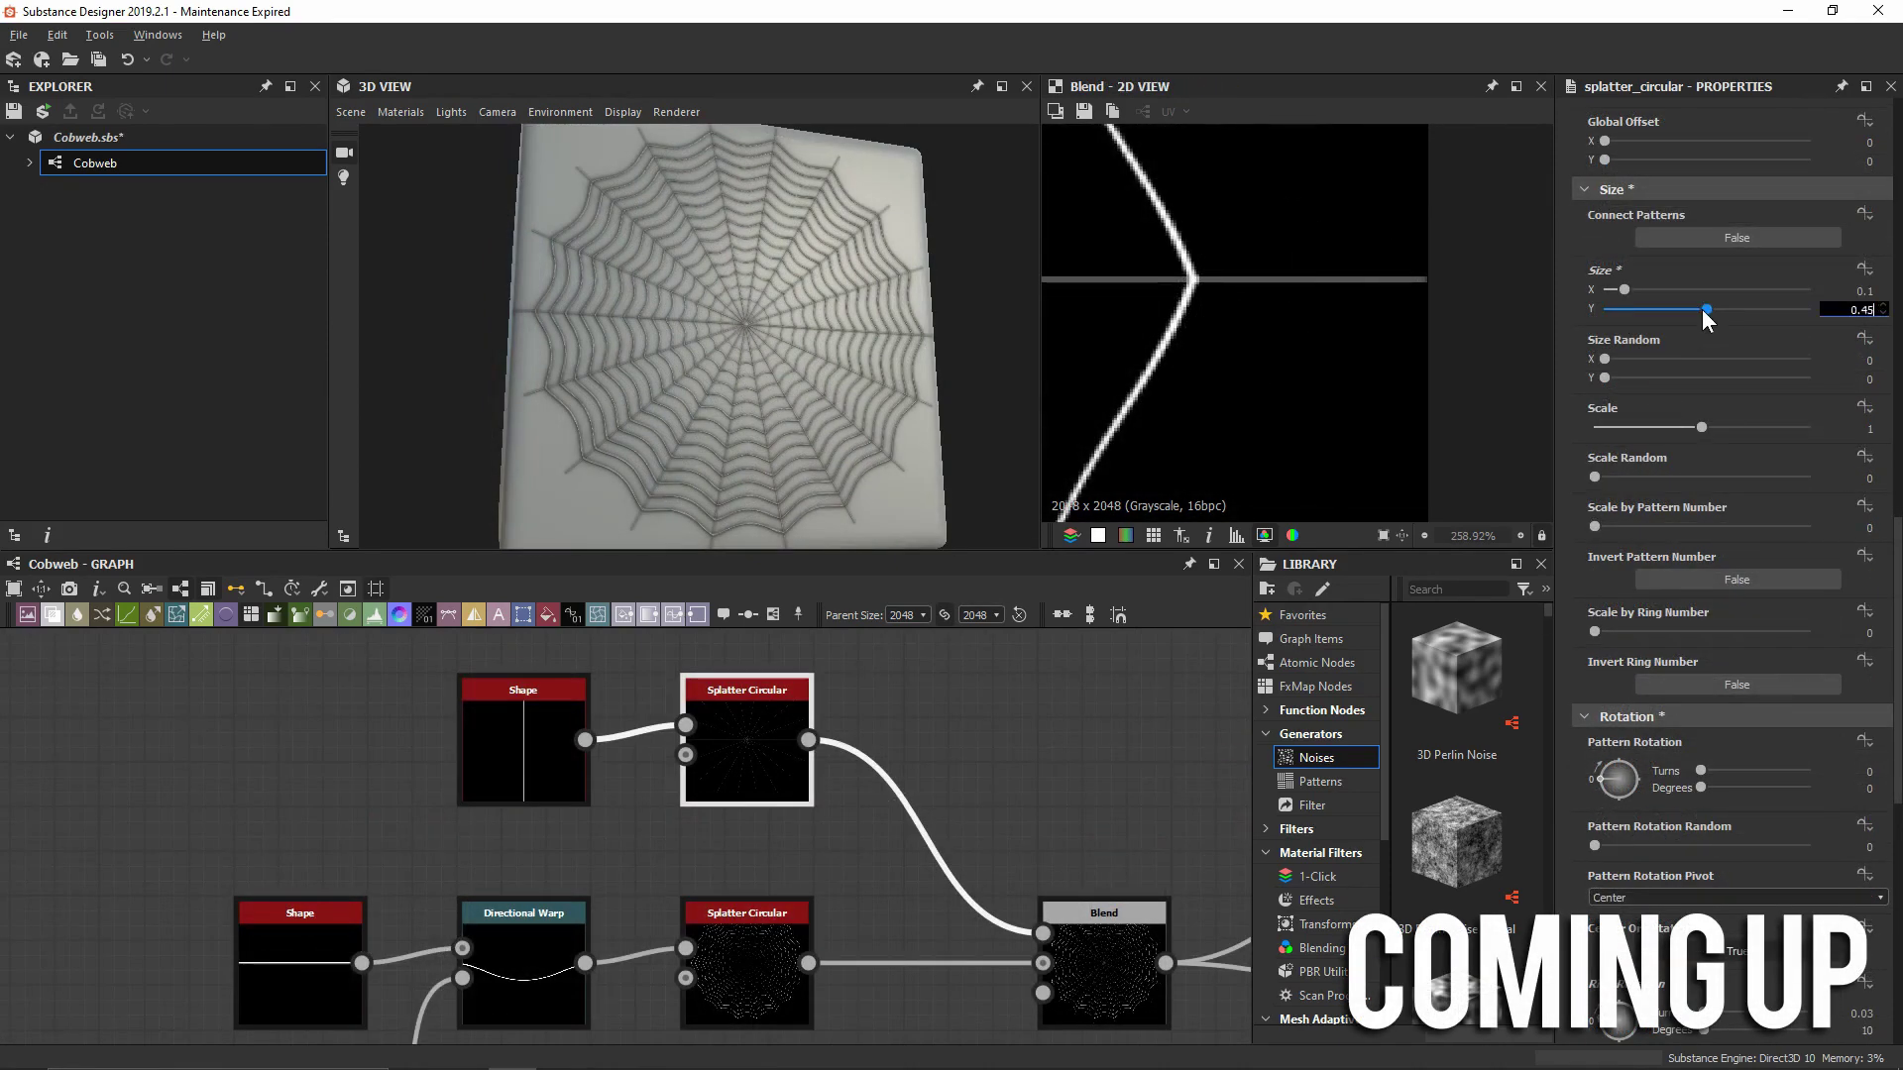
pyautogui.press('Return')
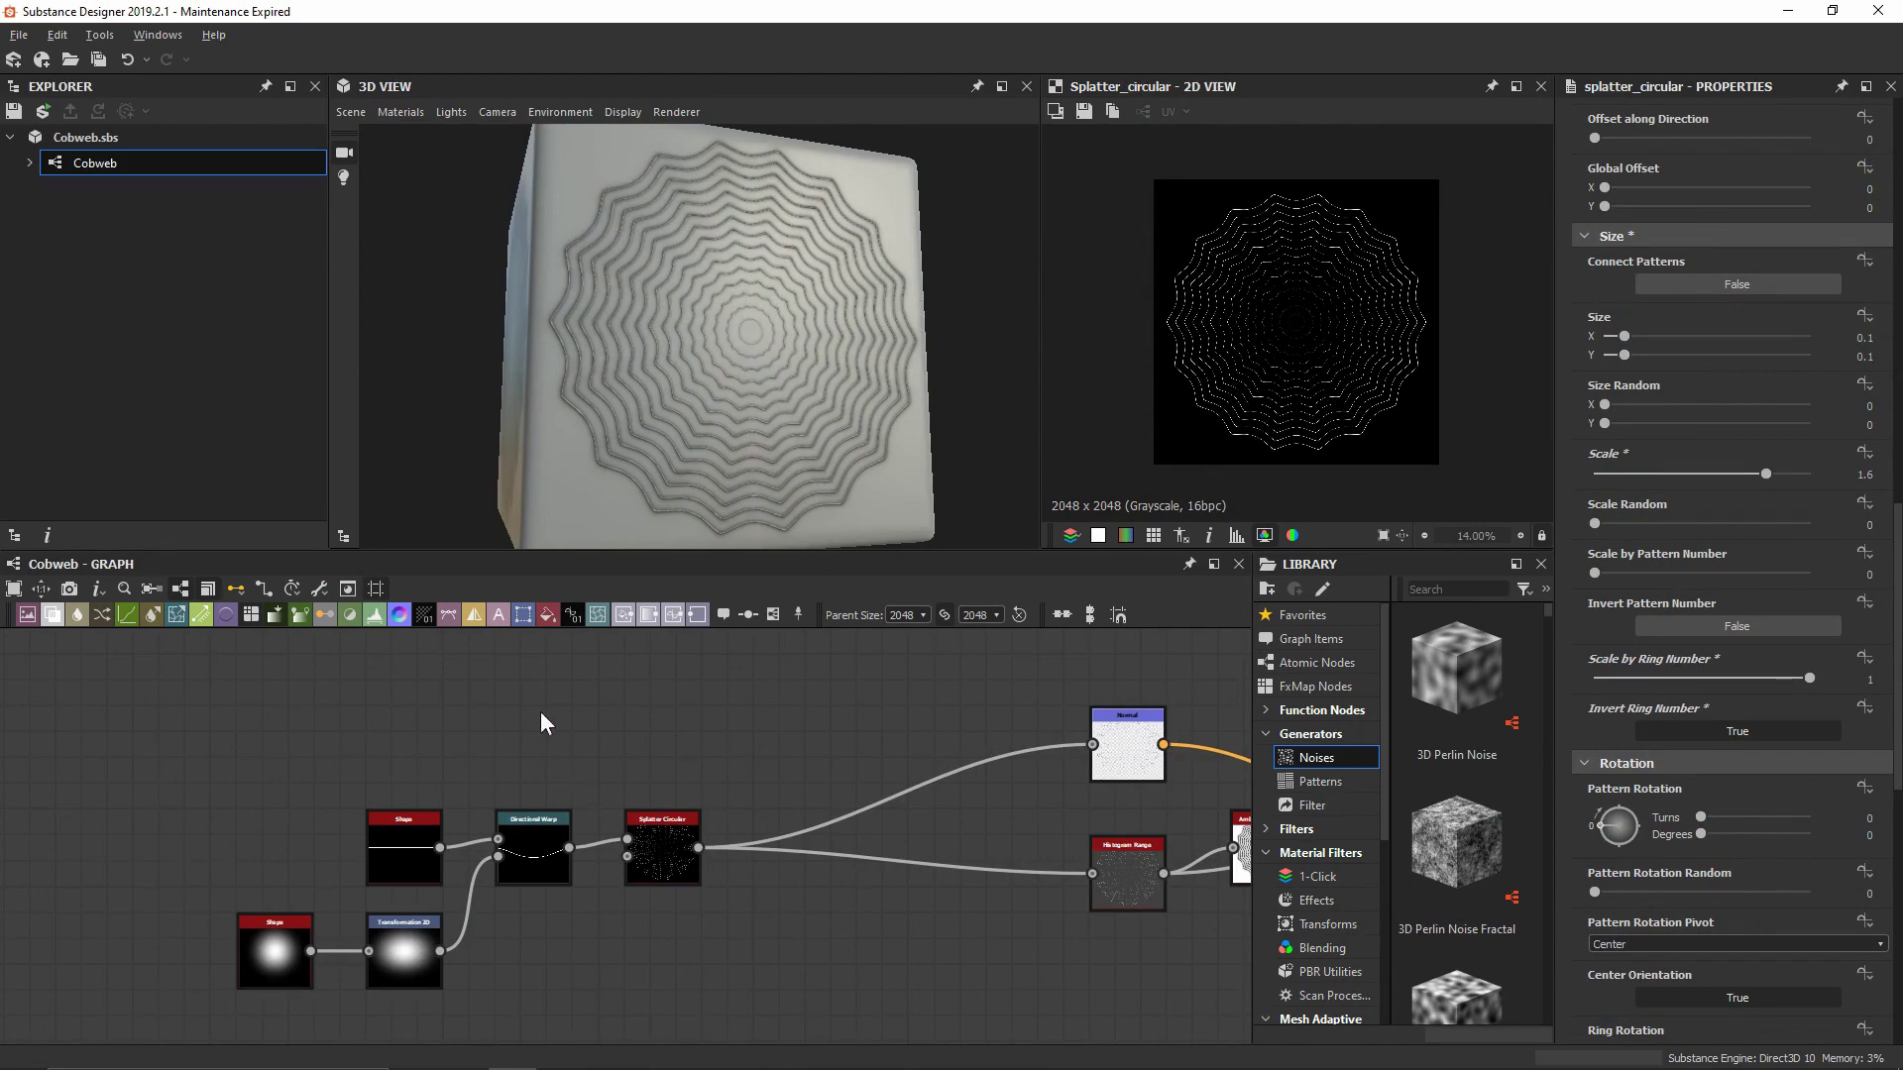
# Add a new Shape node in the empty graph area above the Directional Warp
pyautogui.press('space')
pyautogui.write('sha')
pyautogui.press('Down')
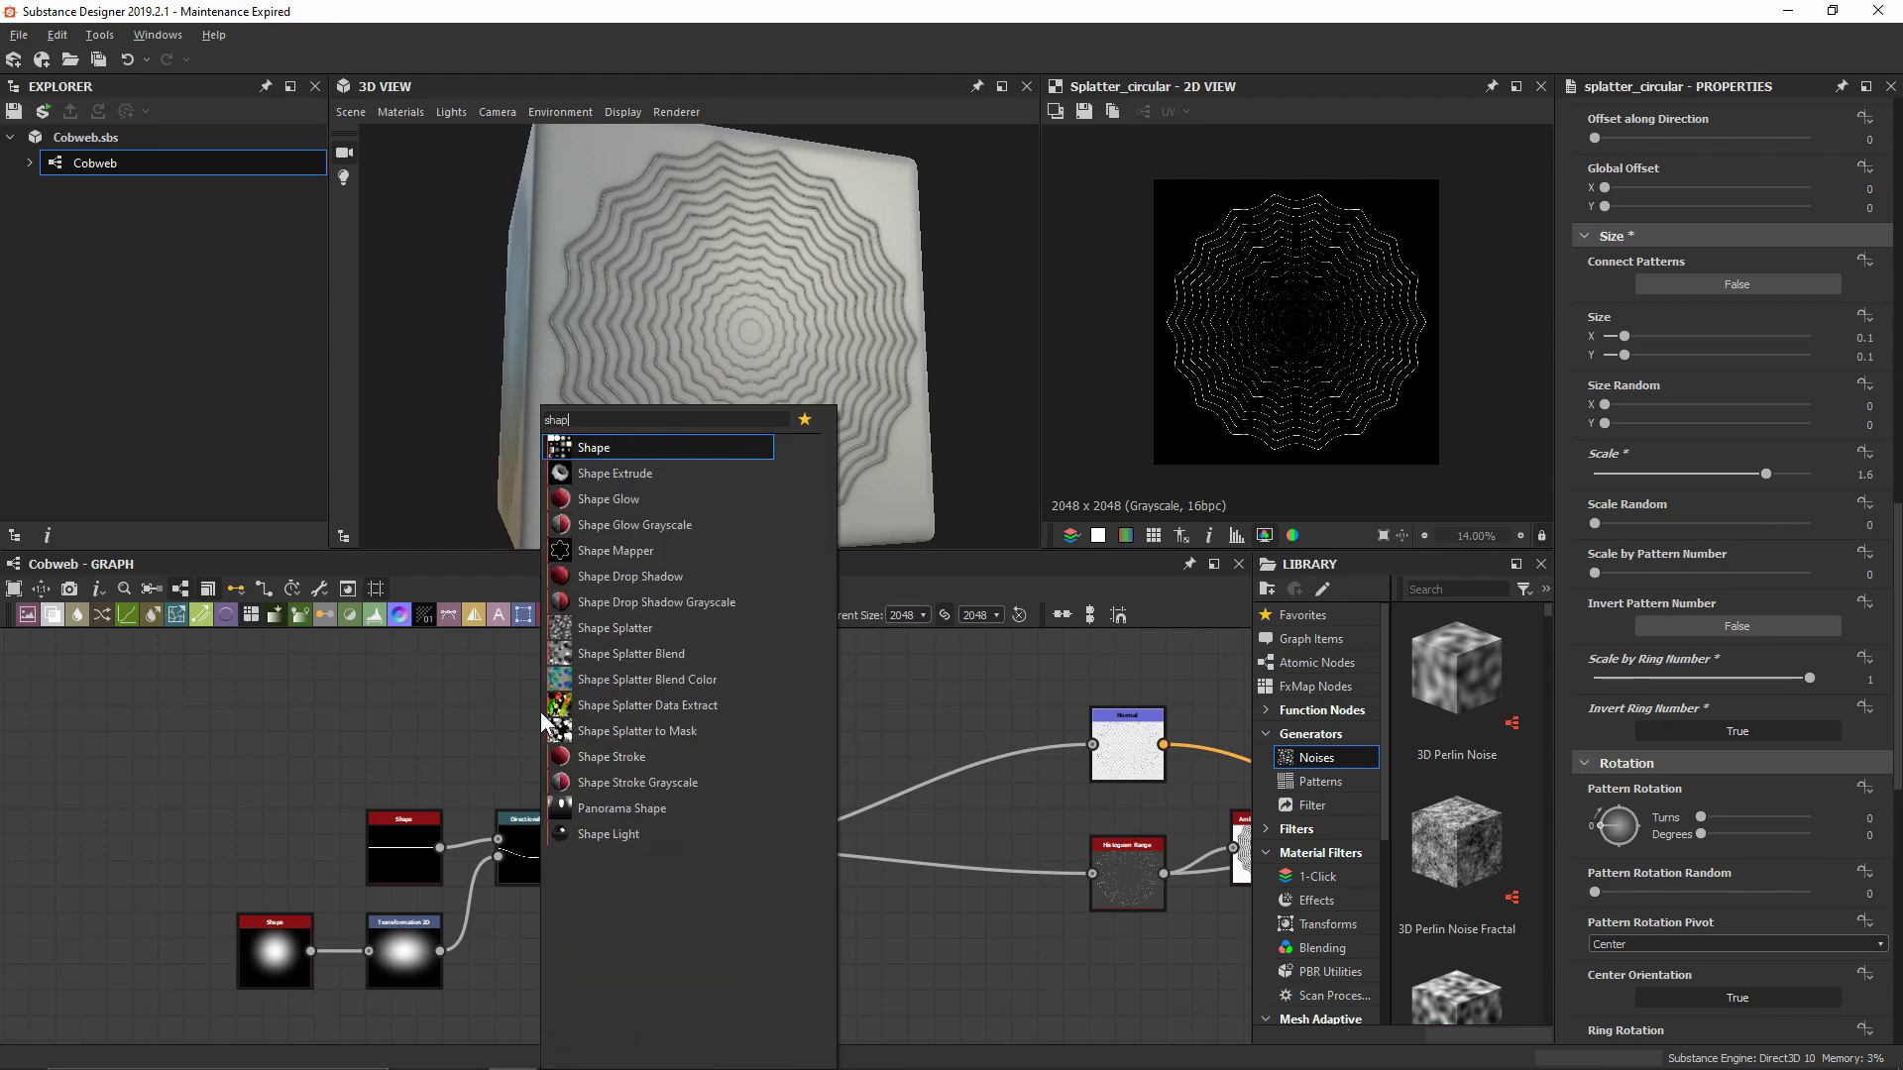
pyautogui.press('Return')
pyautogui.scroll(3, 539, 712)
pyautogui.moveTo(540, 712); pyautogui.dragTo(534, 734, button='middle')
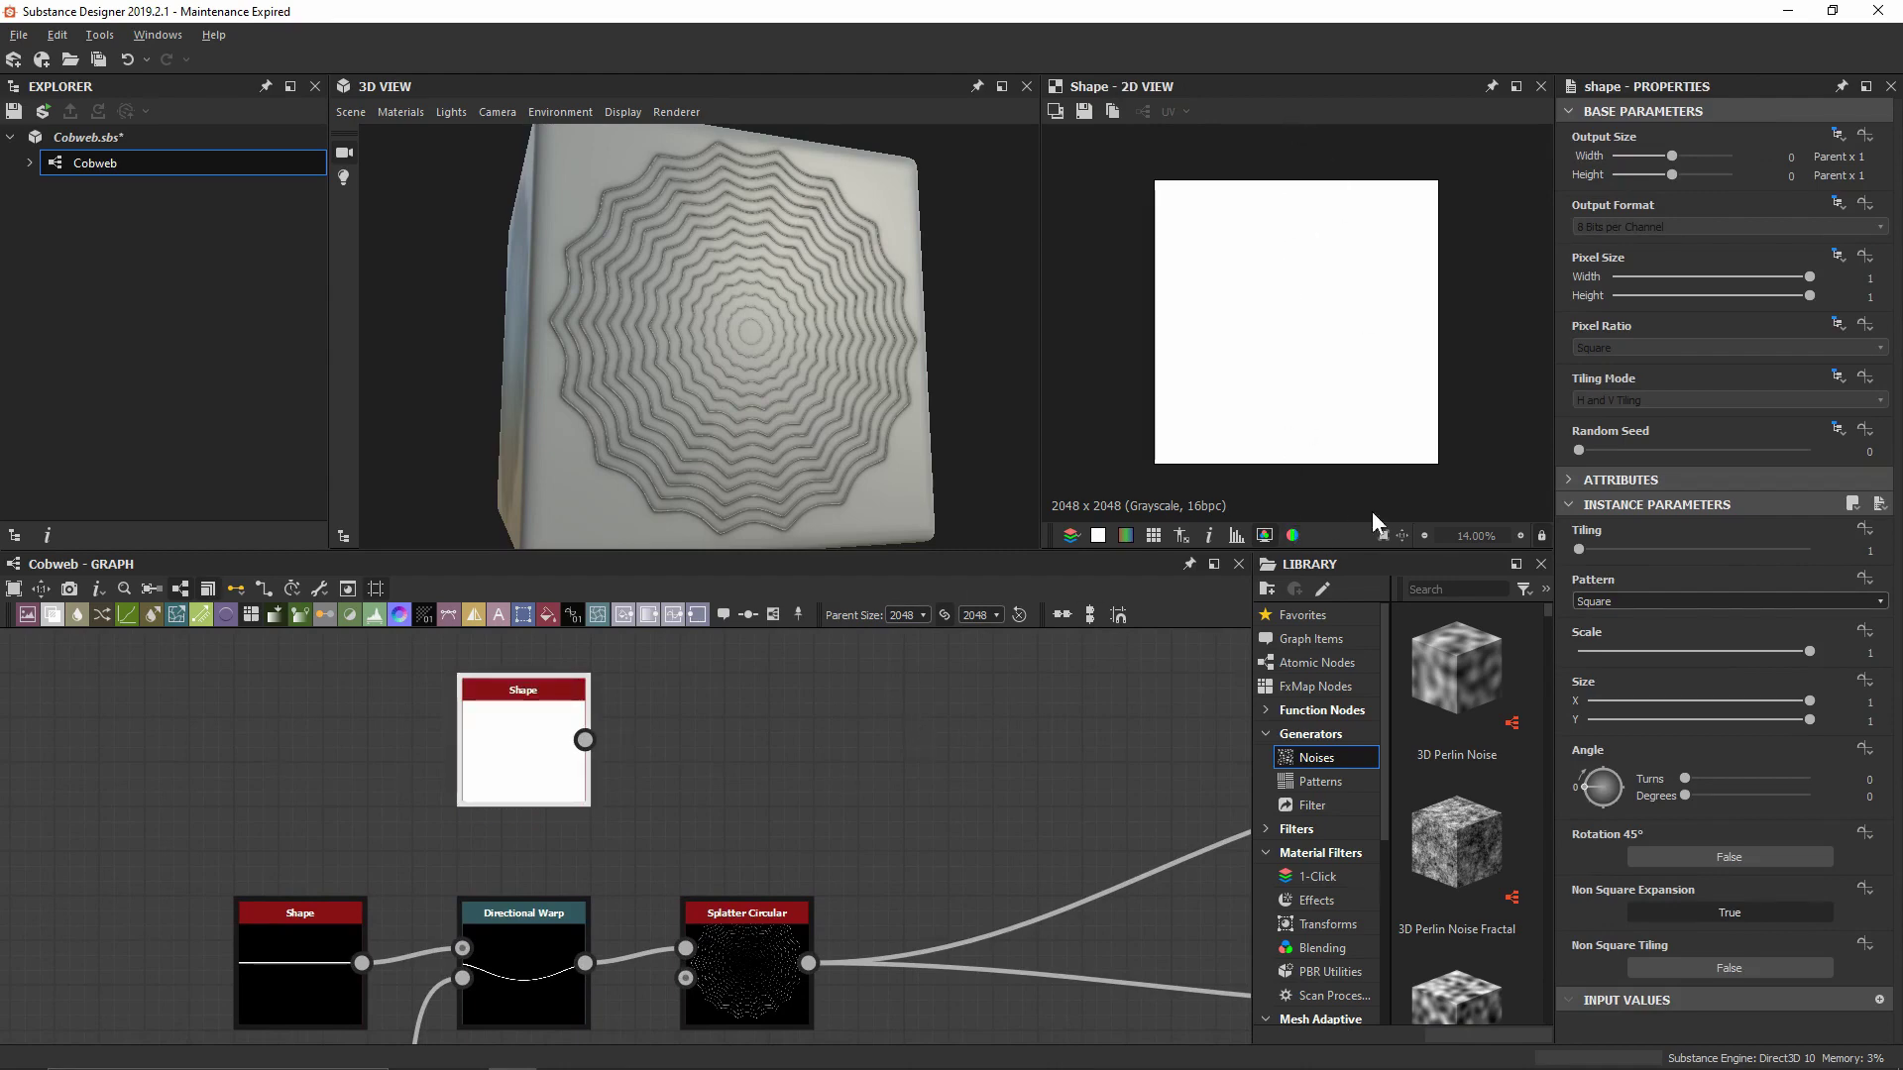
# Set the new Shape's X size to 0.0025 to make a thin vertical line, and inspect it in the 2D view
pyautogui.click(1795, 699)
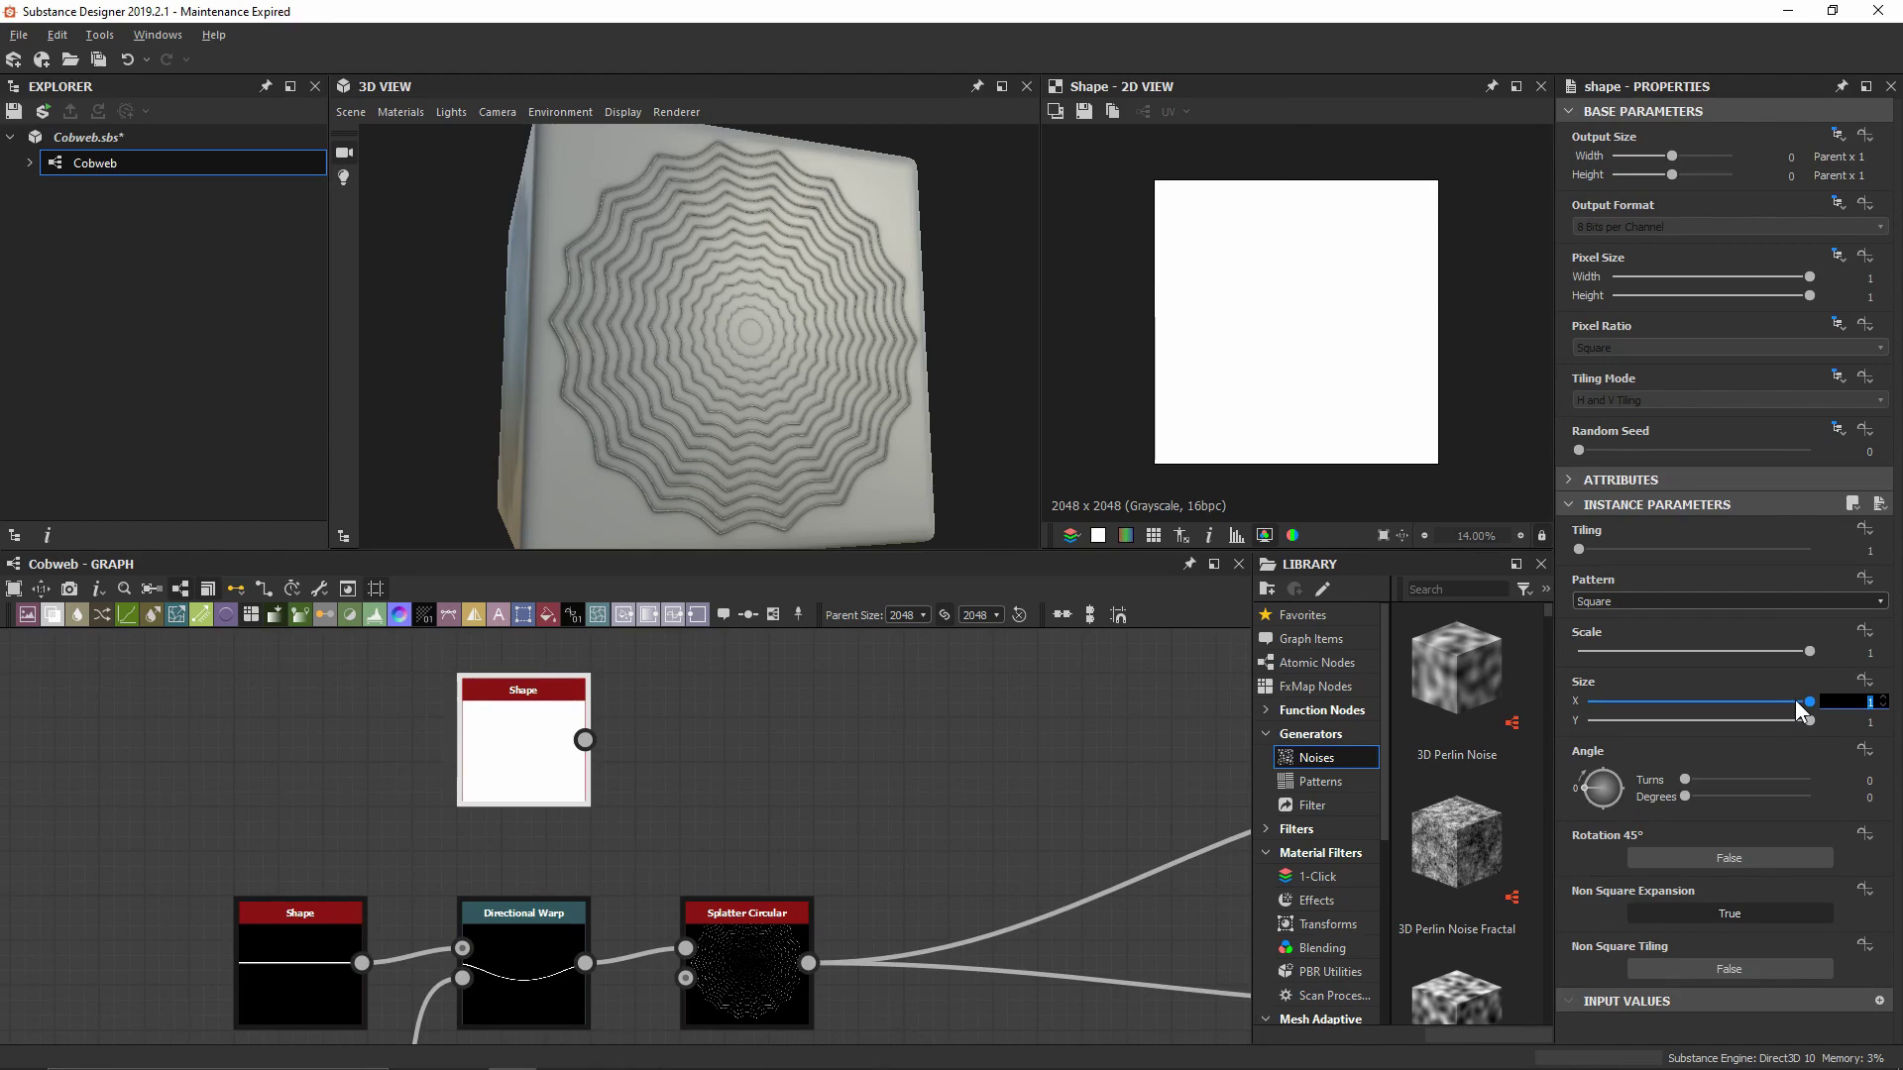
pyautogui.write('0.0025')
pyautogui.press('Return')
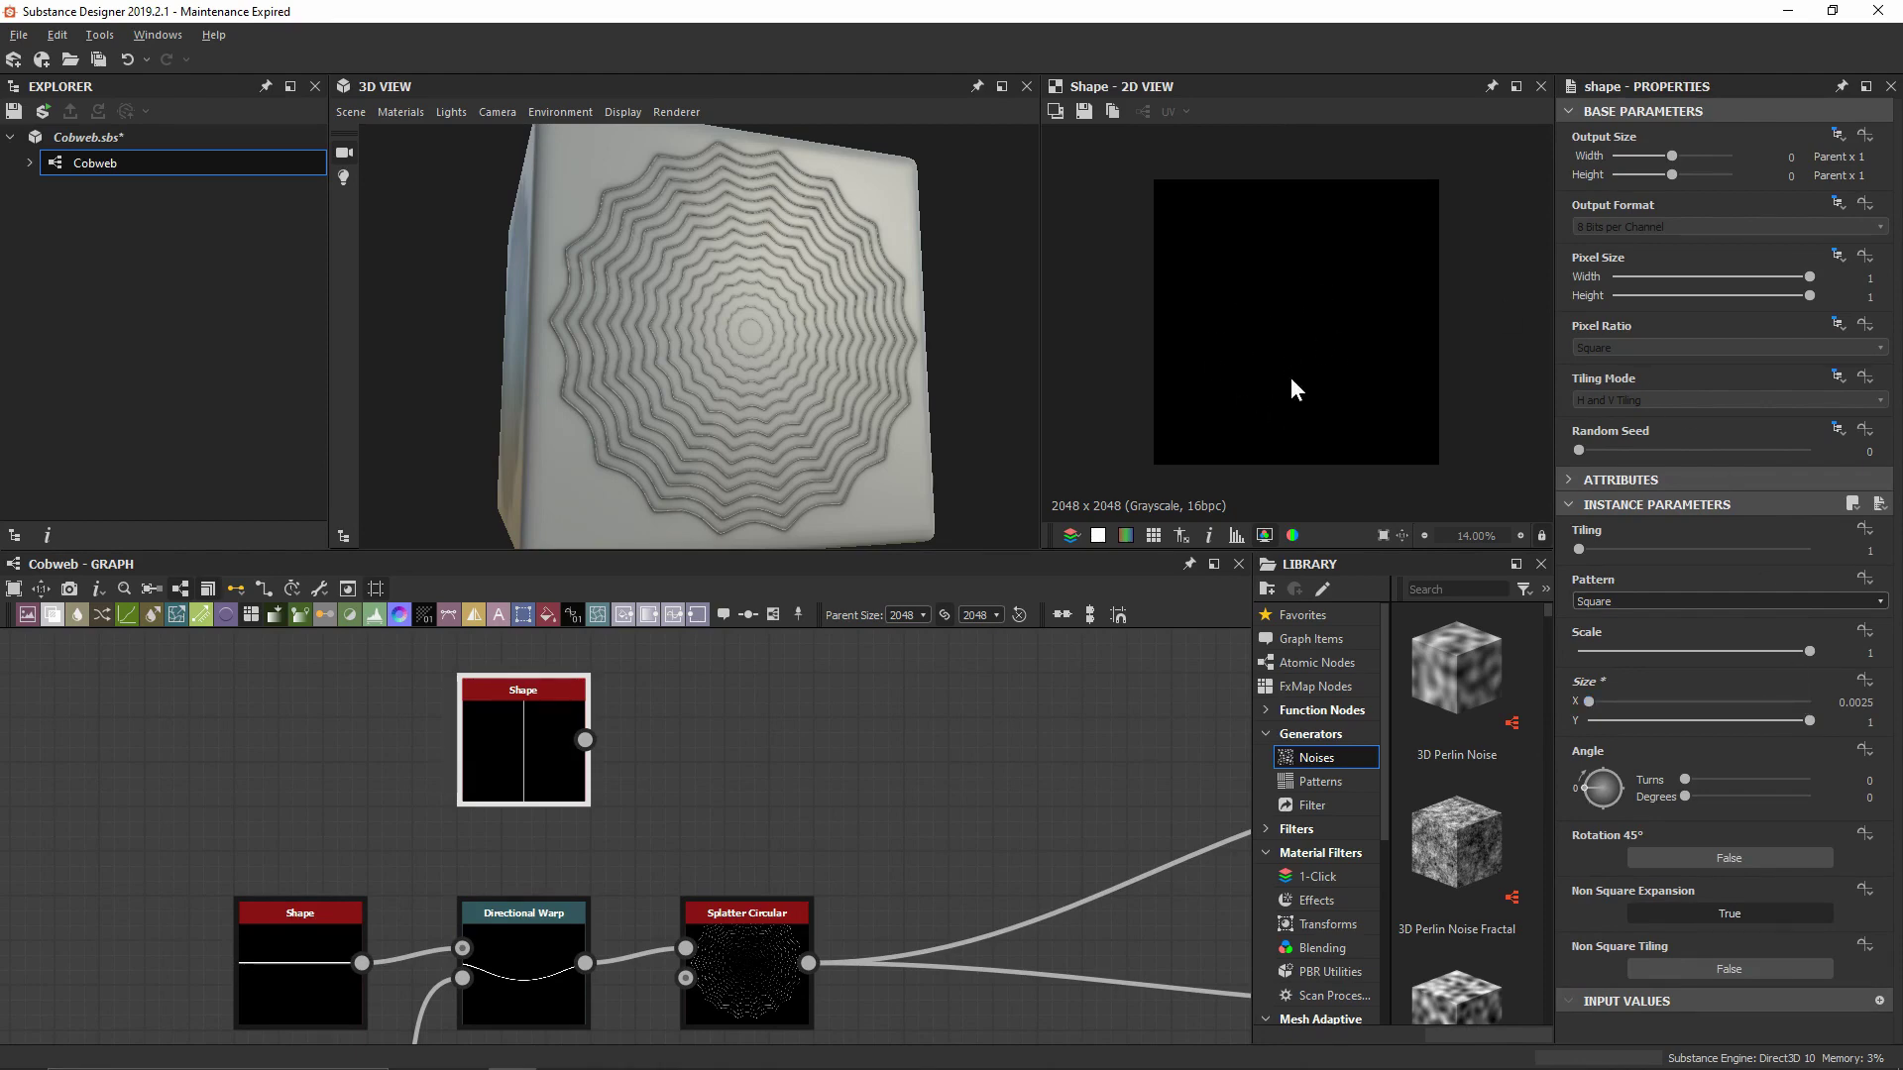
pyautogui.scroll(2, 1290, 378)
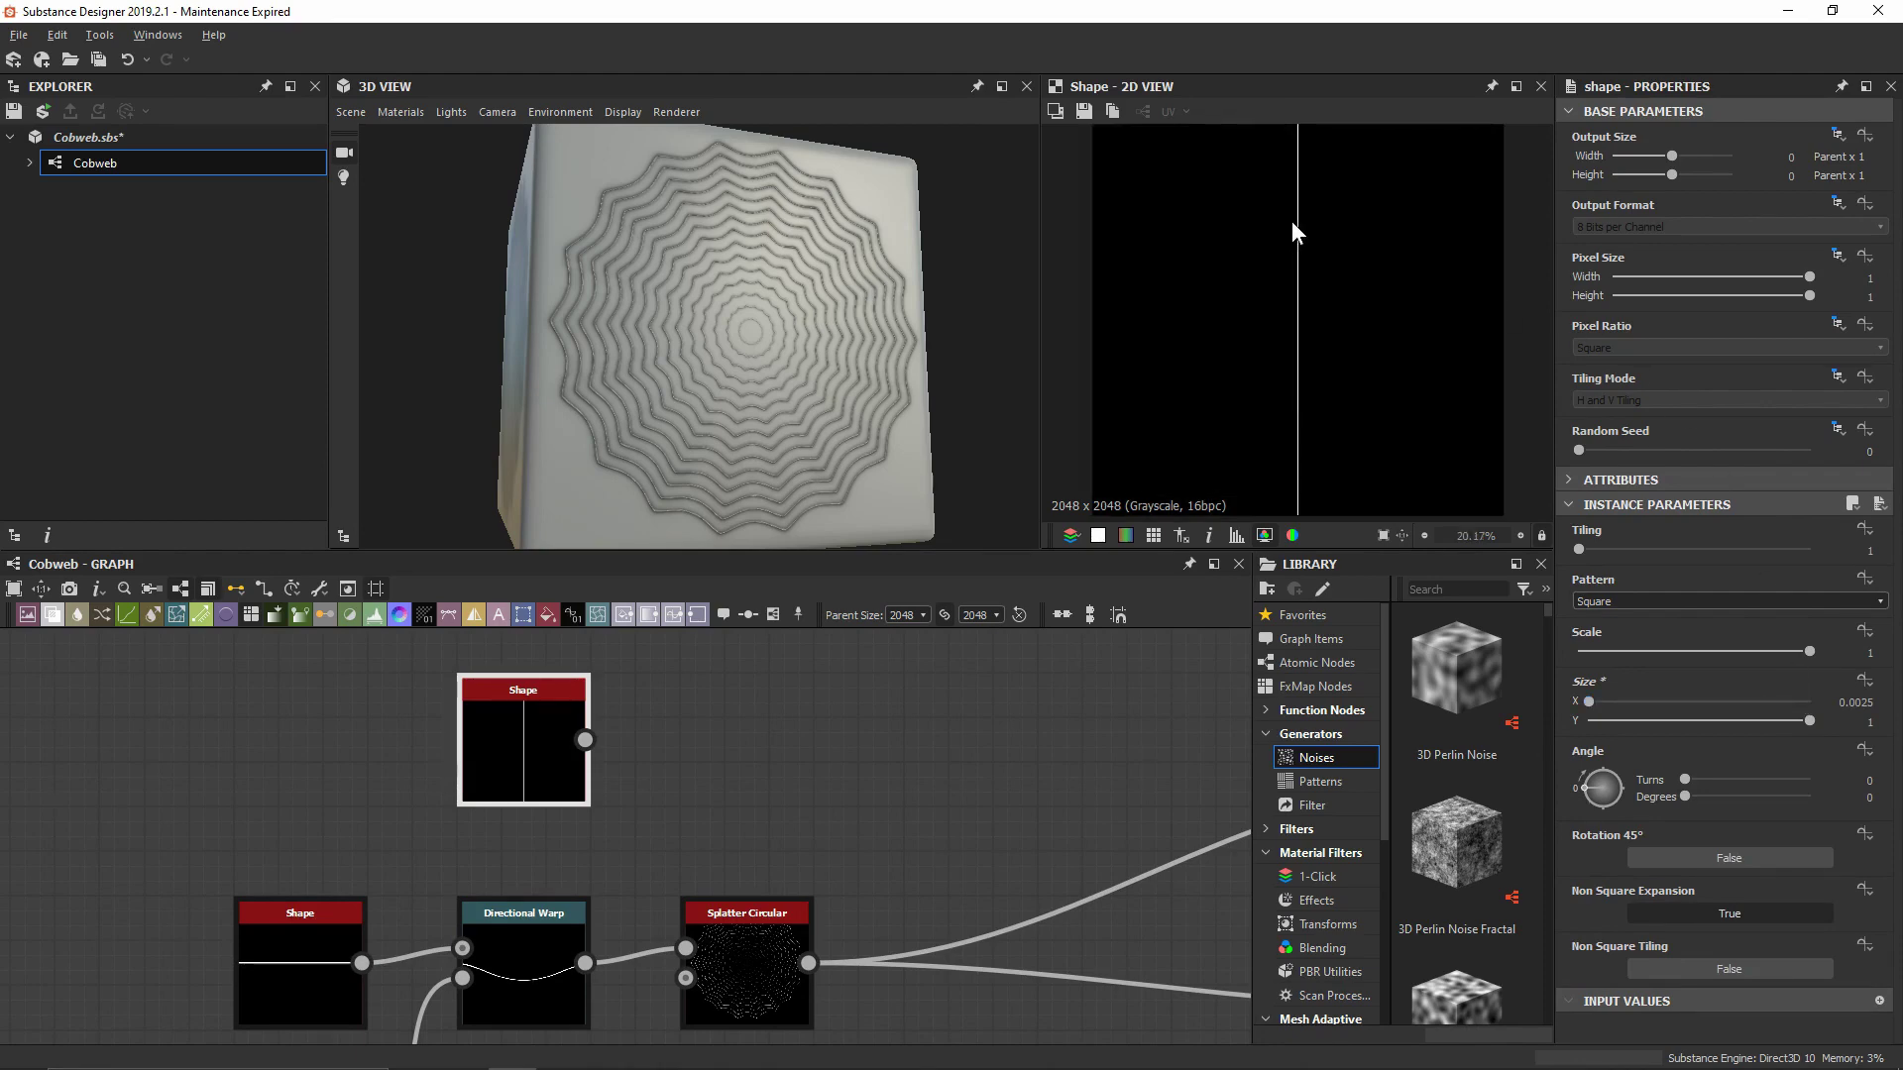
pyautogui.scroll(6, 1292, 220)
pyautogui.moveTo(1257, 170); pyautogui.dragTo(1254, 485, button='middle')
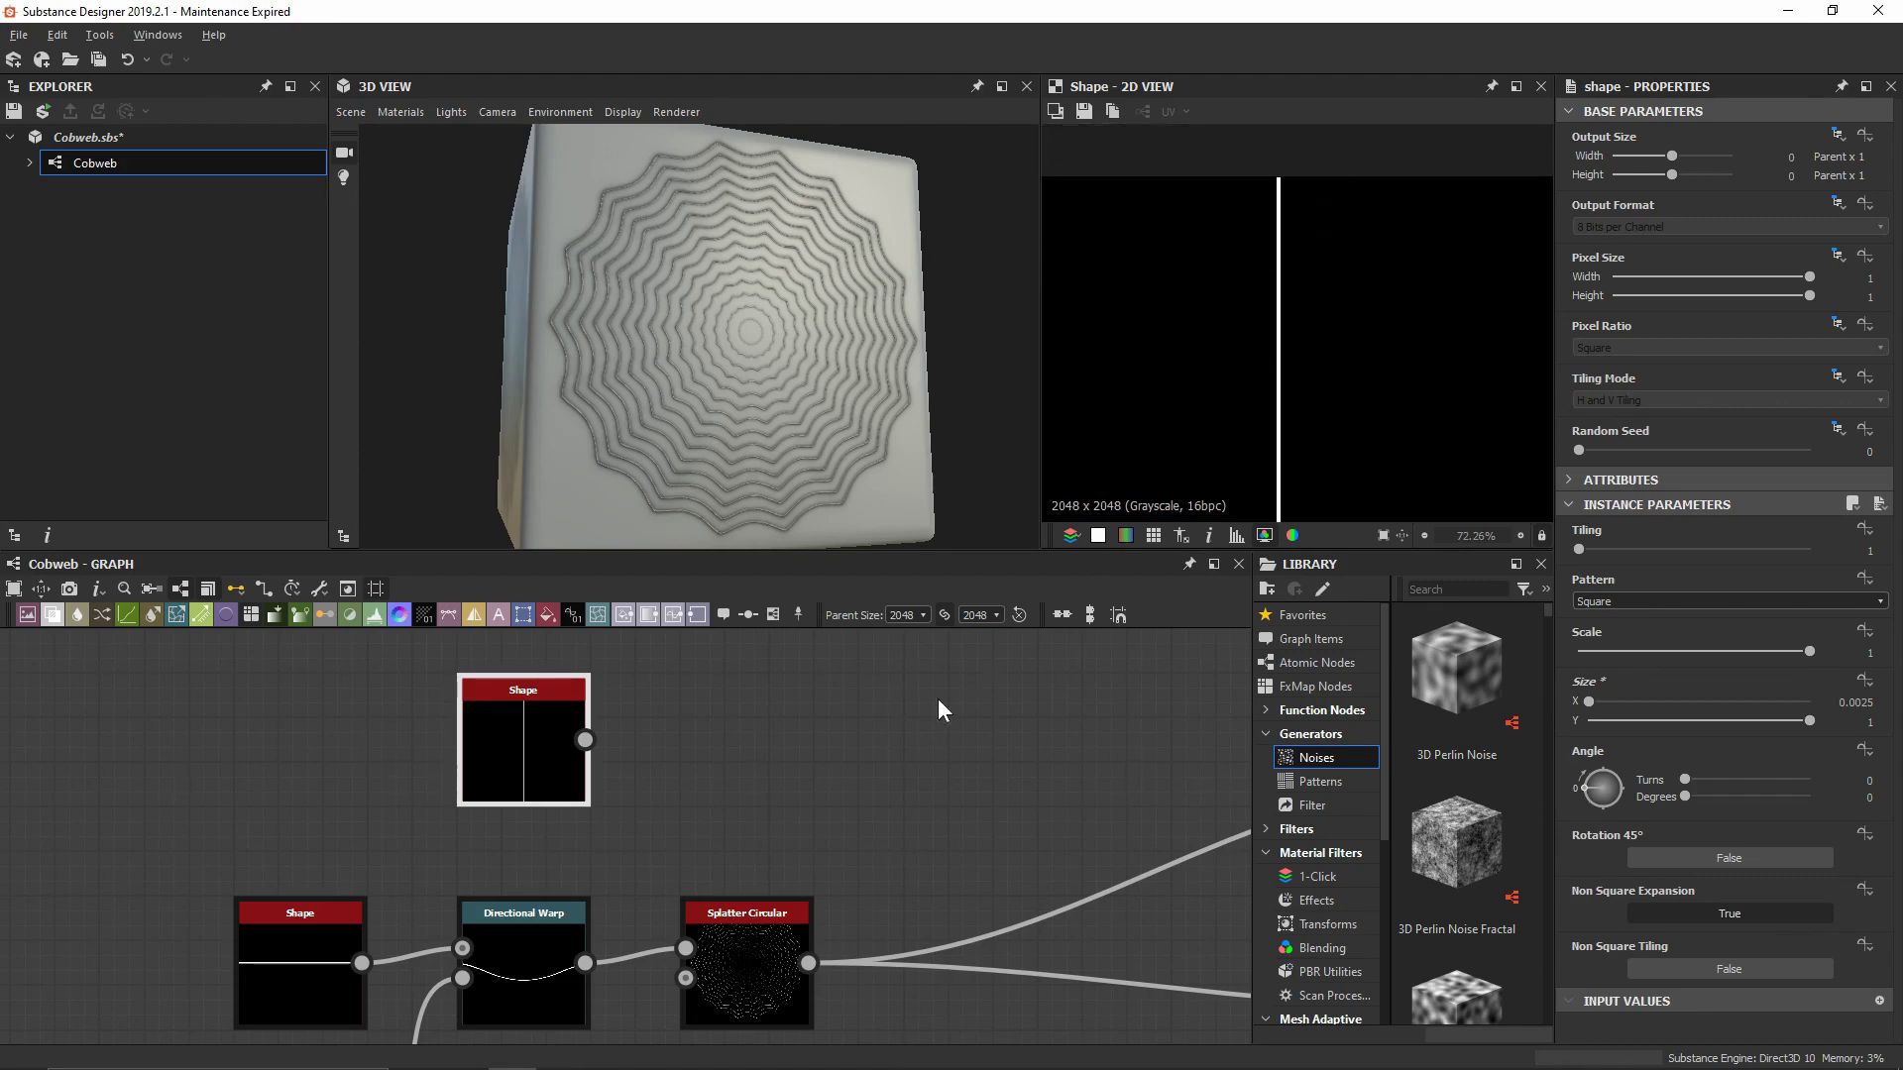
# Add a Splatter Circular after the vertical line Shape and connect the line to its pattern input instead of the background
pyautogui.click(743, 786)
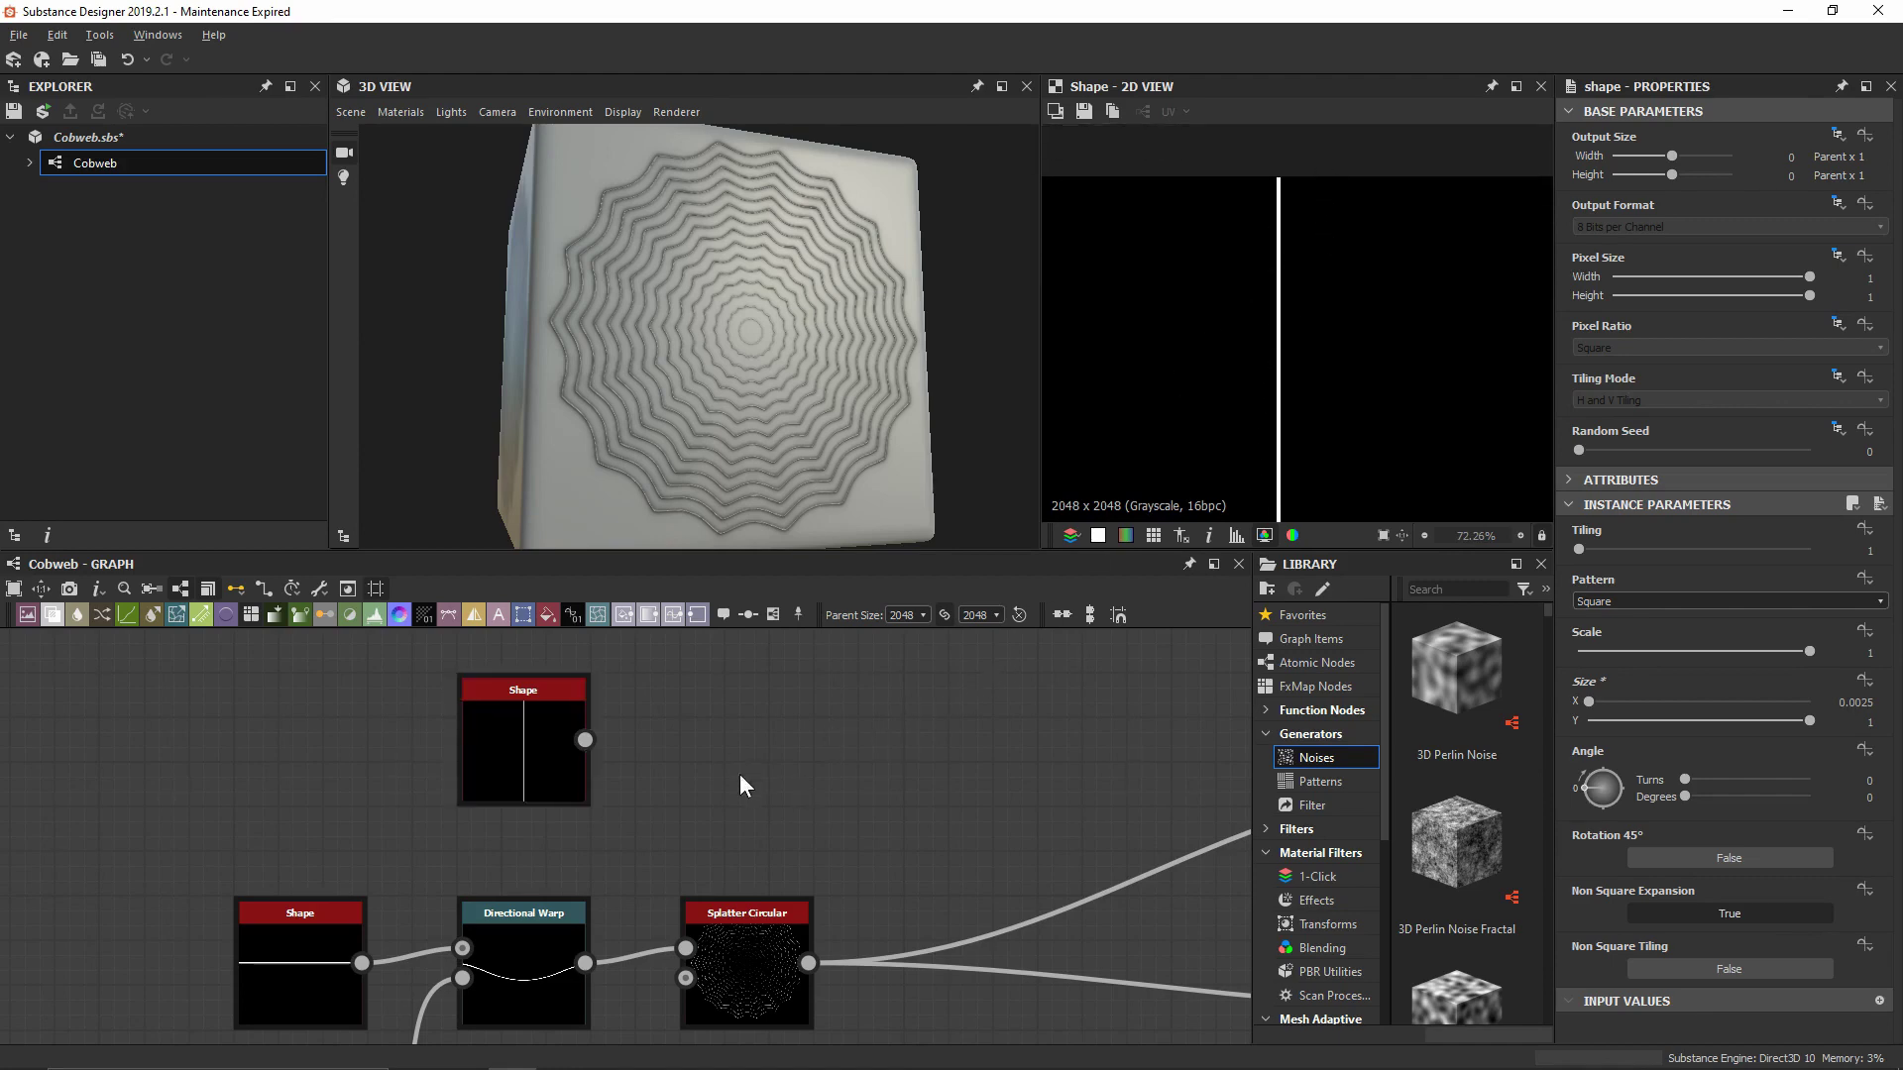
pyautogui.click(525, 742)
pyautogui.press('space')
pyautogui.write('splat')
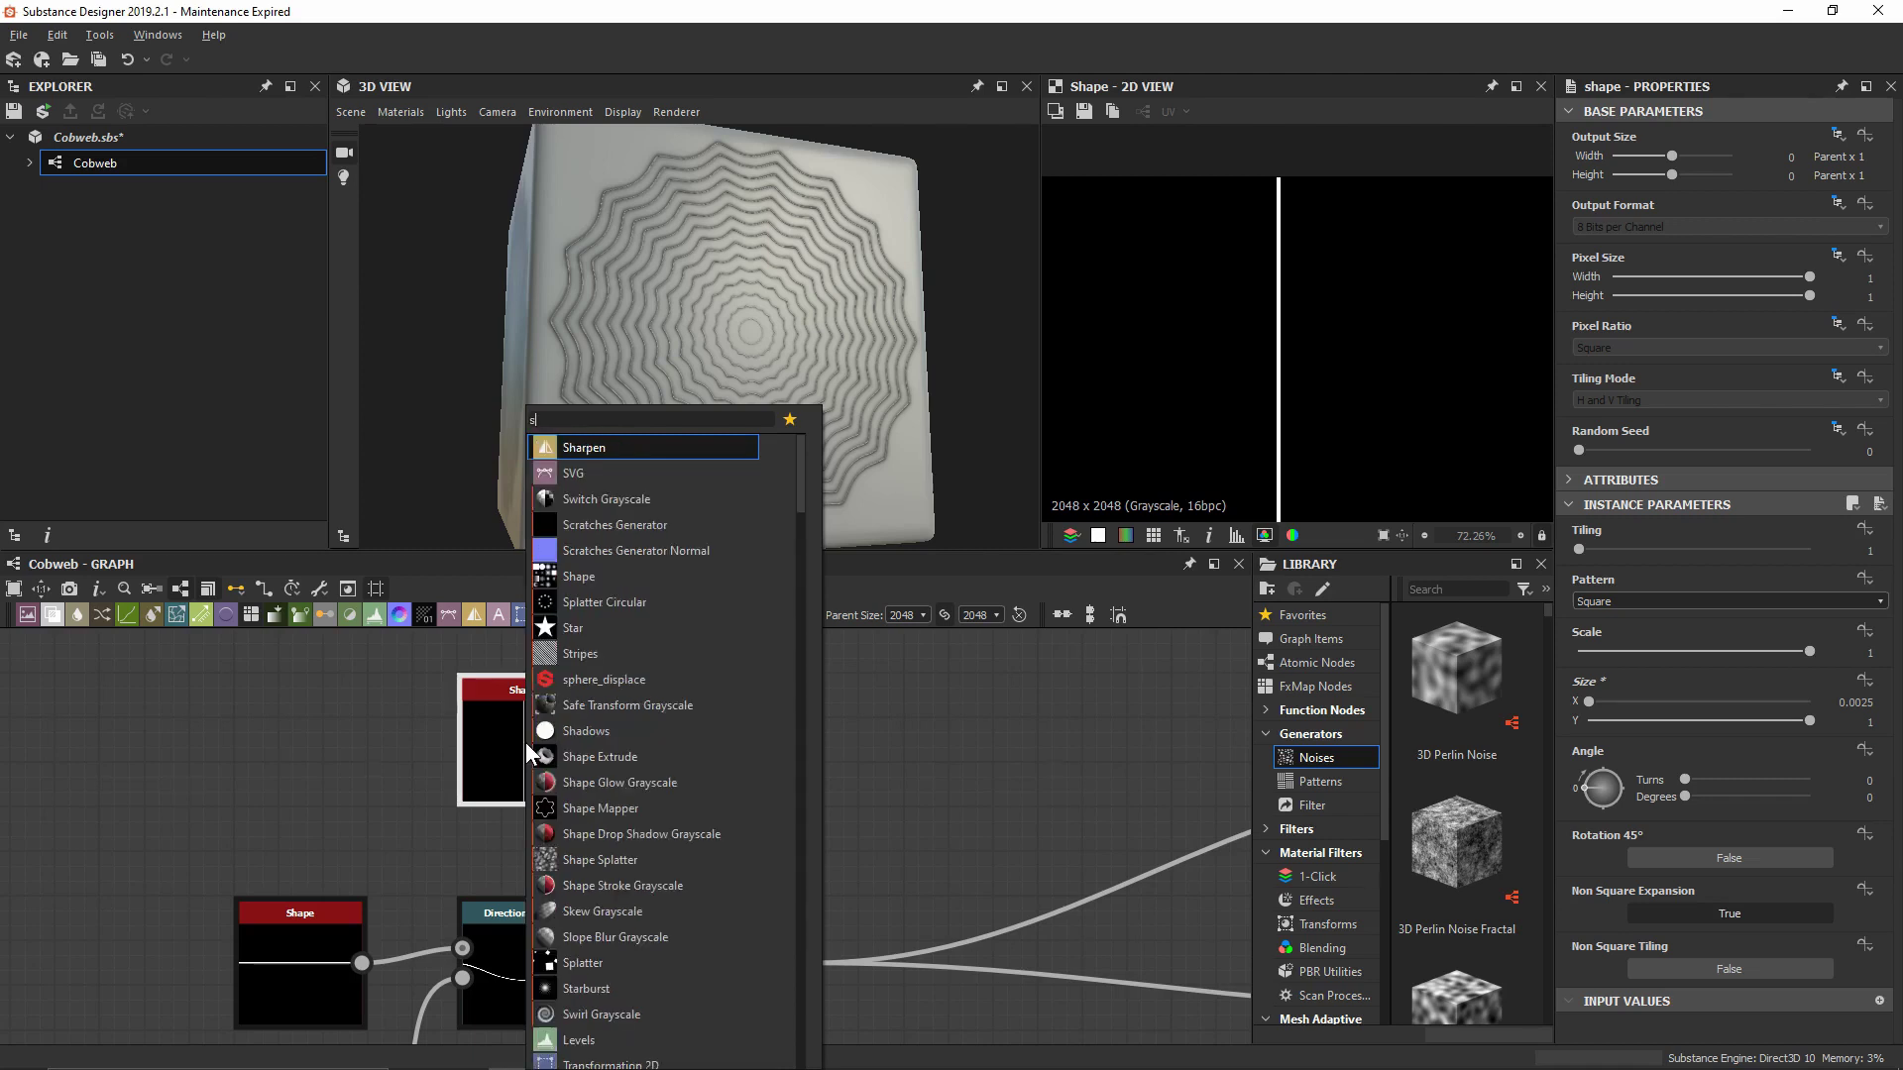
pyautogui.press('Escape')
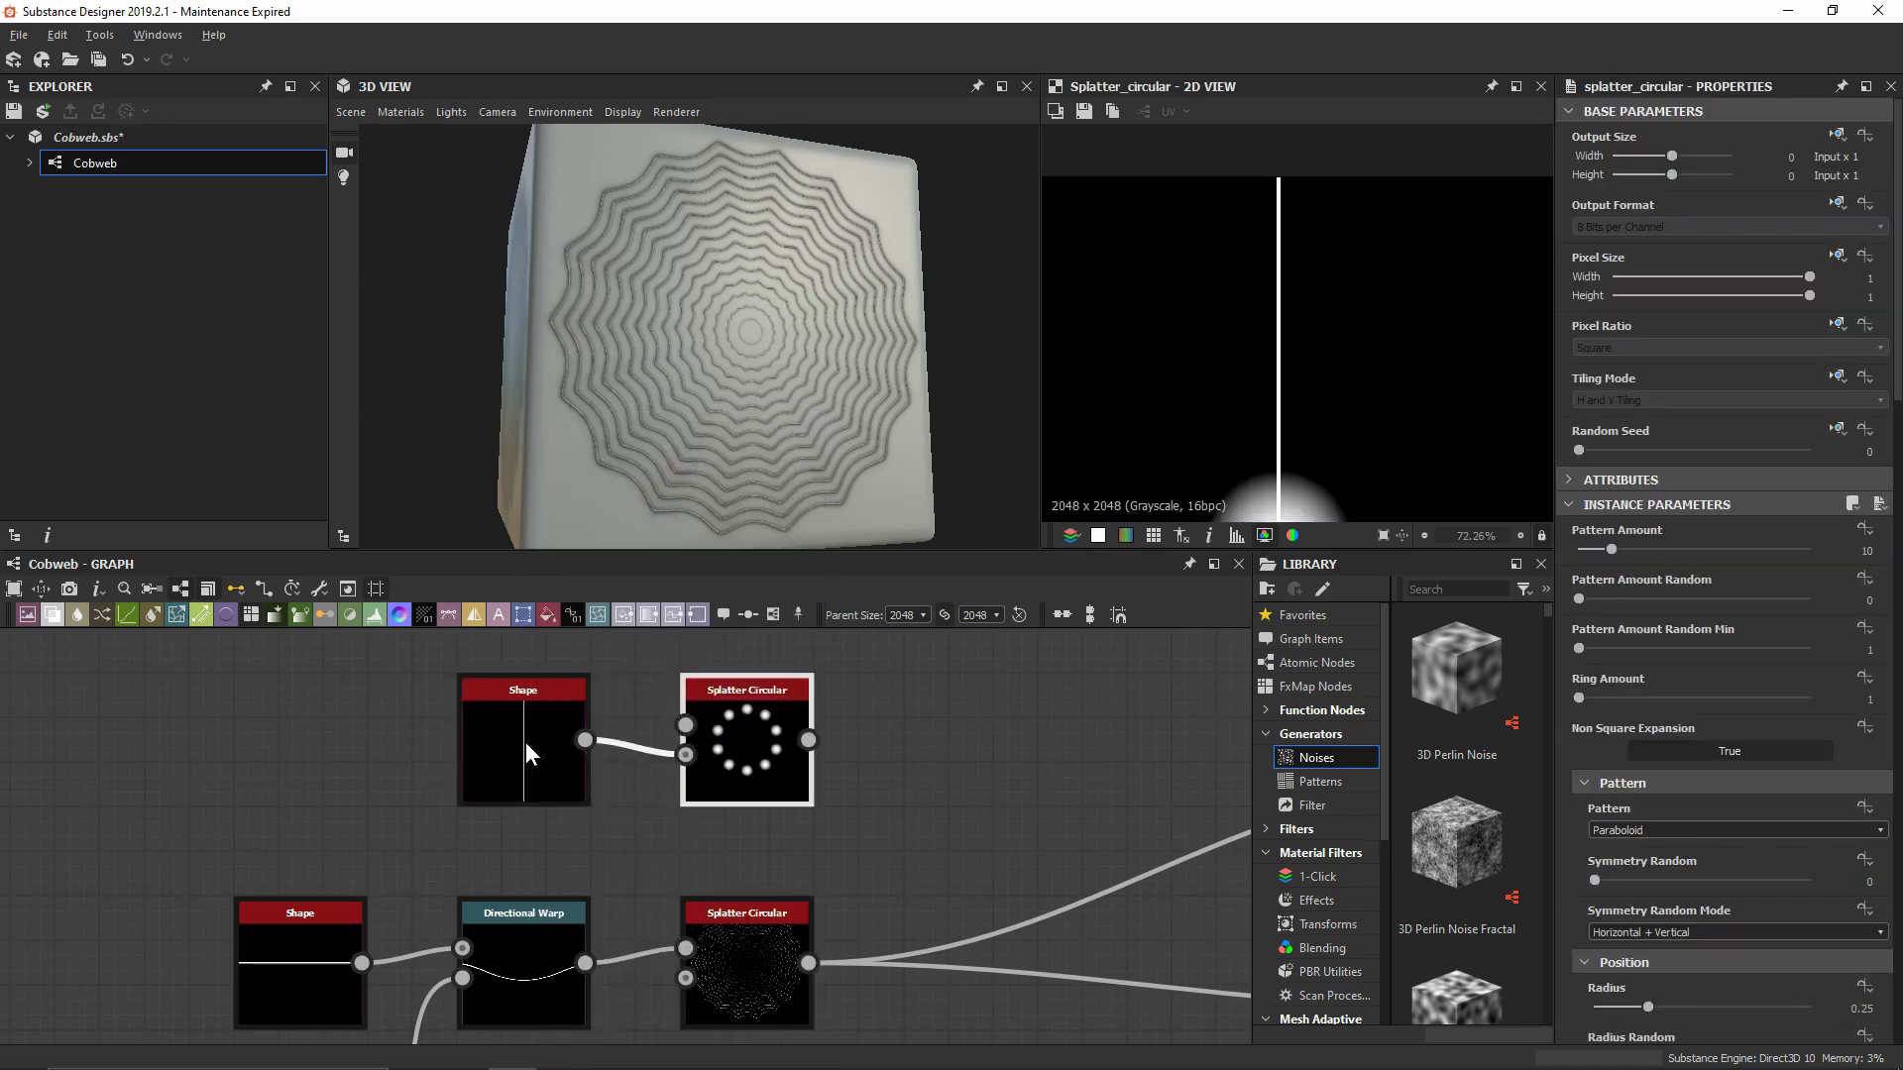
pyautogui.moveTo(686, 755); pyautogui.dragTo(686, 724)
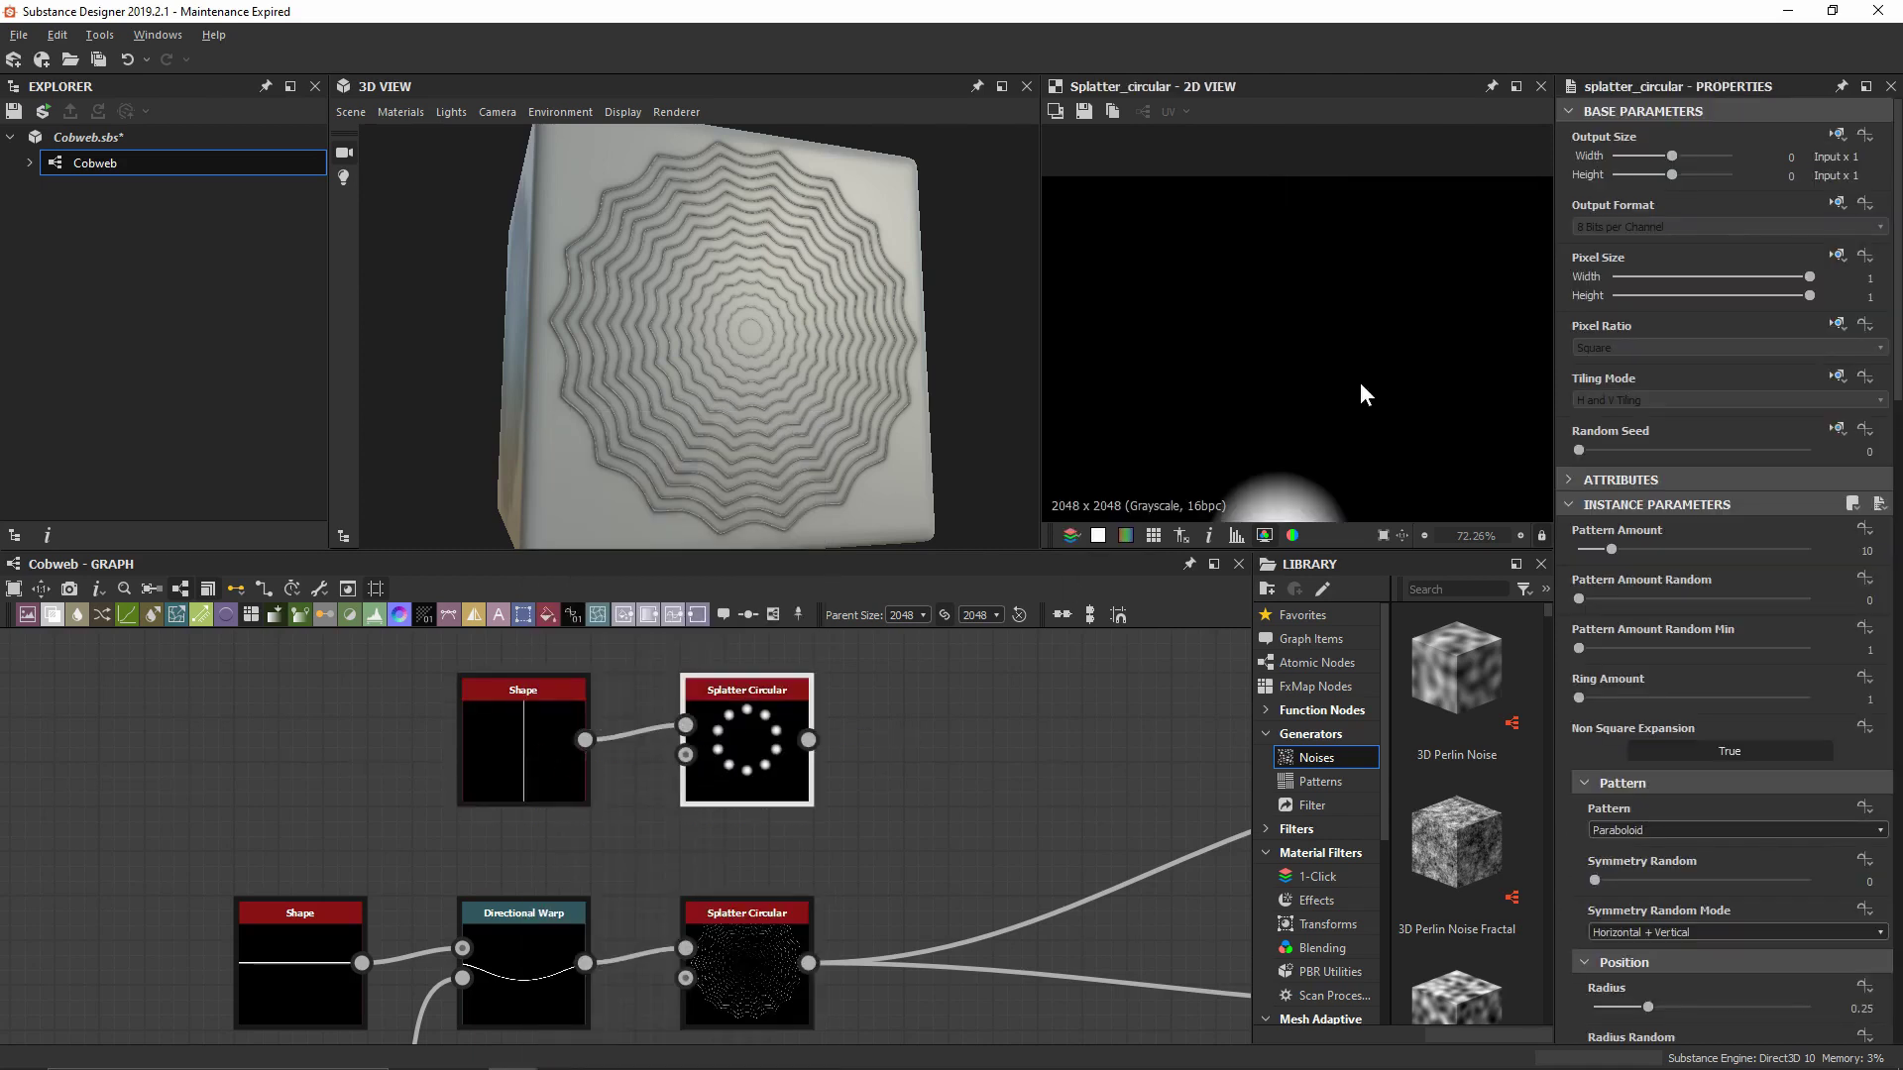
# Set the new Splatter Circular's Pattern to Image Input and check the resulting radial lines in the 2D view
pyautogui.scroll(-2, 1368, 270)
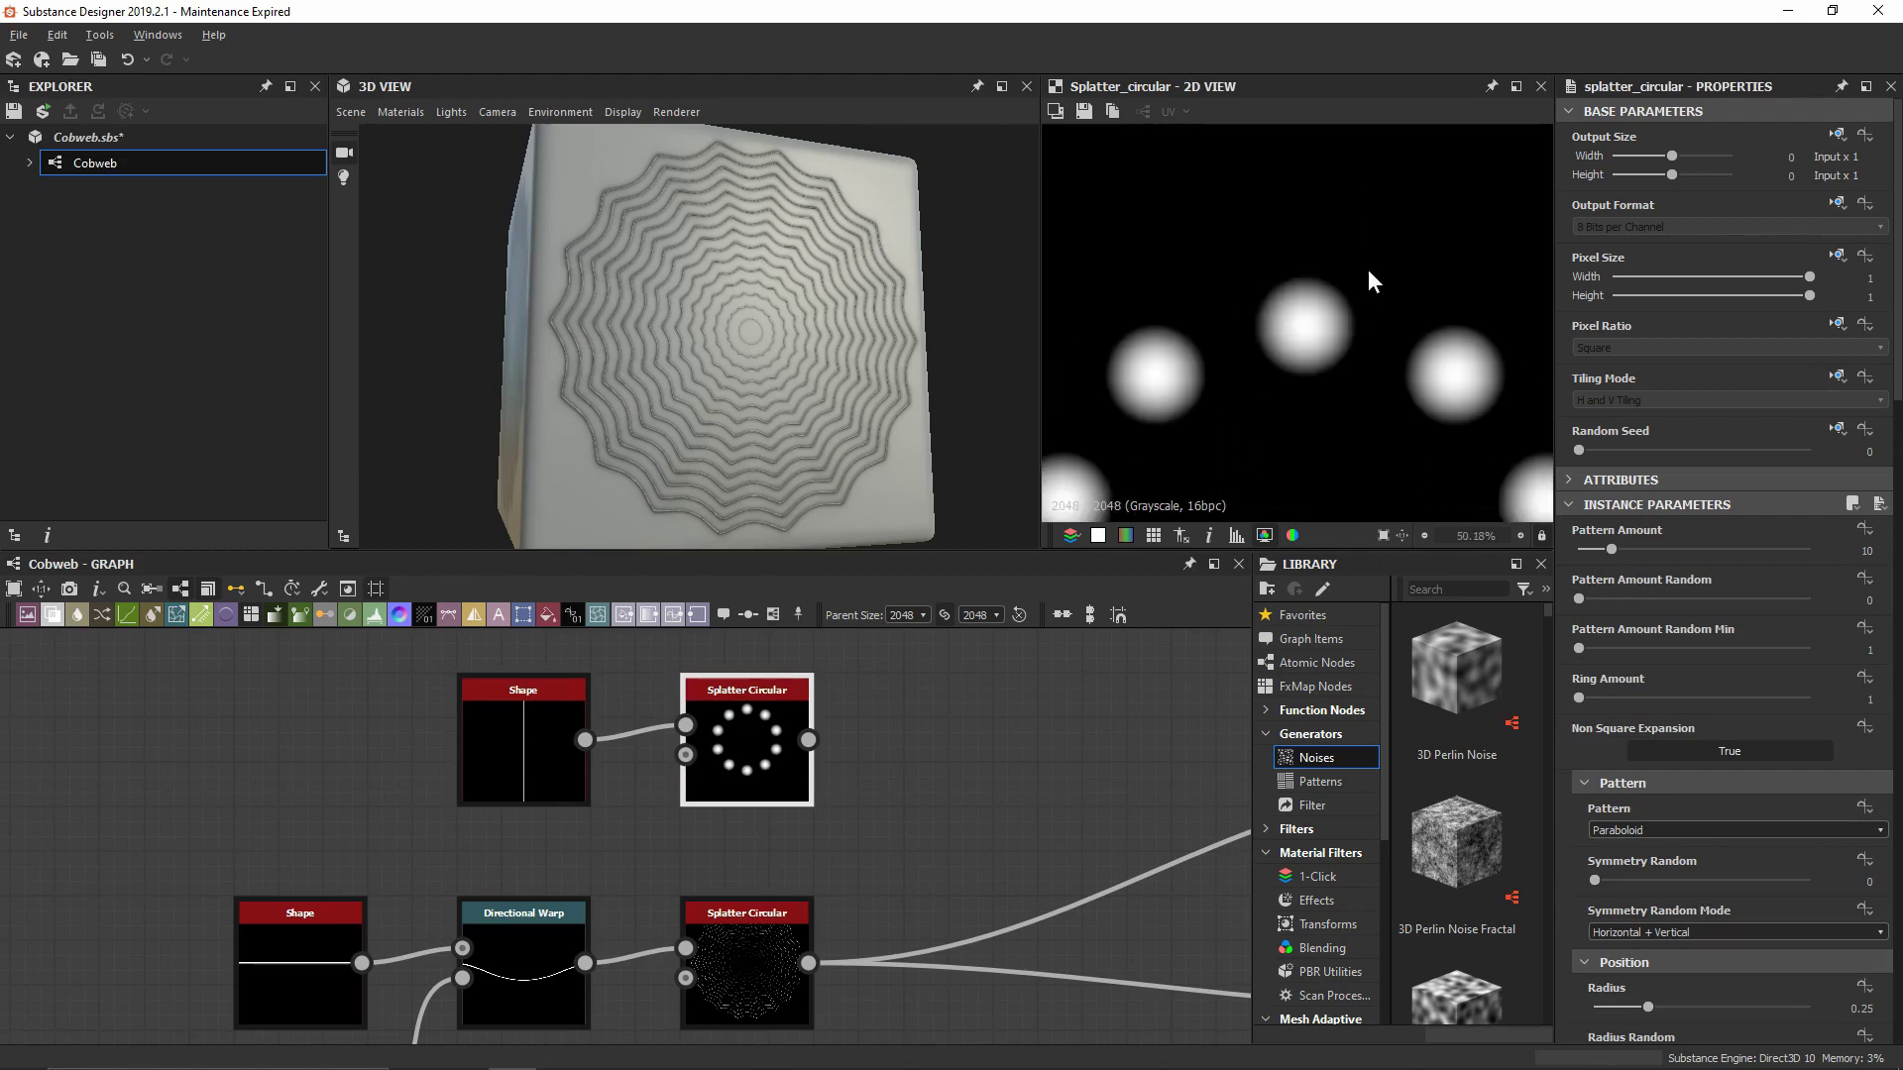
pyautogui.click(1685, 822)
pyautogui.click(1681, 848)
pyautogui.scroll(-2, 1270, 326)
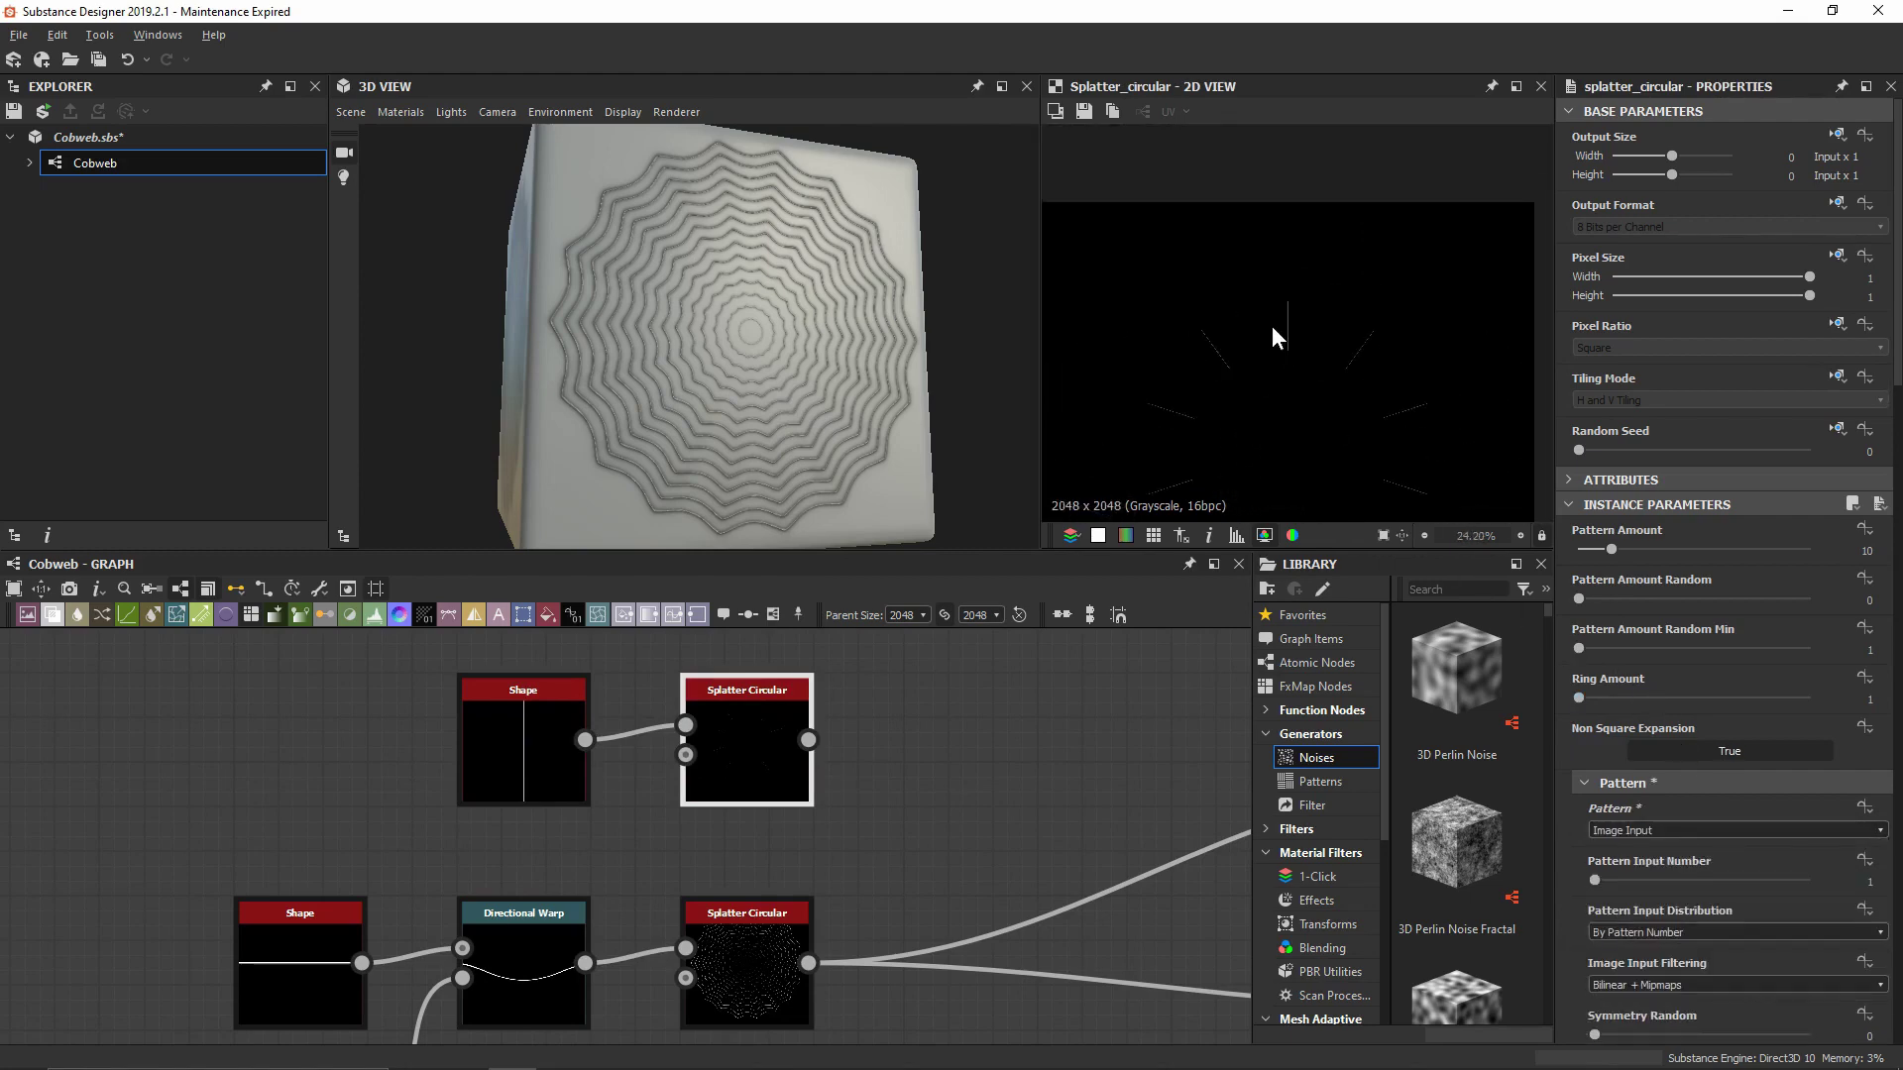
pyautogui.moveTo(1271, 325); pyautogui.dragTo(1283, 234, button='middle')
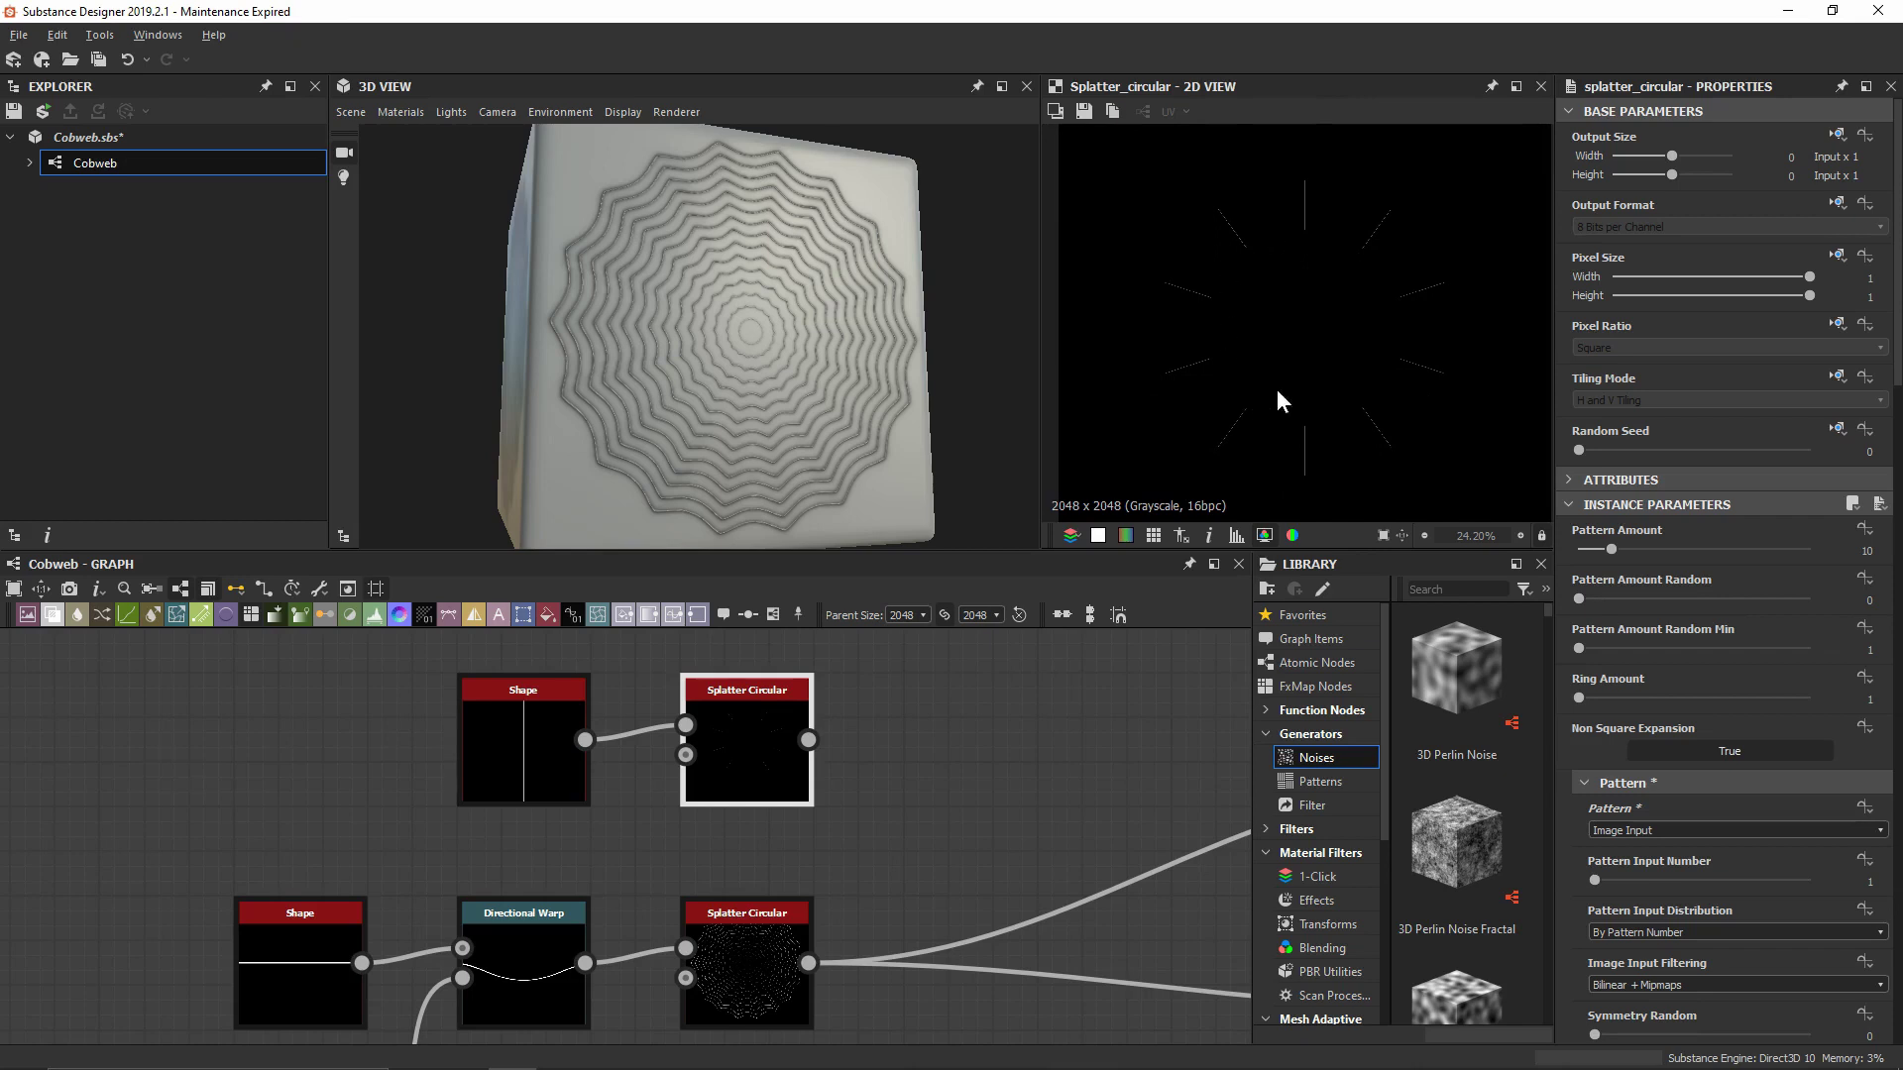
# Insert a Blend node after the ring Splatter Circular and connect the radial line Splatter Circular to its Foreground
pyautogui.click(740, 948)
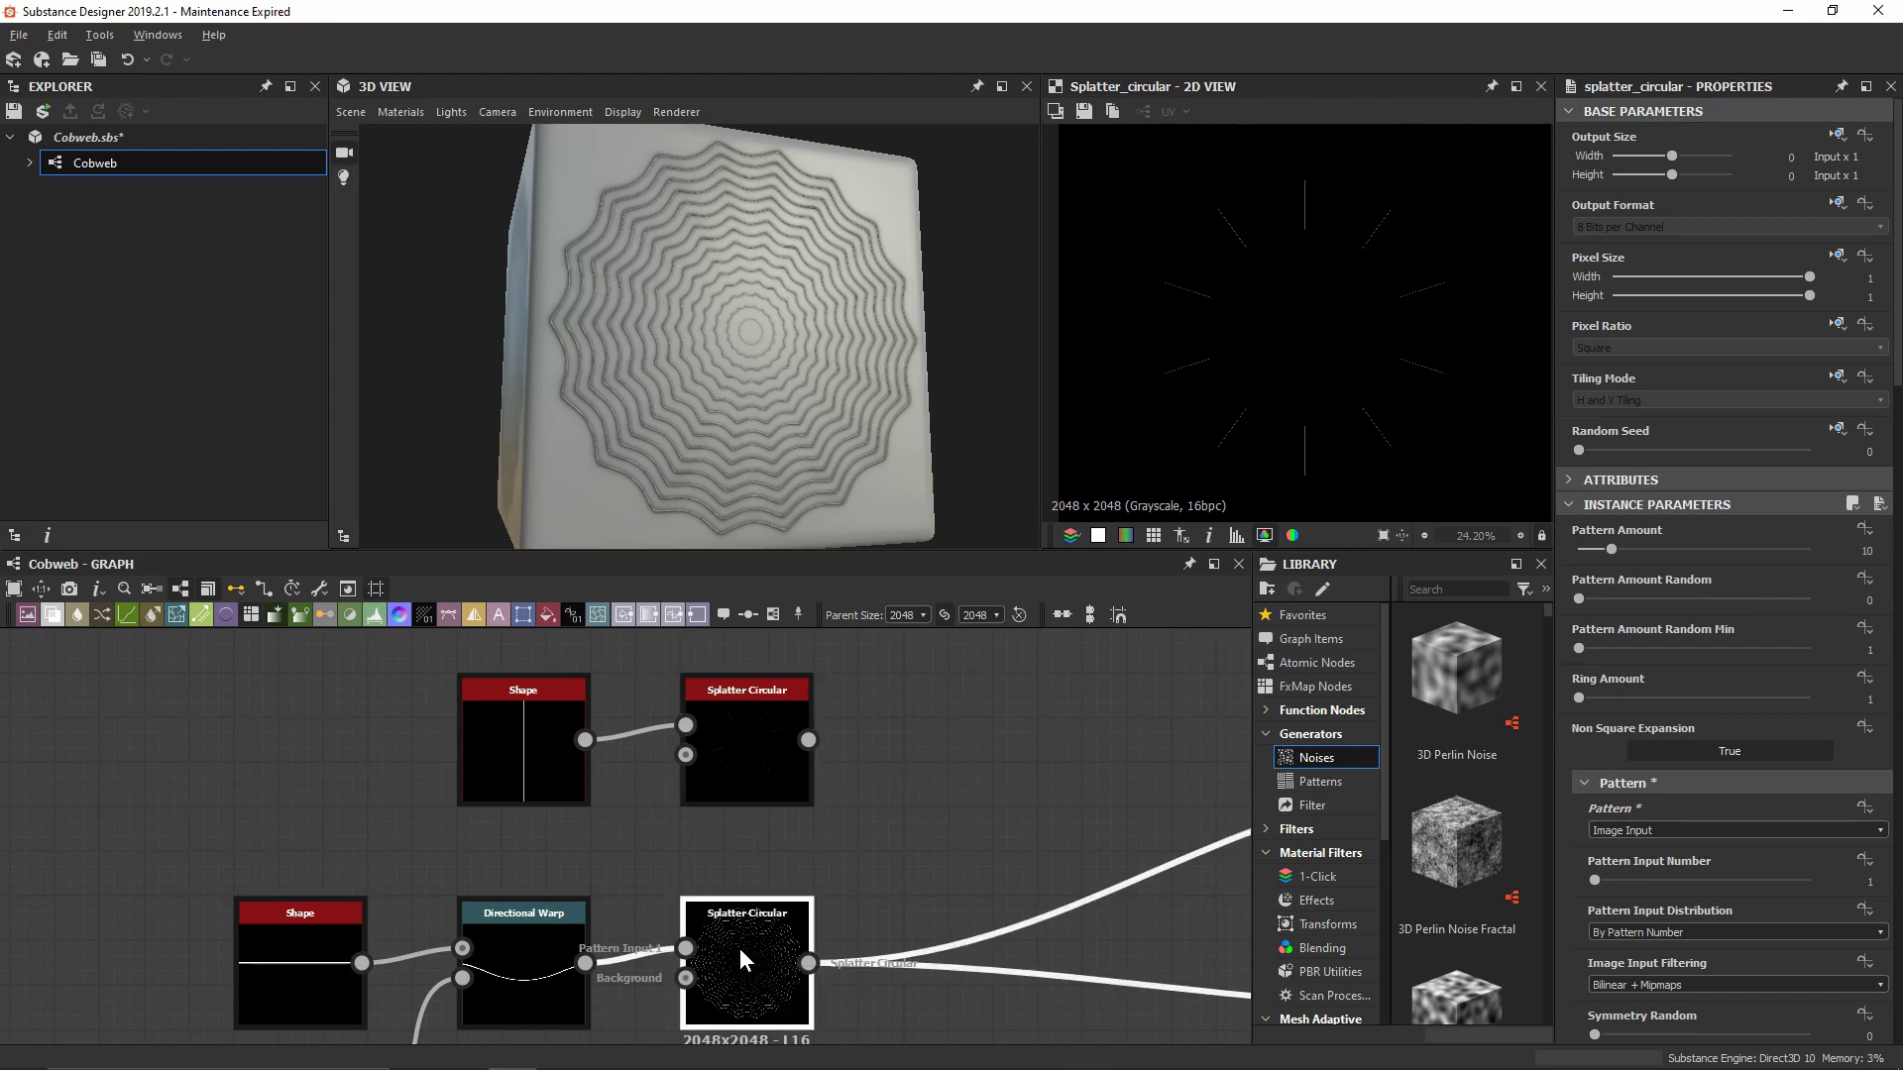
pyautogui.press('space')
pyautogui.write('blend')
pyautogui.press('Return')
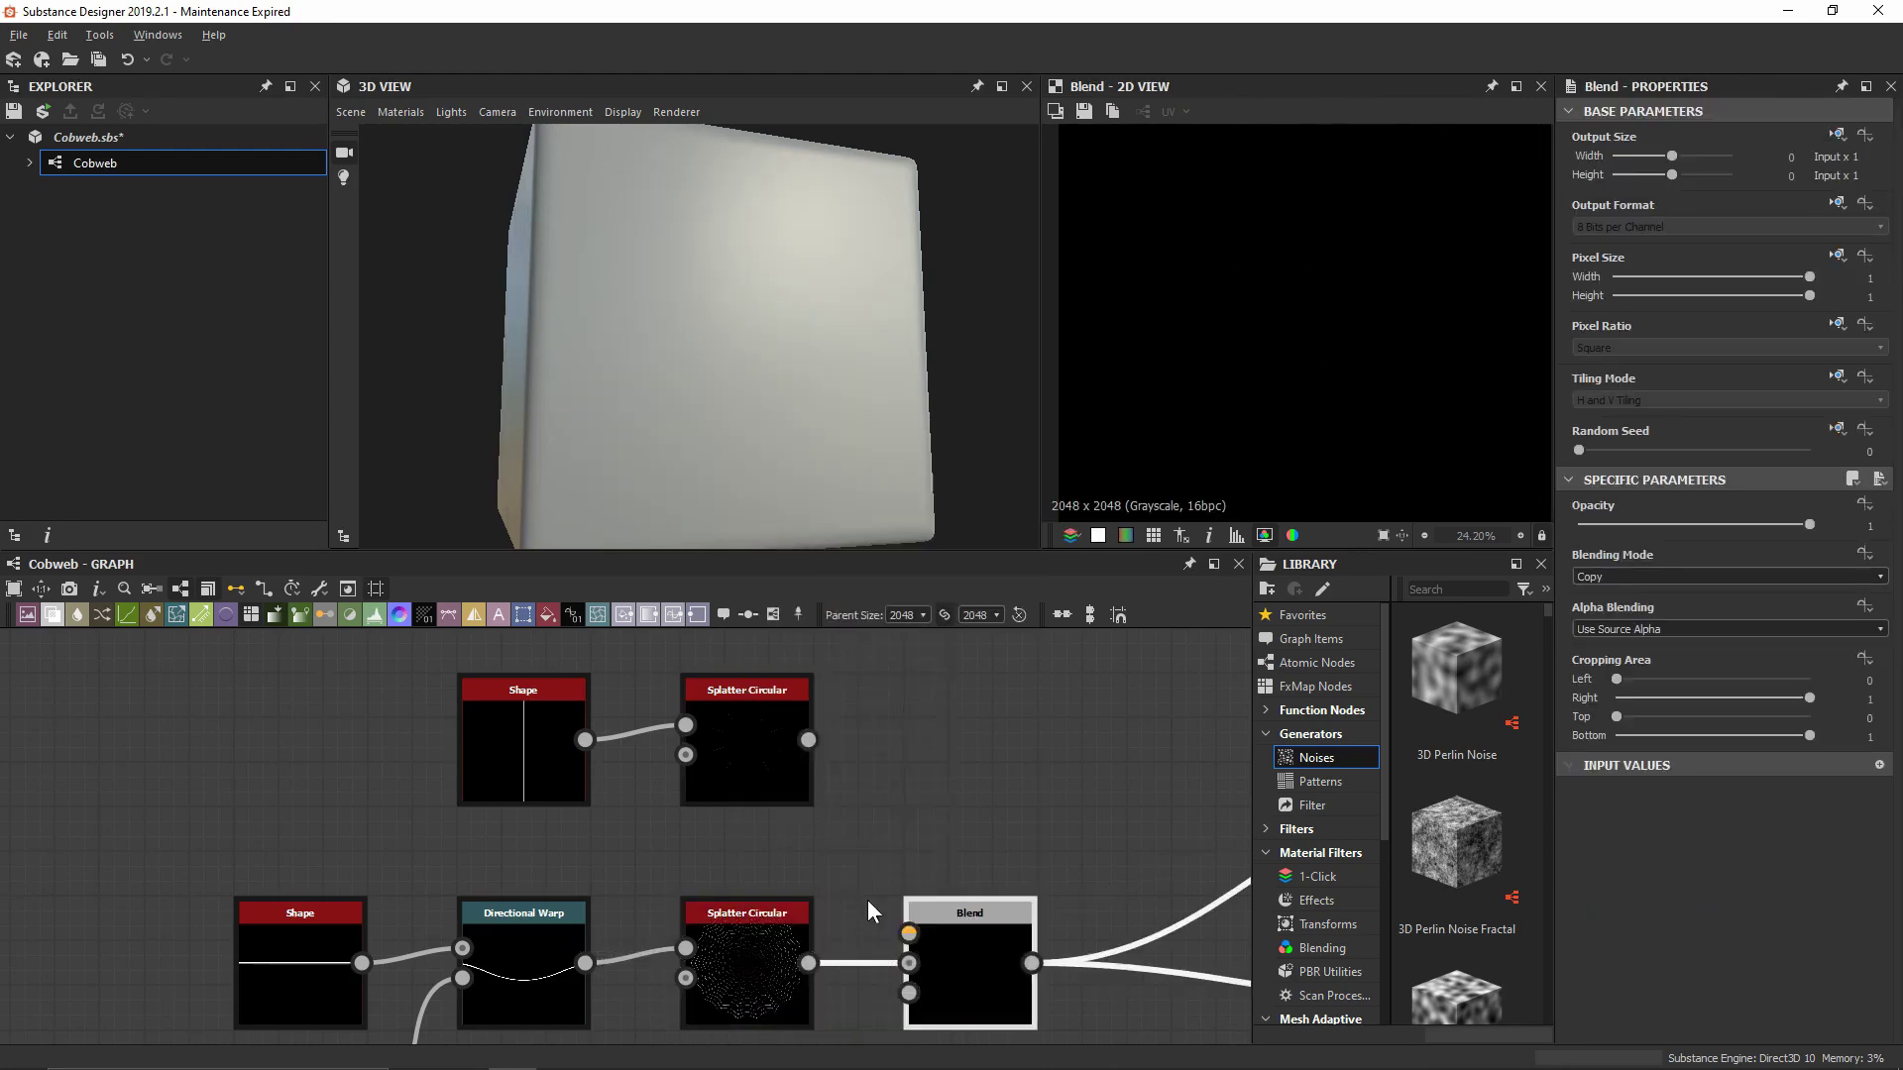
pyautogui.moveTo(940, 960); pyautogui.dragTo(1073, 957)
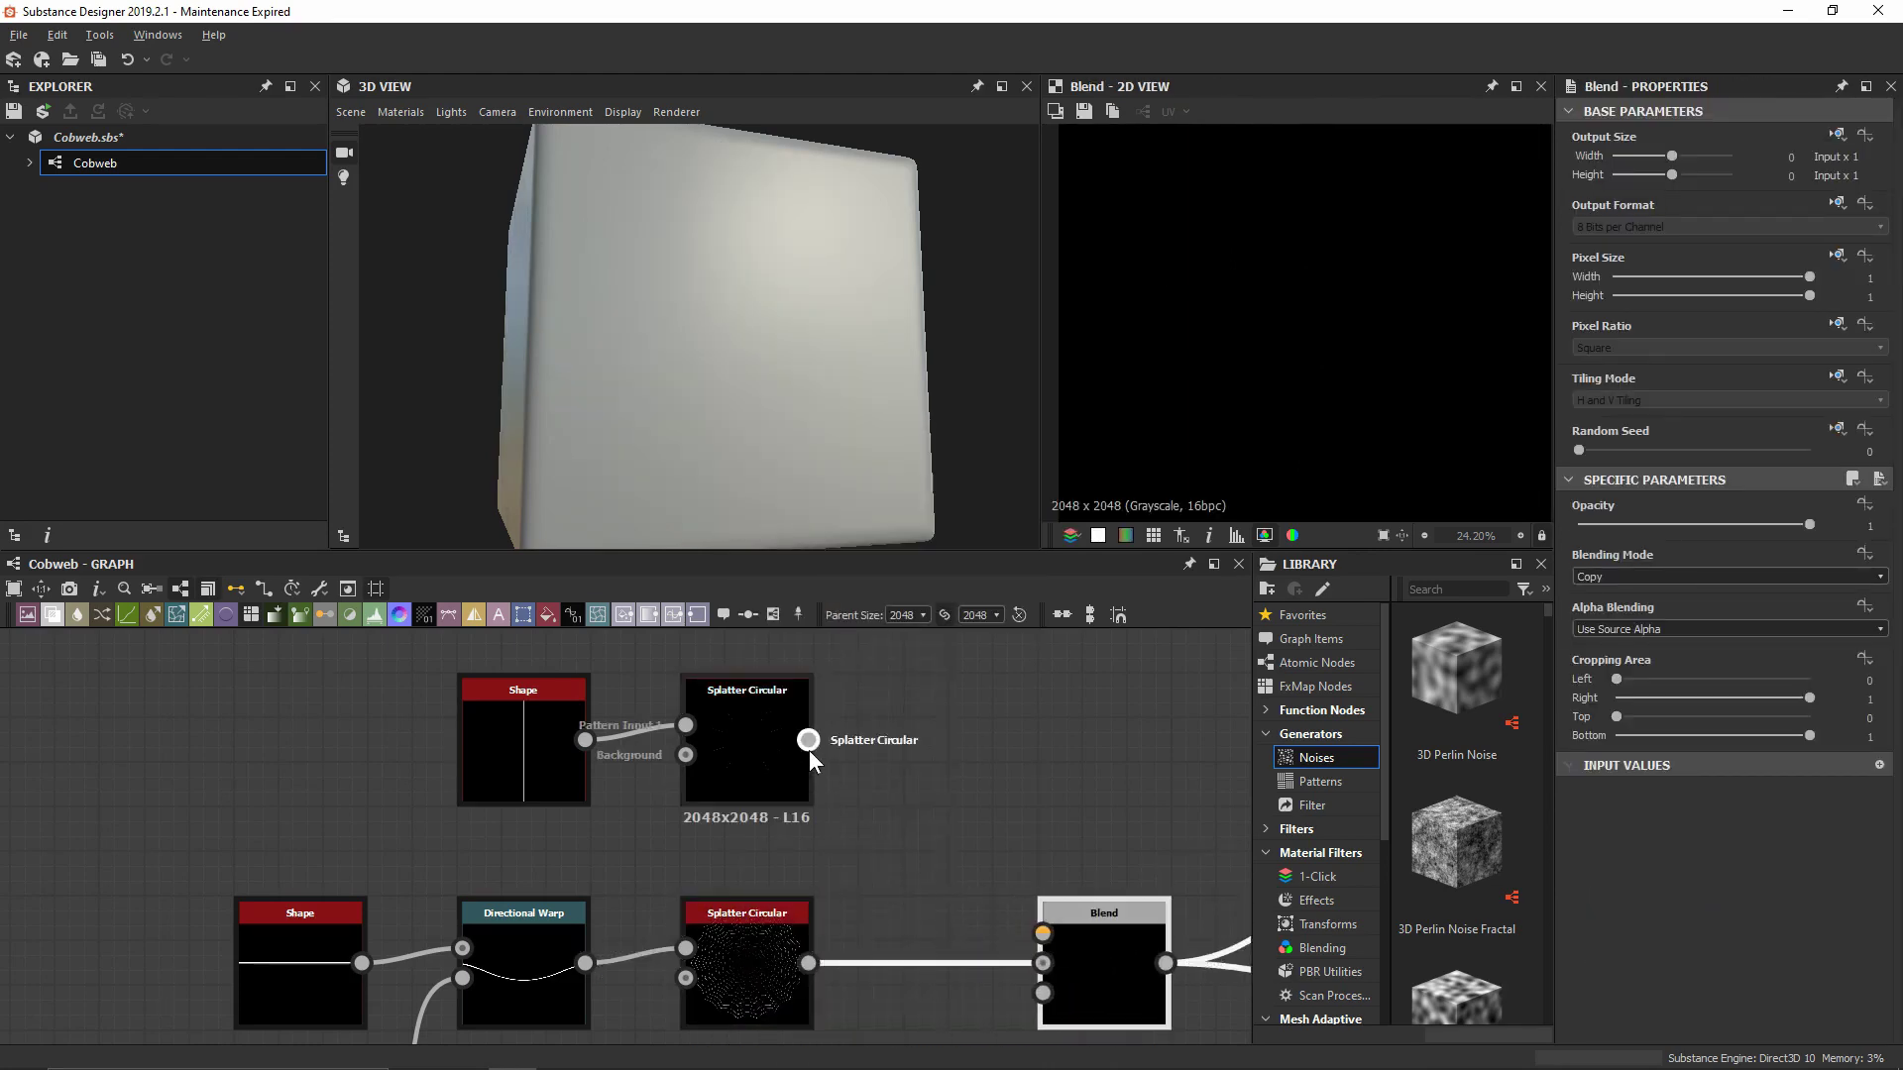
pyautogui.moveTo(809, 740); pyautogui.dragTo(1041, 930)
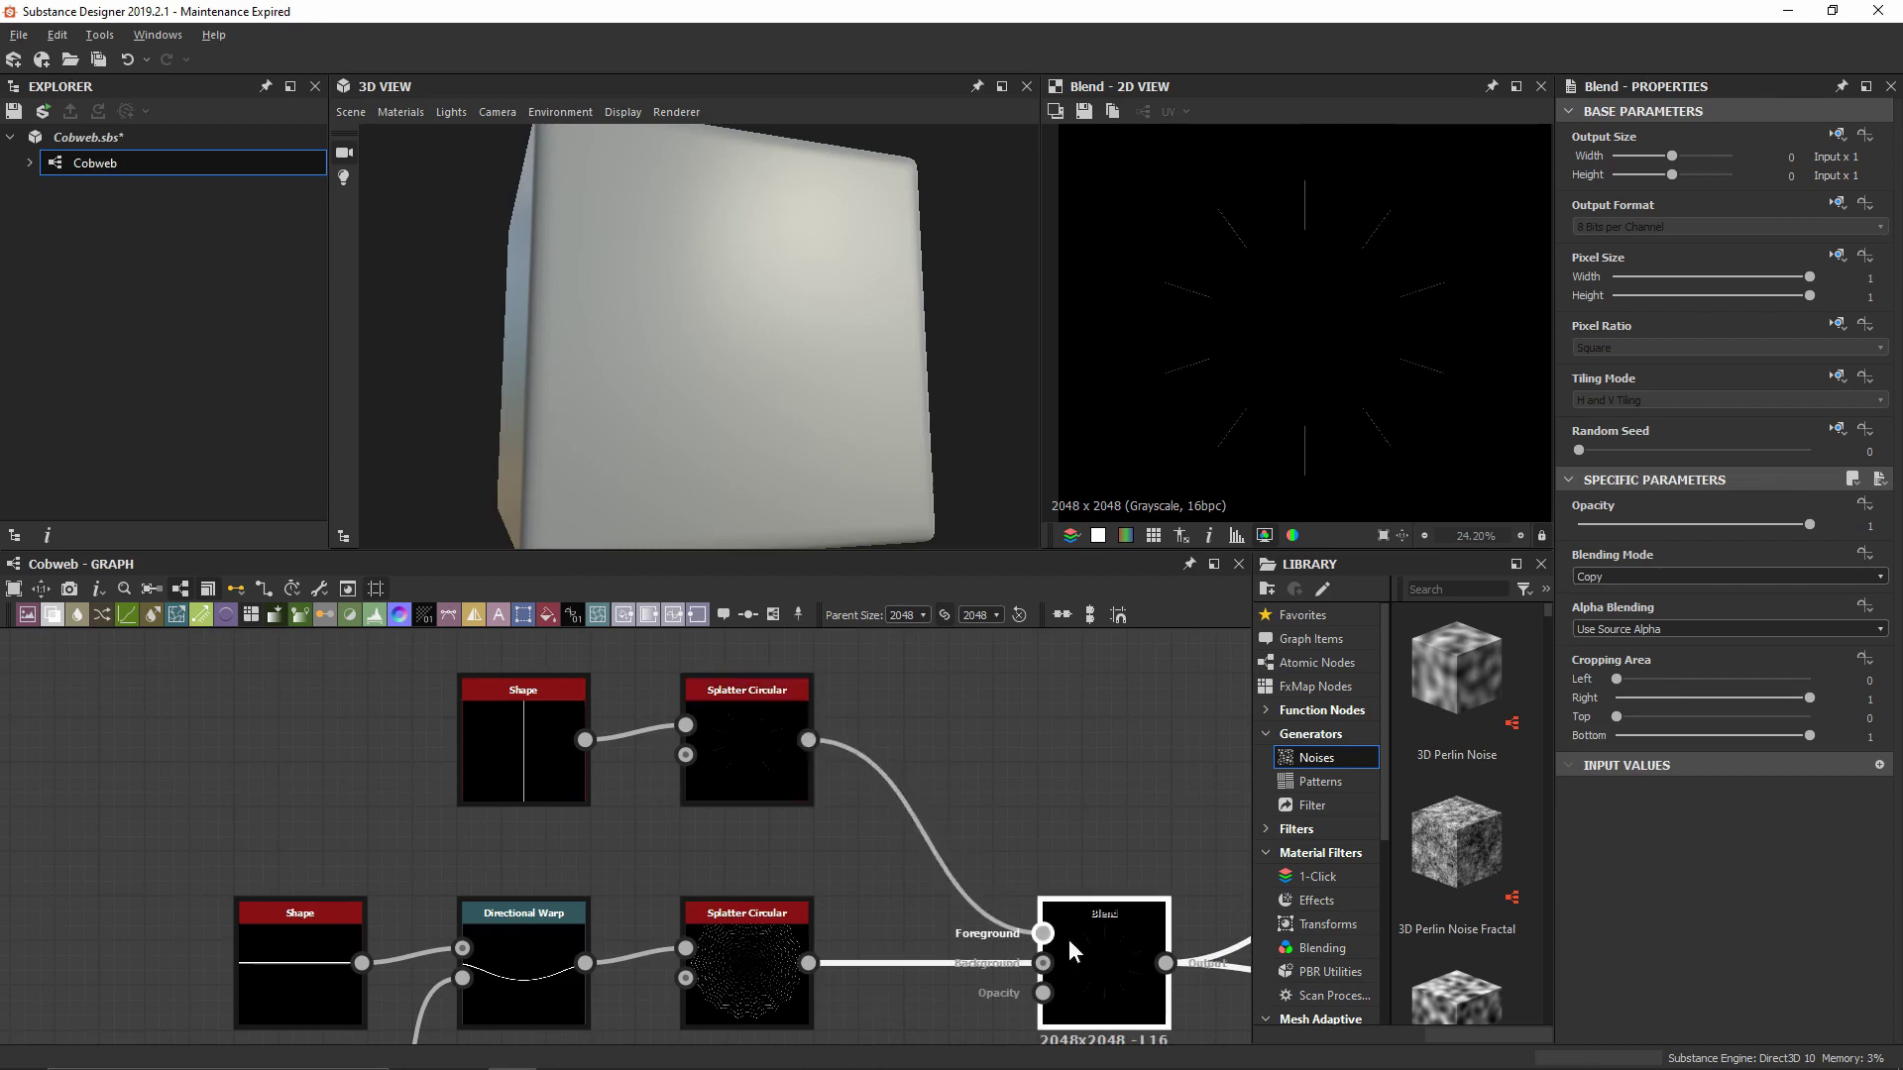
# Set the Blend's blending mode to Screen and inspect the combined rings and radial lines on the 3D model
pyautogui.click(1625, 575)
pyautogui.scroll(-2, 1685, 668)
pyautogui.click(1675, 700)
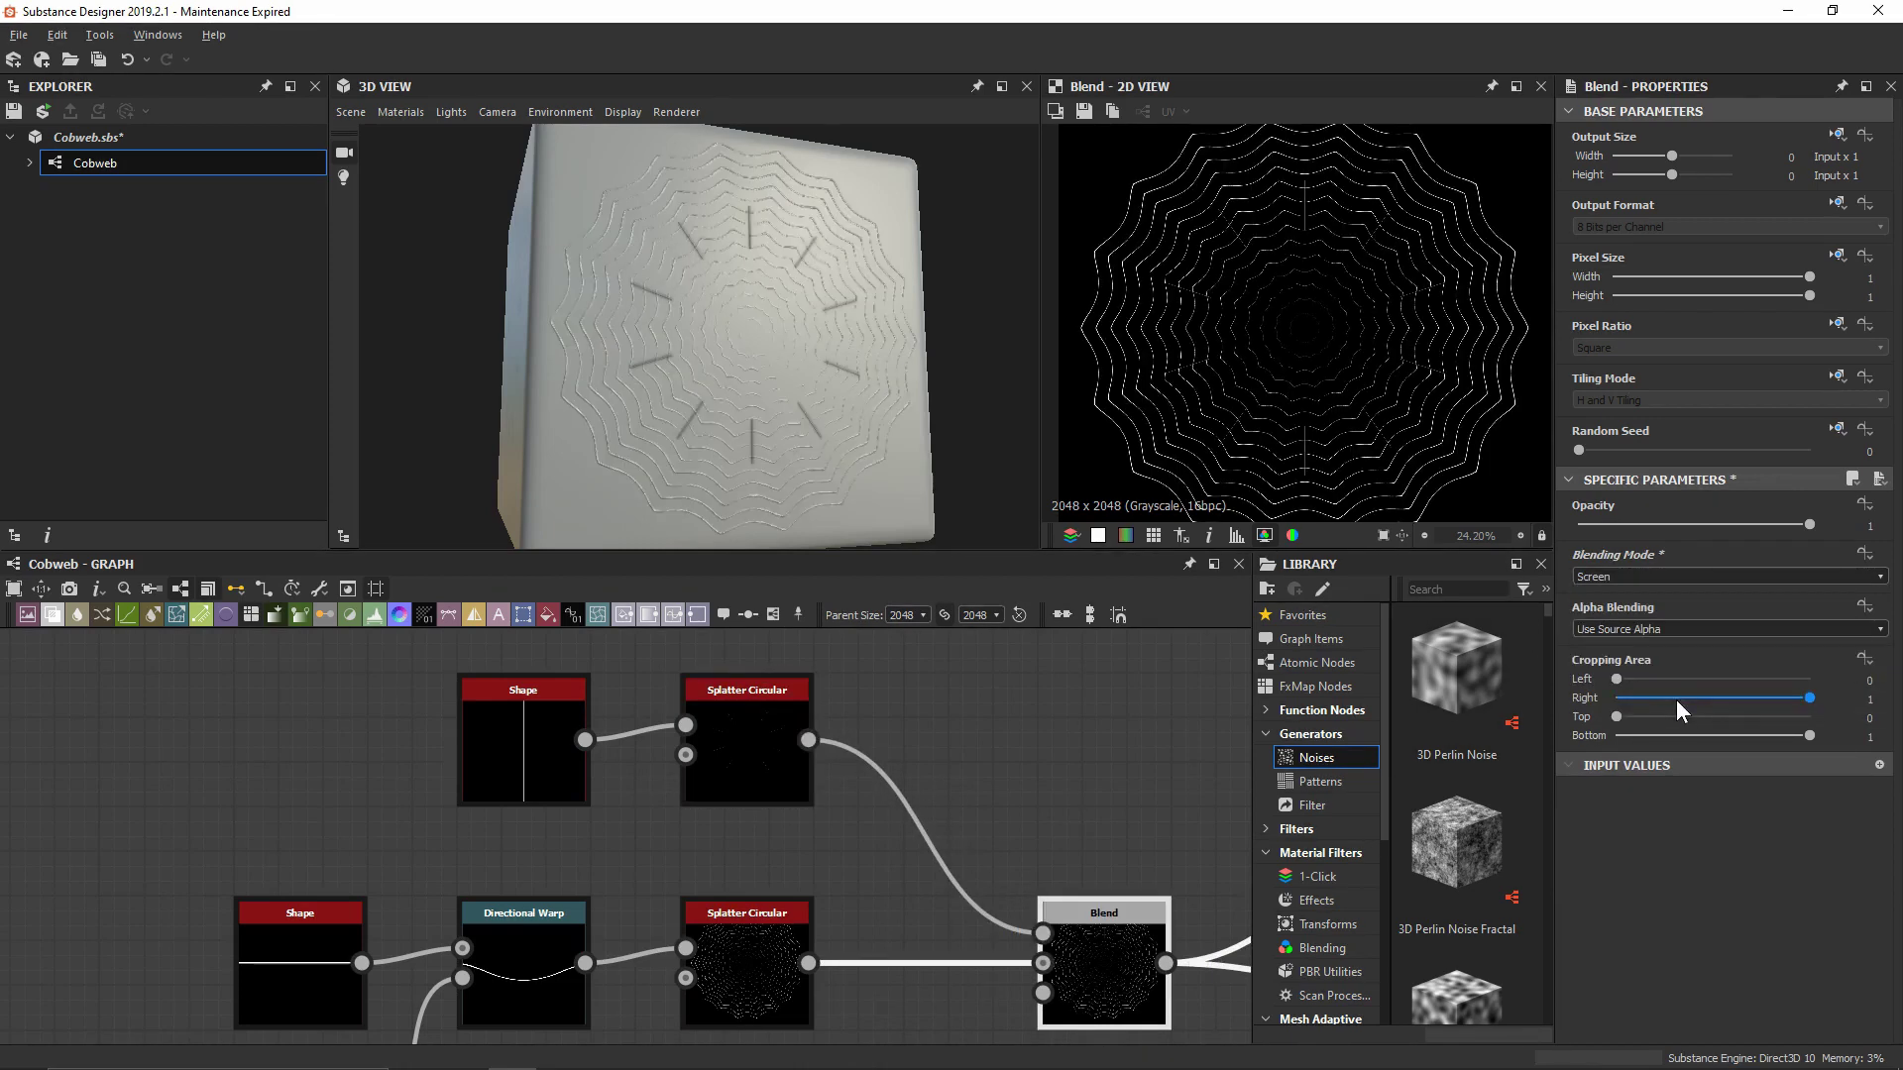
pyautogui.click(1168, 735)
pyautogui.scroll(5, 743, 377)
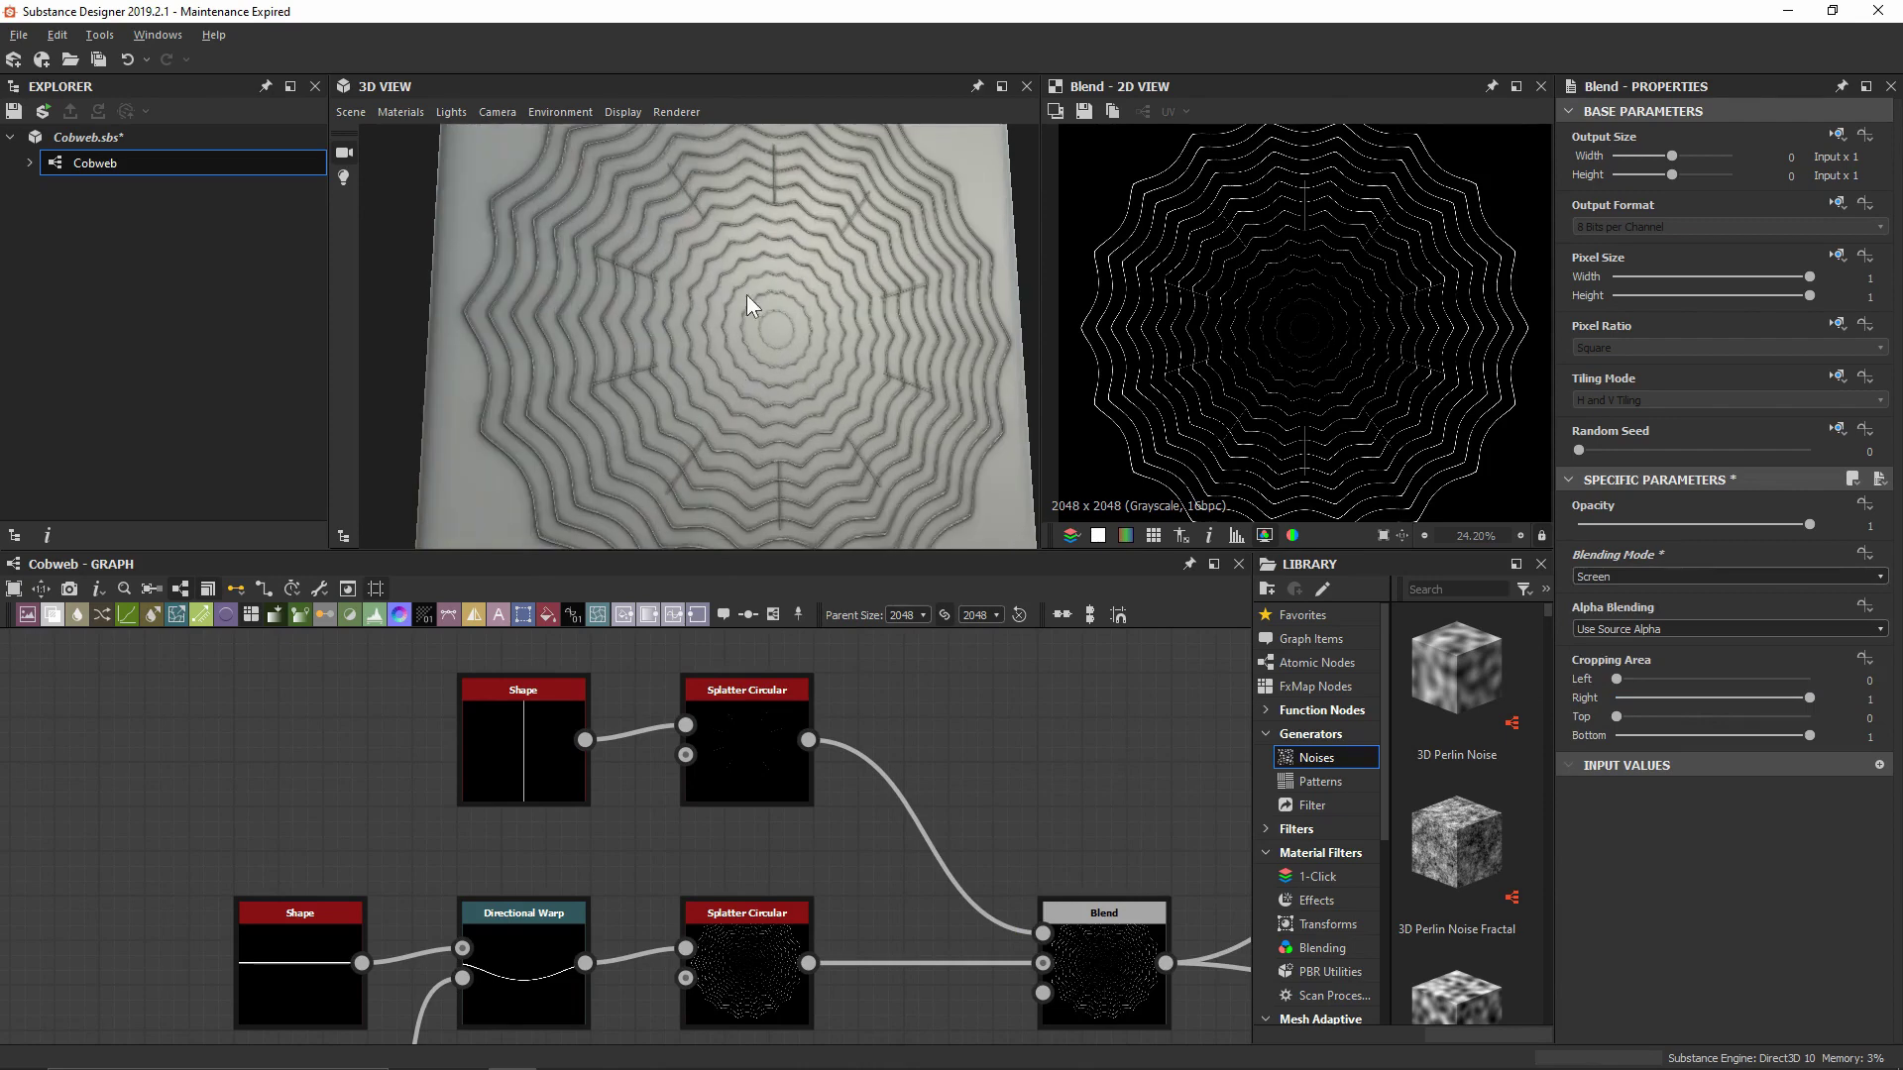
pyautogui.moveTo(805, 287); pyautogui.dragTo(759, 327)
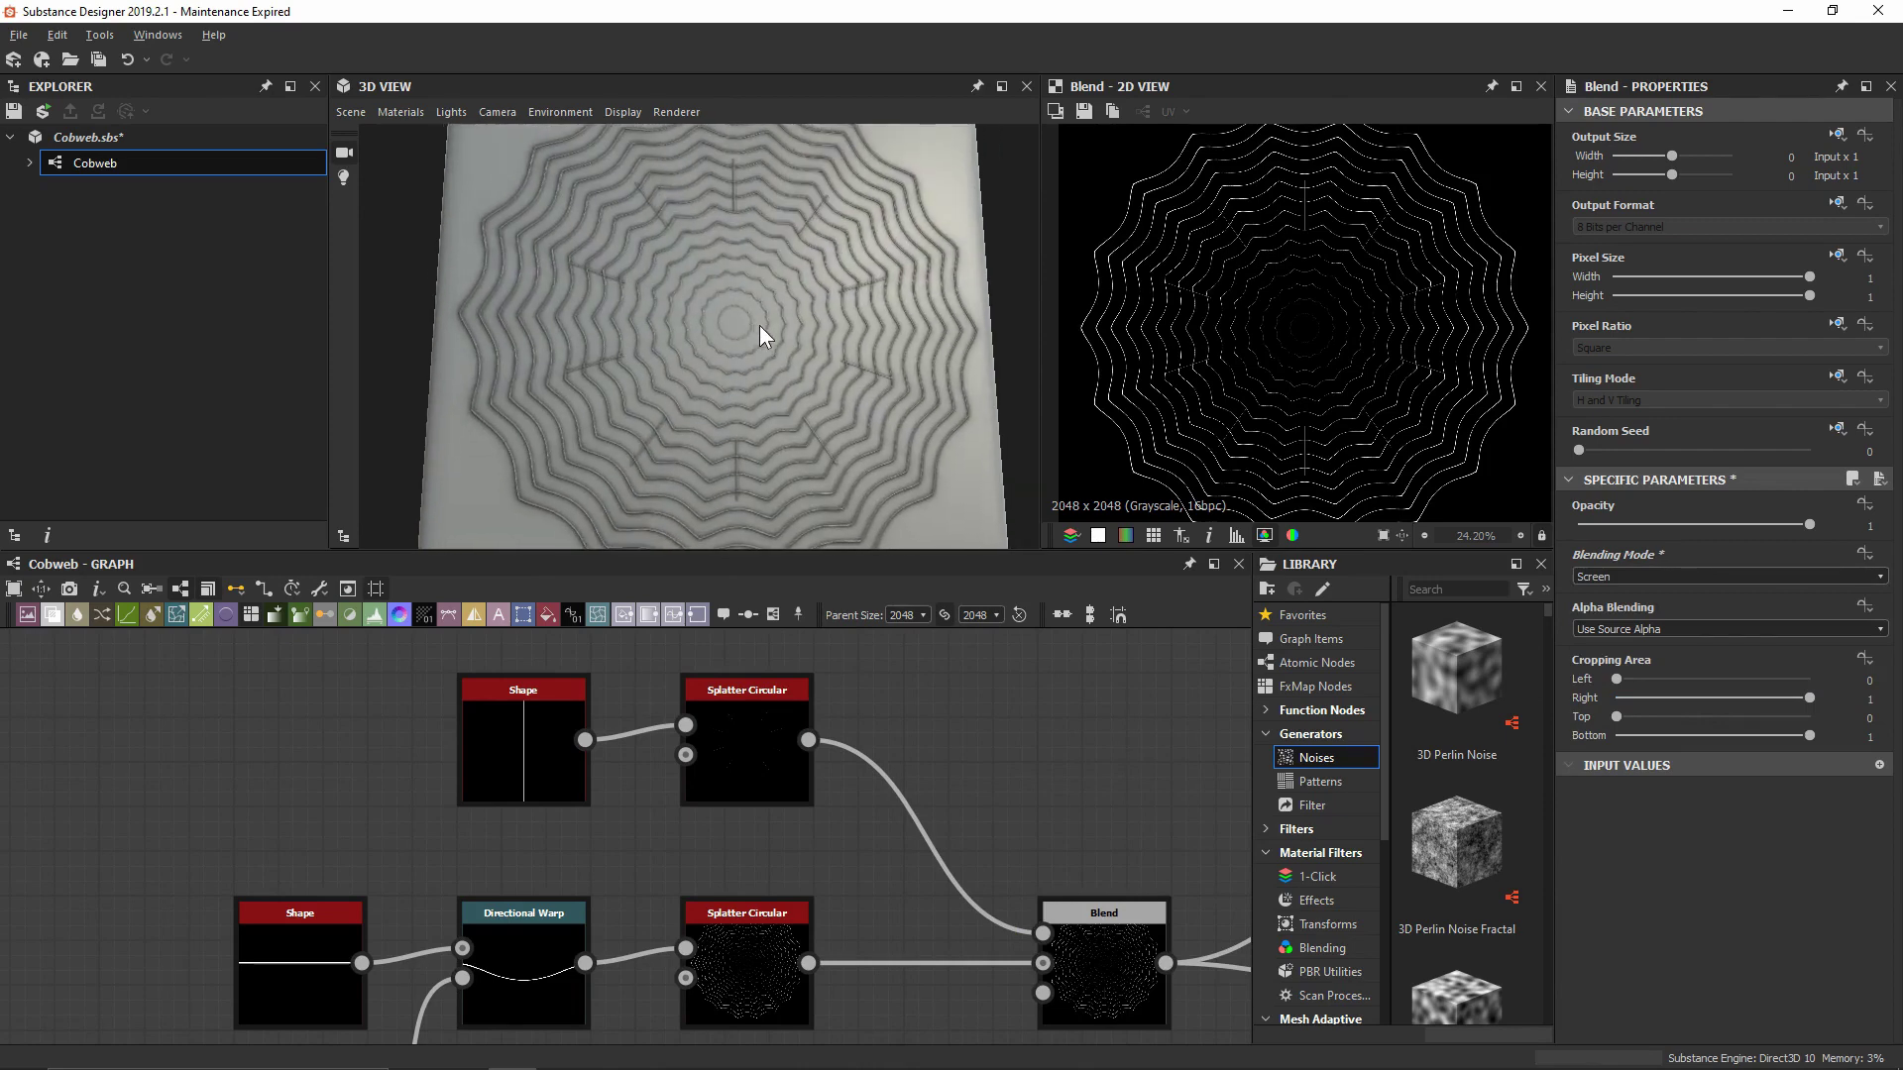
# Set the radial line Splatter Circular's pattern amount to 18 to match the number of strands in each ring
pyautogui.click(759, 730)
pyautogui.scroll(5, 1293, 211)
pyautogui.moveTo(1293, 210); pyautogui.dragTo(1294, 395, button='middle')
pyautogui.moveTo(1310, 150); pyautogui.dragTo(1225, 238, button='middle')
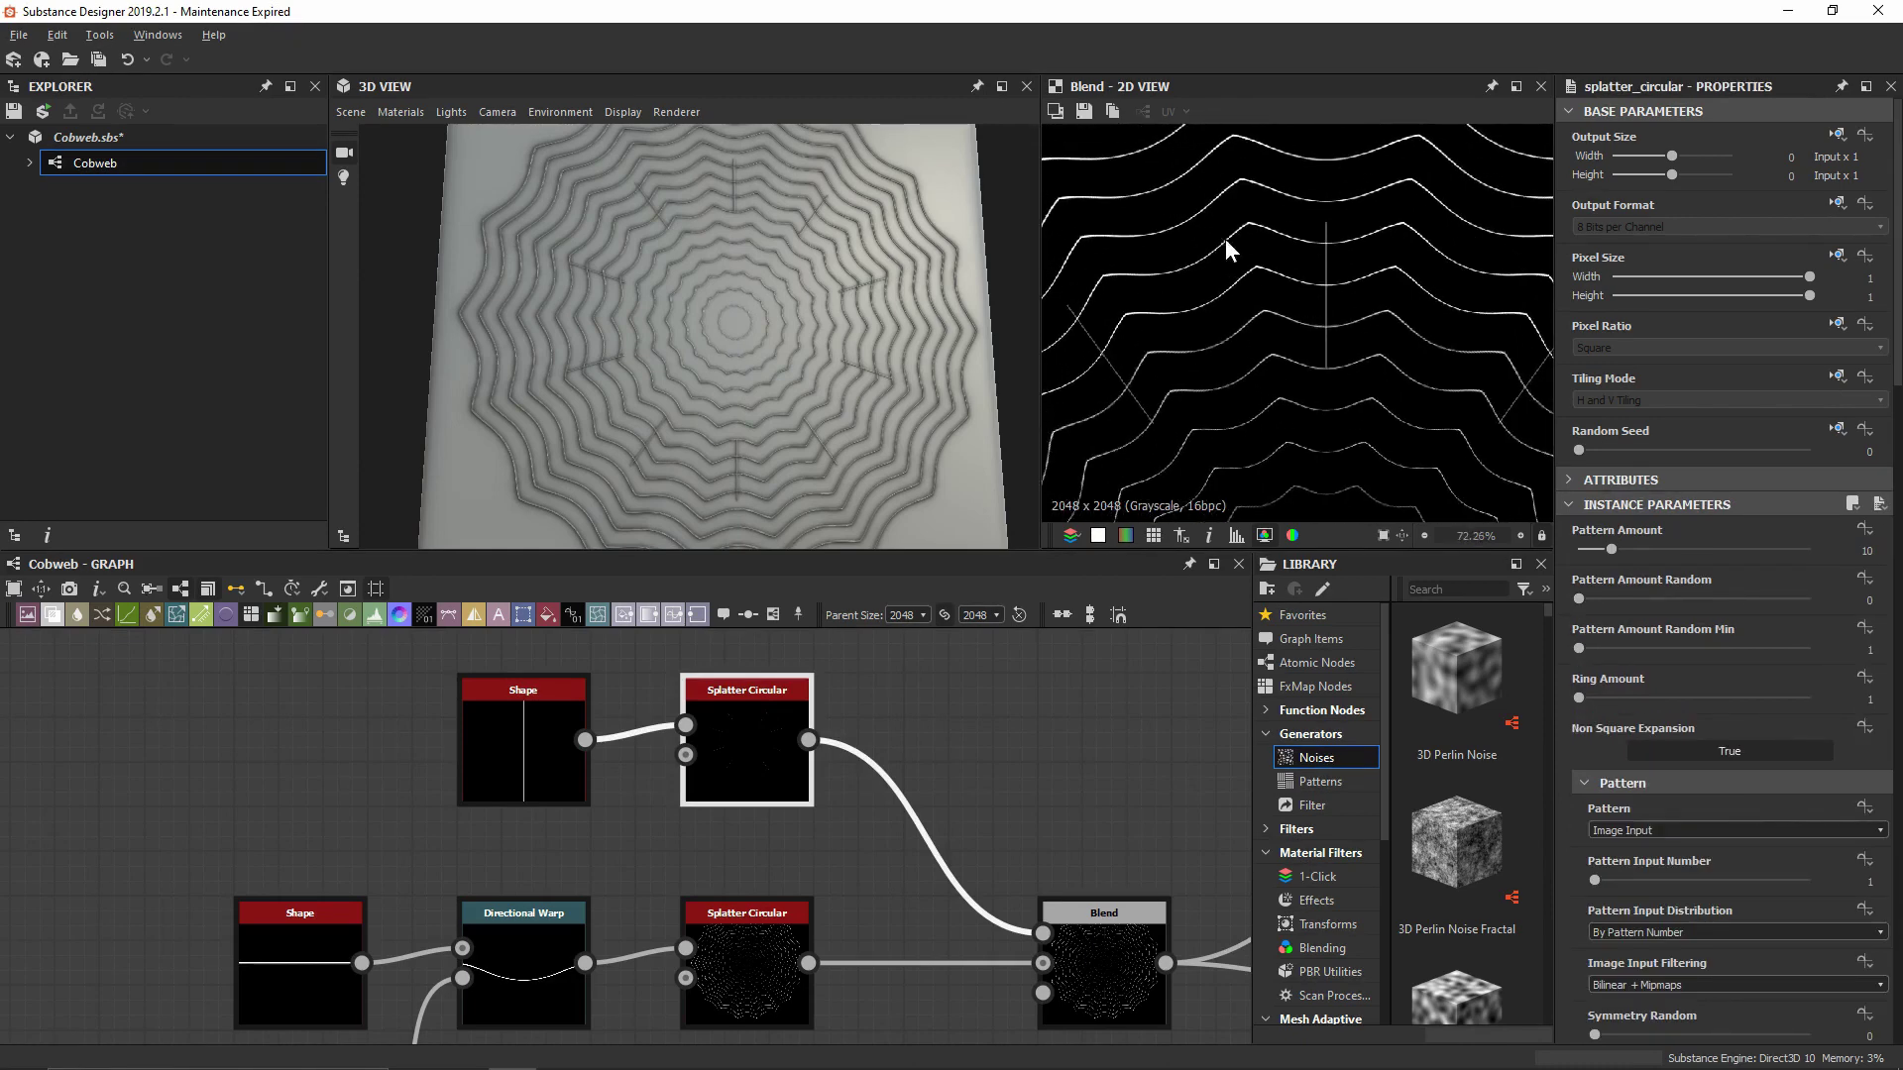
pyautogui.moveTo(1389, 365); pyautogui.dragTo(1295, 359, button='middle')
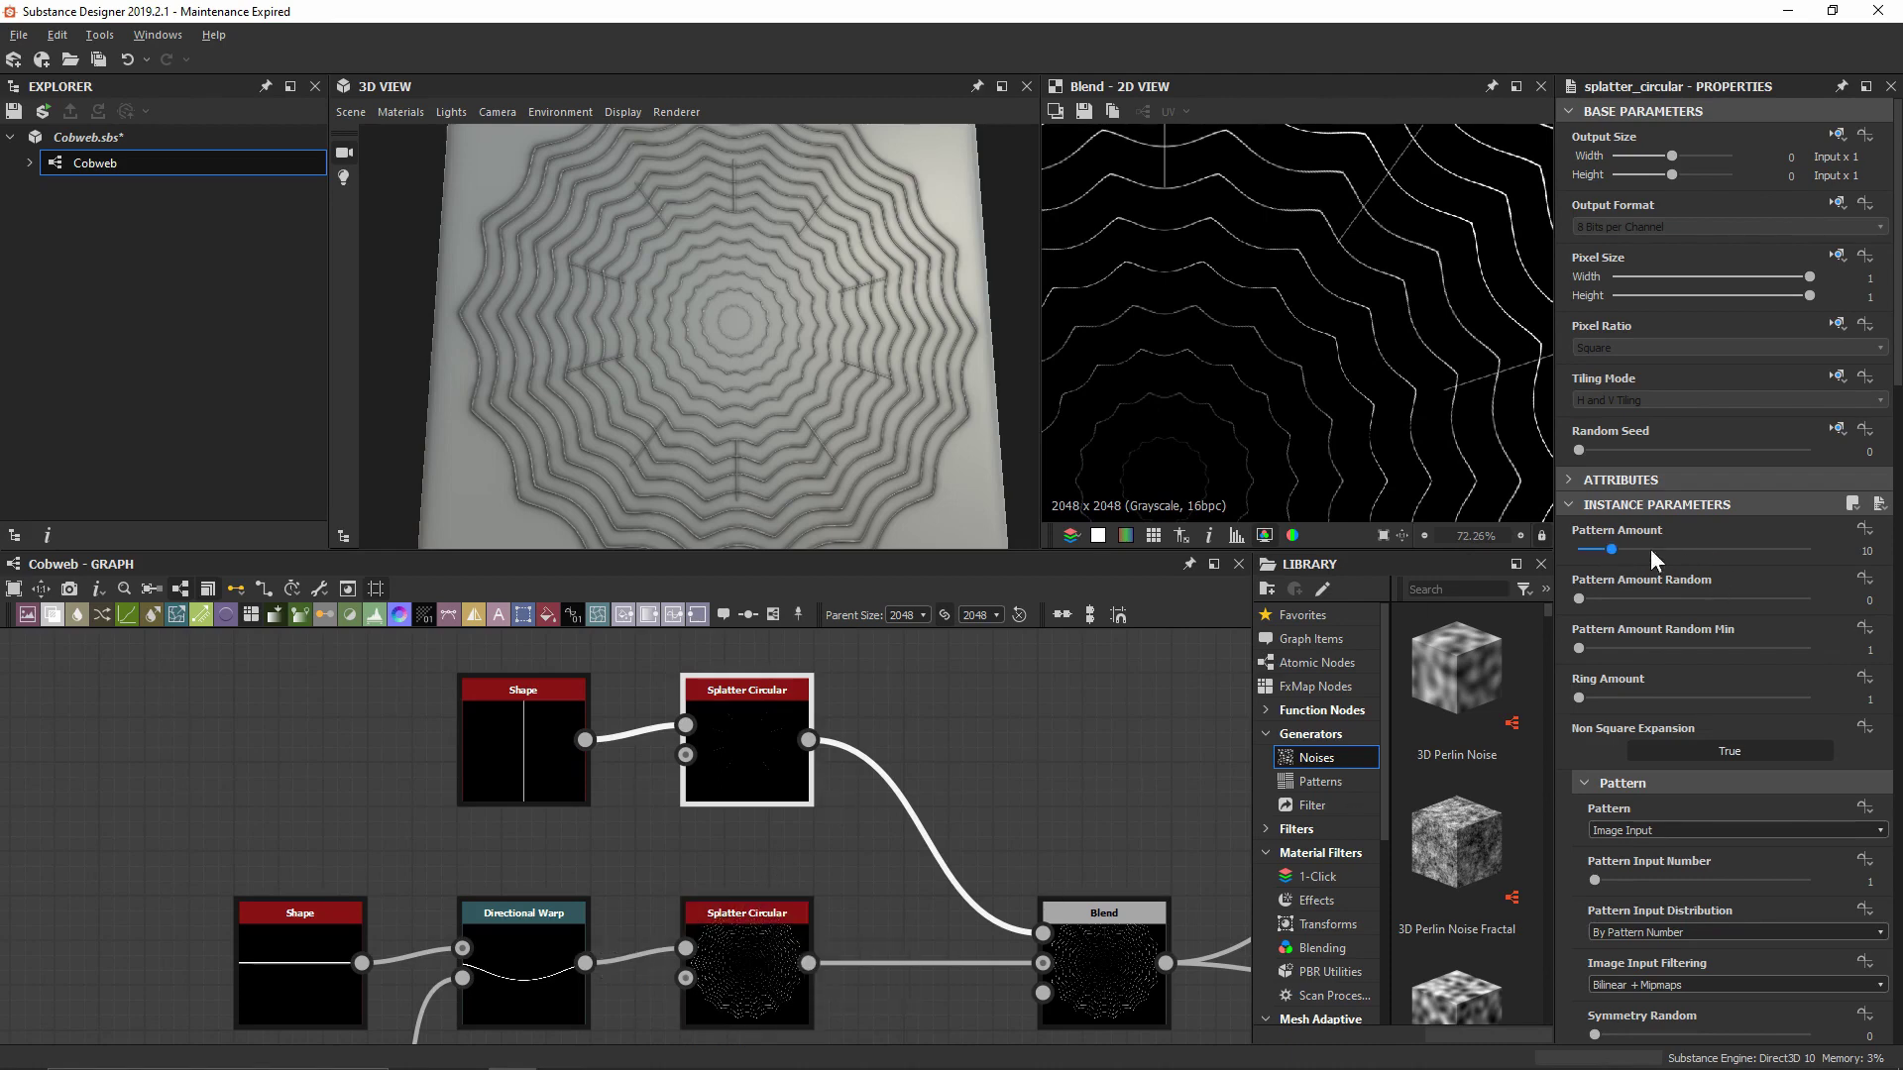
pyautogui.click(1612, 550)
pyautogui.write('18')
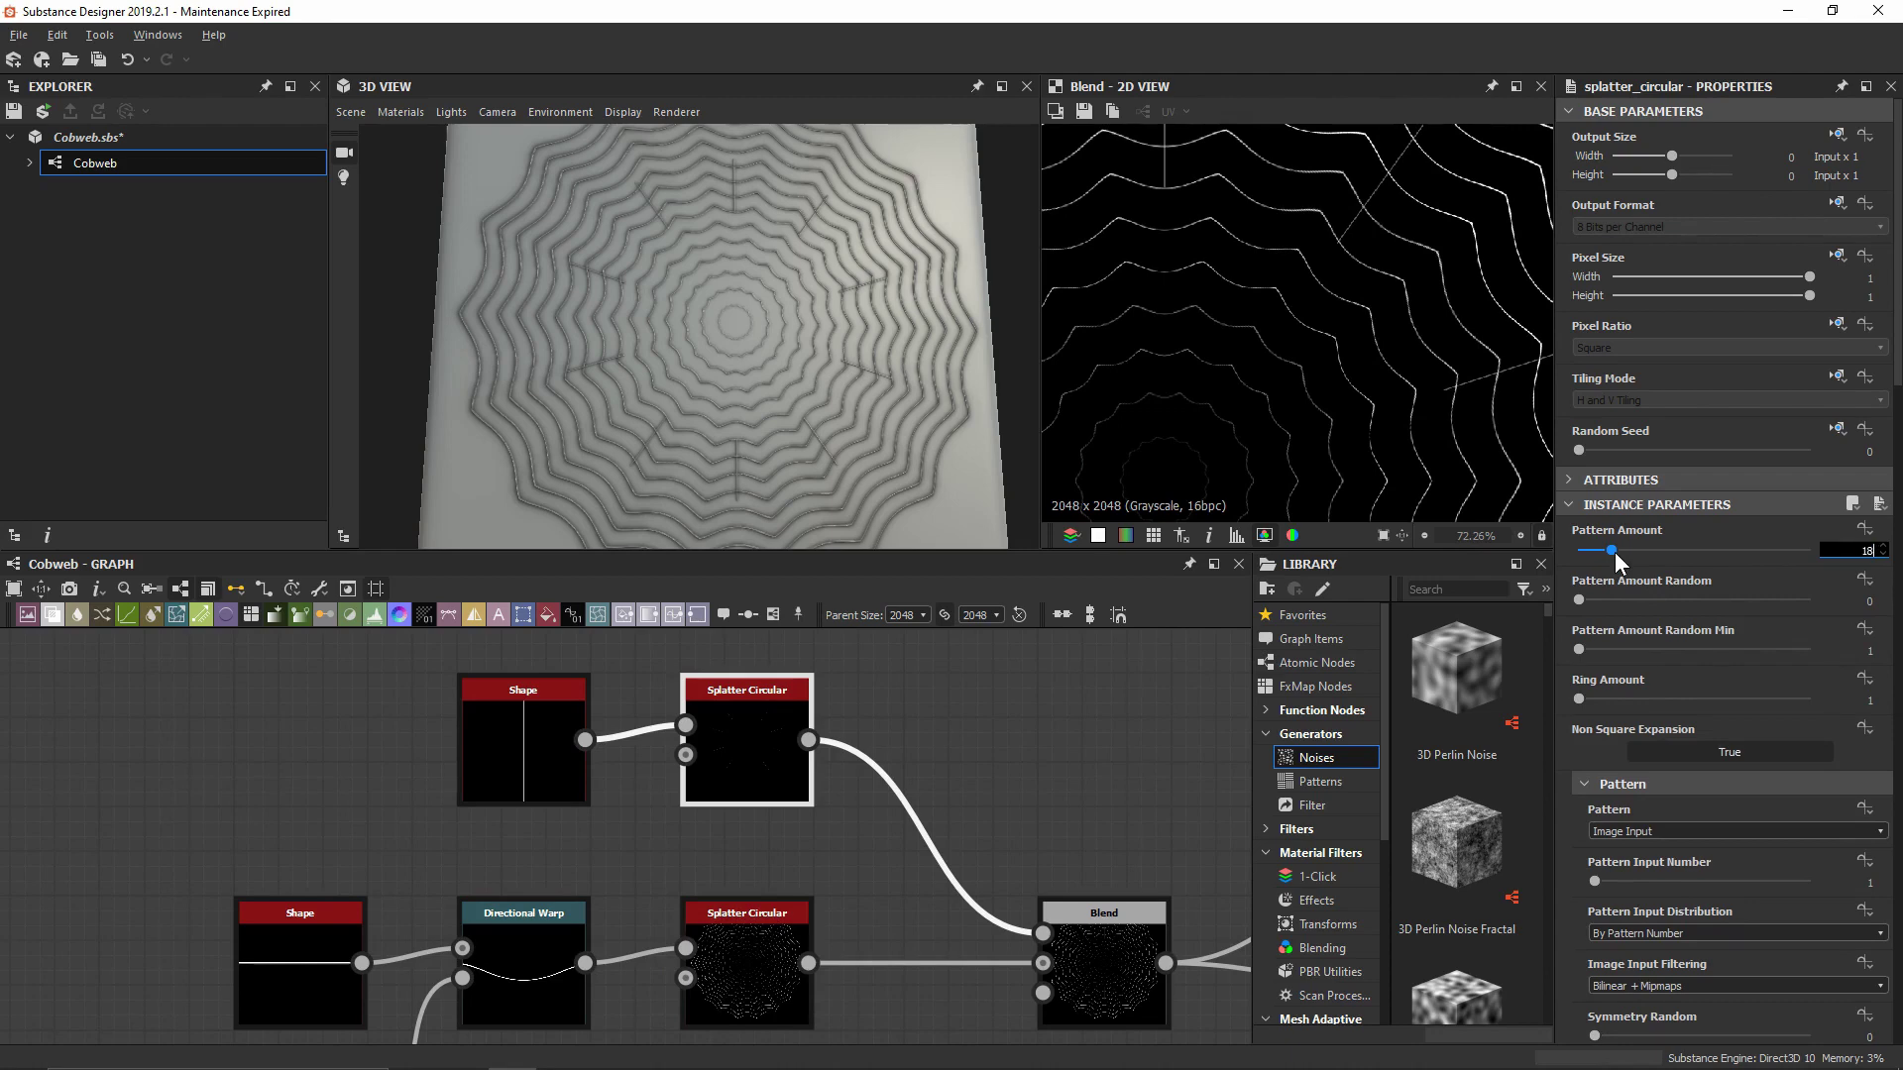
pyautogui.press('Return')
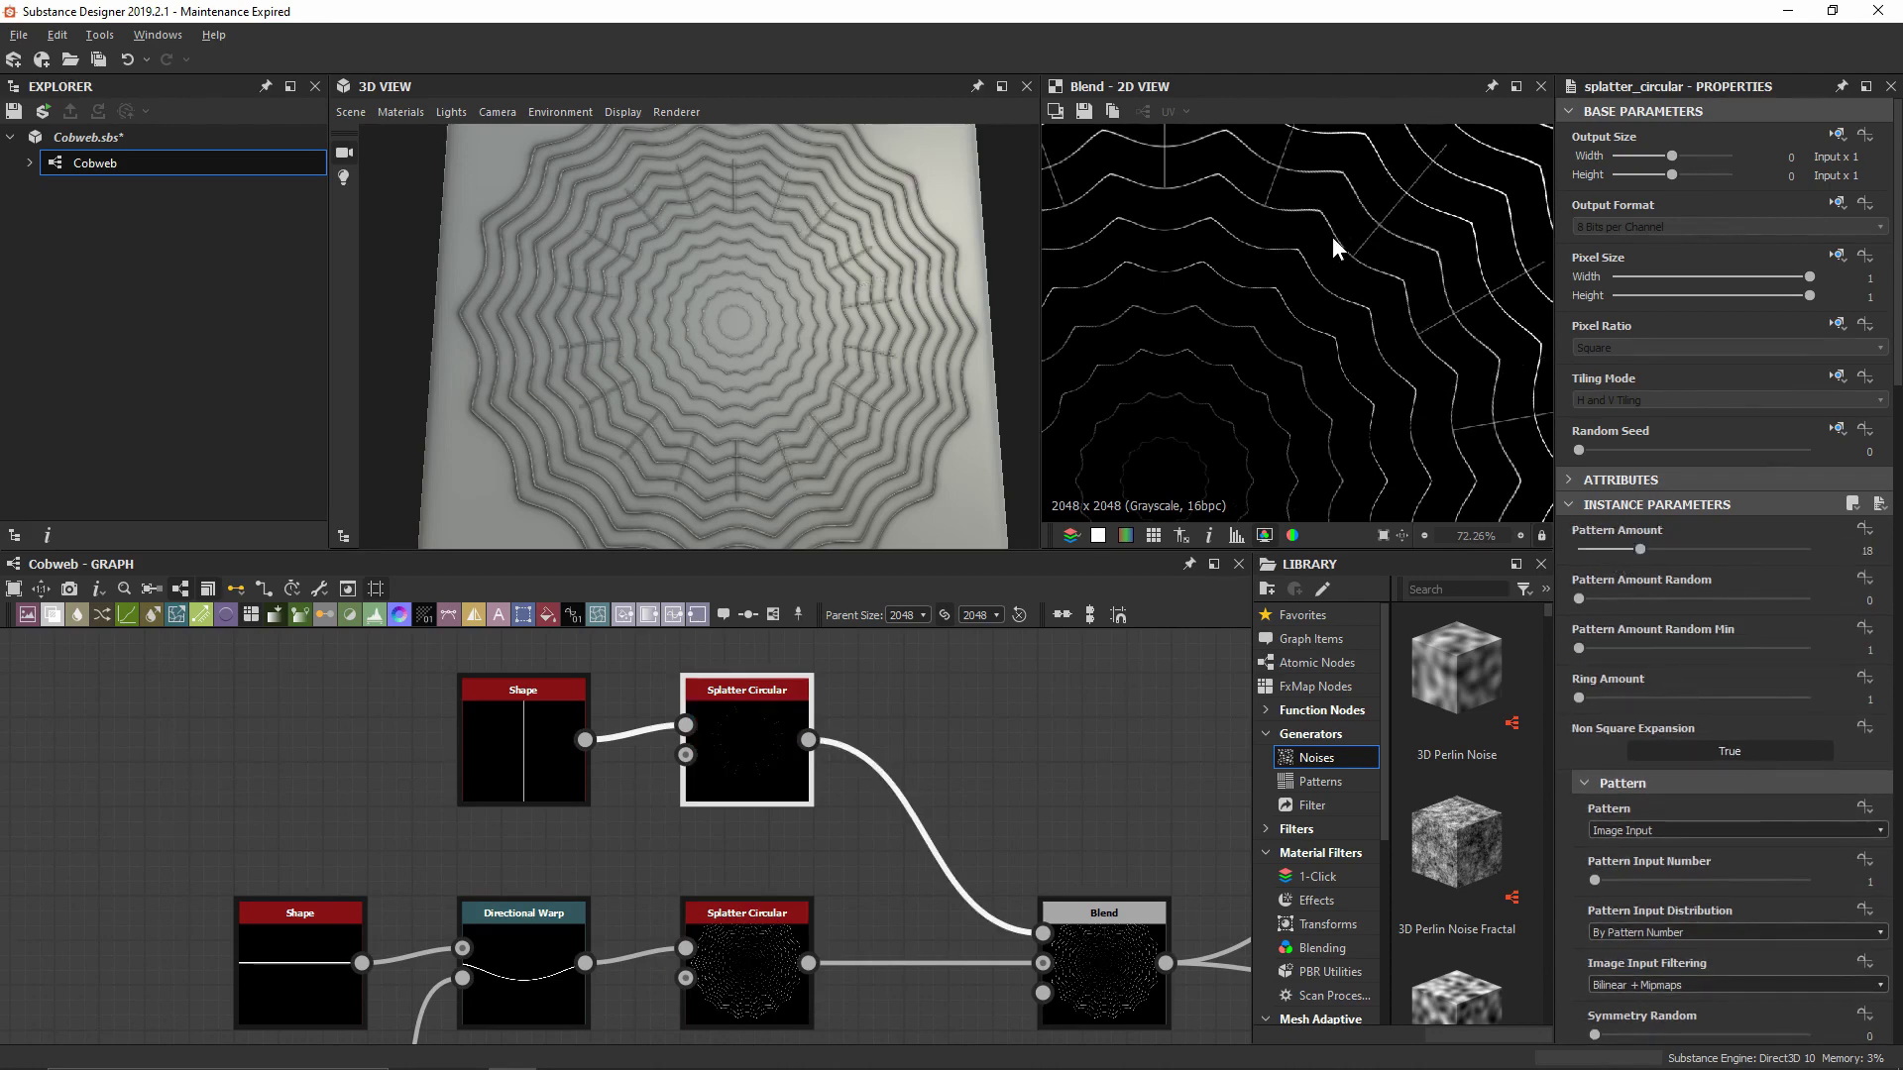
# Set the radial line Splatter Circular's ring rotation to 10 degrees and check the lines' alignment with the ring strands
pyautogui.moveTo(1332, 236); pyautogui.dragTo(1255, 270, button='middle')
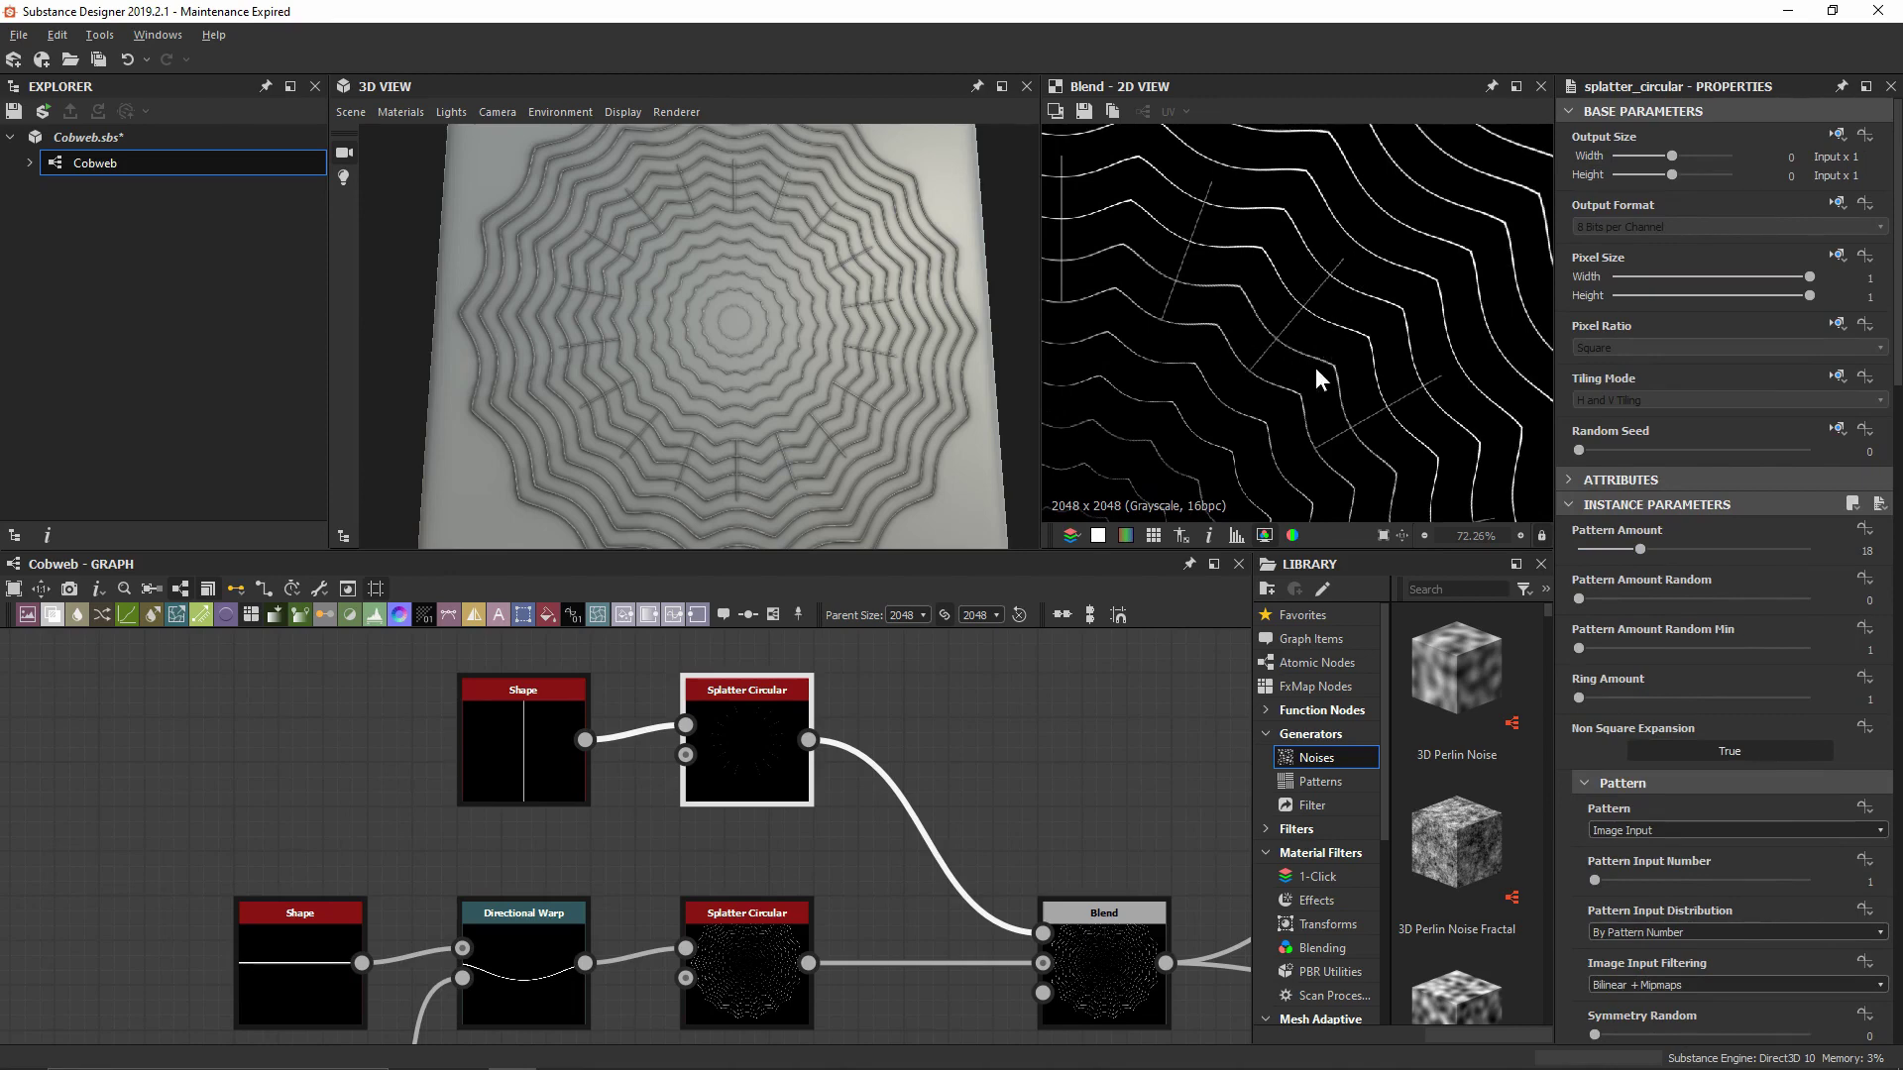
pyautogui.scroll(-3, 1287, 255)
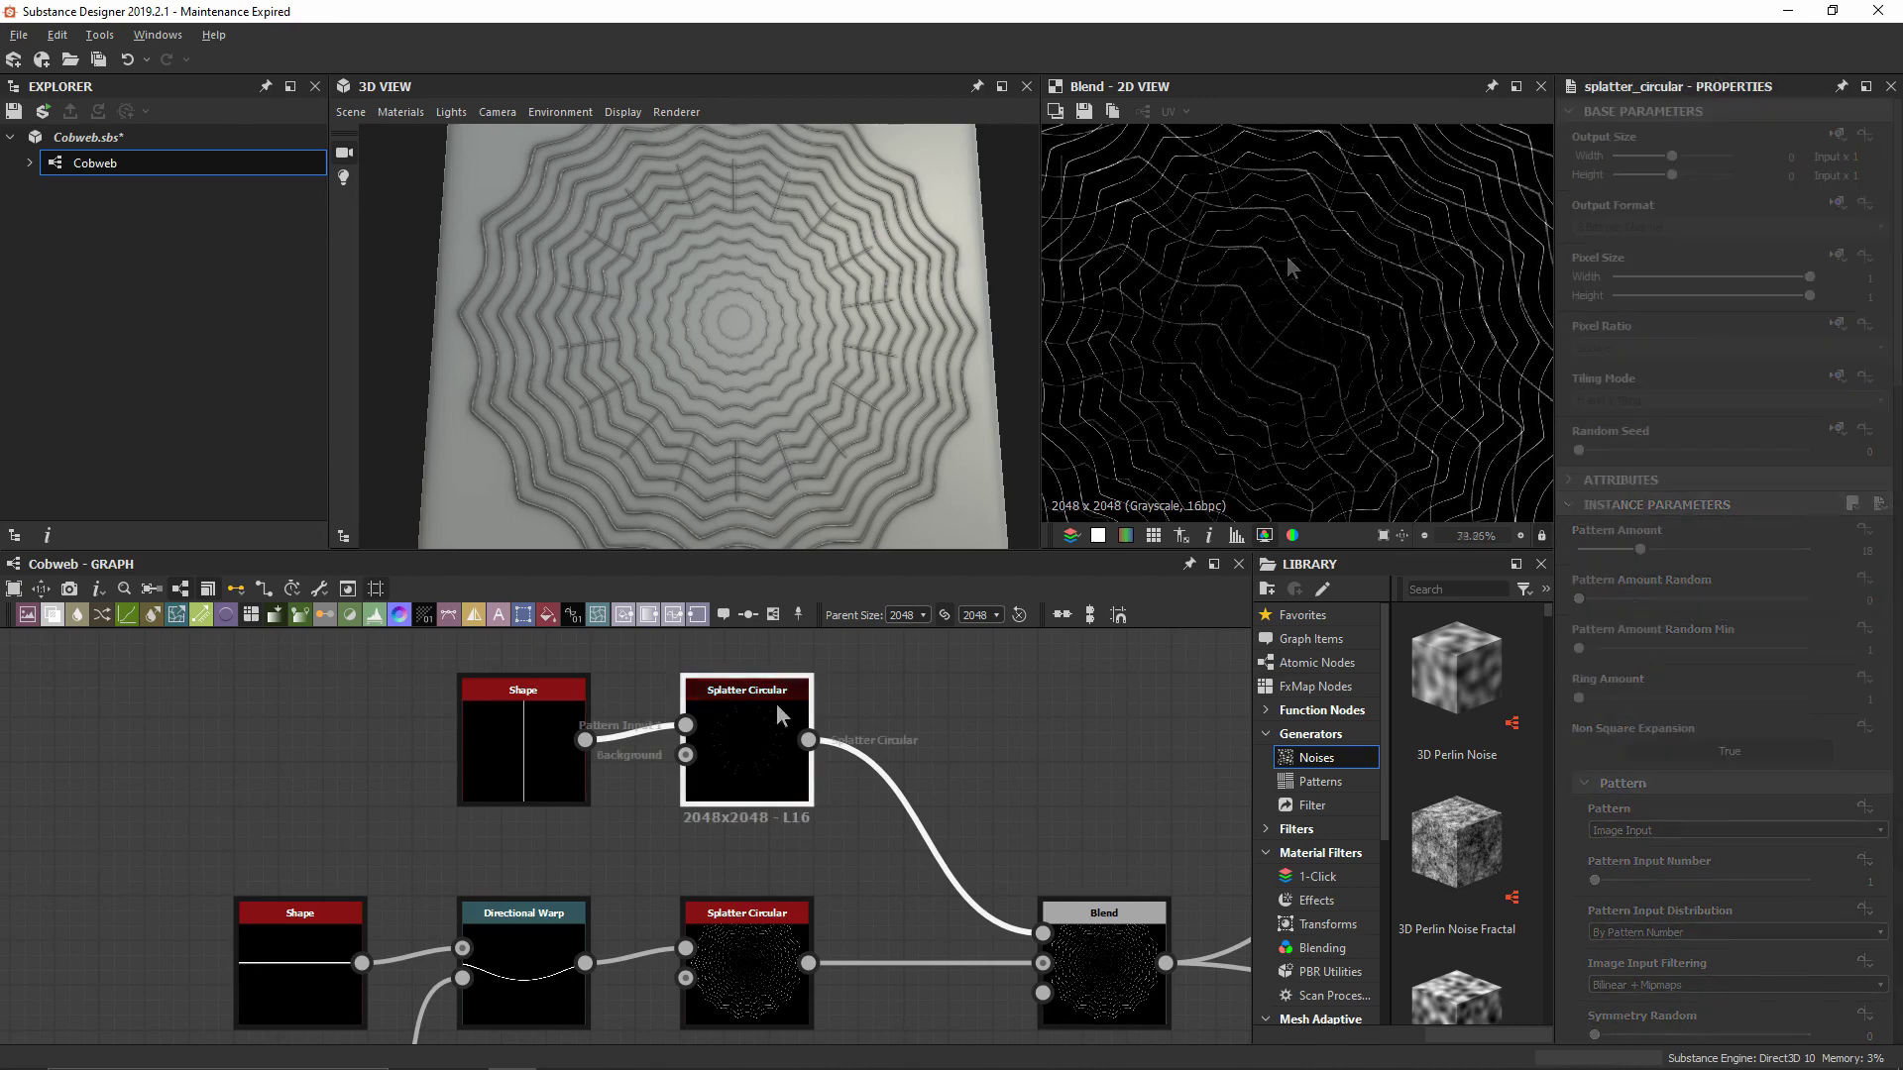
pyautogui.scroll(-7, 1768, 684)
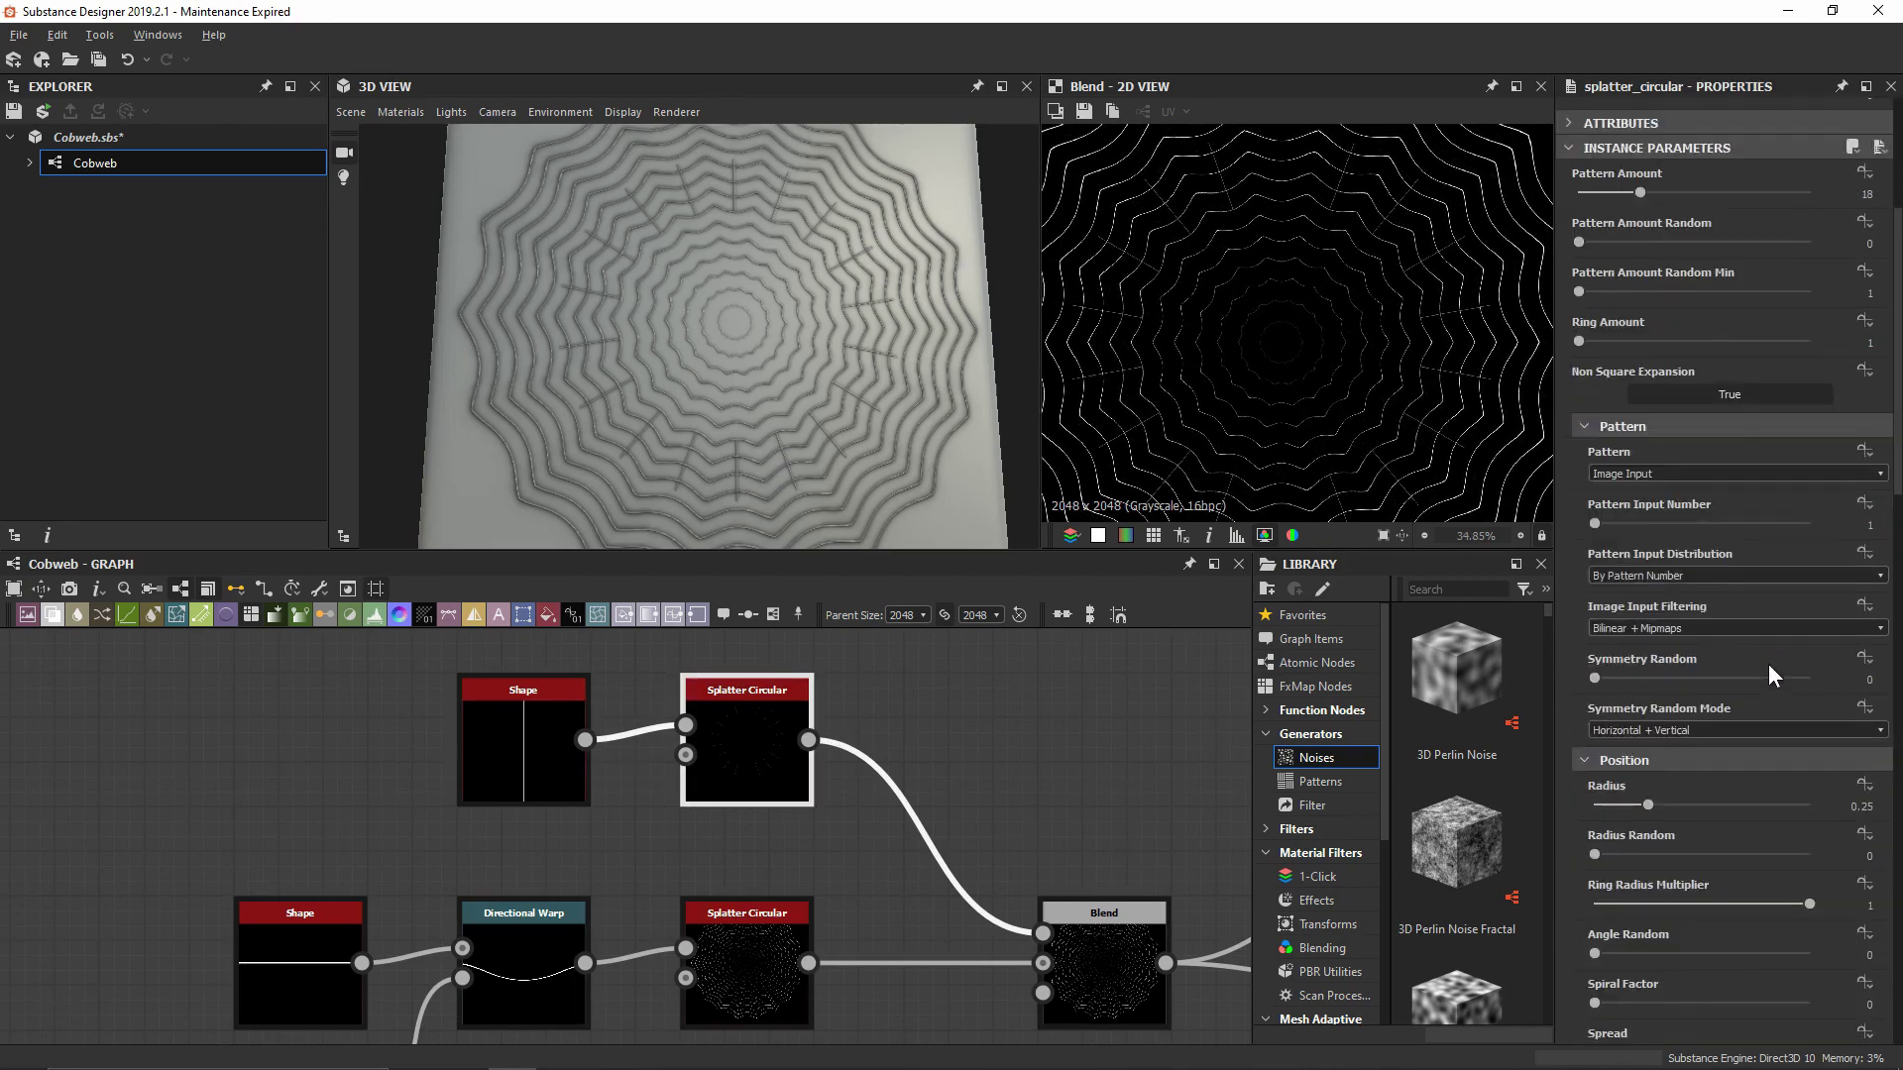
pyautogui.scroll(-10, 1768, 662)
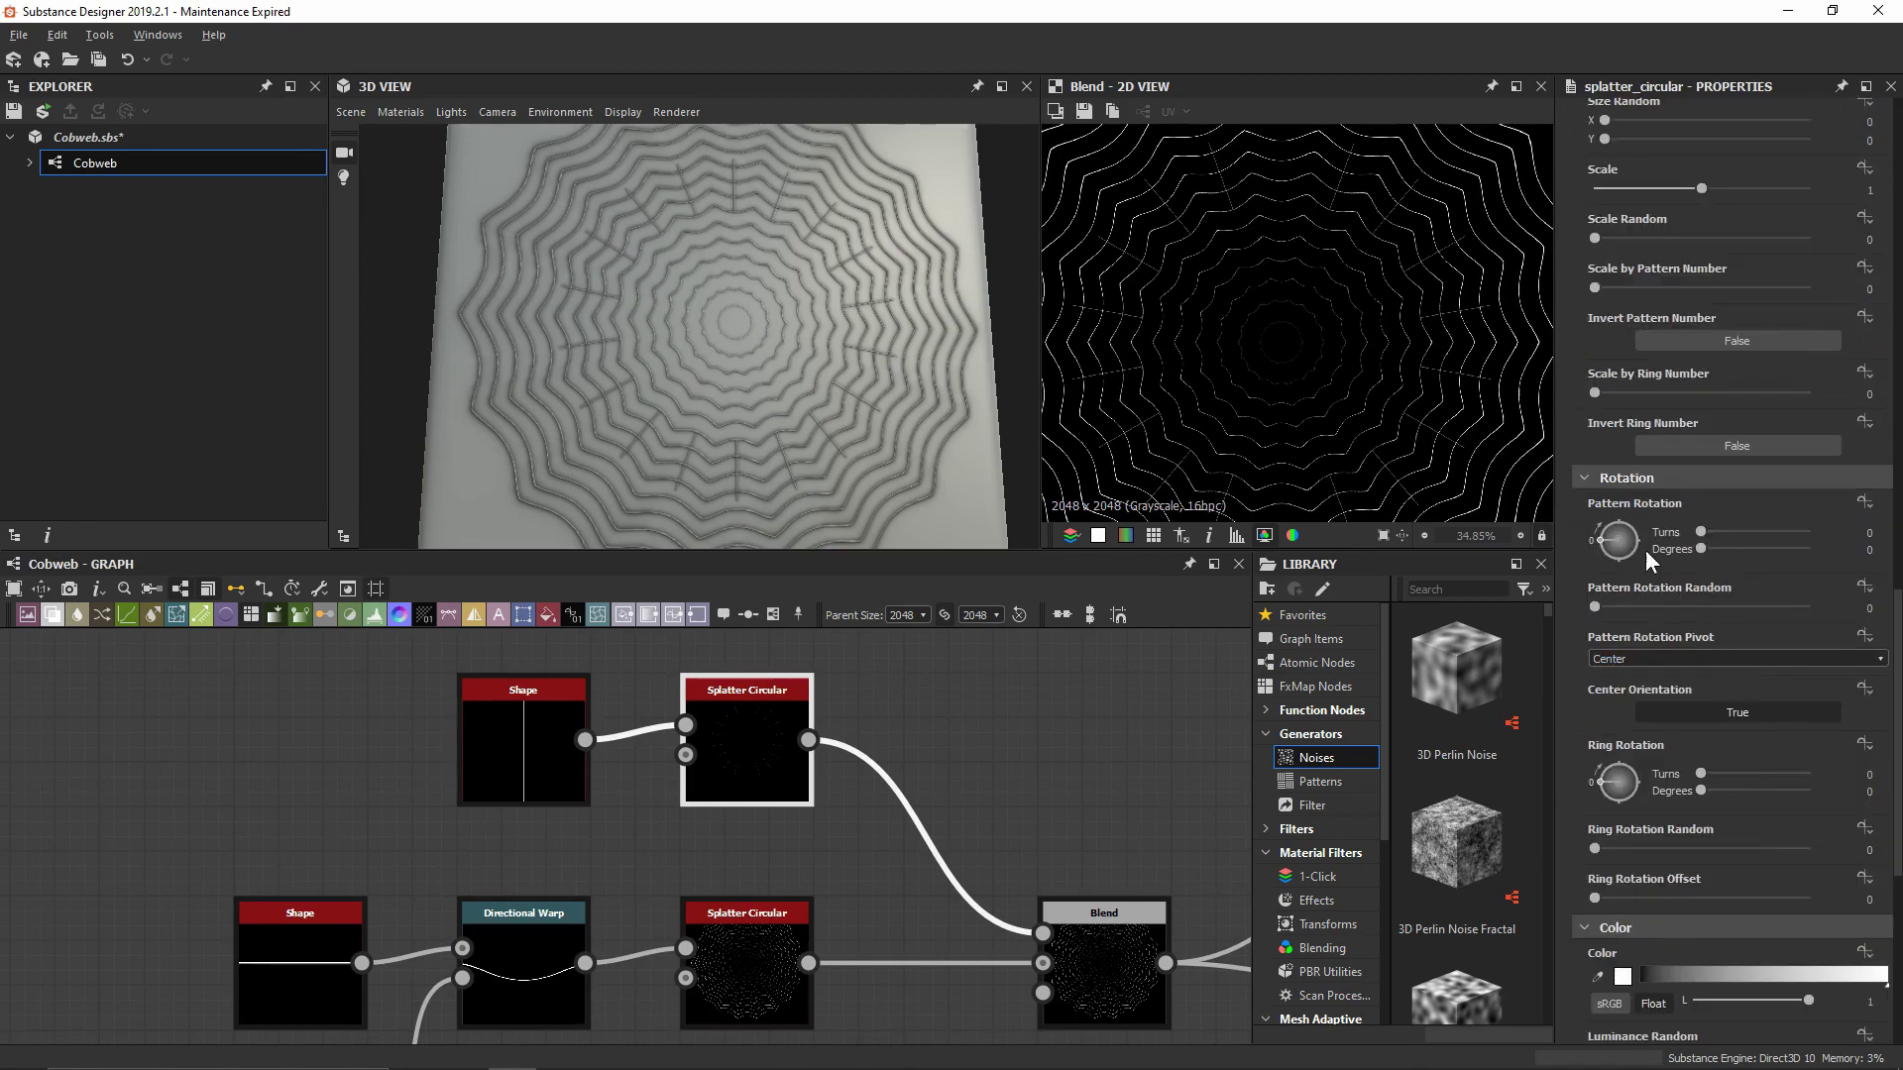
pyautogui.moveTo(1707, 551); pyautogui.dragTo(1637, 555)
pyautogui.doubleClick(1701, 792)
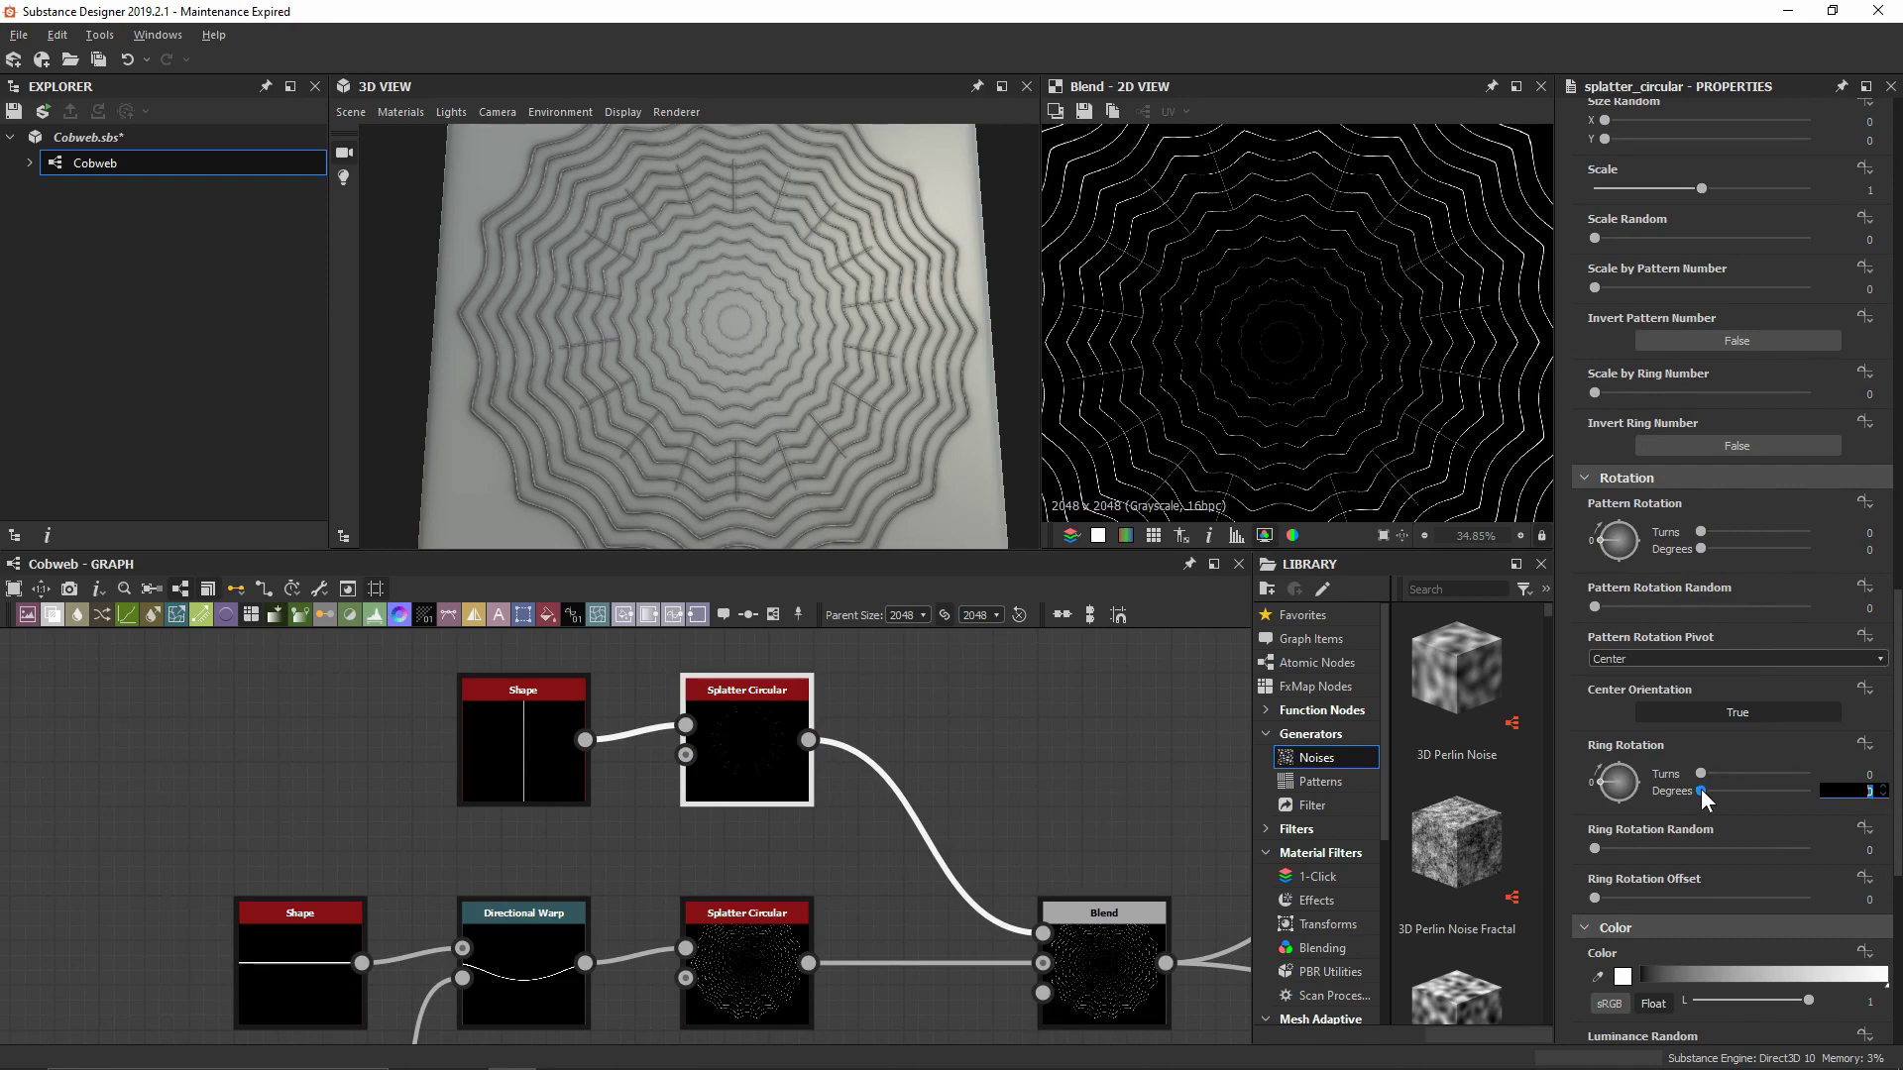
pyautogui.write('10')
pyautogui.press('Return')
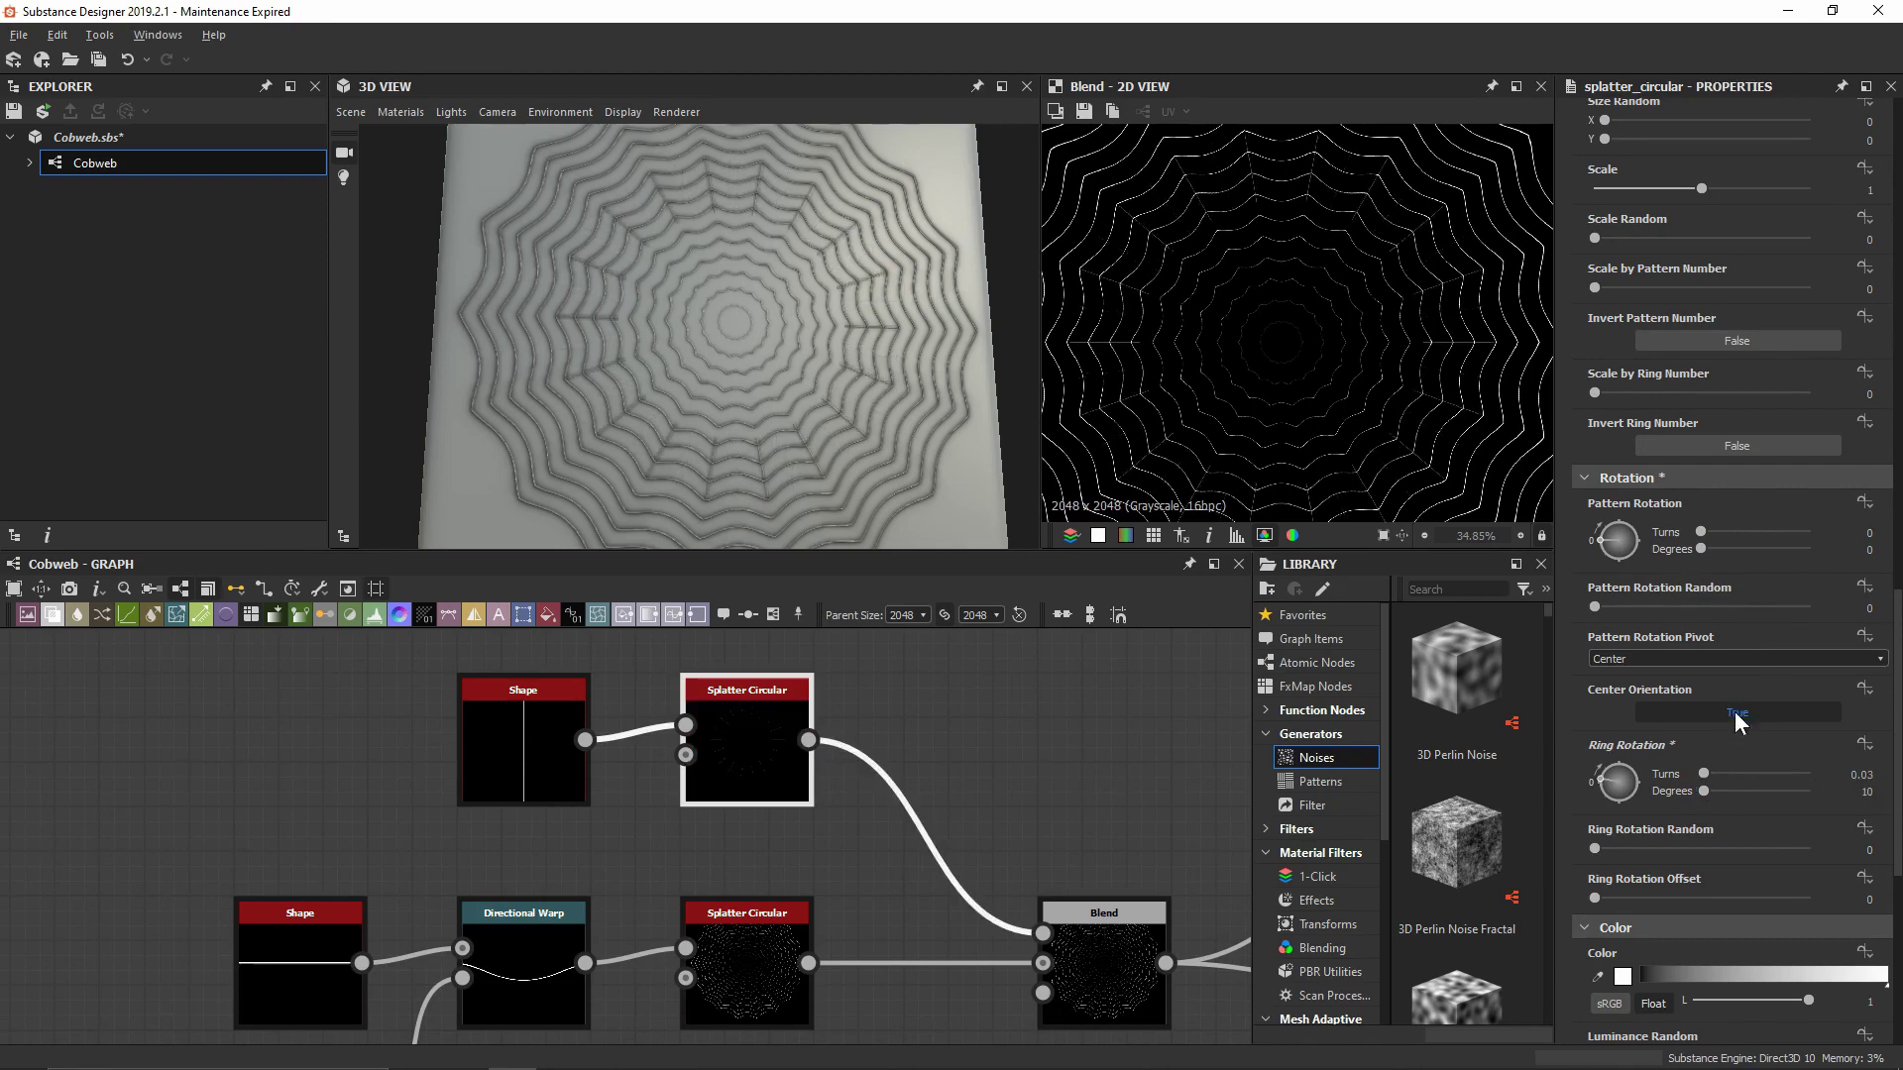
pyautogui.scroll(9, 1407, 401)
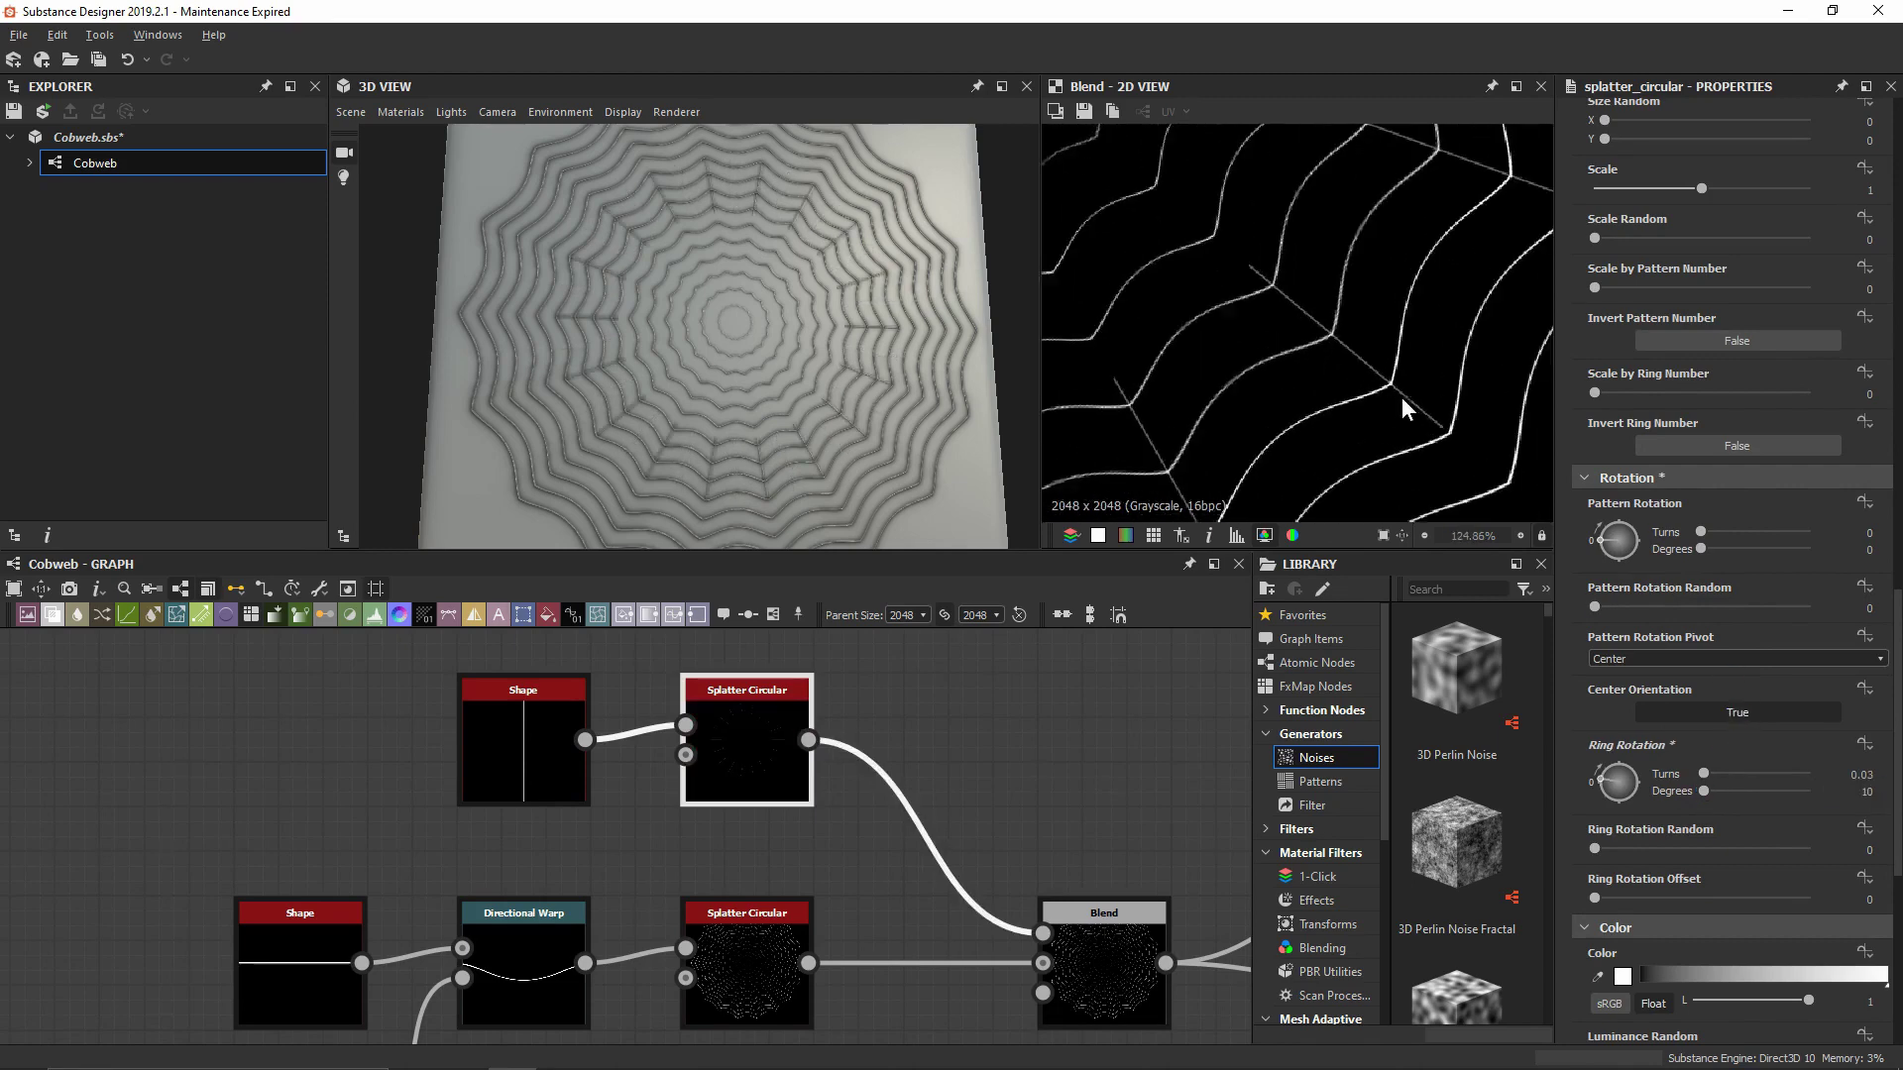
pyautogui.moveTo(1251, 260); pyautogui.dragTo(1336, 229, button='middle')
pyautogui.scroll(-8, 1270, 367)
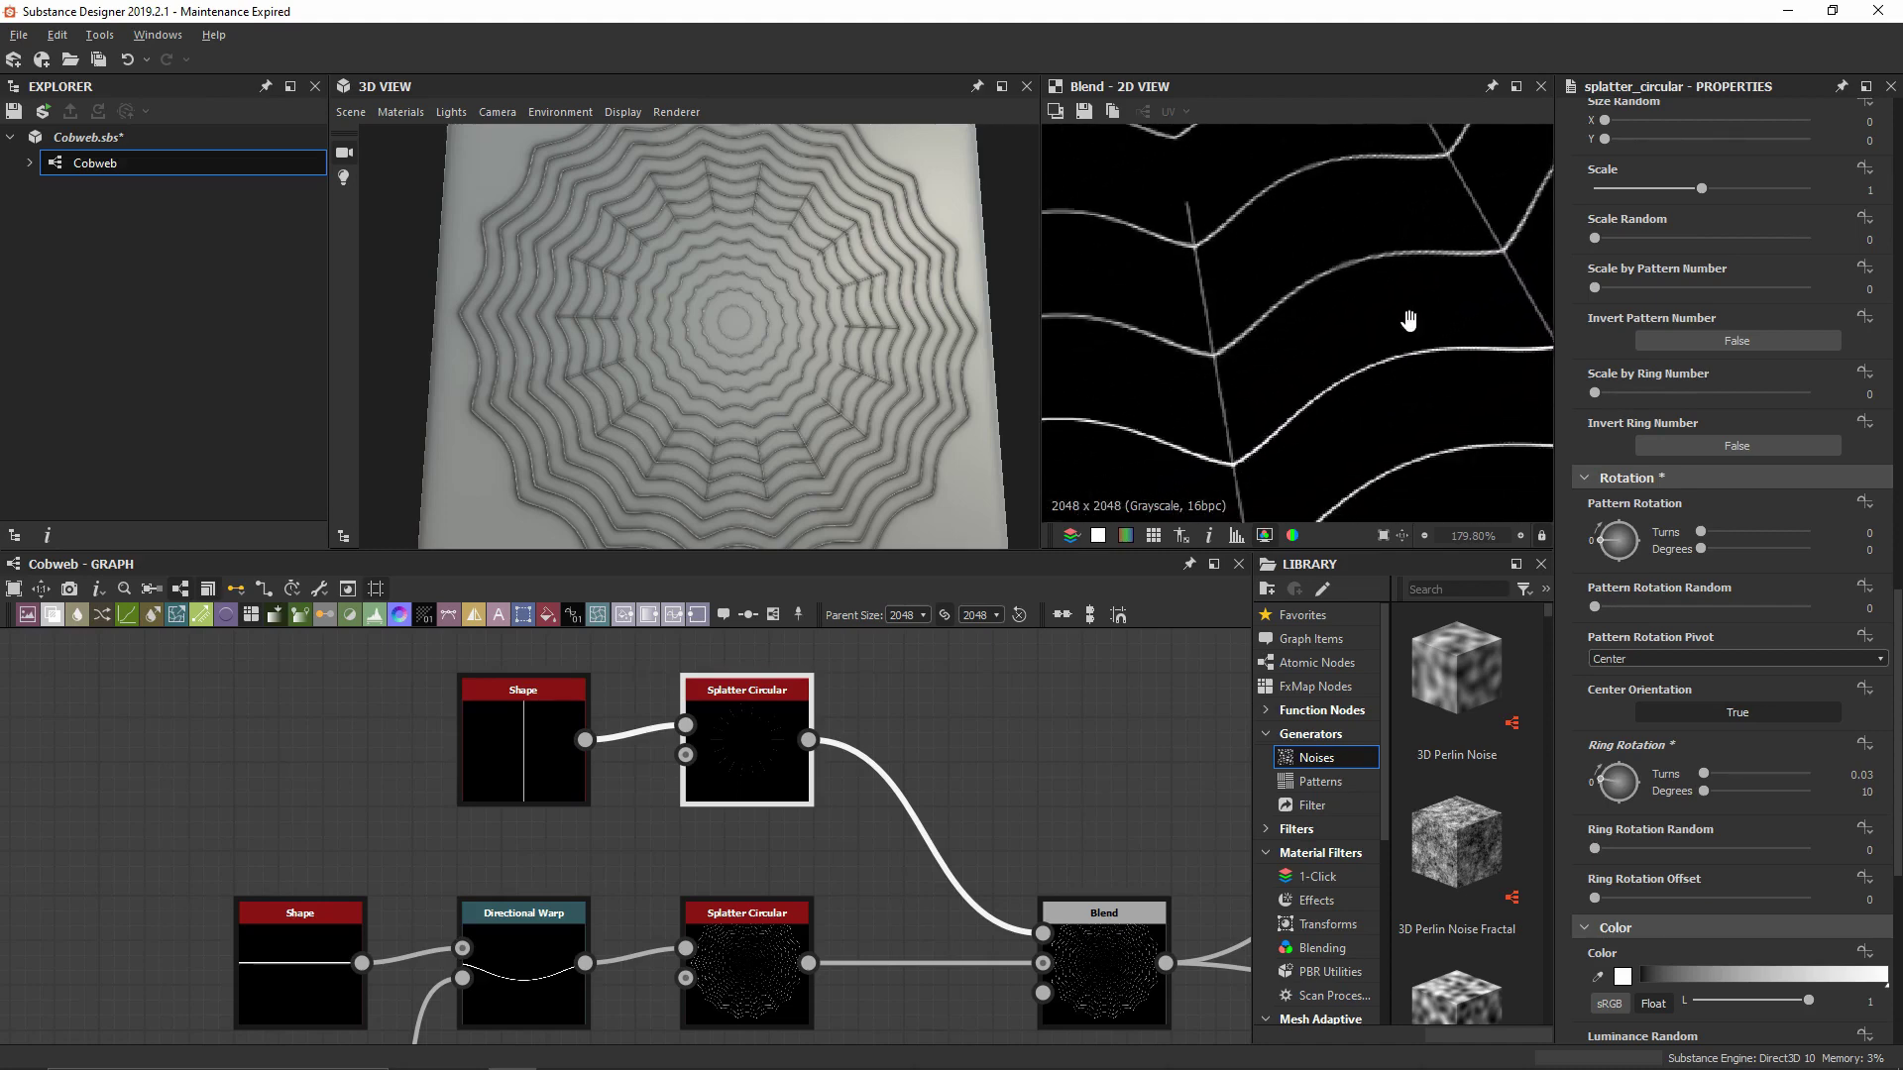
pyautogui.moveTo(1366, 282); pyautogui.dragTo(1308, 412, button='middle')
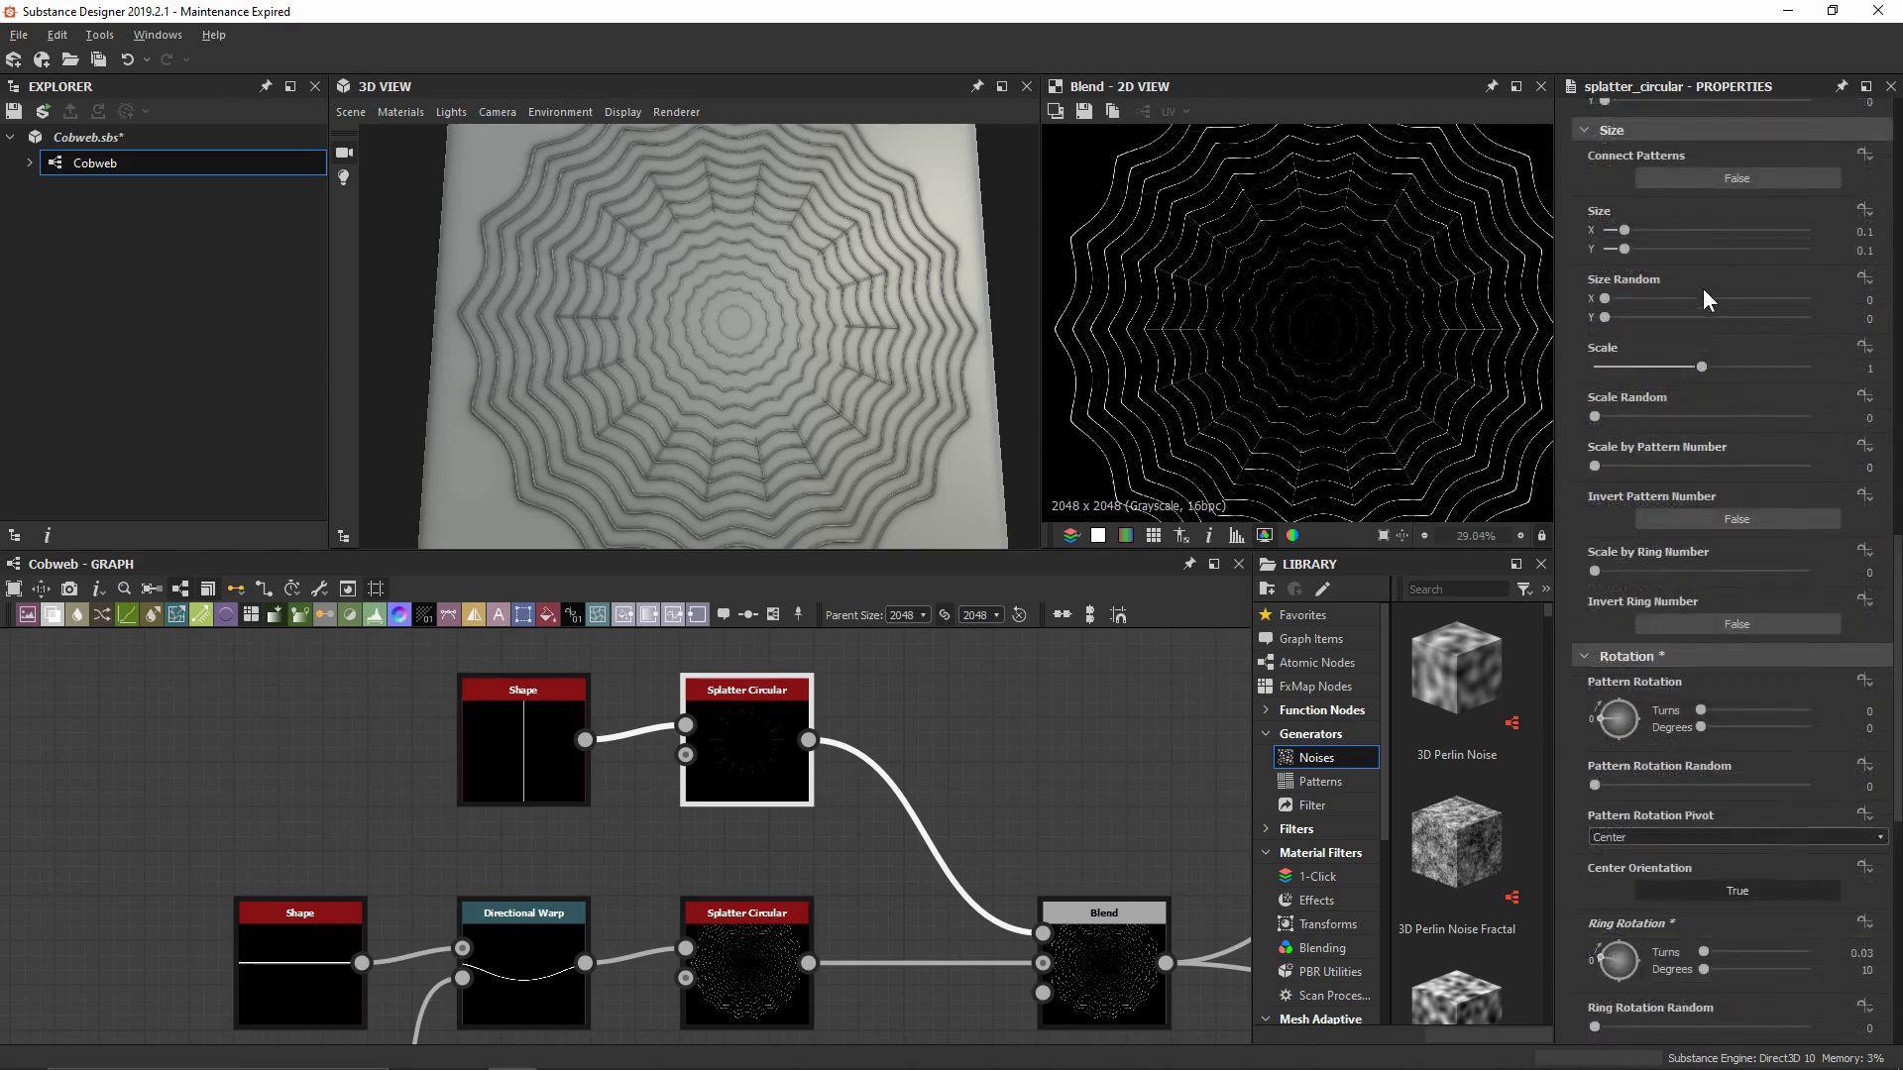
# Set the radial line Splatter Circular's Size Y to 0.5 and inspect the lengthened lines on the 3D model
pyautogui.scroll(1, 1675, 267)
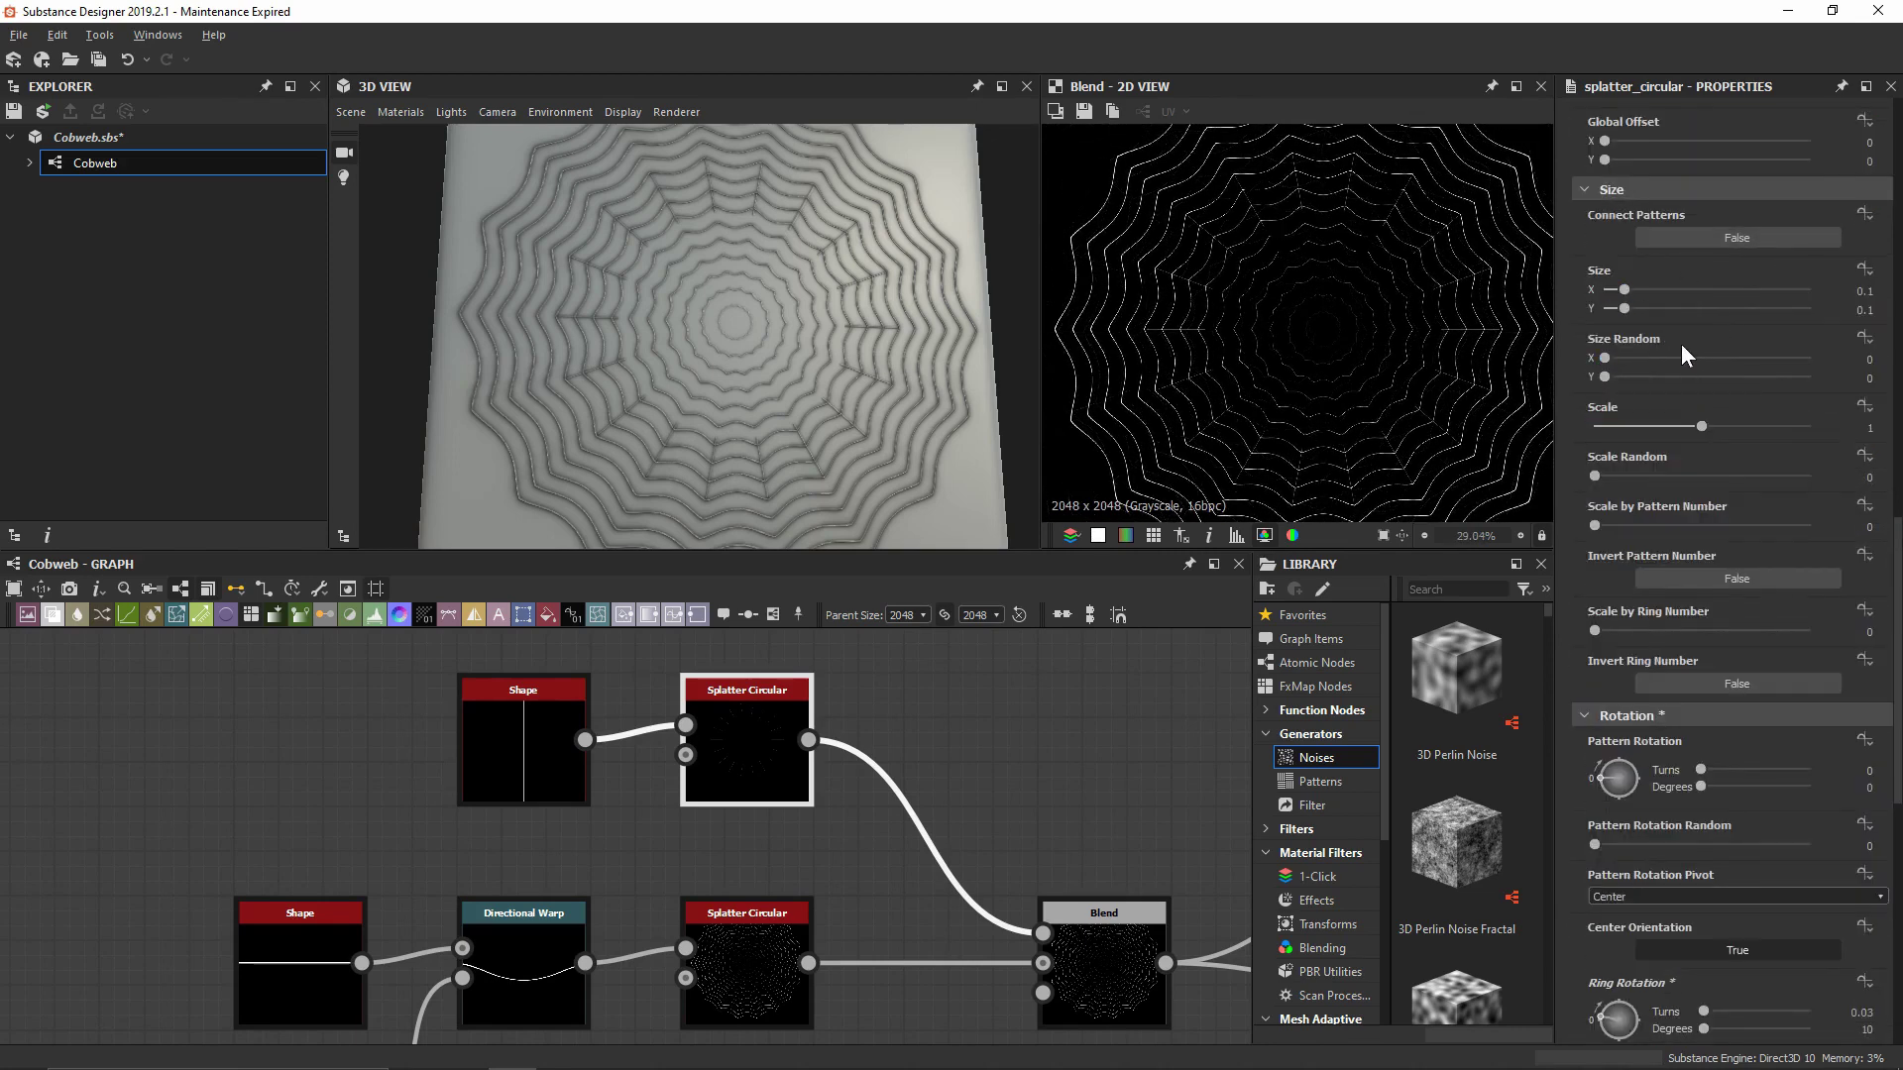
pyautogui.scroll(-2, 1477, 337)
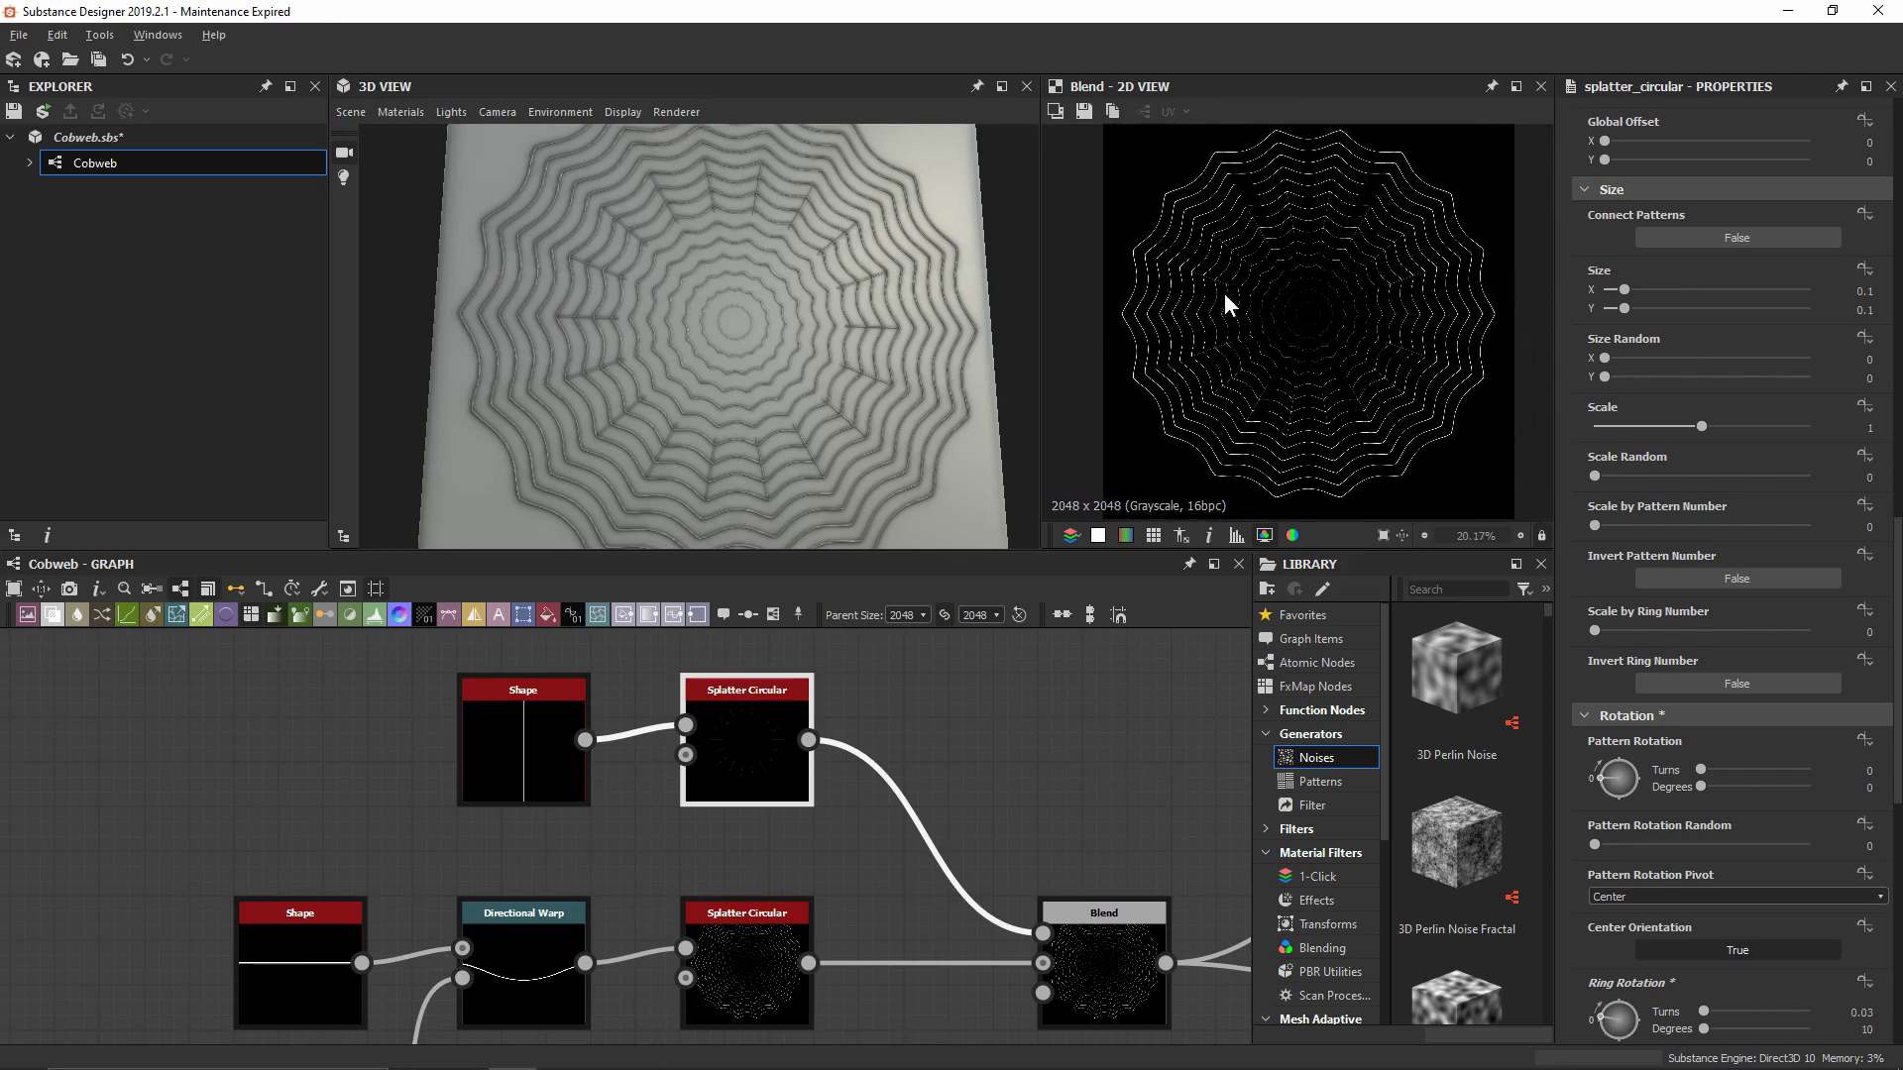
pyautogui.scroll(2, 1224, 273)
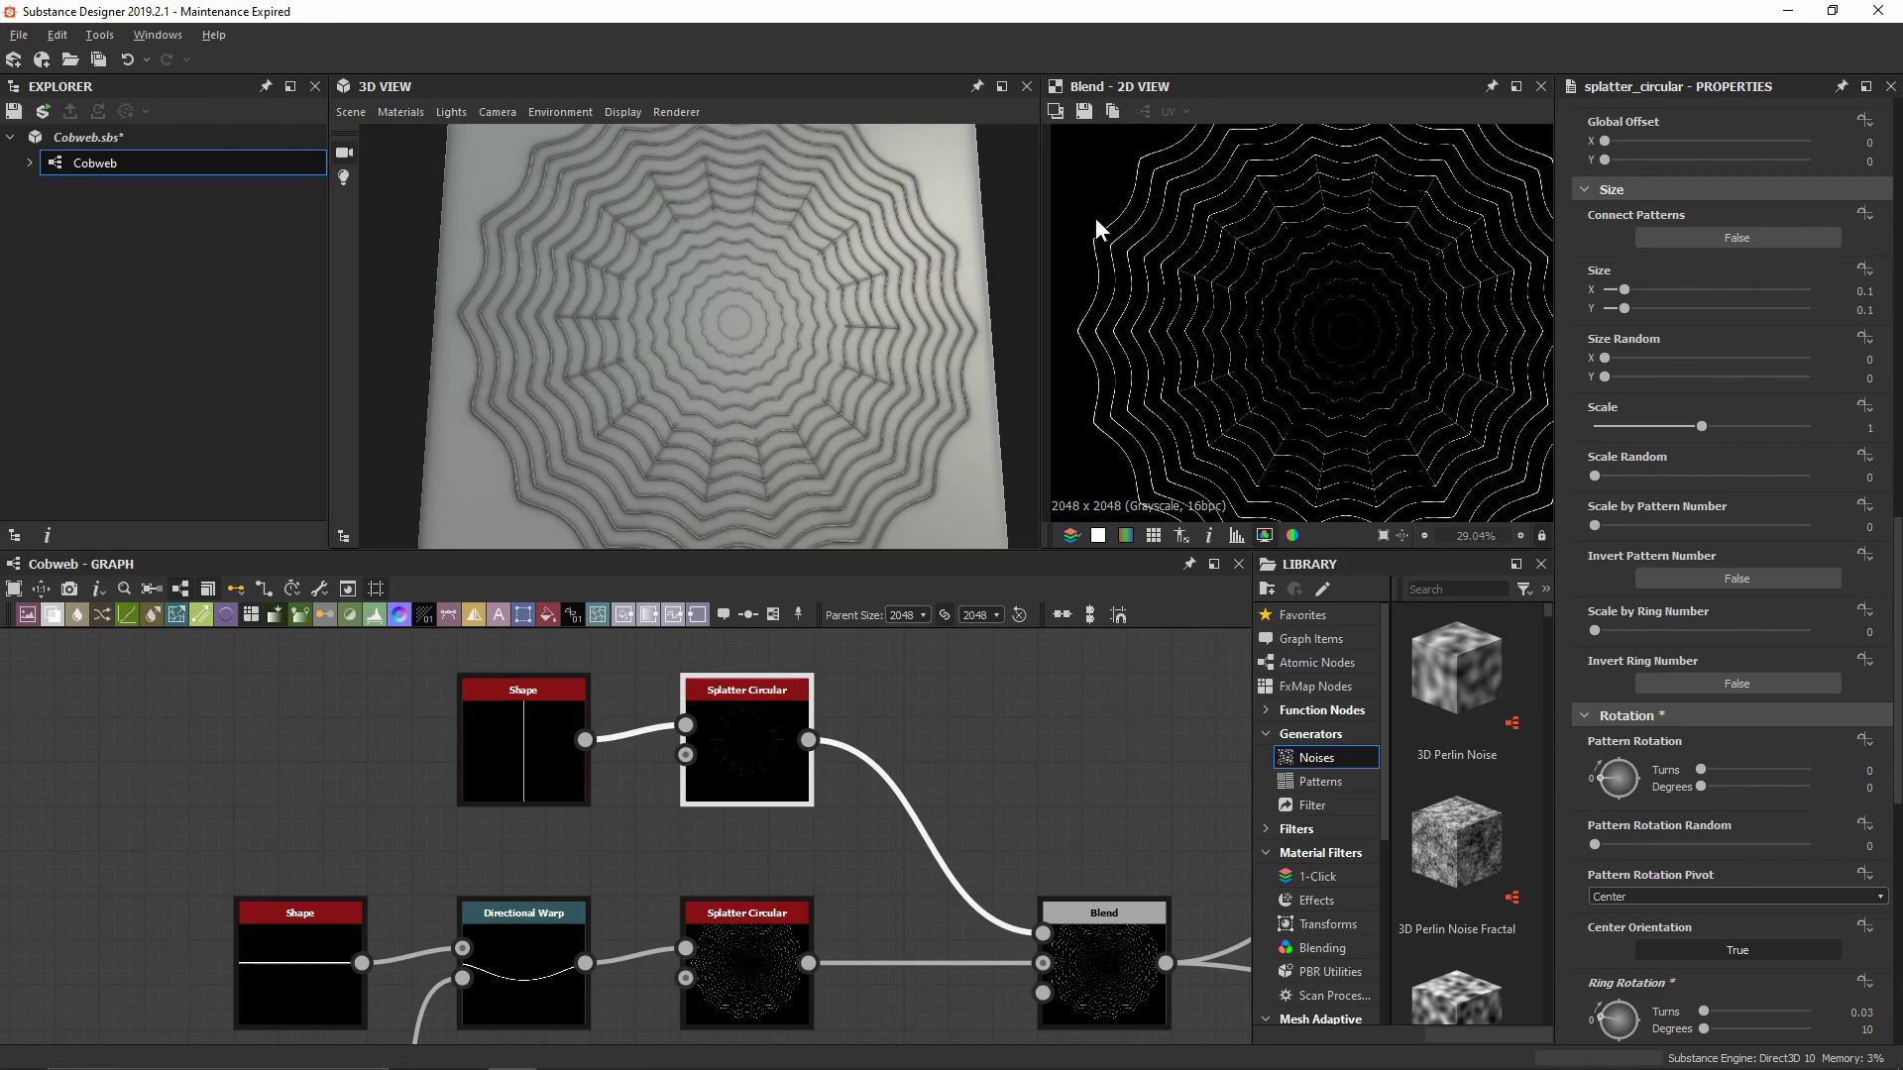
pyautogui.moveTo(1356, 385); pyautogui.dragTo(1227, 353, button='middle')
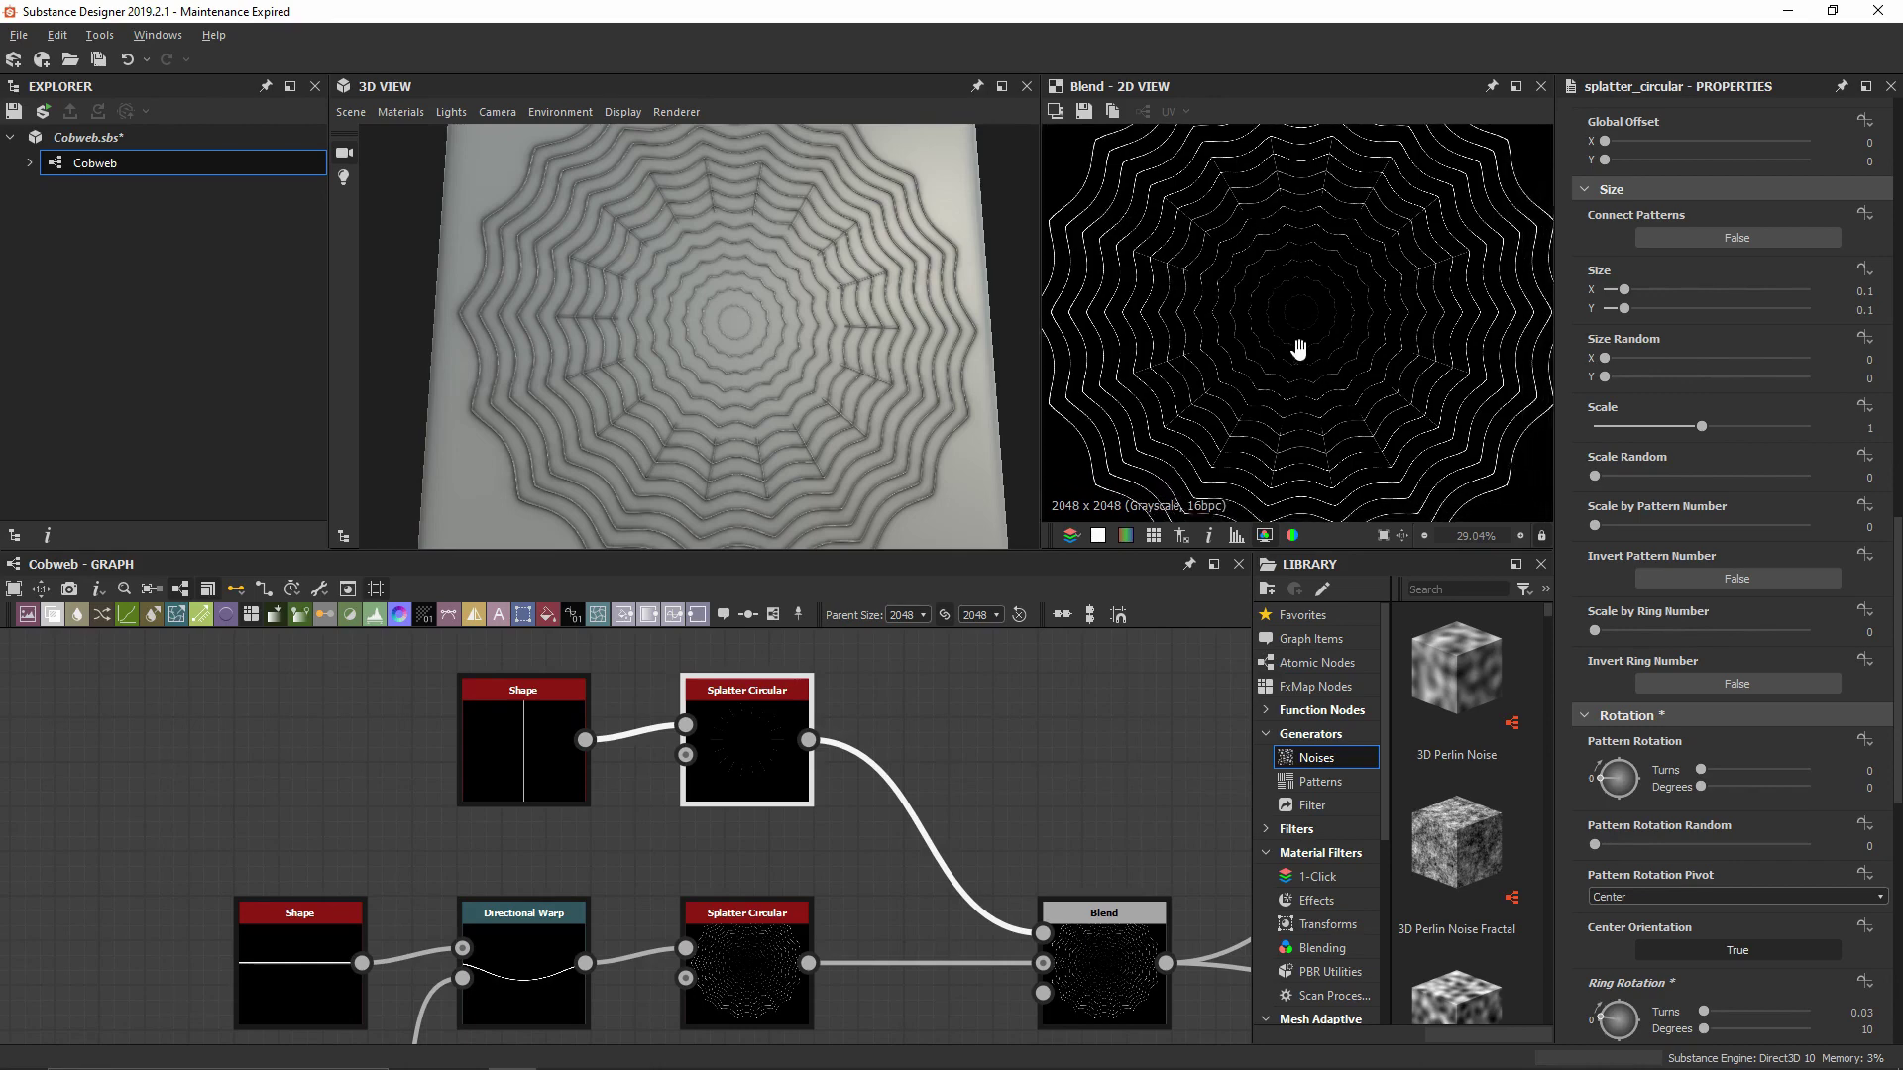
pyautogui.click(1631, 305)
pyautogui.write('0.5')
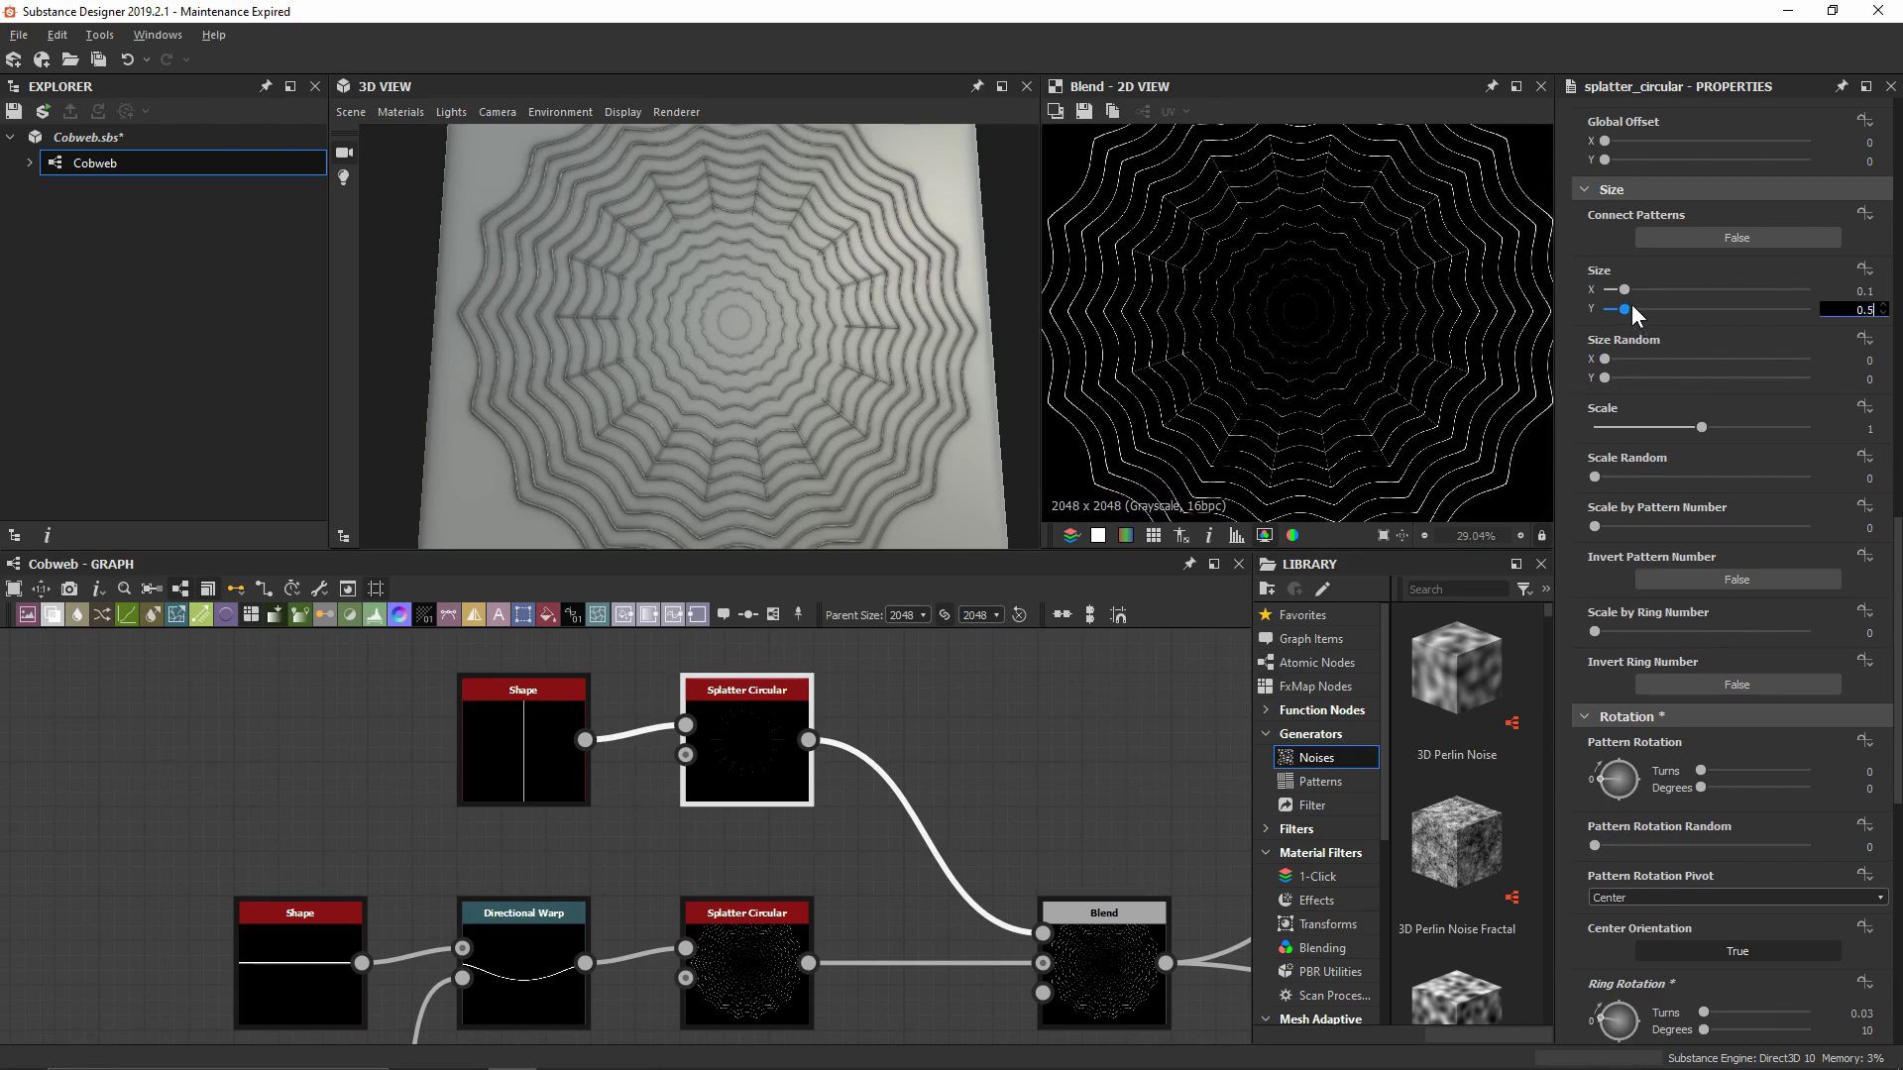
pyautogui.press('Return')
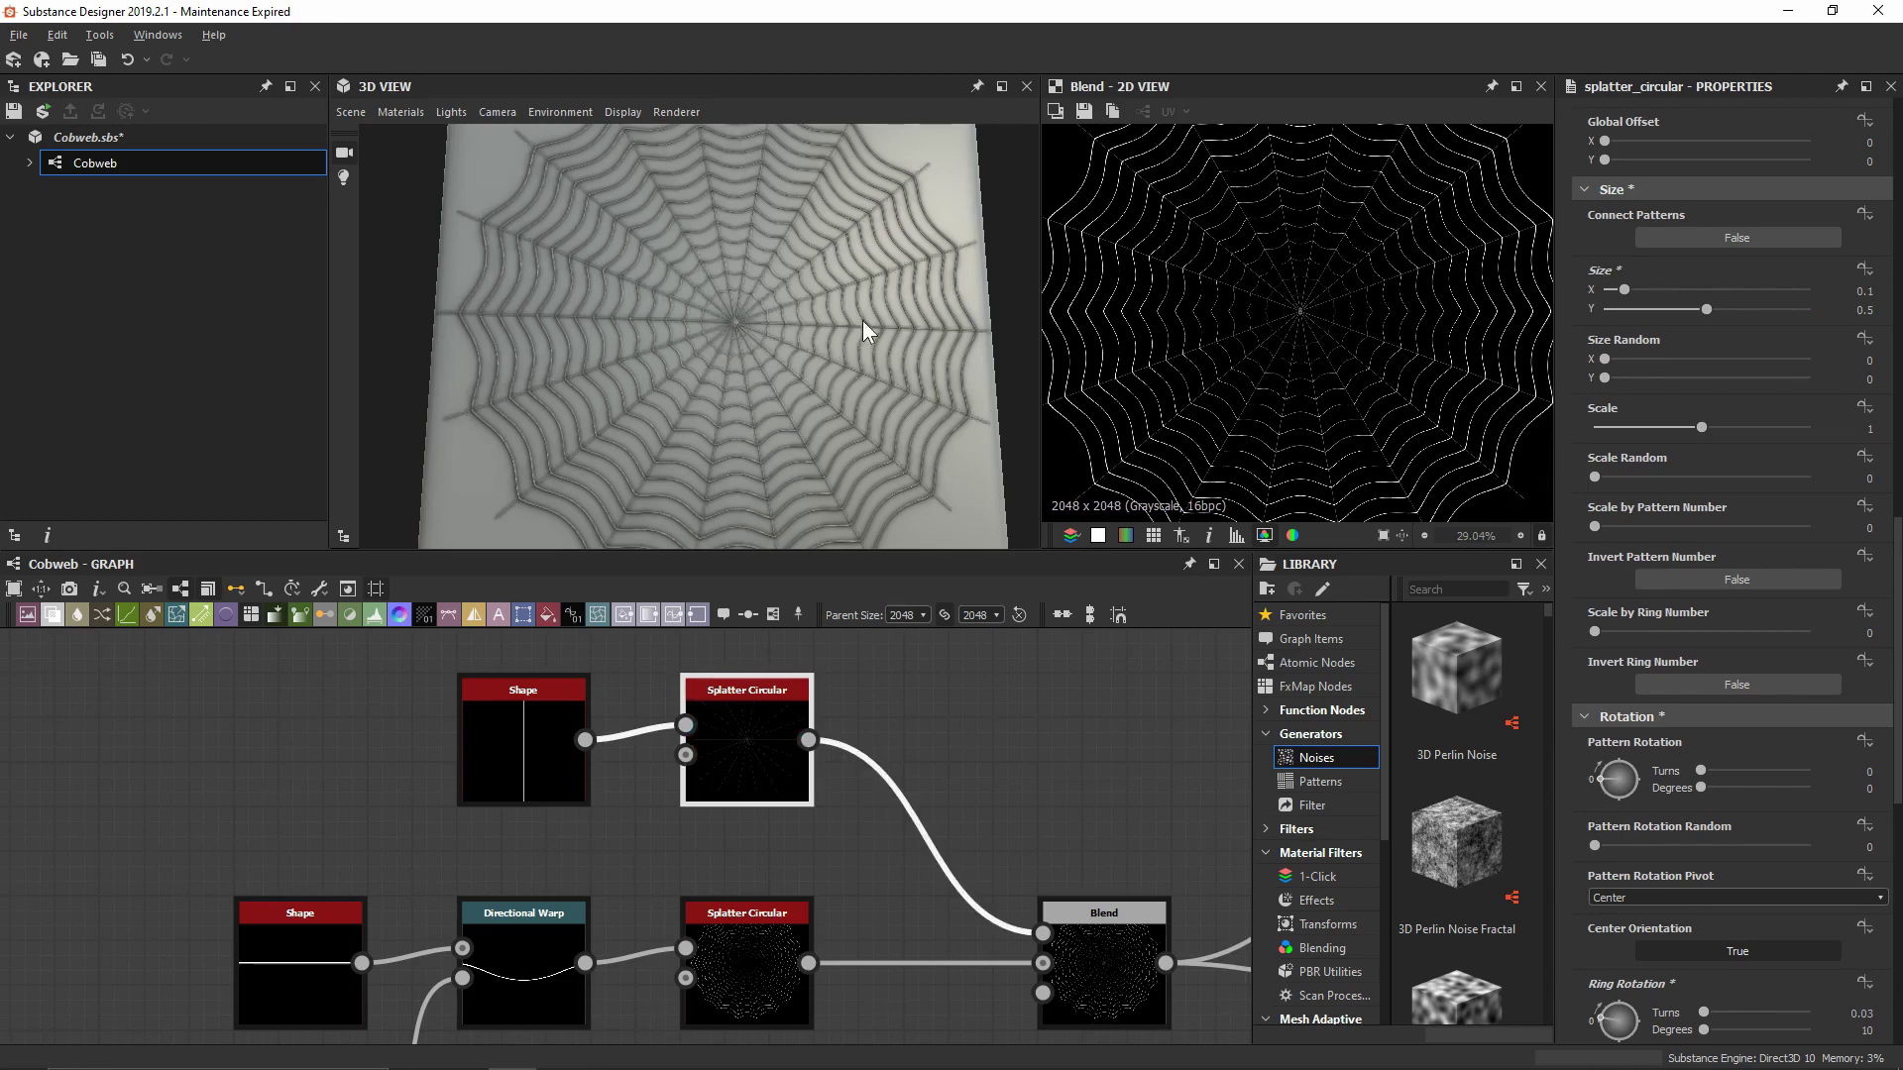
pyautogui.moveTo(863, 320); pyautogui.dragTo(813, 271)
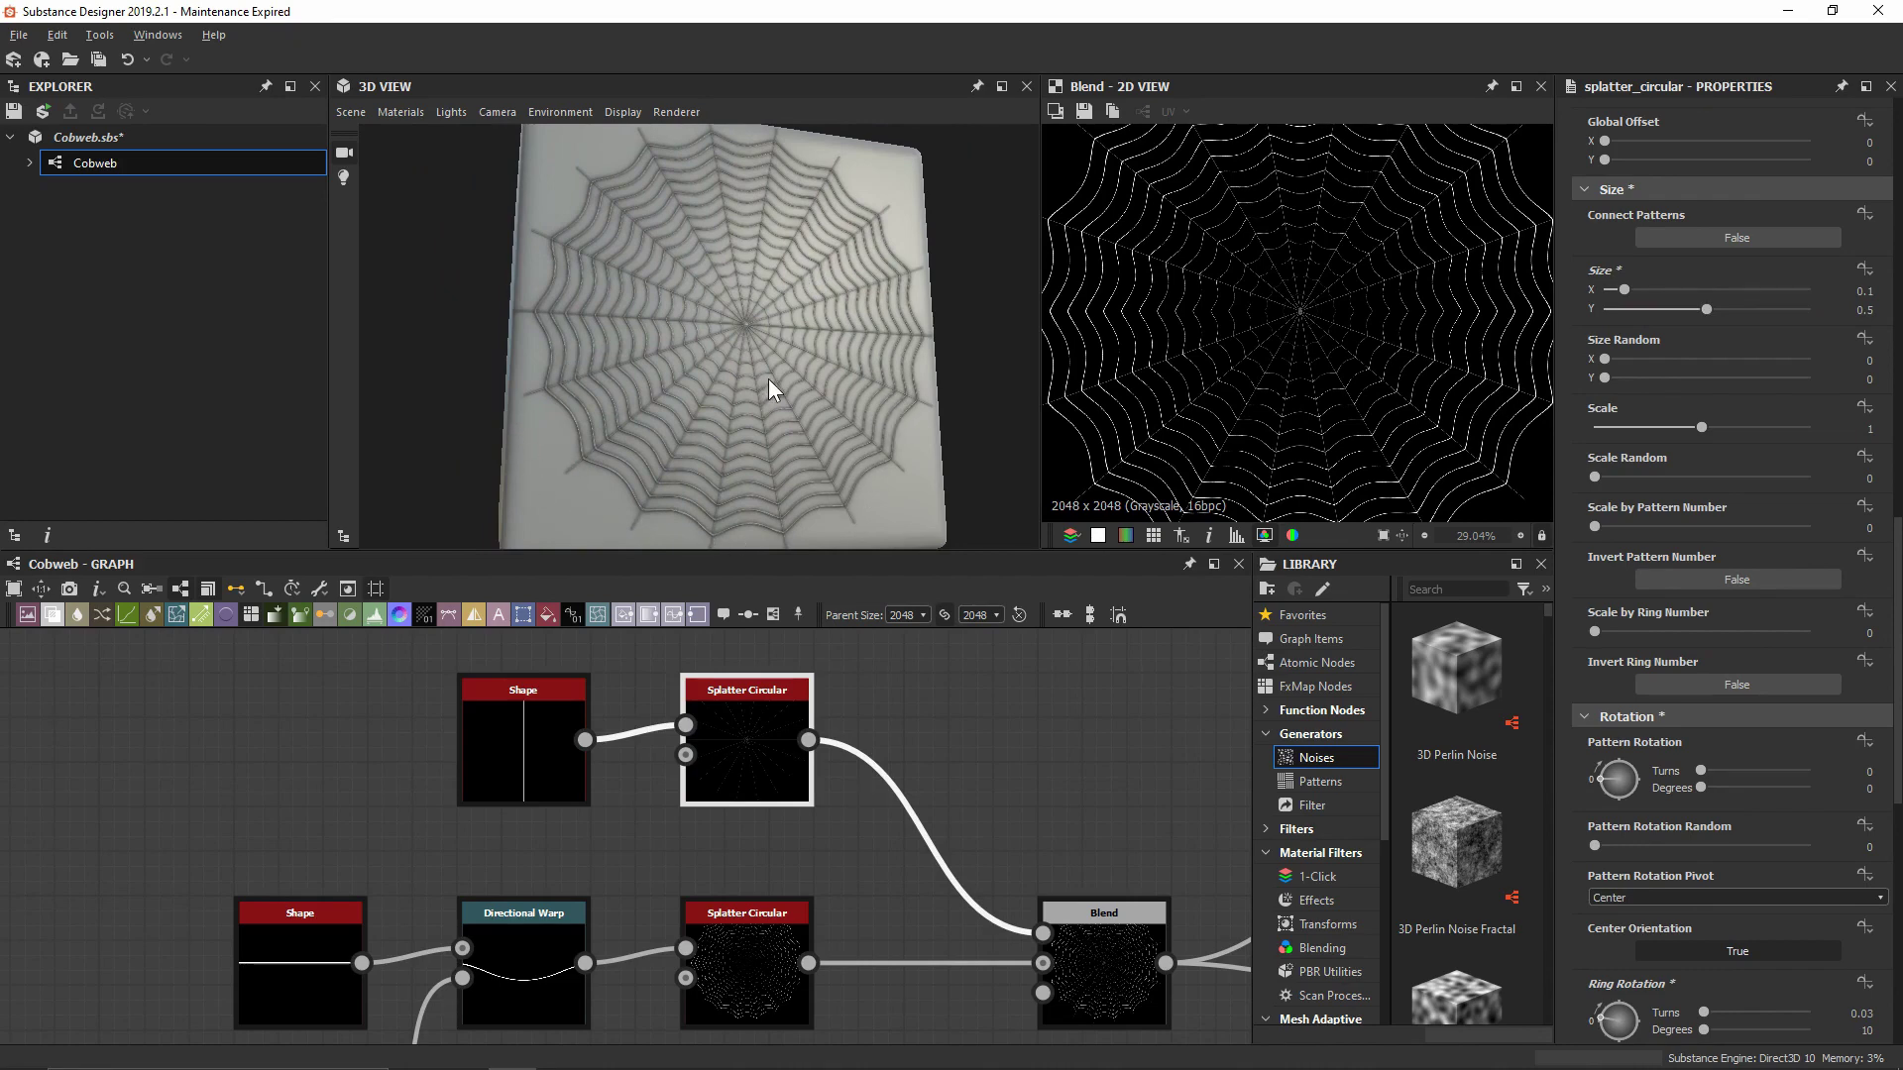
# Shorten the radial lines by setting their Splatter Circular's Size Y to 0.45, checking the line ends beyond the outer ring
pyautogui.scroll(8, 1426, 341)
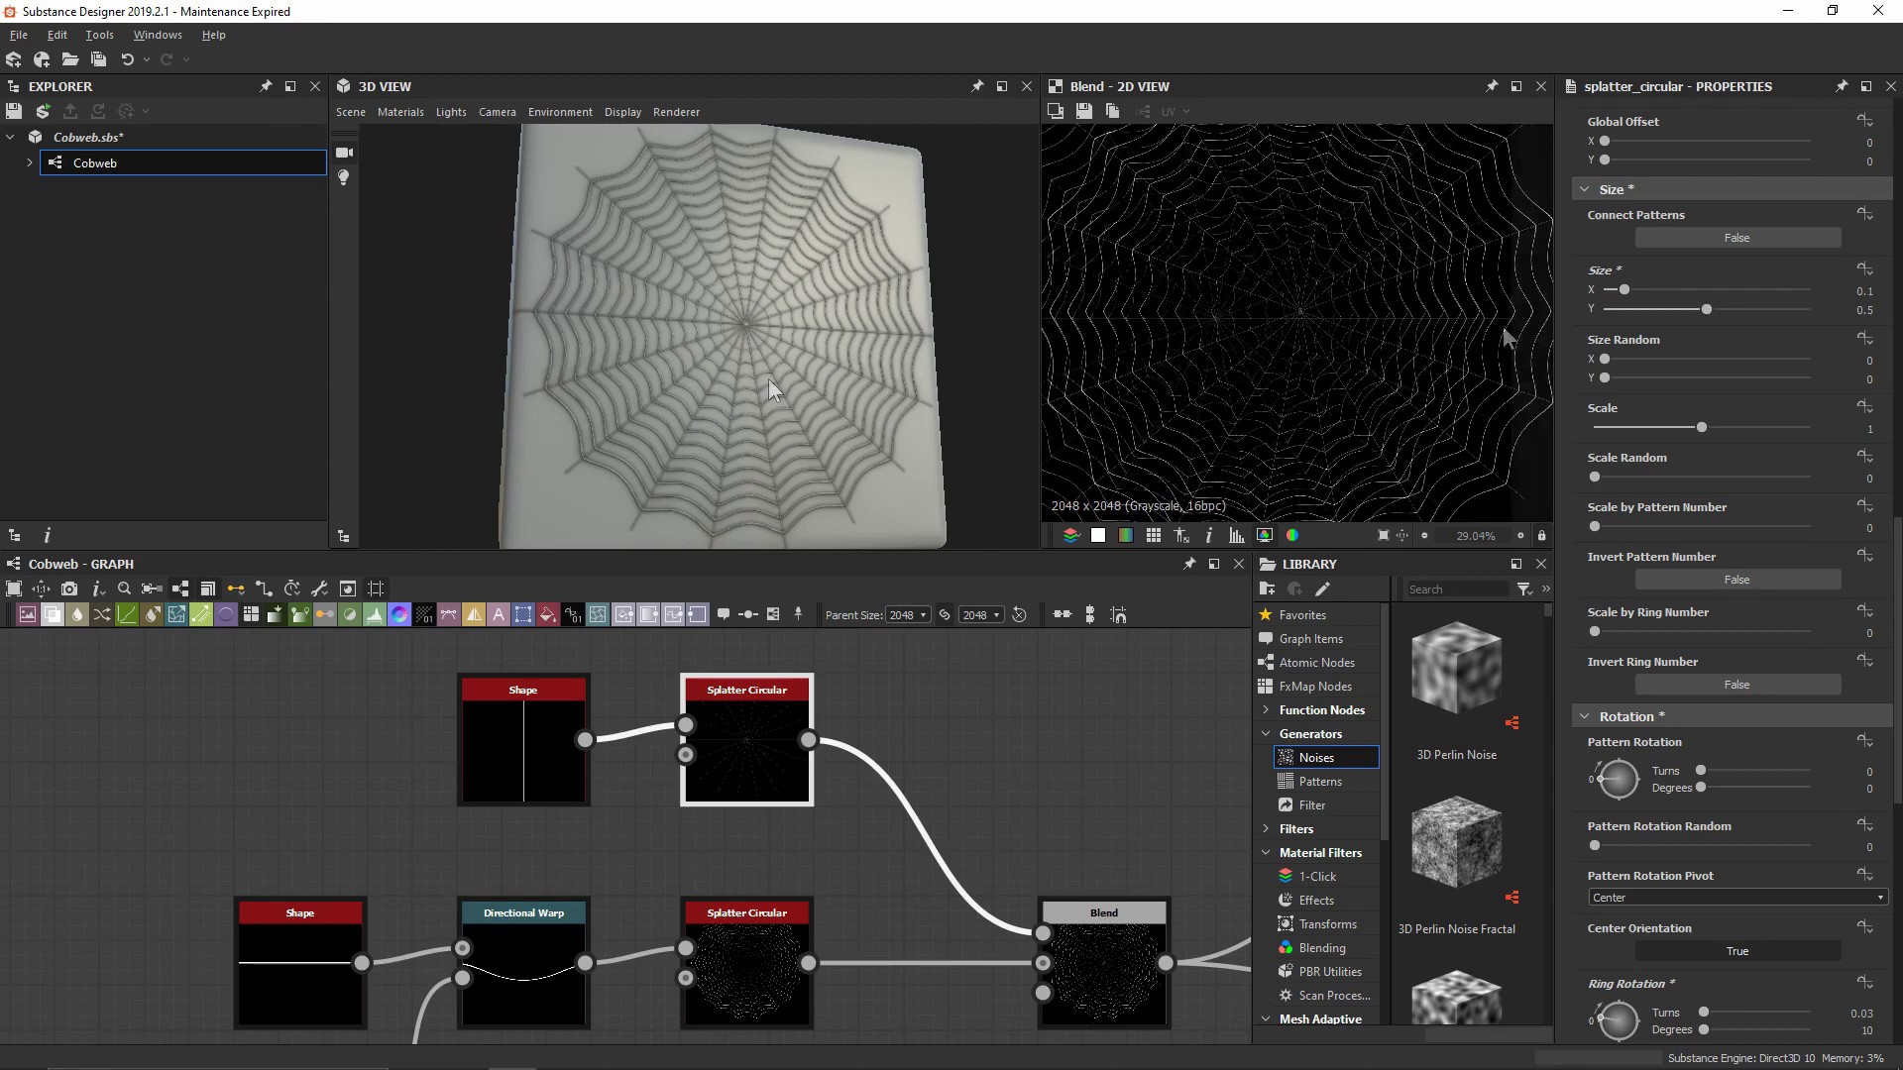
pyautogui.scroll(2, 1423, 282)
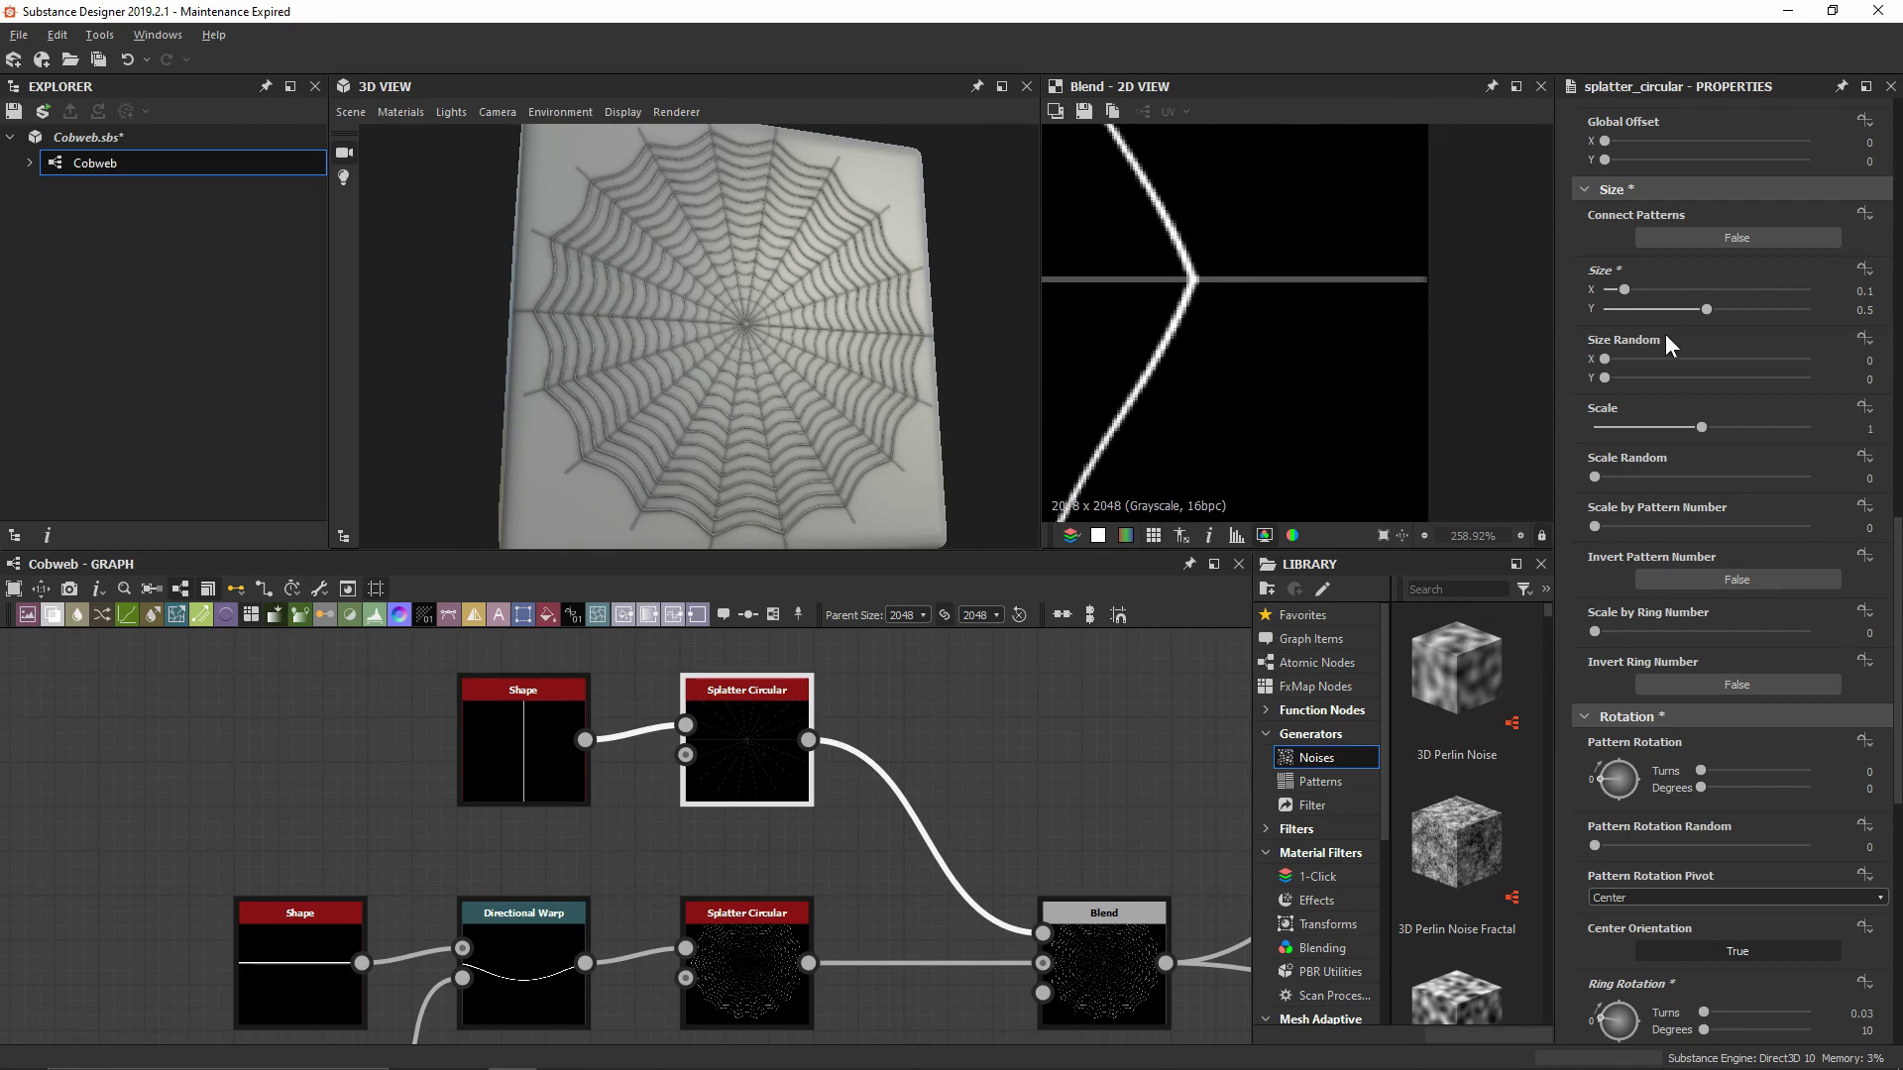
pyautogui.click(1705, 310)
pyautogui.write('0.45')
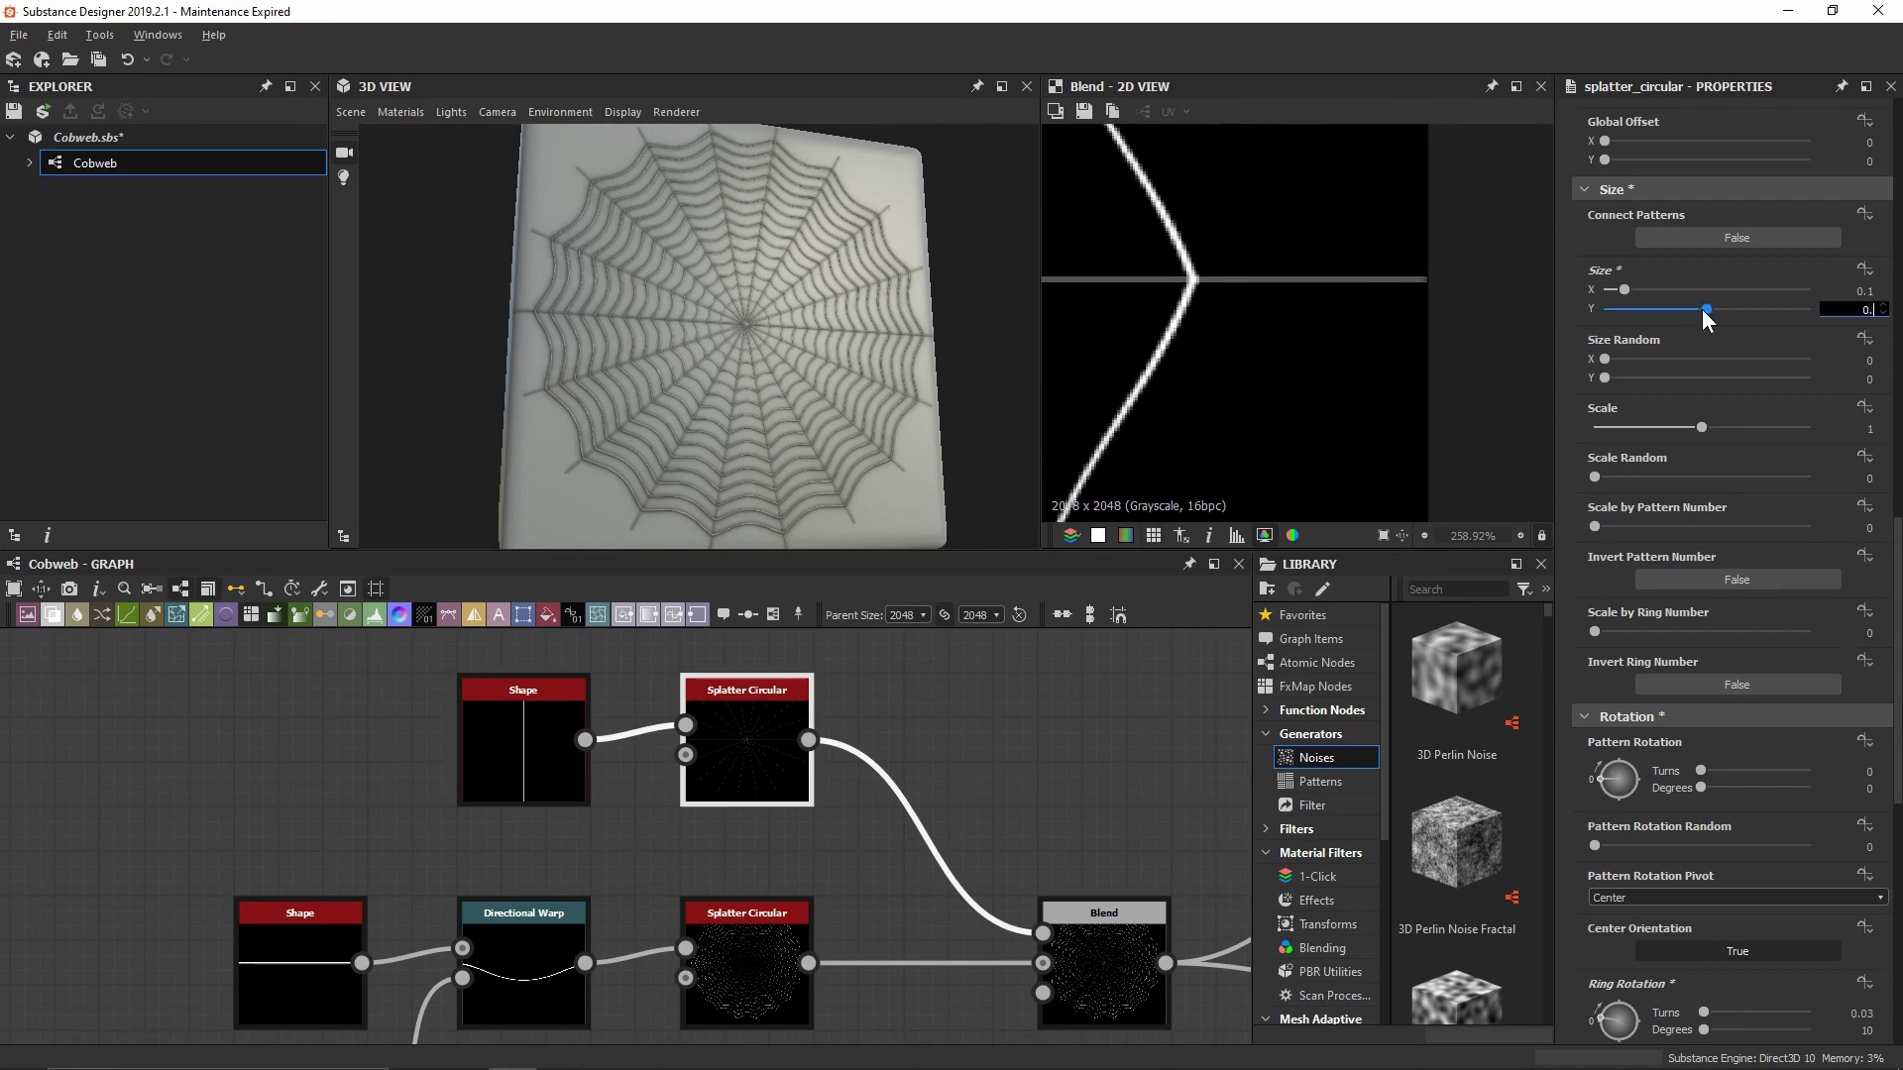
pyautogui.press('Return')
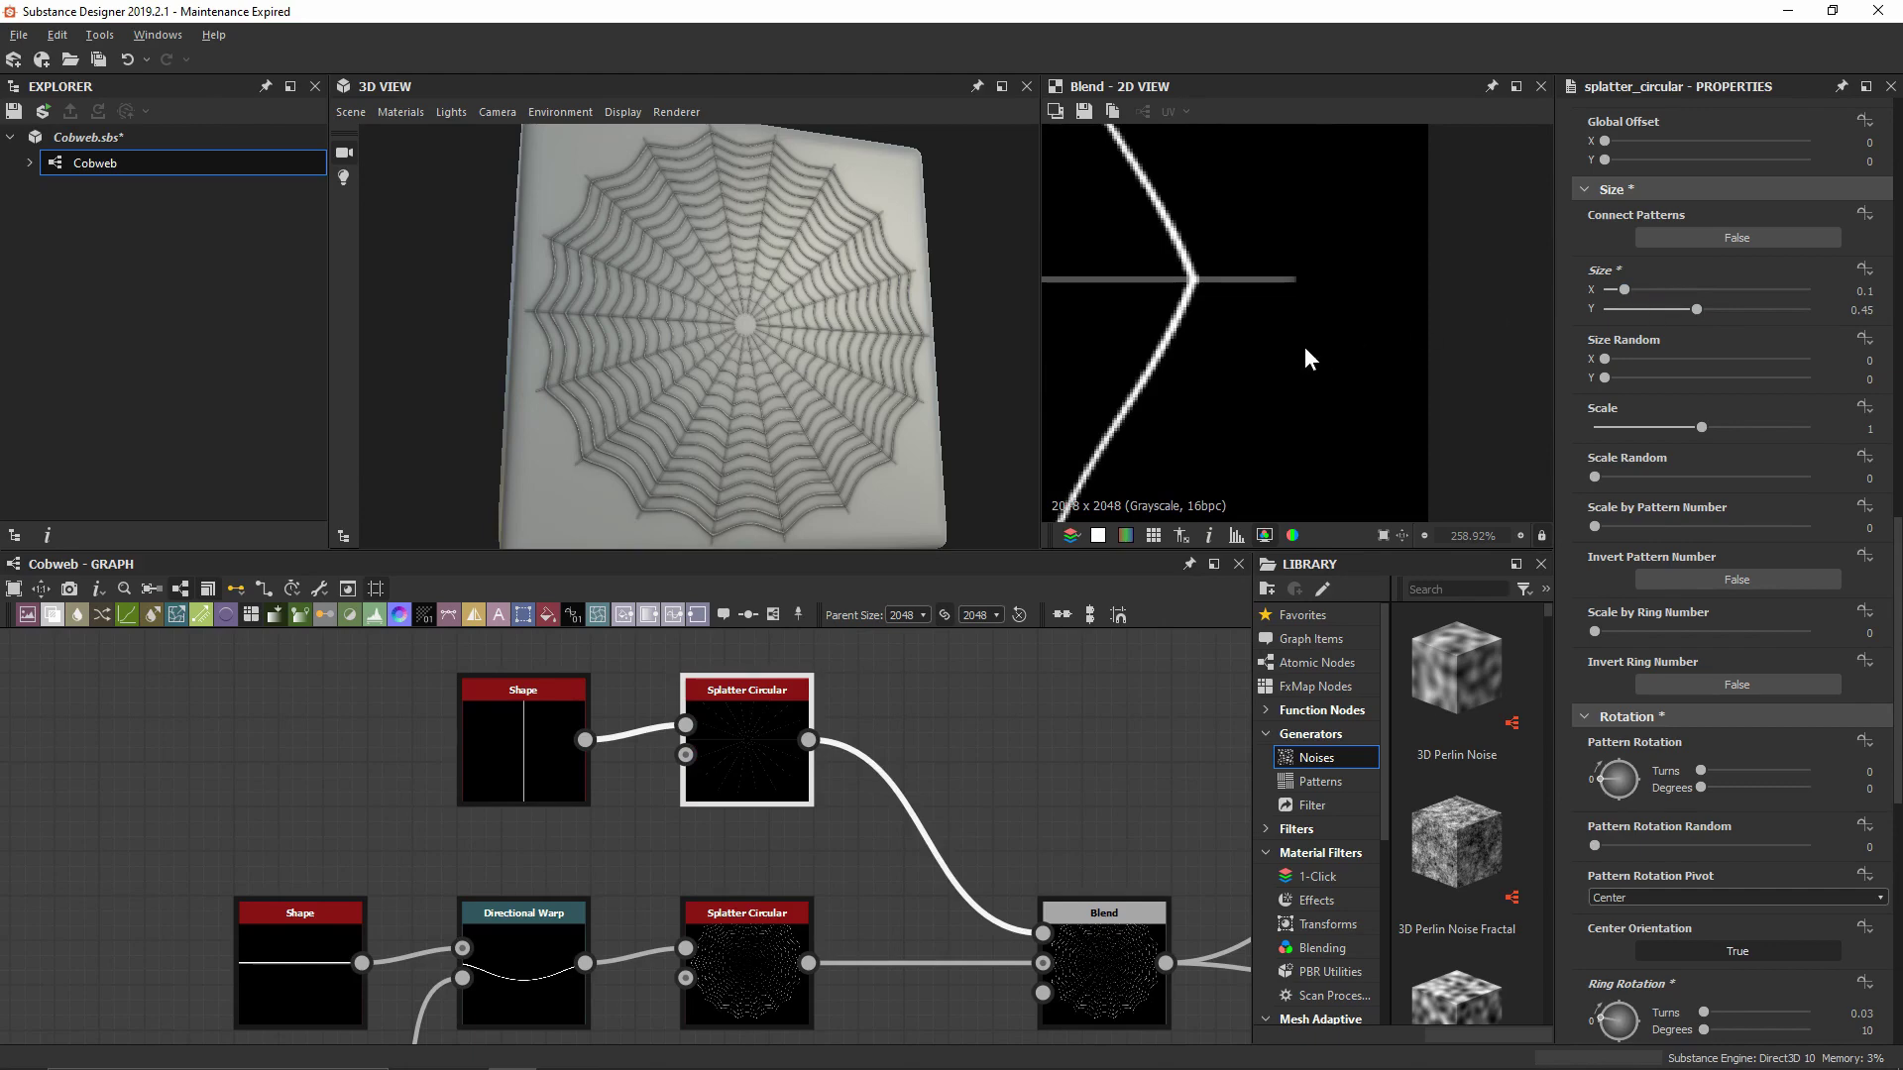
pyautogui.scroll(-10, 1271, 347)
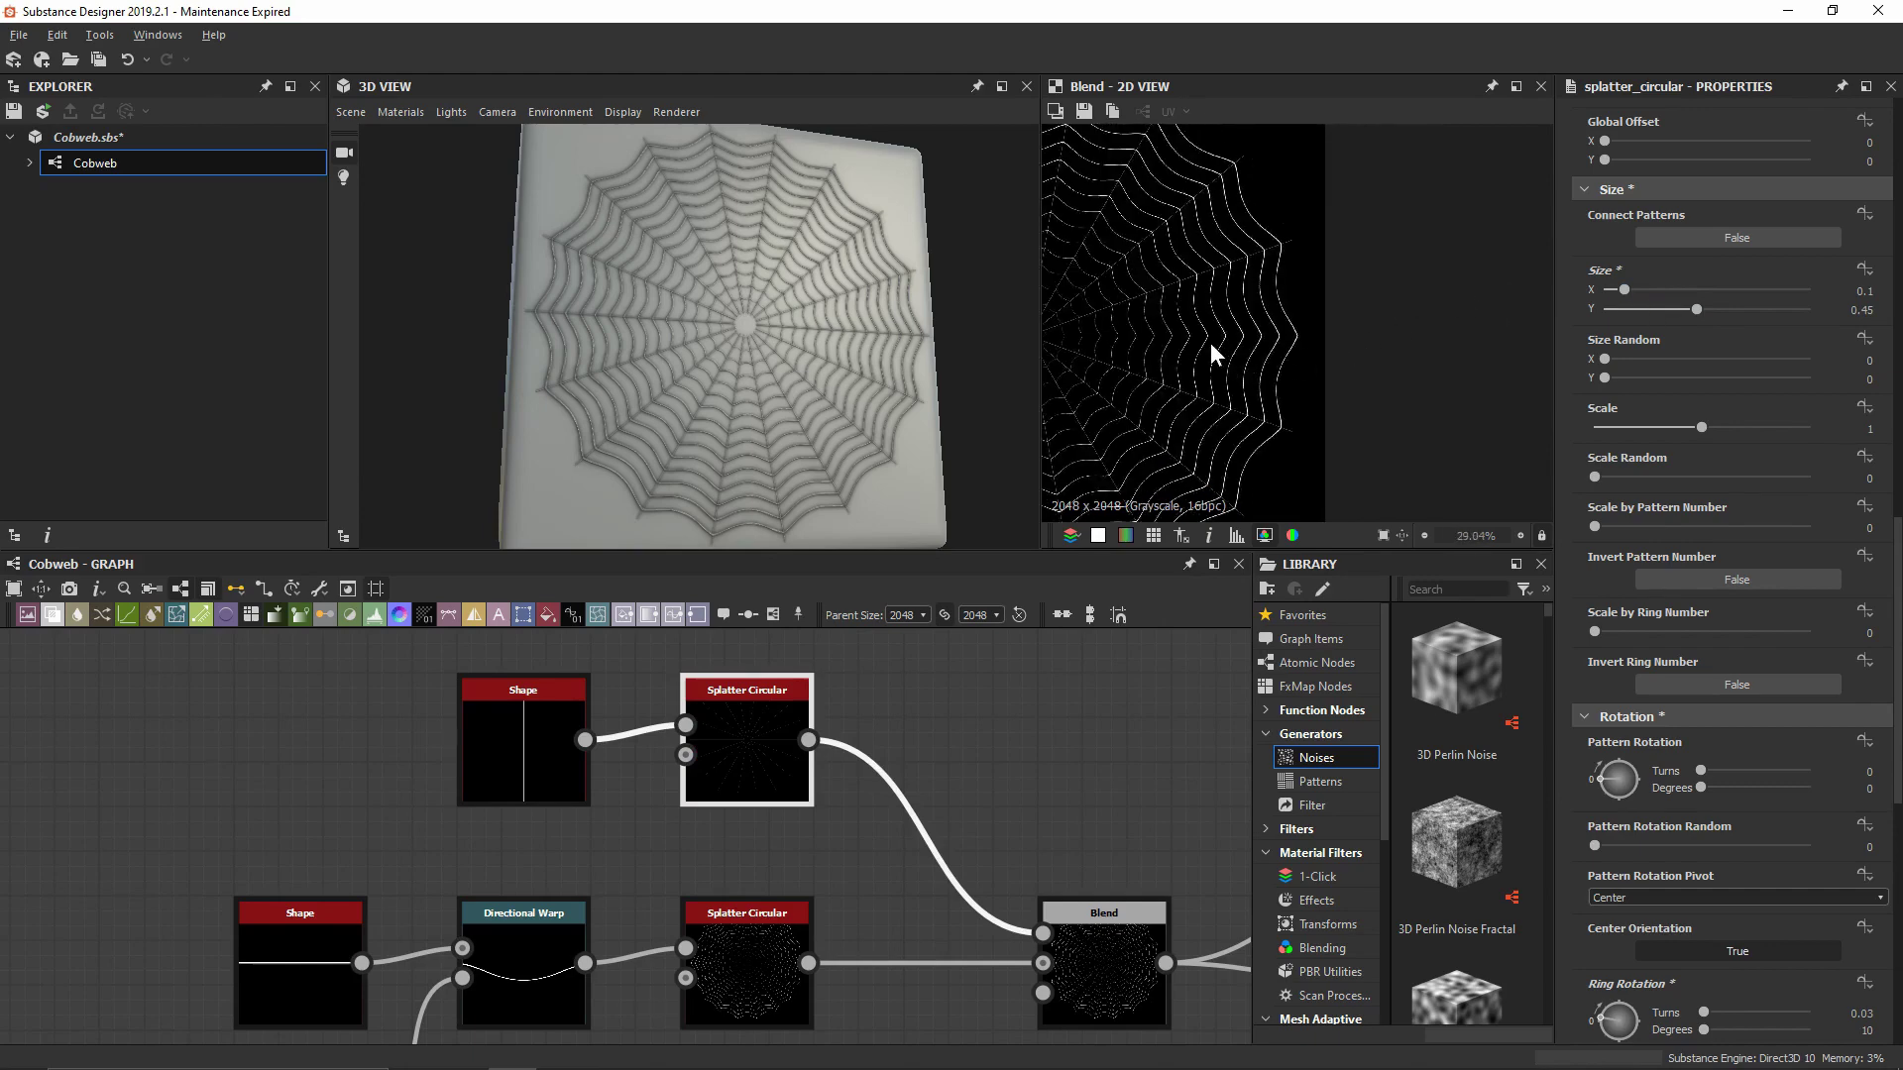
pyautogui.press('f')
# Set the radial line Splatter Circular's Radius to 0.24 to pull the lines toward the web's centre
pyautogui.moveTo(900, 317)
pyautogui.mouseDown()
pyautogui.moveTo(914, 373)
pyautogui.moveTo(892, 290)
pyautogui.moveTo(866, 297)
pyautogui.moveTo(883, 315)
pyautogui.mouseUp()
pyautogui.scroll(5, 741, 347)
pyautogui.scroll(5, 827, 347)
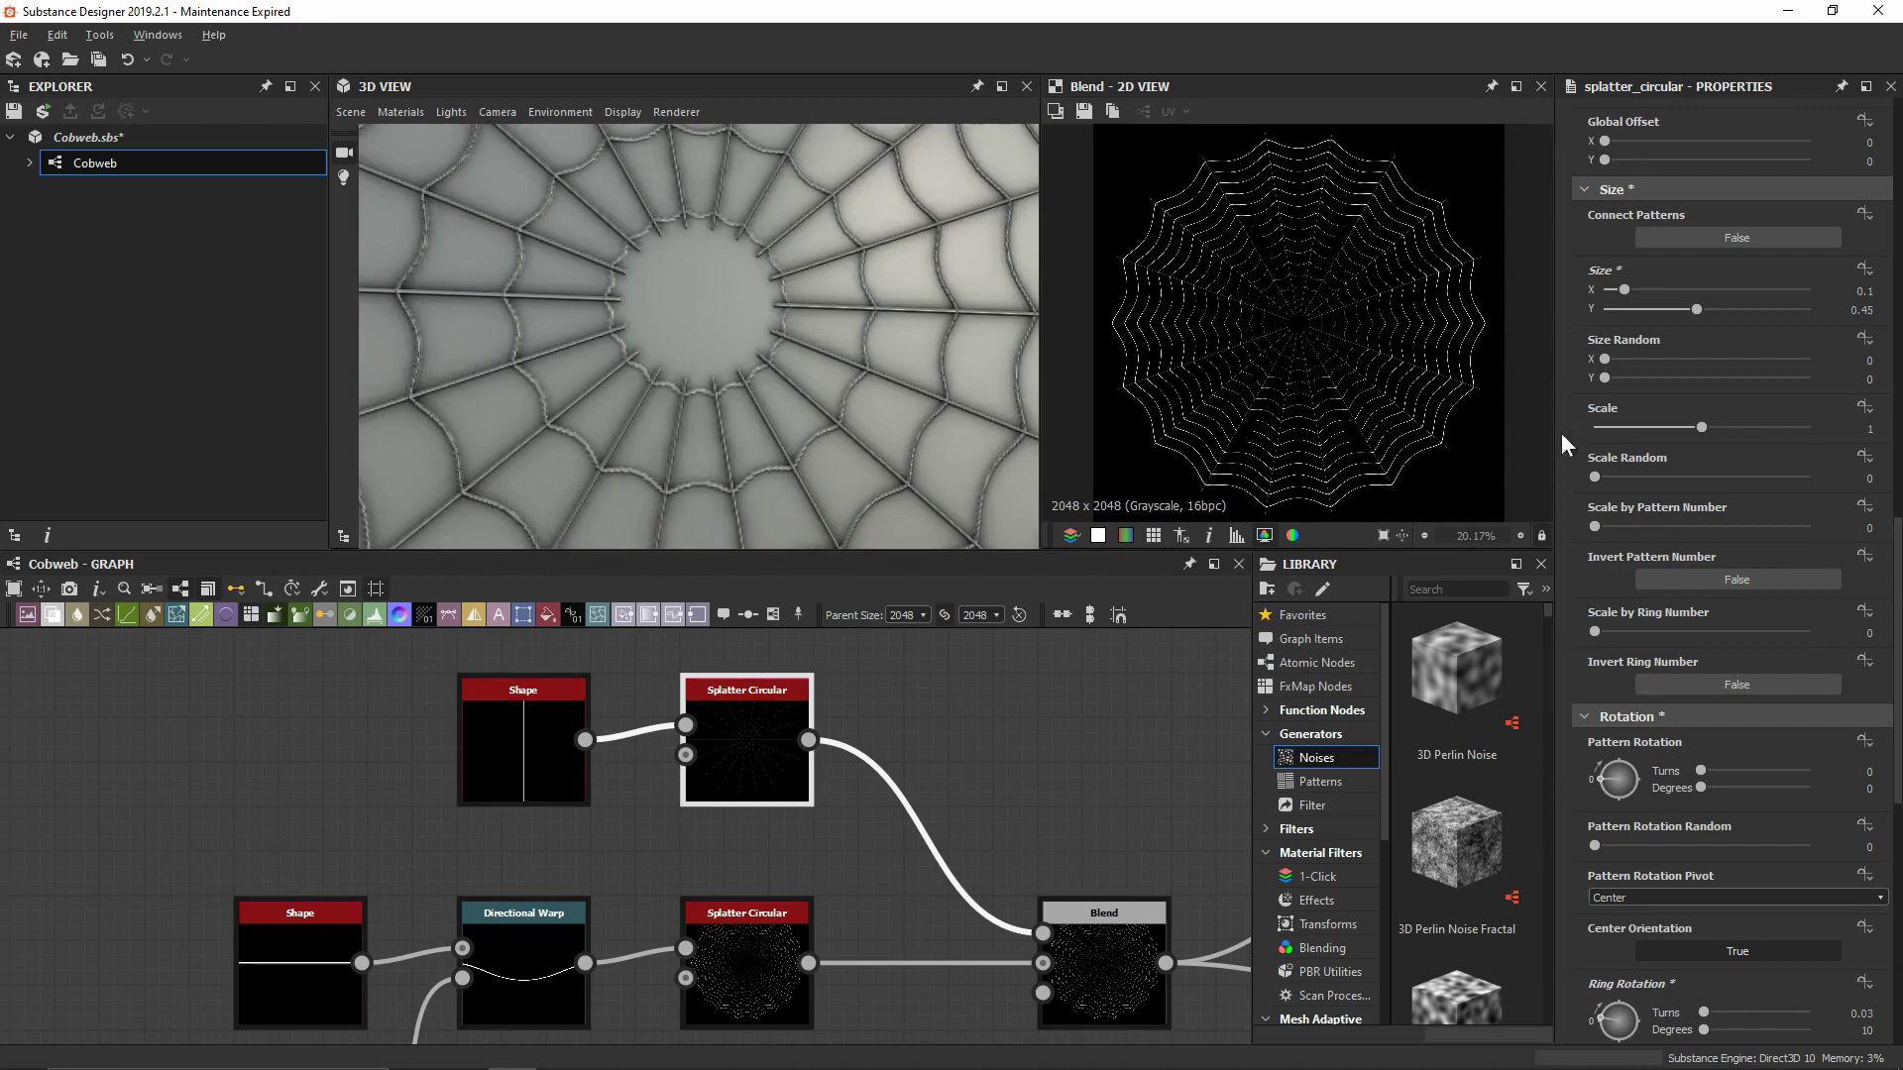
pyautogui.scroll(8, 1627, 408)
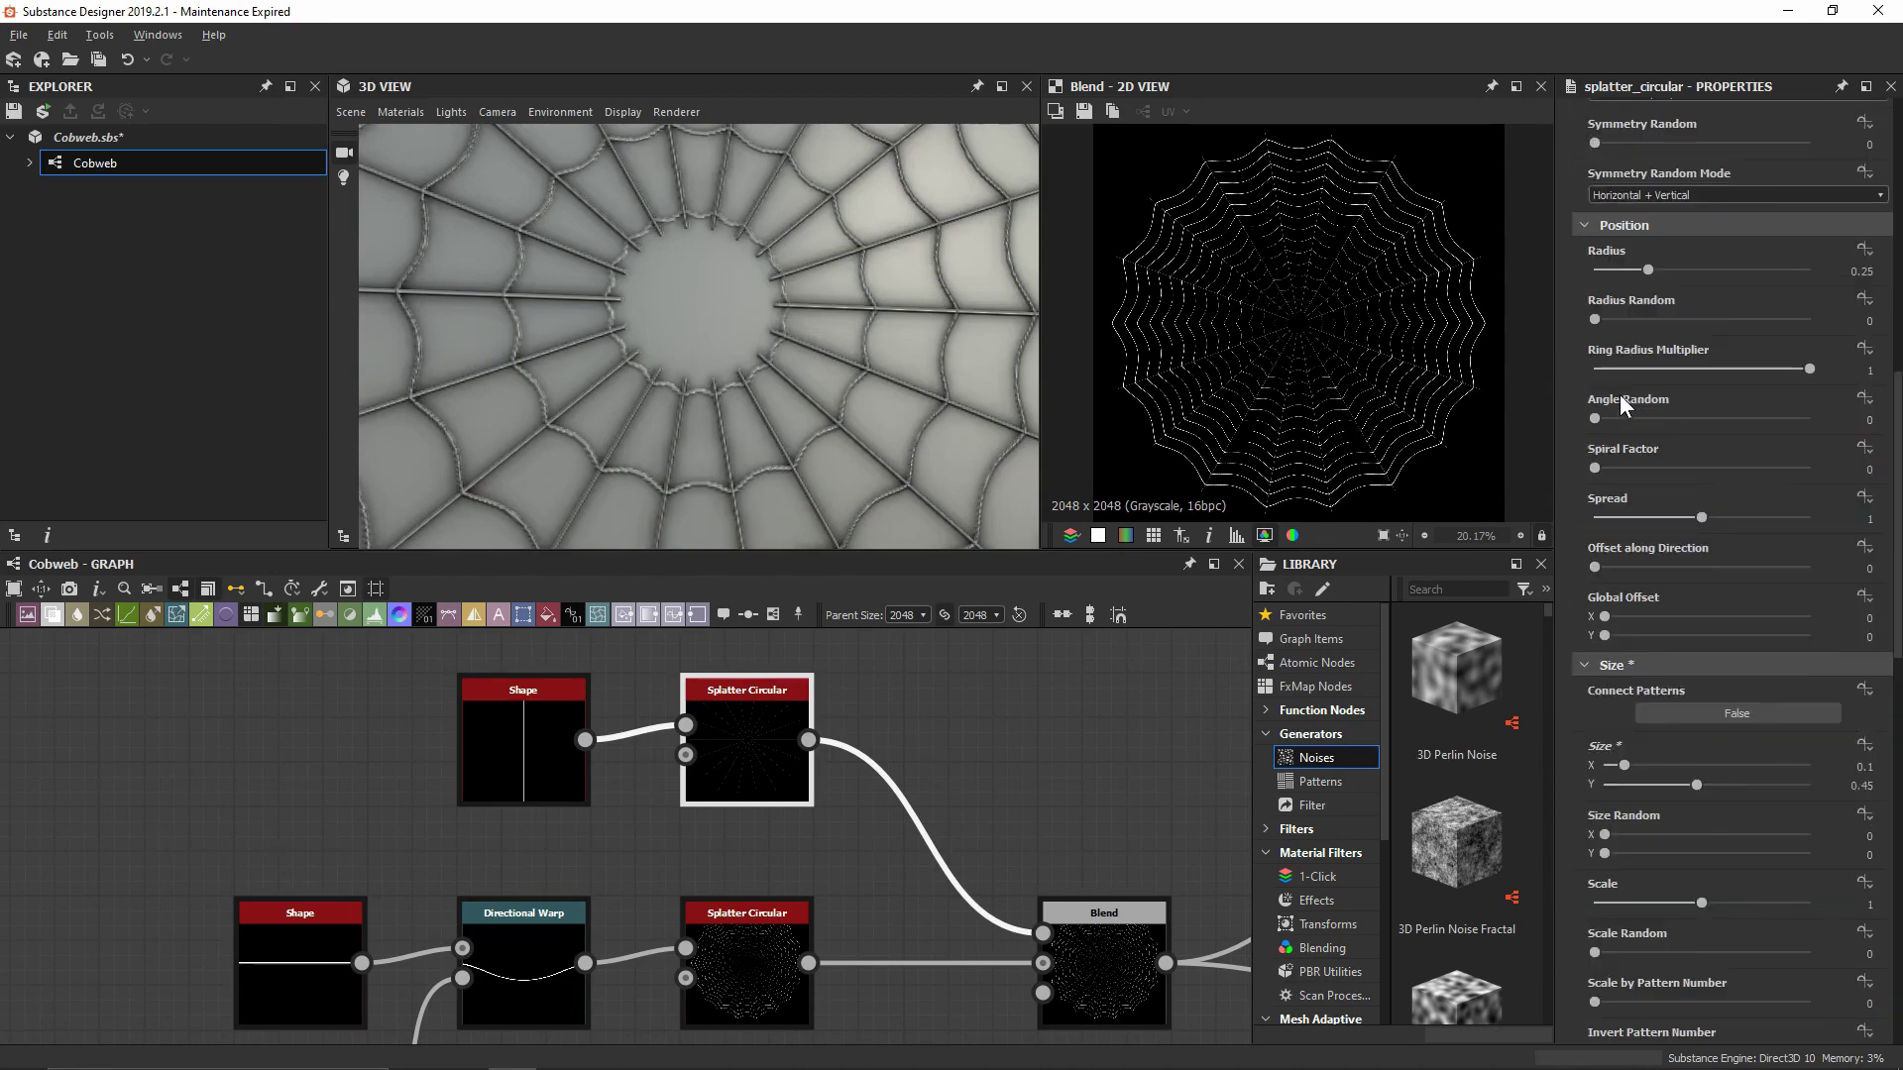
pyautogui.click(1647, 269)
pyautogui.moveTo(1648, 270); pyautogui.dragTo(1643, 270)
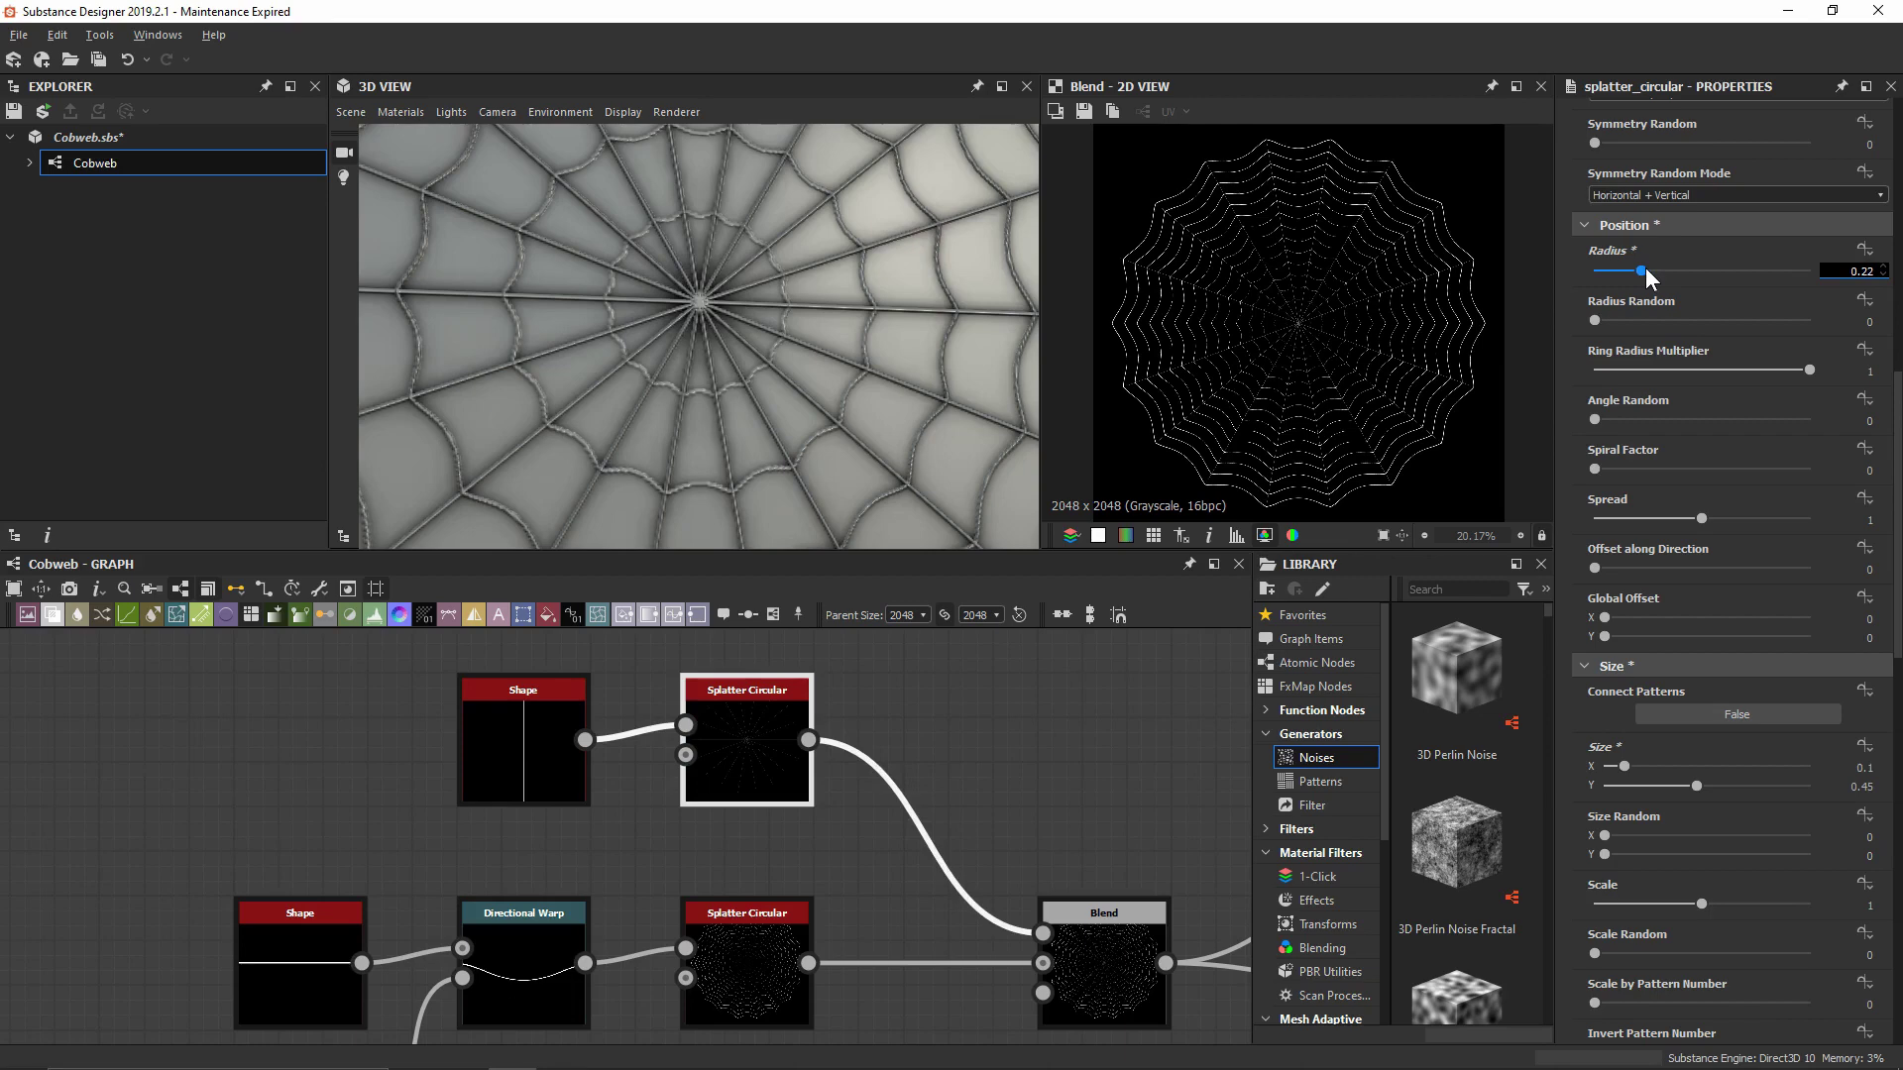
pyautogui.moveTo(1646, 270); pyautogui.dragTo(1646, 270)
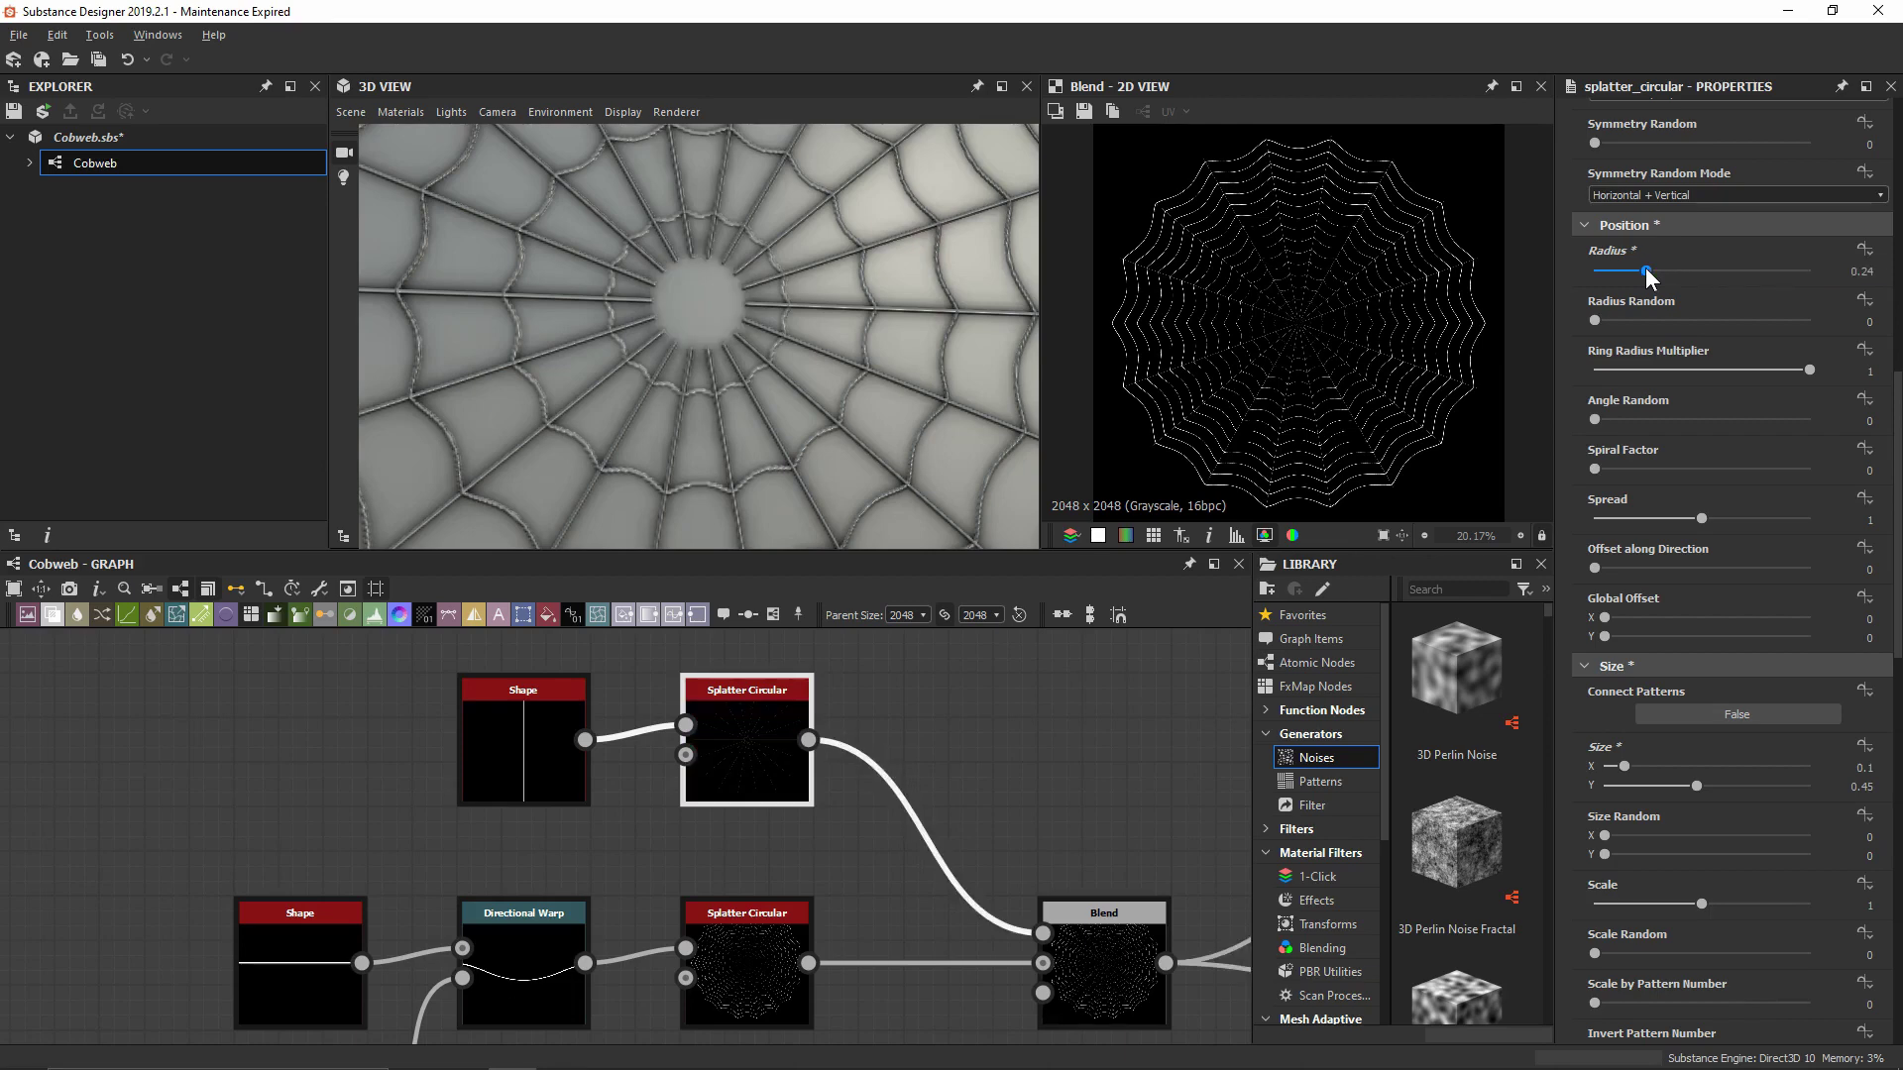
# Set the radial line Splatter Circular's Size Y to 0.48 and check where the lines meet at the centre
pyautogui.scroll(10, 892, 352)
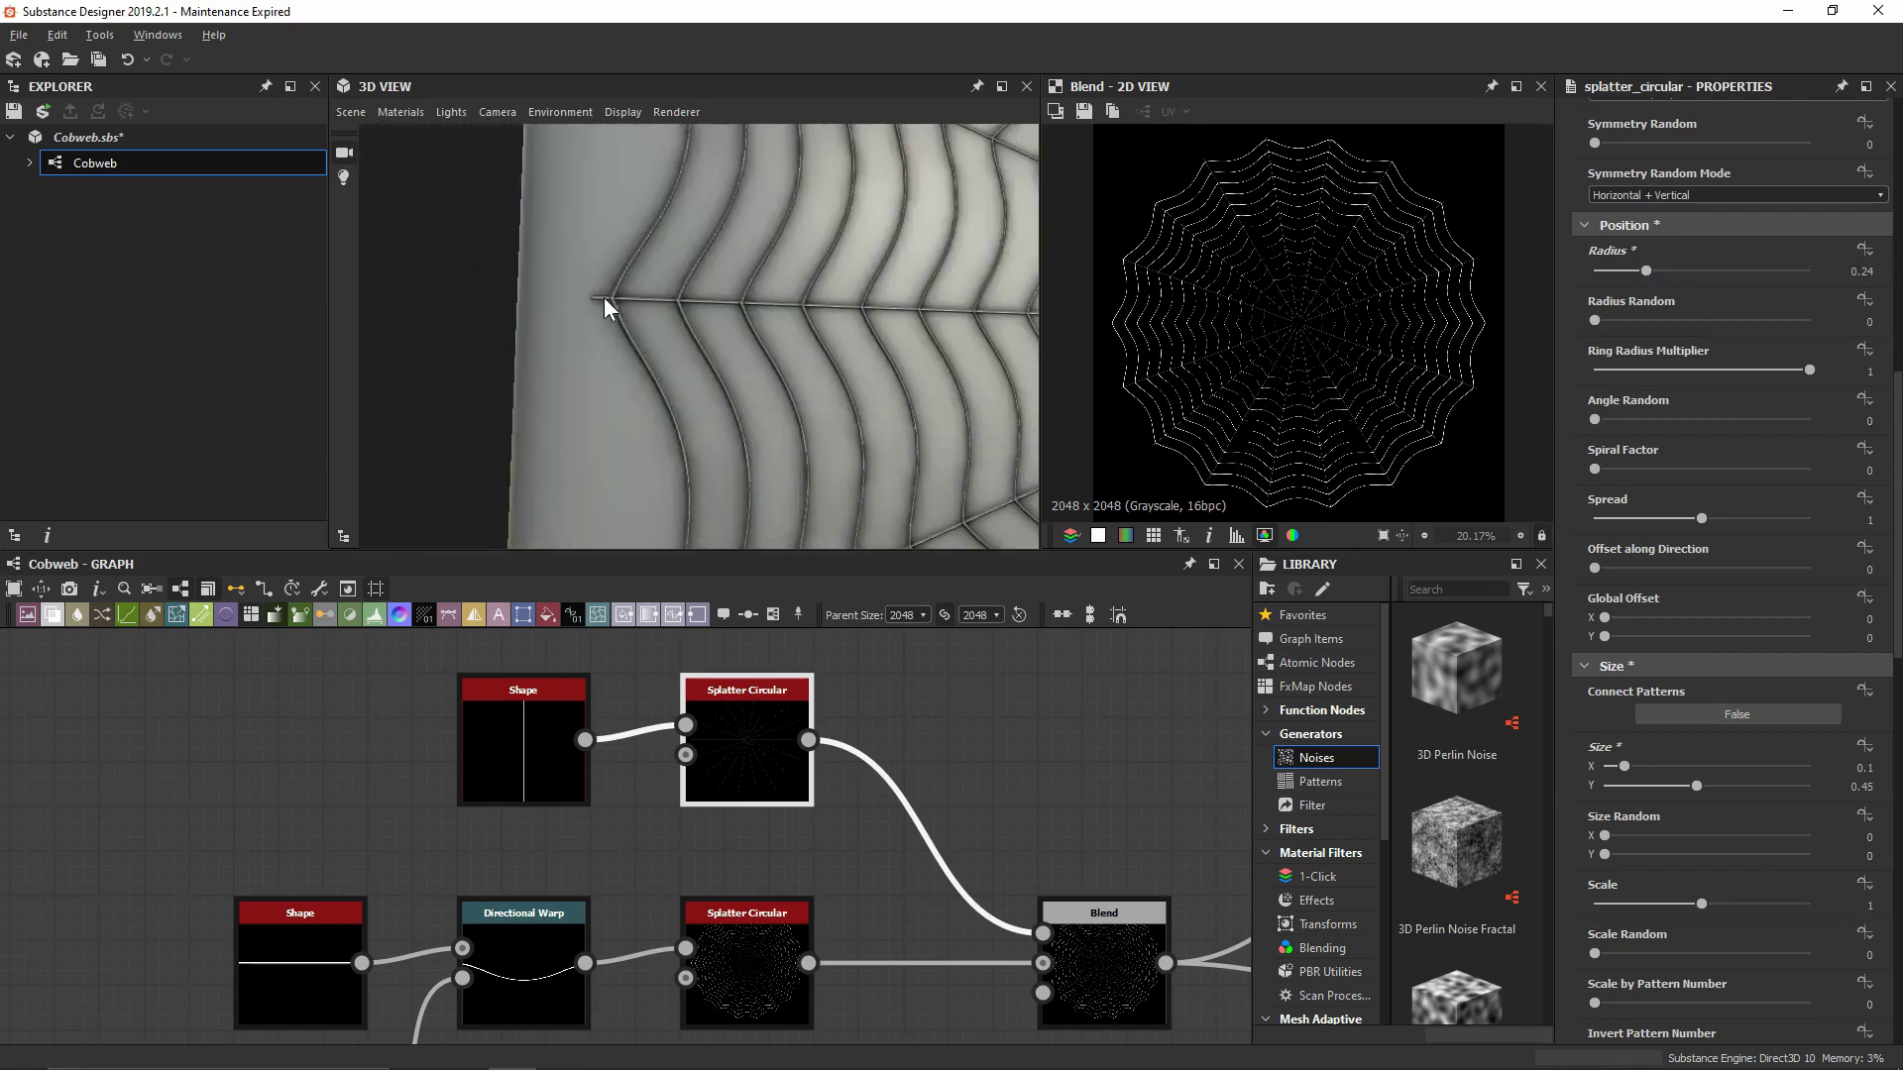
pyautogui.click(1697, 788)
pyautogui.press('Up')
pyautogui.press('Up')
pyautogui.press('Up')
pyautogui.scroll(10, 1294, 323)
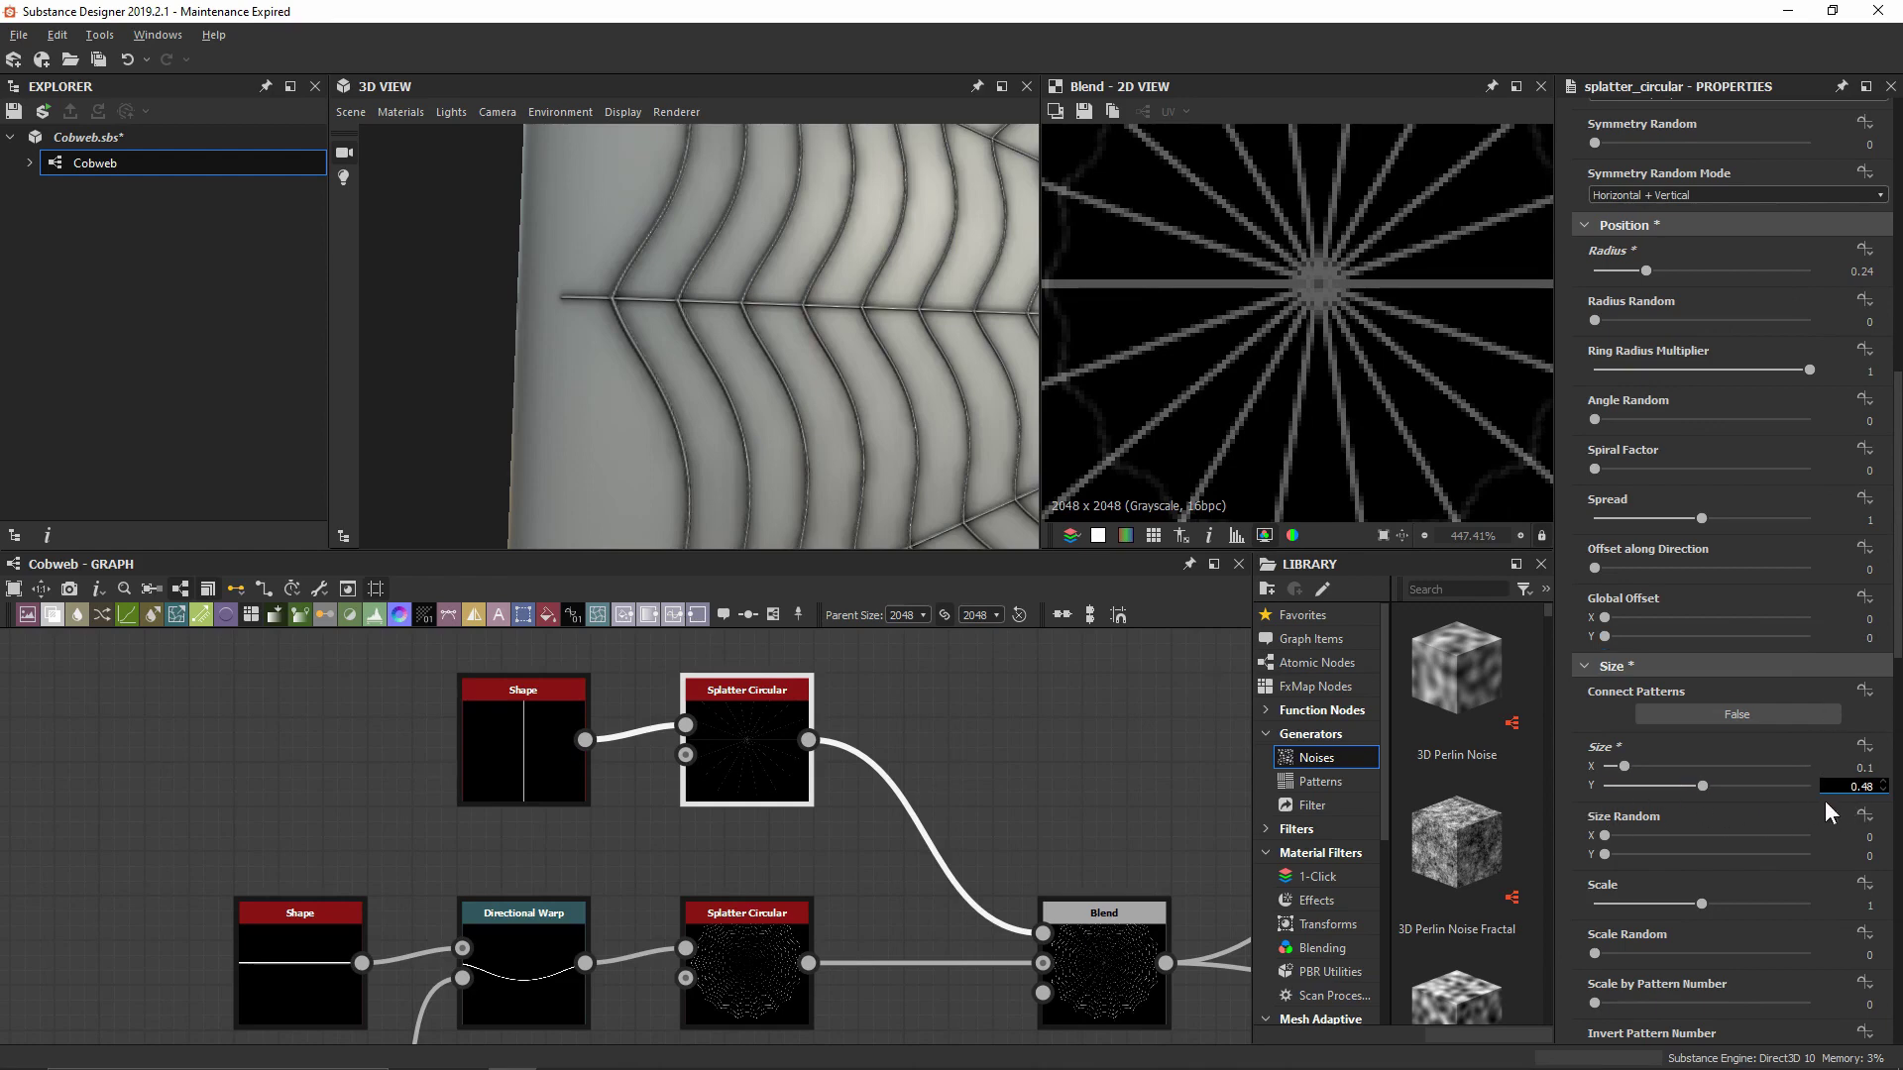
pyautogui.scroll(-2, 1338, 386)
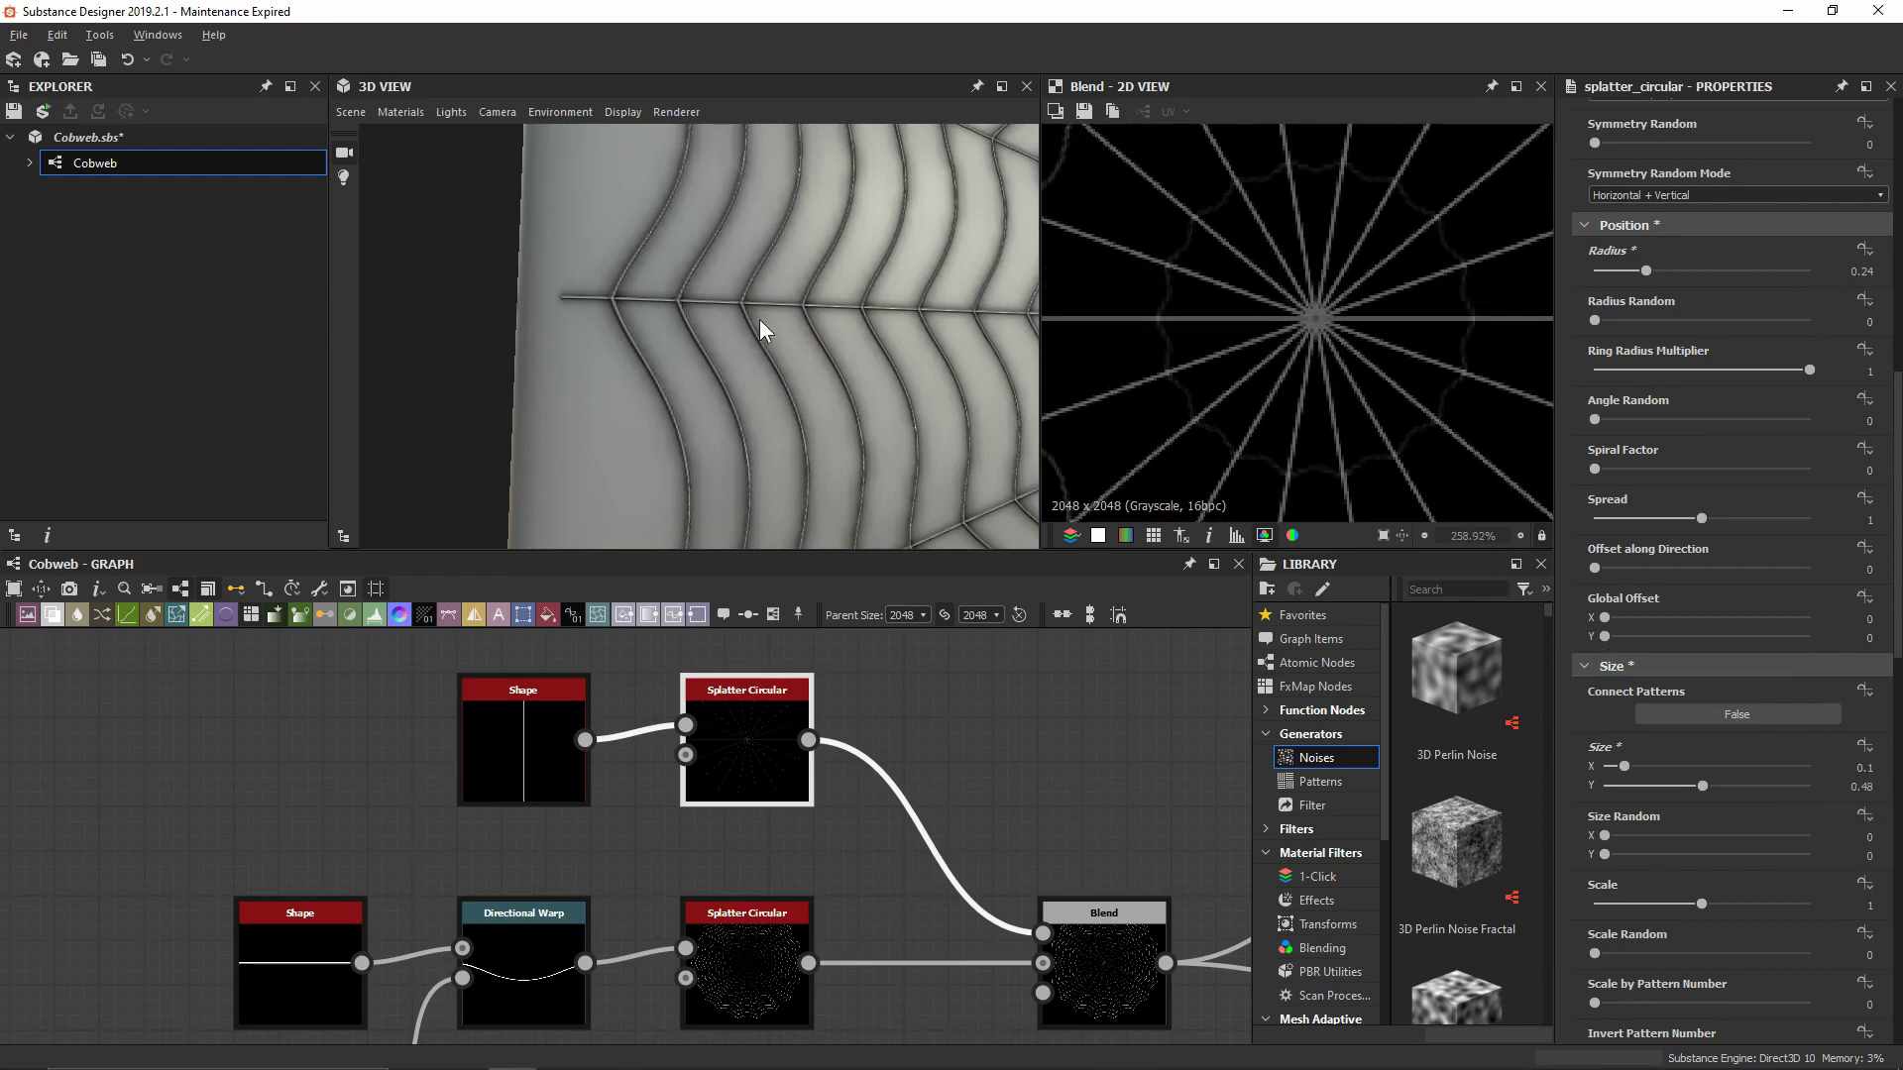
# Inspect the complete cobweb on the 3D model from several angles and distances
pyautogui.scroll(-3, 759, 319)
pyautogui.moveTo(712, 339); pyautogui.dragTo(817, 343)
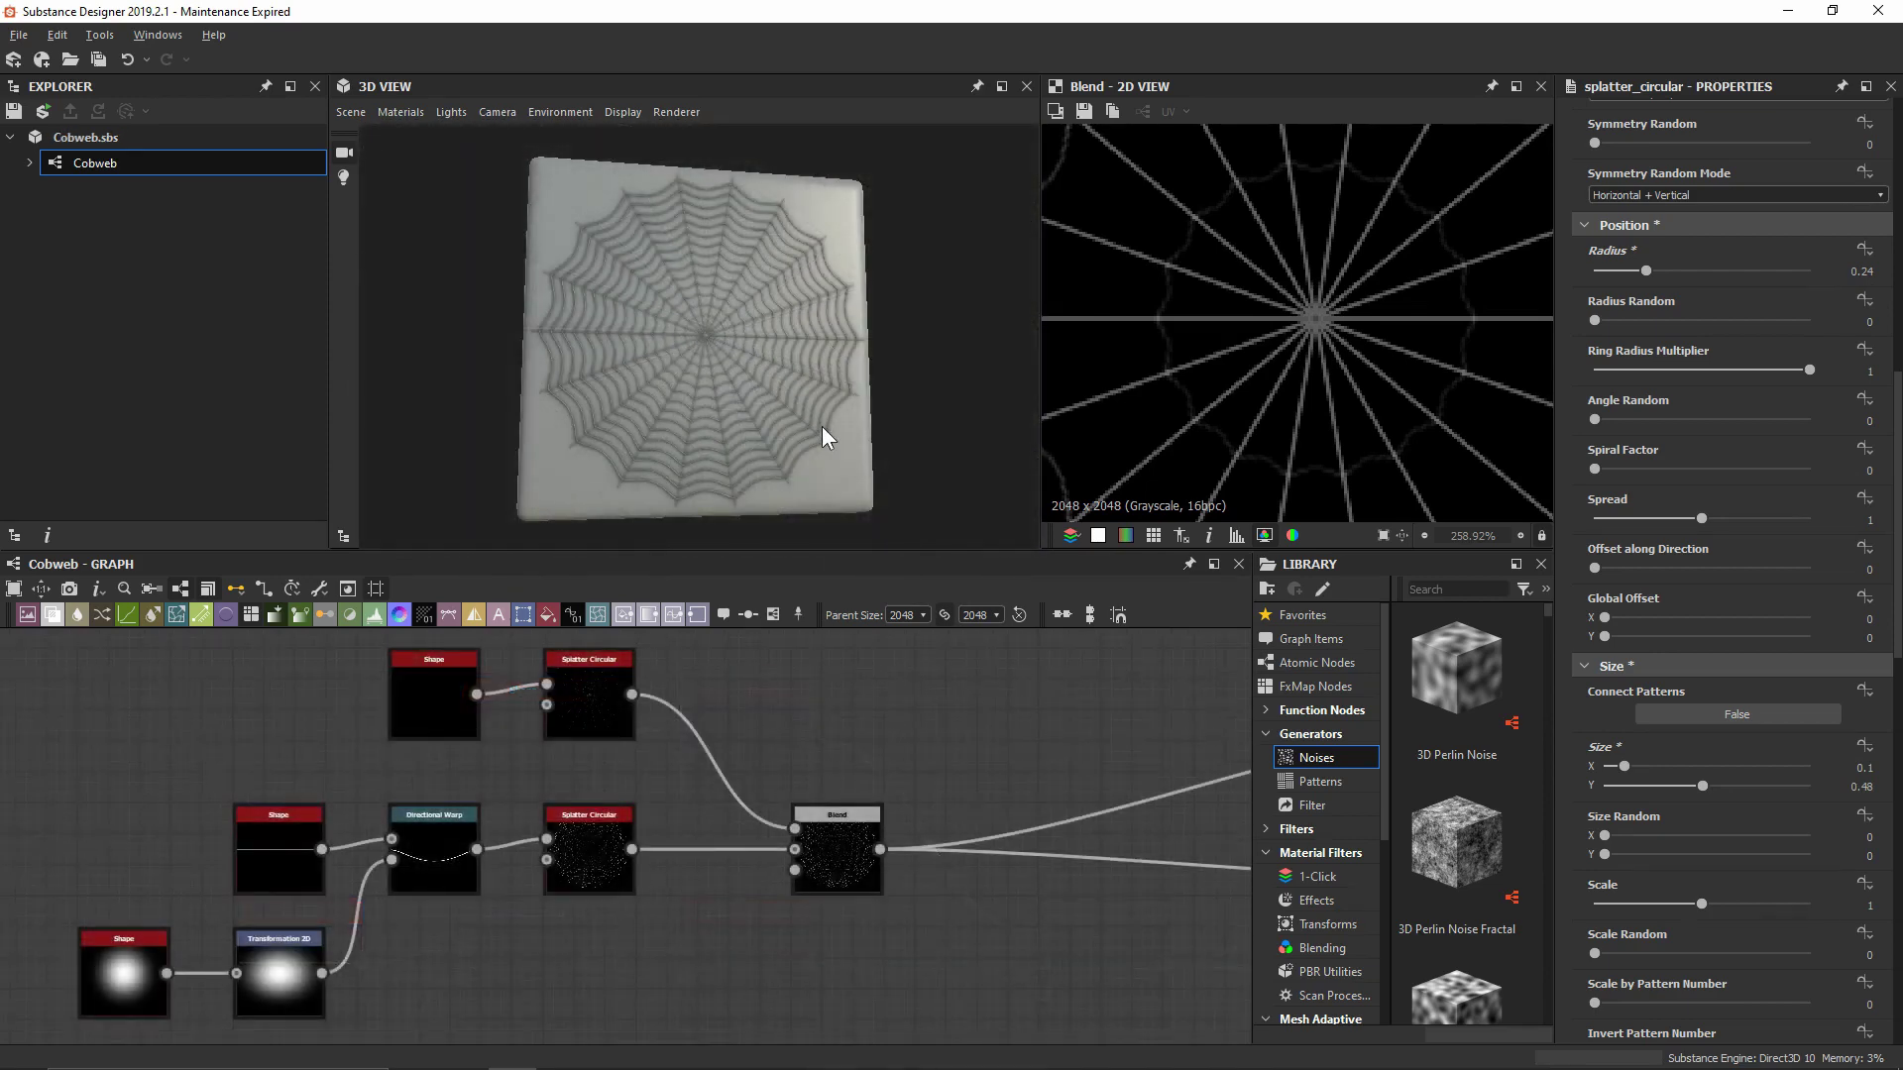
pyautogui.scroll(6, 823, 427)
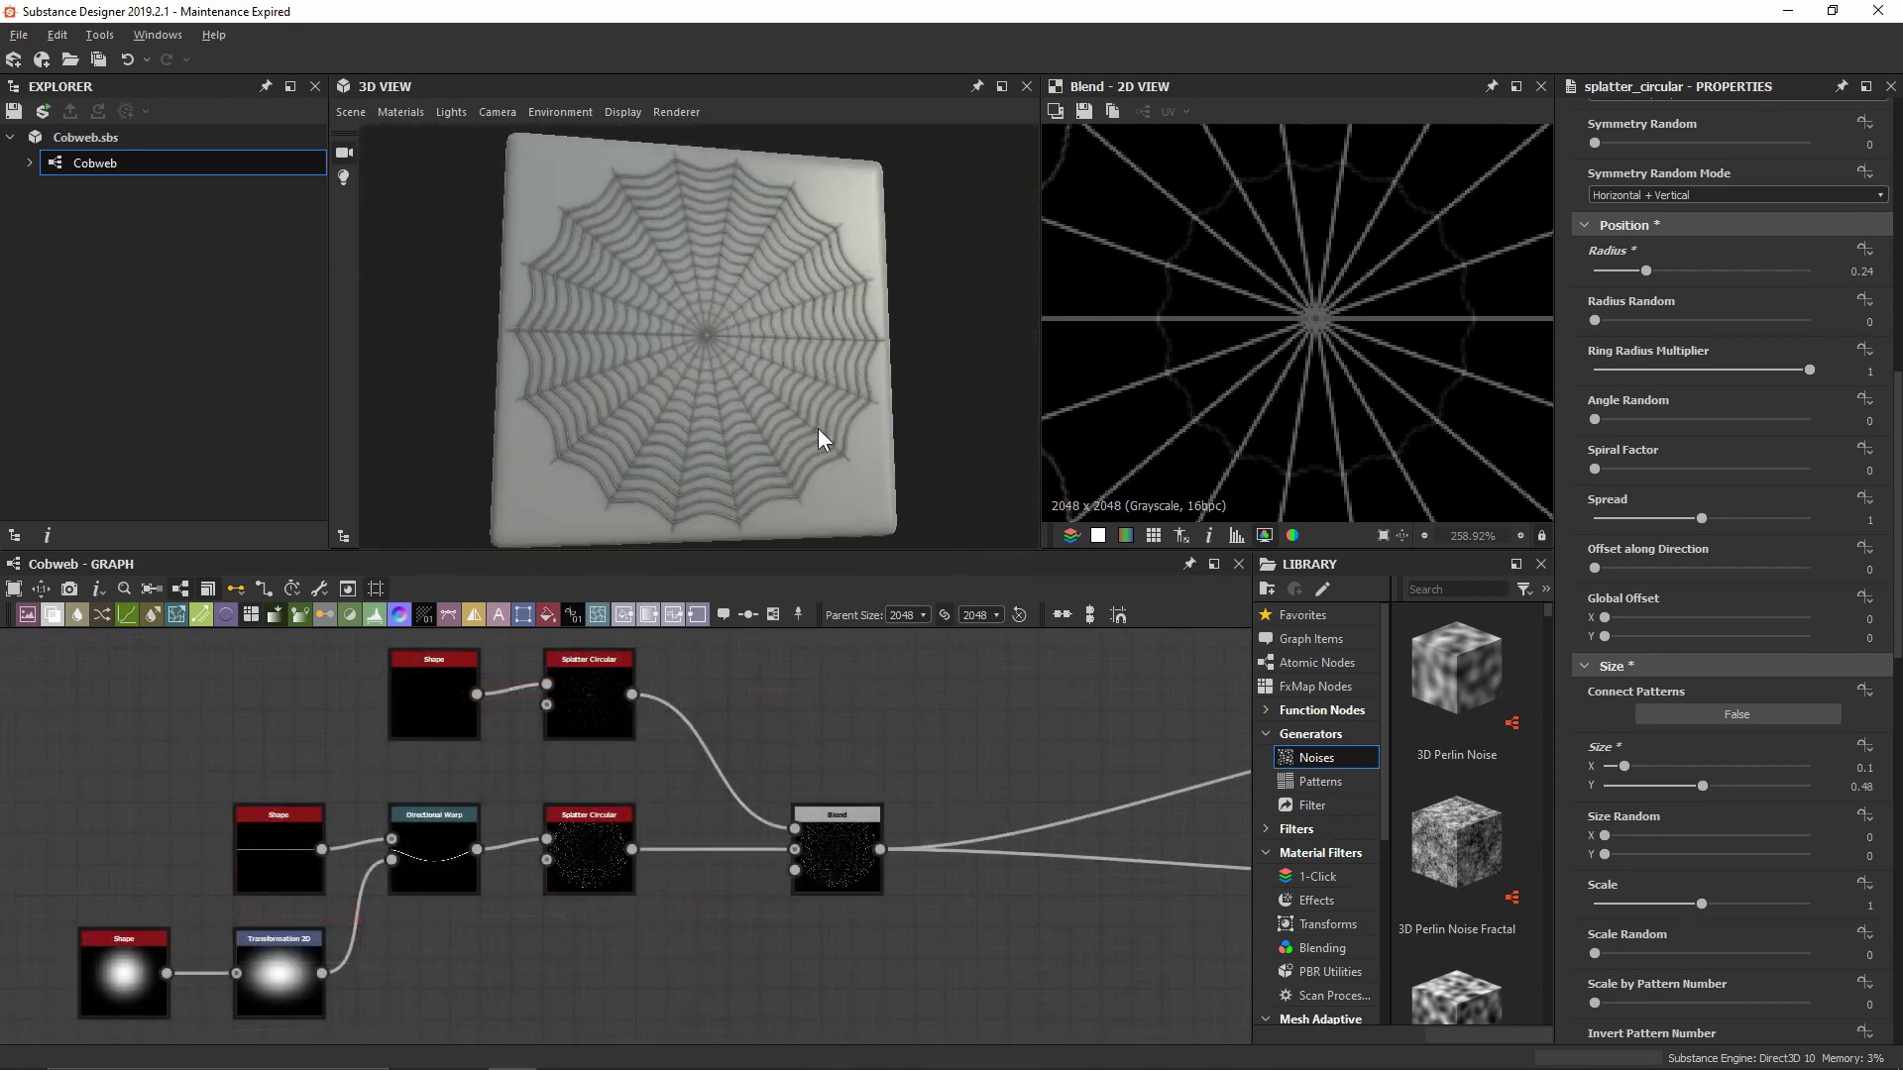
pyautogui.moveTo(765, 301); pyautogui.dragTo(777, 329)
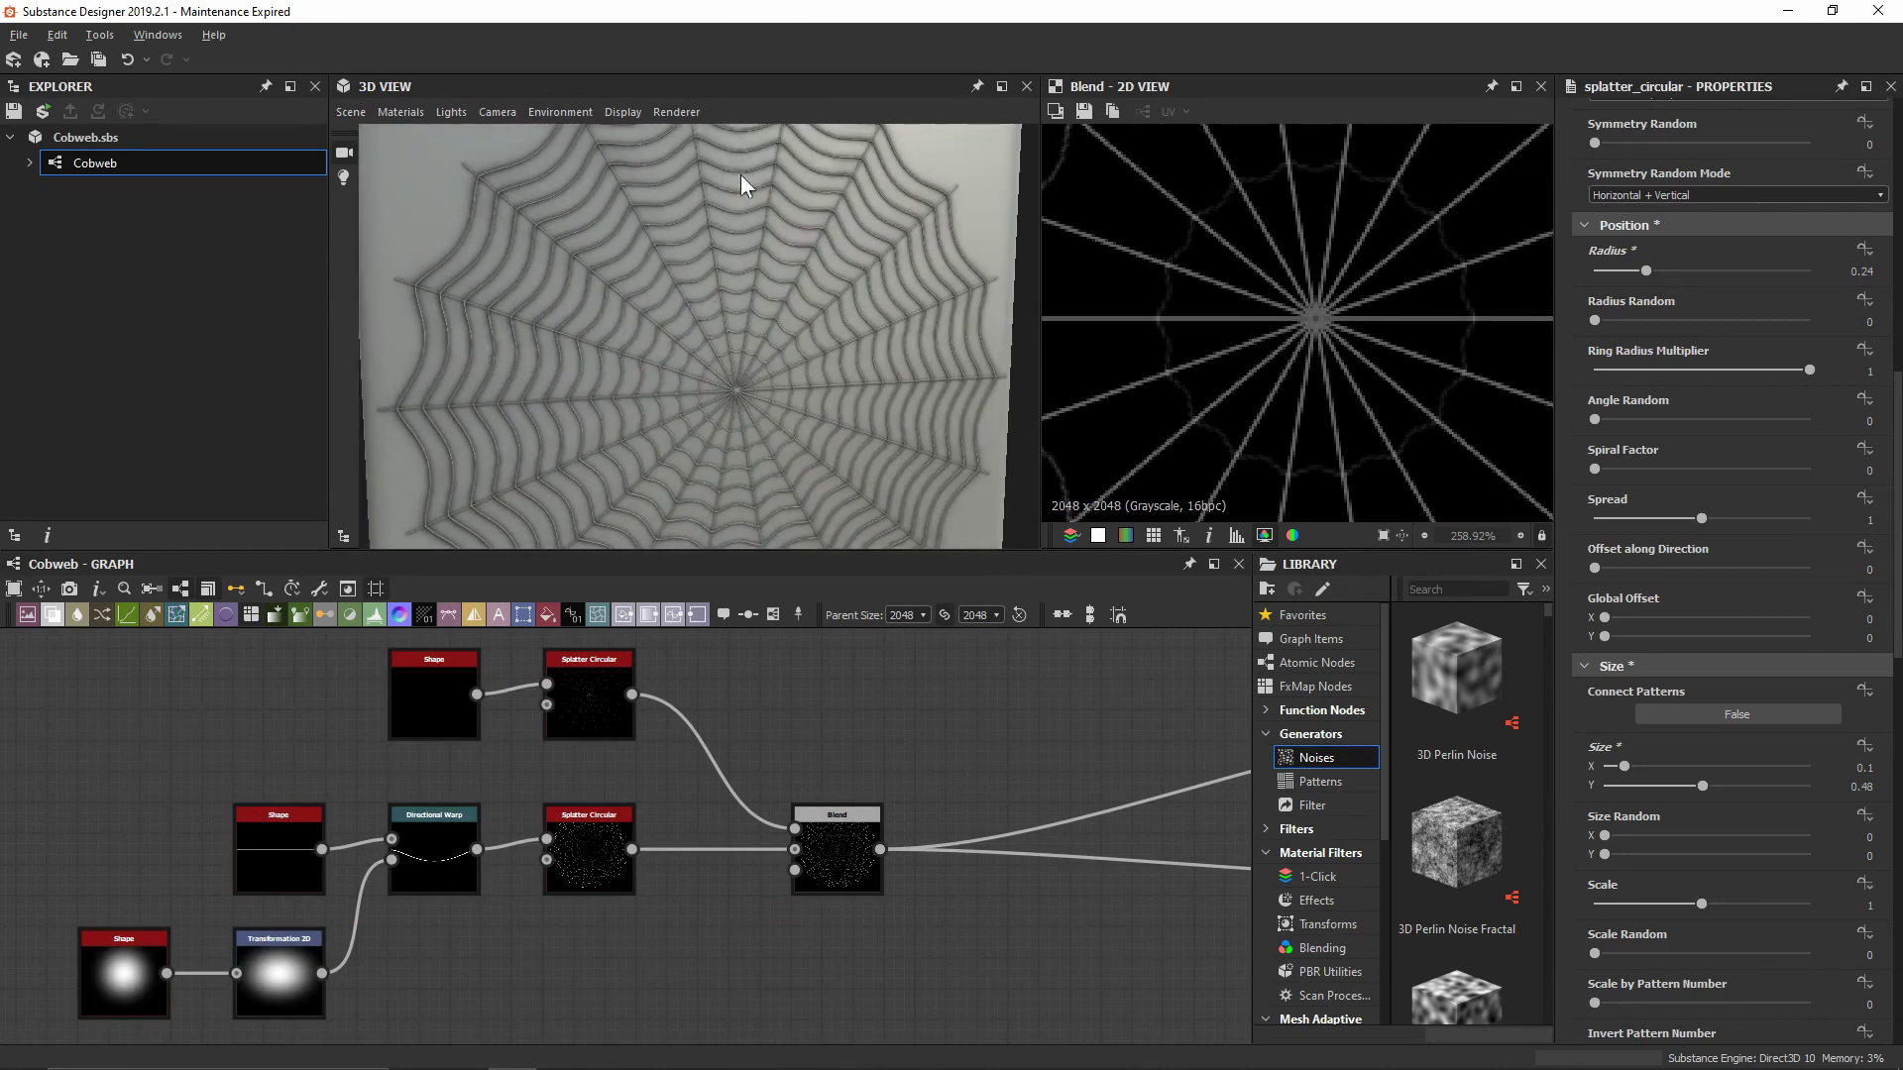
pyautogui.moveTo(913, 305); pyautogui.dragTo(869, 282)
pyautogui.scroll(-5, 868, 279)
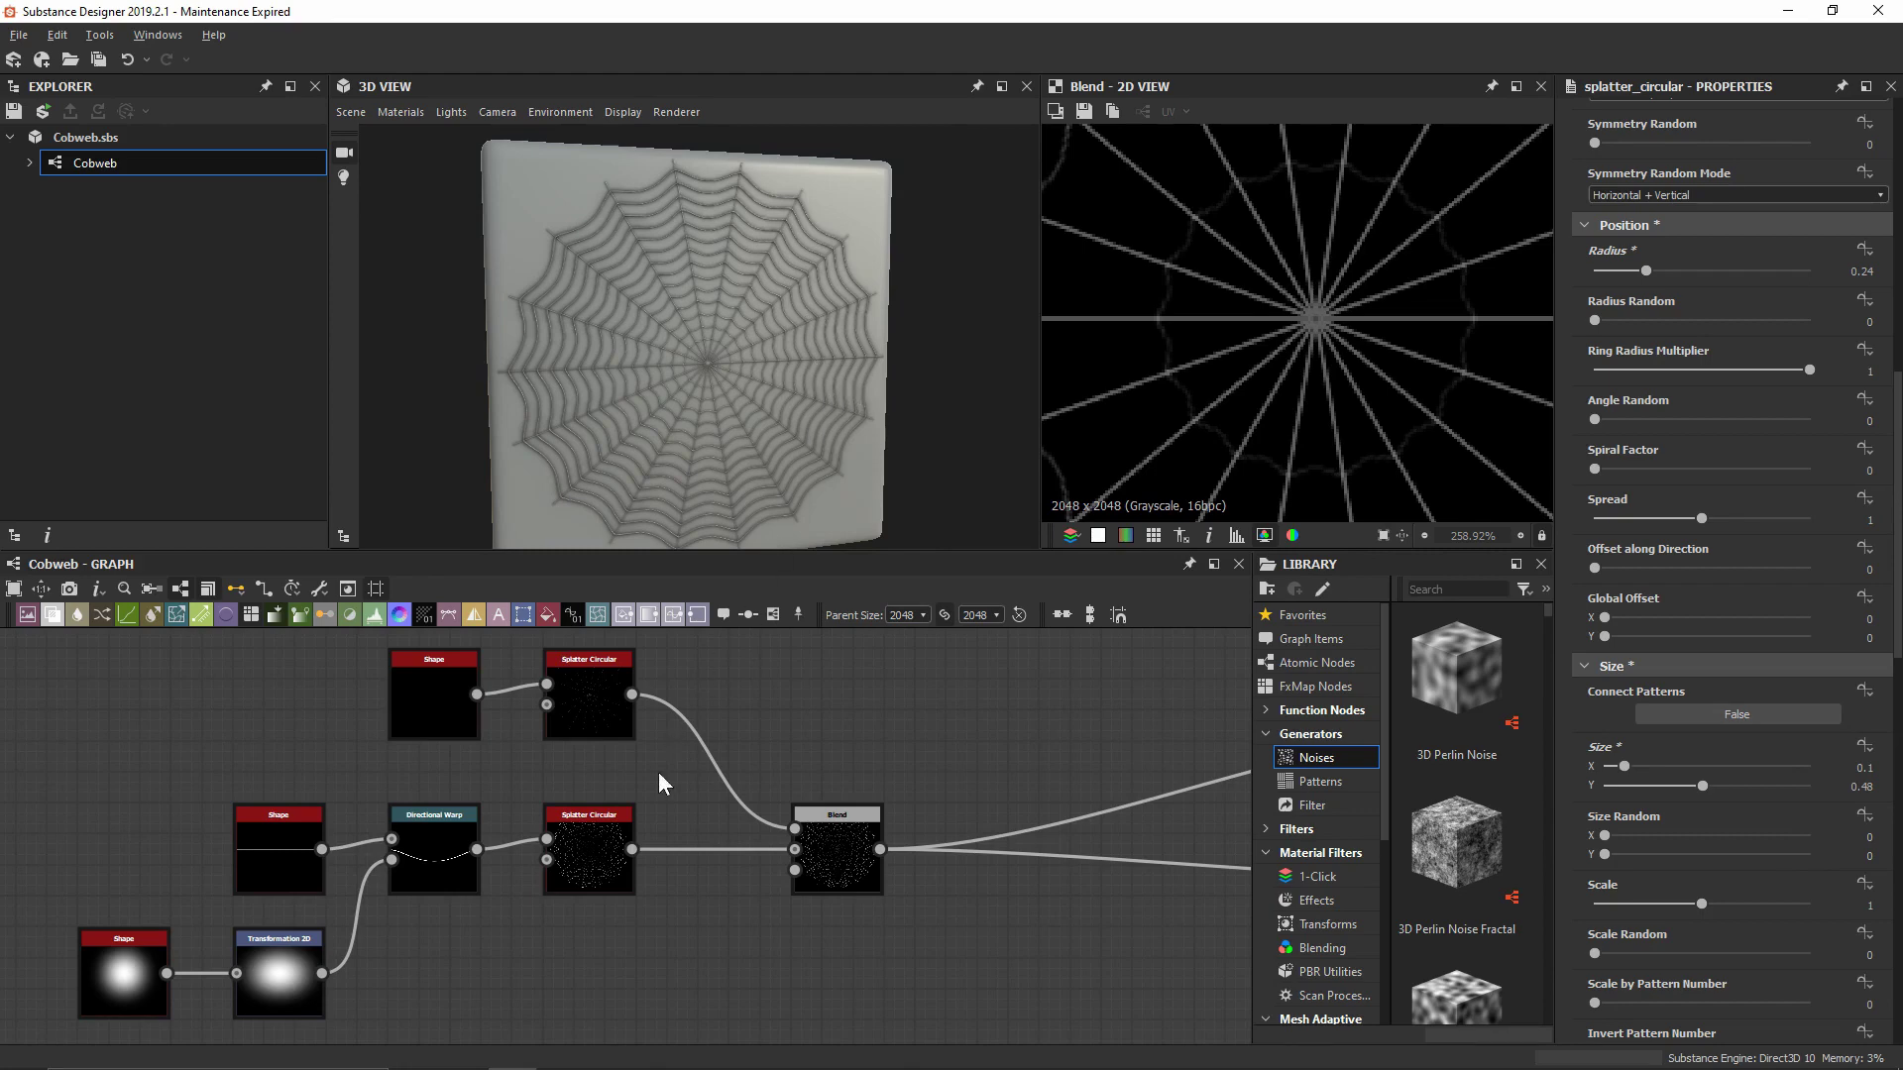
# Examine the ring Splatter Circular's output in the 2D view
pyautogui.scroll(4, 1328, 365)
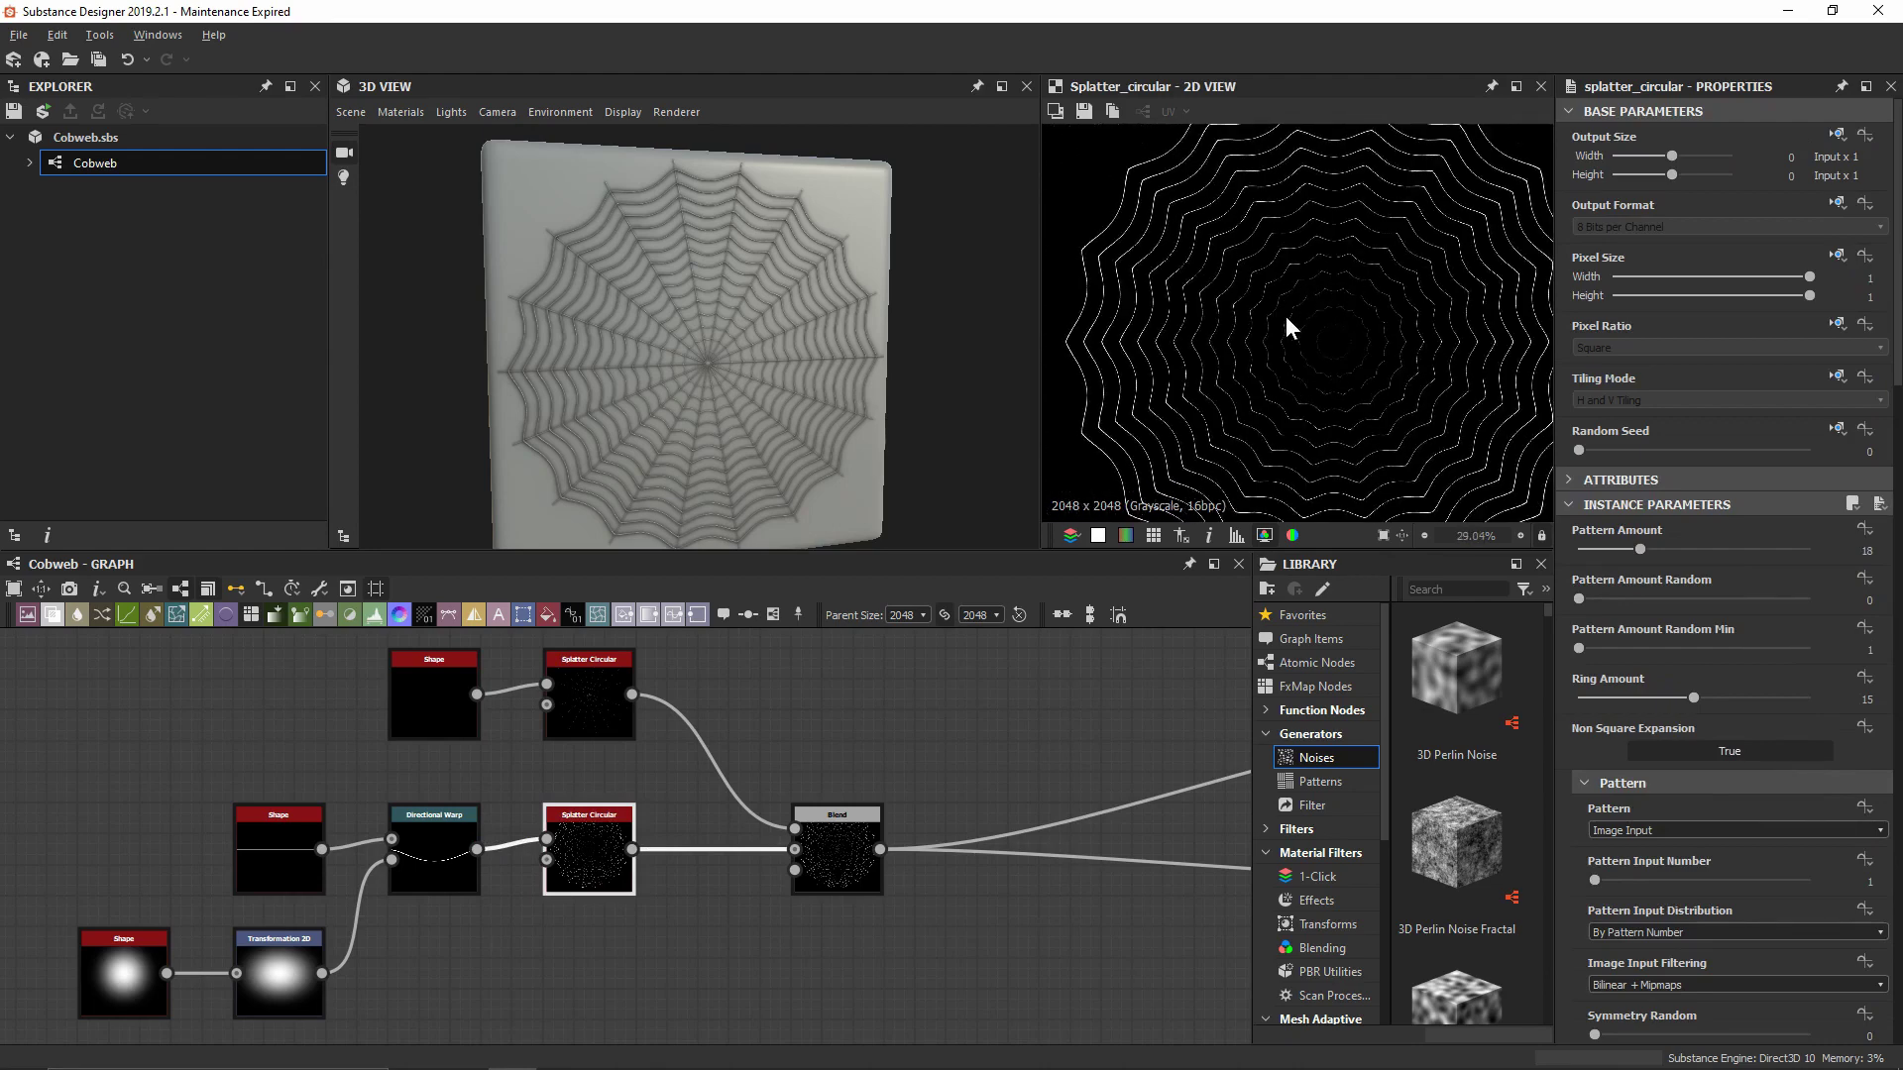
pyautogui.scroll(-1, 1287, 315)
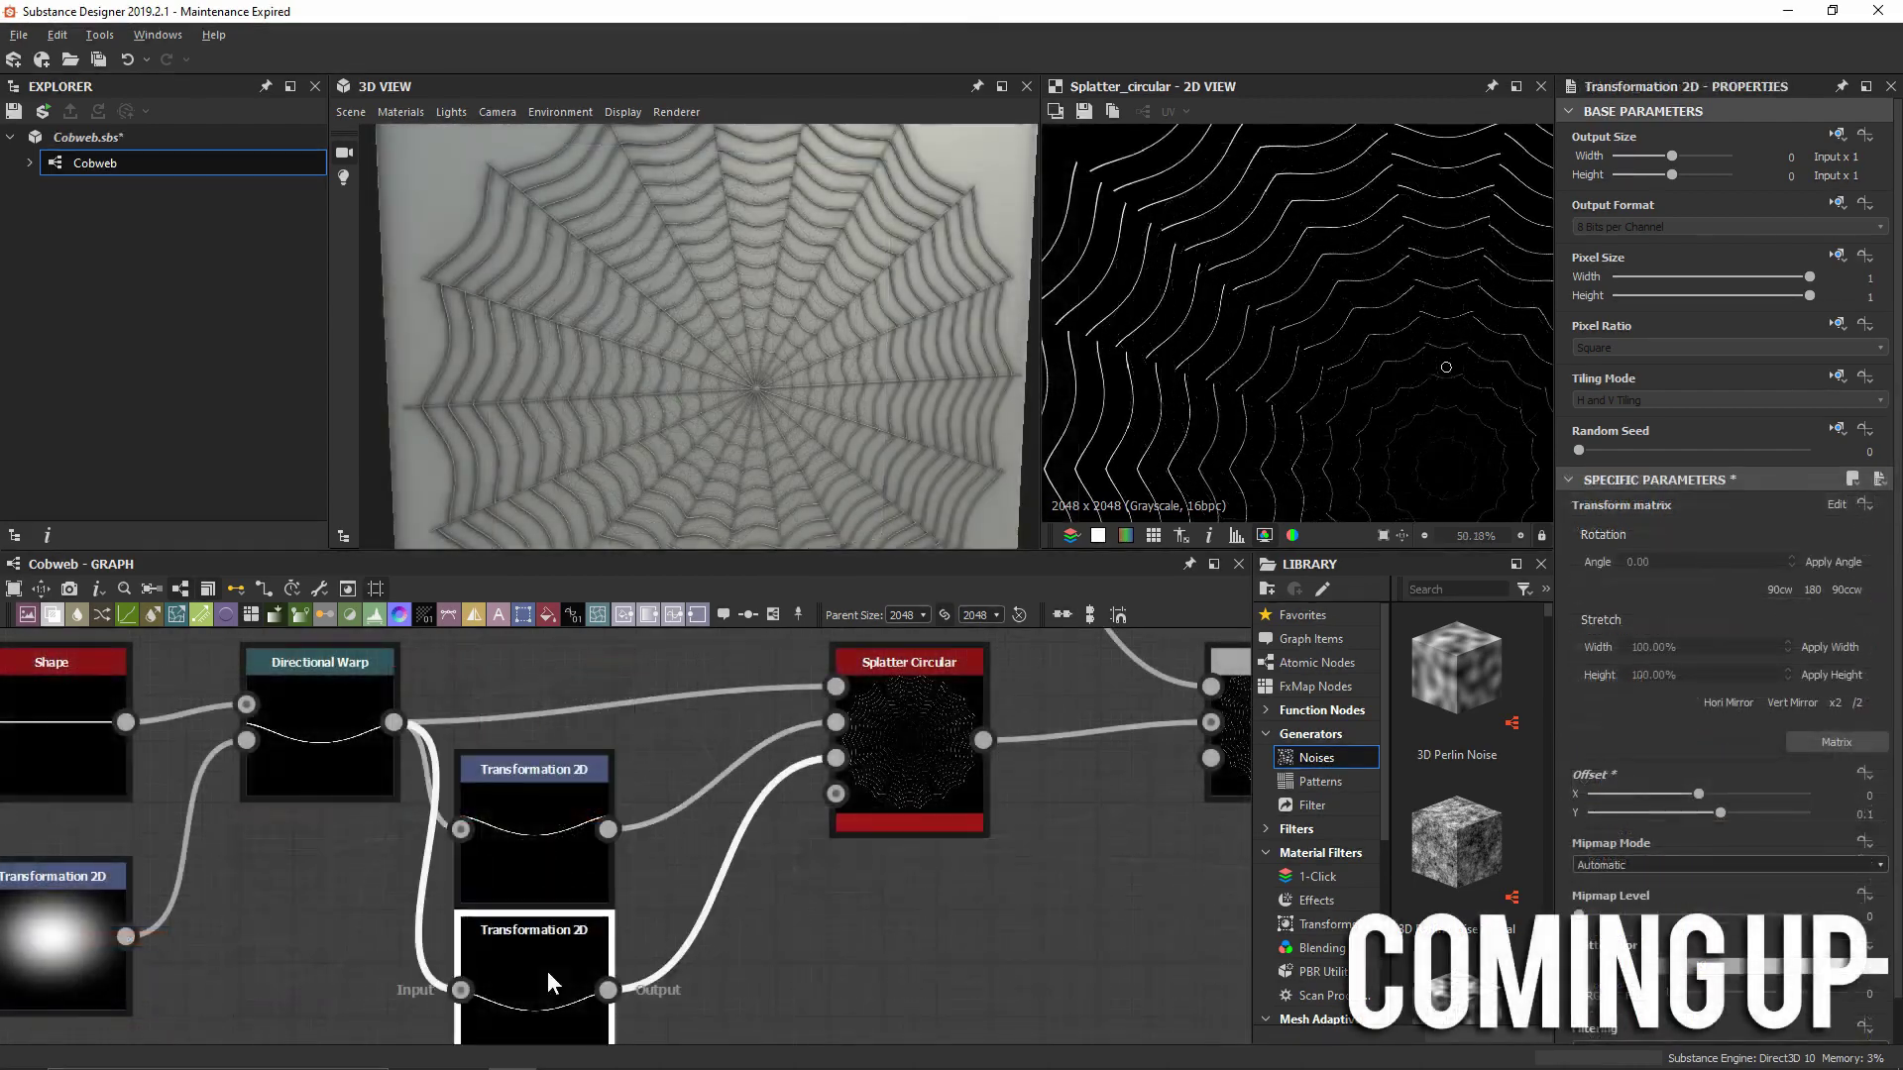
pyautogui.moveTo(1699, 813); pyautogui.dragTo(1673, 806)
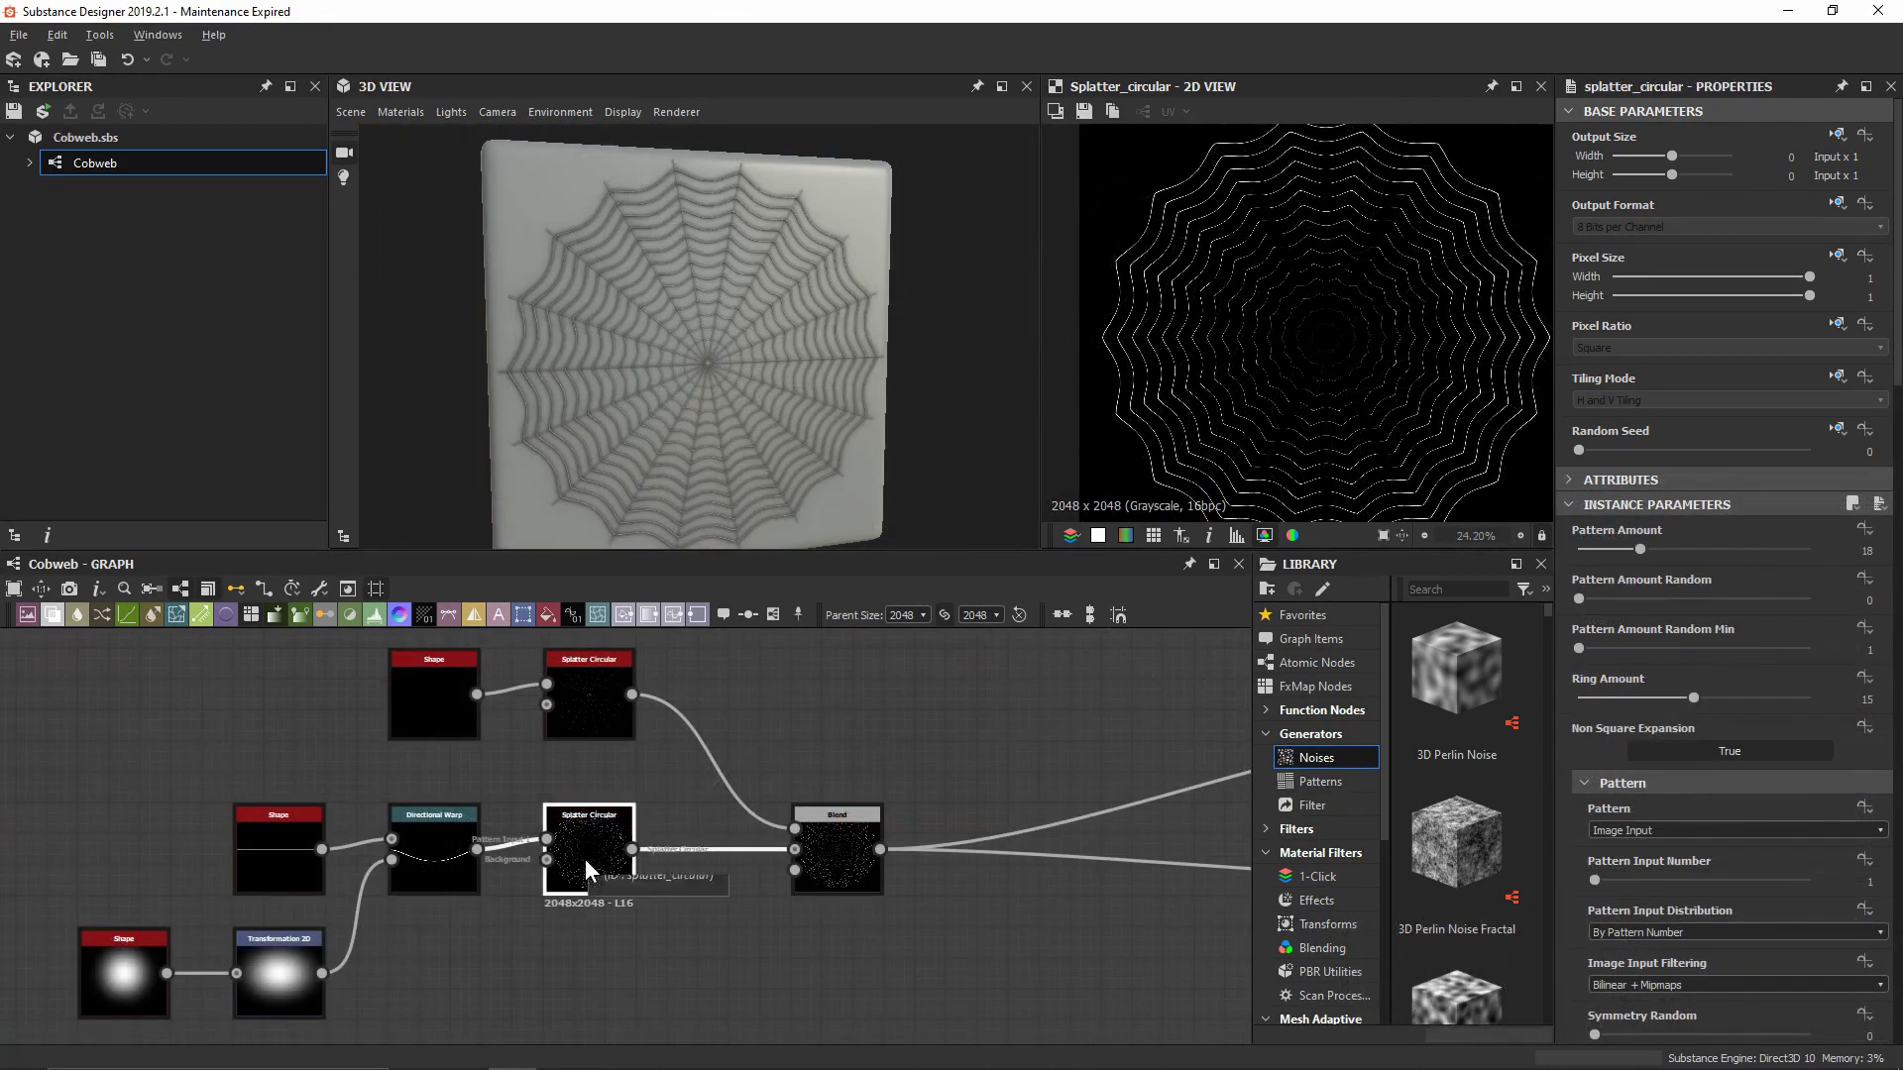
# Move the Shape, Transformation 2D and Directional Warp nodes away from the ring Splatter Circular to make room, and preview the Directional Warp output
pyautogui.moveTo(557, 851); pyautogui.dragTo(838, 805, button='middle')
pyautogui.moveTo(298, 750); pyautogui.dragTo(691, 937)
pyautogui.moveTo(693, 847); pyautogui.dragTo(544, 840)
pyautogui.scroll(3, 544, 840)
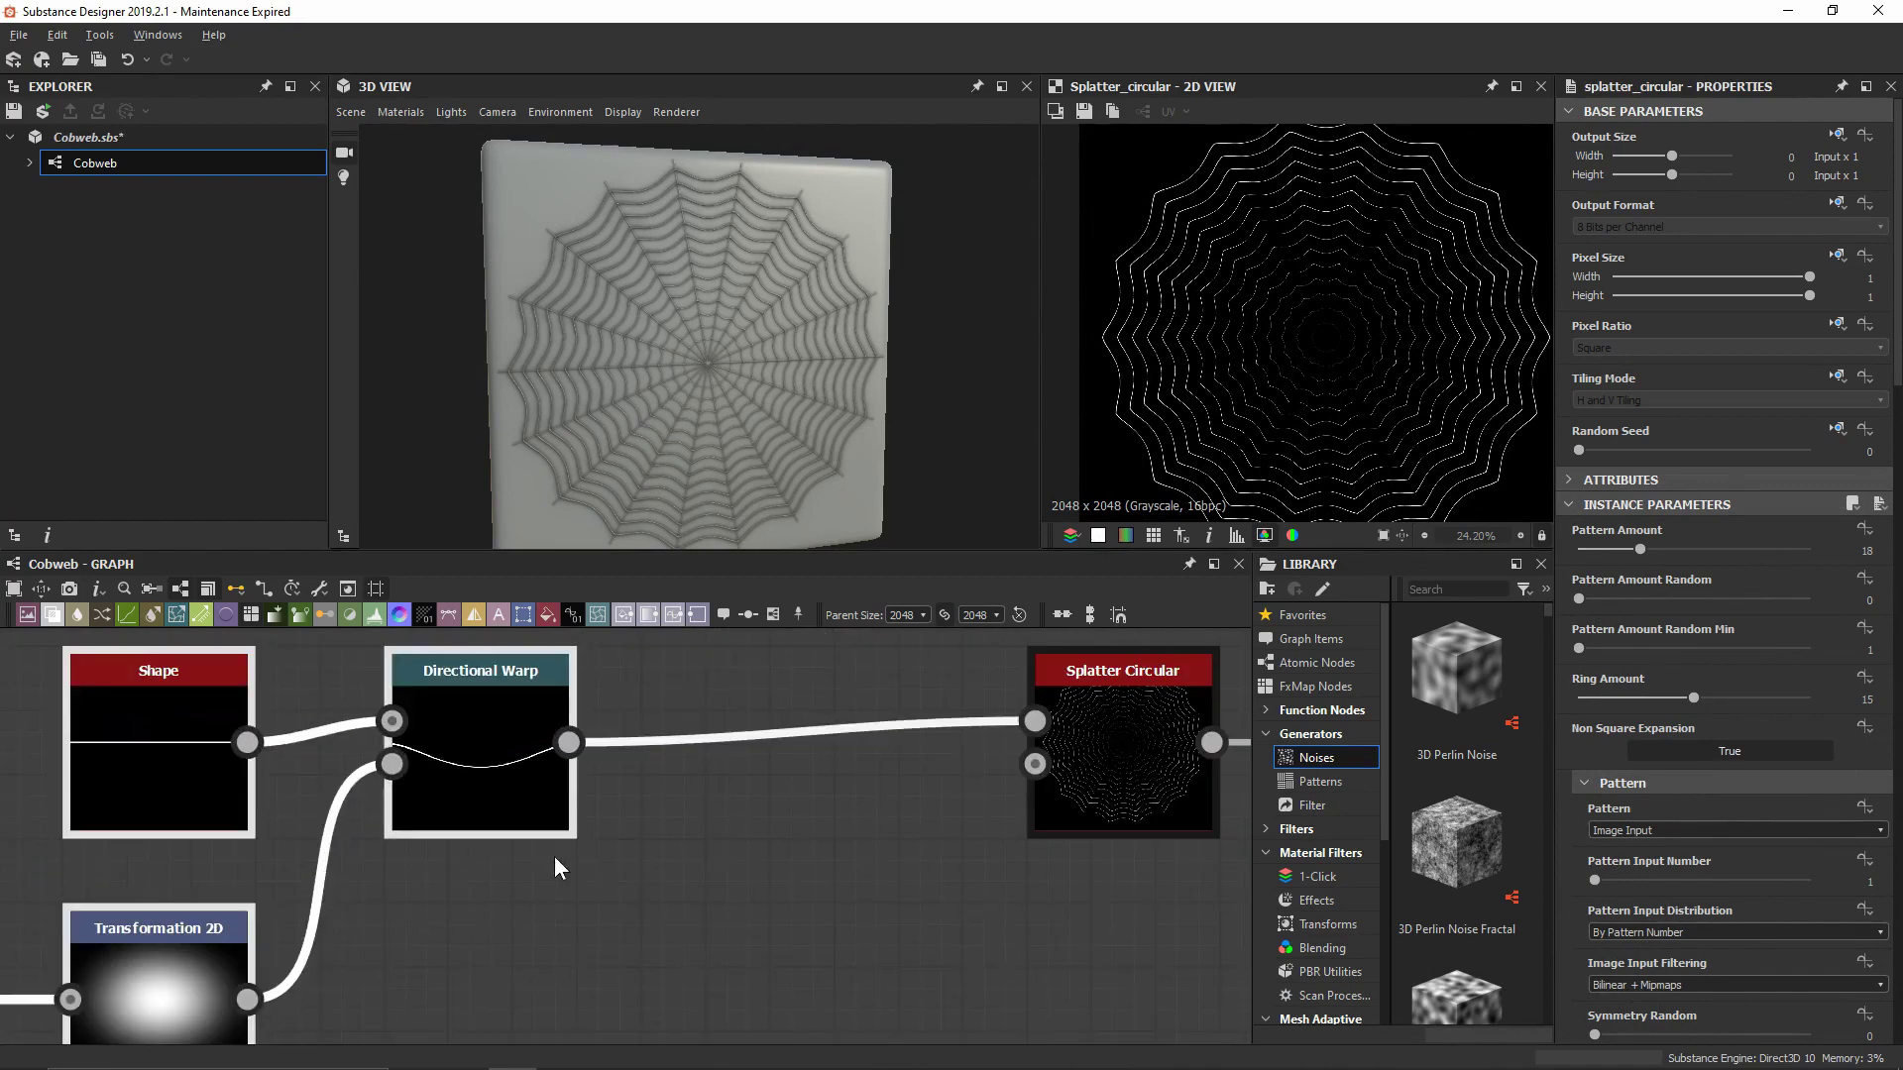
pyautogui.click(556, 855)
pyautogui.doubleClick(544, 823)
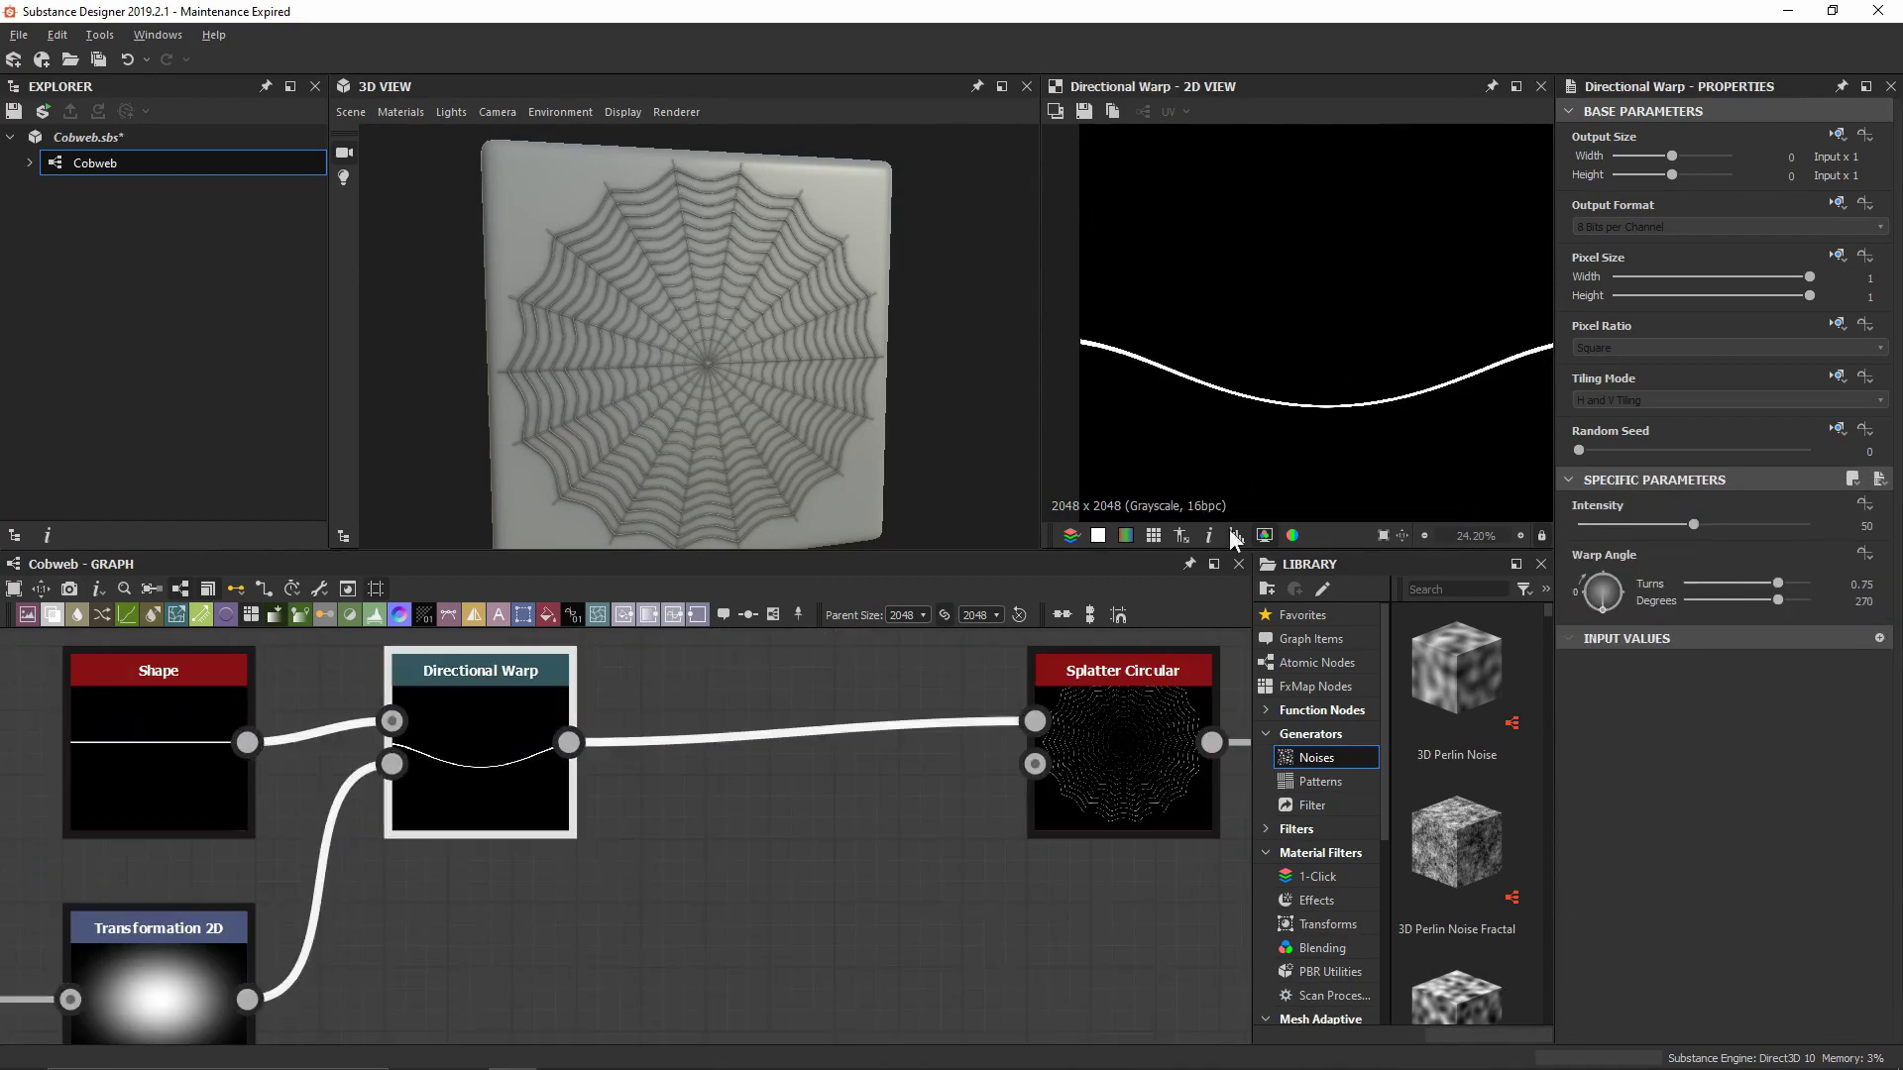
pyautogui.scroll(-1, 993, 759)
pyautogui.moveTo(993, 759); pyautogui.dragTo(820, 791, button='middle')
pyautogui.moveTo(821, 791); pyautogui.dragTo(918, 777)
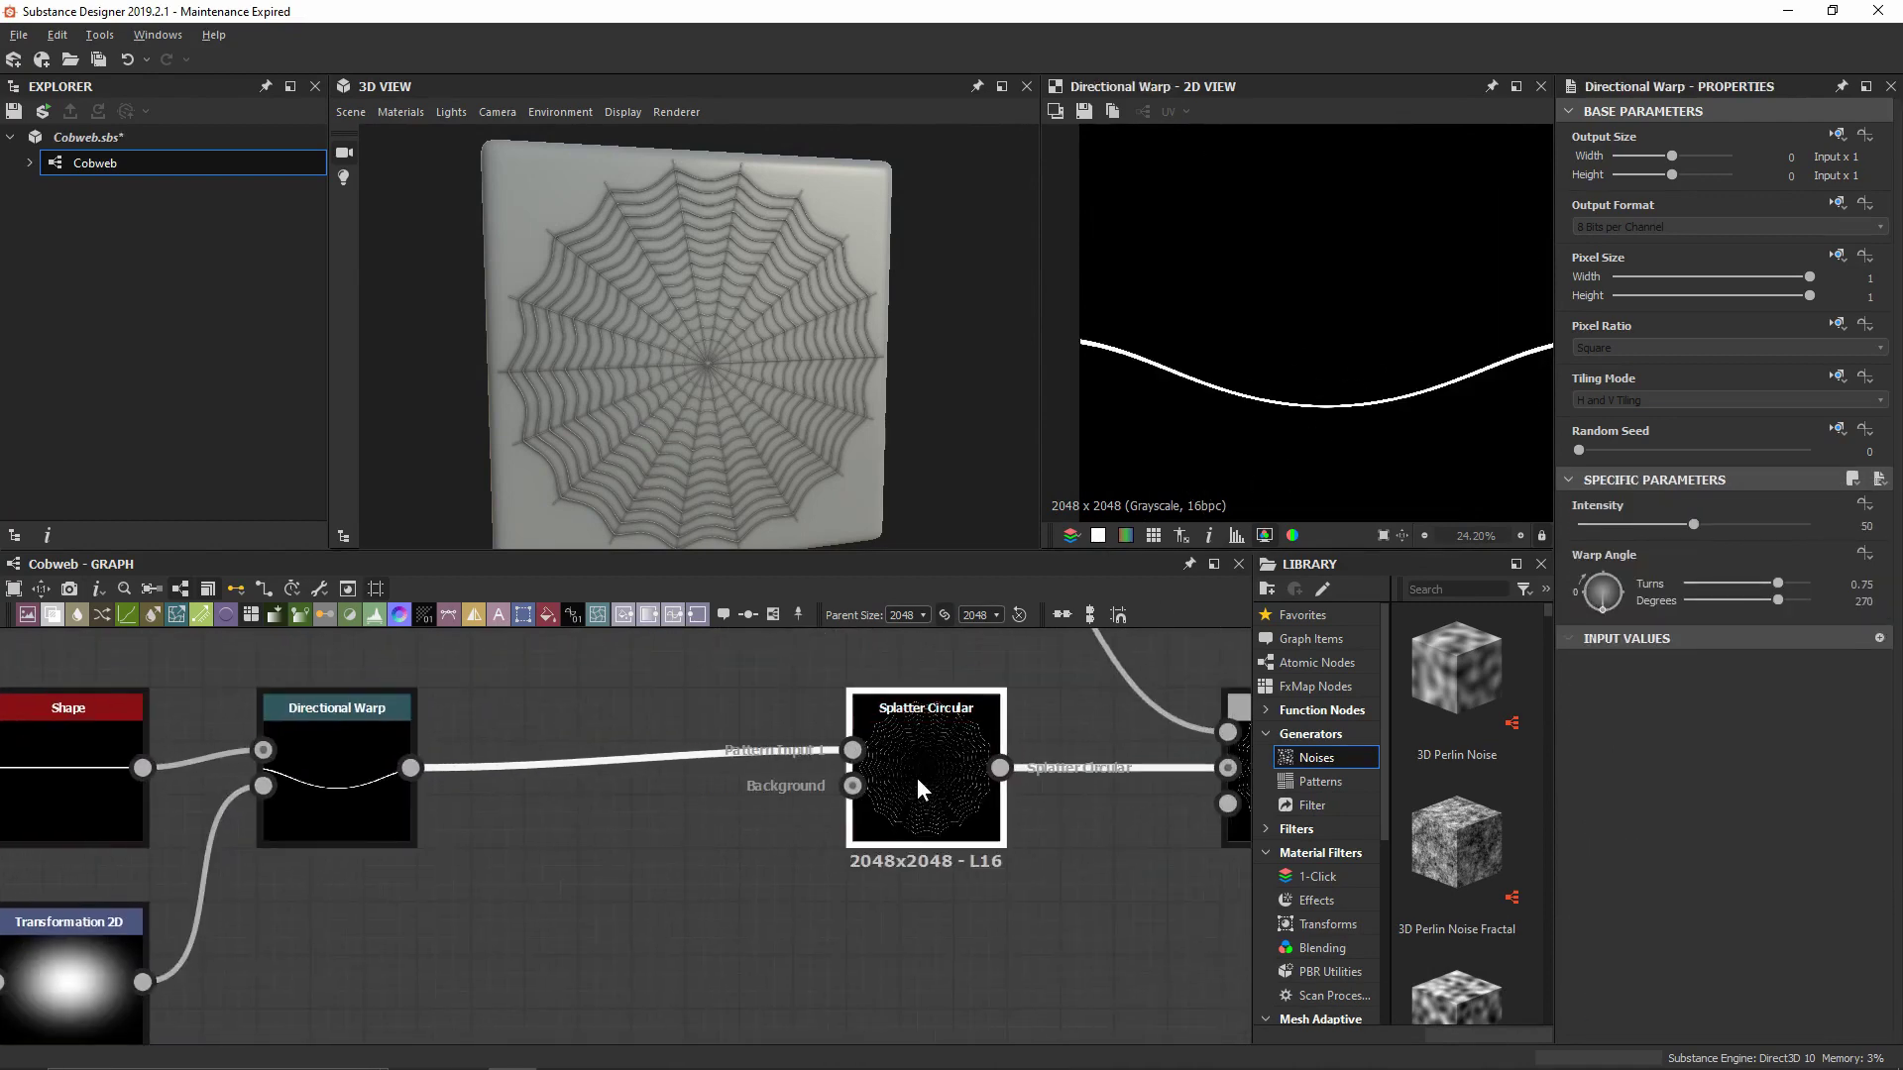
# Set the ring Splatter Circular's Pattern Input Number to 3 and check the missing web segments on the 3D model
pyautogui.click(948, 741)
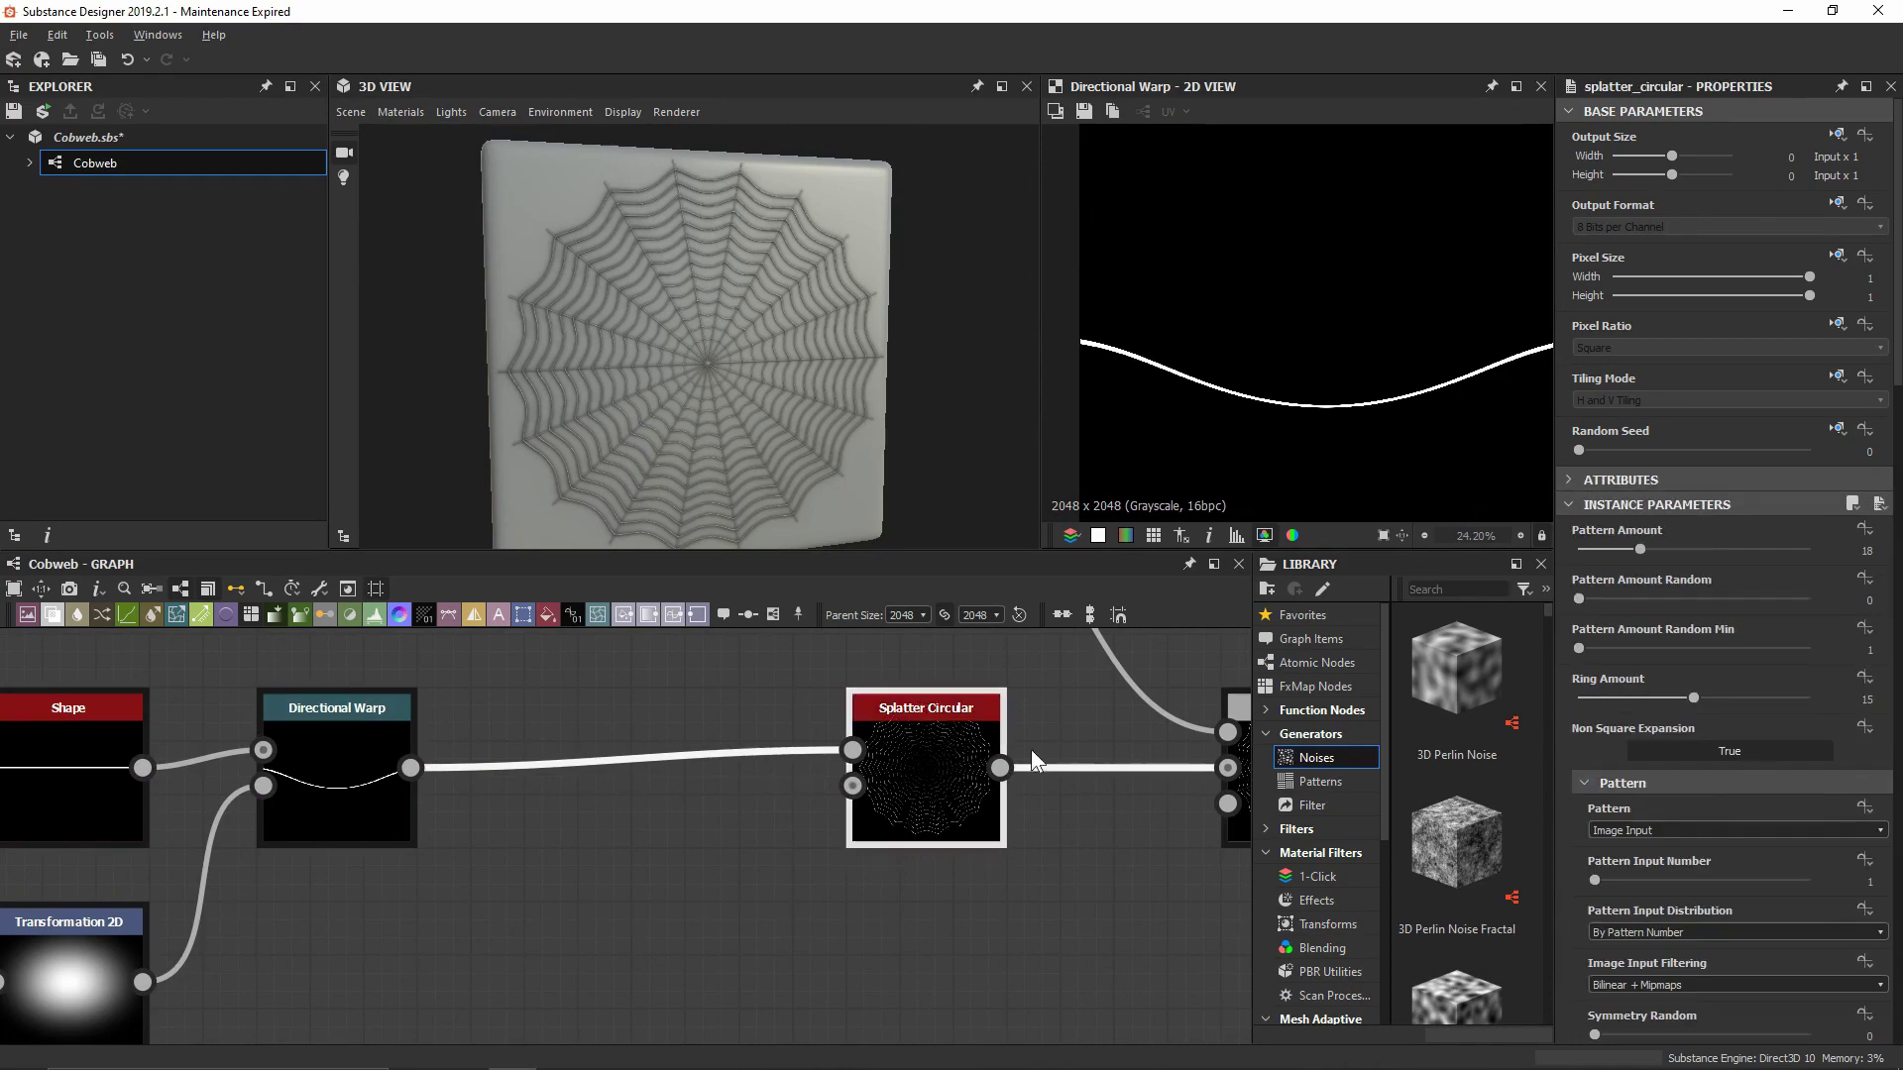
pyautogui.scroll(-3, 1614, 731)
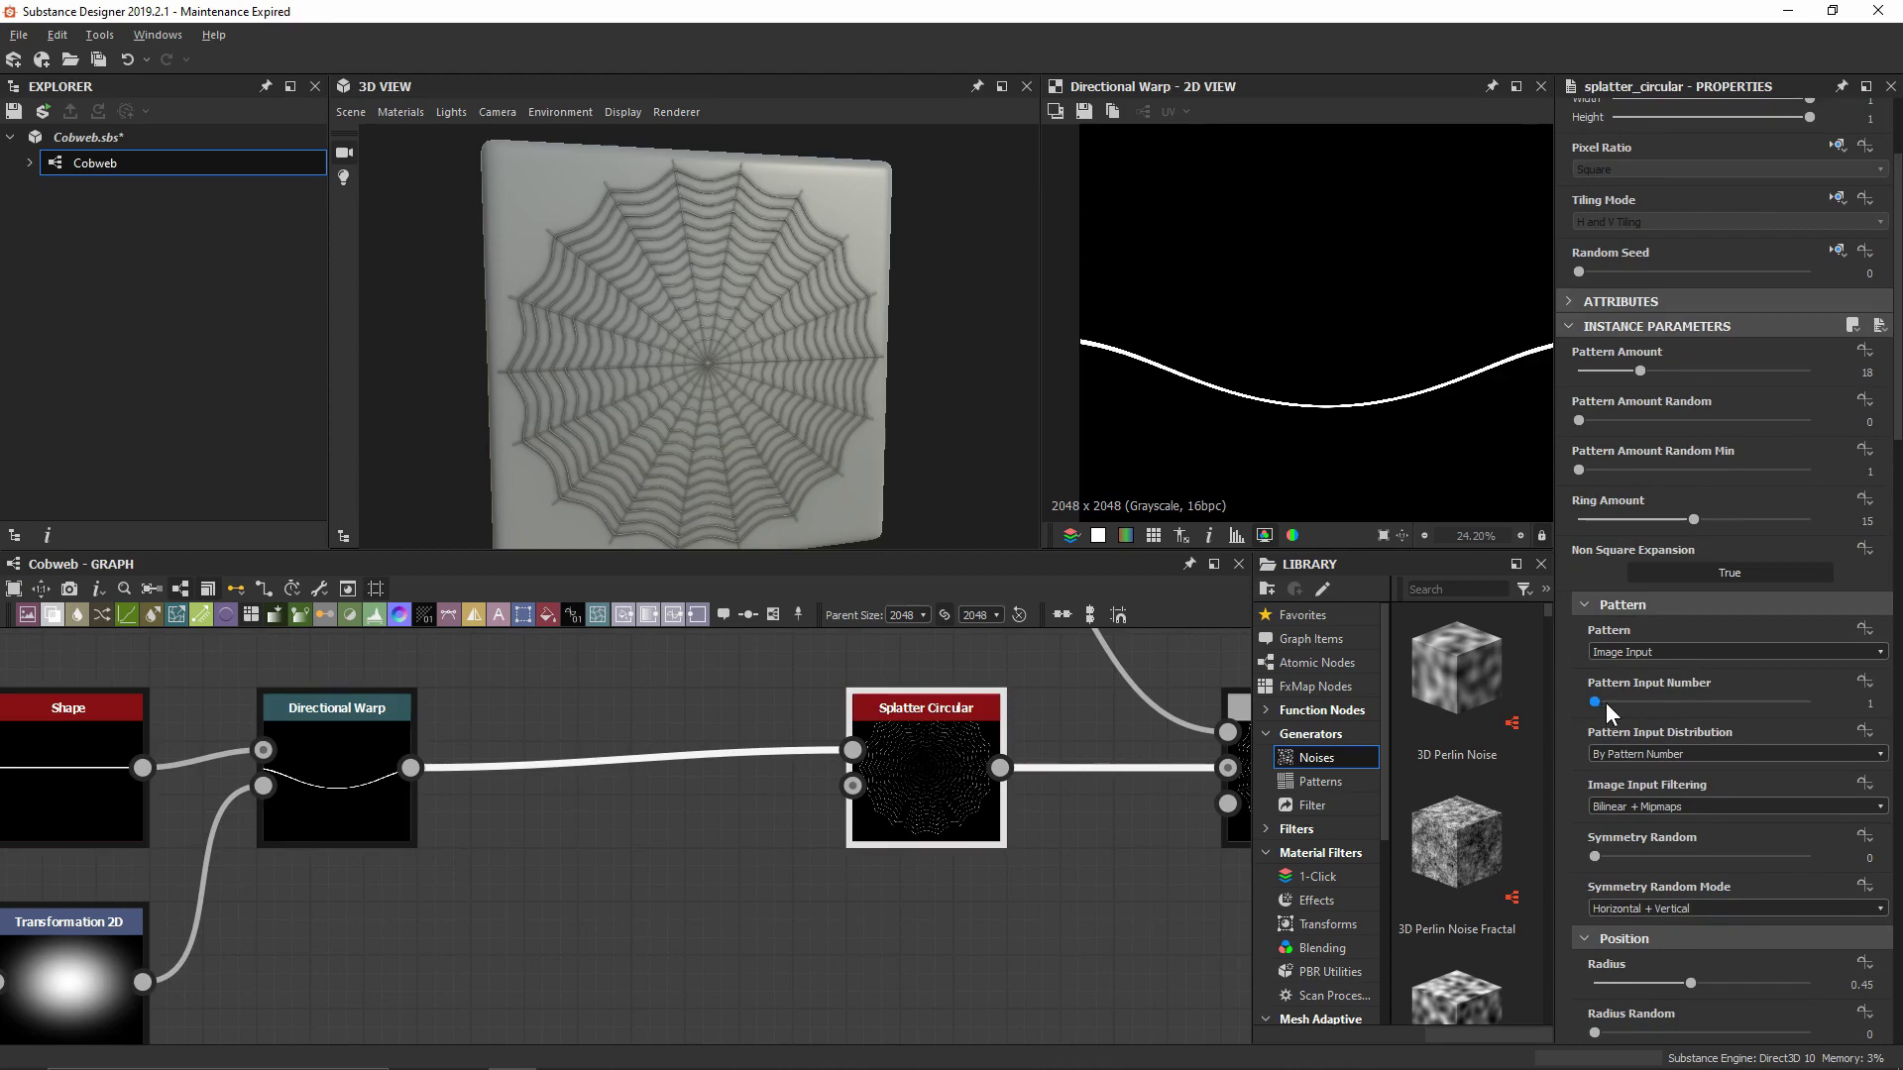
pyautogui.moveTo(1606, 703); pyautogui.dragTo(1668, 707)
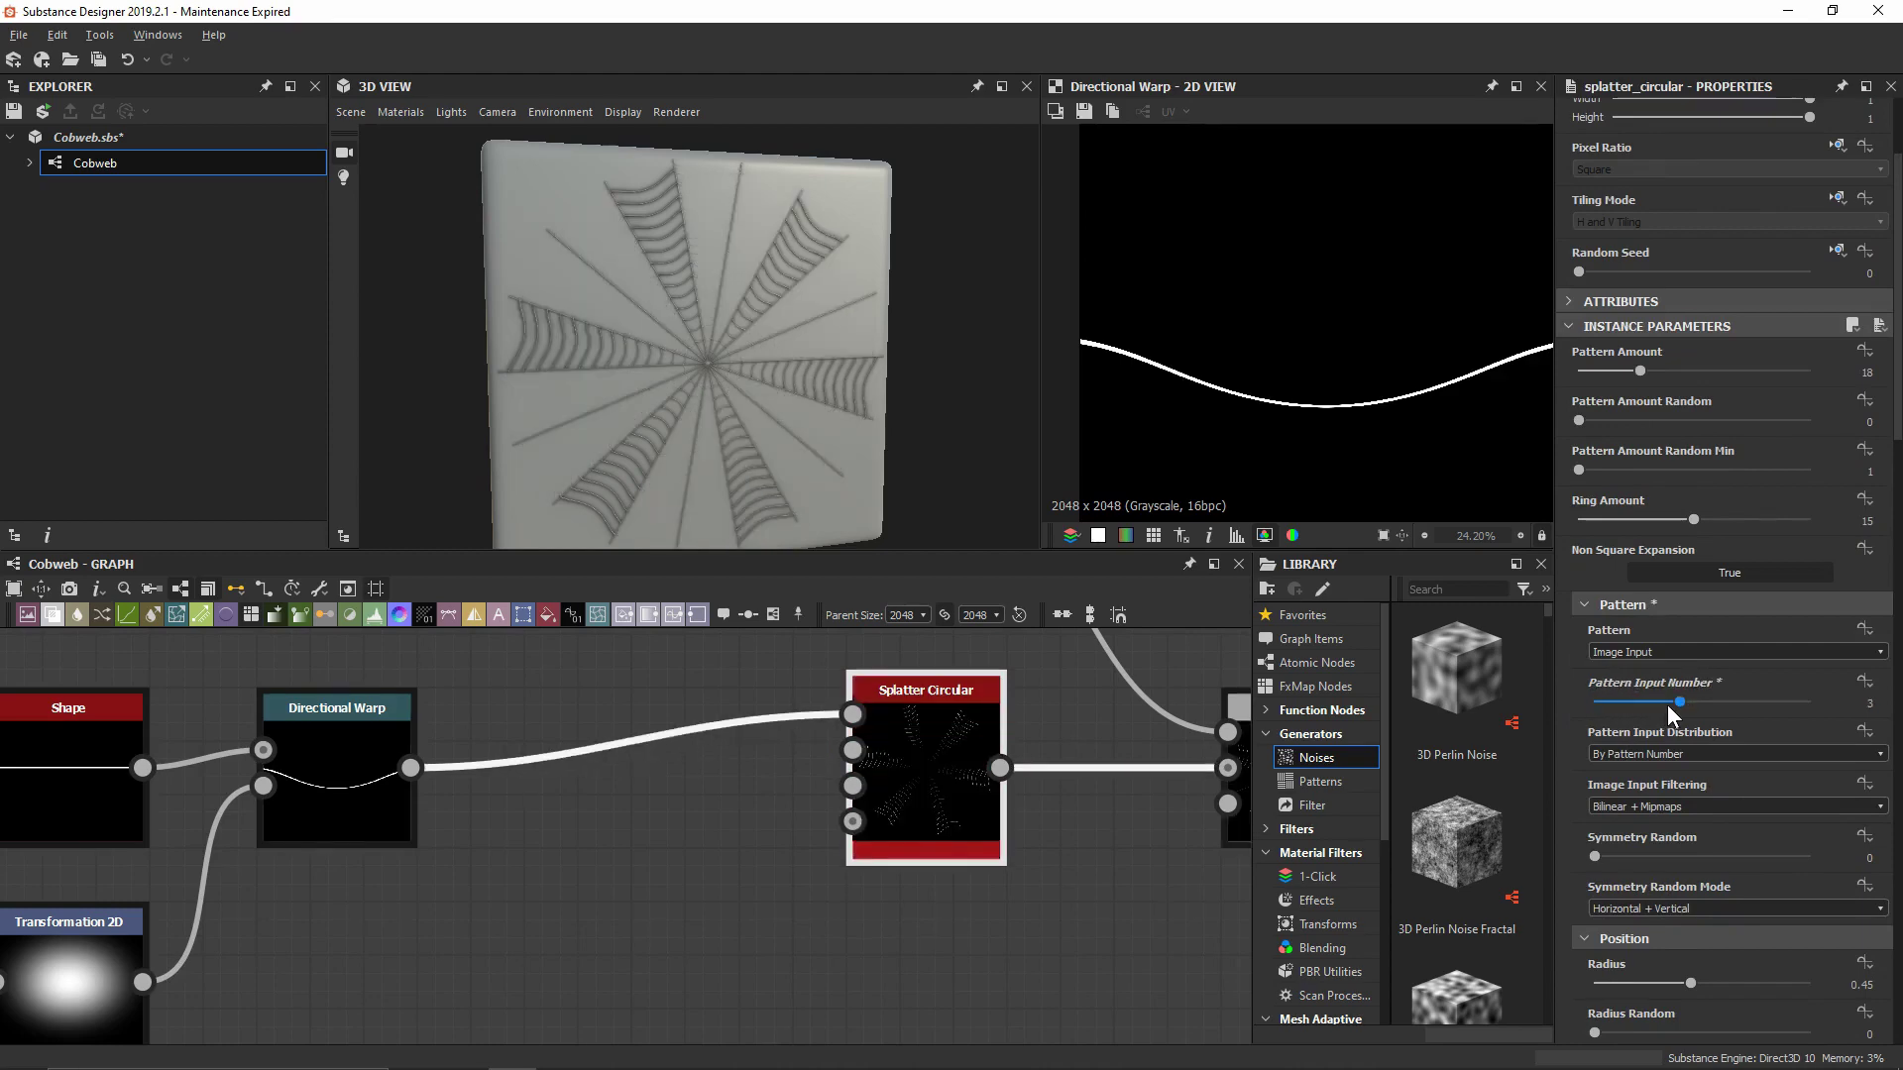
pyautogui.click(579, 896)
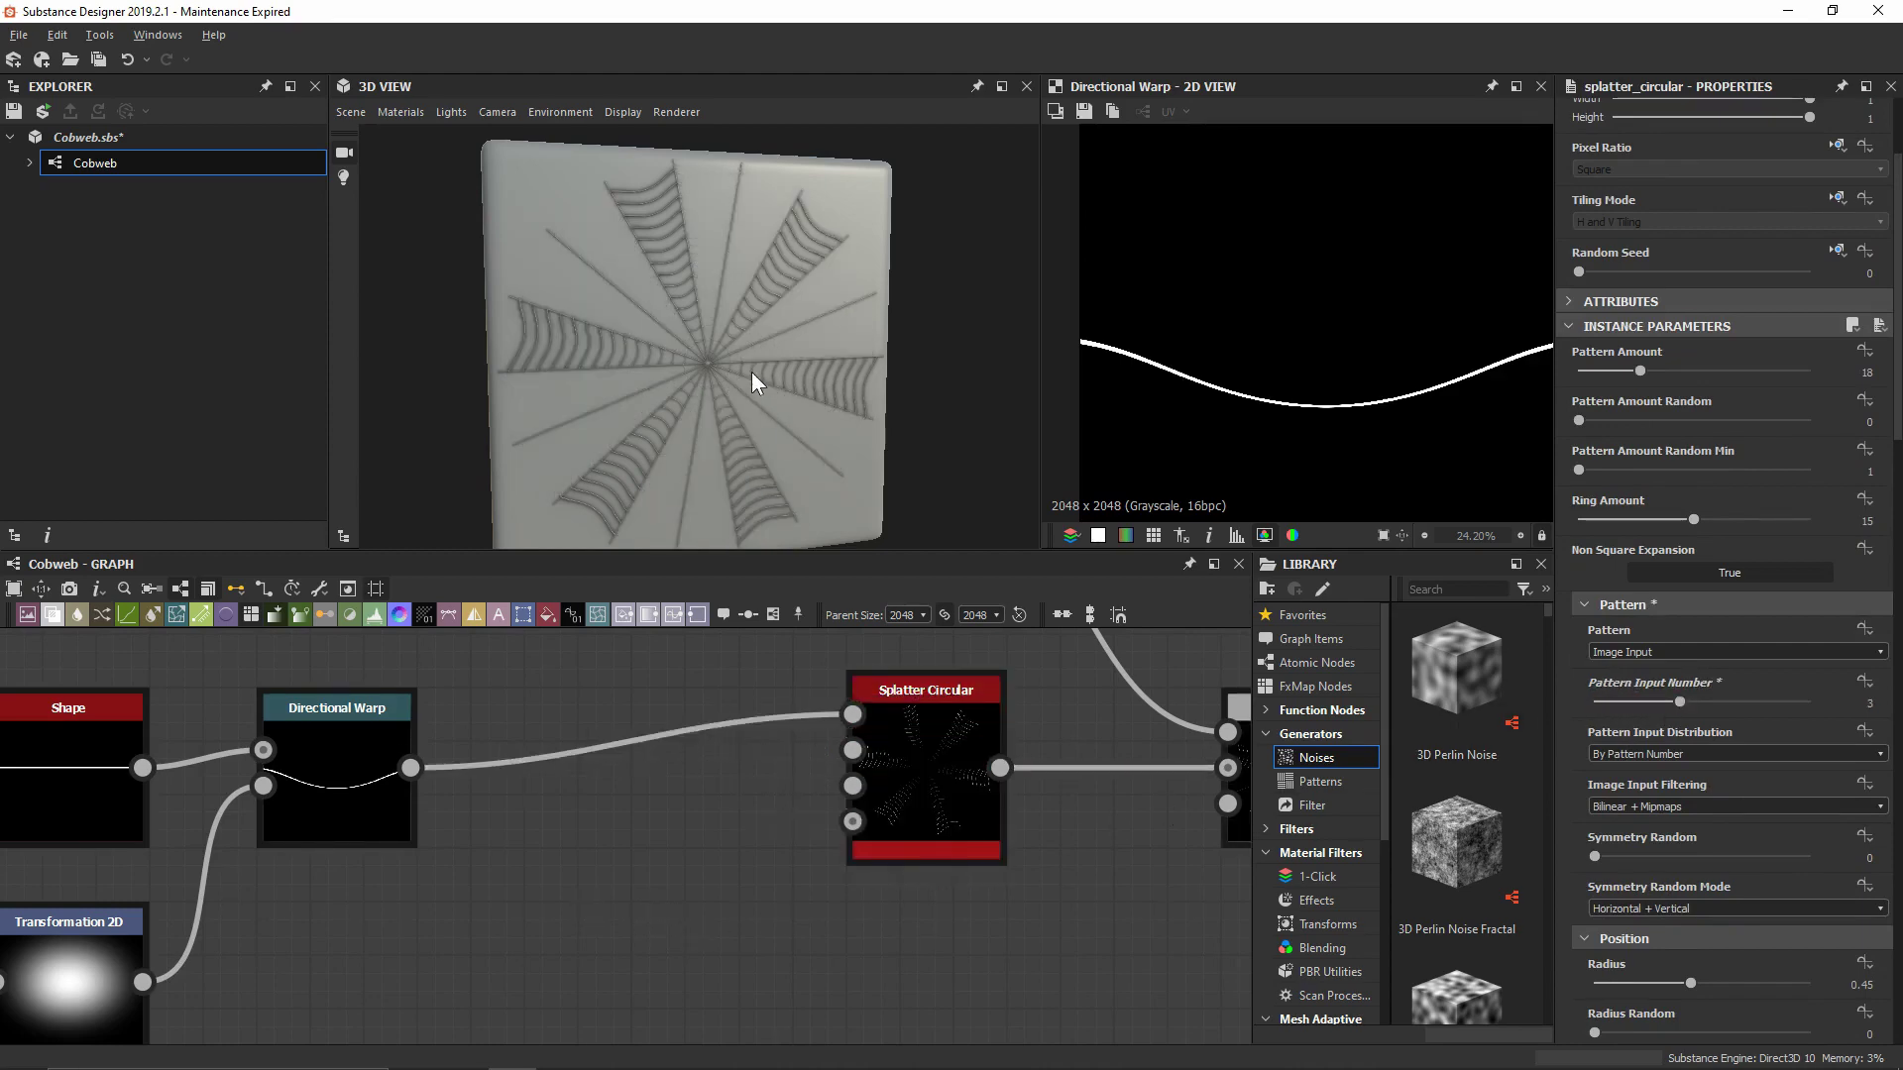
pyautogui.scroll(3, 752, 372)
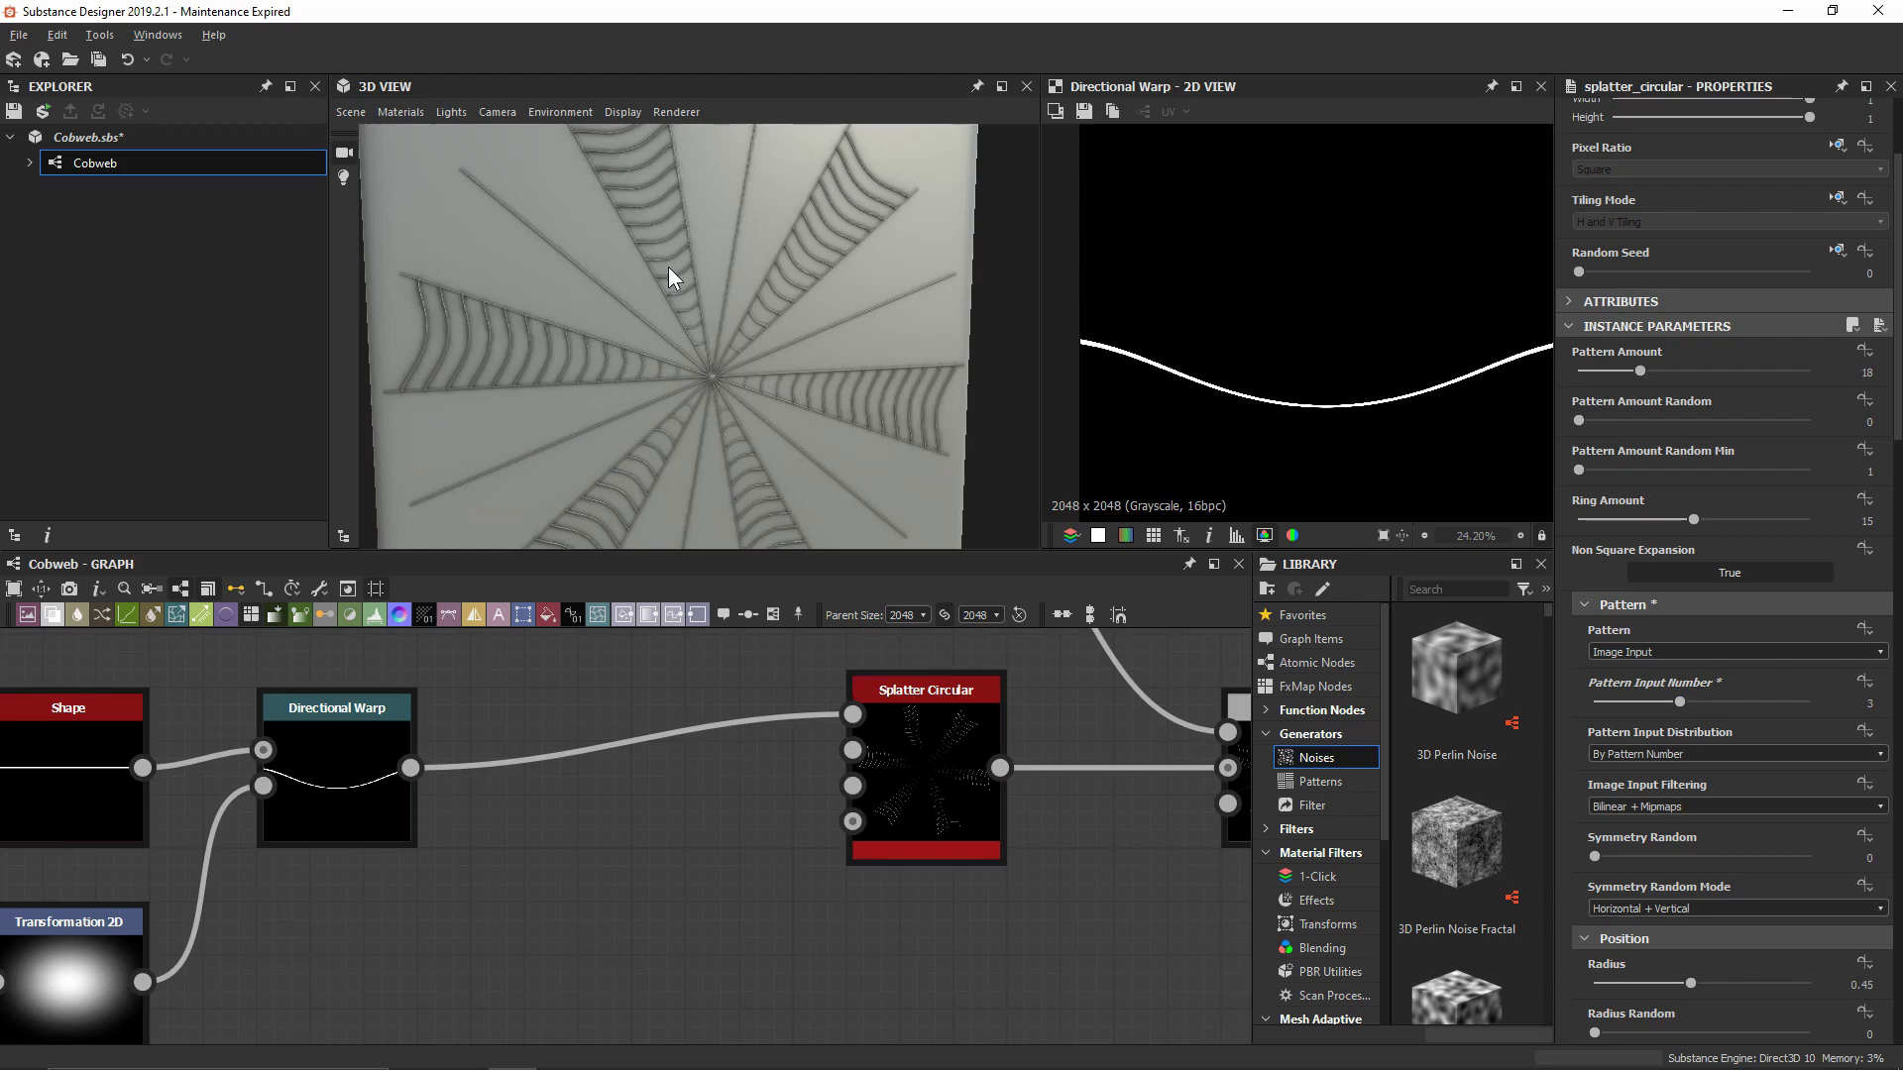
pyautogui.scroll(3, 724, 331)
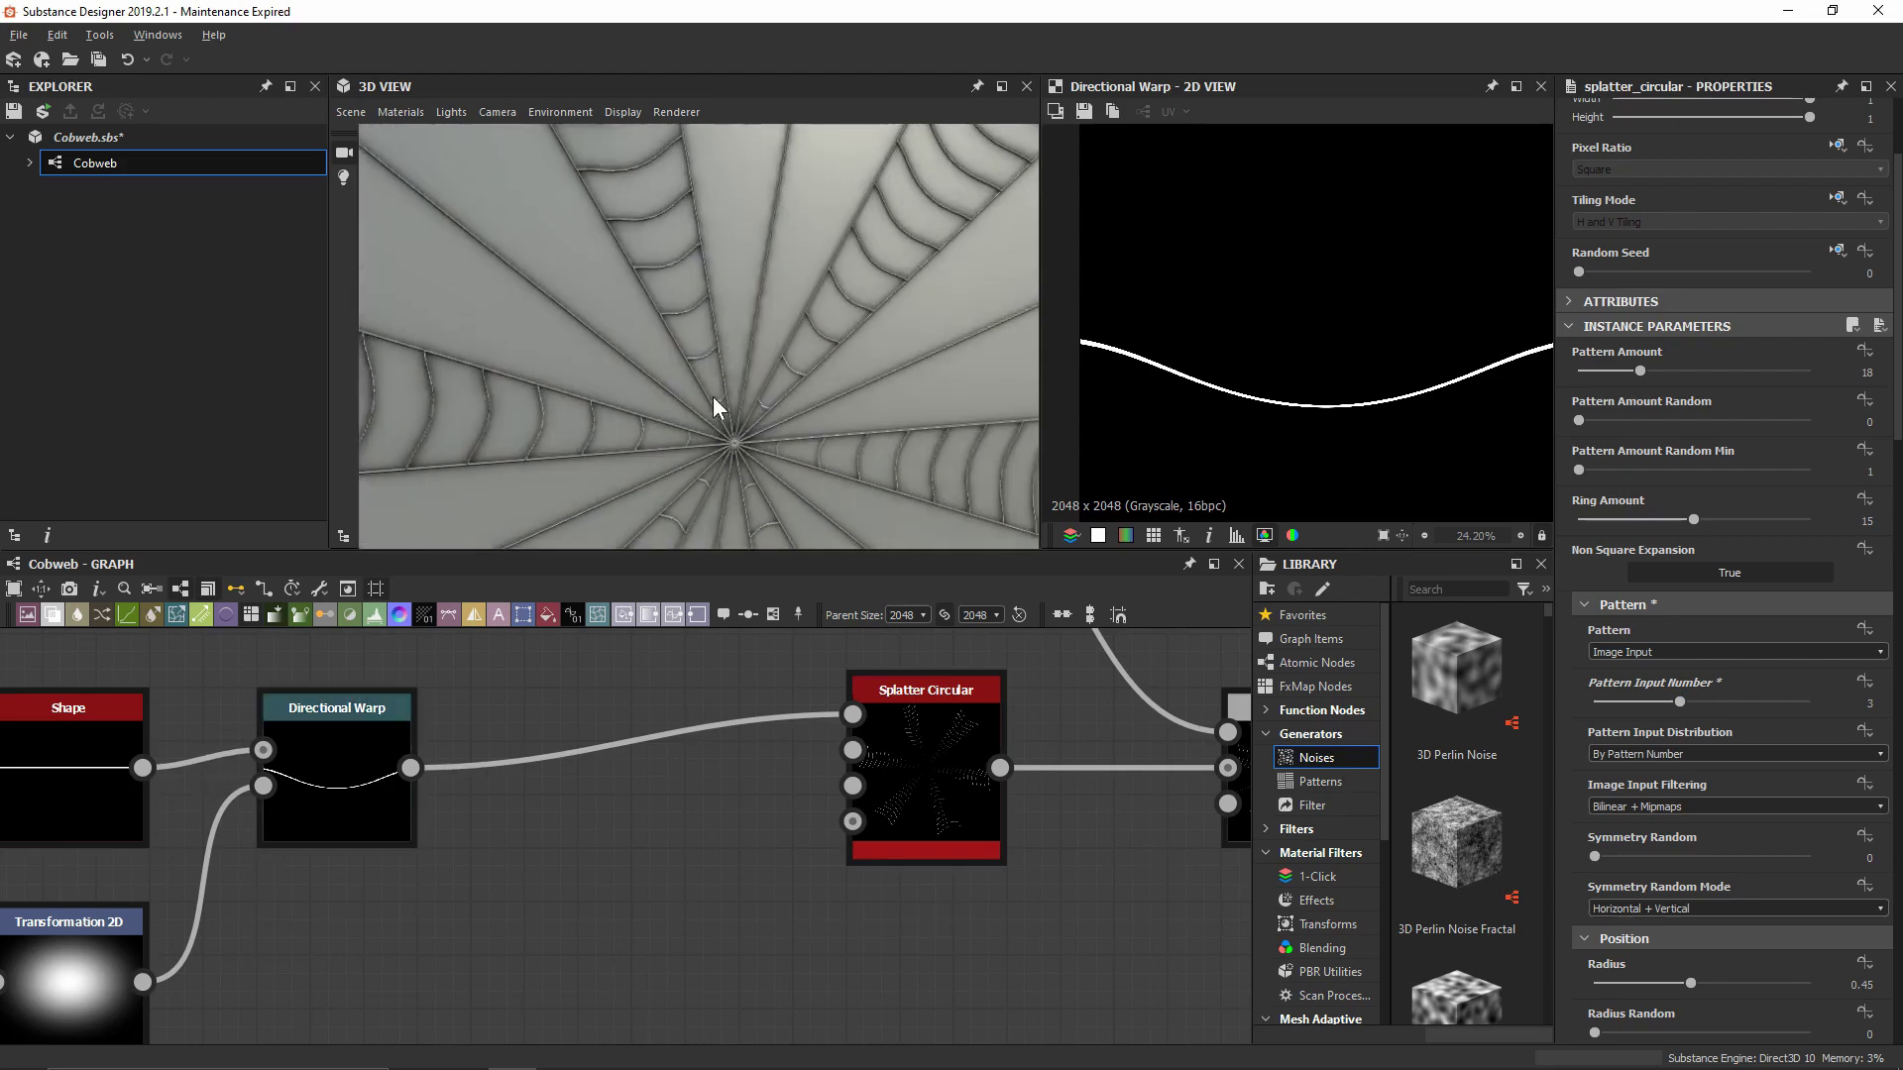
pyautogui.moveTo(714, 401); pyautogui.dragTo(662, 211)
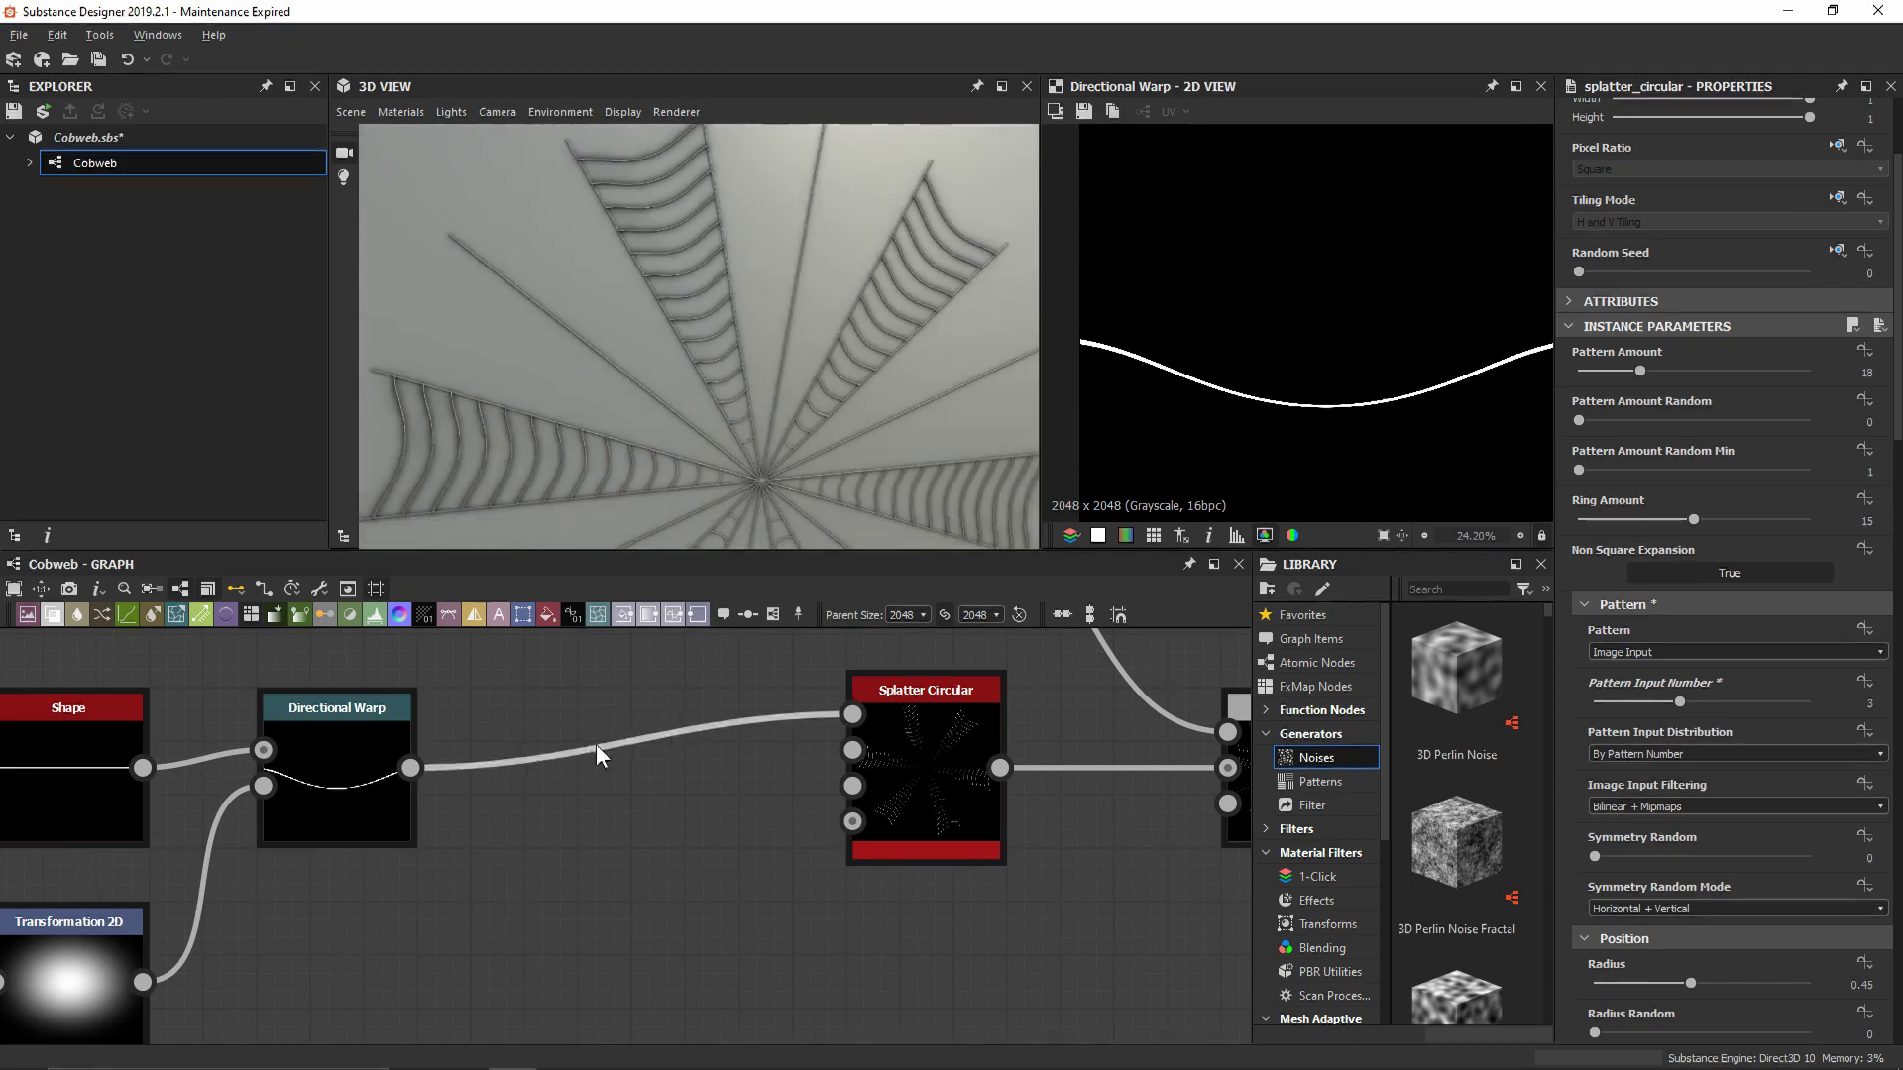
# Add a Transformation 2D node fed by the Directional Warp output and place a duplicate of it directly below
pyautogui.moveTo(411, 767); pyautogui.dragTo(490, 865)
pyautogui.write('trans')
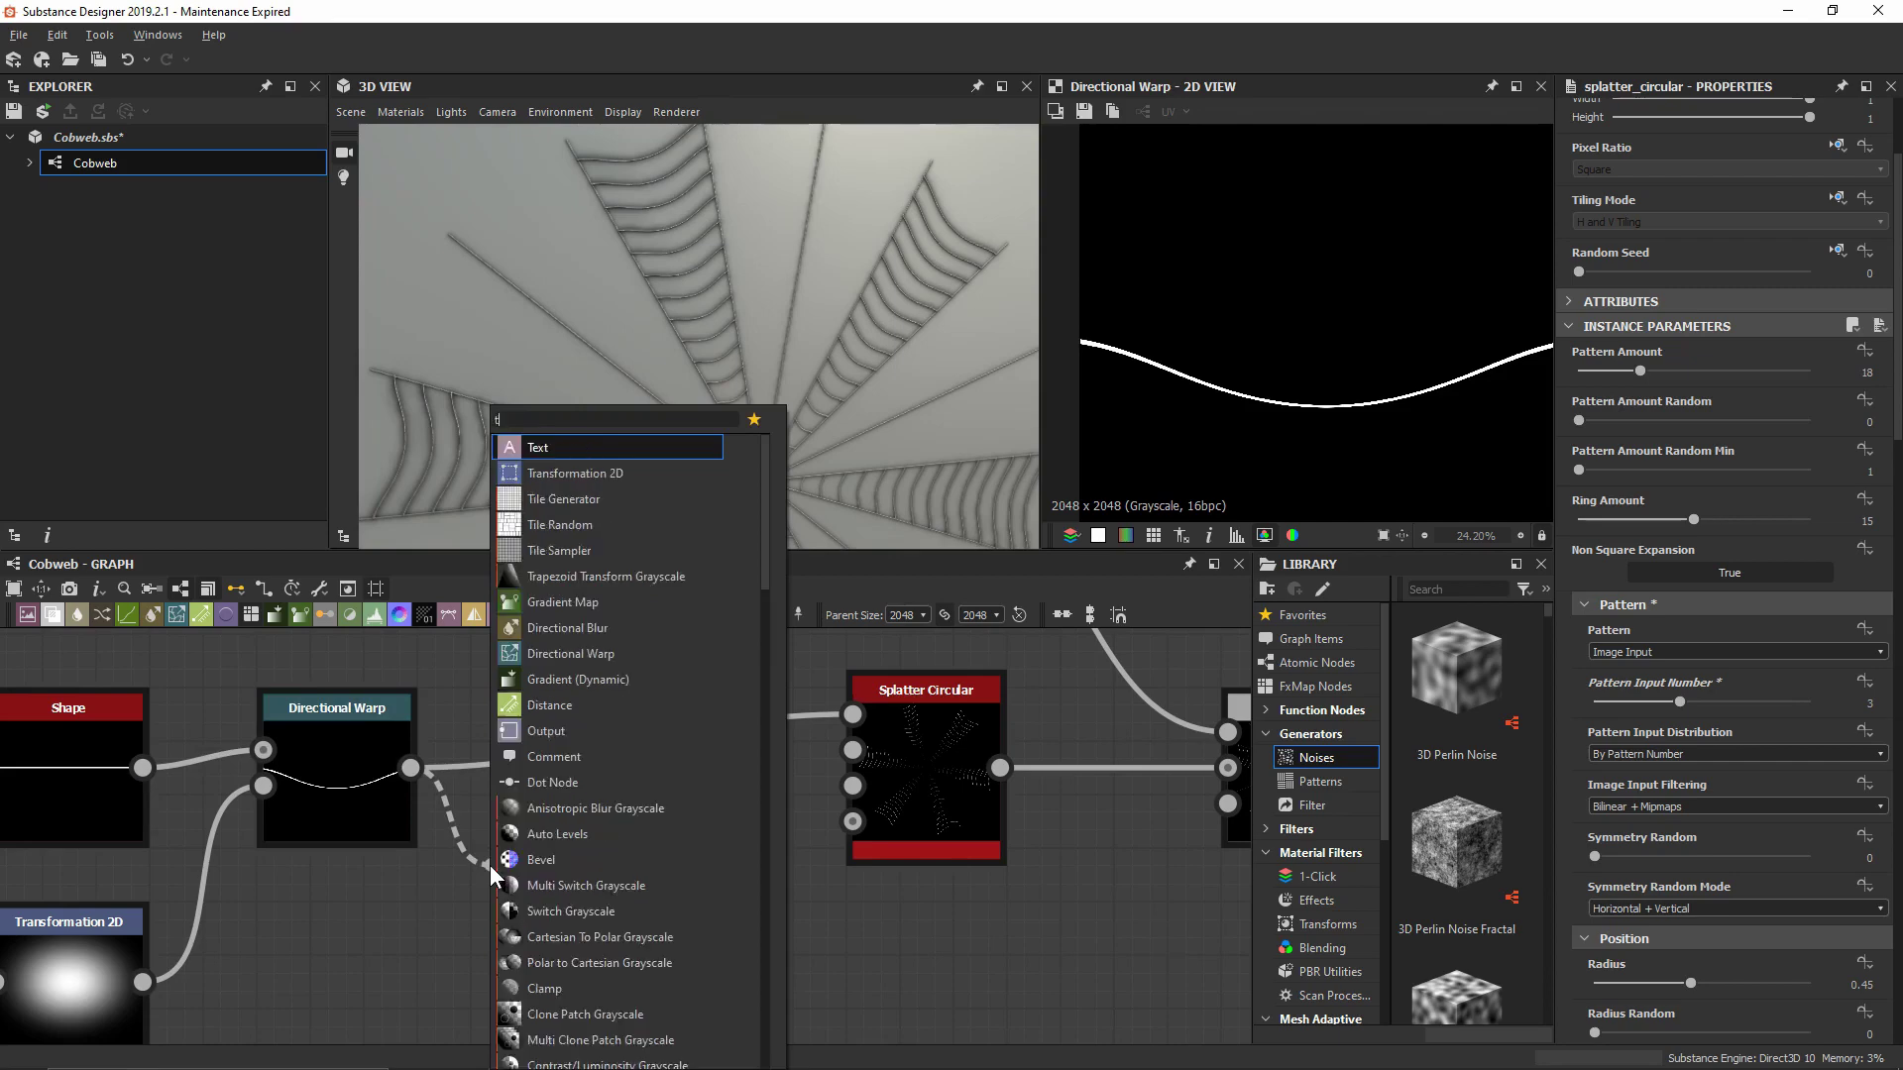
pyautogui.press('Return')
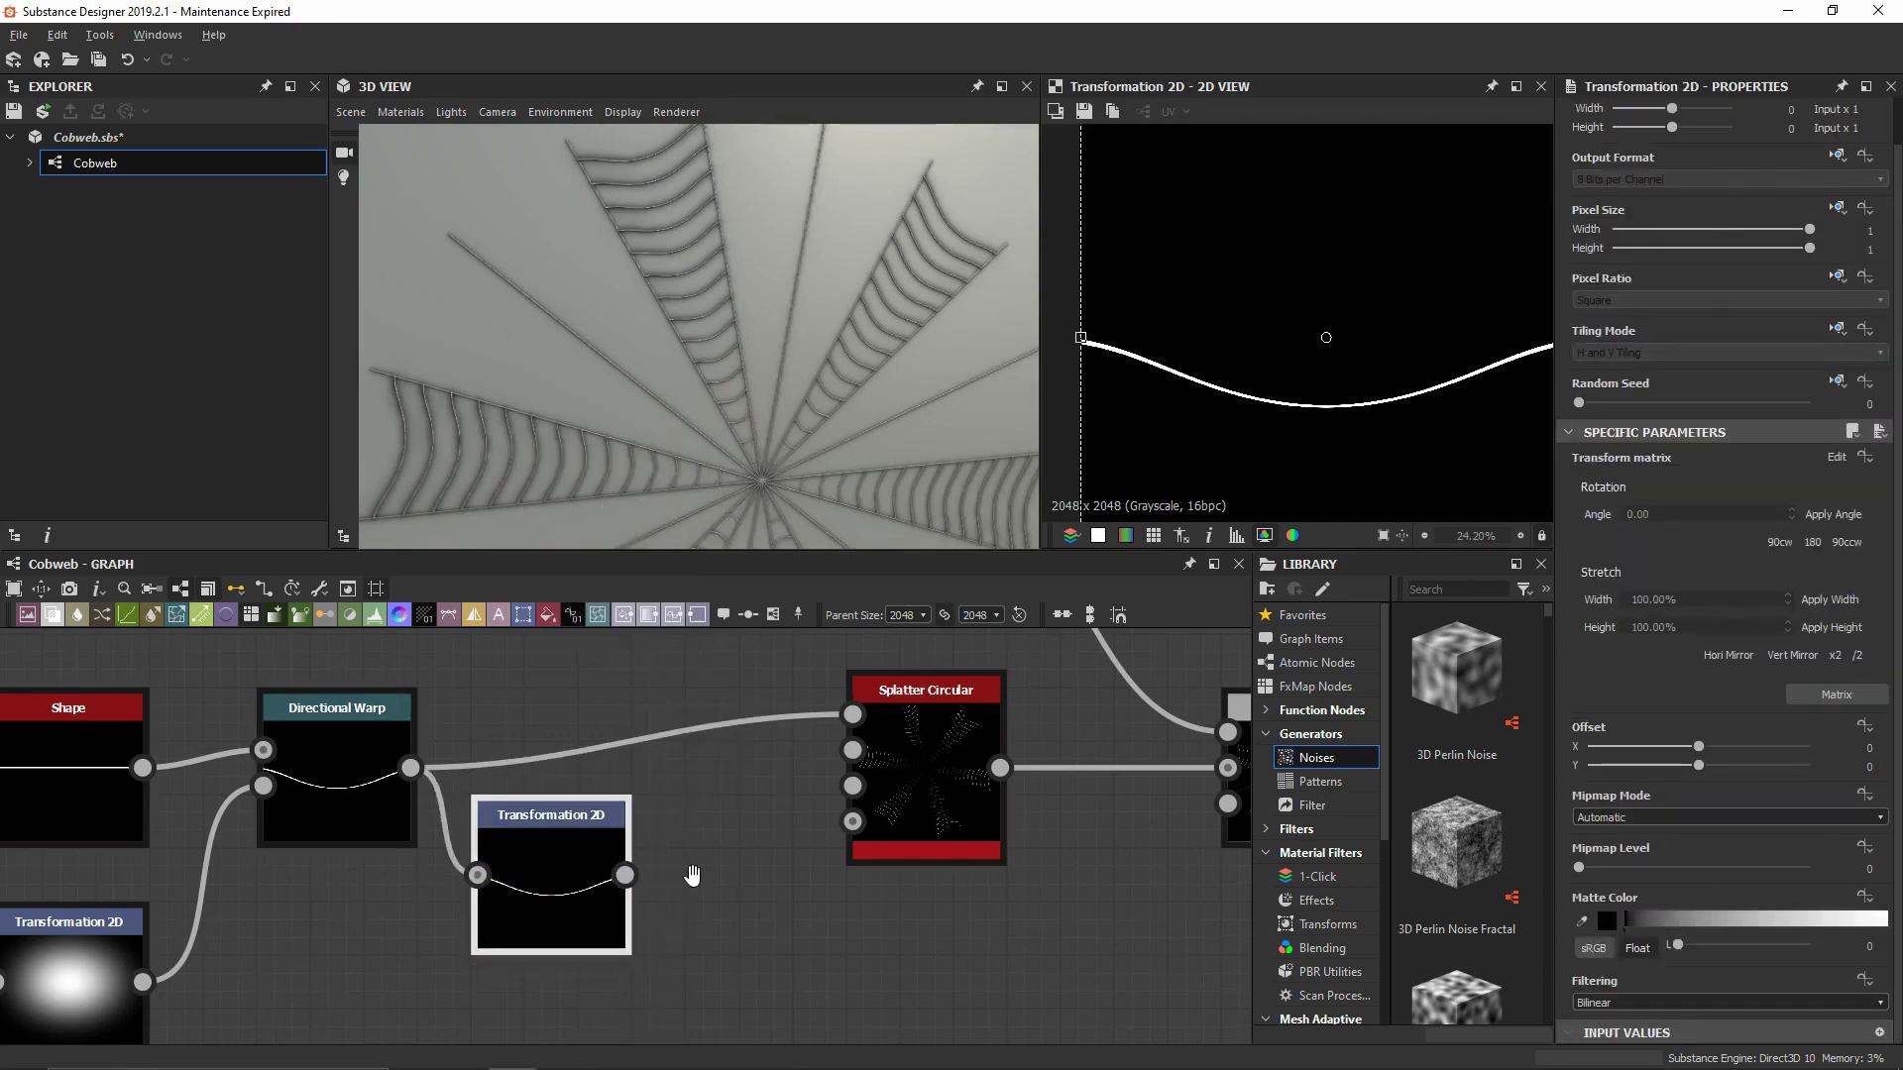
pyautogui.hotkey('ctrl', 'd')
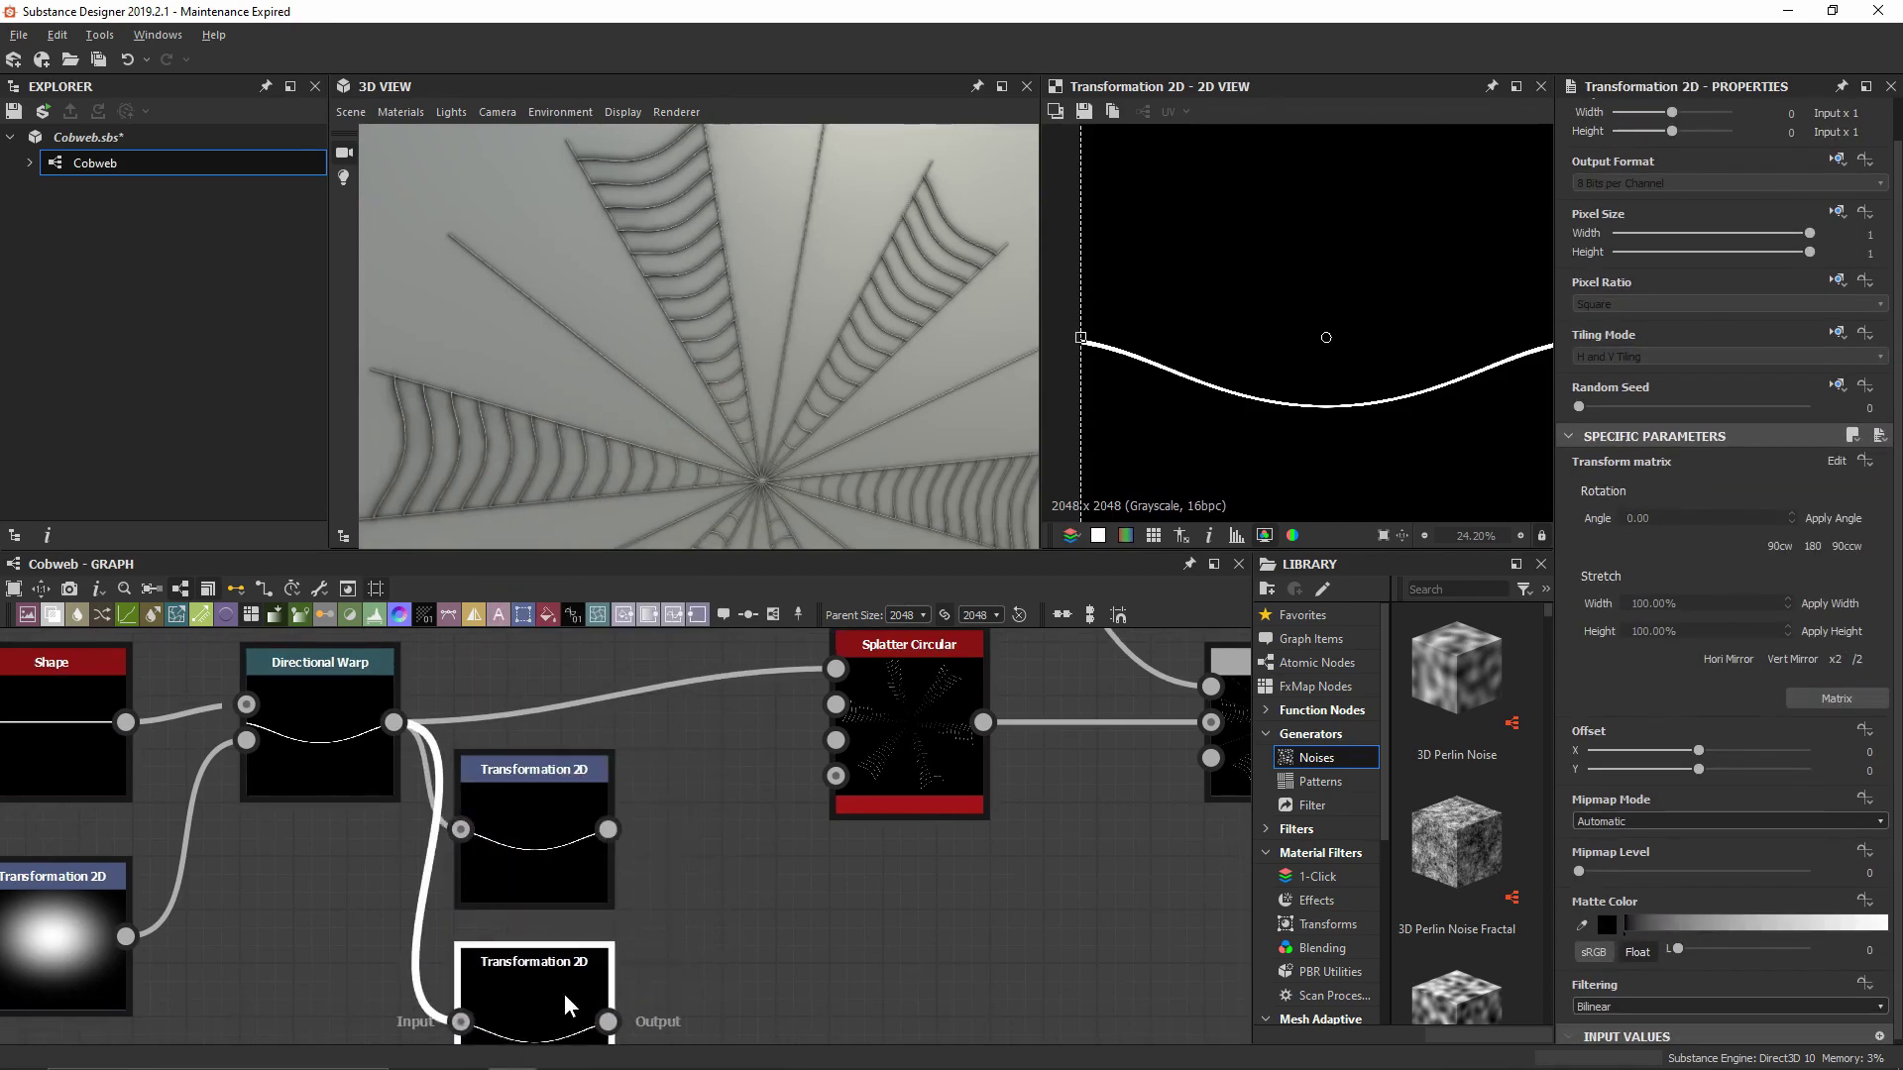
pyautogui.click(556, 984)
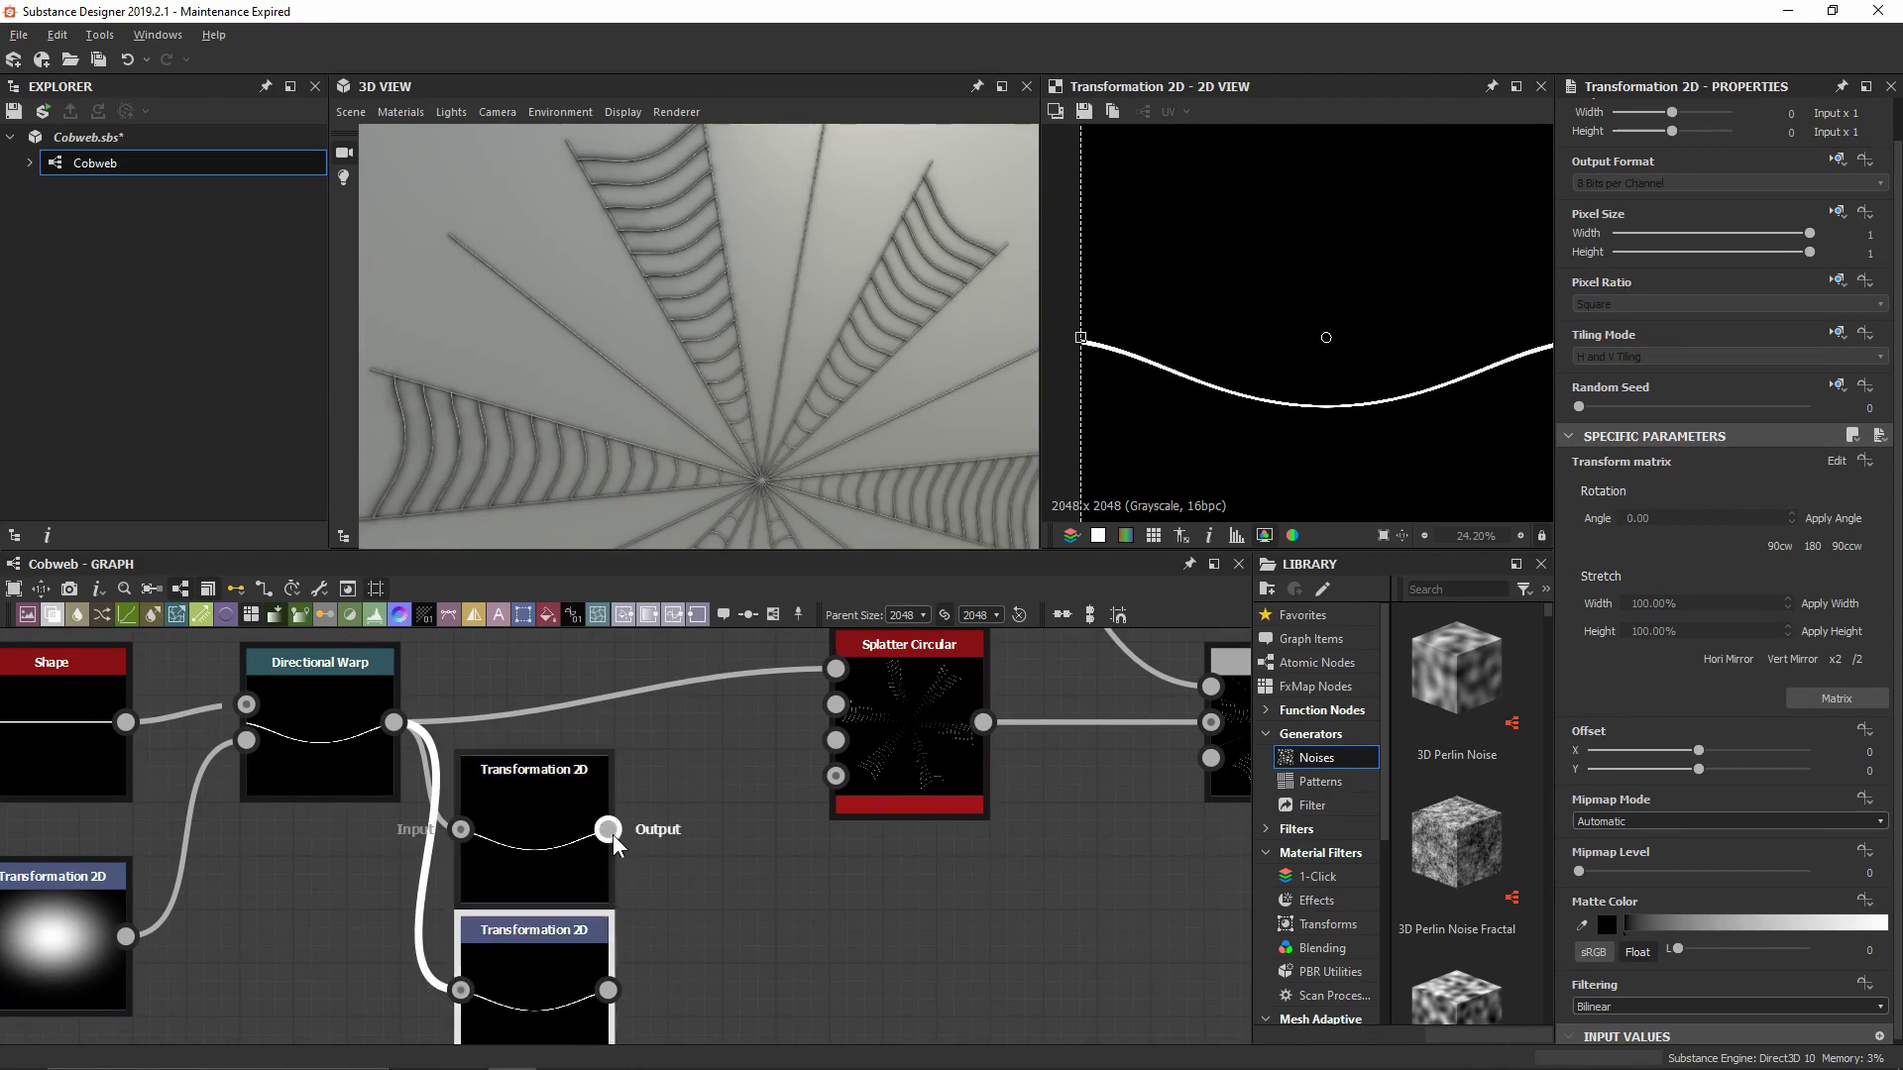
# Connect the two Transformation 2D nodes to the ring Splatter Circular's second and third pattern inputs and preview its output
pyautogui.moveTo(609, 831); pyautogui.dragTo(847, 698)
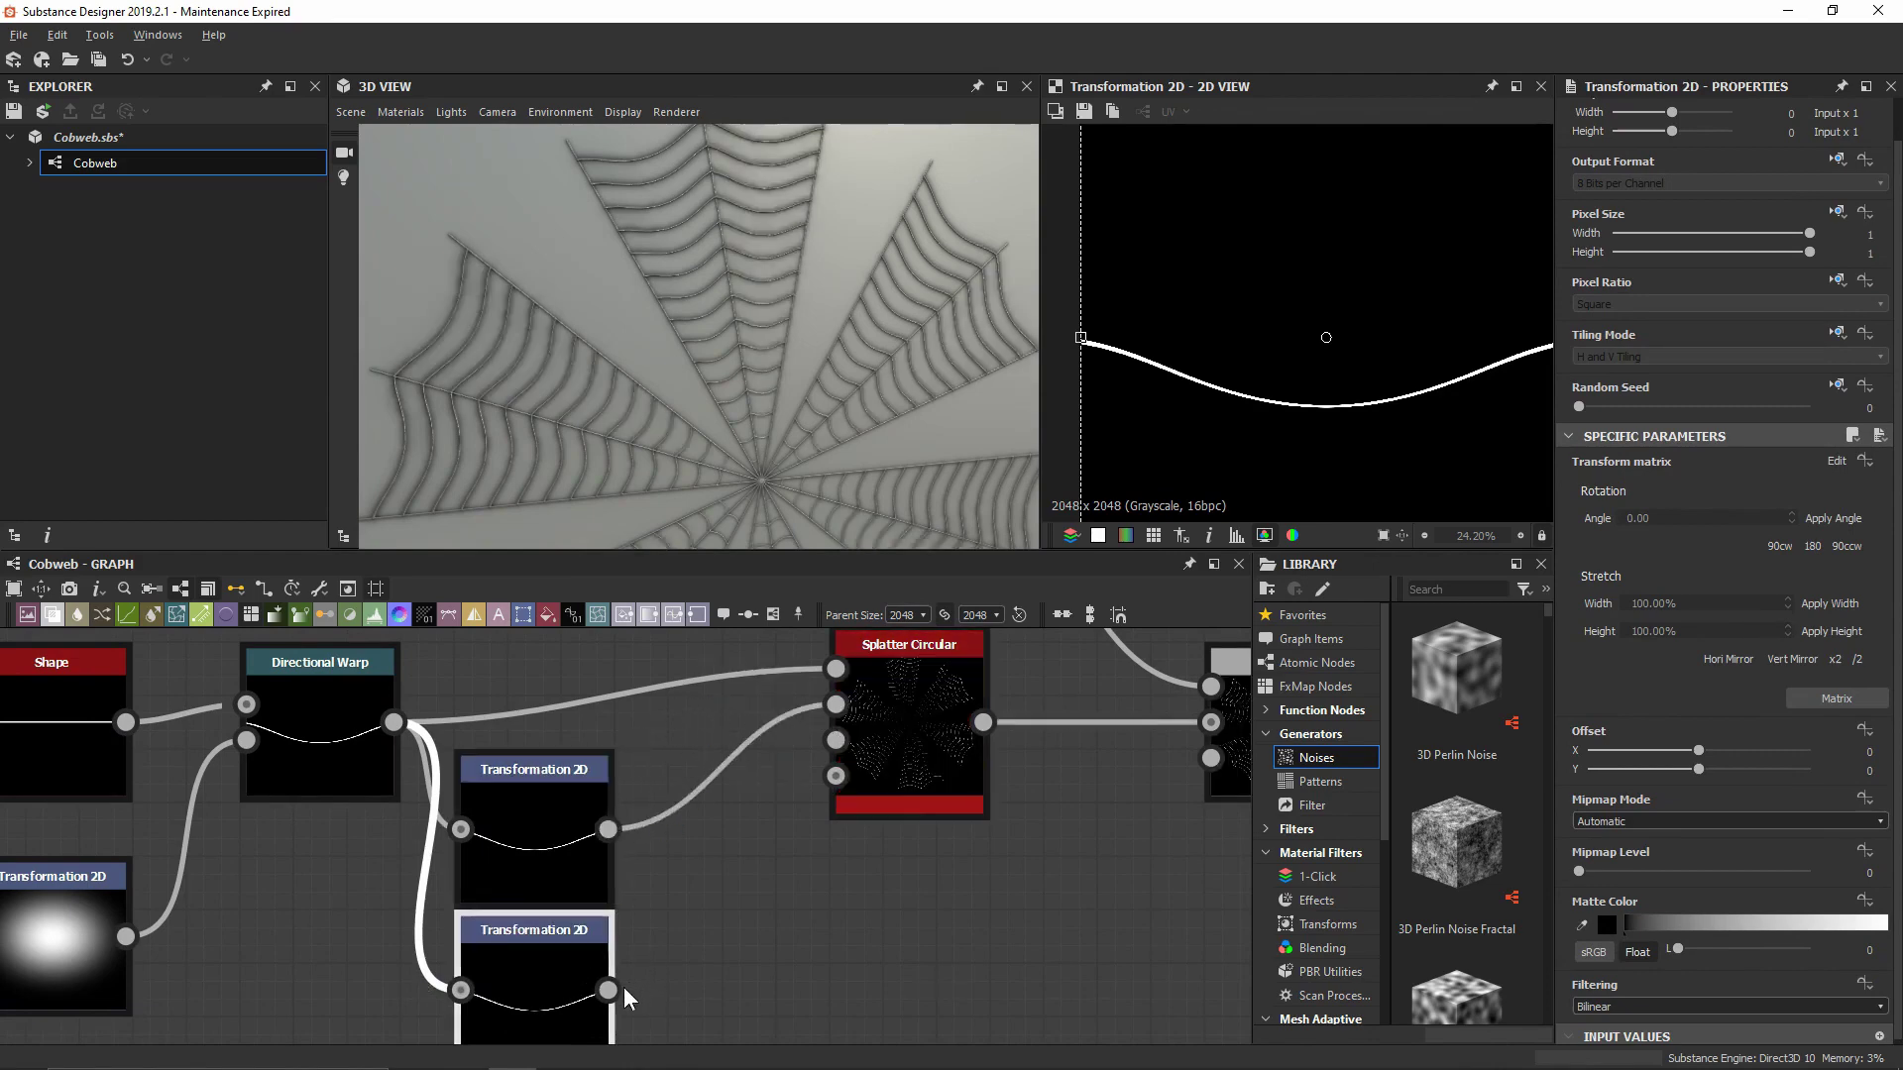
pyautogui.moveTo(623, 985); pyautogui.dragTo(841, 741)
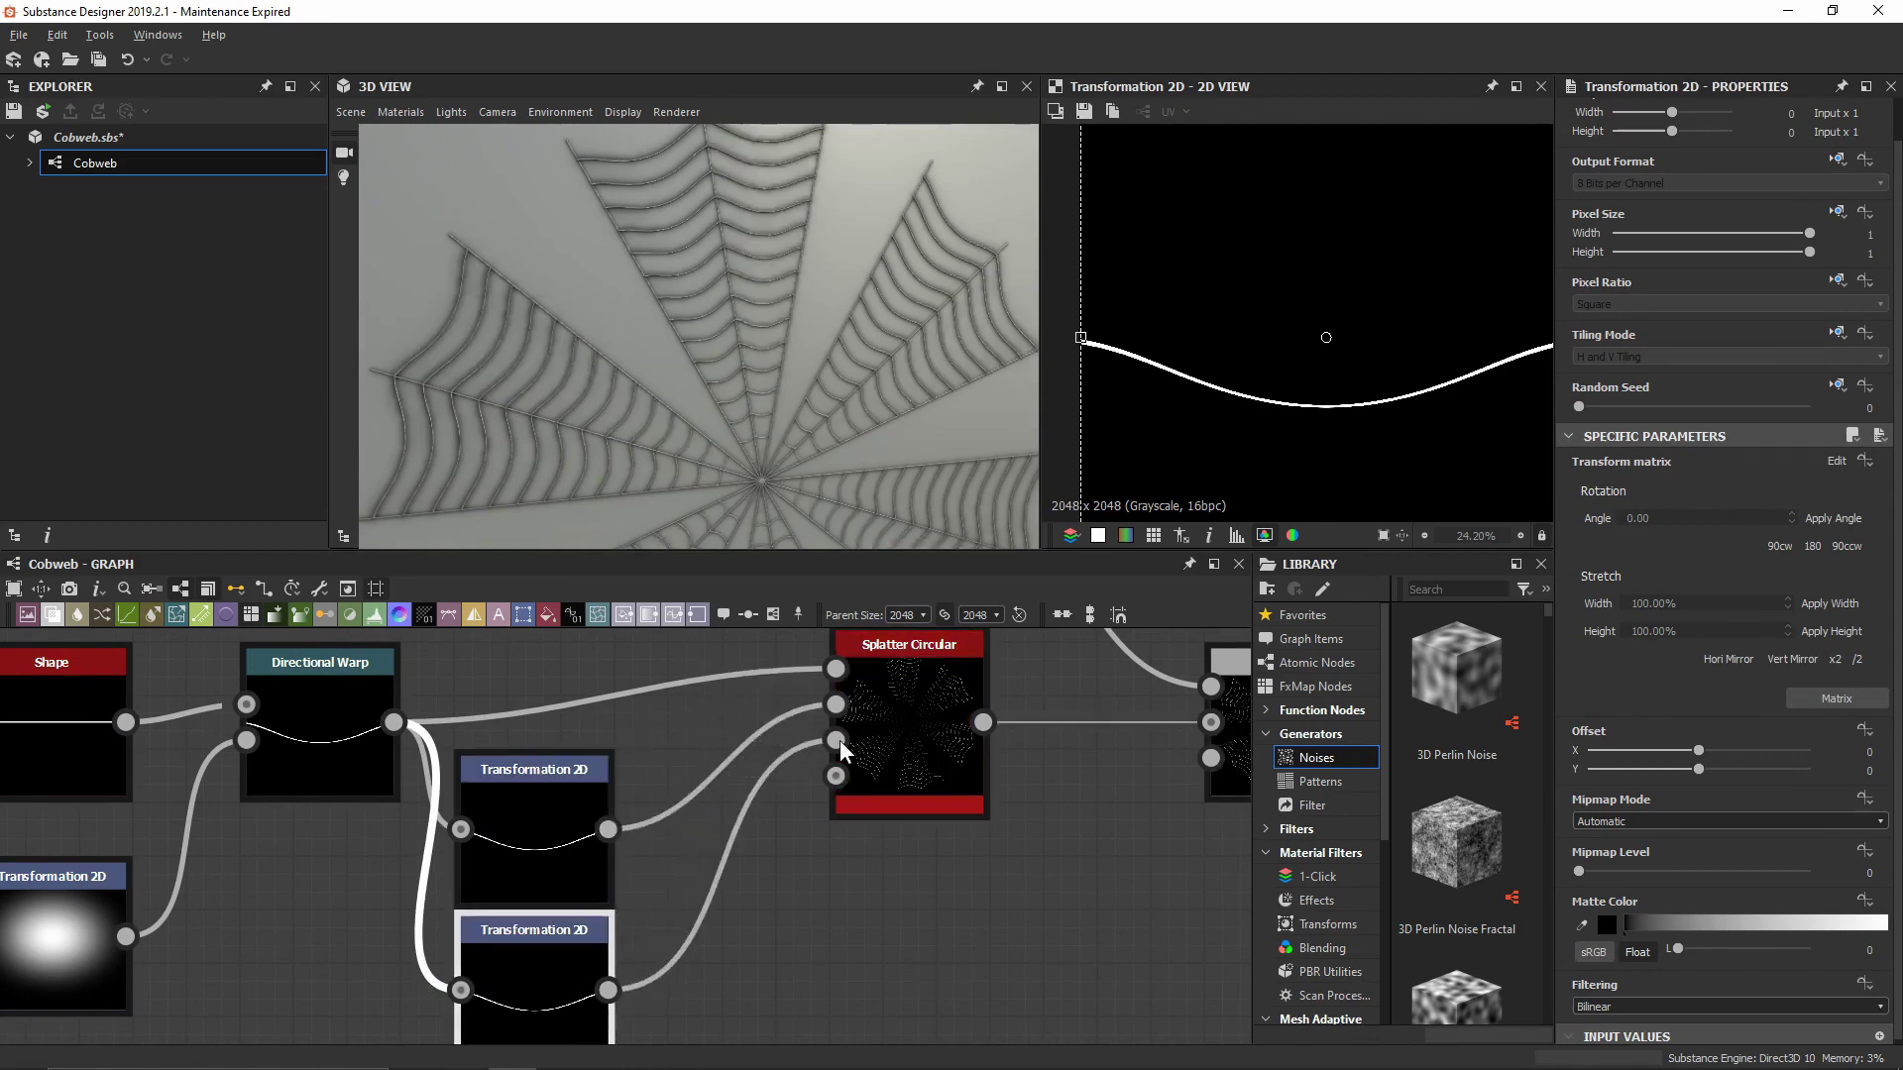
pyautogui.doubleClick(892, 720)
pyautogui.scroll(4, 1215, 389)
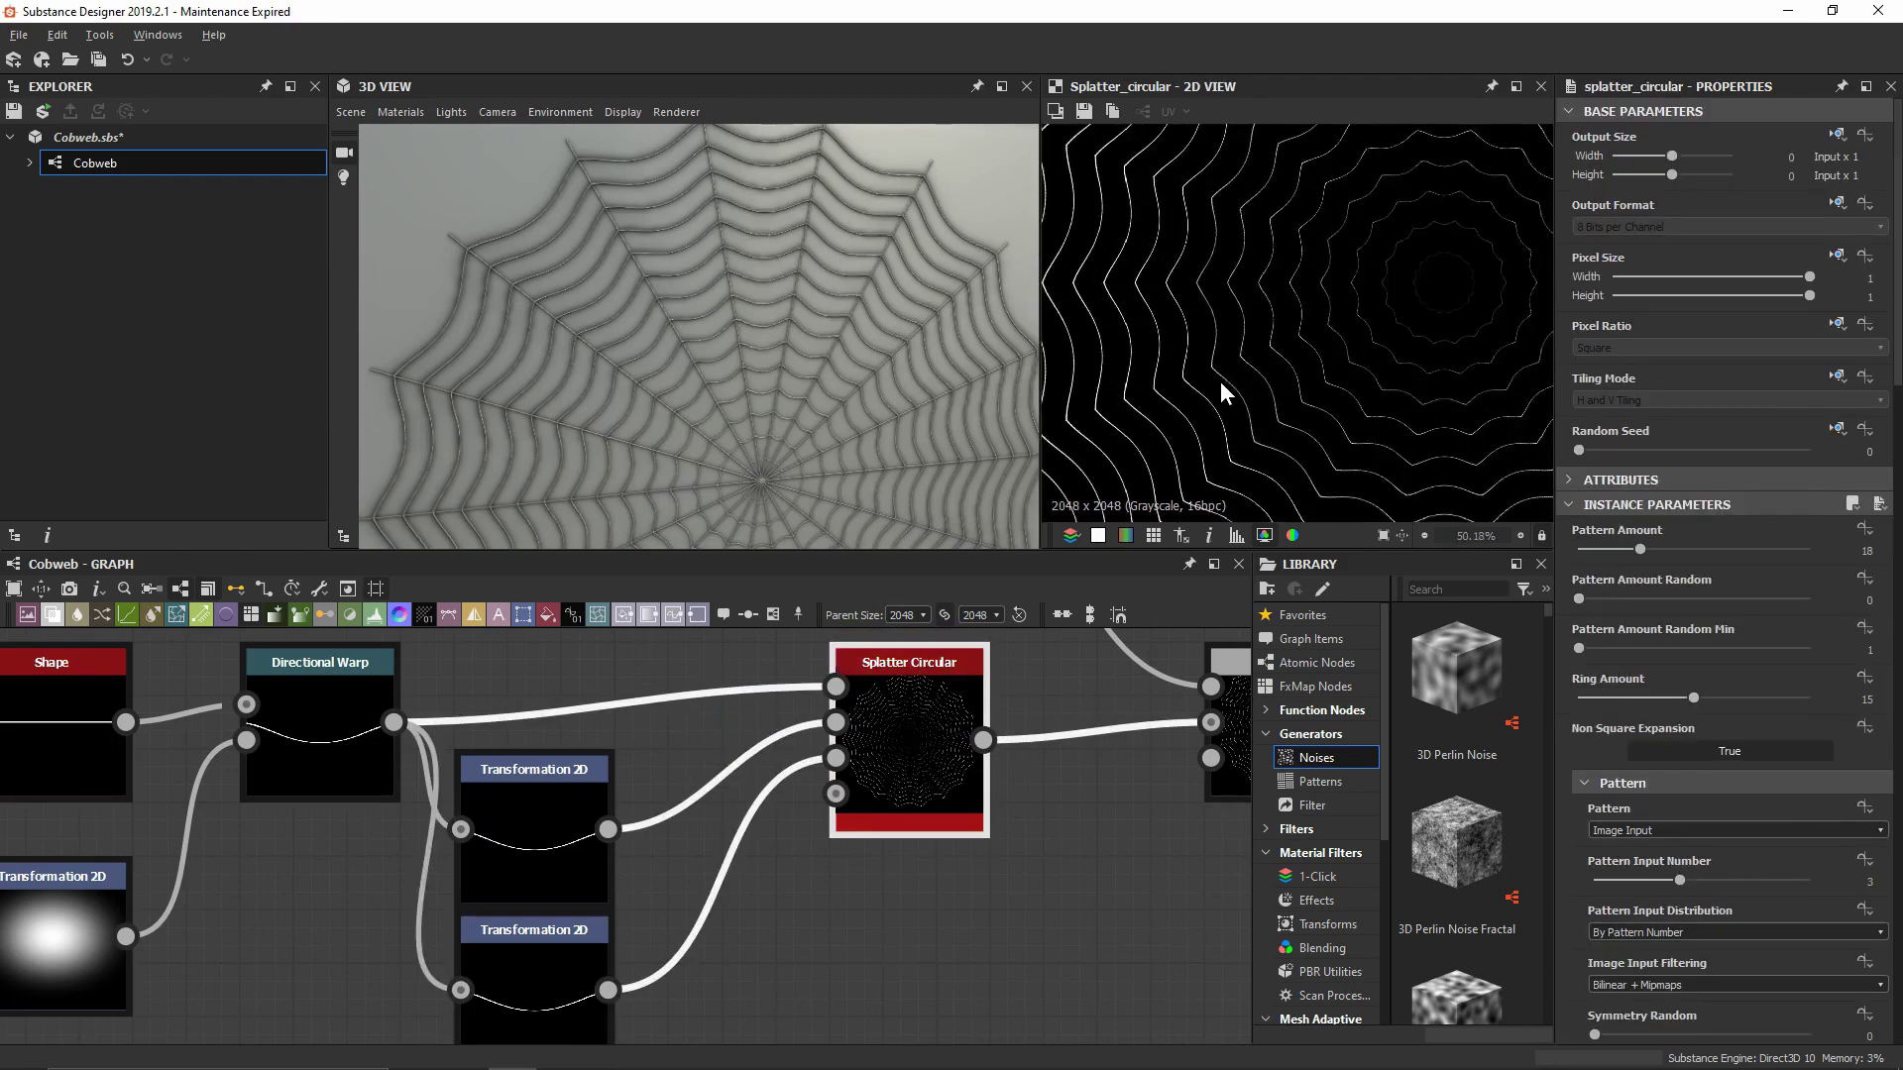
pyautogui.moveTo(1199, 311); pyautogui.dragTo(1242, 380, button='middle')
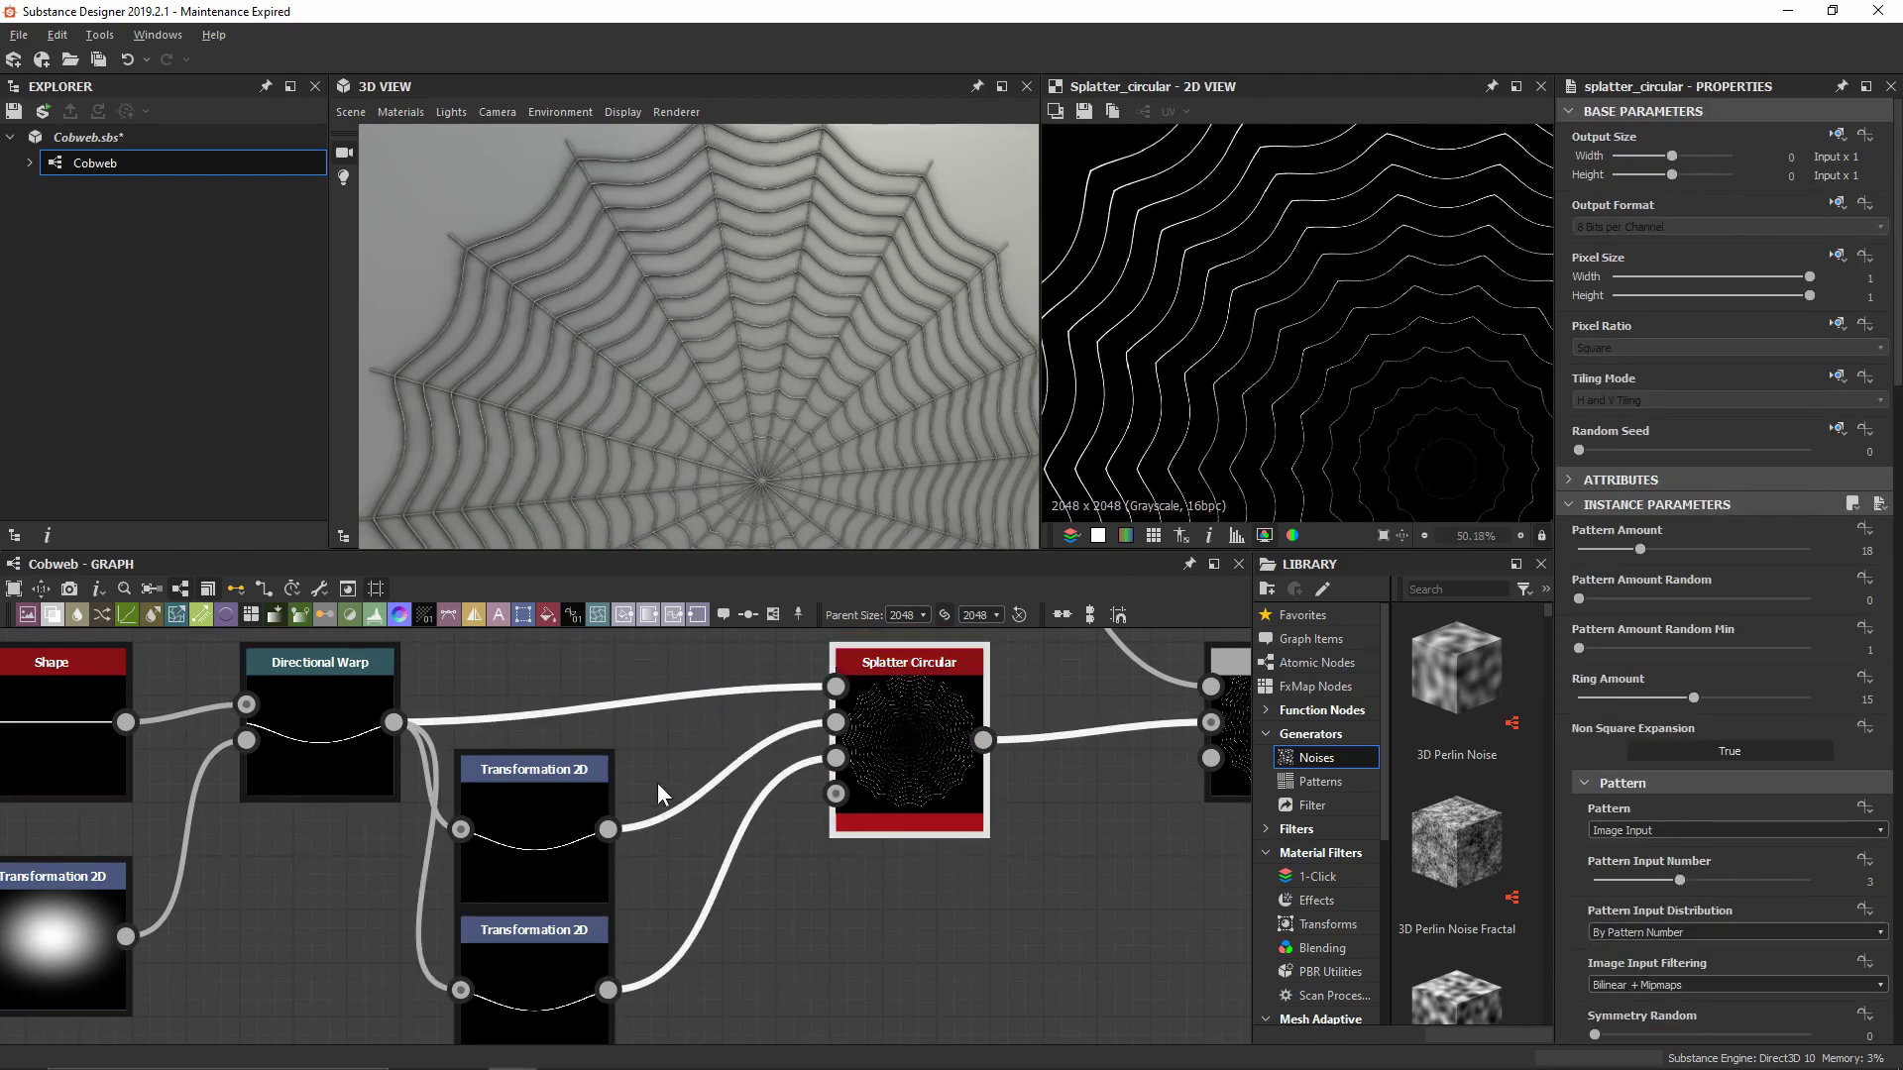
# Set the upper Transformation 2D's Offset Y to 0.1 and check the shifted strands on the 3D model
pyautogui.click(551, 838)
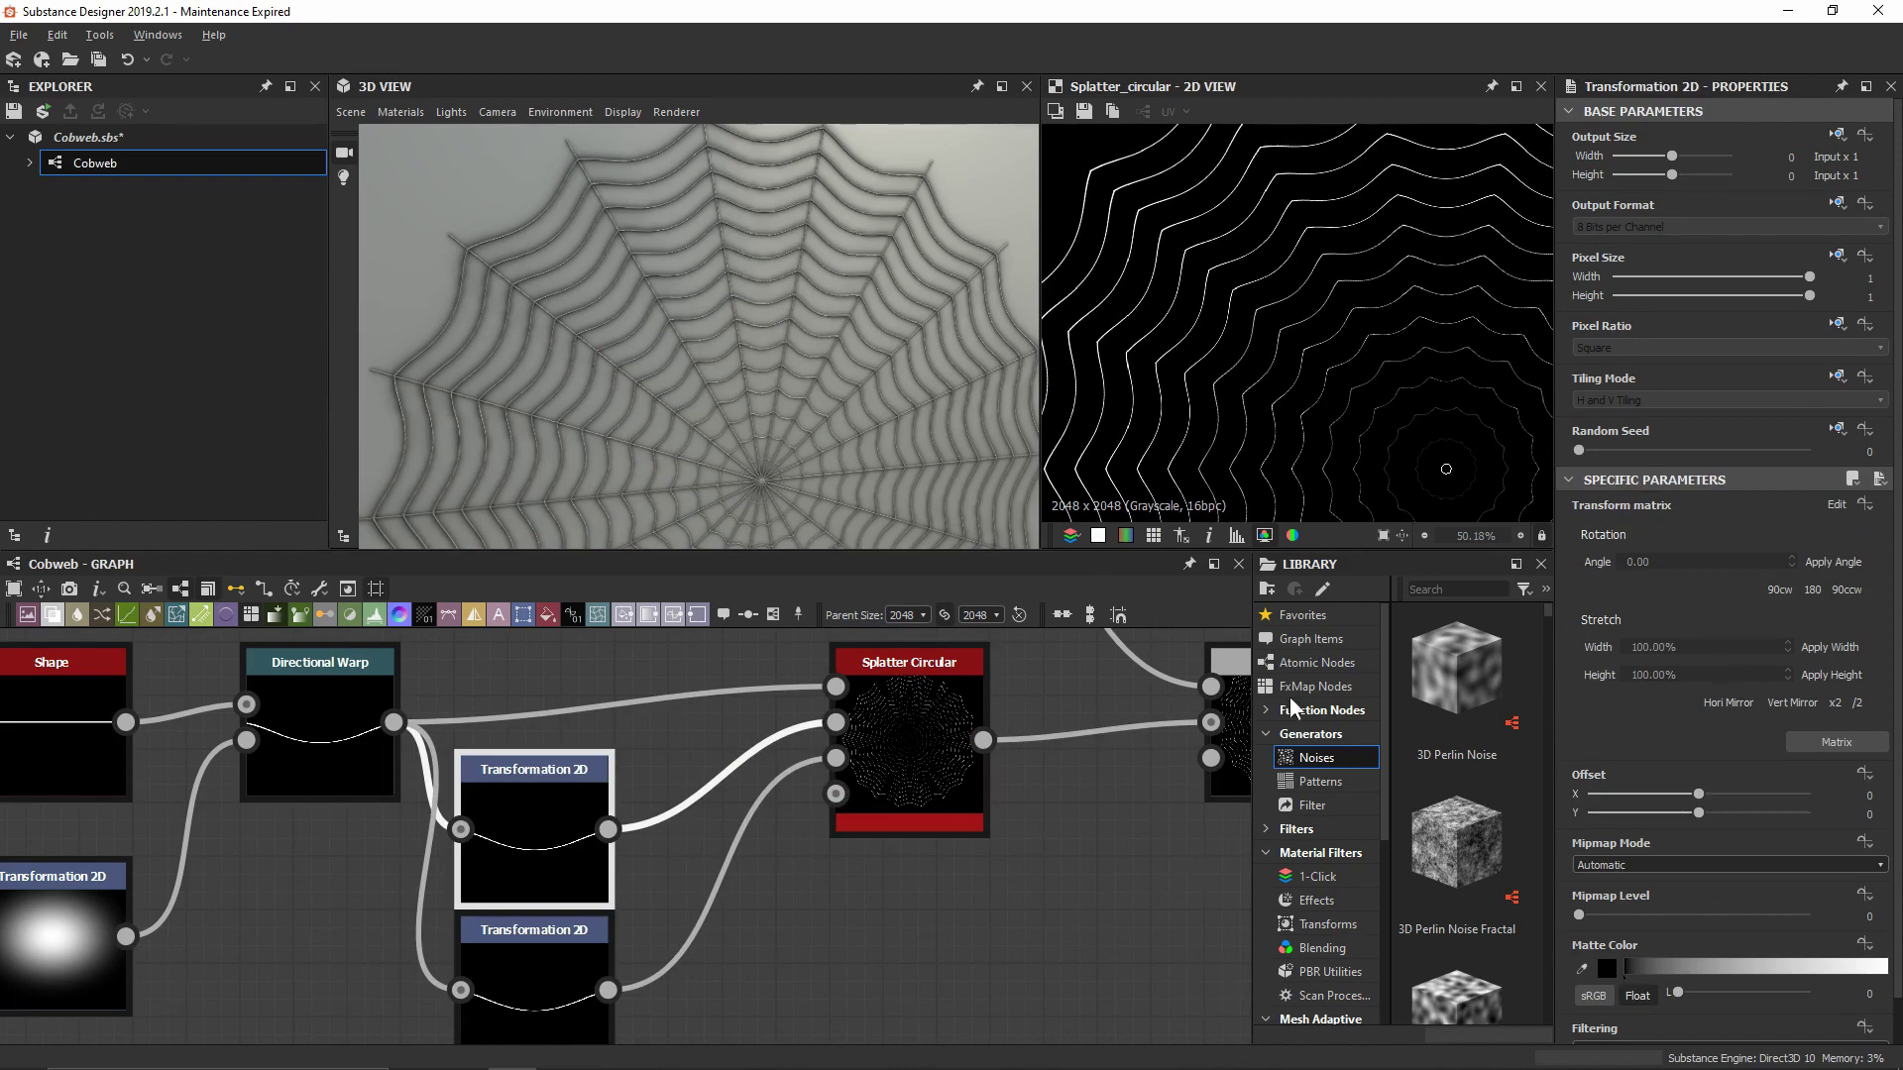
pyautogui.moveTo(1697, 813); pyautogui.dragTo(1722, 805)
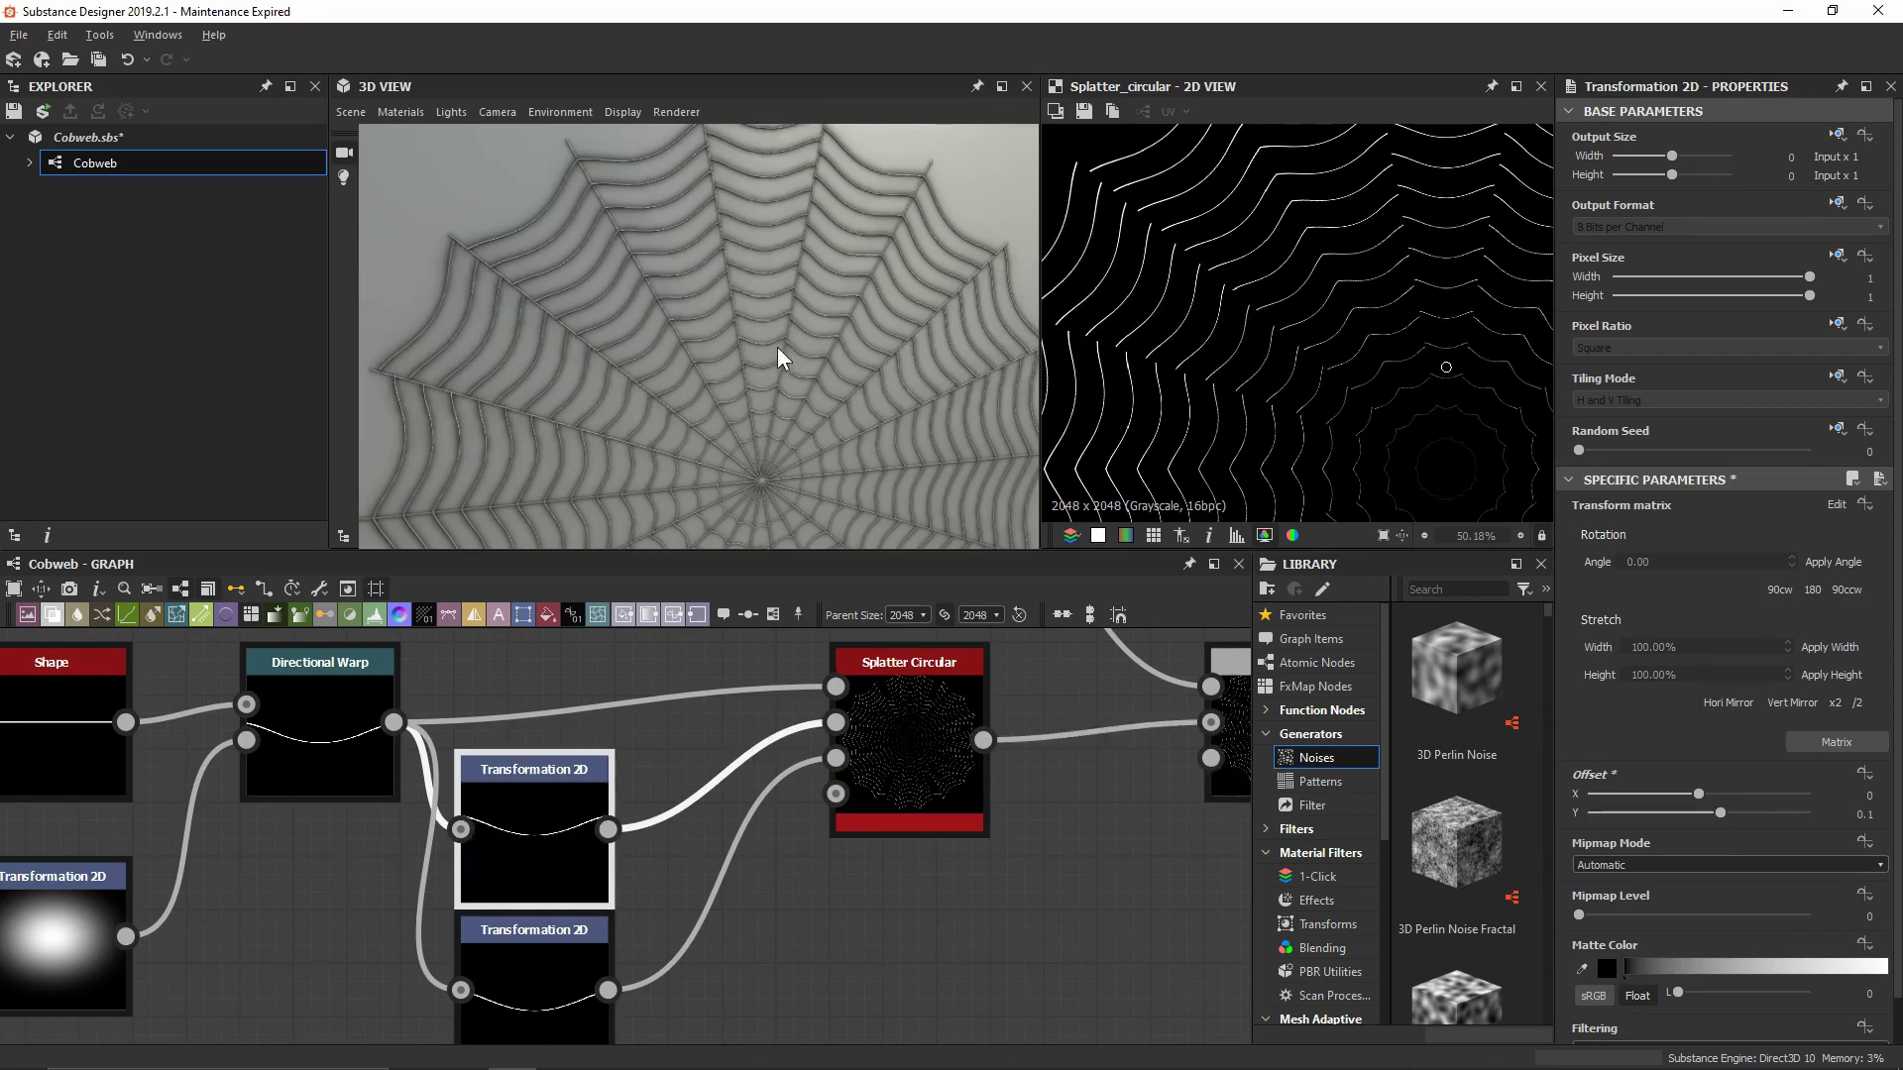
pyautogui.moveTo(777, 347); pyautogui.dragTo(729, 295)
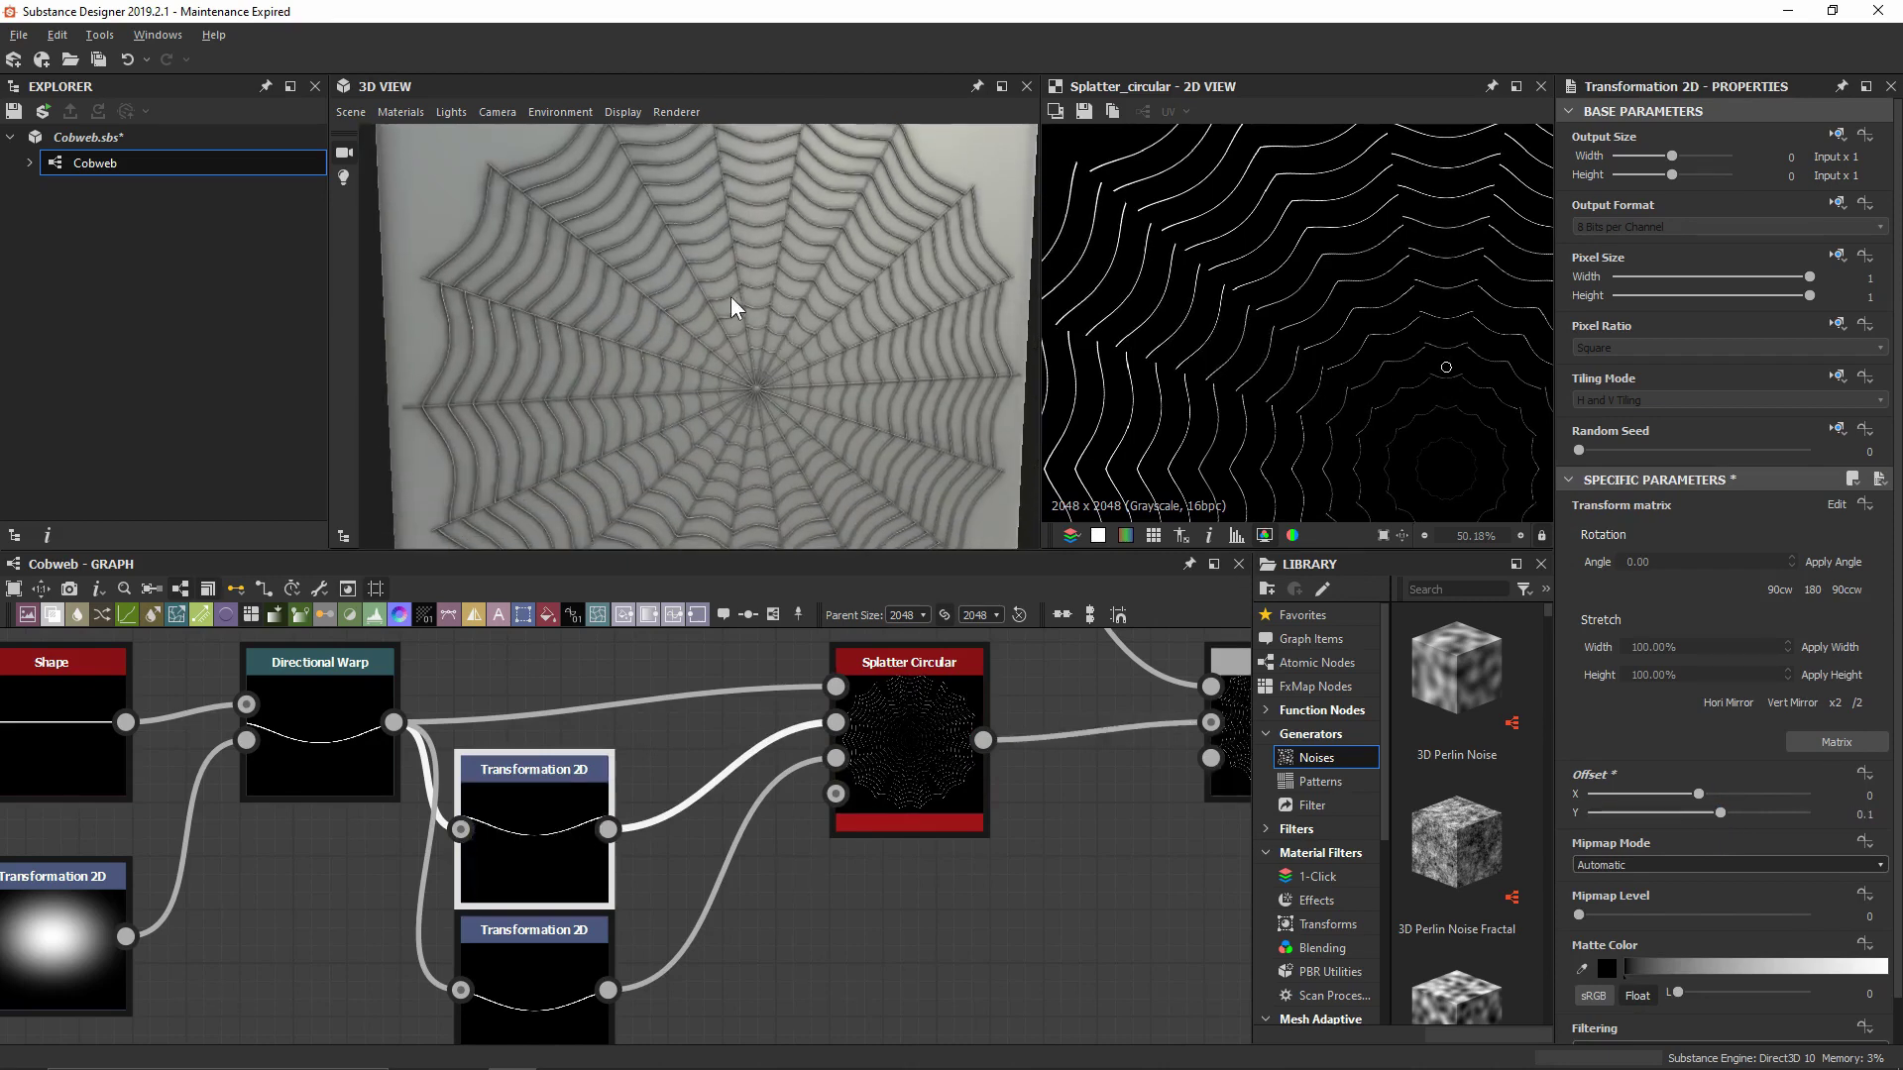
# Adjust the lower Transformation 2D's Offset Y, trying -0.05 and -0.01 while comparing the strands on the 3D model
pyautogui.click(600, 1016)
pyautogui.moveTo(1697, 813); pyautogui.dragTo(1680, 805)
pyautogui.moveTo(1683, 805); pyautogui.dragTo(1688, 805)
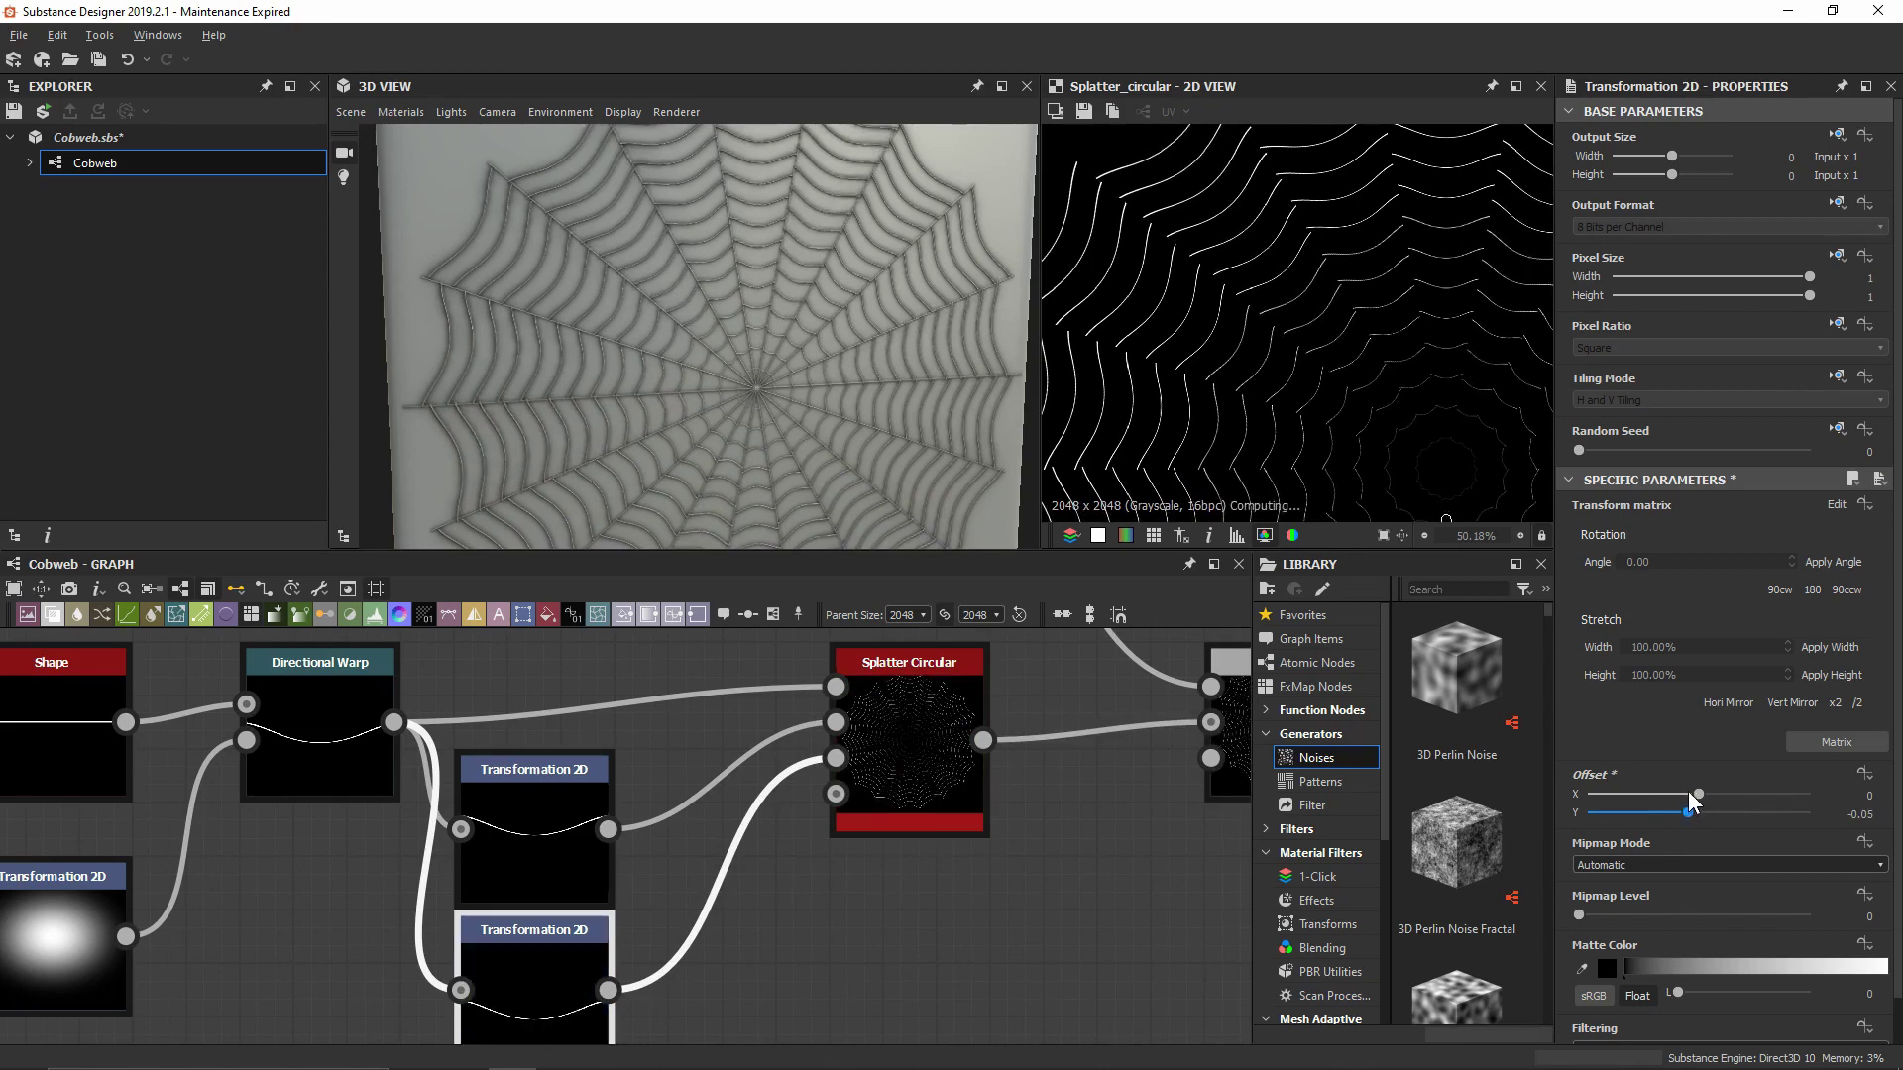
pyautogui.scroll(-3, 785, 493)
pyautogui.moveTo(785, 494); pyautogui.dragTo(733, 322)
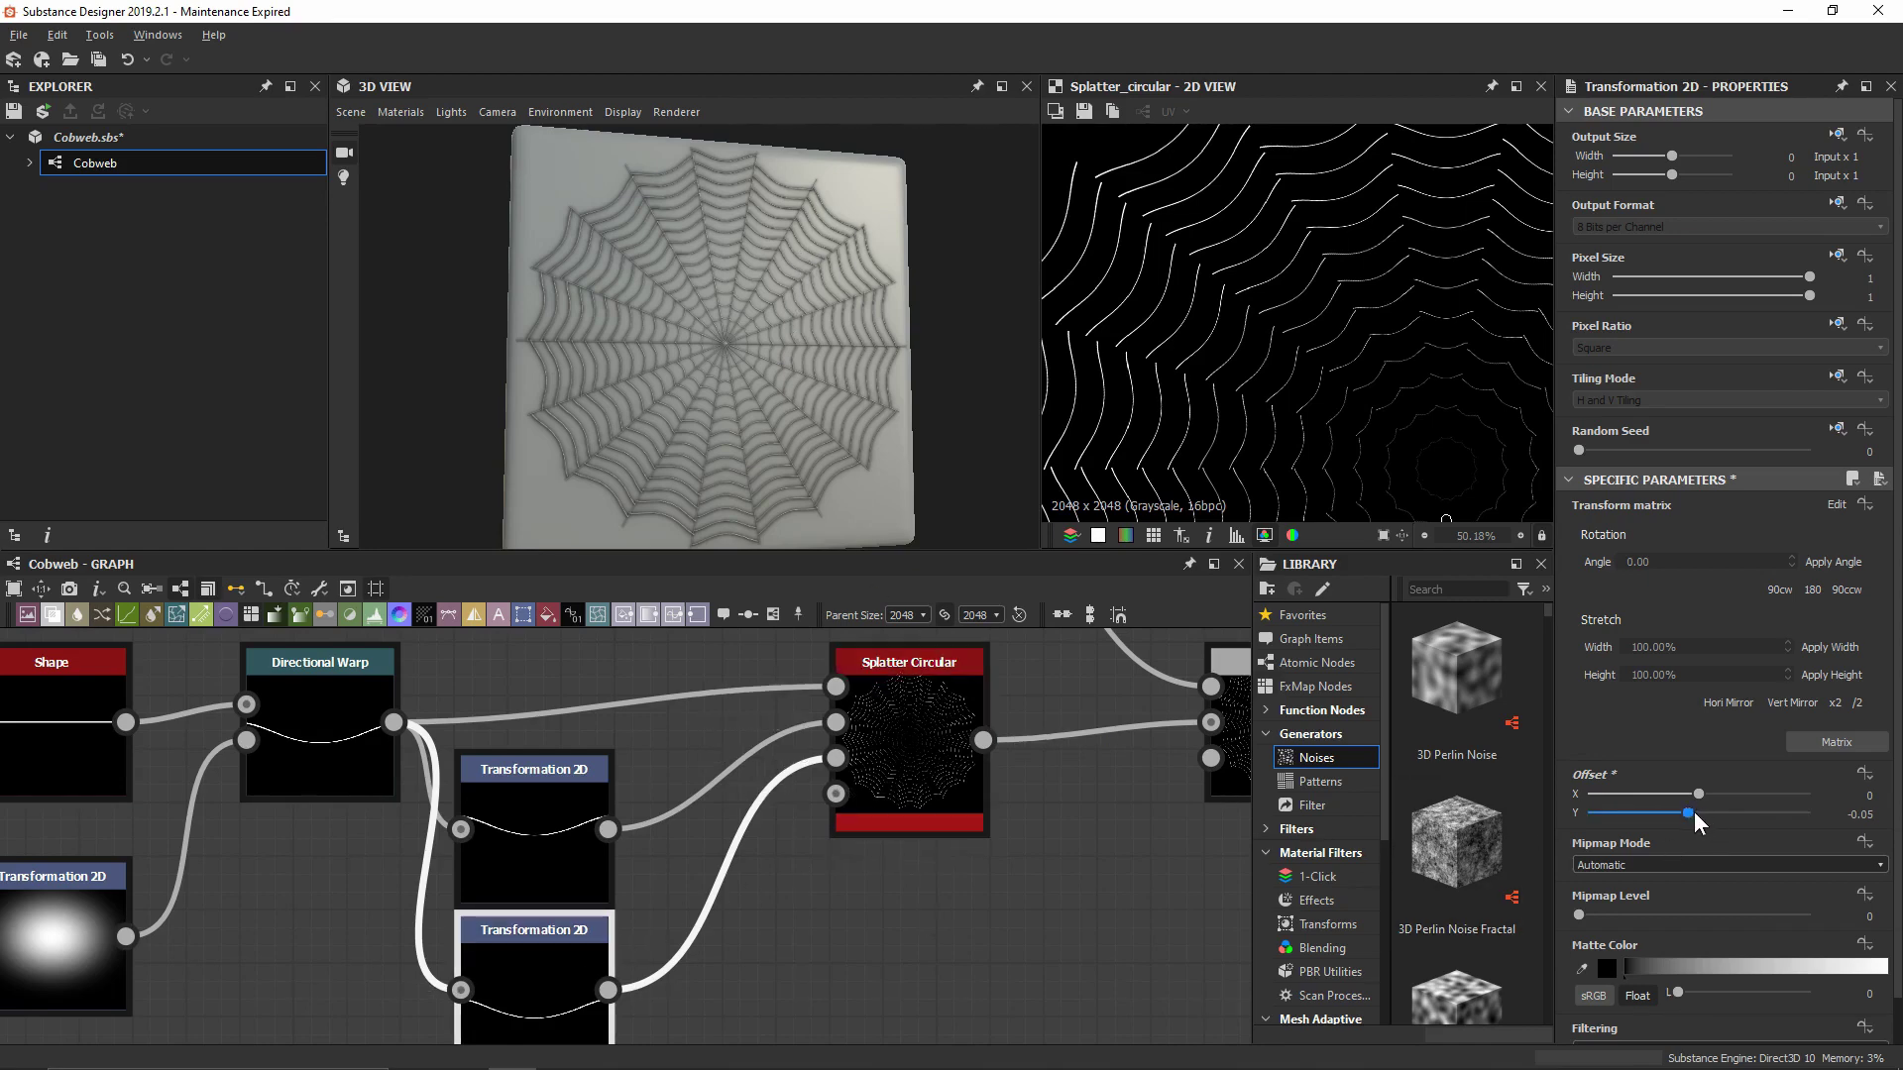
pyautogui.moveTo(1693, 812); pyautogui.dragTo(1698, 808)
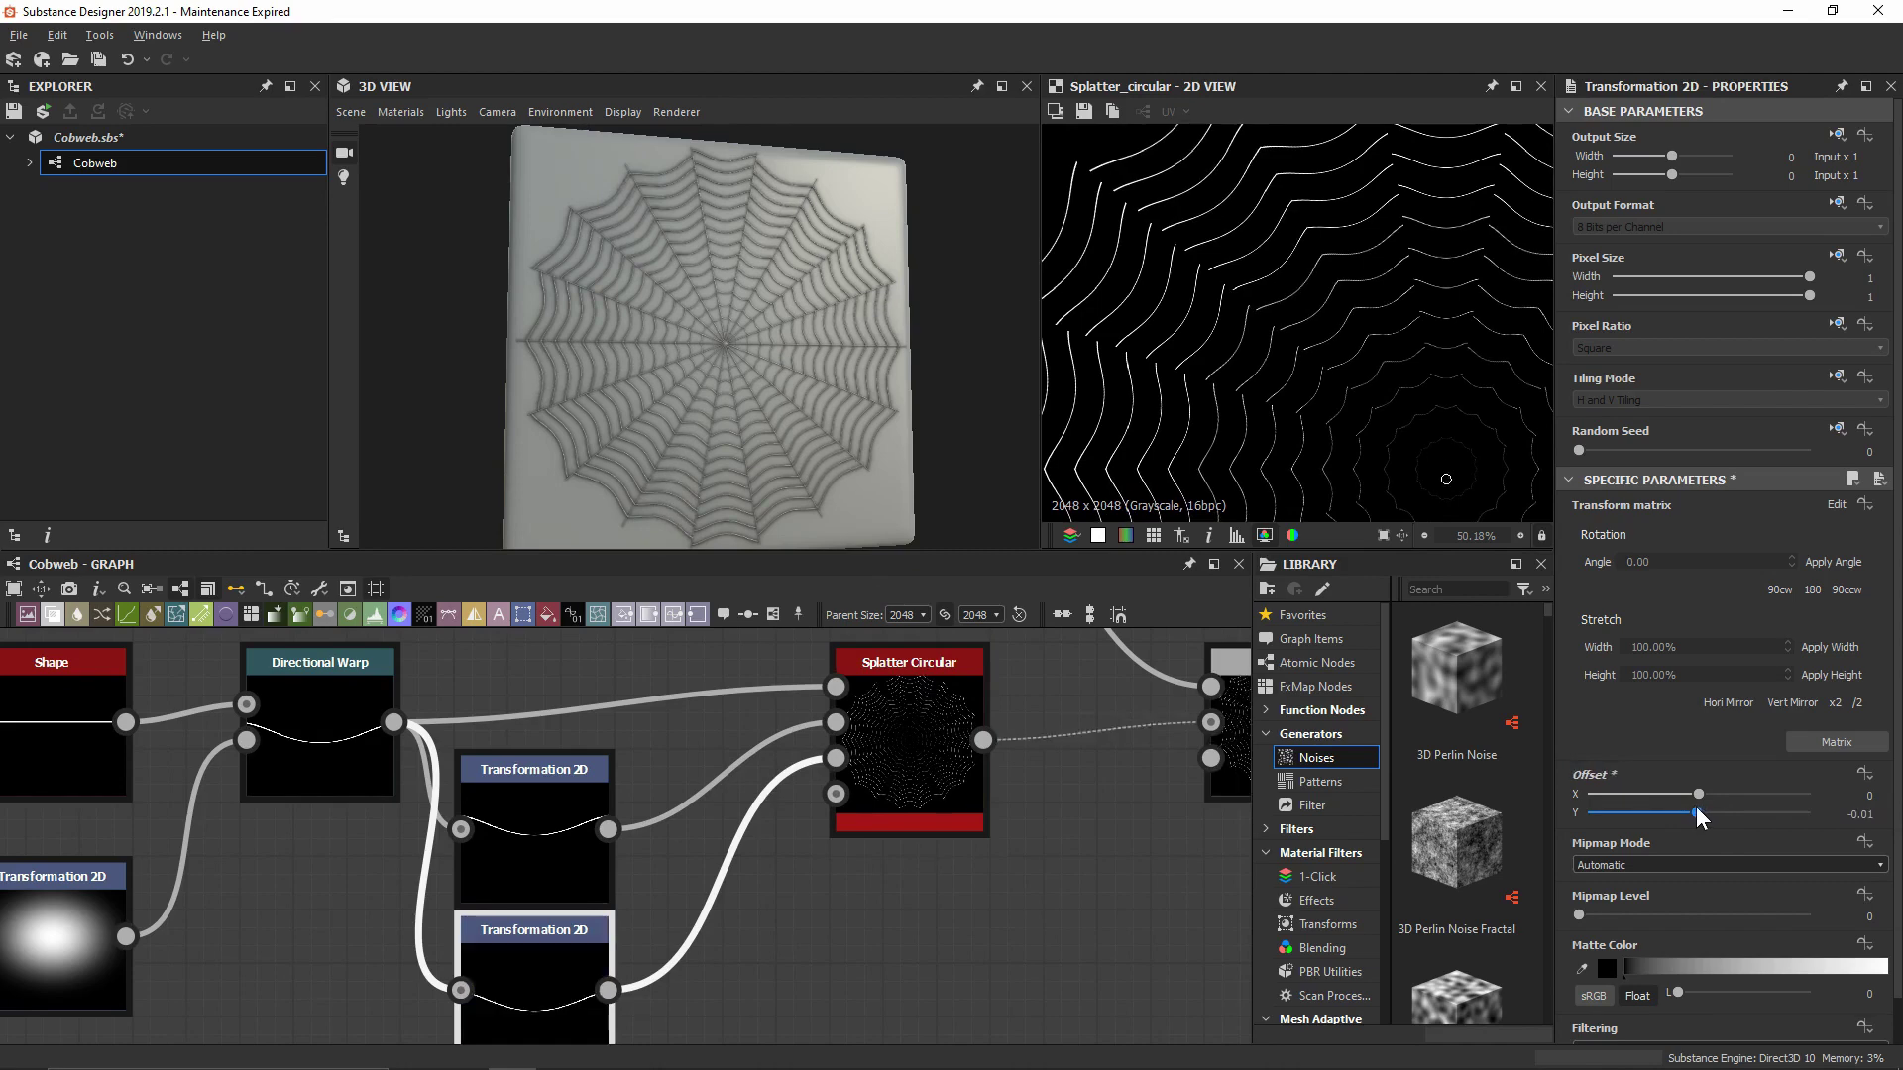
# Check the upper Transformation 2D's offset and inspect the staggered web strands on the 3D model from close and far
pyautogui.click(545, 837)
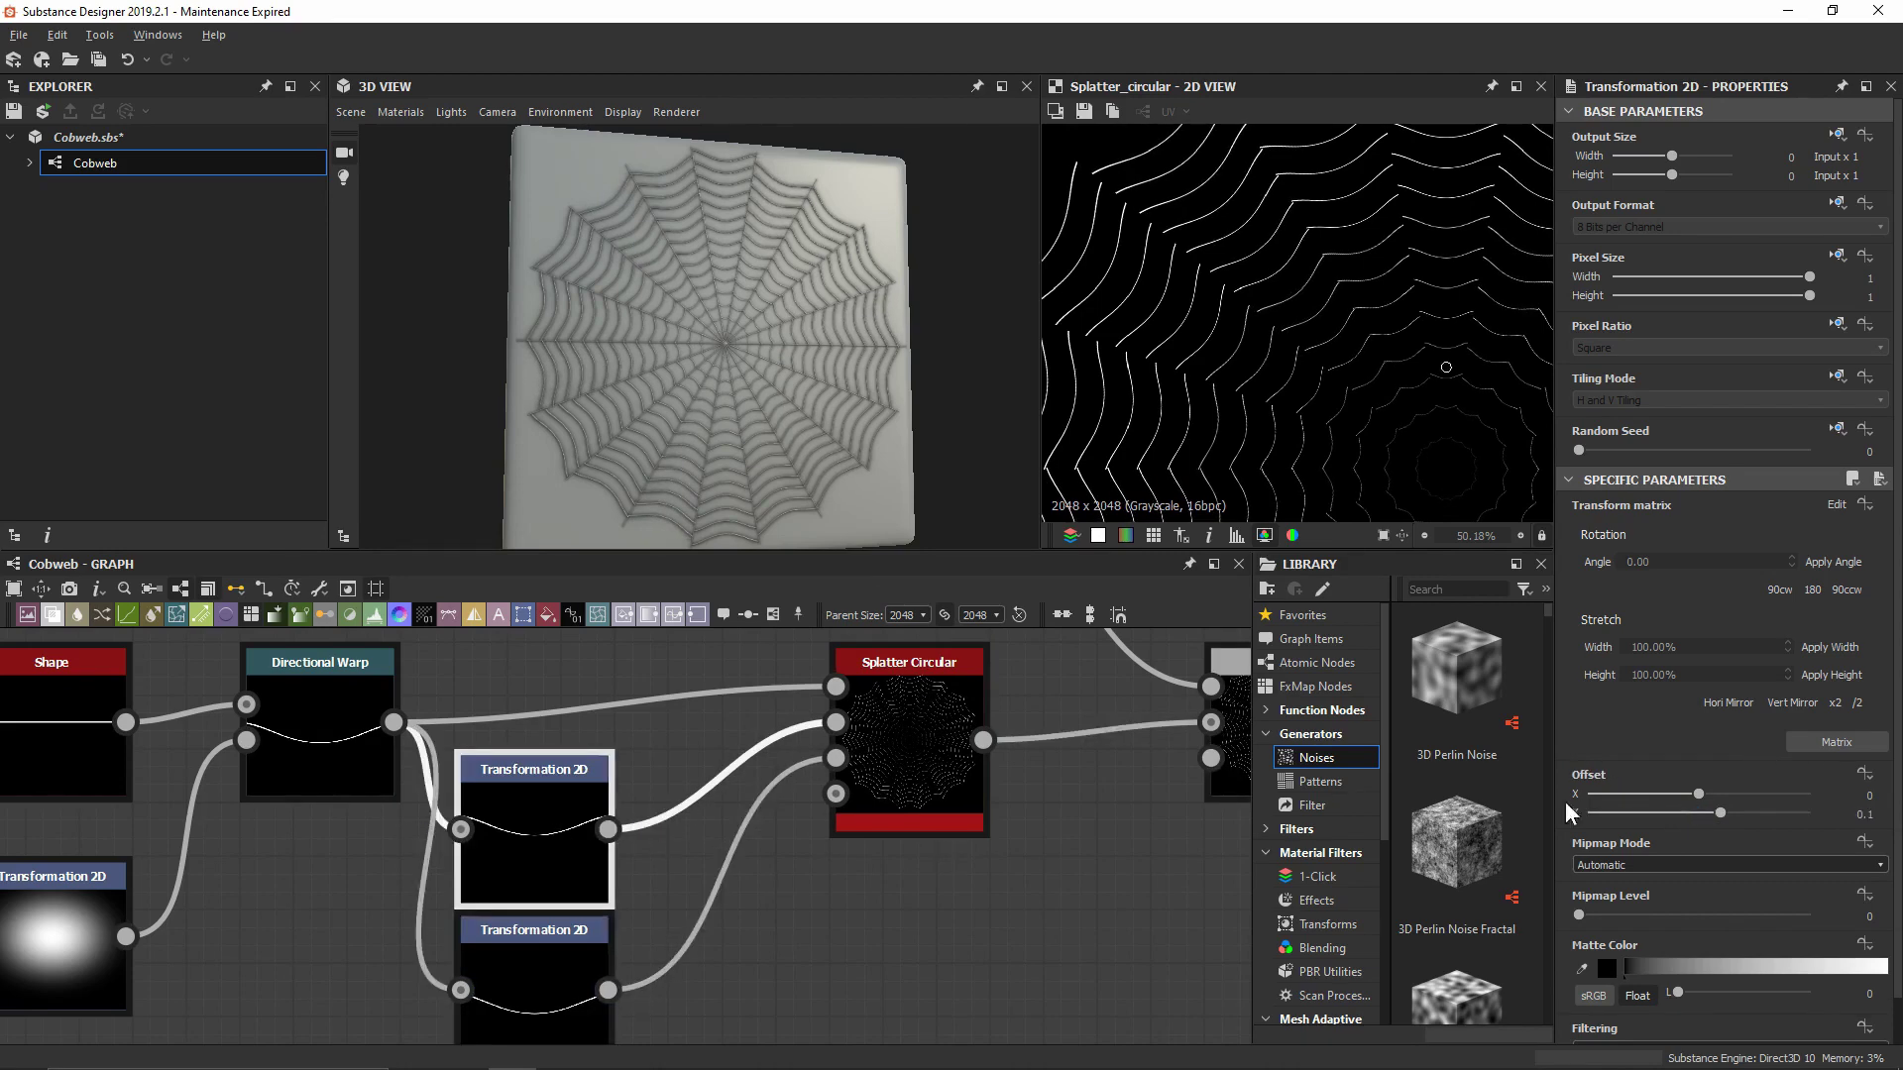
pyautogui.click(864, 883)
pyautogui.moveTo(615, 199); pyautogui.dragTo(813, 383)
pyautogui.scroll(5, 783, 258)
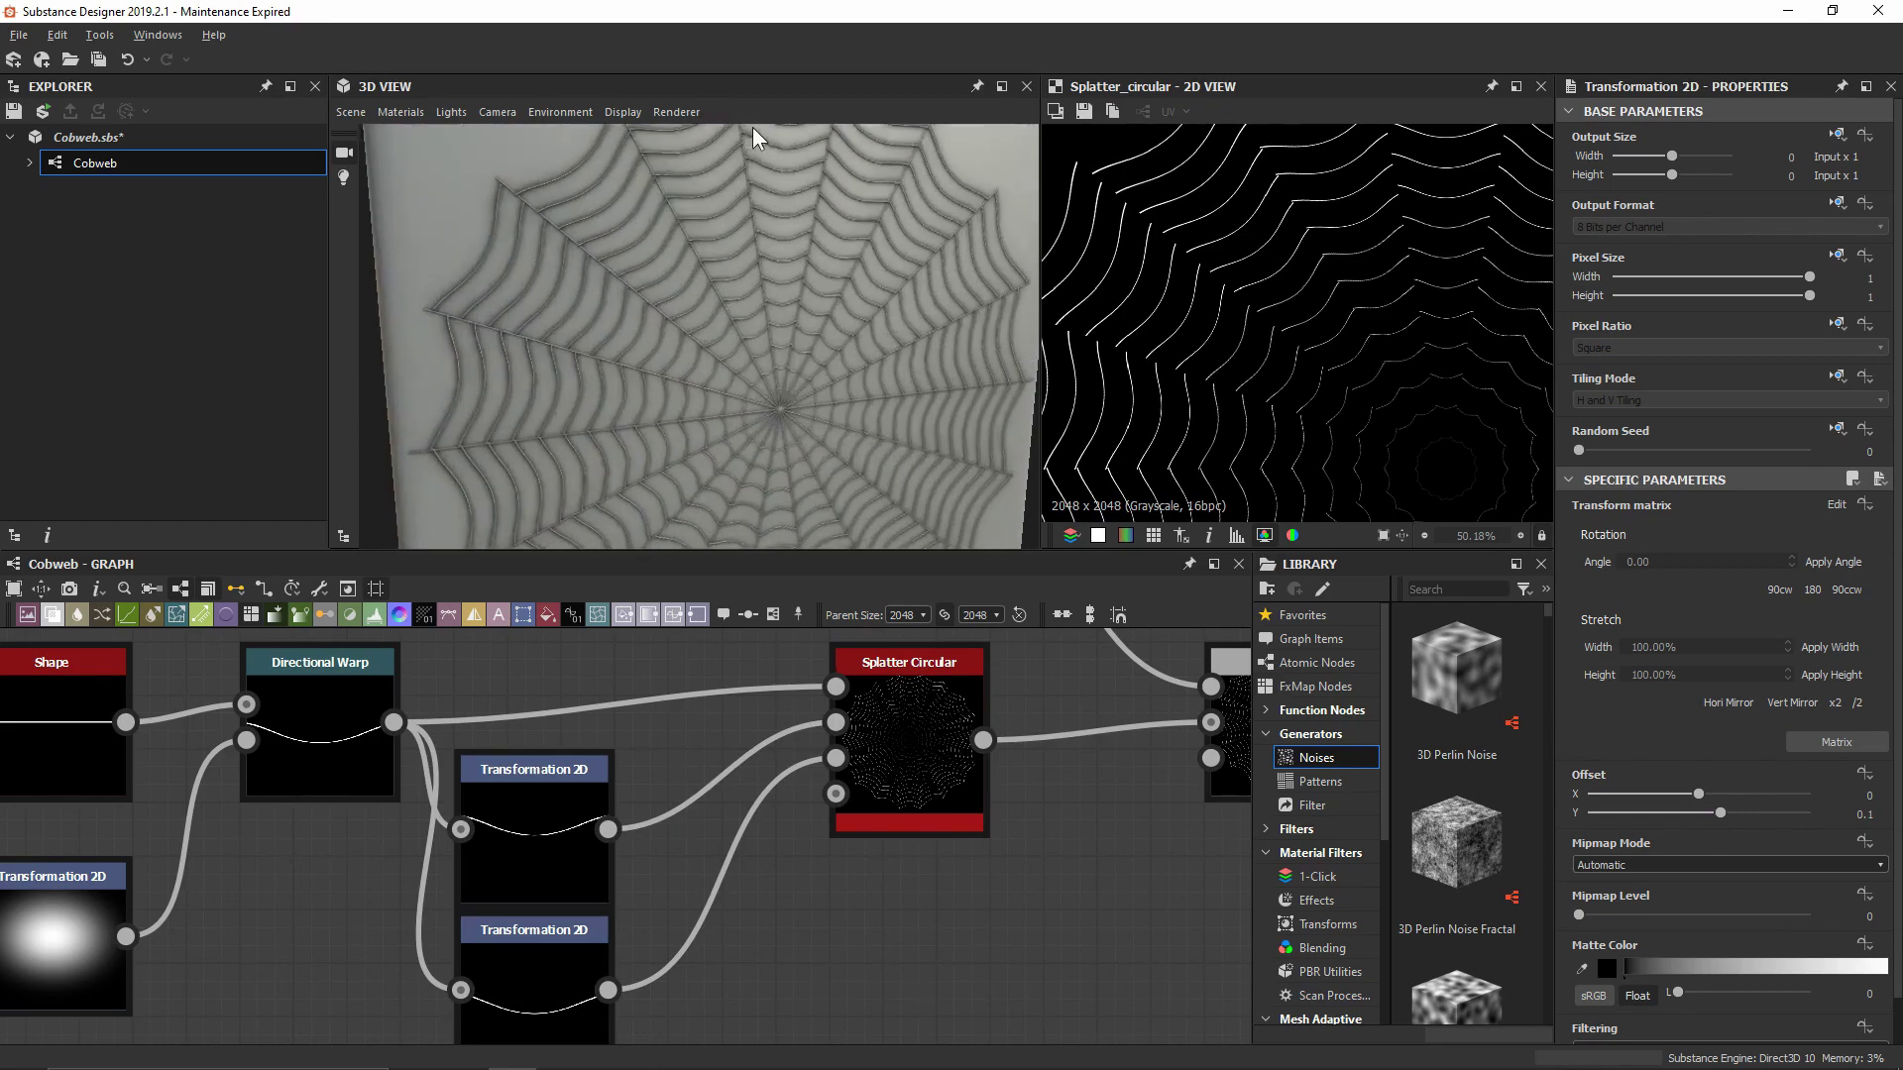
pyautogui.moveTo(753, 126); pyautogui.dragTo(670, 238)
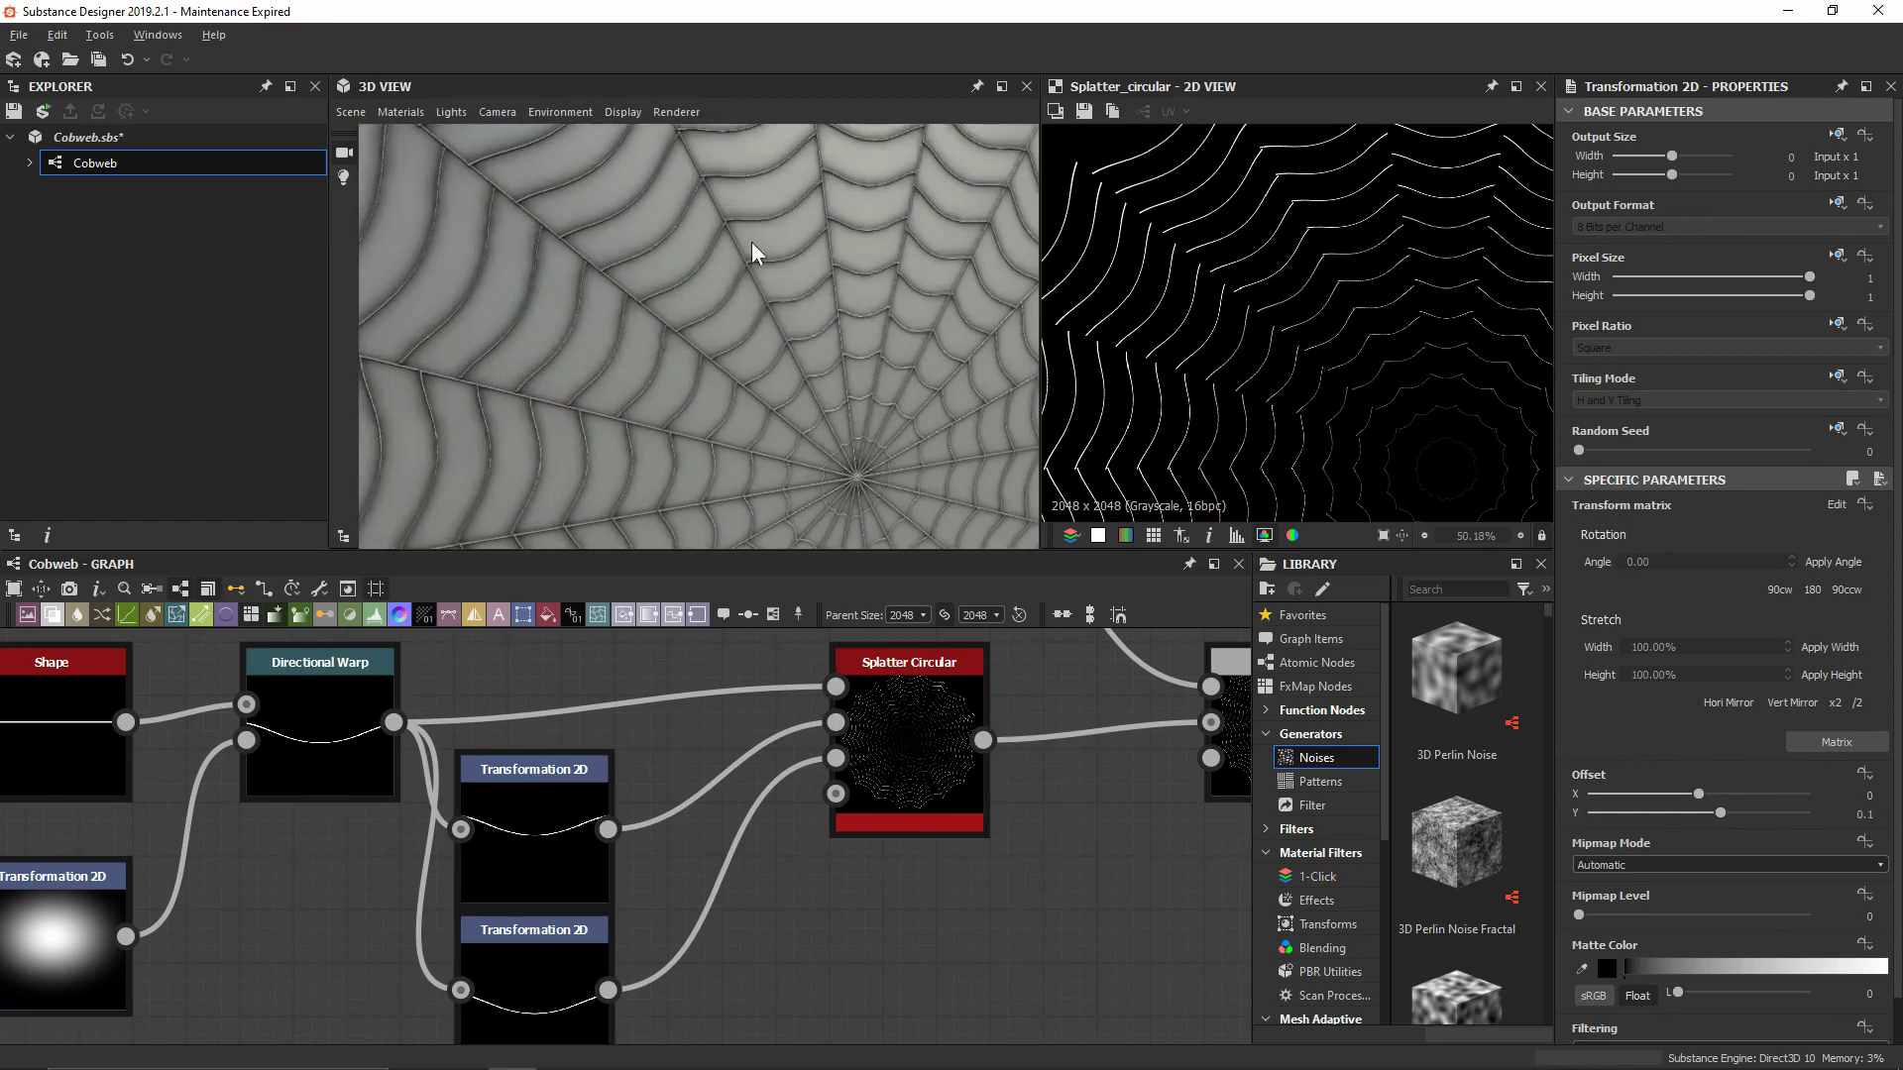
pyautogui.scroll(-3, 805, 359)
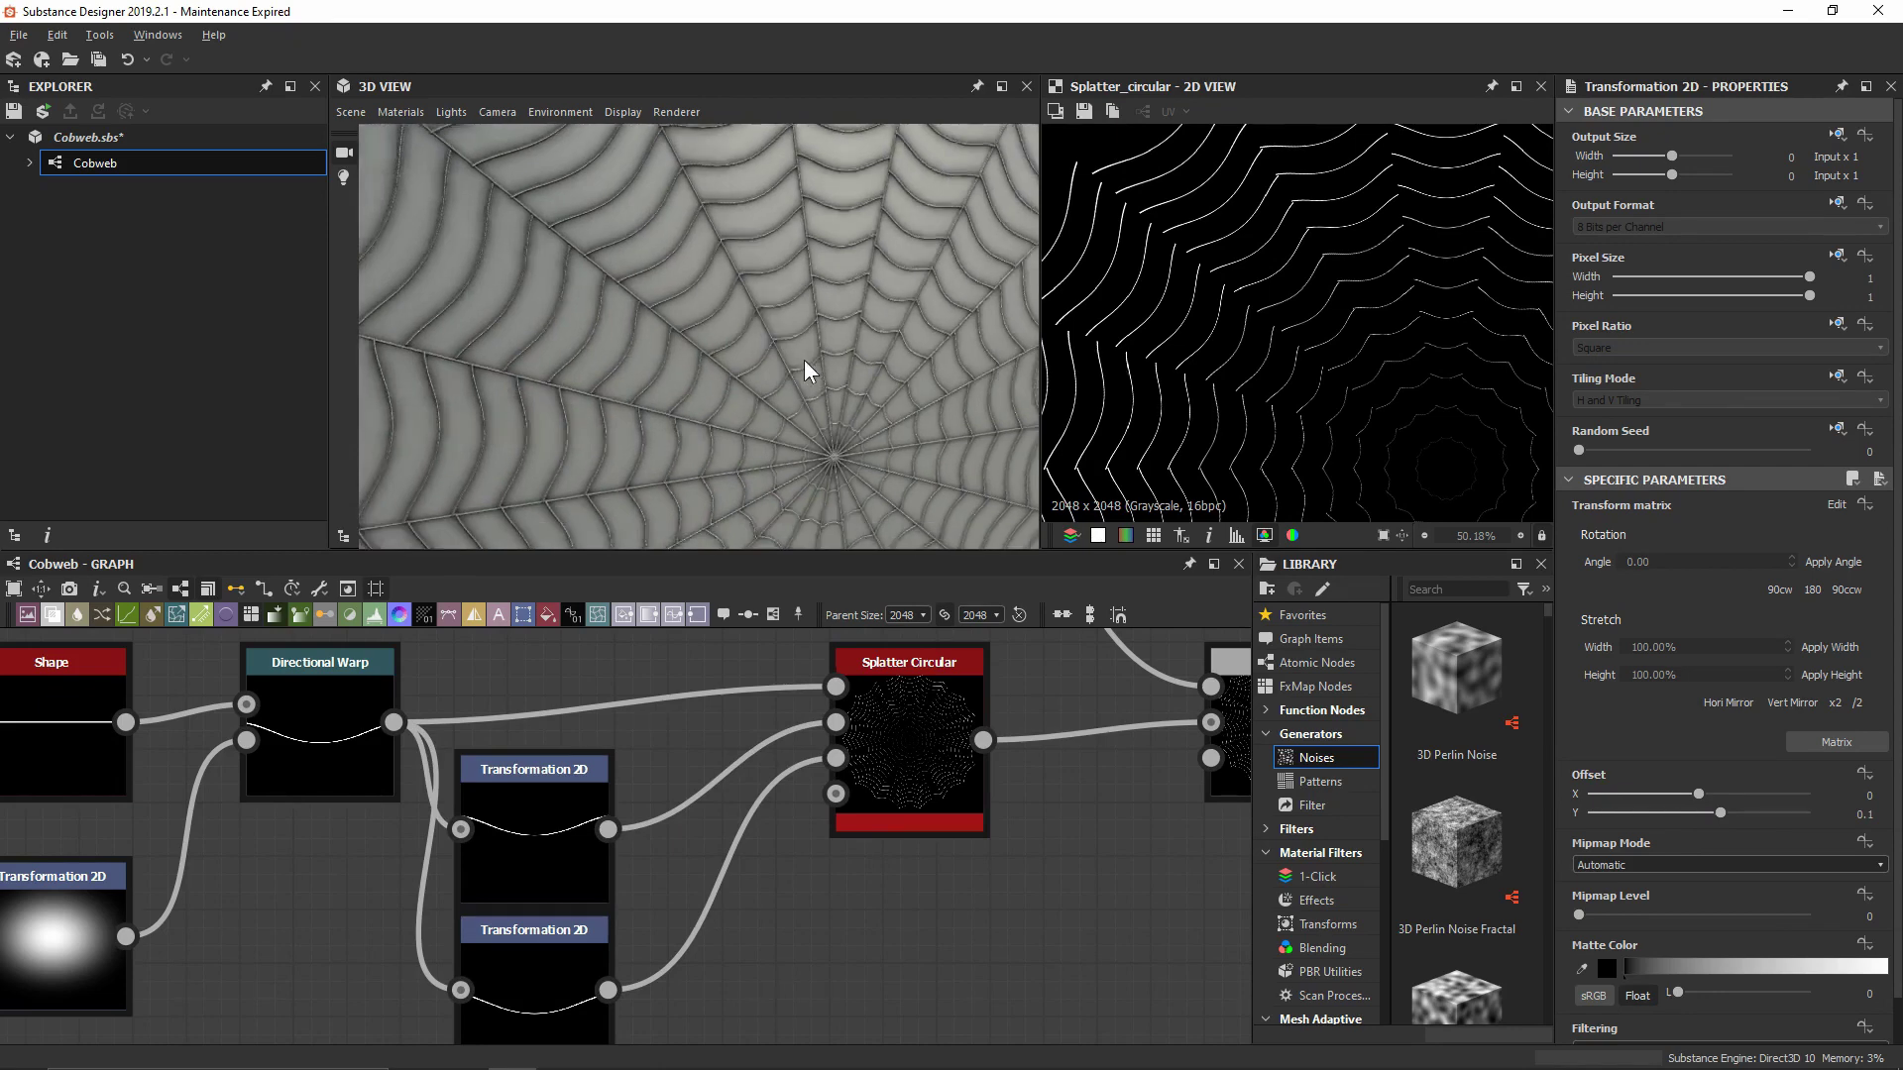
pyautogui.moveTo(791, 335); pyautogui.dragTo(811, 388)
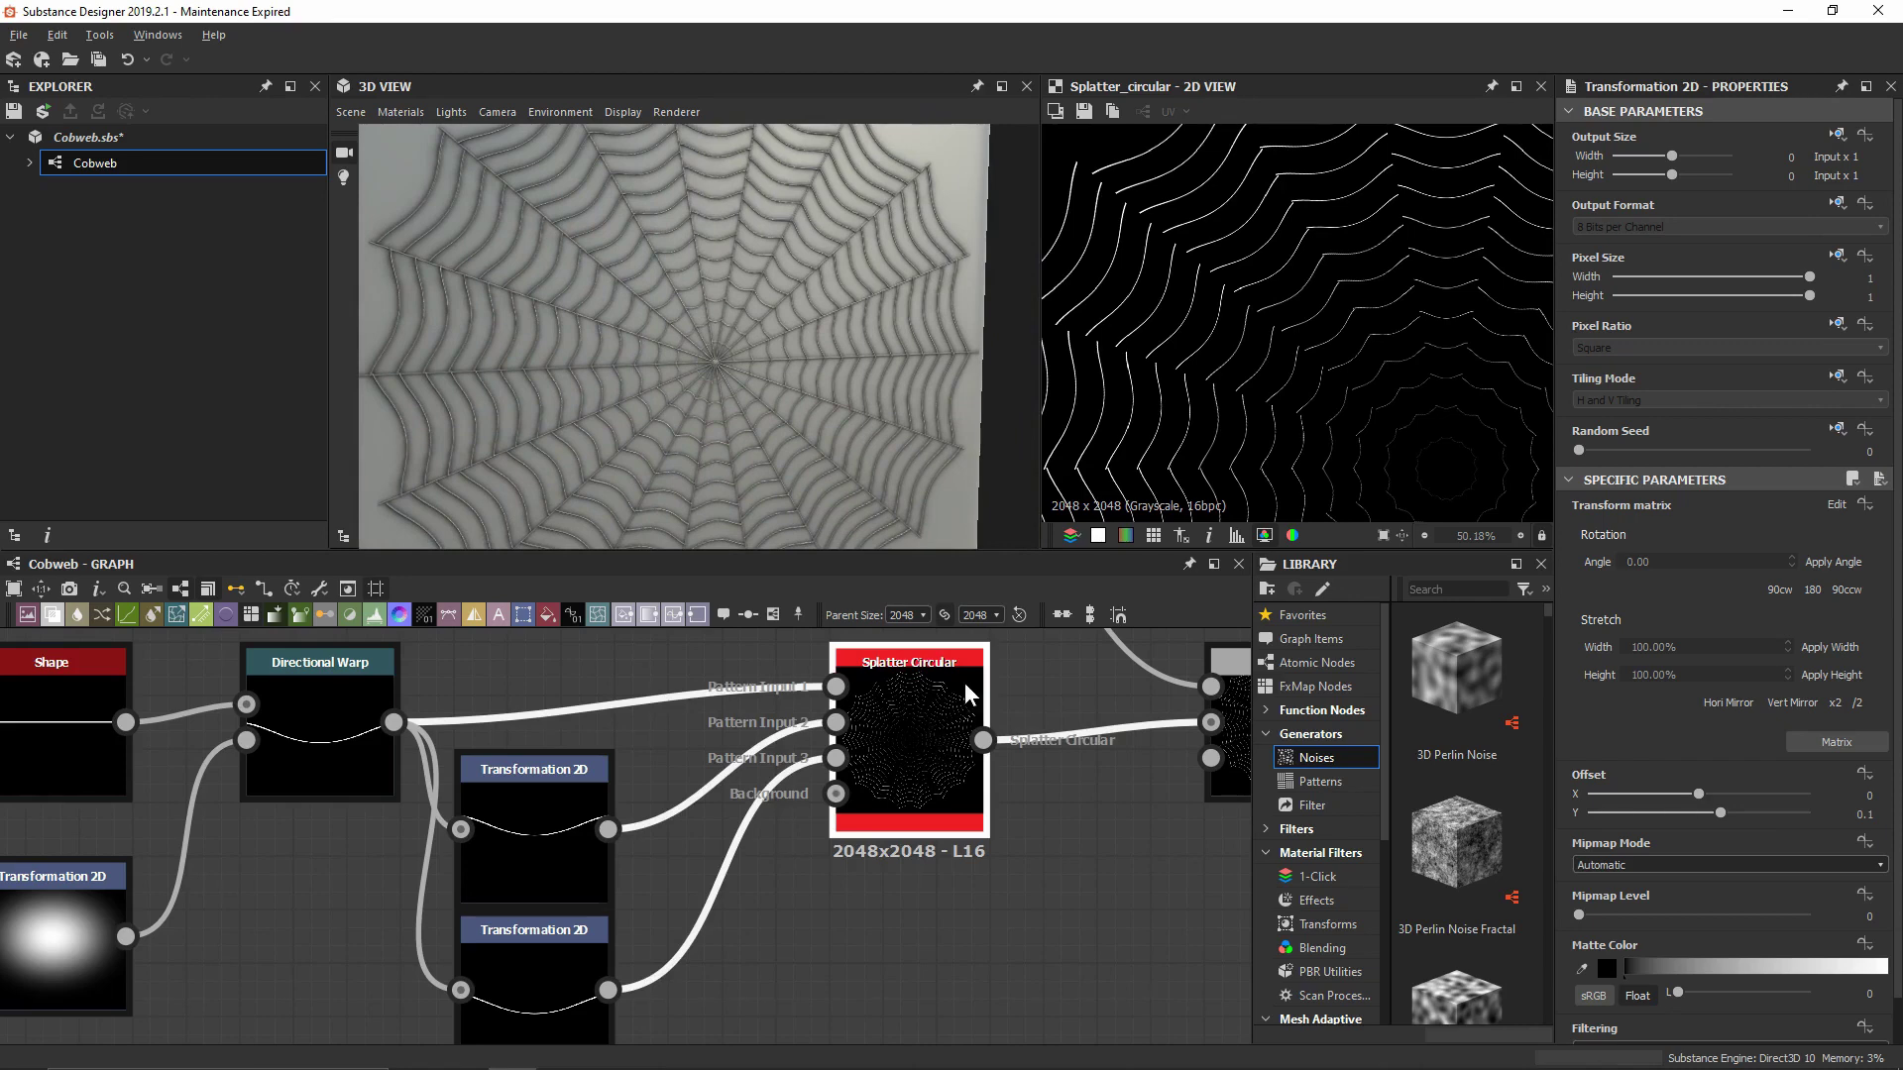
# Set the ring Splatter Circular's Random Mask to 0.05 to drop a few strands, and check the web on the 3D model
pyautogui.click(947, 741)
pyautogui.scroll(-5, 1860, 400)
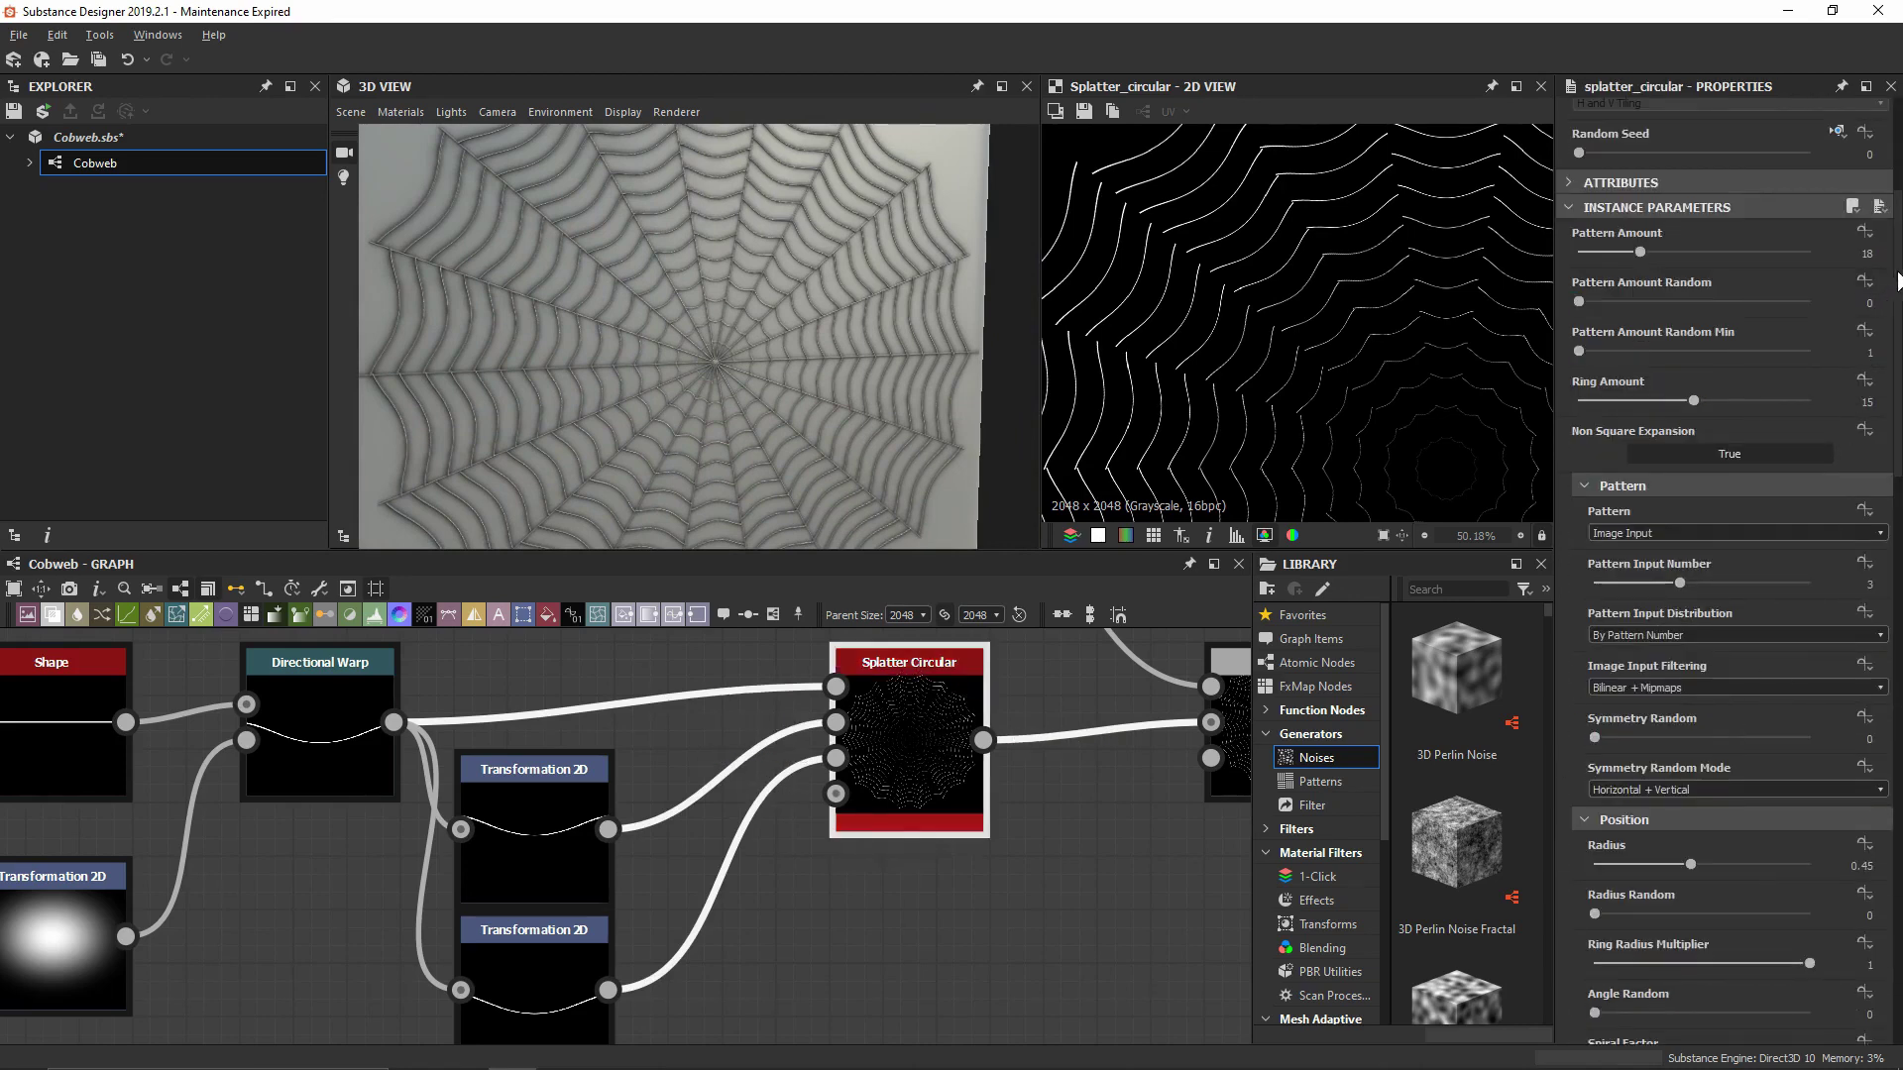
pyautogui.scroll(-10, 1859, 400)
pyautogui.scroll(-8, 1860, 399)
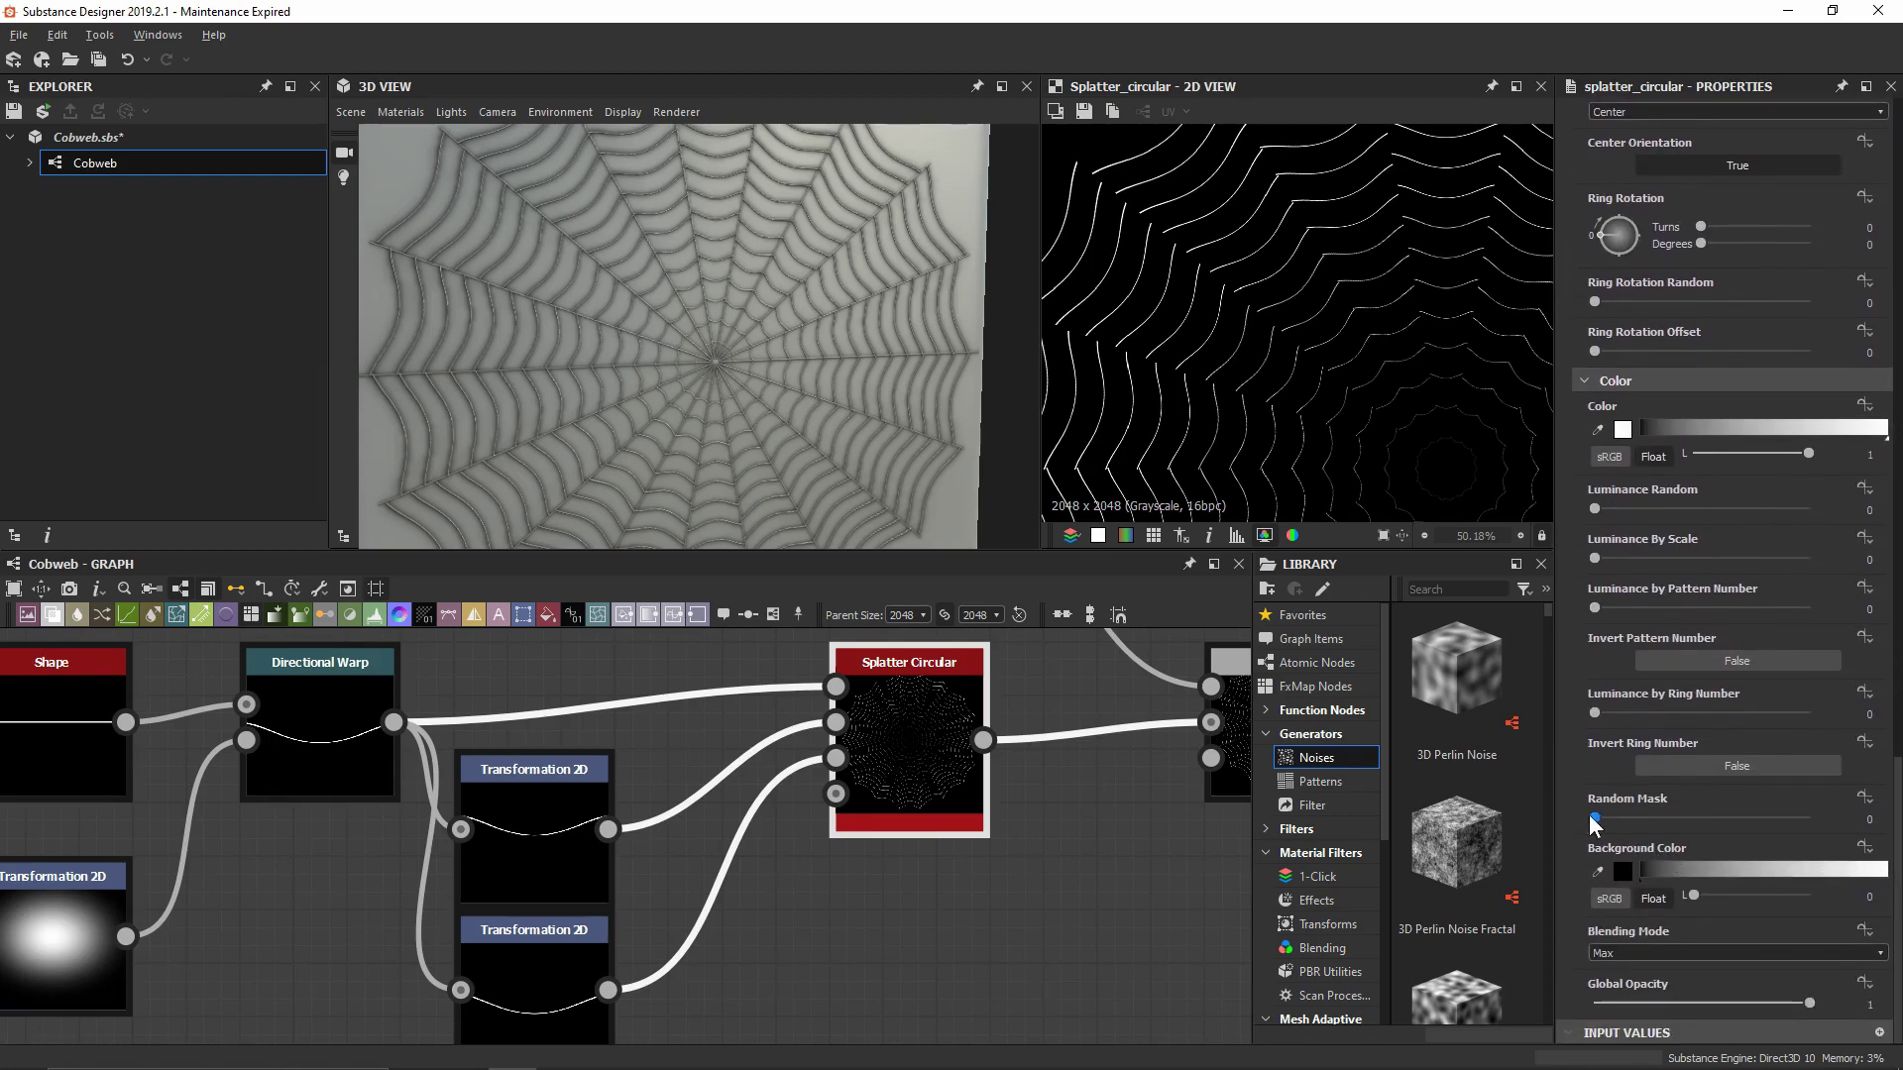
pyautogui.moveTo(1594, 817); pyautogui.dragTo(1643, 817)
pyautogui.scroll(-3, 928, 480)
pyautogui.moveTo(928, 479); pyautogui.dragTo(974, 525)
pyautogui.moveTo(1638, 823); pyautogui.dragTo(1614, 816)
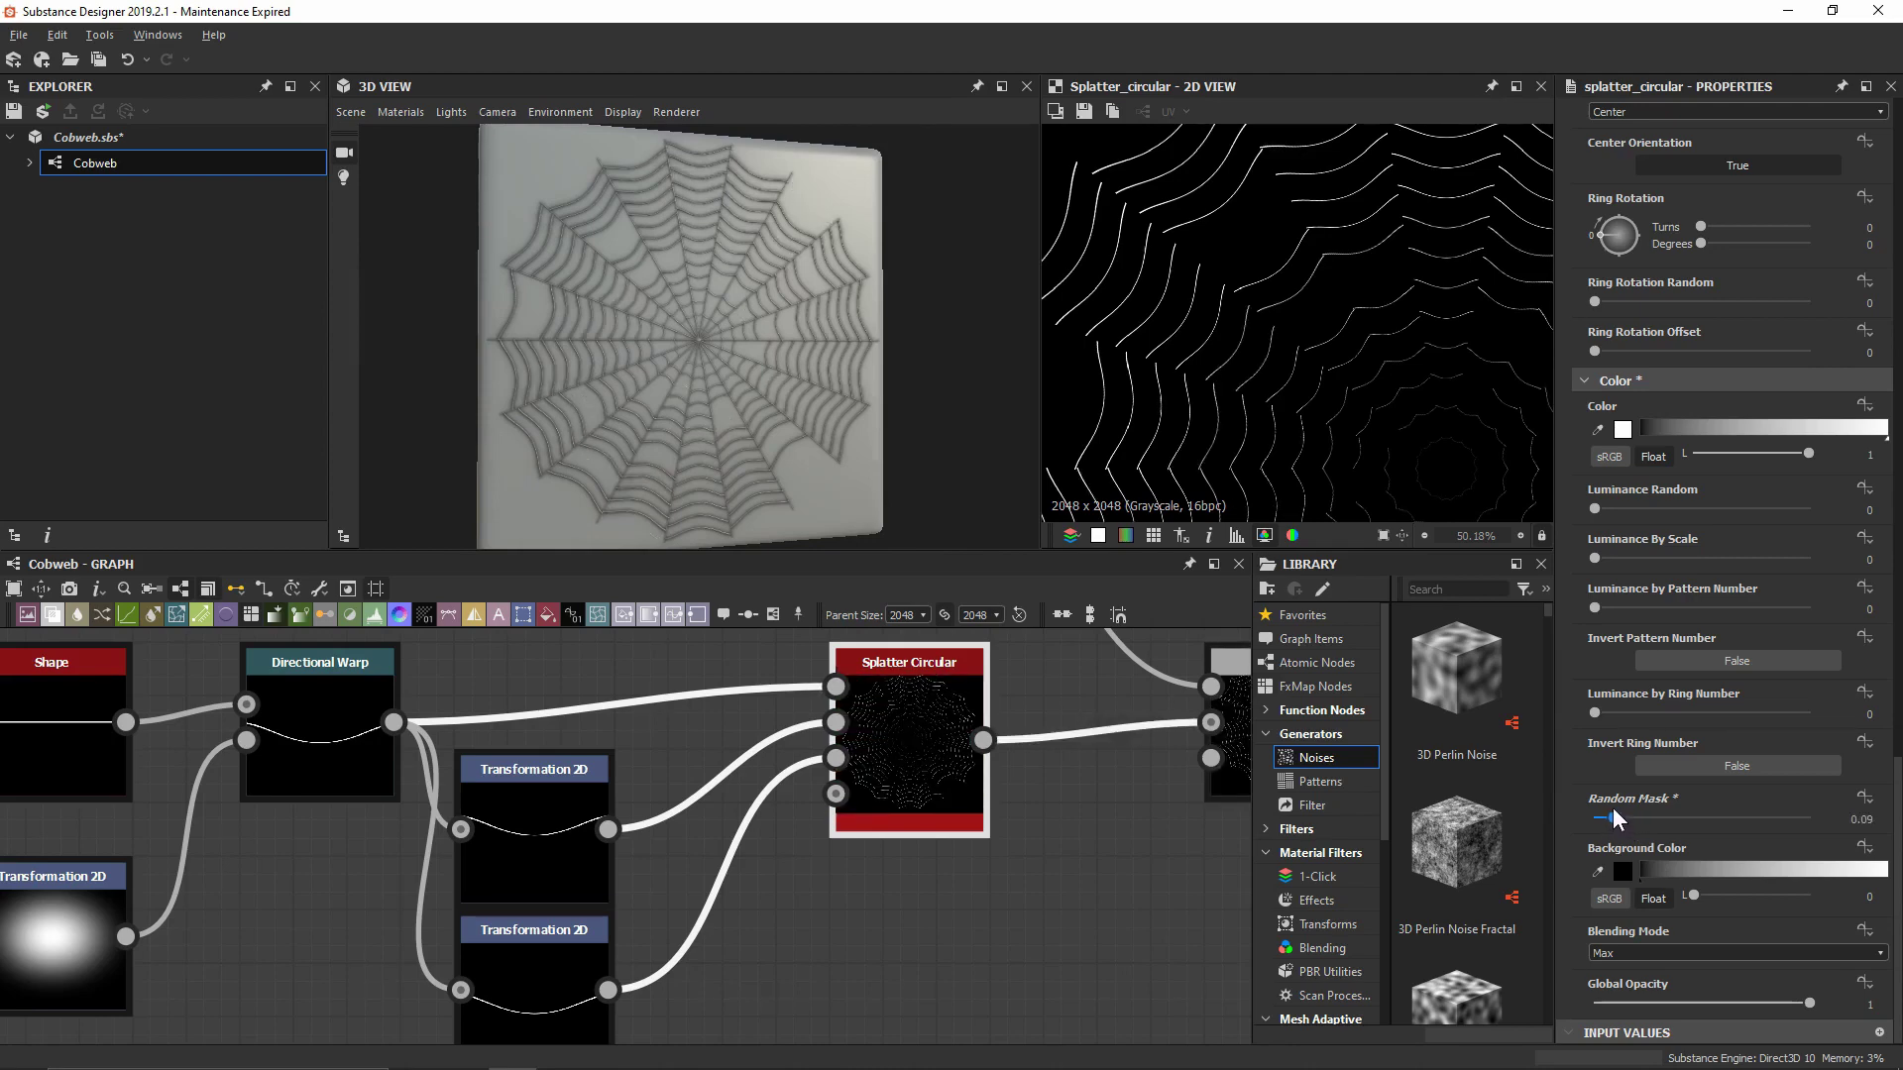
pyautogui.moveTo(1614, 818); pyautogui.dragTo(1606, 817)
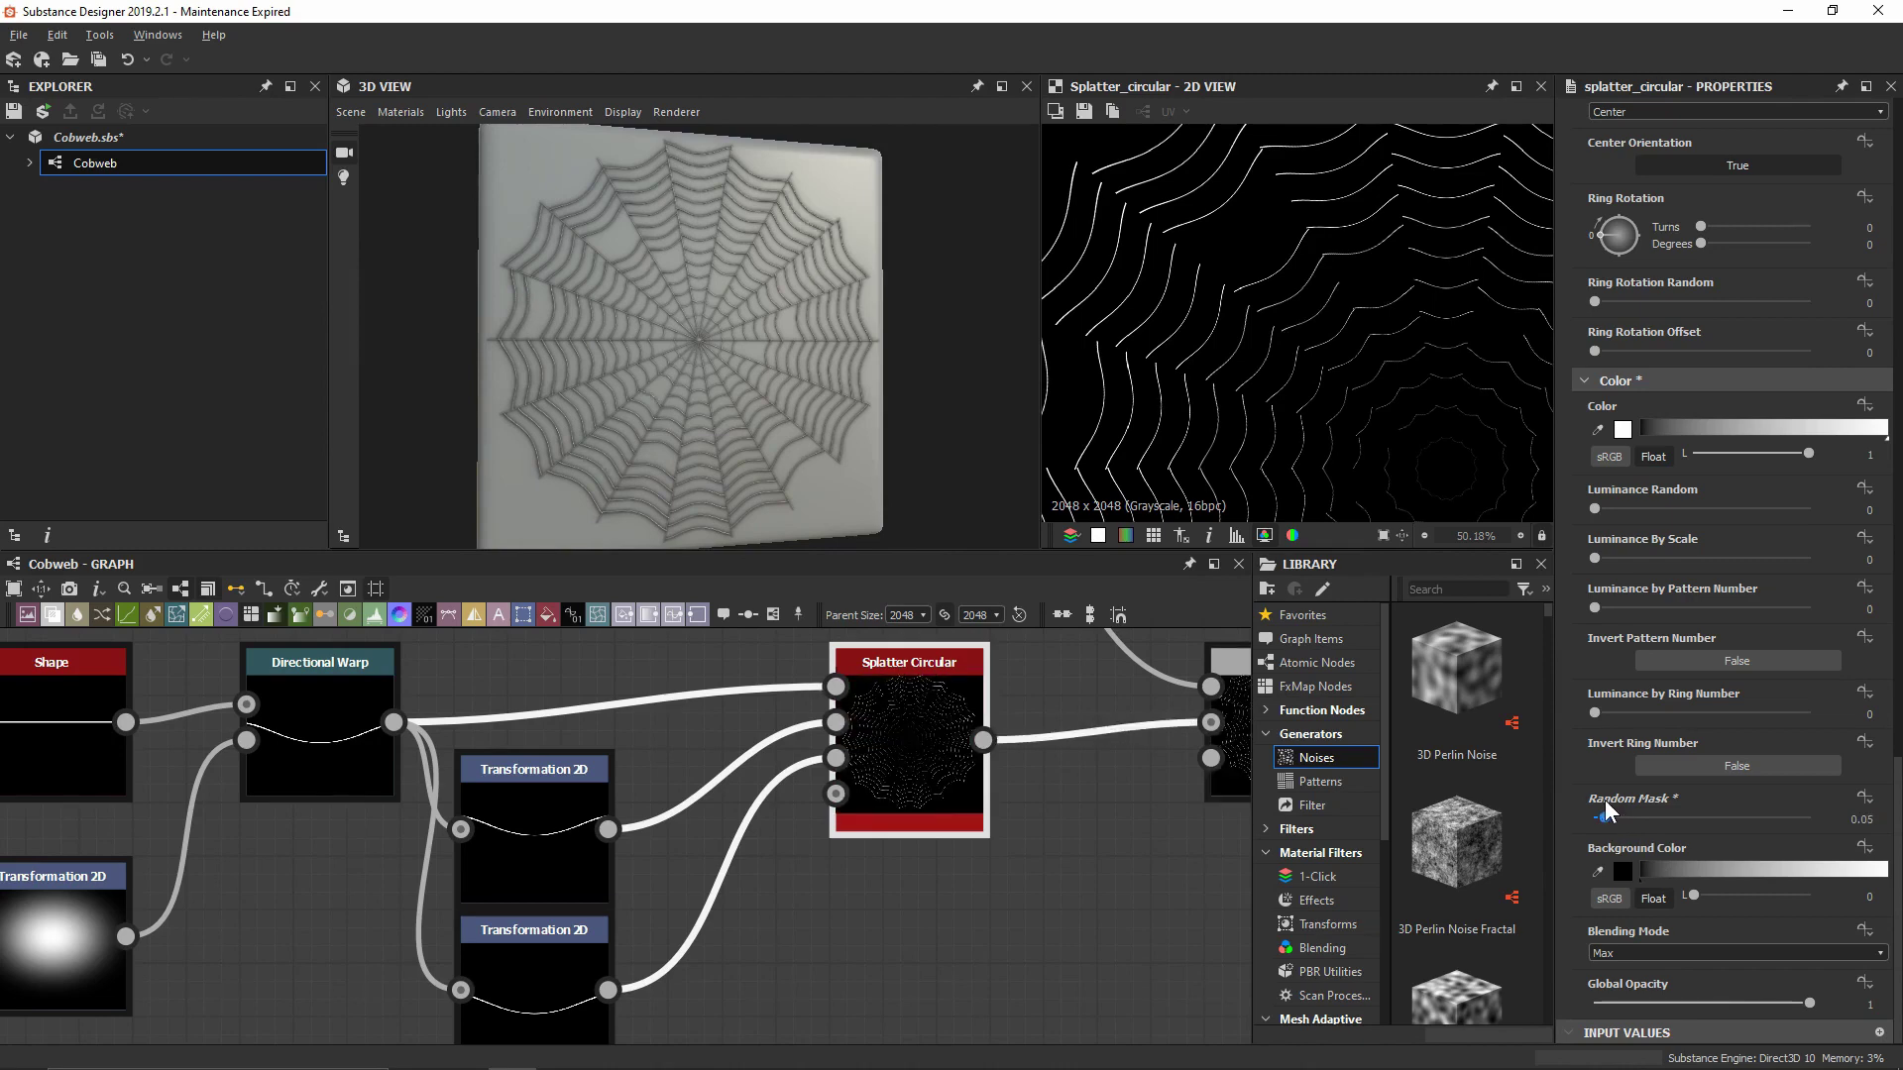
pyautogui.click(1056, 942)
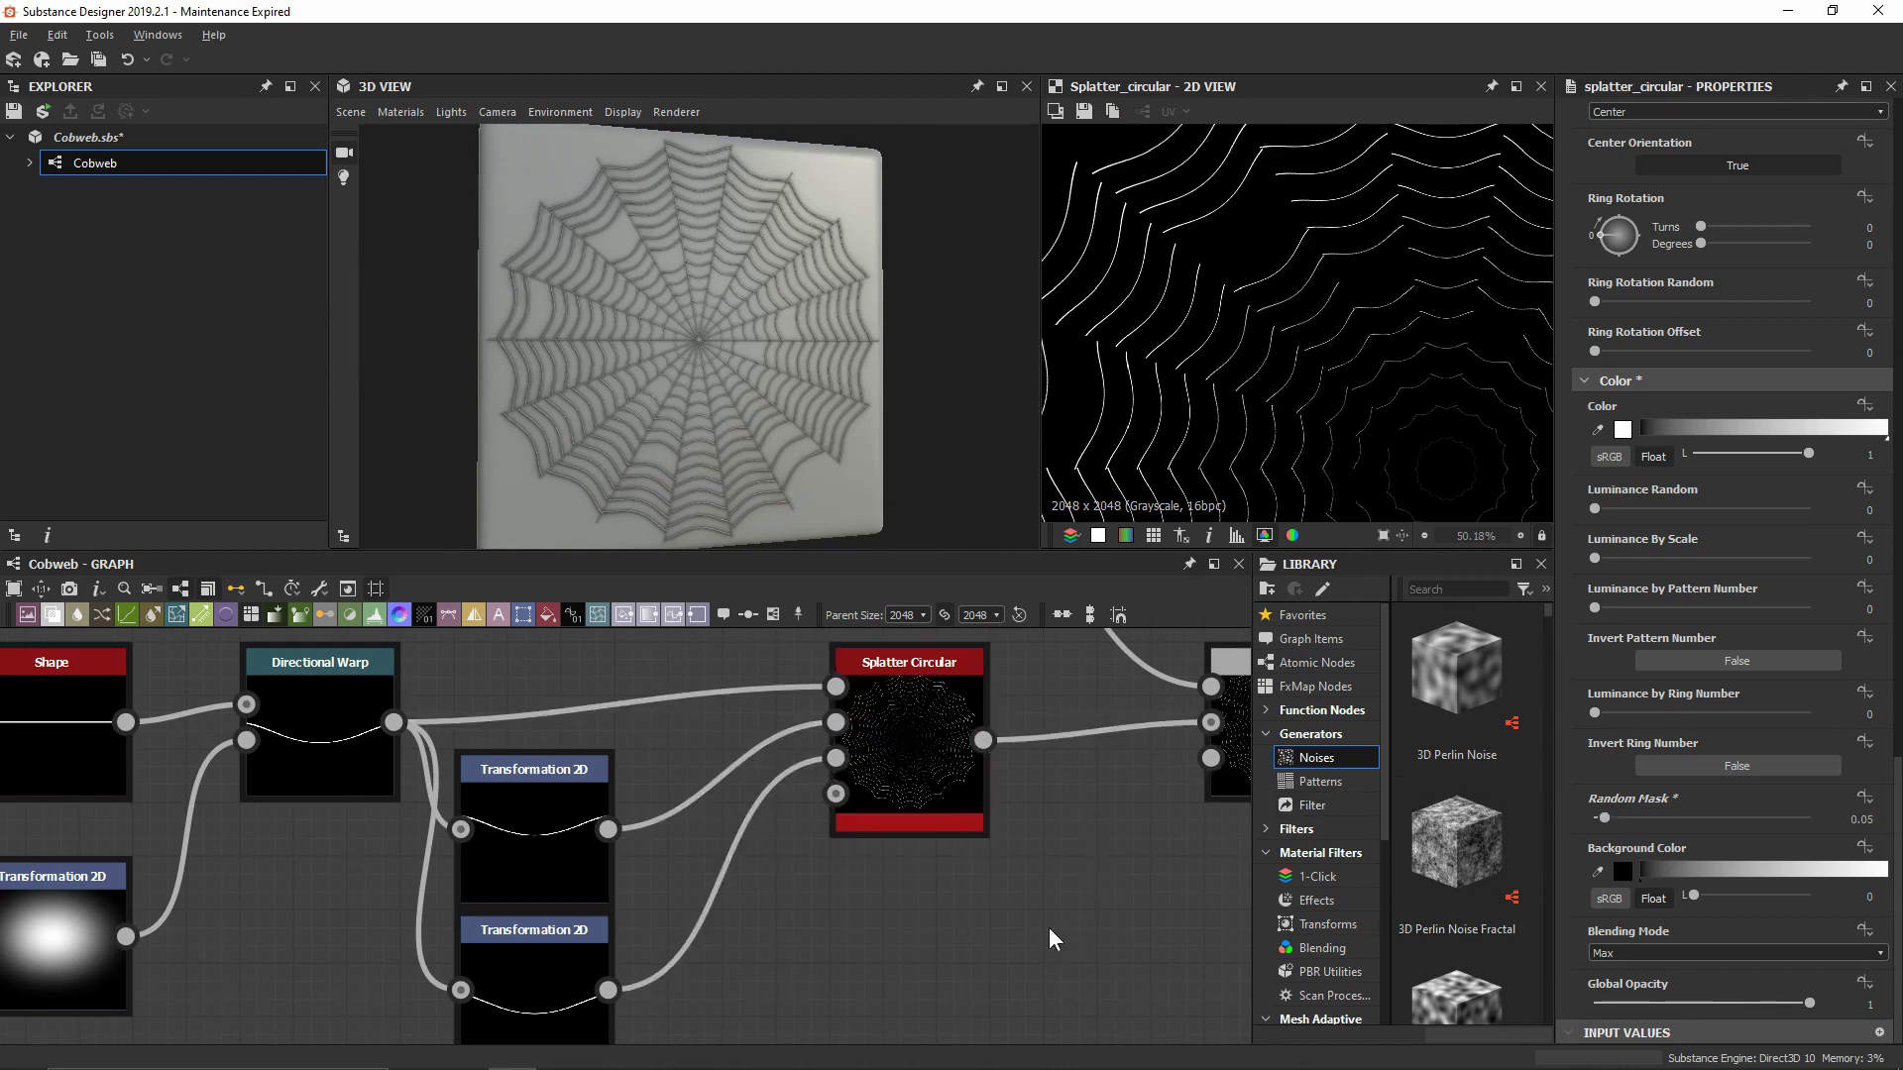
pyautogui.moveTo(615, 337); pyautogui.dragTo(702, 309)
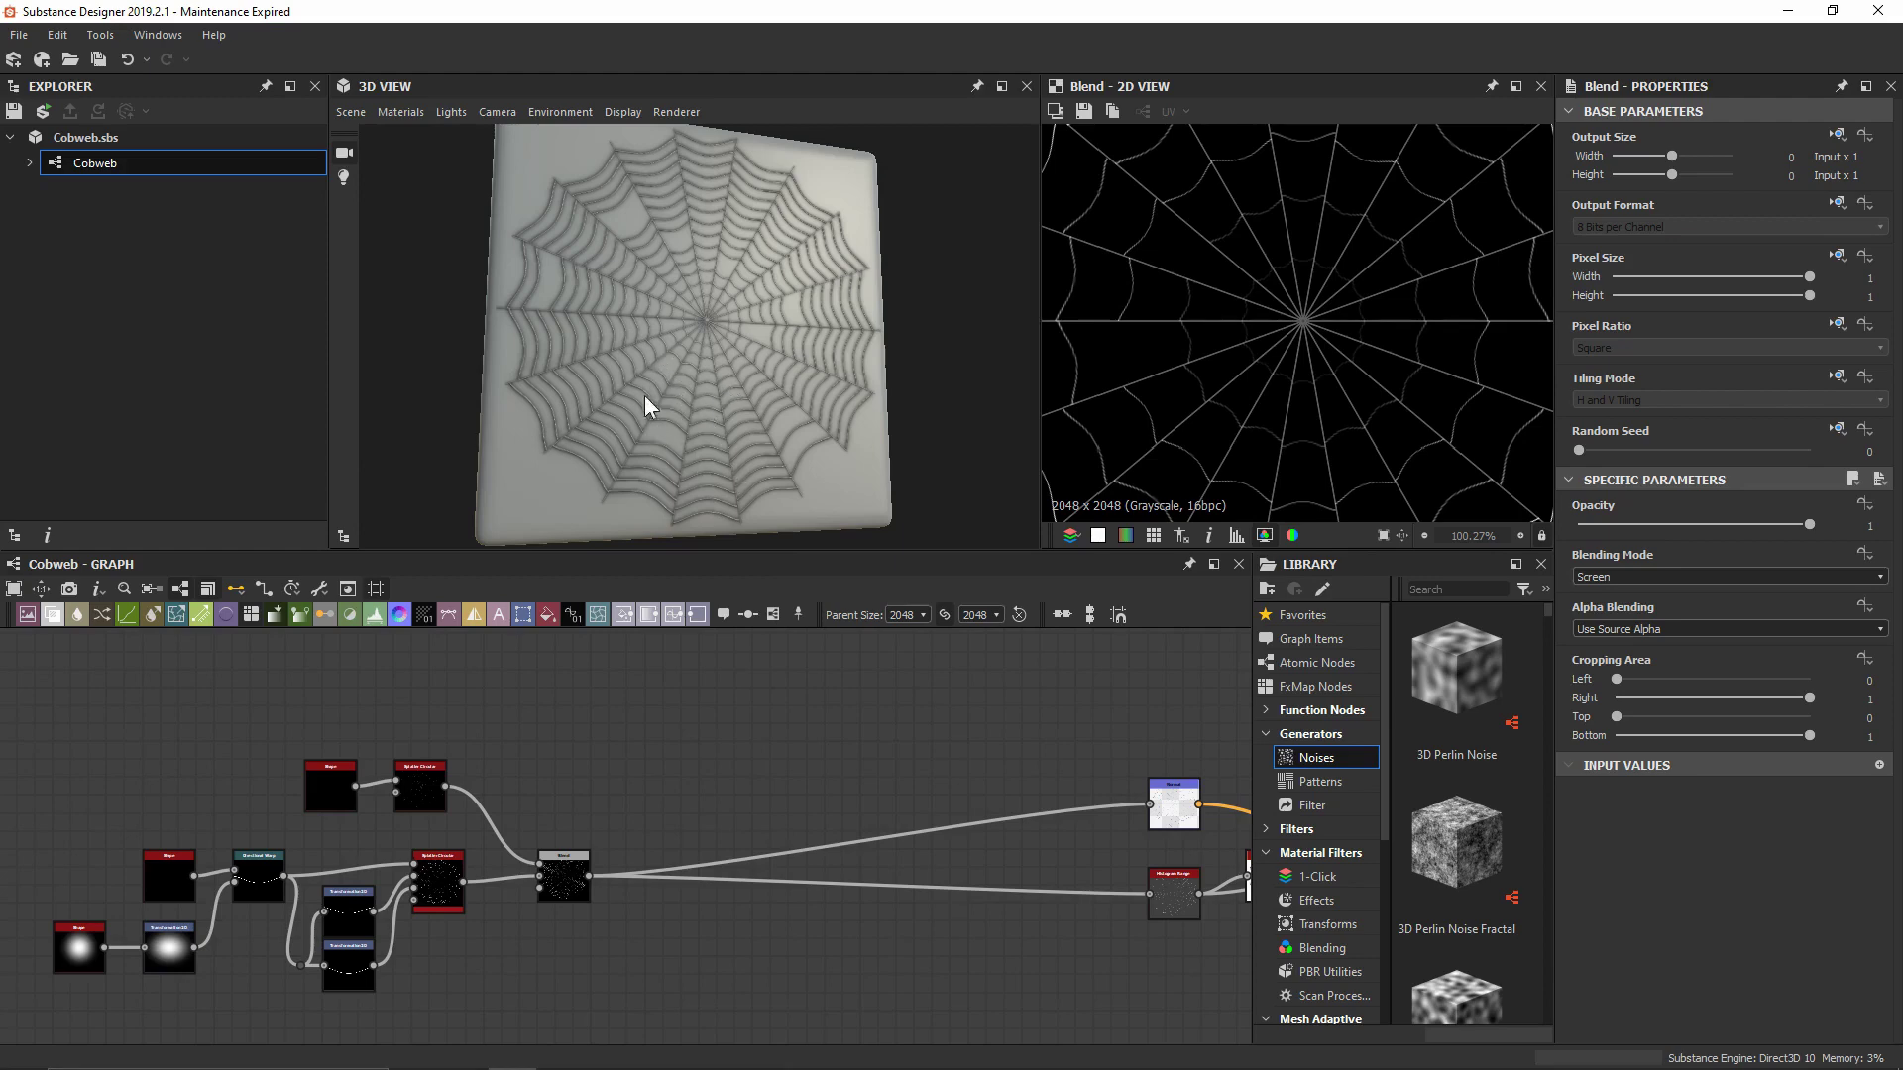
# Insert a Directional Warp node after the Blend node, ahead of the normal and histogram nodes, and space it away from the Blend
pyautogui.scroll(8, 741, 769)
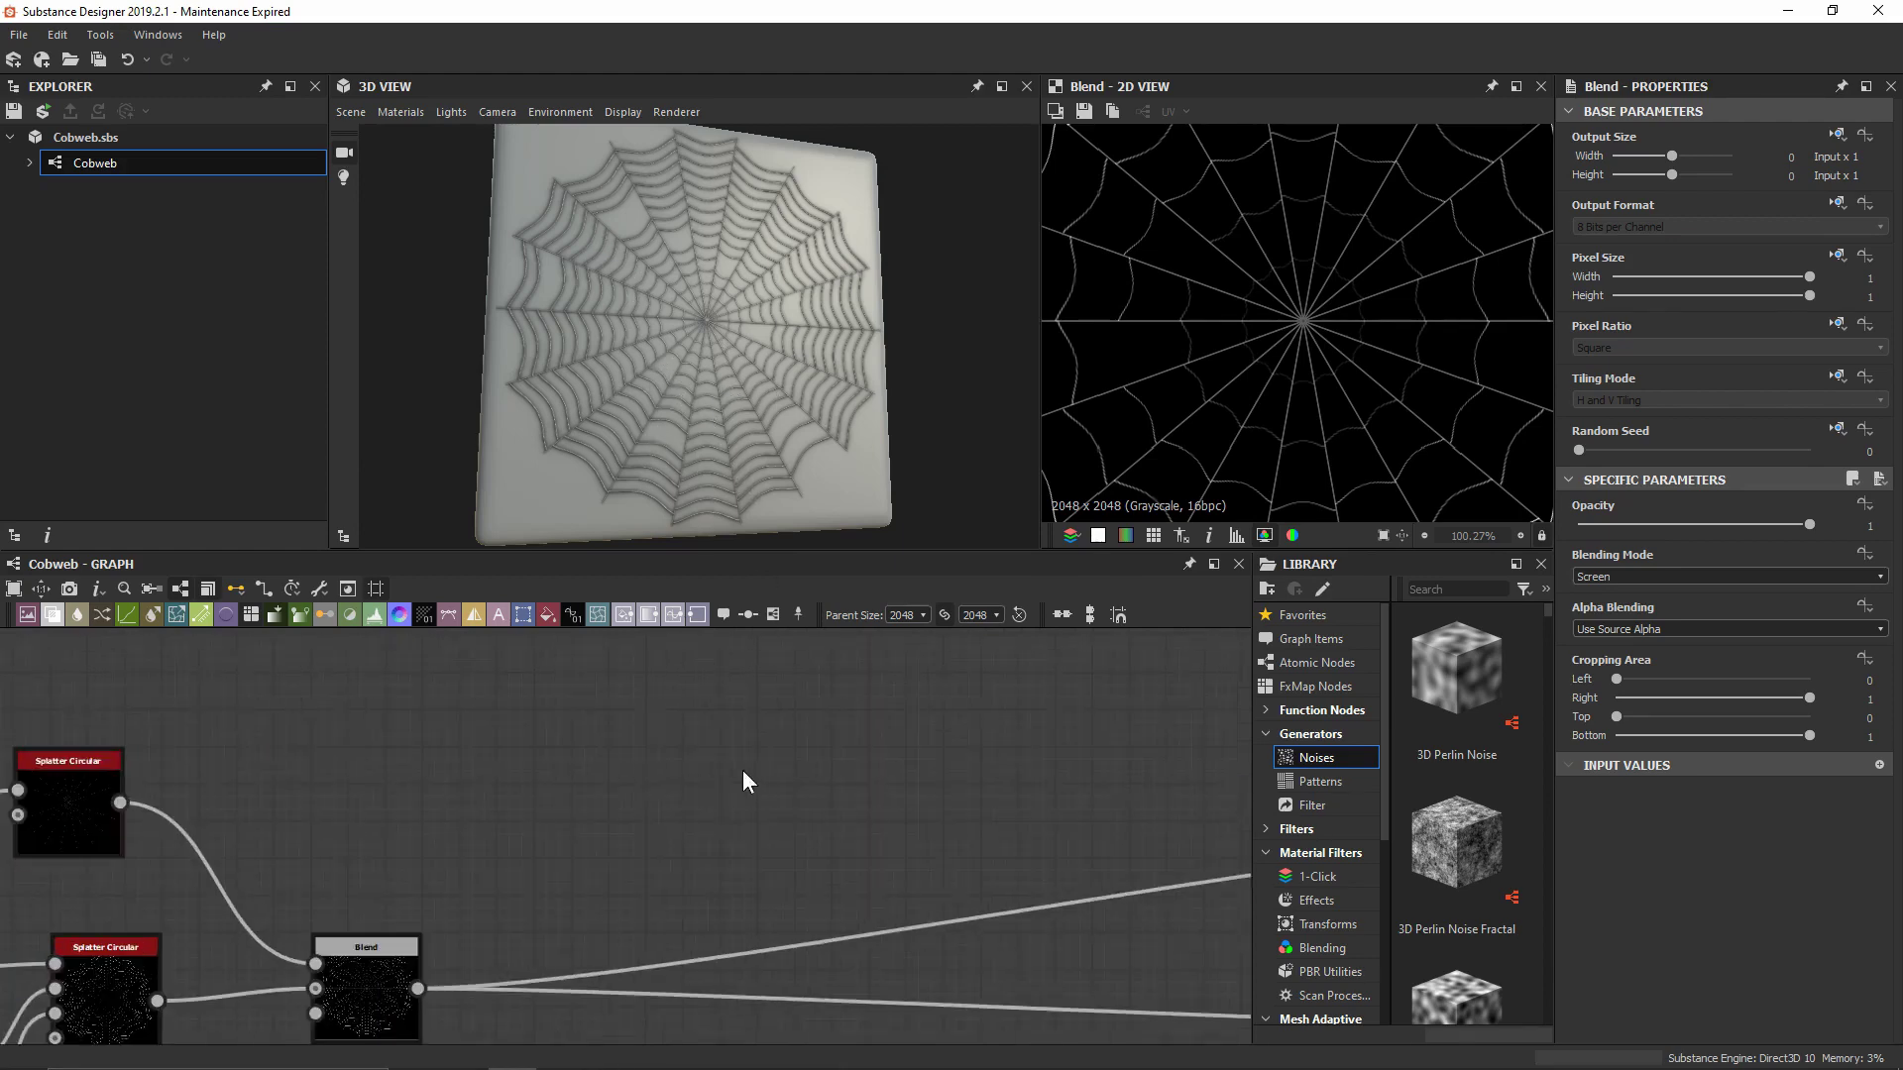
pyautogui.press('space')
pyautogui.write('dire')
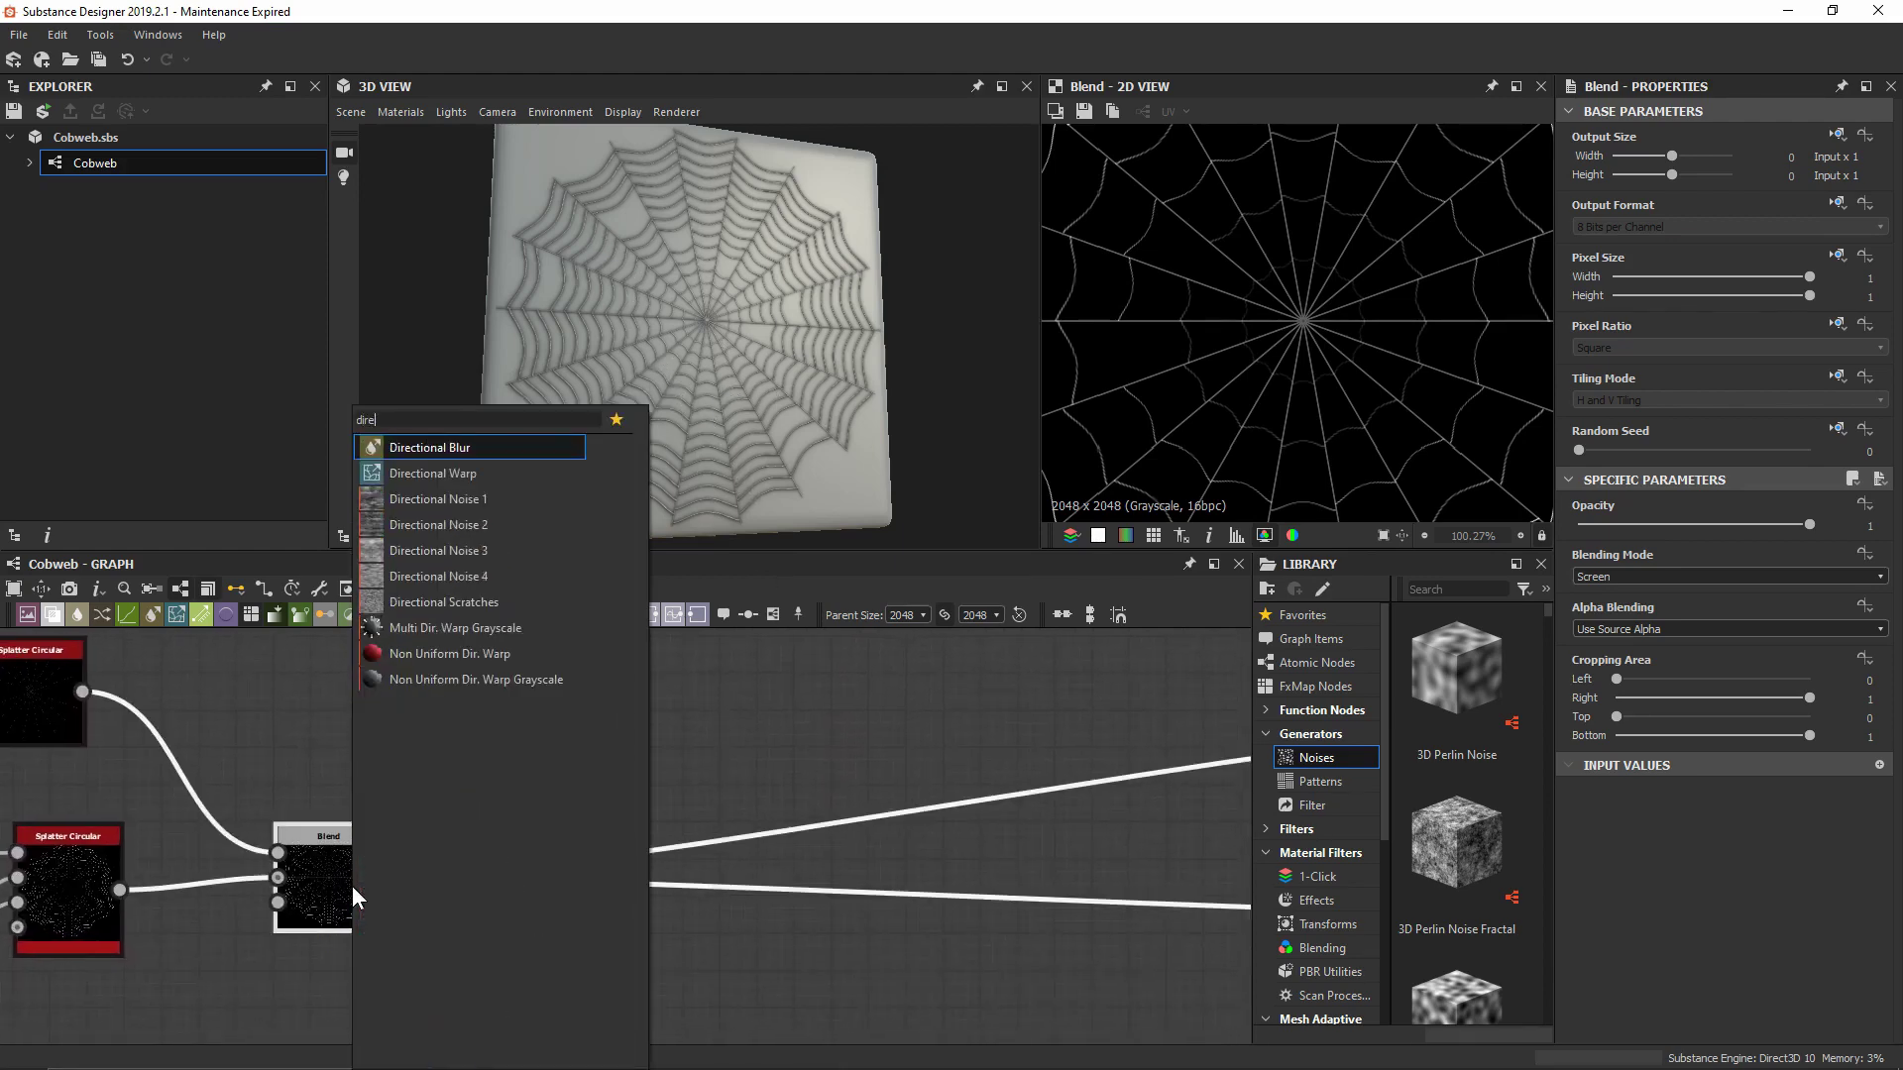
pyautogui.press('Down')
pyautogui.press('Return')
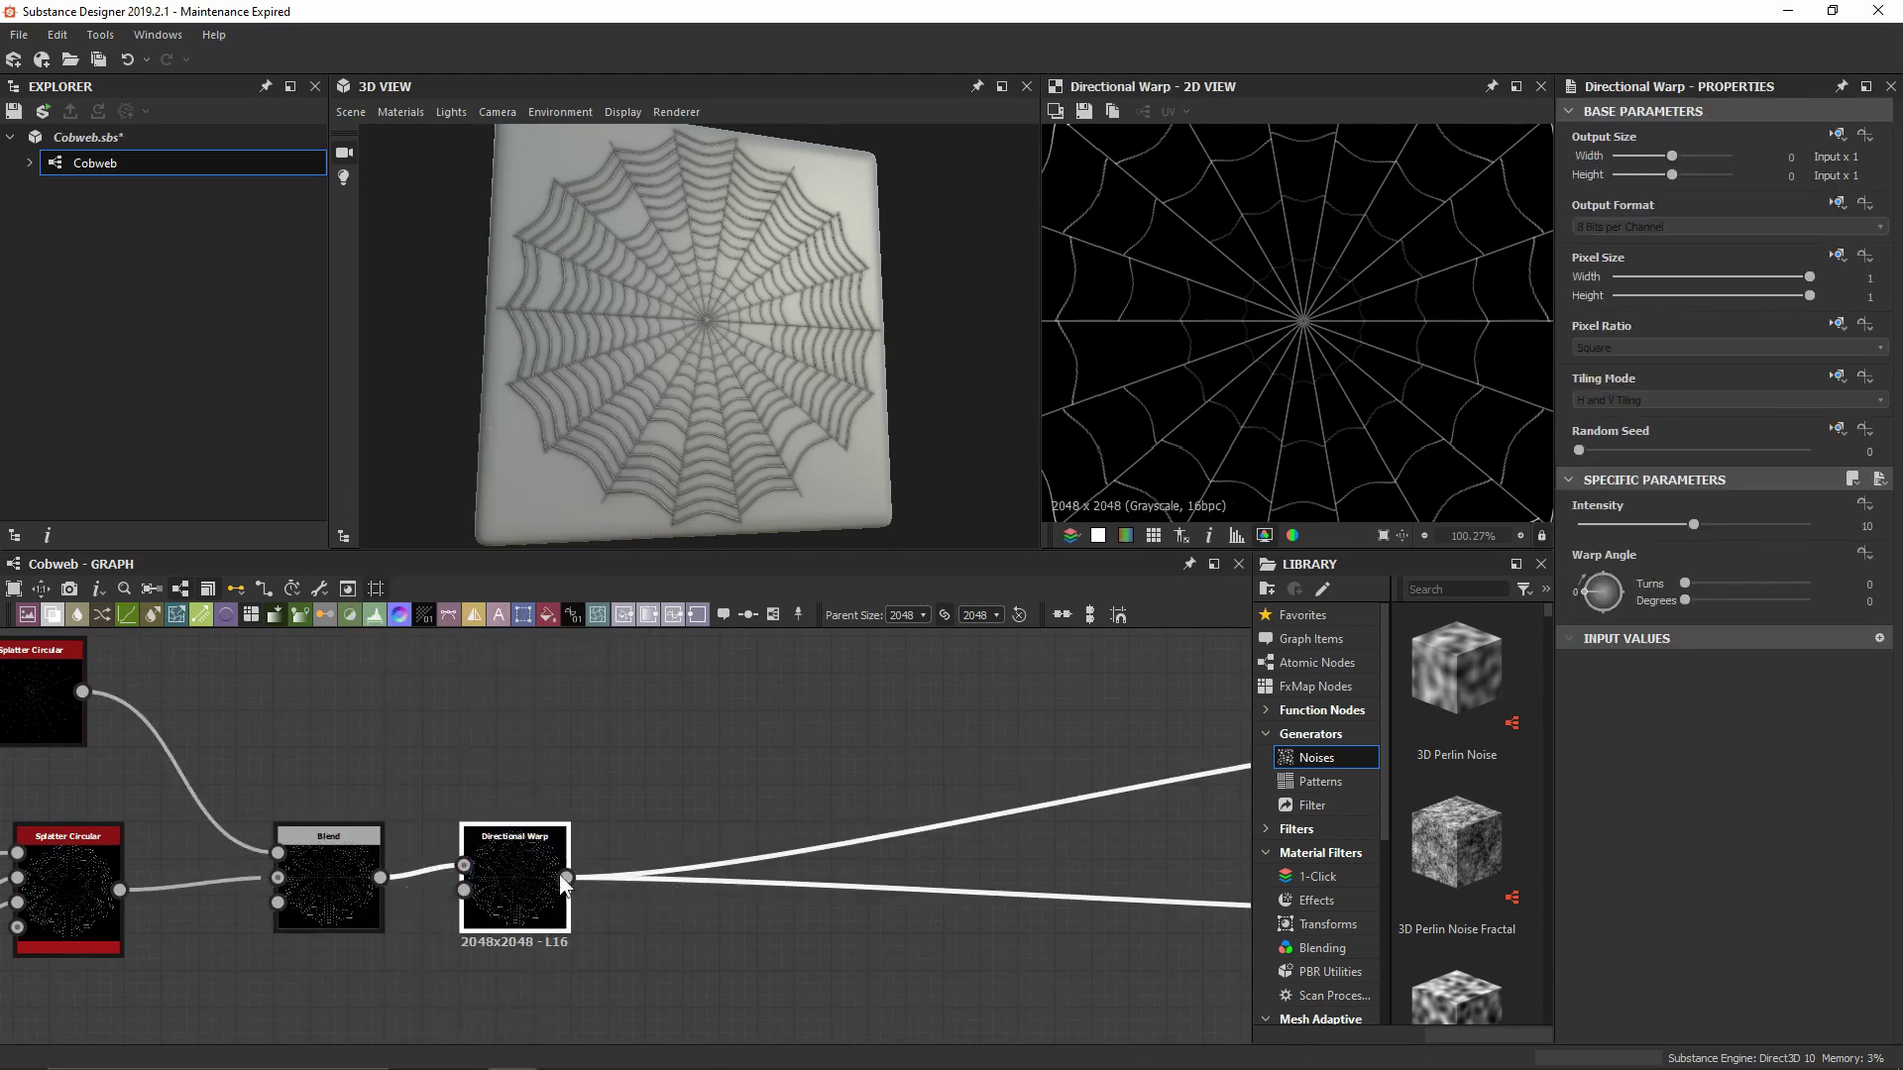
pyautogui.moveTo(555, 874); pyautogui.dragTo(746, 878)
pyautogui.moveTo(745, 878); pyautogui.dragTo(836, 835, button='middle')
# Connect a new Gaussian Noise to the Directional Warp's intensity input, place it below, and check the warped web on the 3D model
pyautogui.moveTo(836, 836); pyautogui.dragTo(723, 889)
pyautogui.write('gaussian')
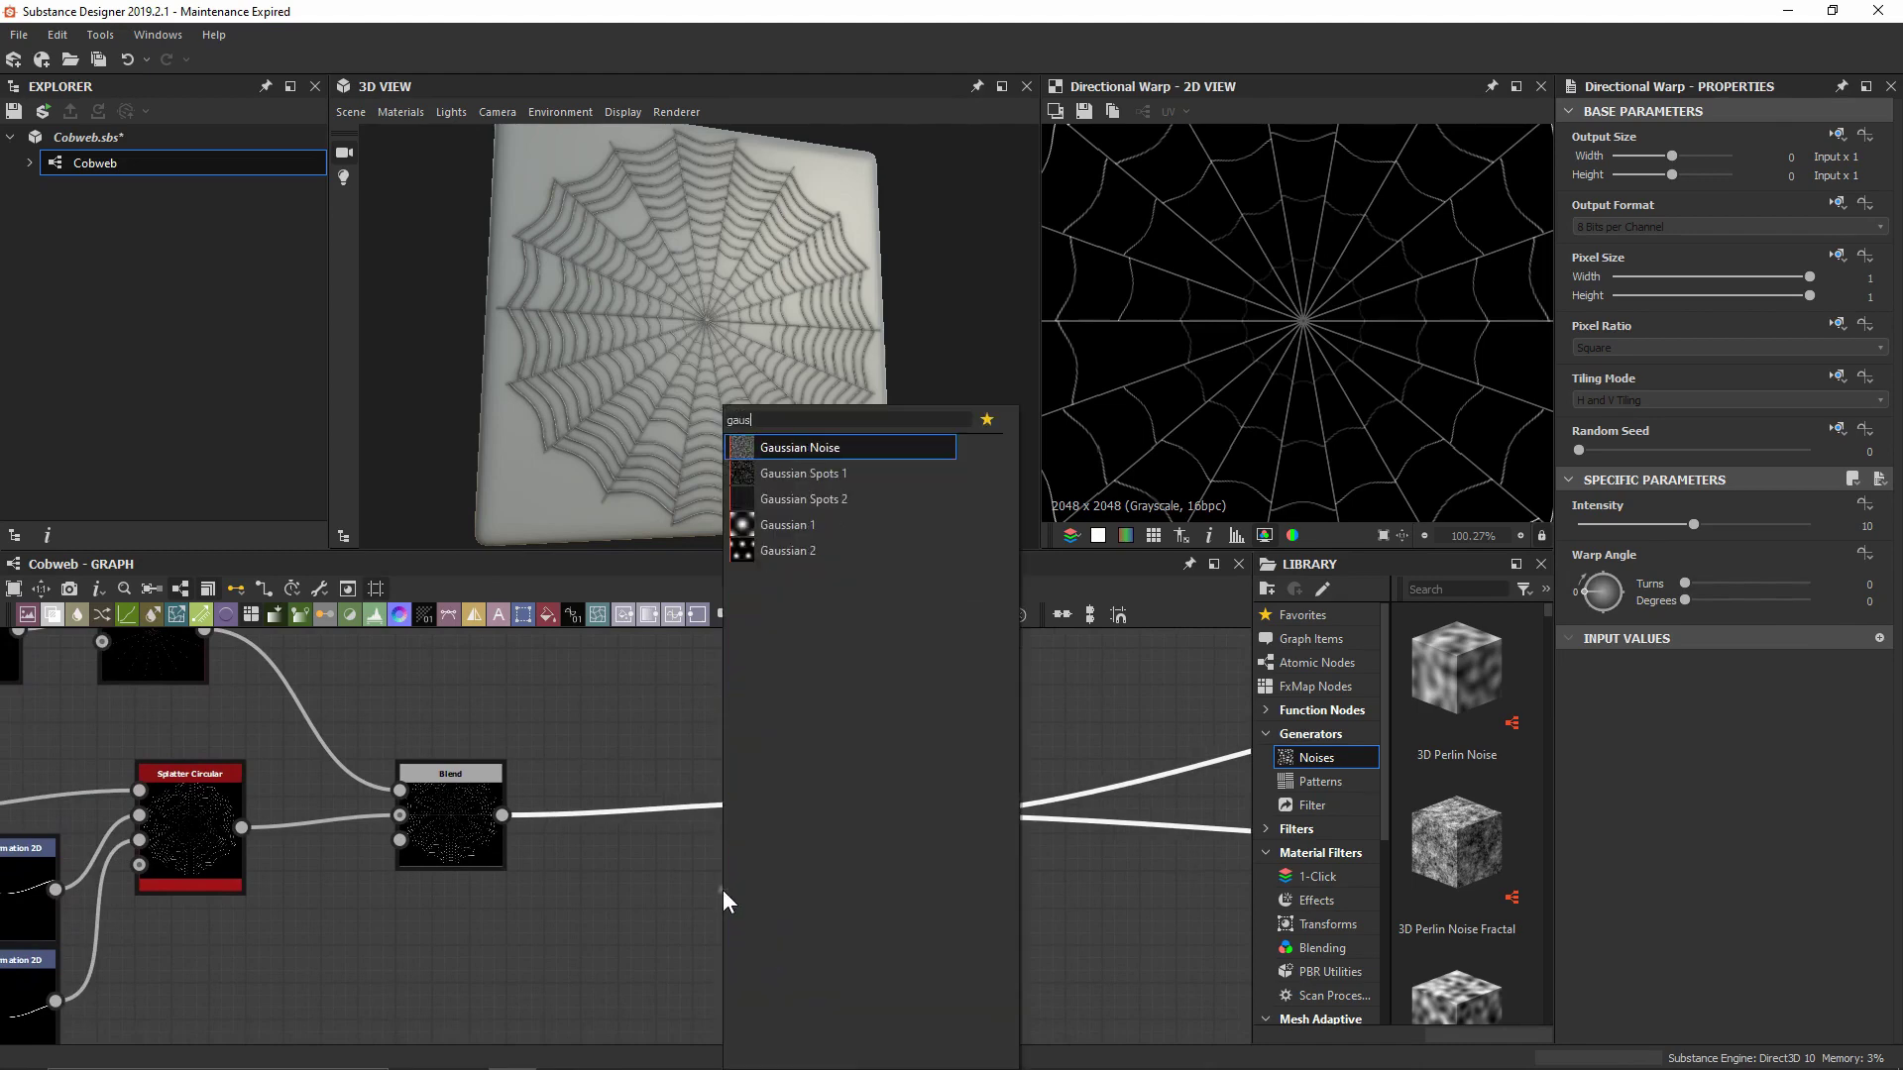
pyautogui.press('Return')
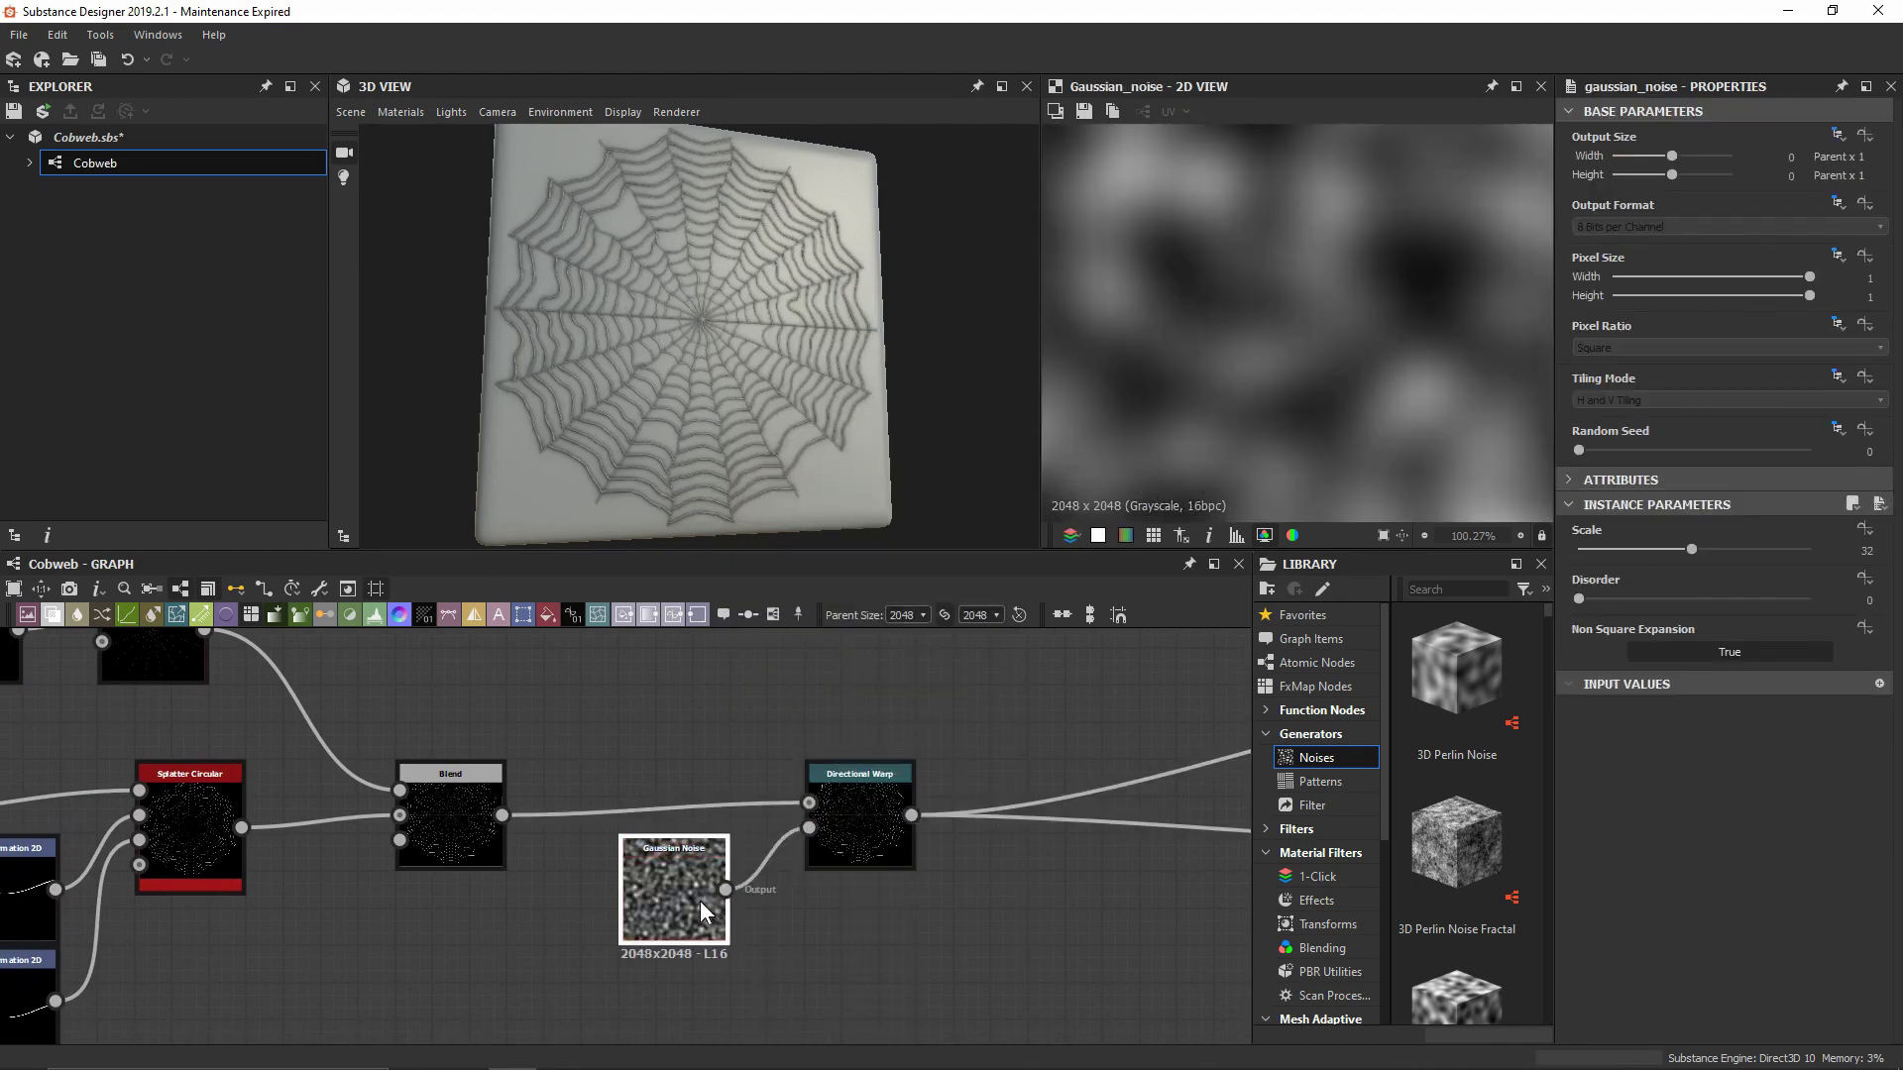
pyautogui.moveTo(699, 901); pyautogui.dragTo(709, 967)
pyautogui.scroll(3, 692, 367)
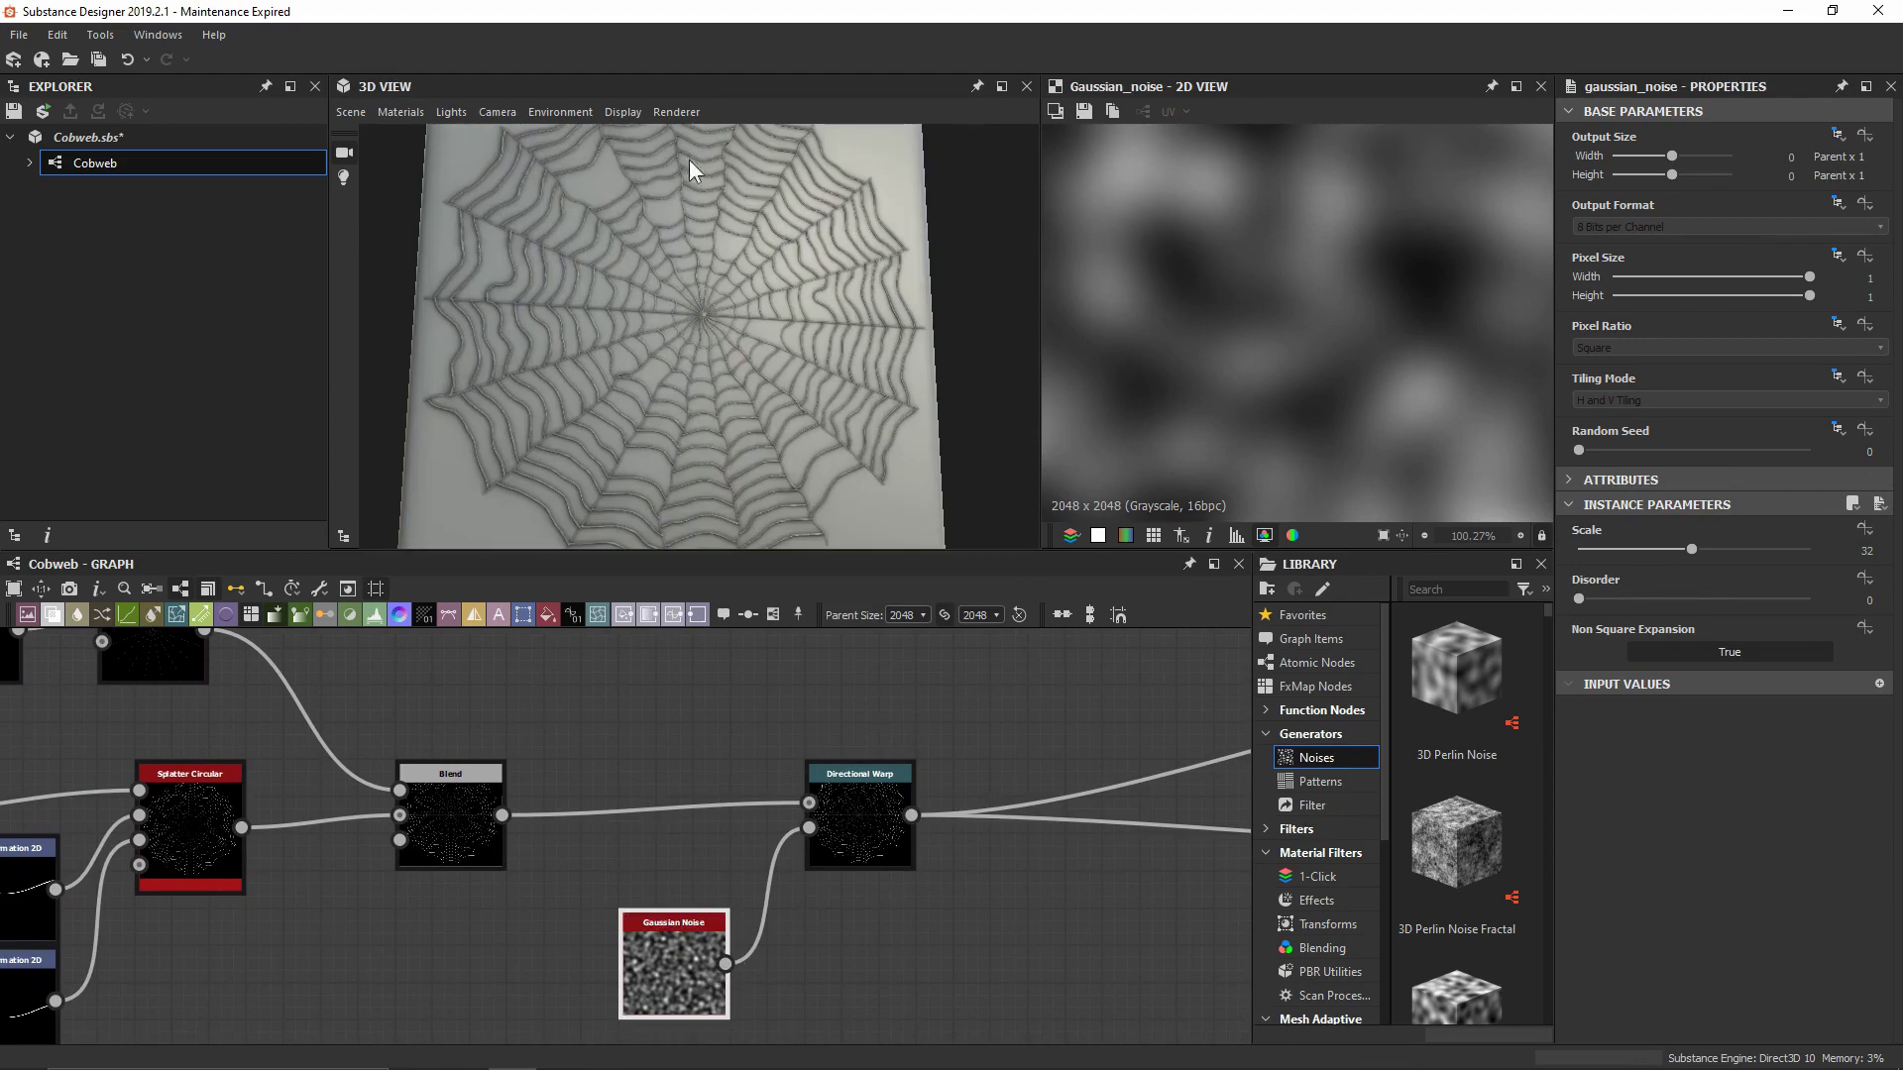
pyautogui.scroll(2, 716, 424)
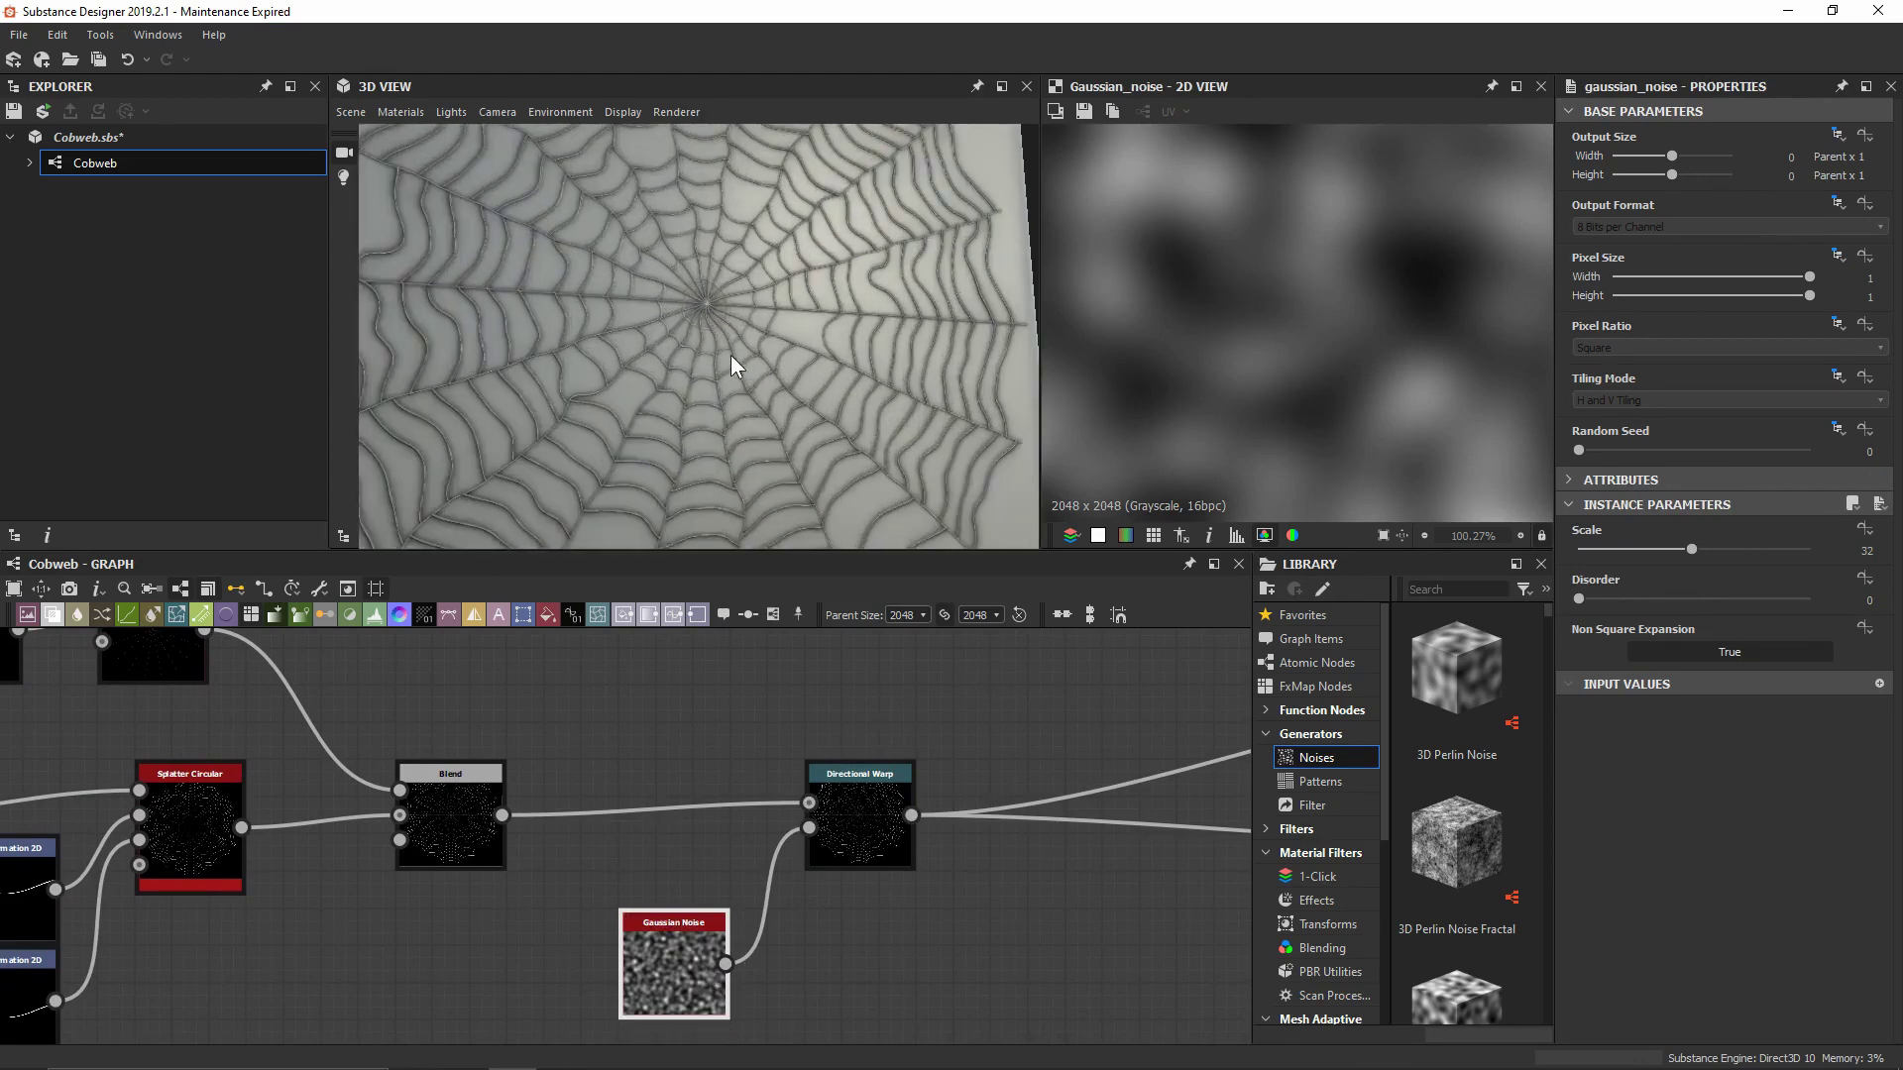
pyautogui.scroll(2, 730, 355)
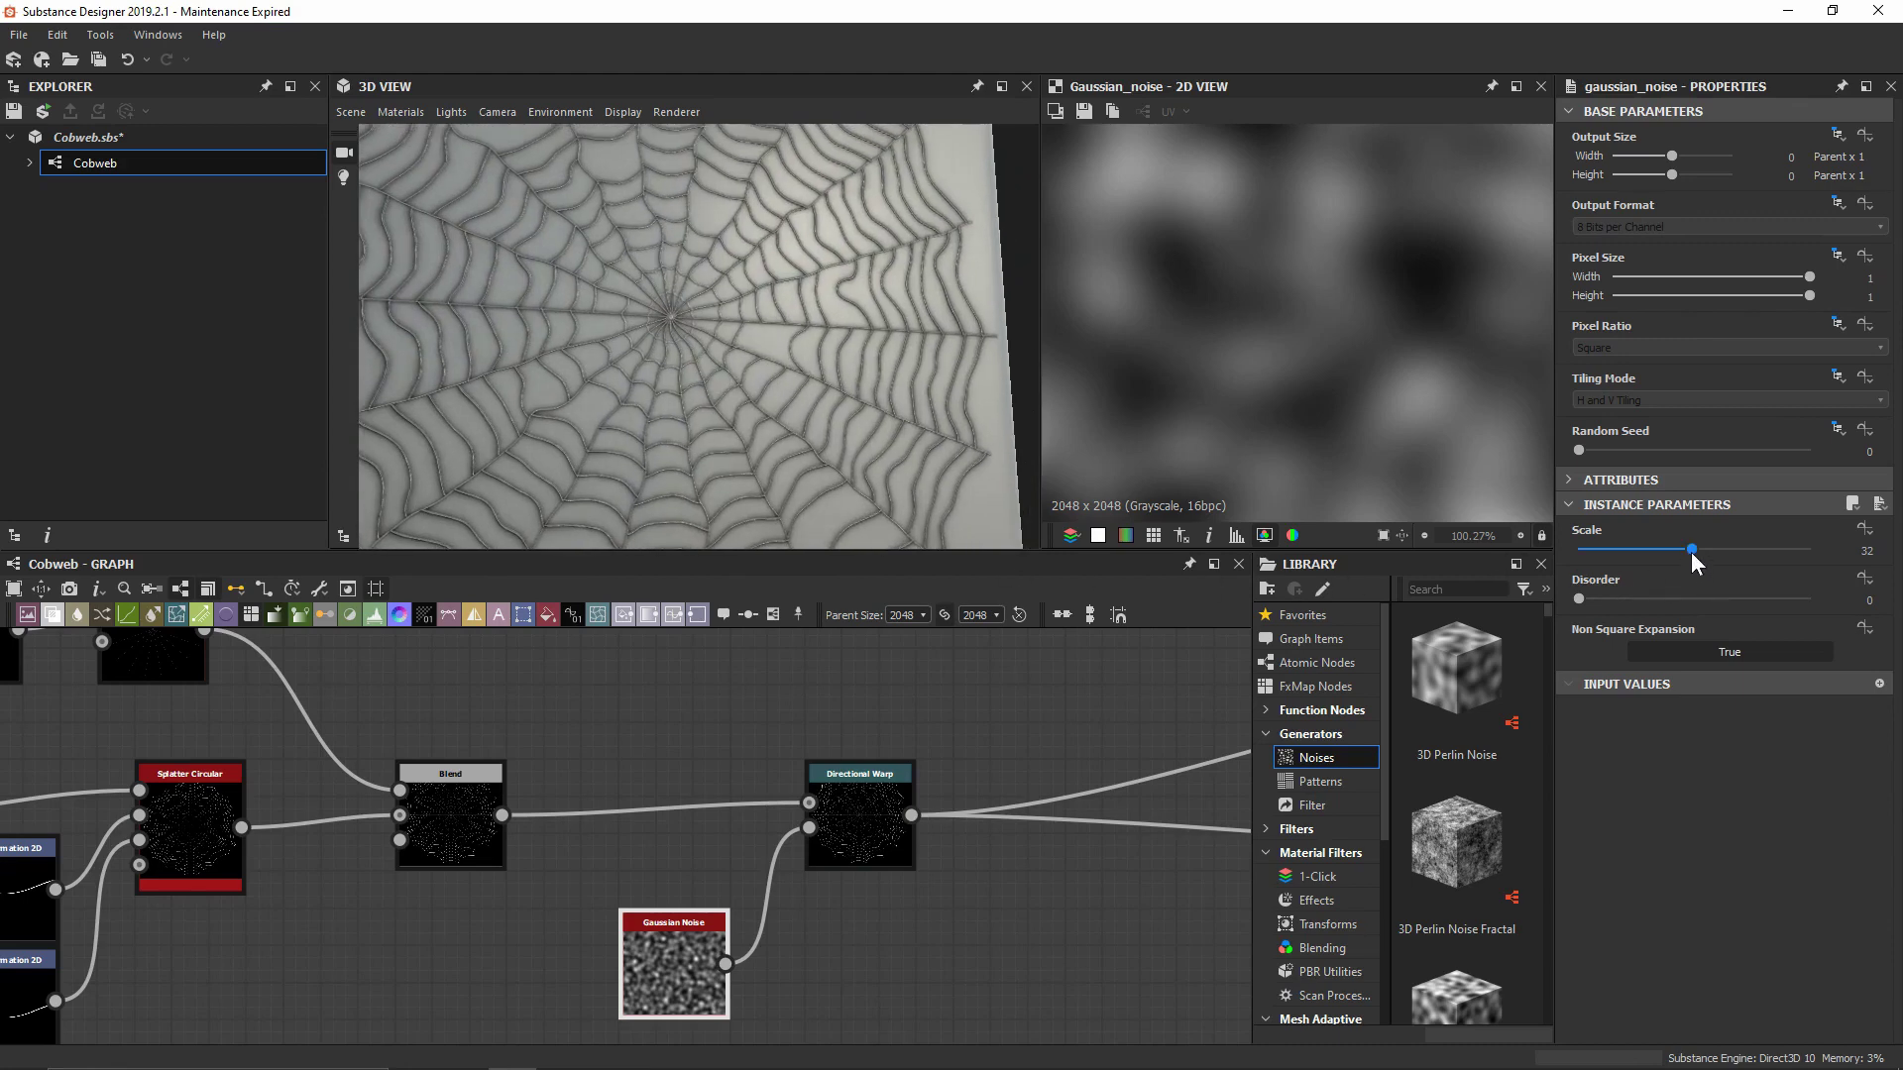
# Set the Gaussian Noise's Scale to 25 and its Disorder to about 0.77
pyautogui.scroll(-7, 1691, 552)
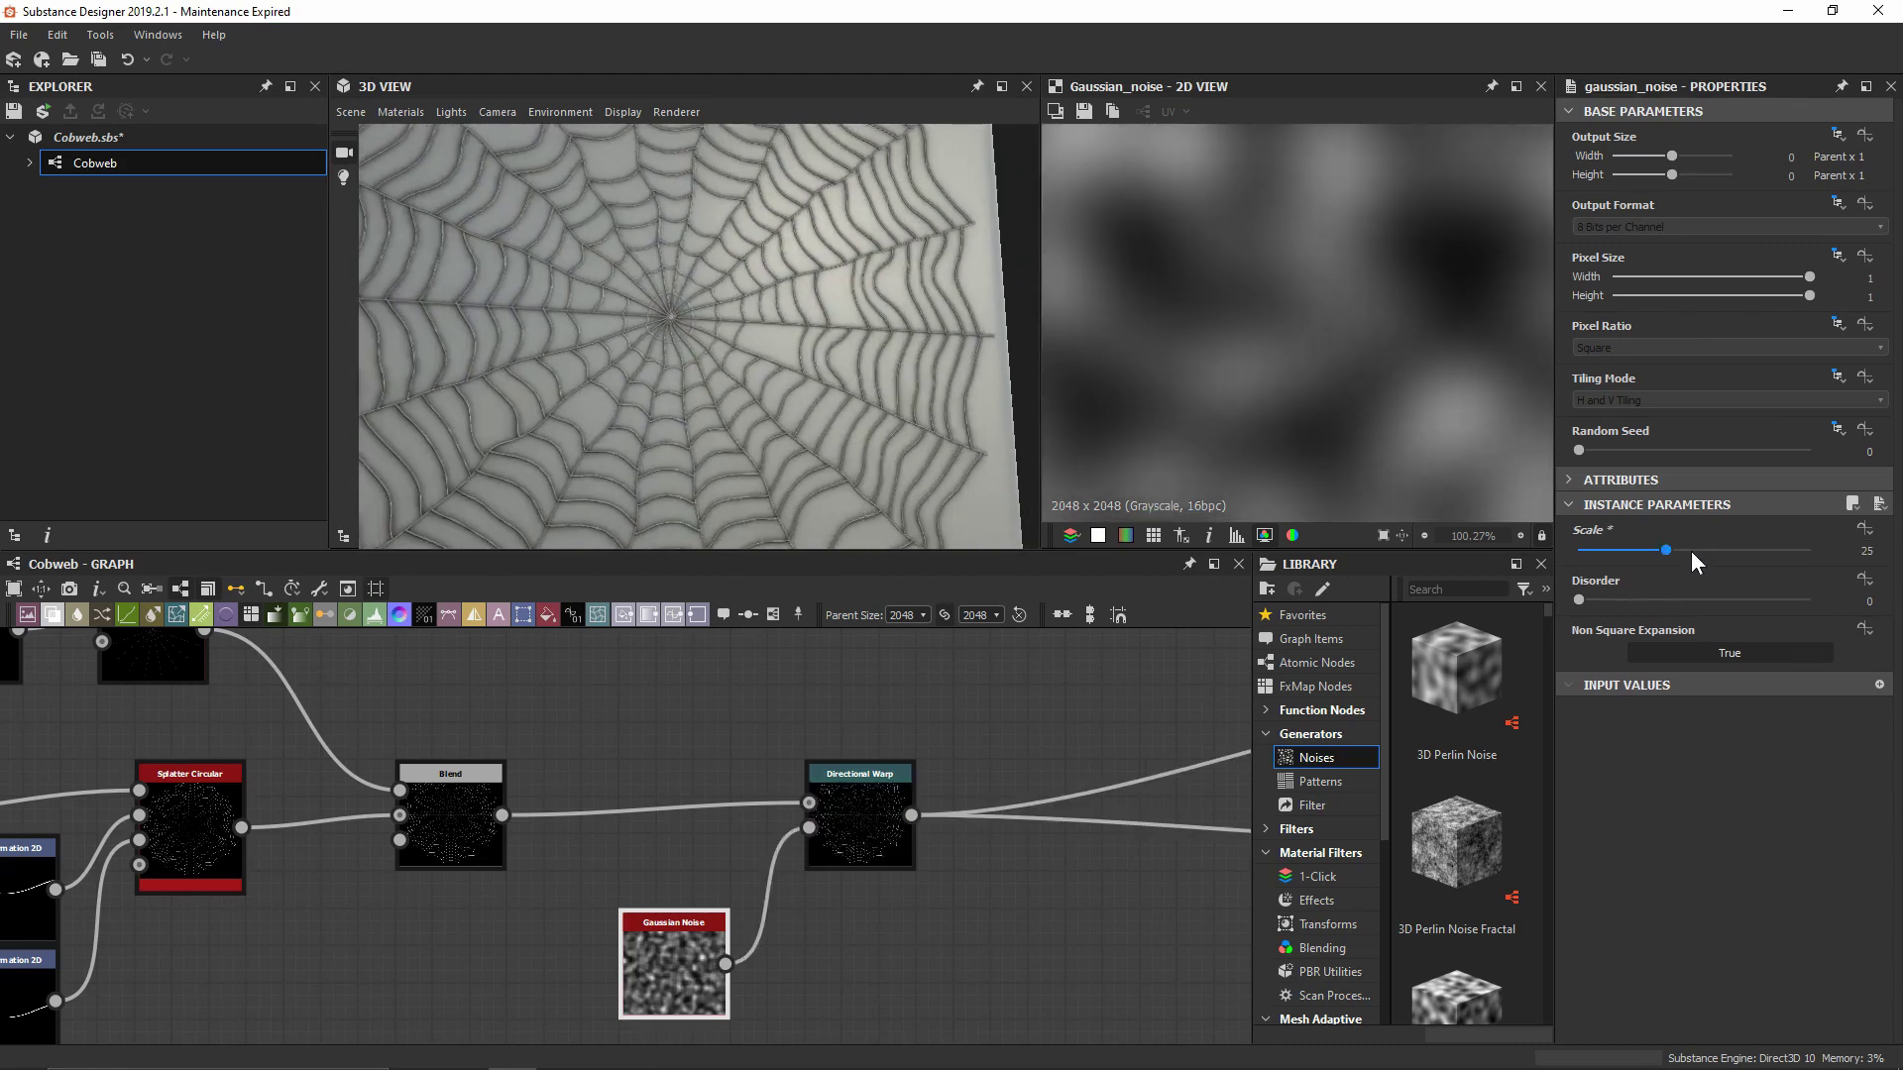
pyautogui.moveTo(875, 344); pyautogui.dragTo(885, 361)
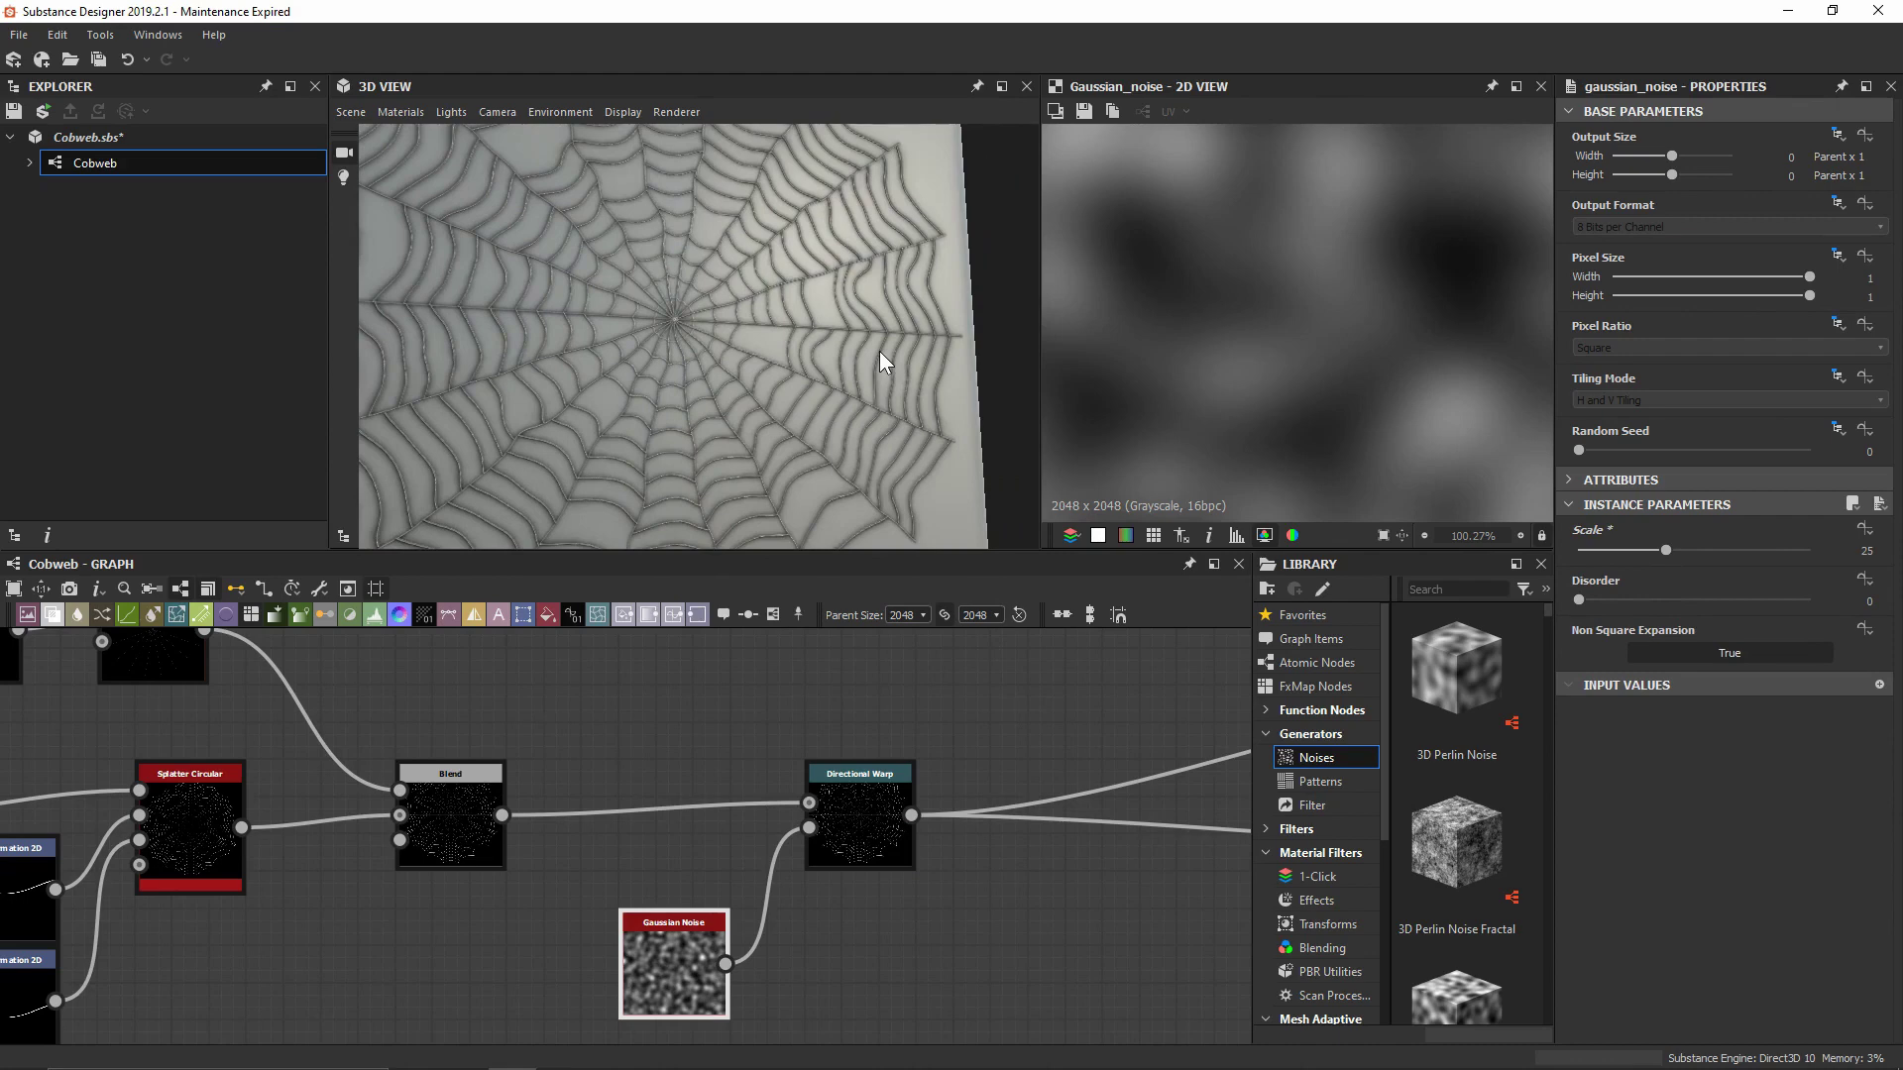
pyautogui.click(1755, 601)
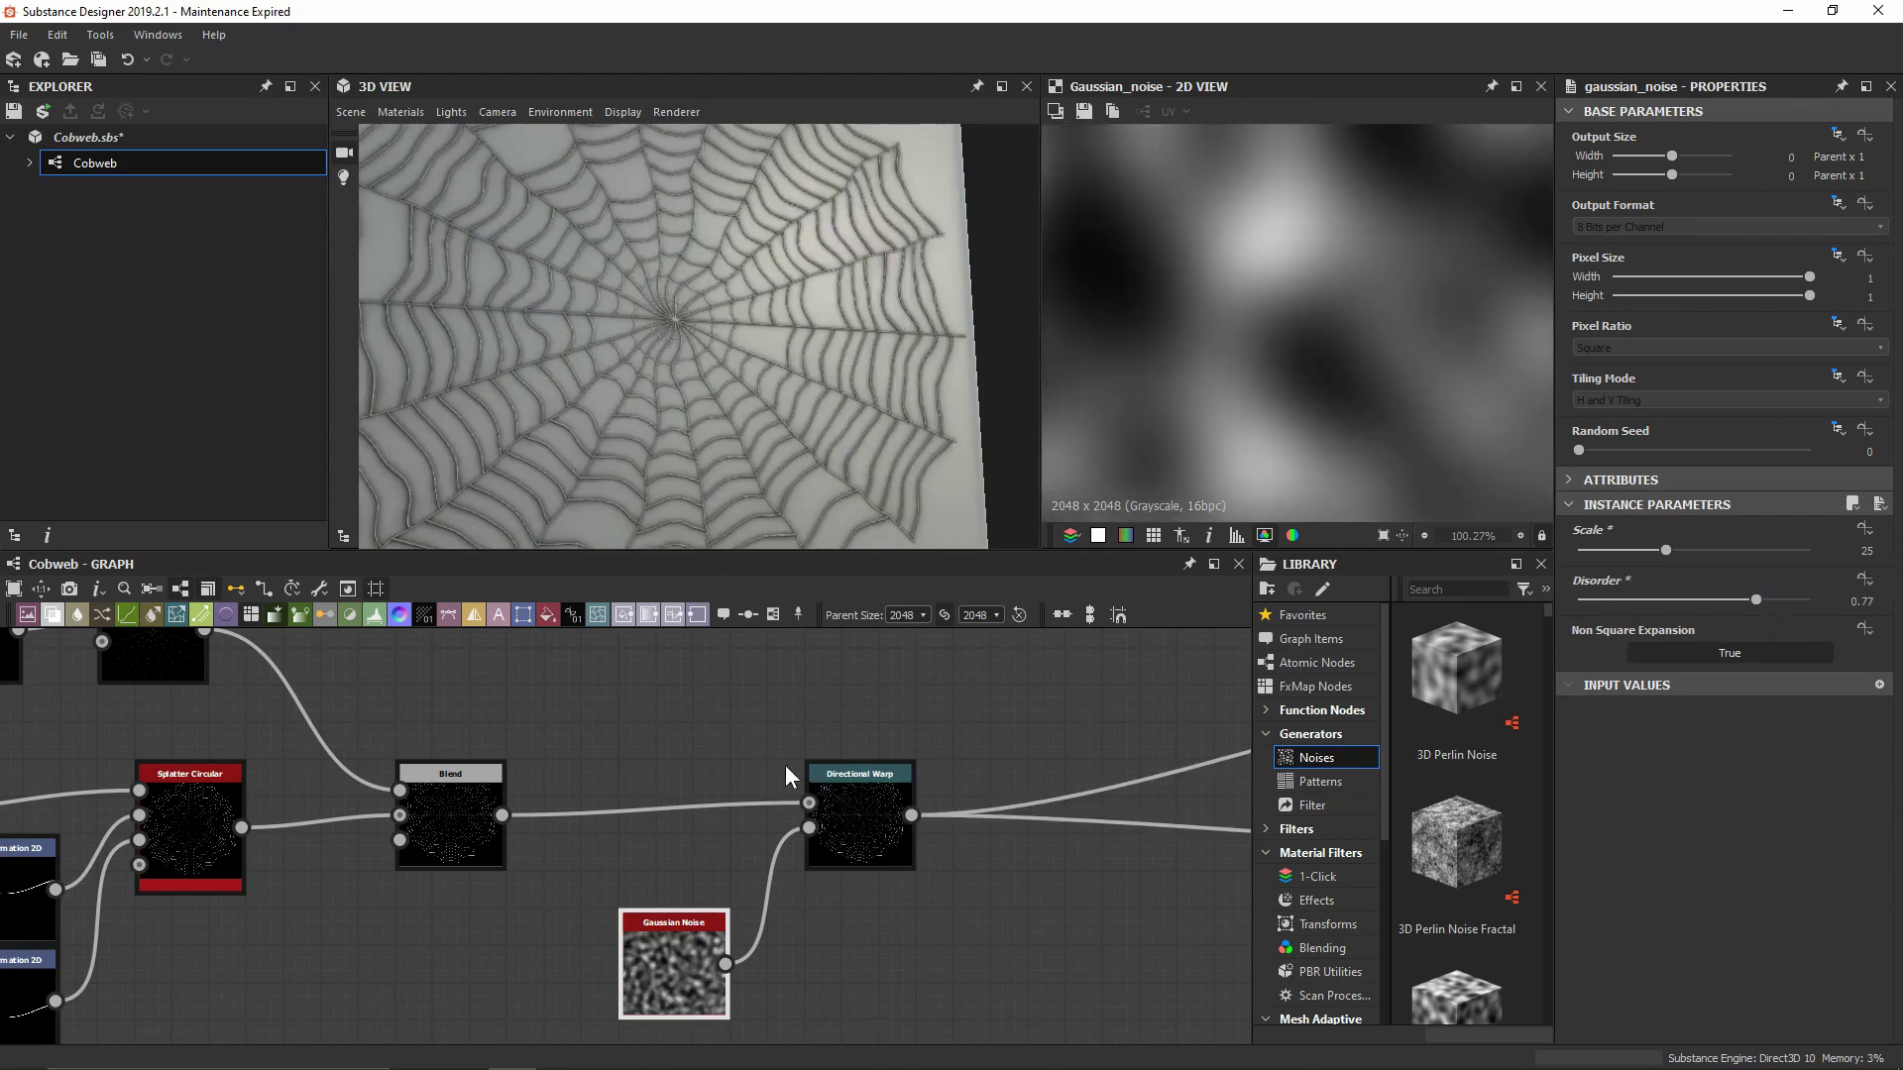
# Set the Directional Warp's Intensity to 3 and its Warp Angle to 90 degrees
pyautogui.click(870, 816)
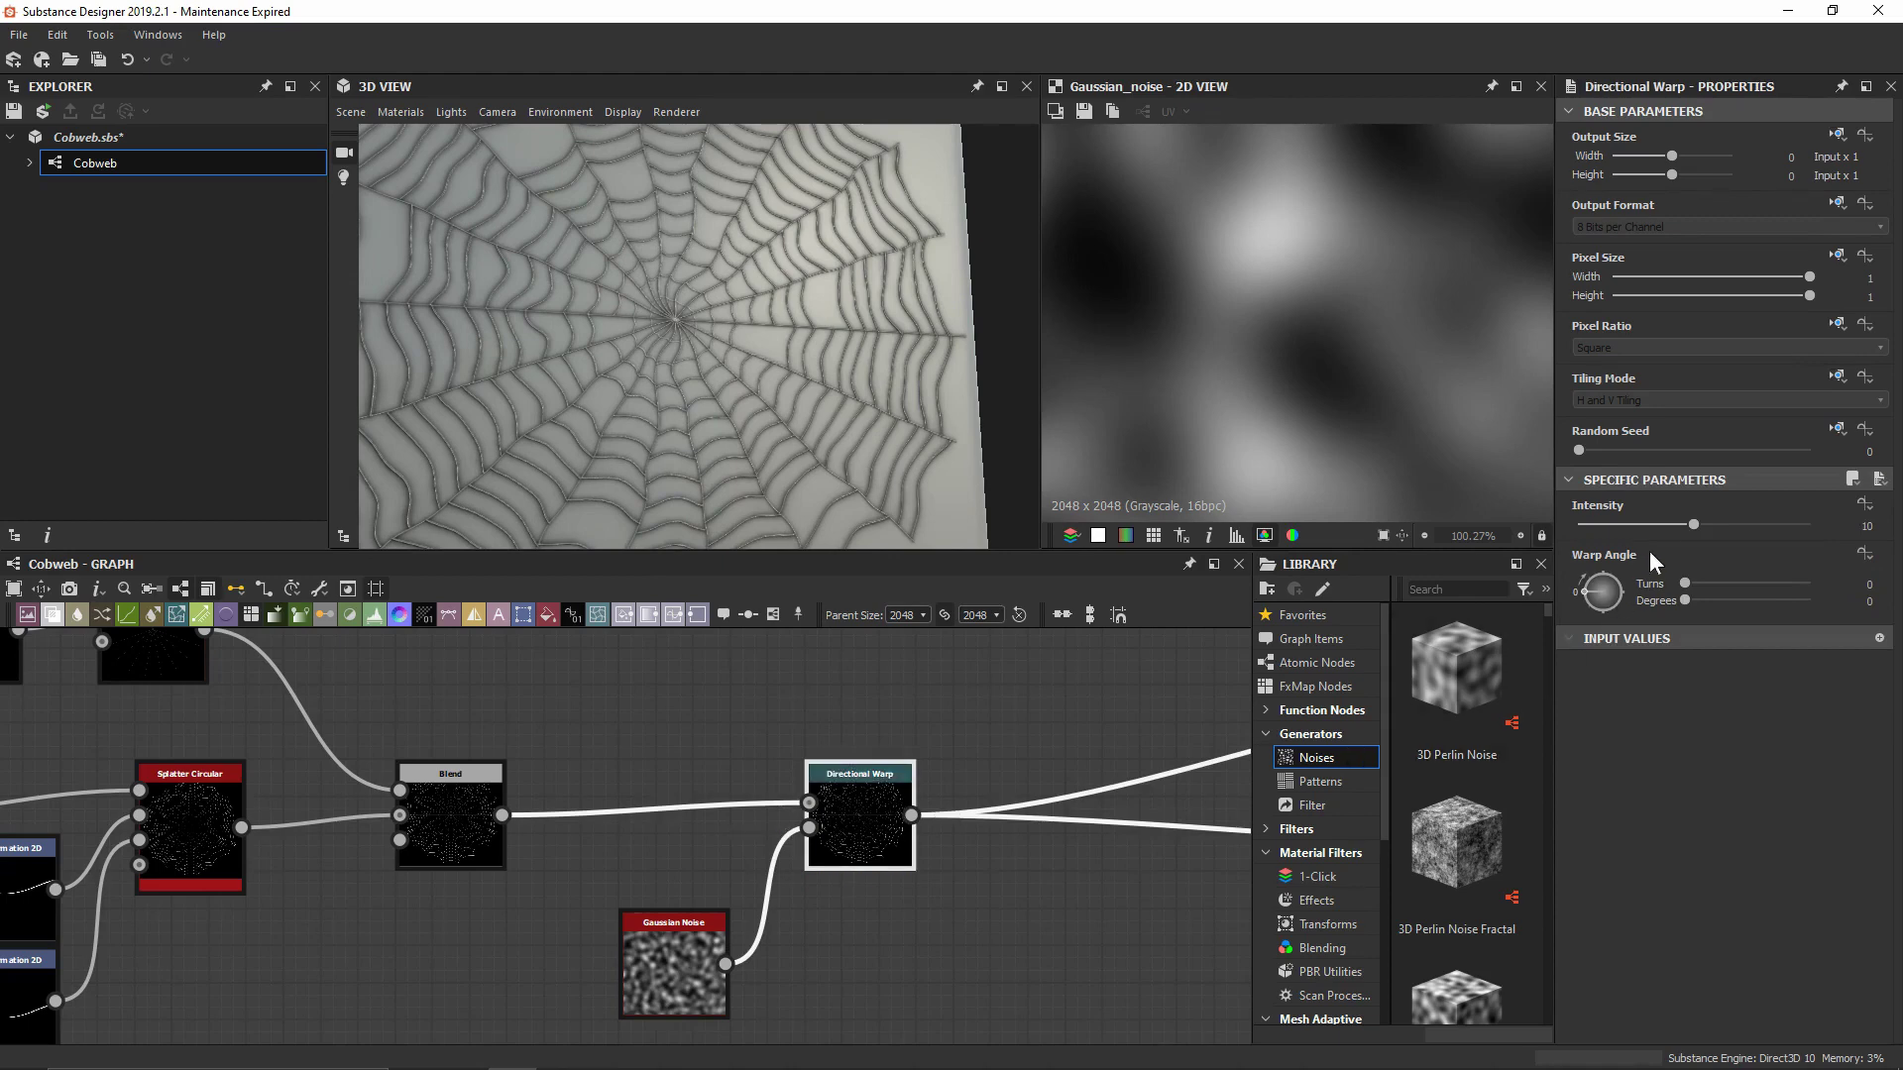
pyautogui.scroll(-7, 1673, 526)
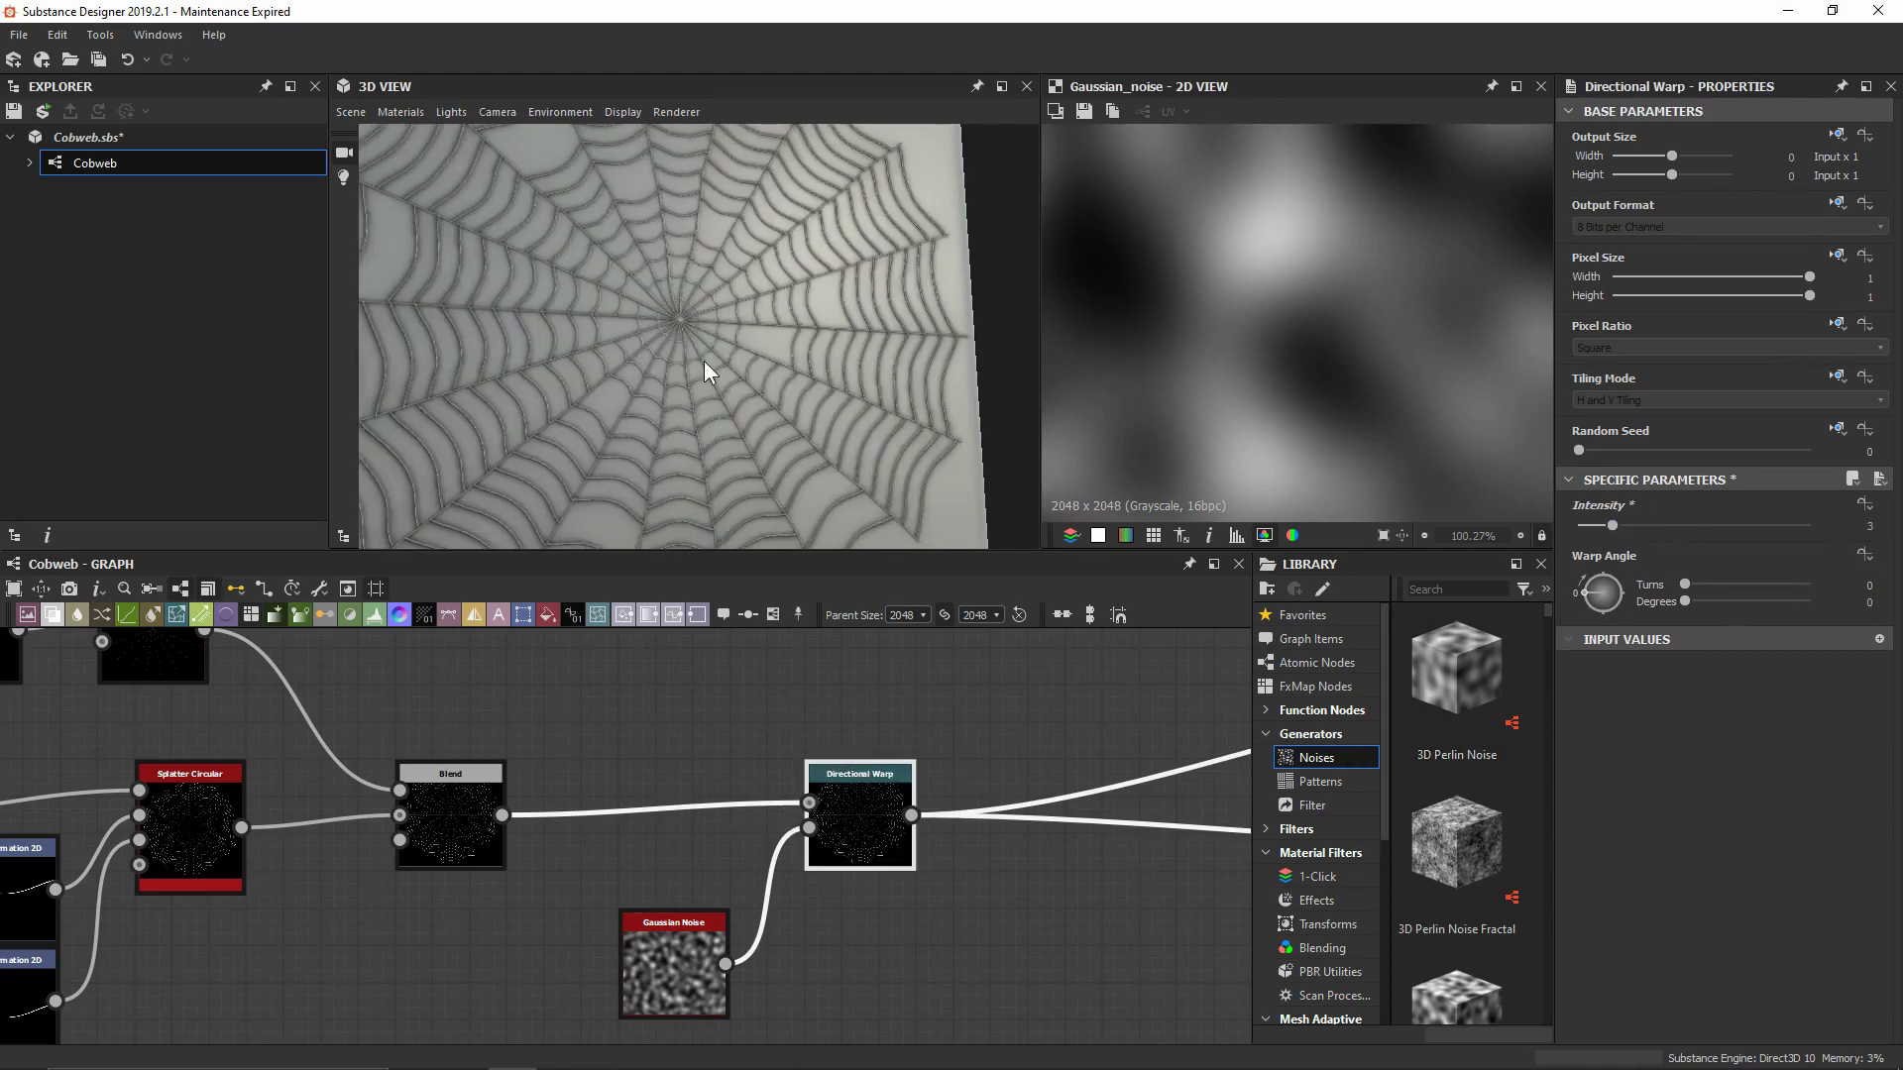
pyautogui.moveTo(703, 361); pyautogui.dragTo(729, 329)
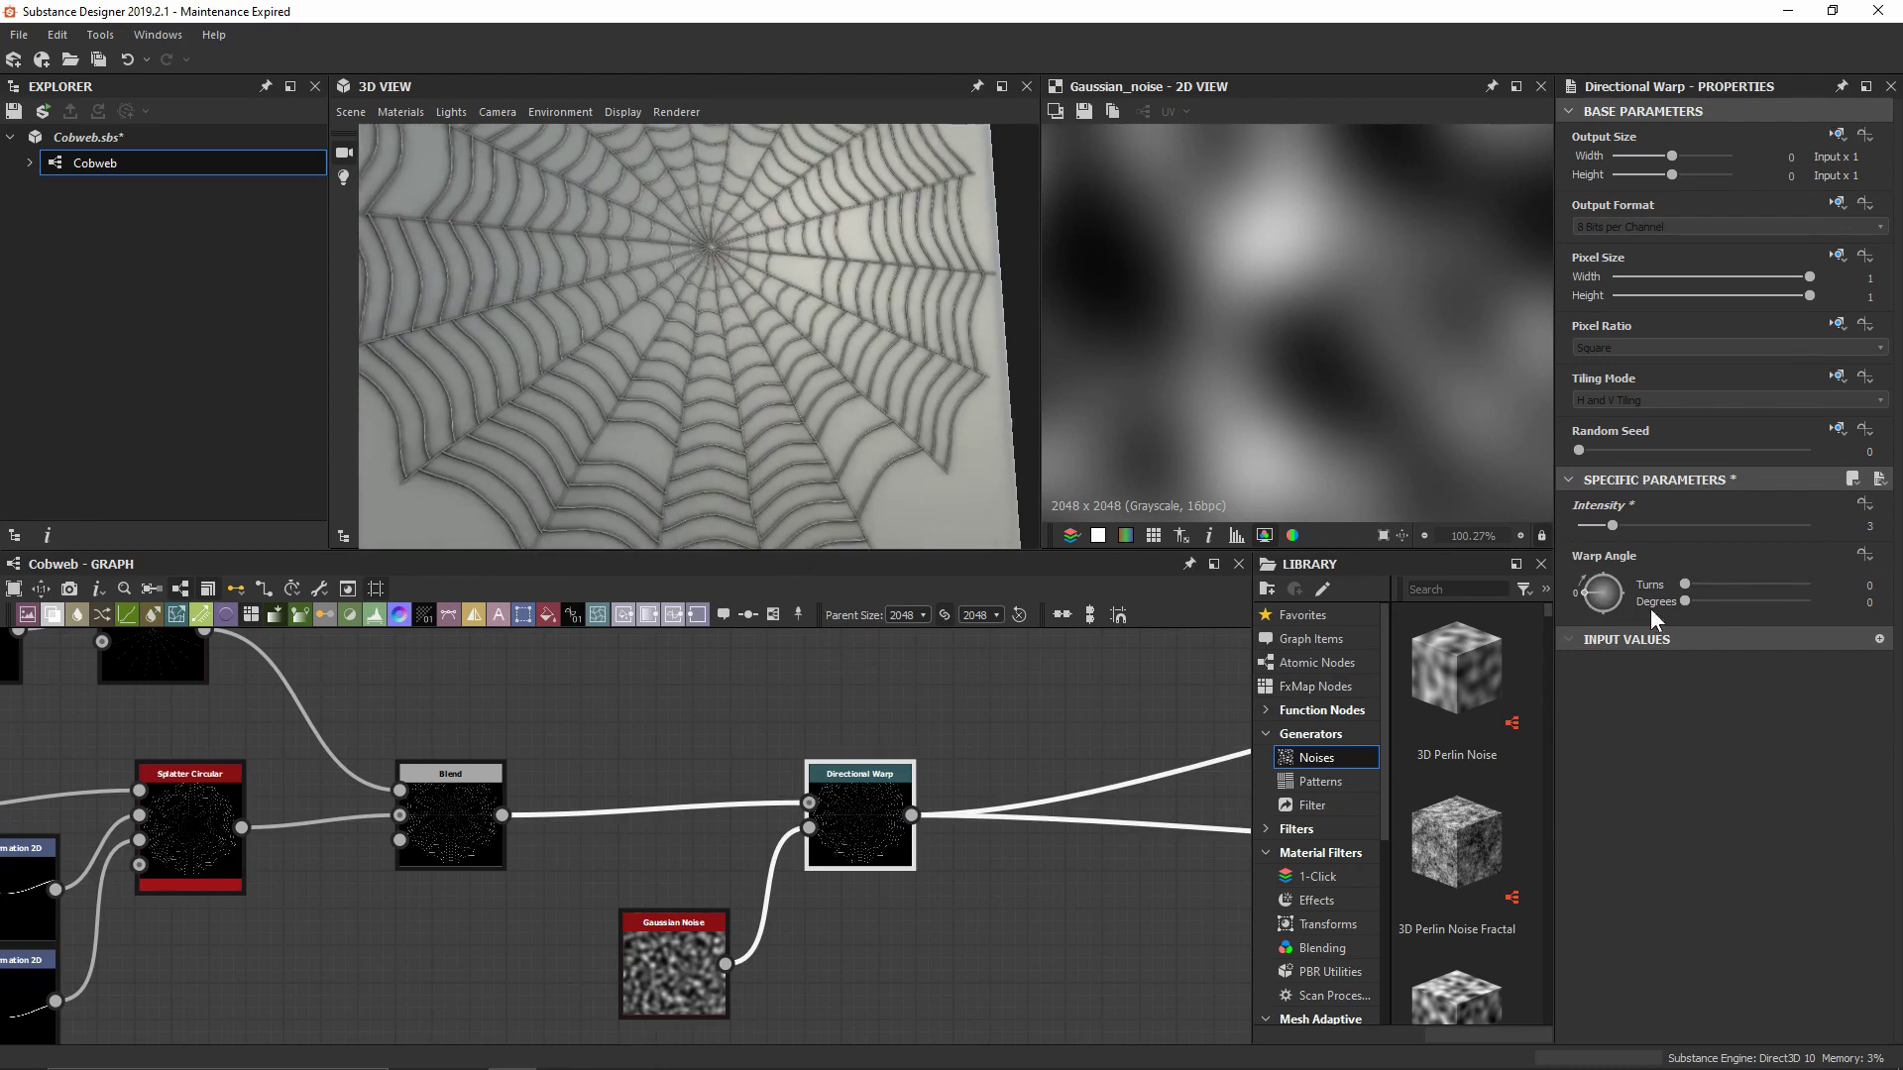
pyautogui.write('90')
pyautogui.press('Return')
# Compare the Directional Warp and Blend outputs in the 2D view, and inspect the warped strands on the 3D model
pyautogui.doubleClick(862, 837)
pyautogui.scroll(-1, 1221, 377)
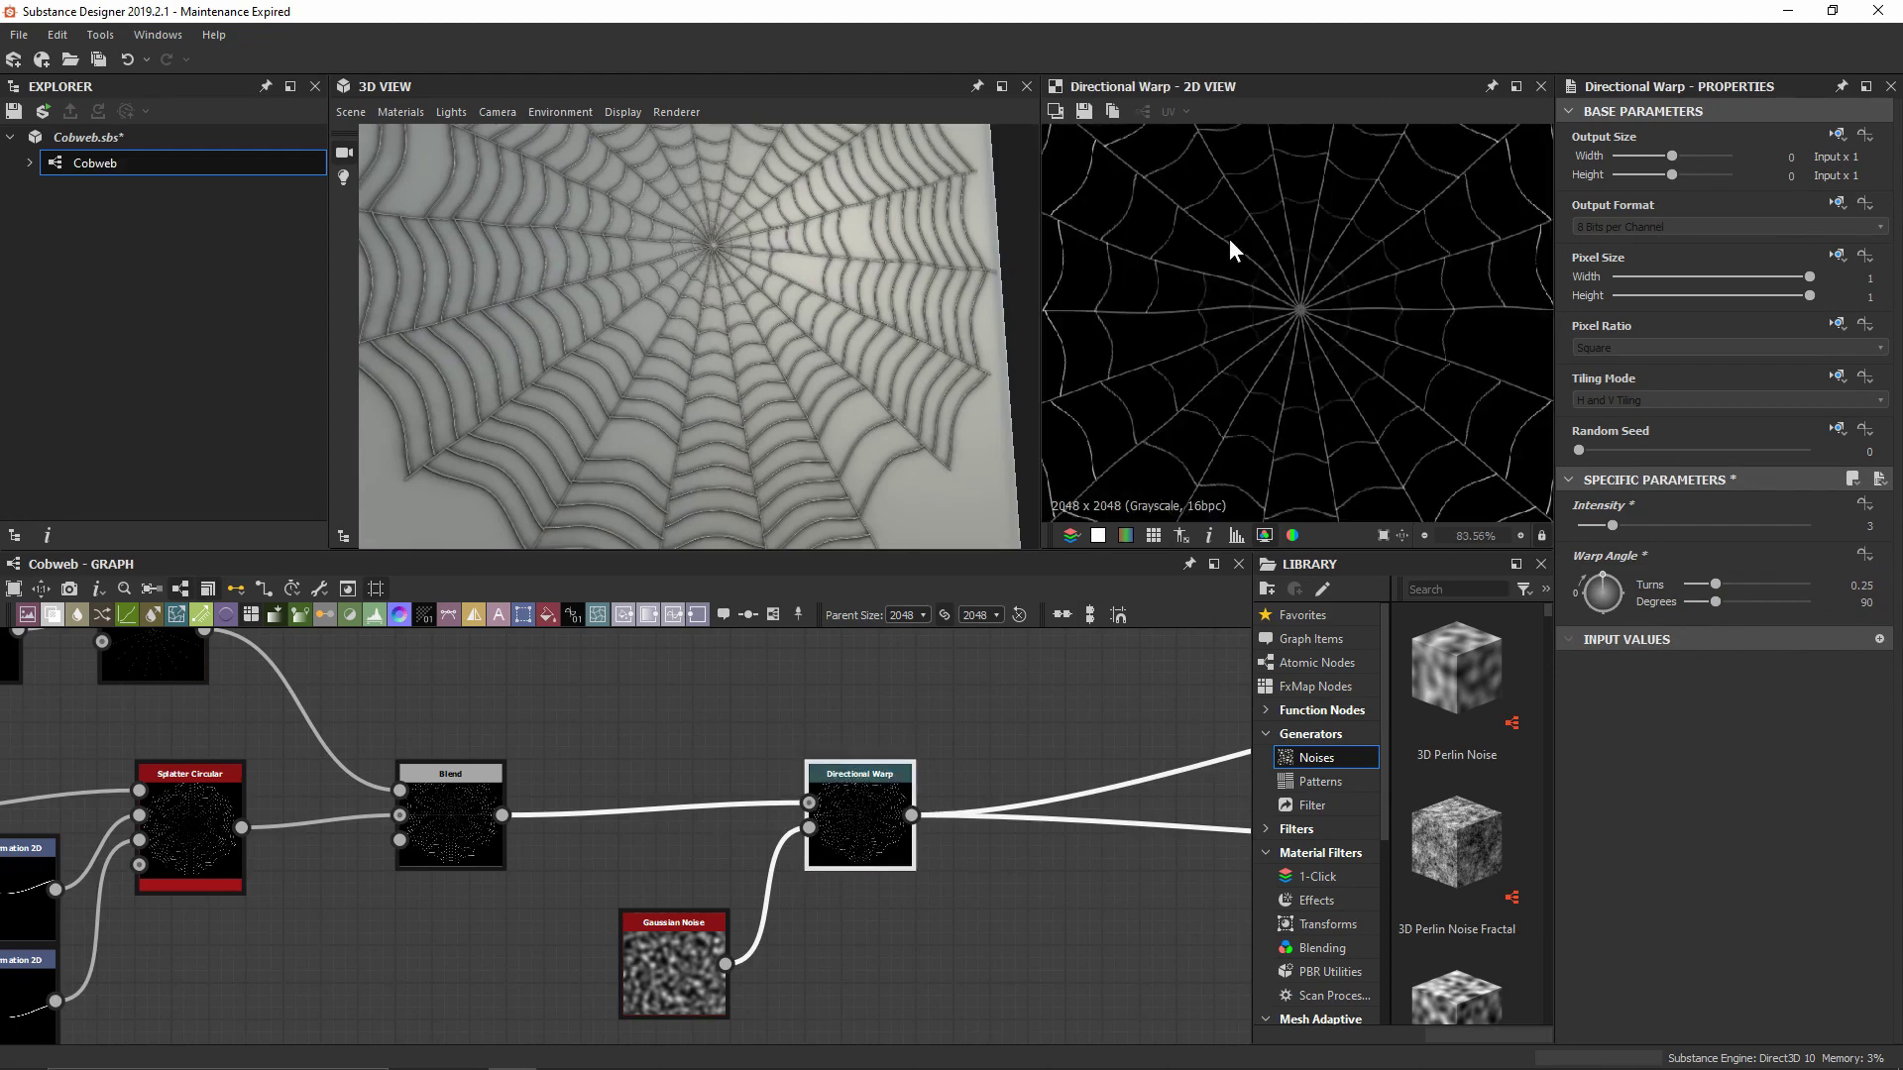
pyautogui.doubleClick(448, 828)
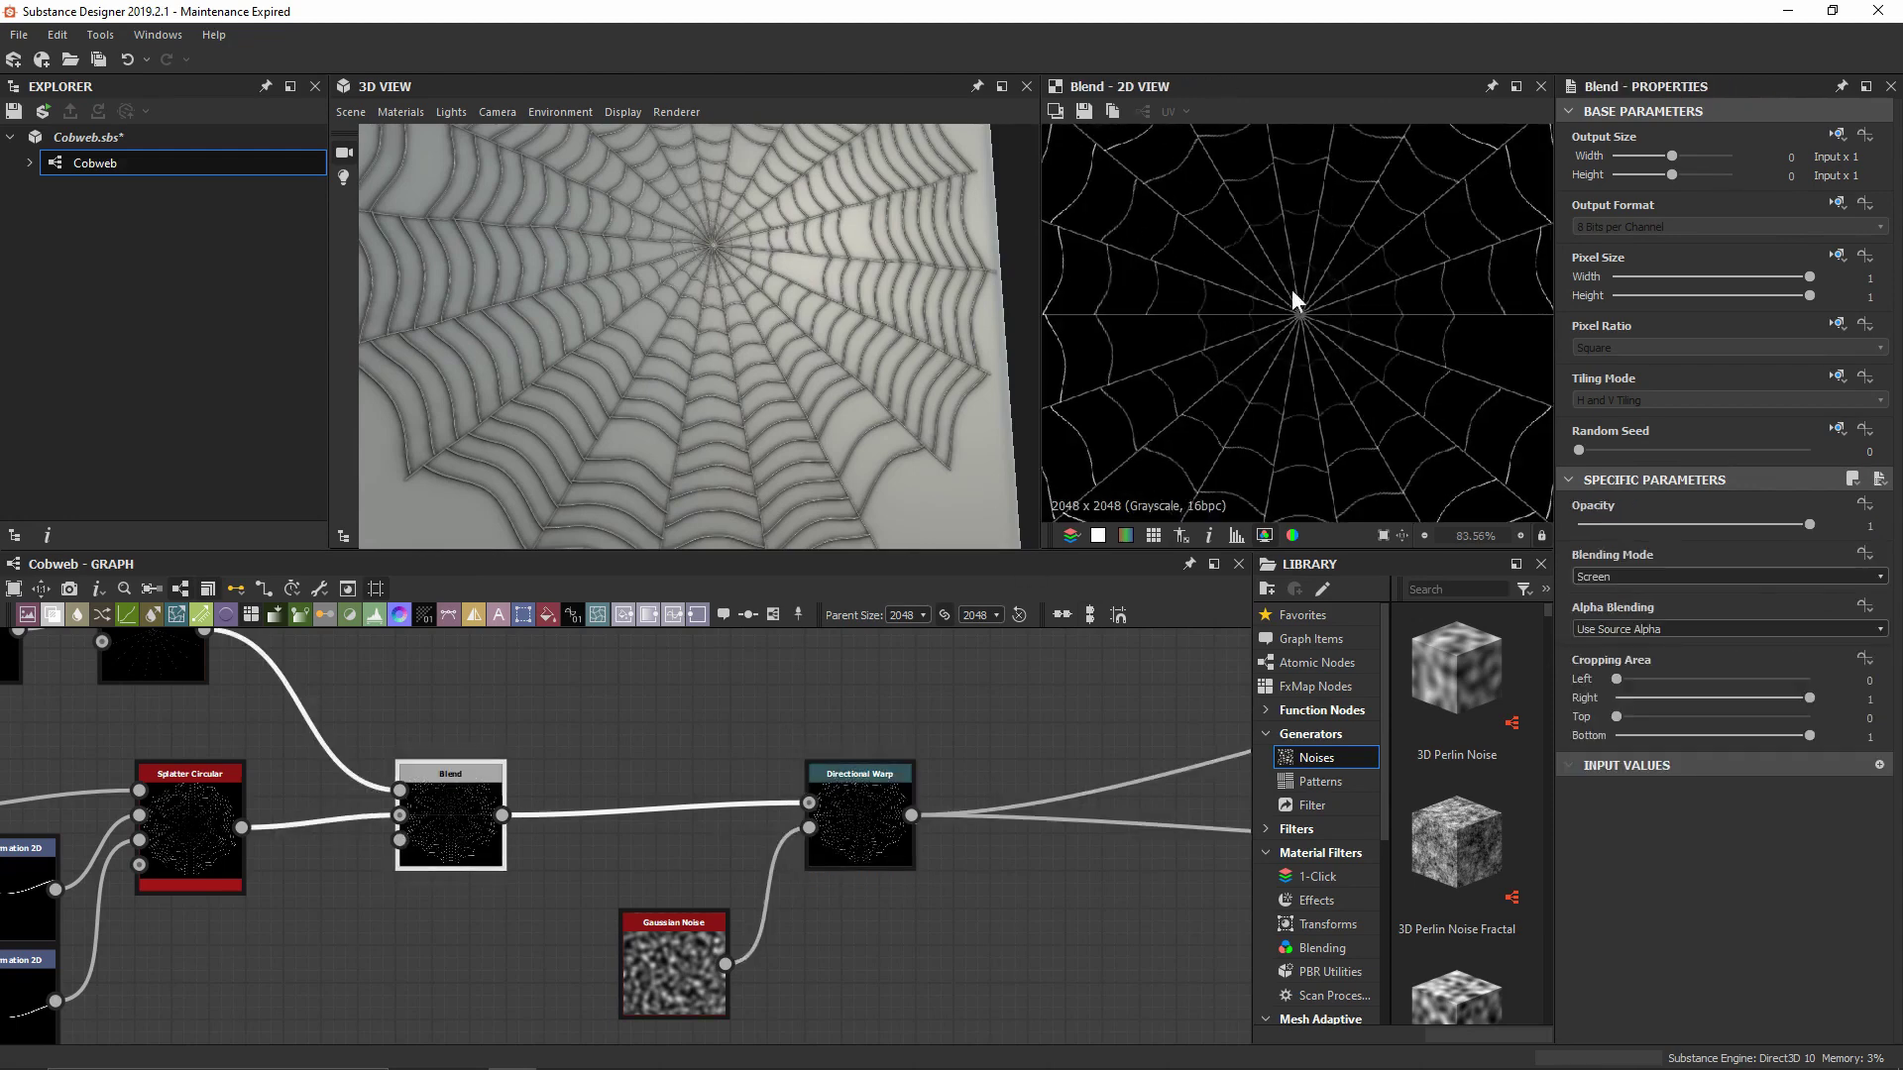
pyautogui.doubleClick(856, 810)
pyautogui.scroll(1, 645, 388)
pyautogui.moveTo(645, 389); pyautogui.dragTo(715, 305)
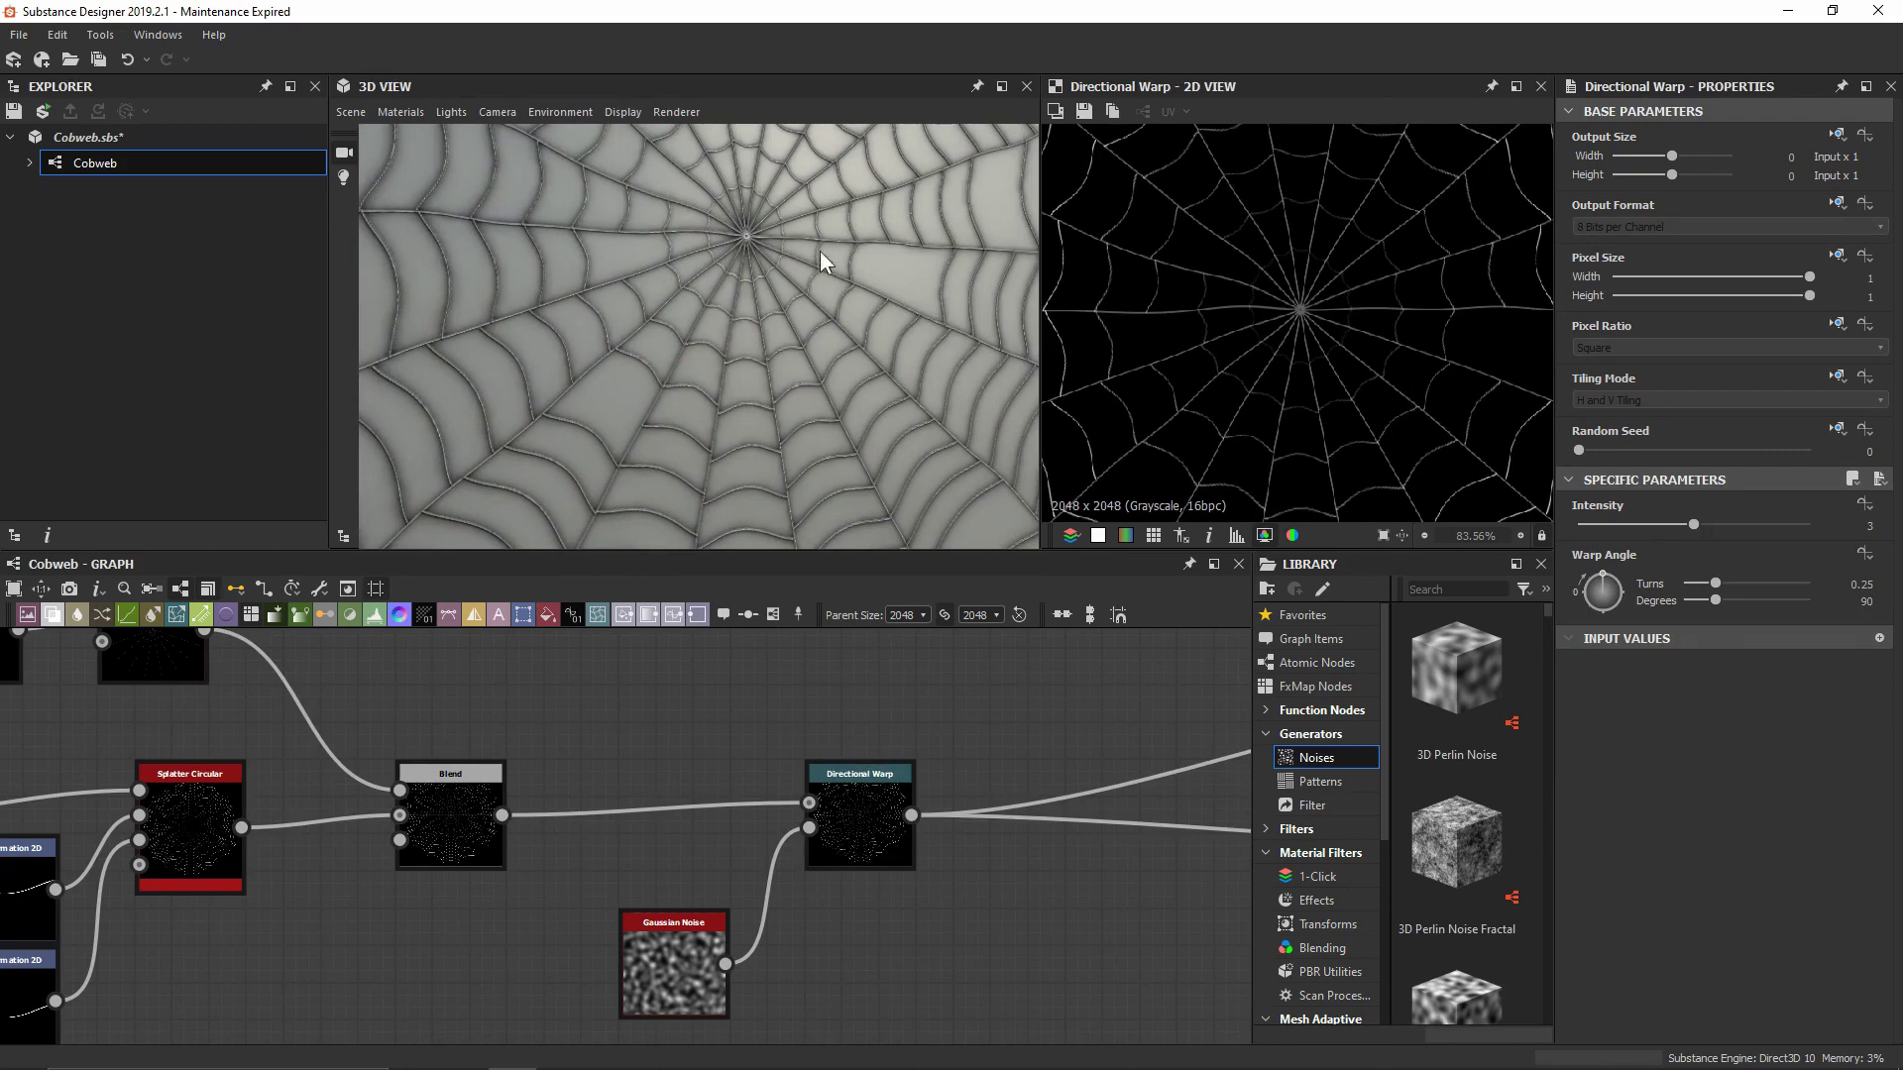
# Insert a Multi Dir. Warp Grayscale node after the Directional Warp and shift it slightly away
pyautogui.moveTo(979, 769); pyautogui.dragTo(569, 775, button='middle')
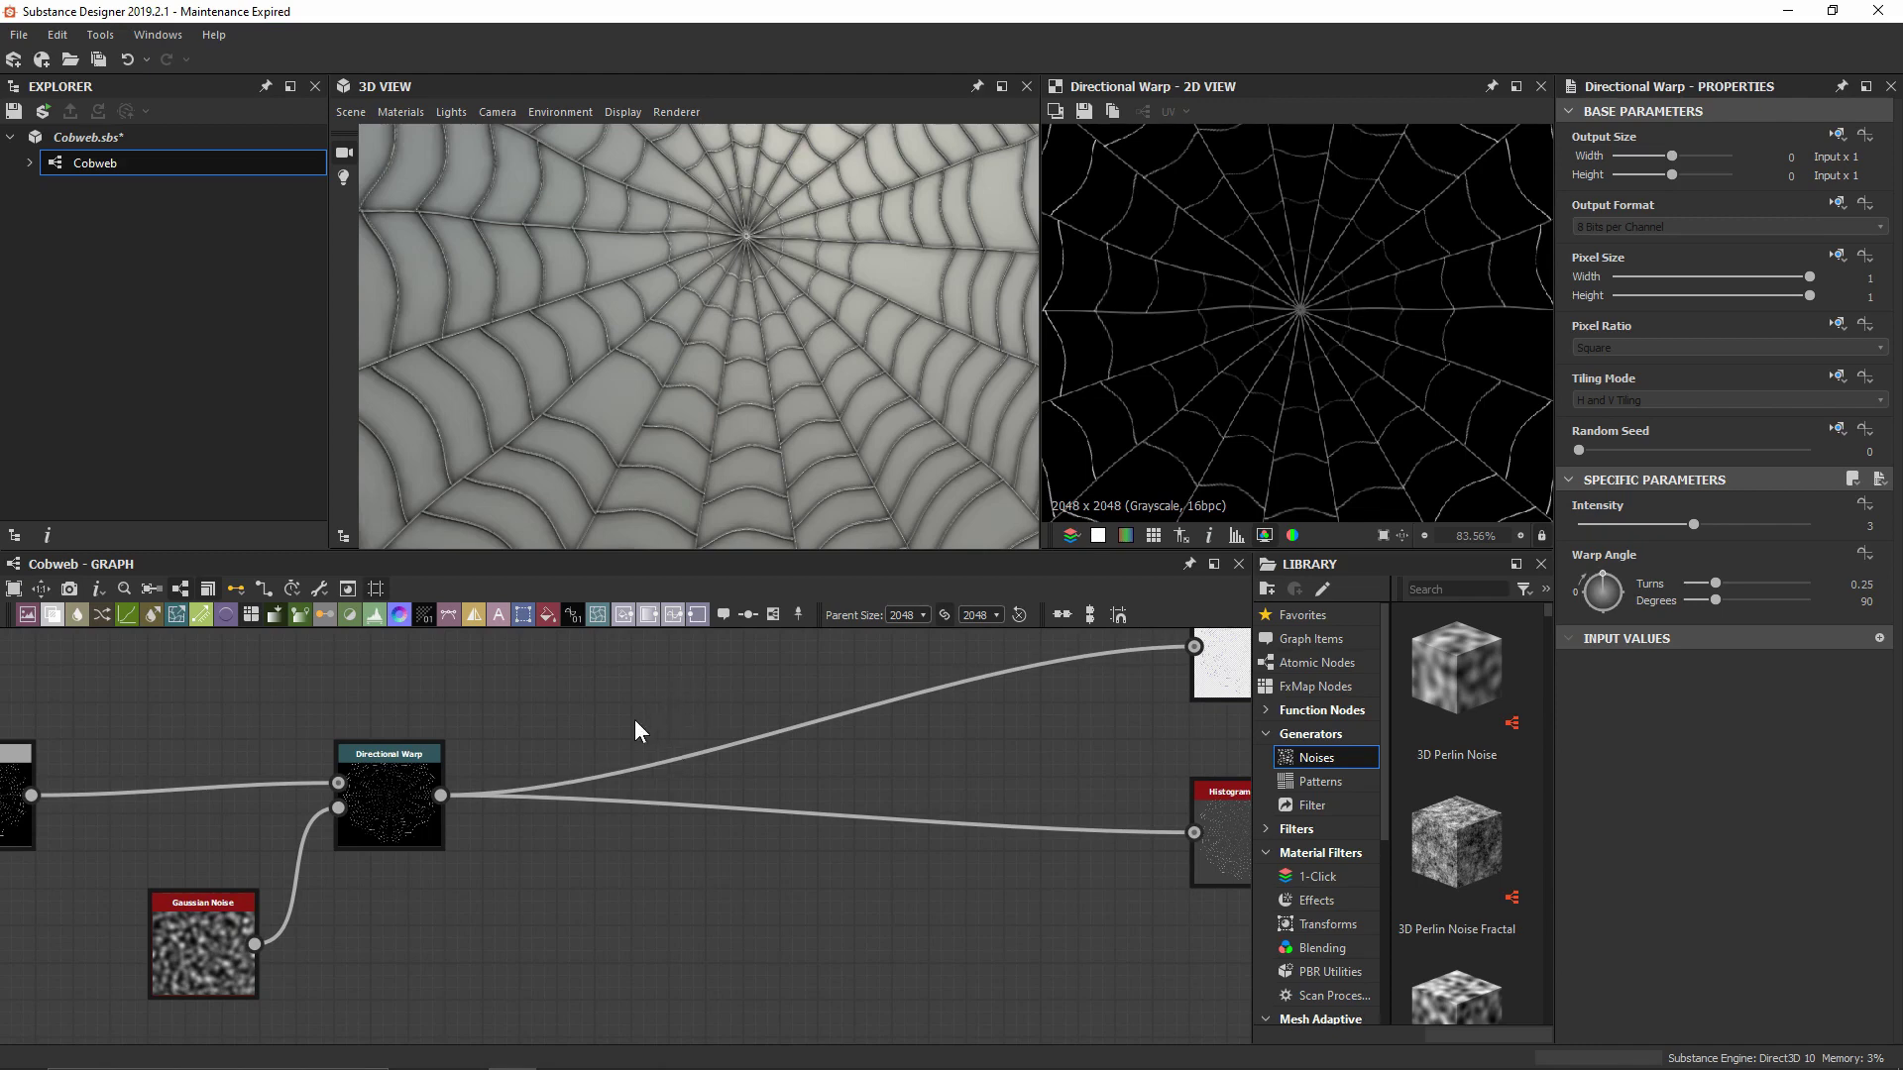
pyautogui.click(393, 789)
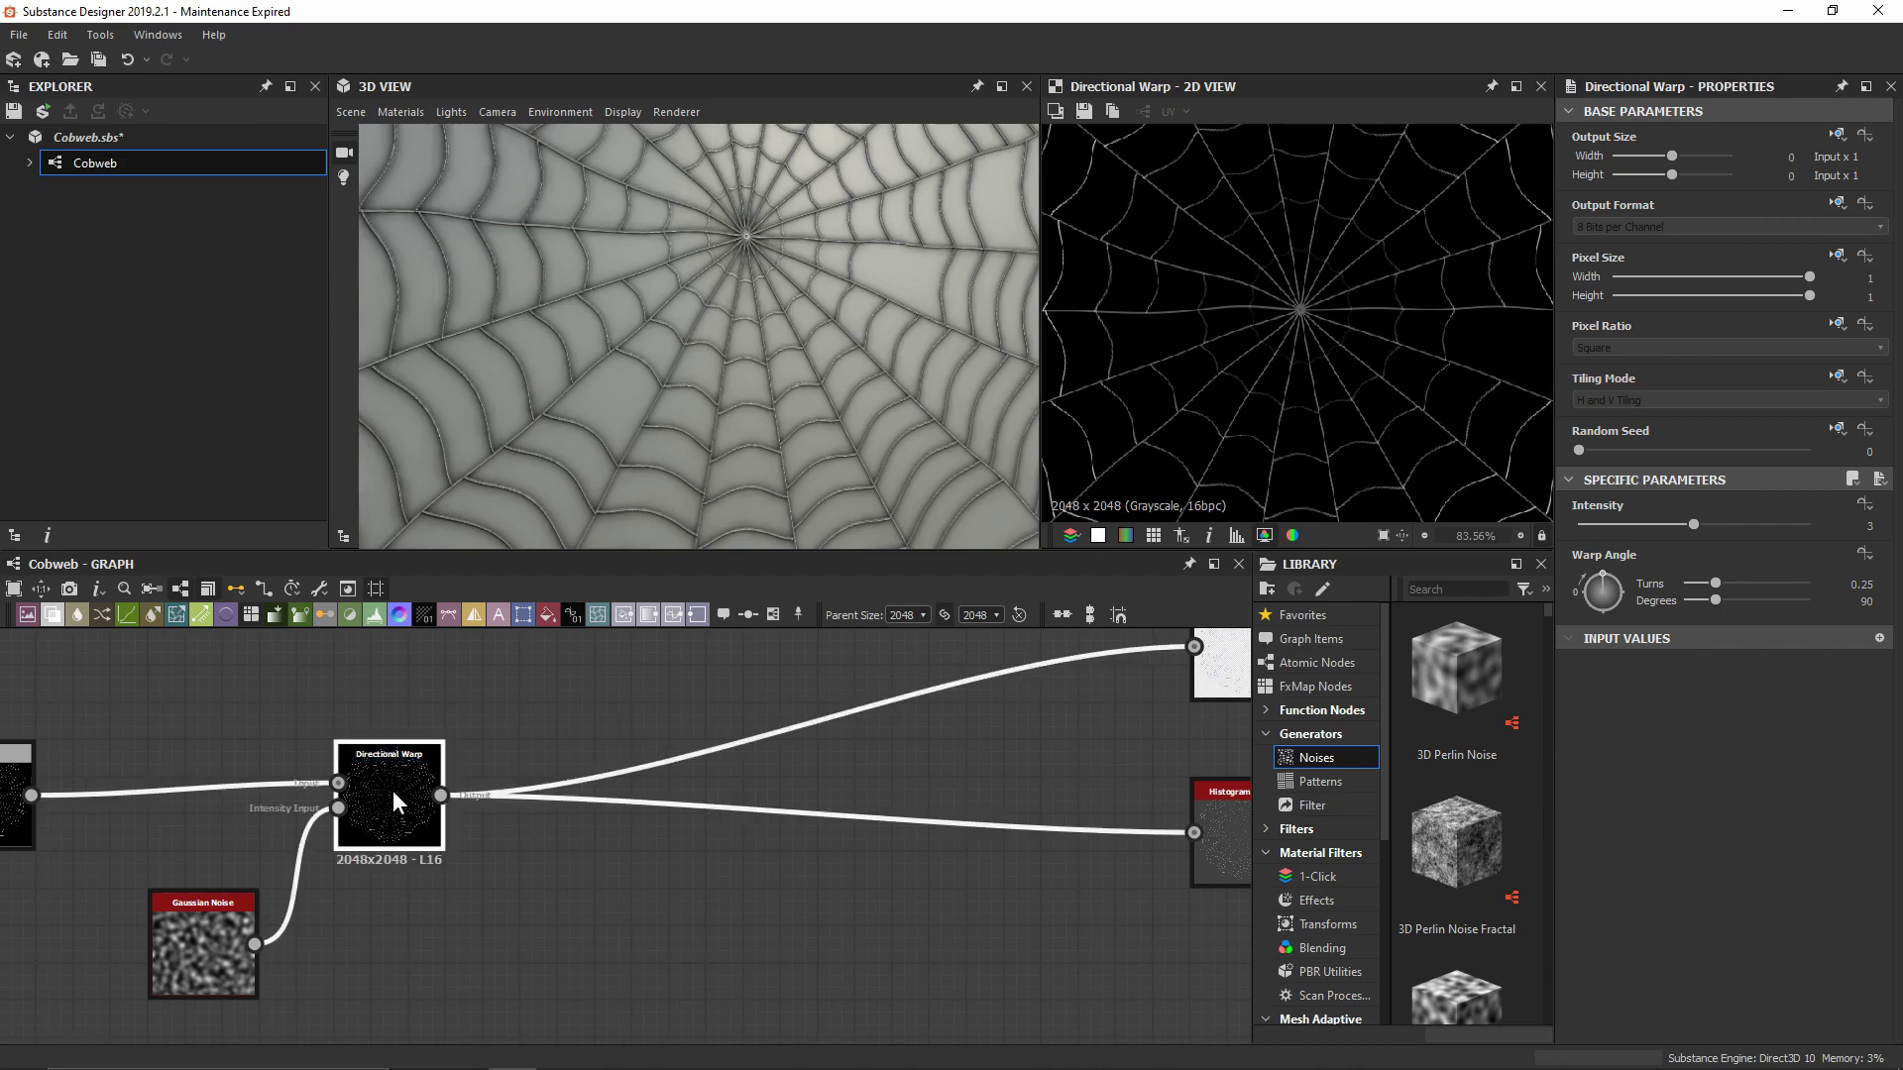
pyautogui.press('space')
pyautogui.write('multi')
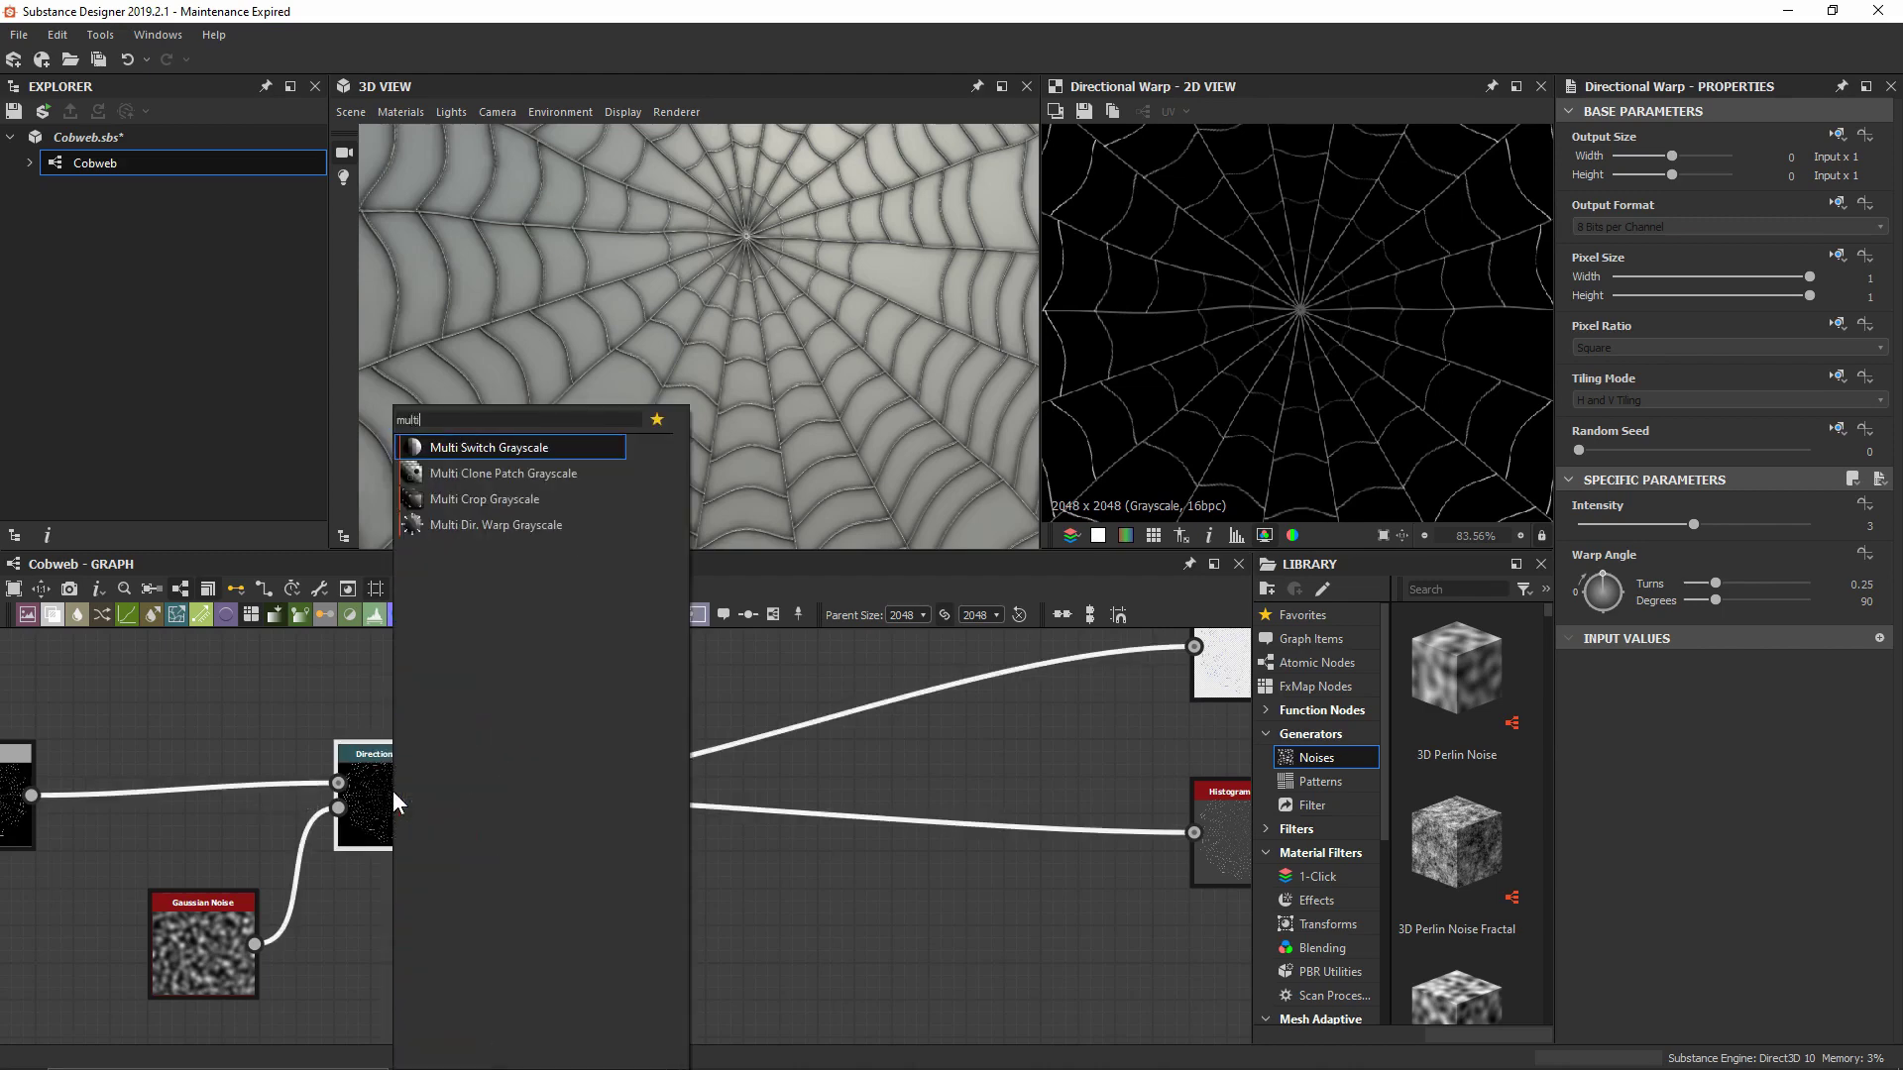
pyautogui.press('Down')
pyautogui.press('Down')
pyautogui.press('Down')
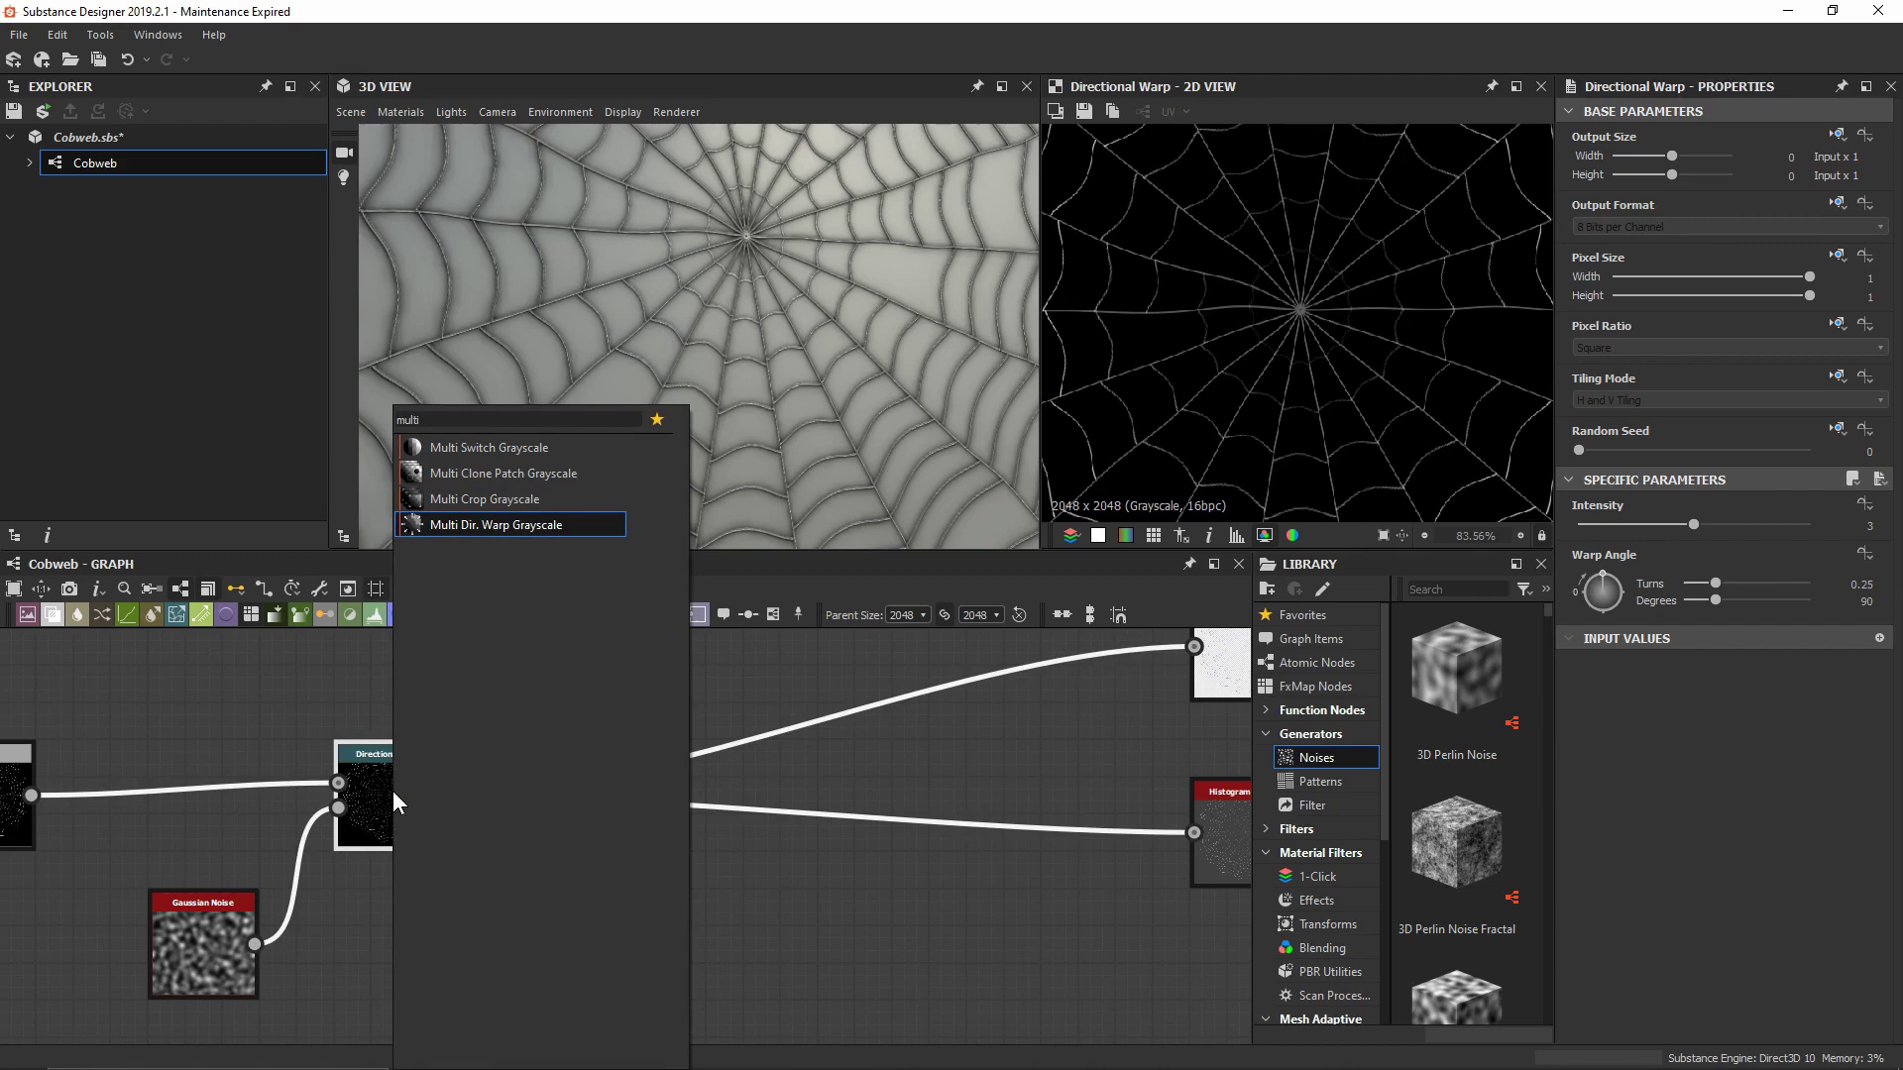
pyautogui.press('Return')
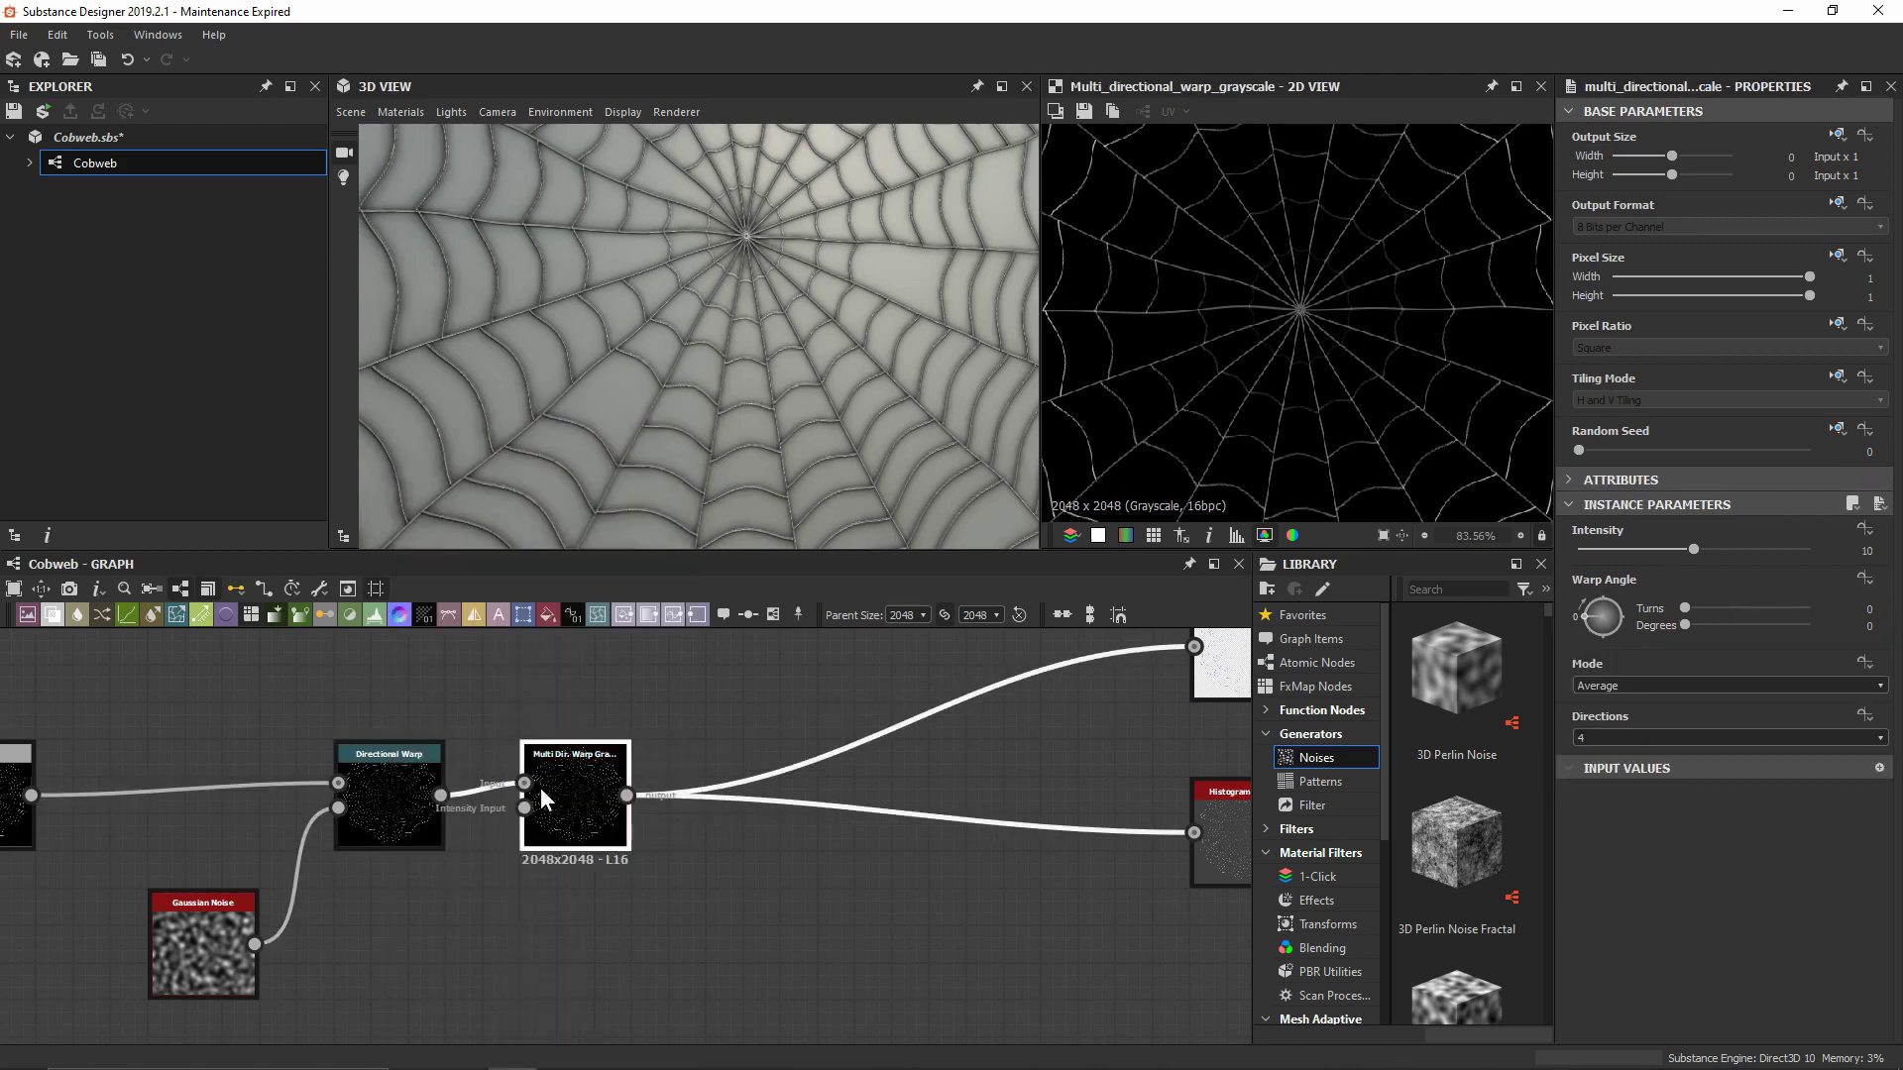
pyautogui.moveTo(587, 817); pyautogui.dragTo(624, 816)
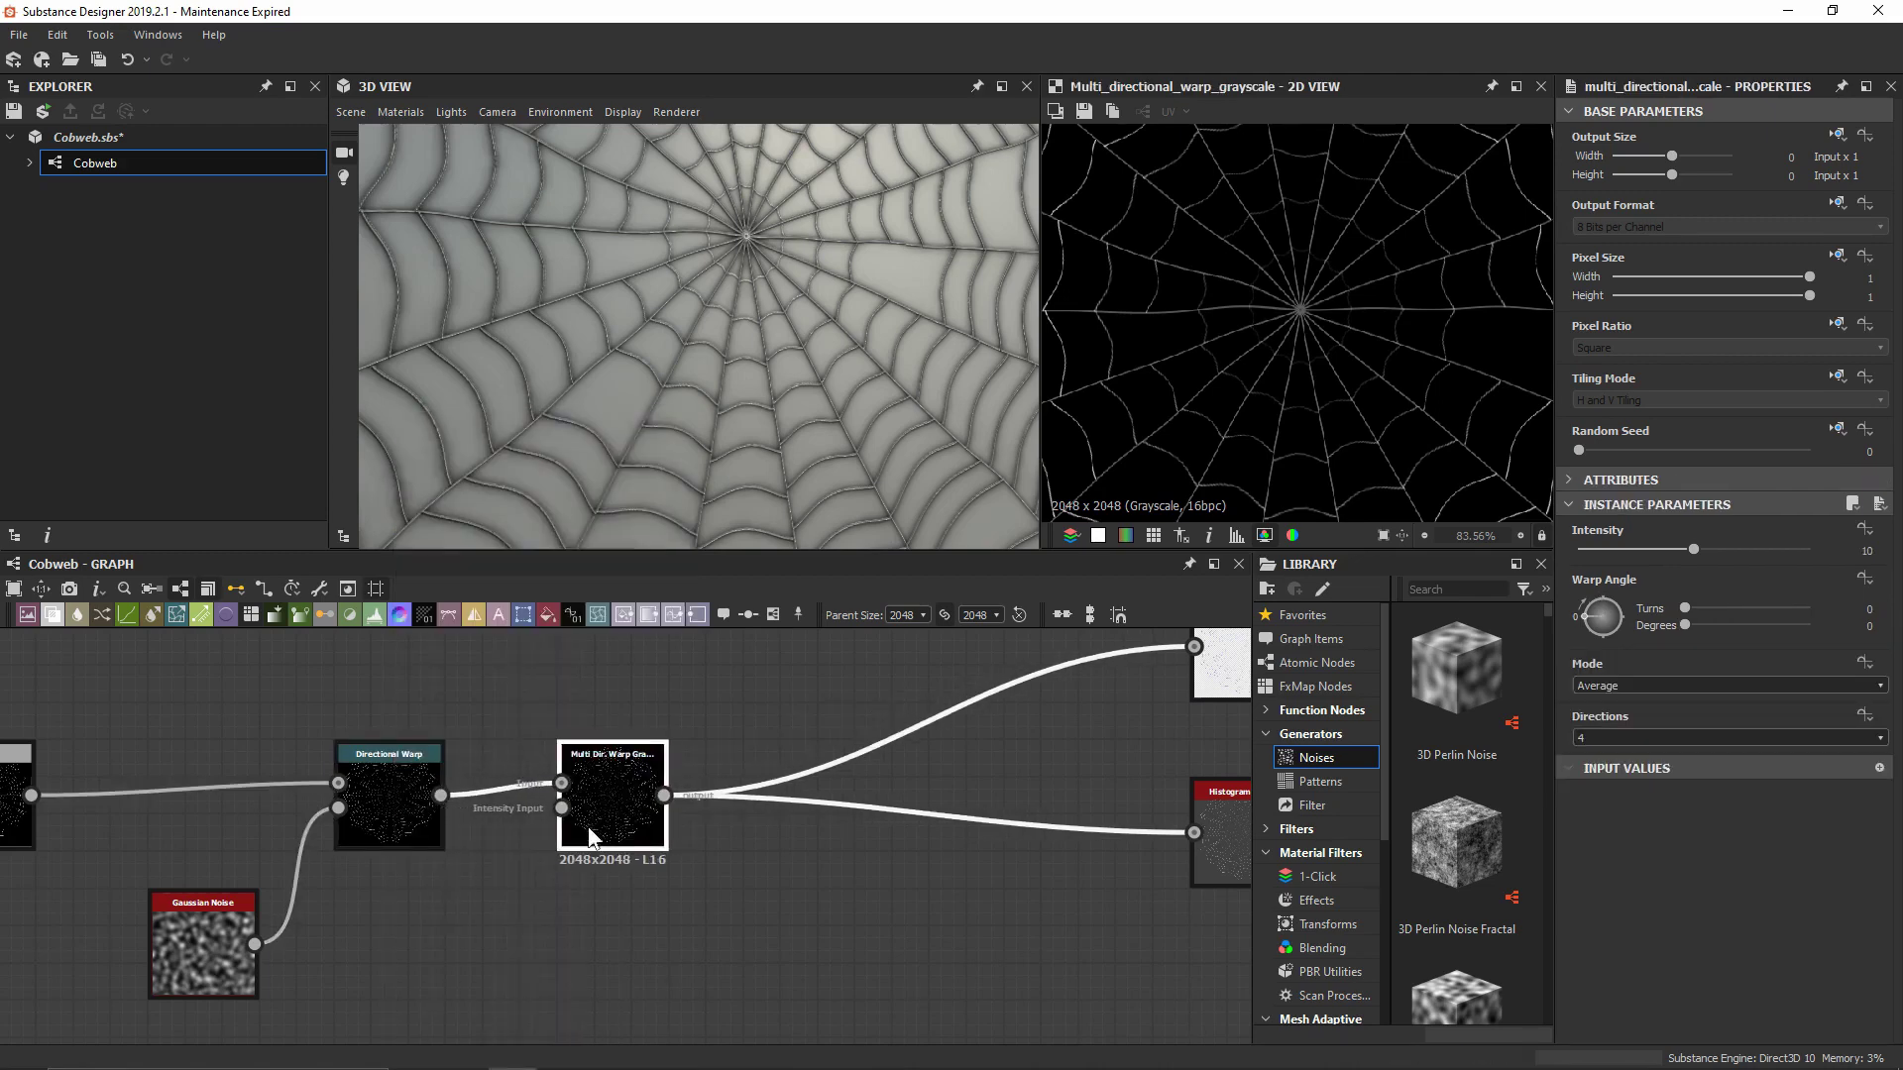
# Connect a second Gaussian Noise to the Multi Dir. Warp Grayscale's intensity input and line it up beside the first noise
pyautogui.press('space')
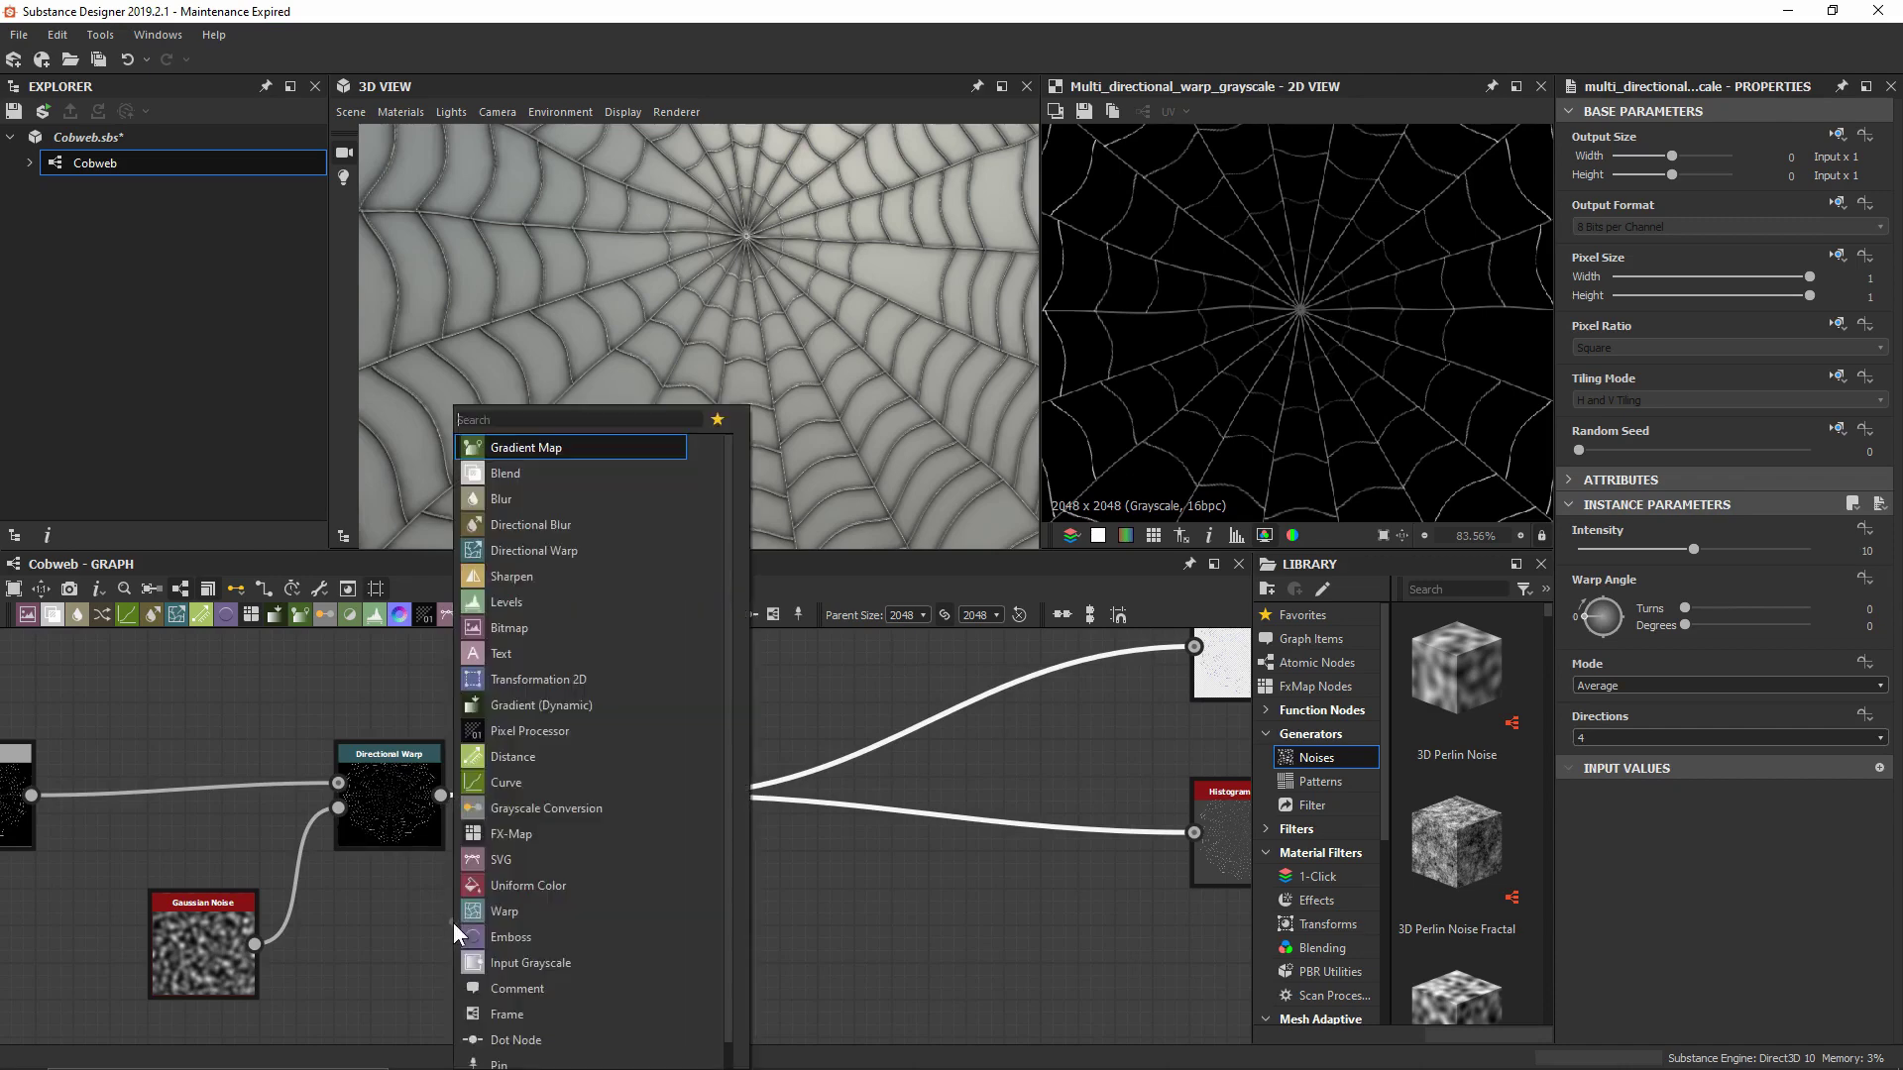
pyautogui.write('gaus')
pyautogui.press('Return')
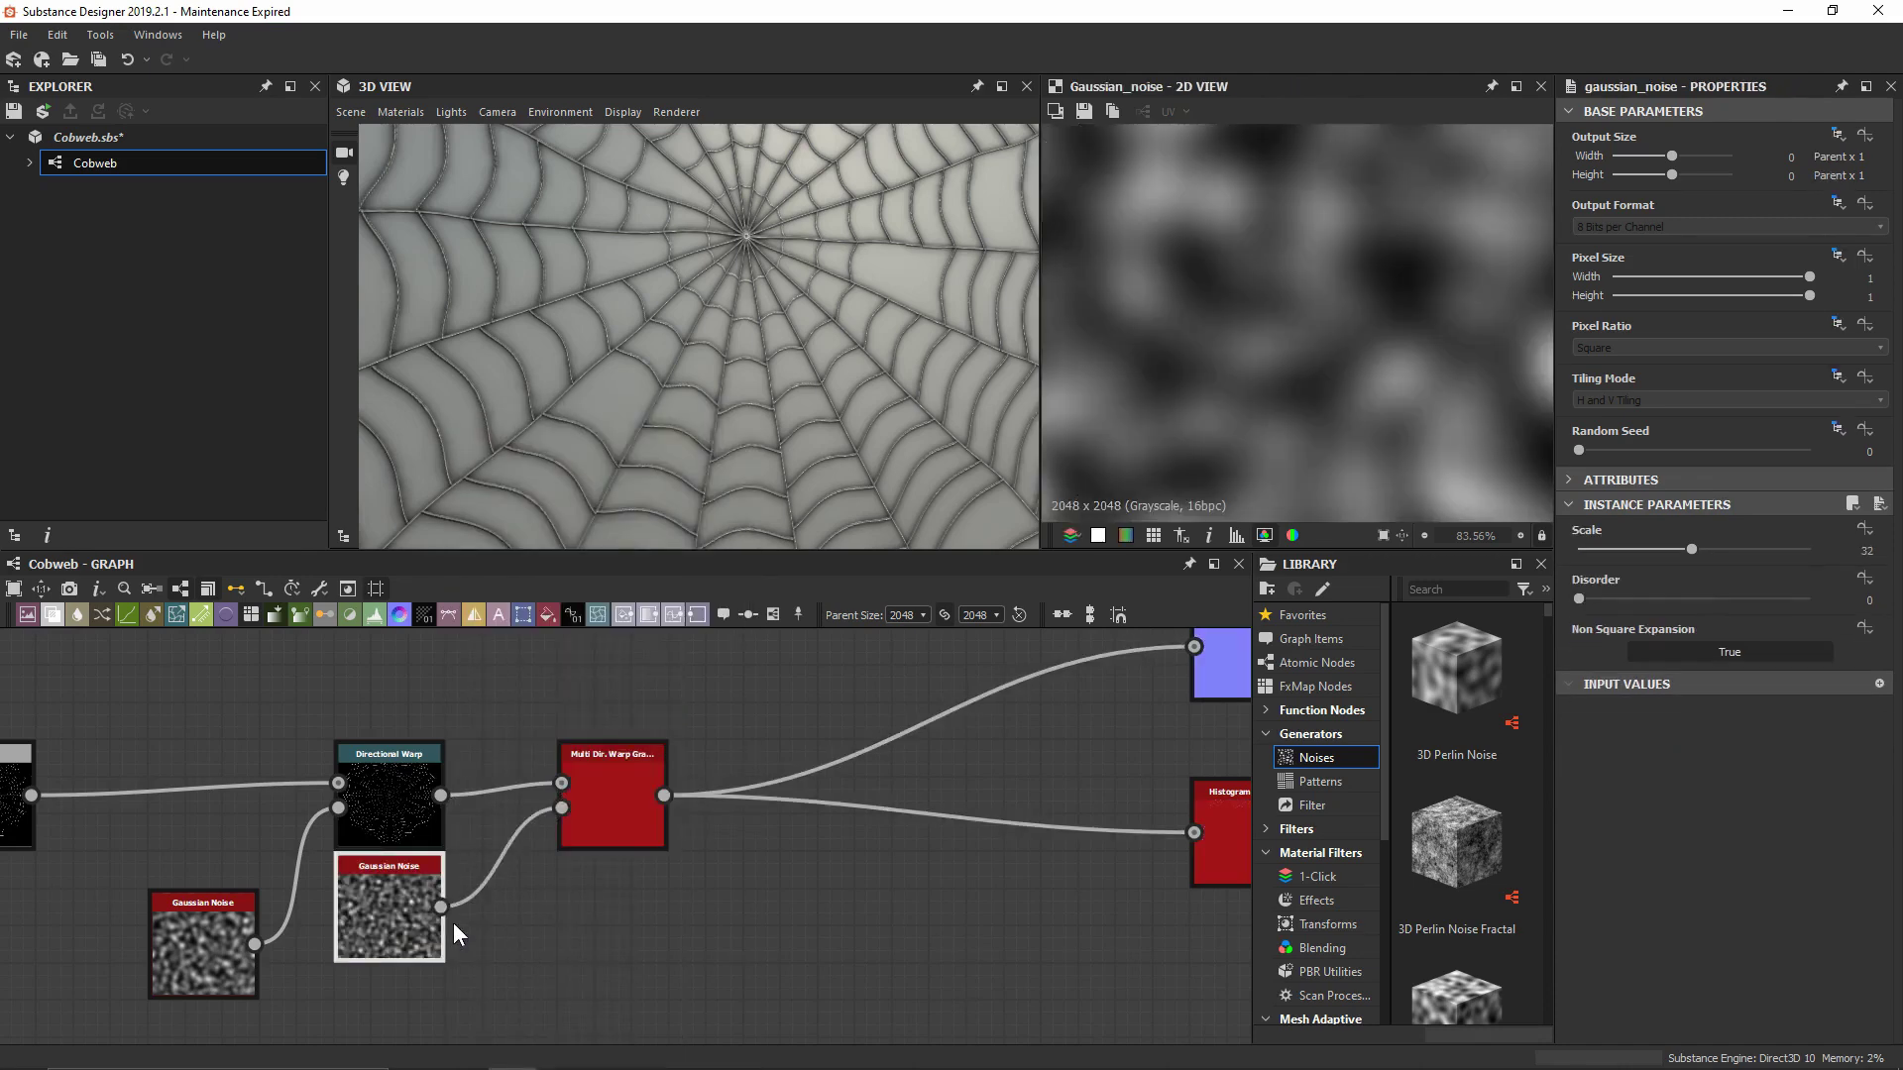
pyautogui.moveTo(401, 947); pyautogui.dragTo(396, 982)
pyautogui.moveTo(621, 967); pyautogui.dragTo(674, 977)
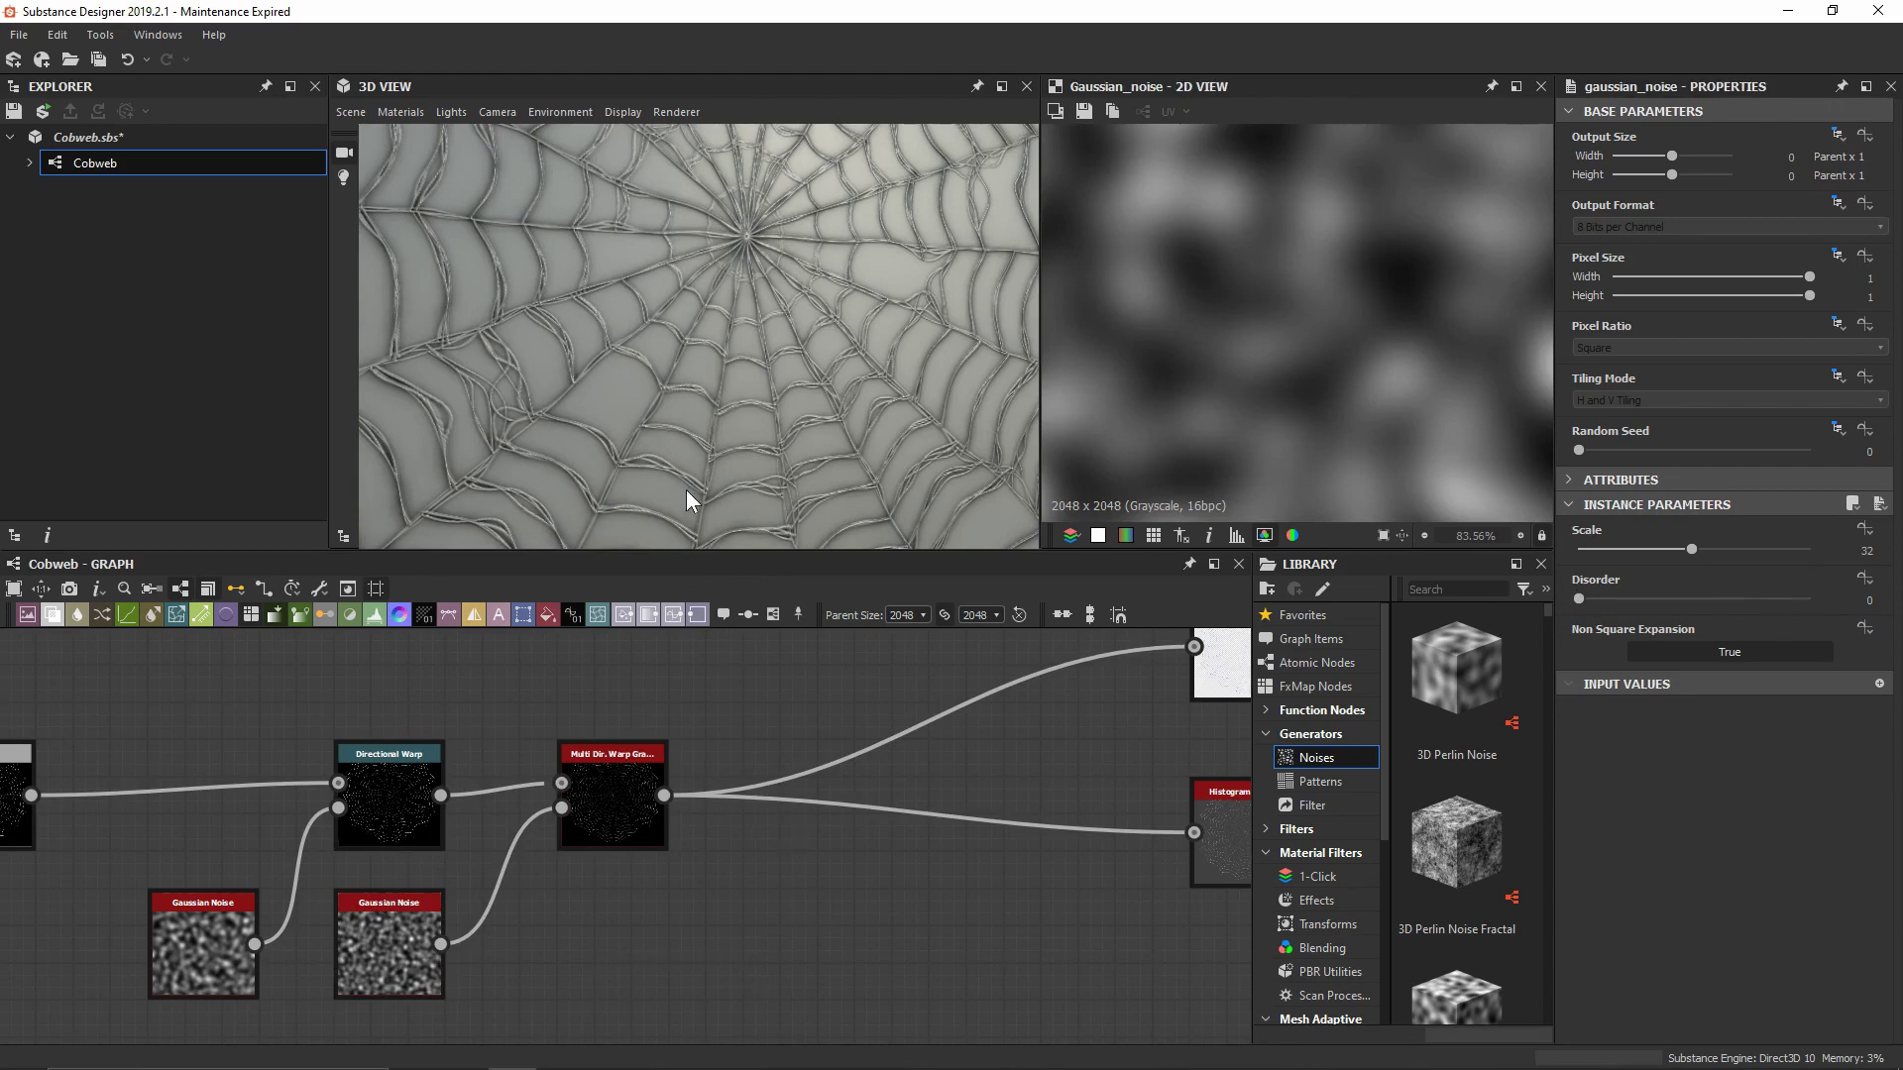
# Examine the split strands from the Multi Dir. Warp Grayscale up close on the 3D model and in the 2D view
pyautogui.moveTo(686, 489); pyautogui.dragTo(728, 481)
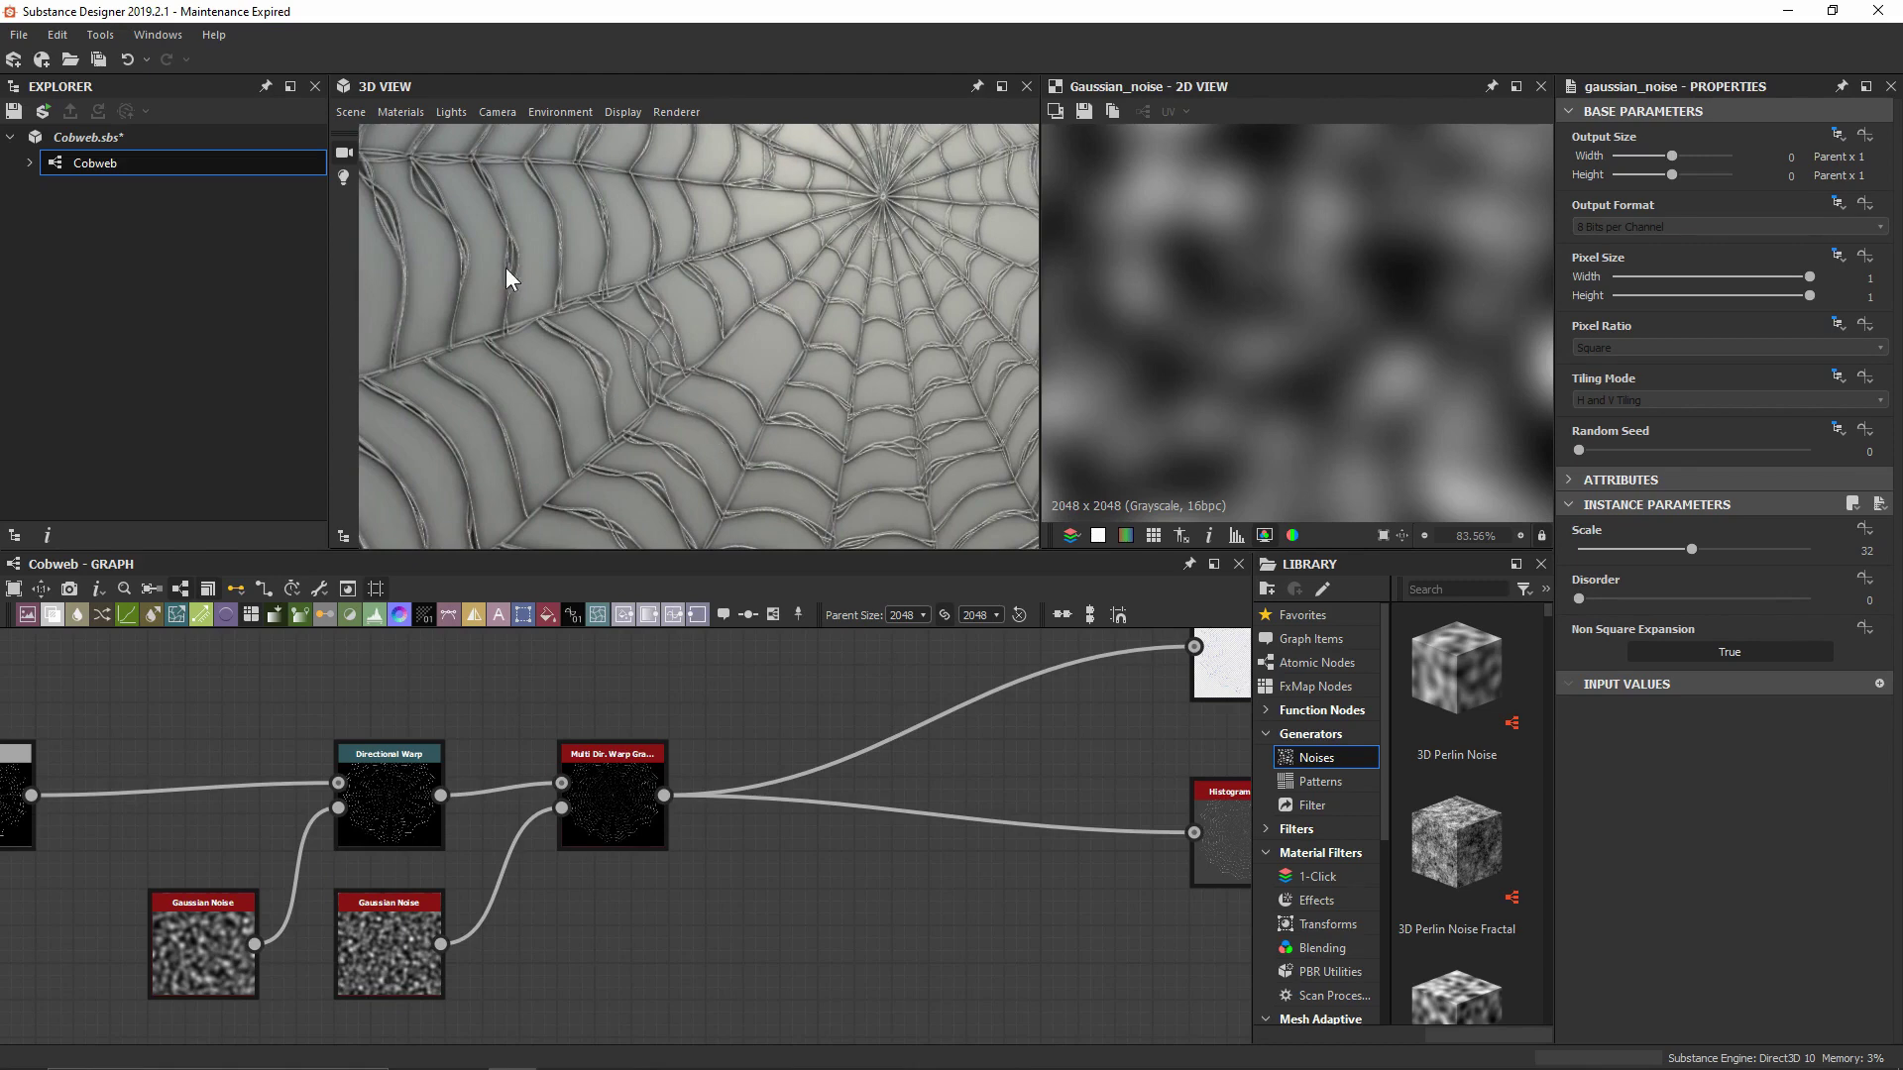
pyautogui.moveTo(861, 282); pyautogui.dragTo(815, 373)
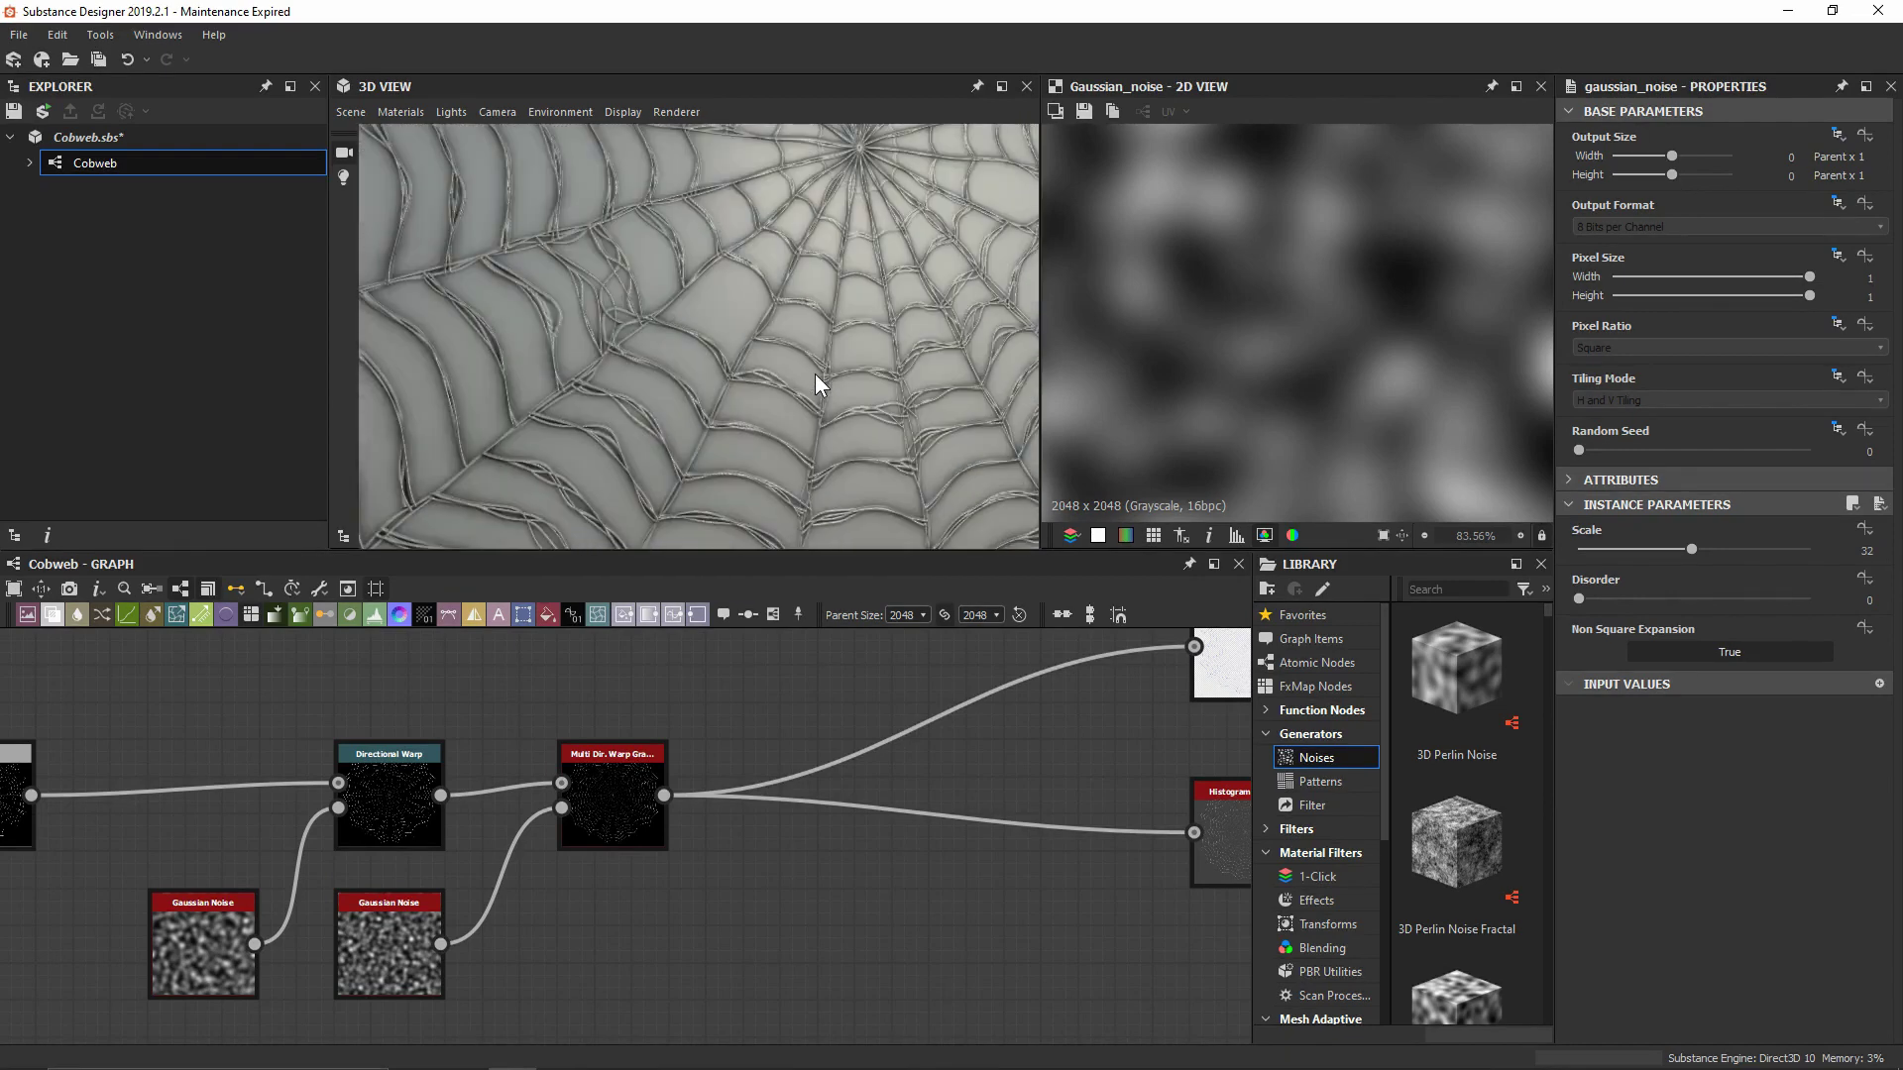
pyautogui.doubleClick(639, 793)
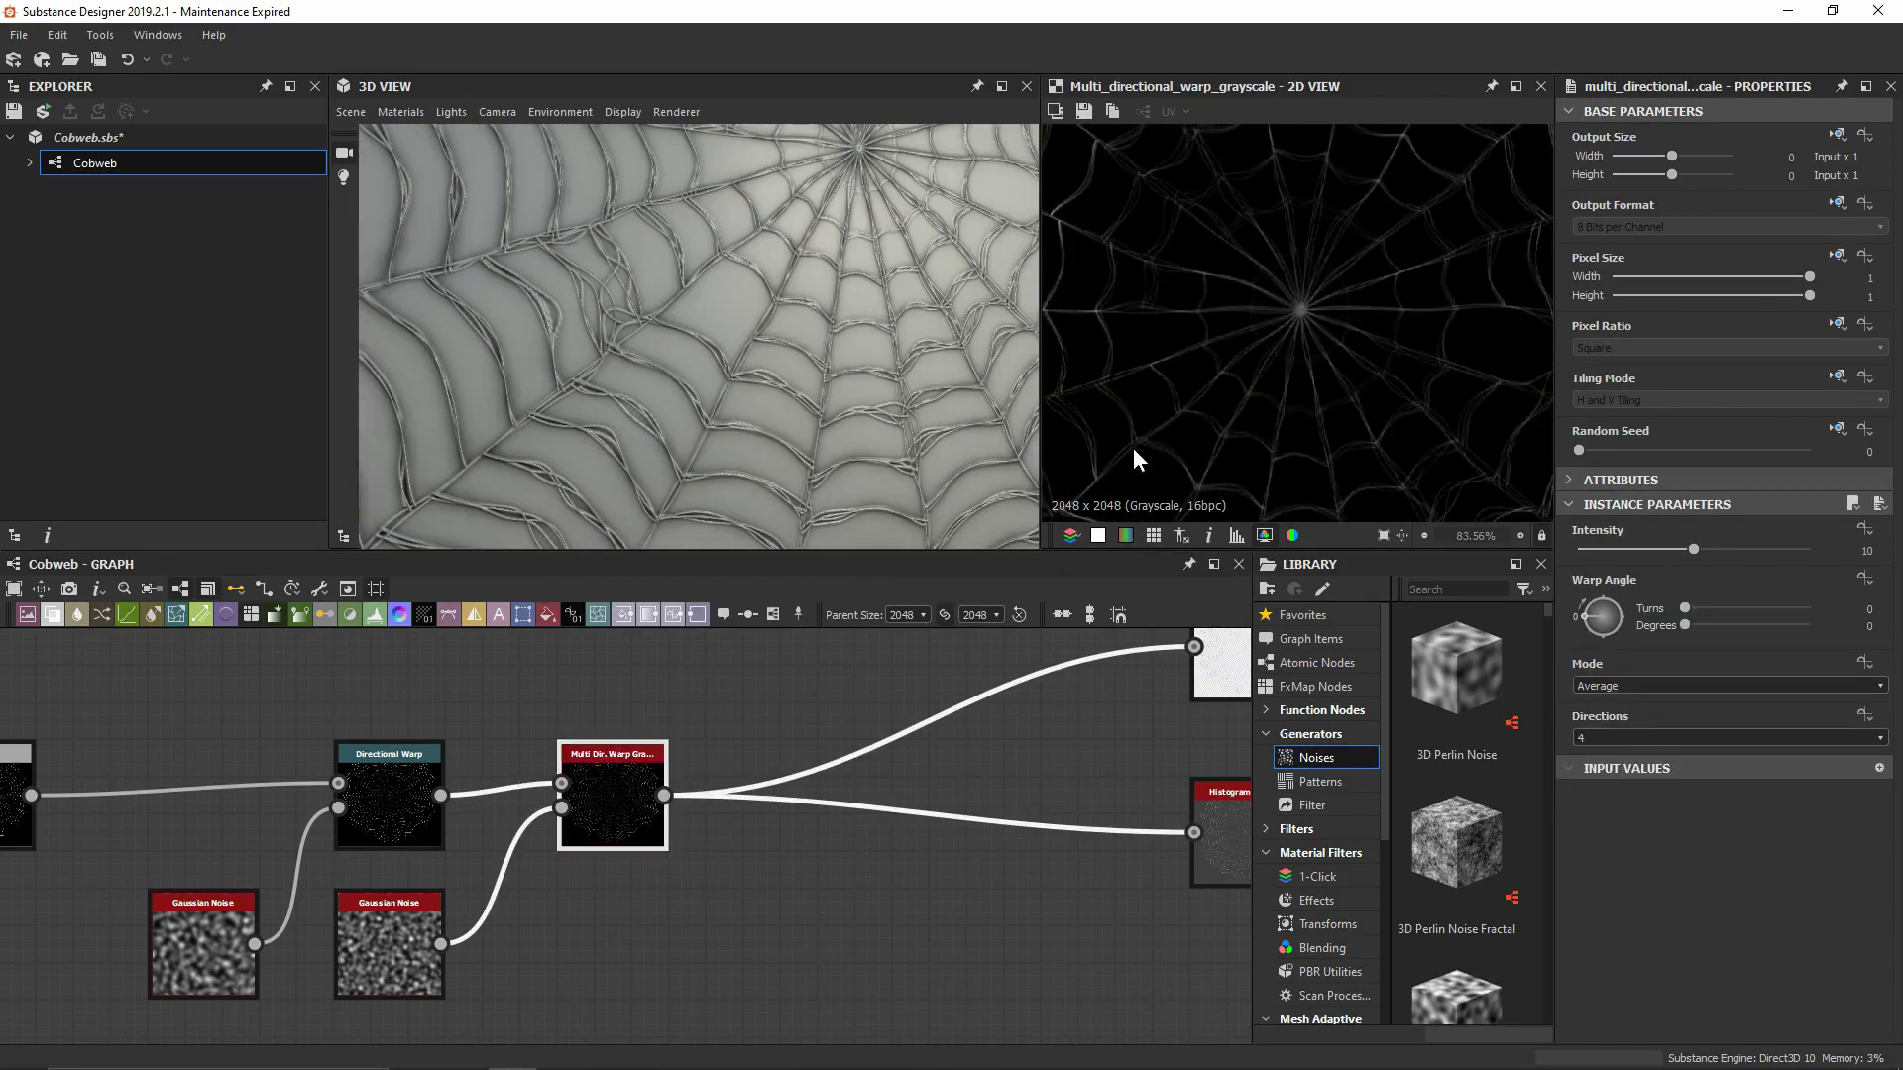
pyautogui.scroll(4, 1136, 451)
pyautogui.moveTo(1136, 451); pyautogui.dragTo(1338, 337, button='middle')
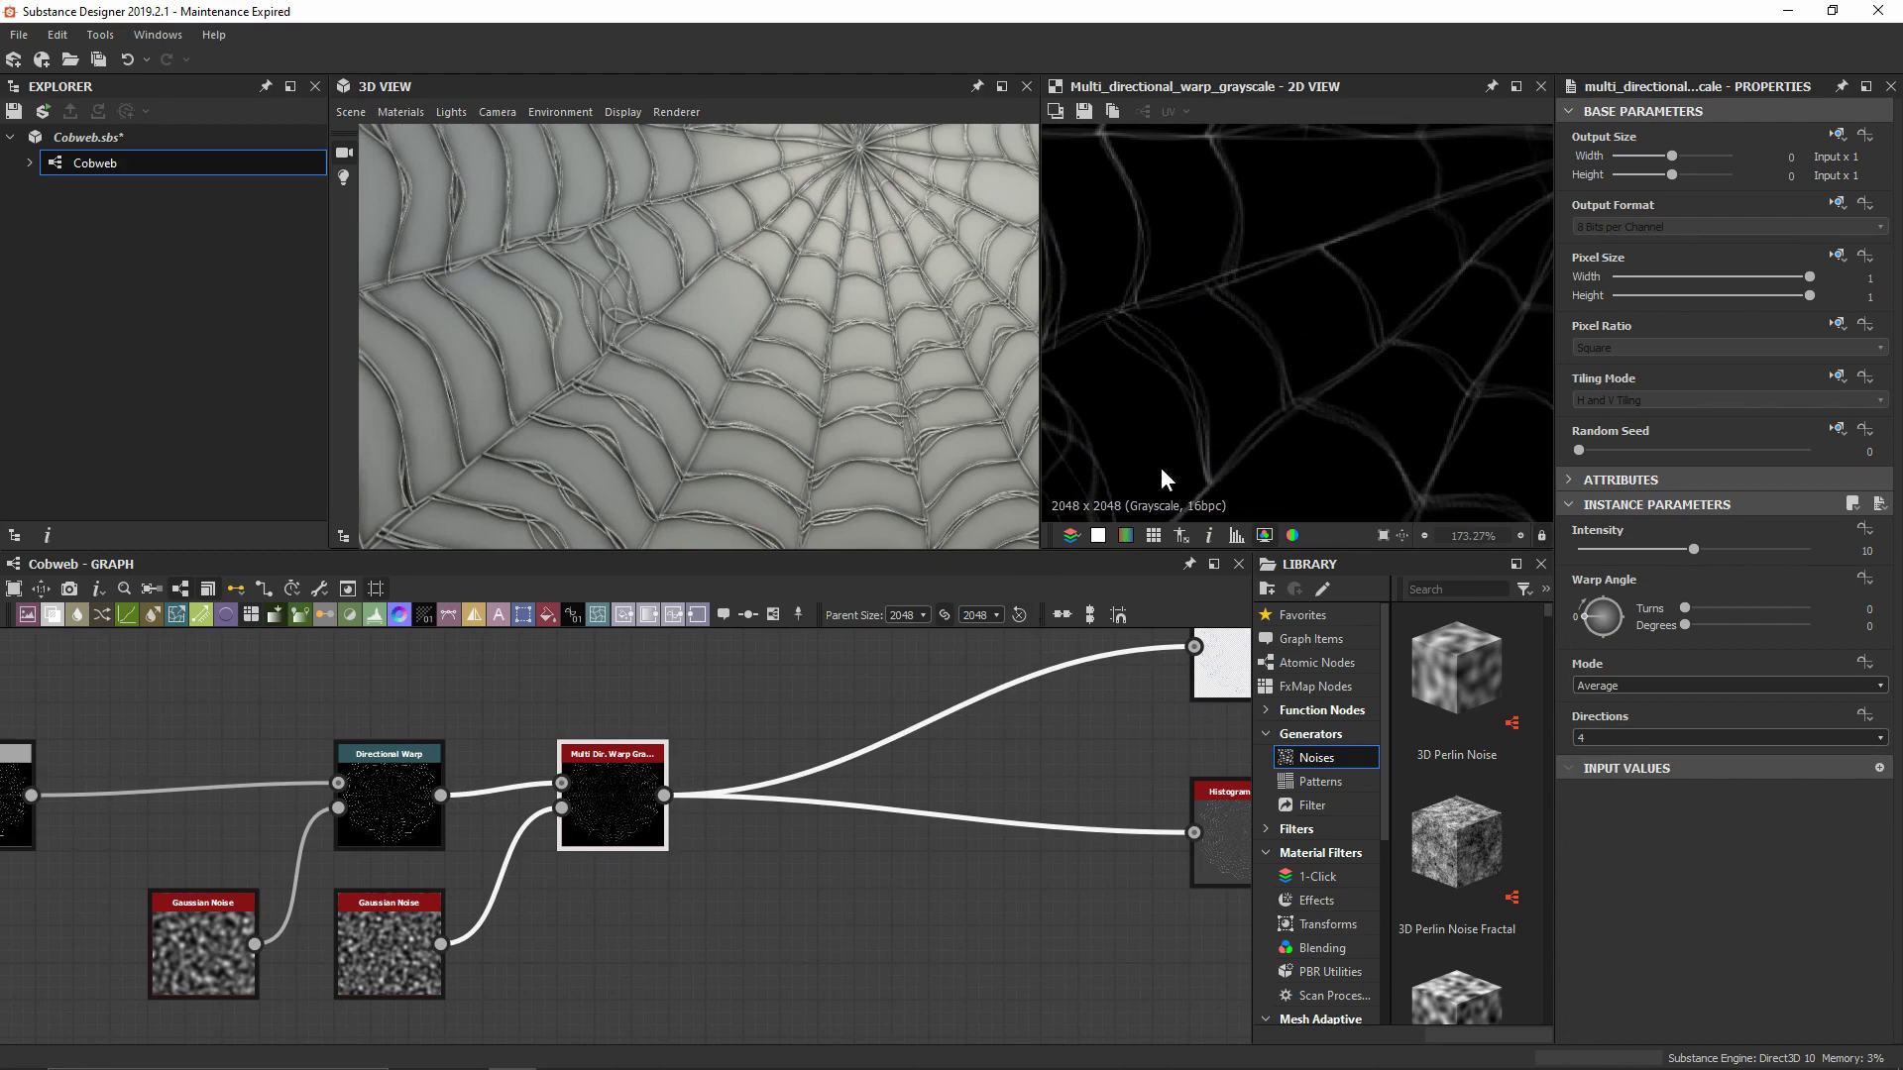
pyautogui.moveTo(1162, 467); pyautogui.dragTo(1321, 298, button='middle')
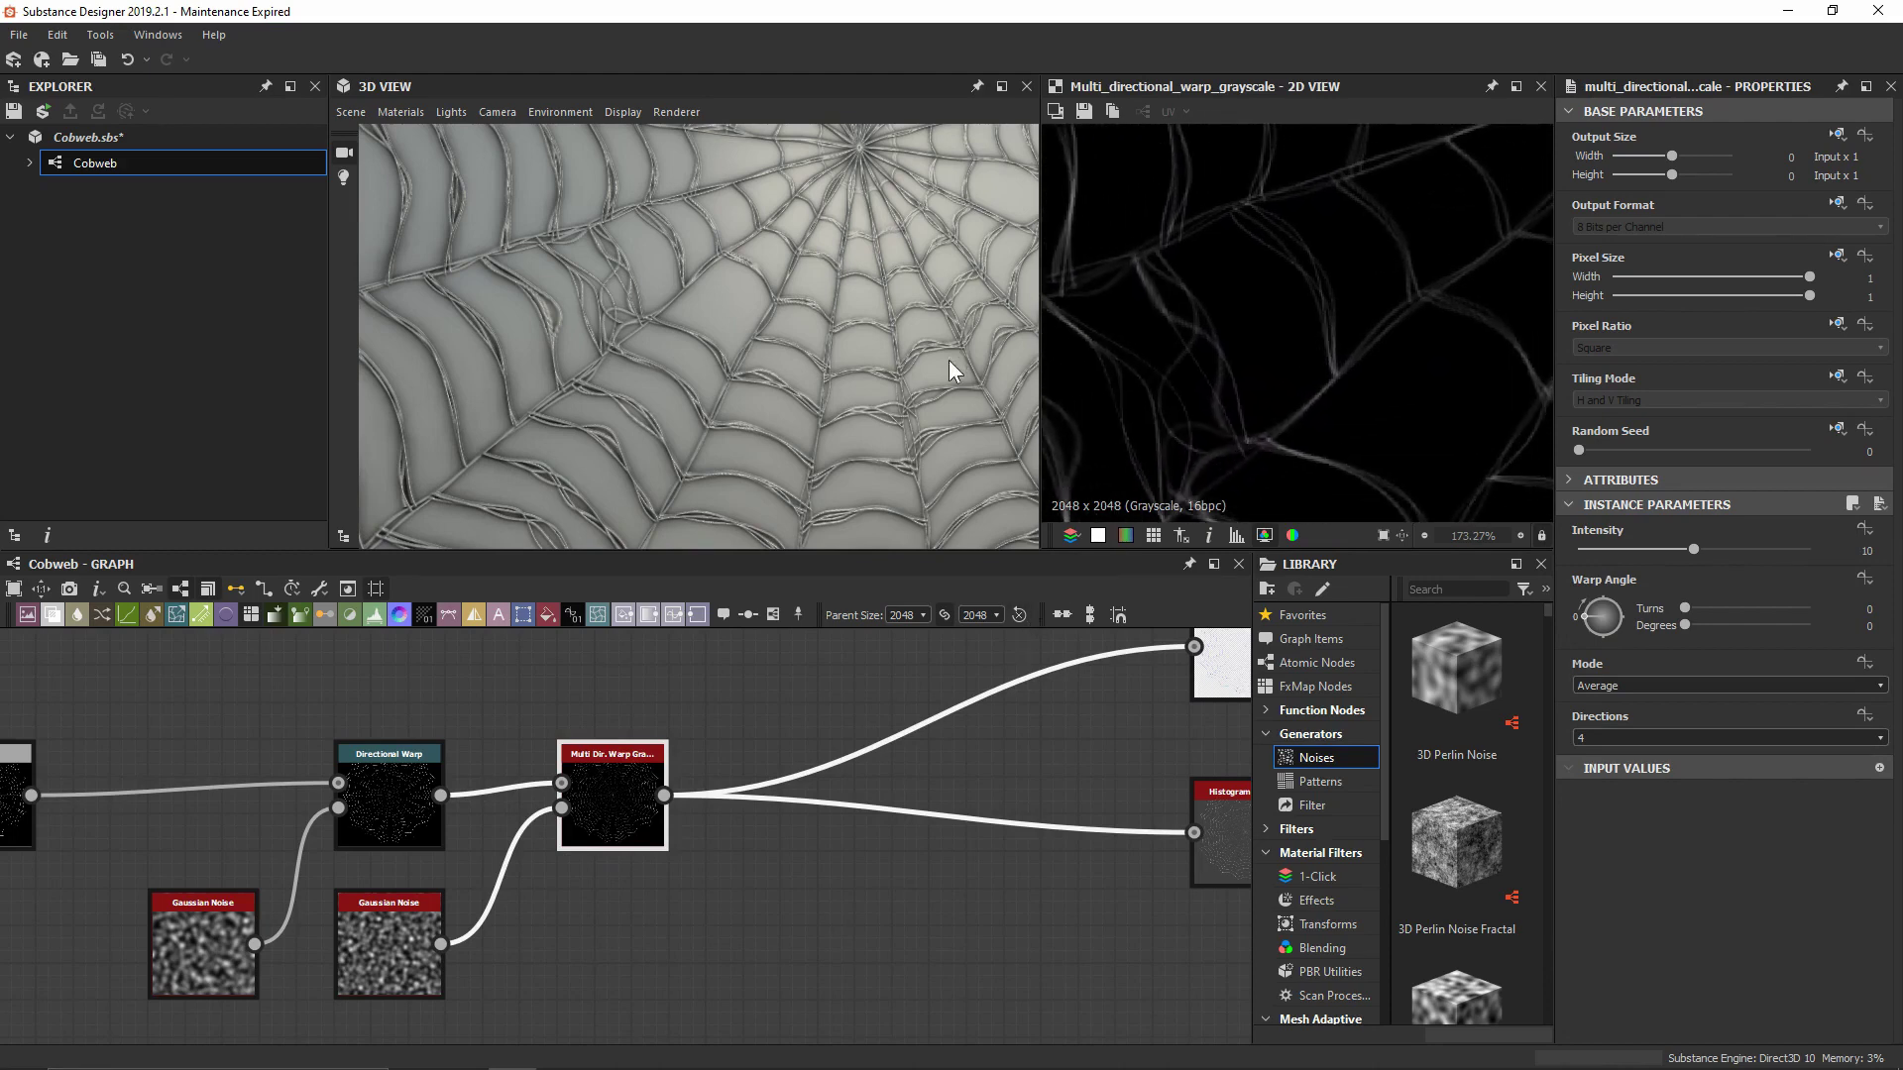
pyautogui.moveTo(948, 360); pyautogui.dragTo(630, 387)
pyautogui.scroll(5, 648, 381)
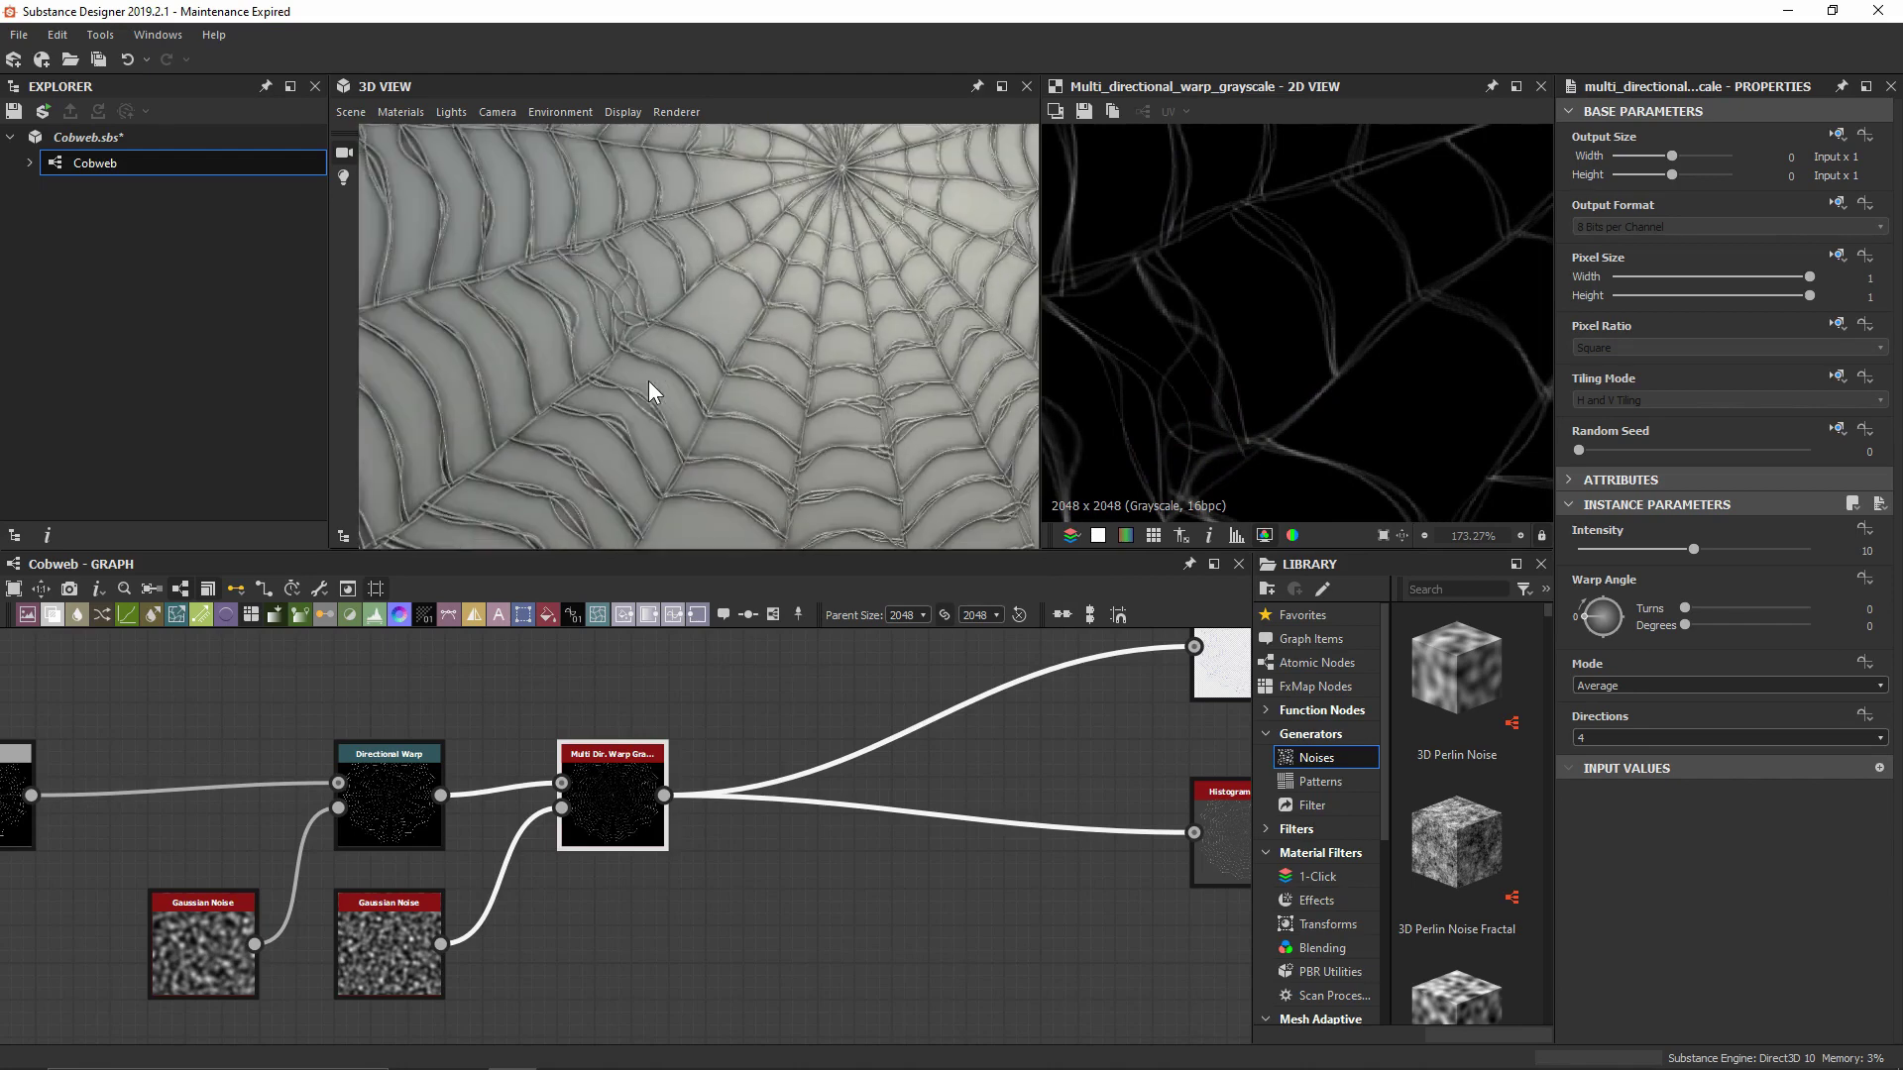
# Move the Multi Dir. Warp Grayscale farther along the graph and set its Gaussian Noise's Scale to 55
pyautogui.moveTo(603, 796); pyautogui.dragTo(862, 796)
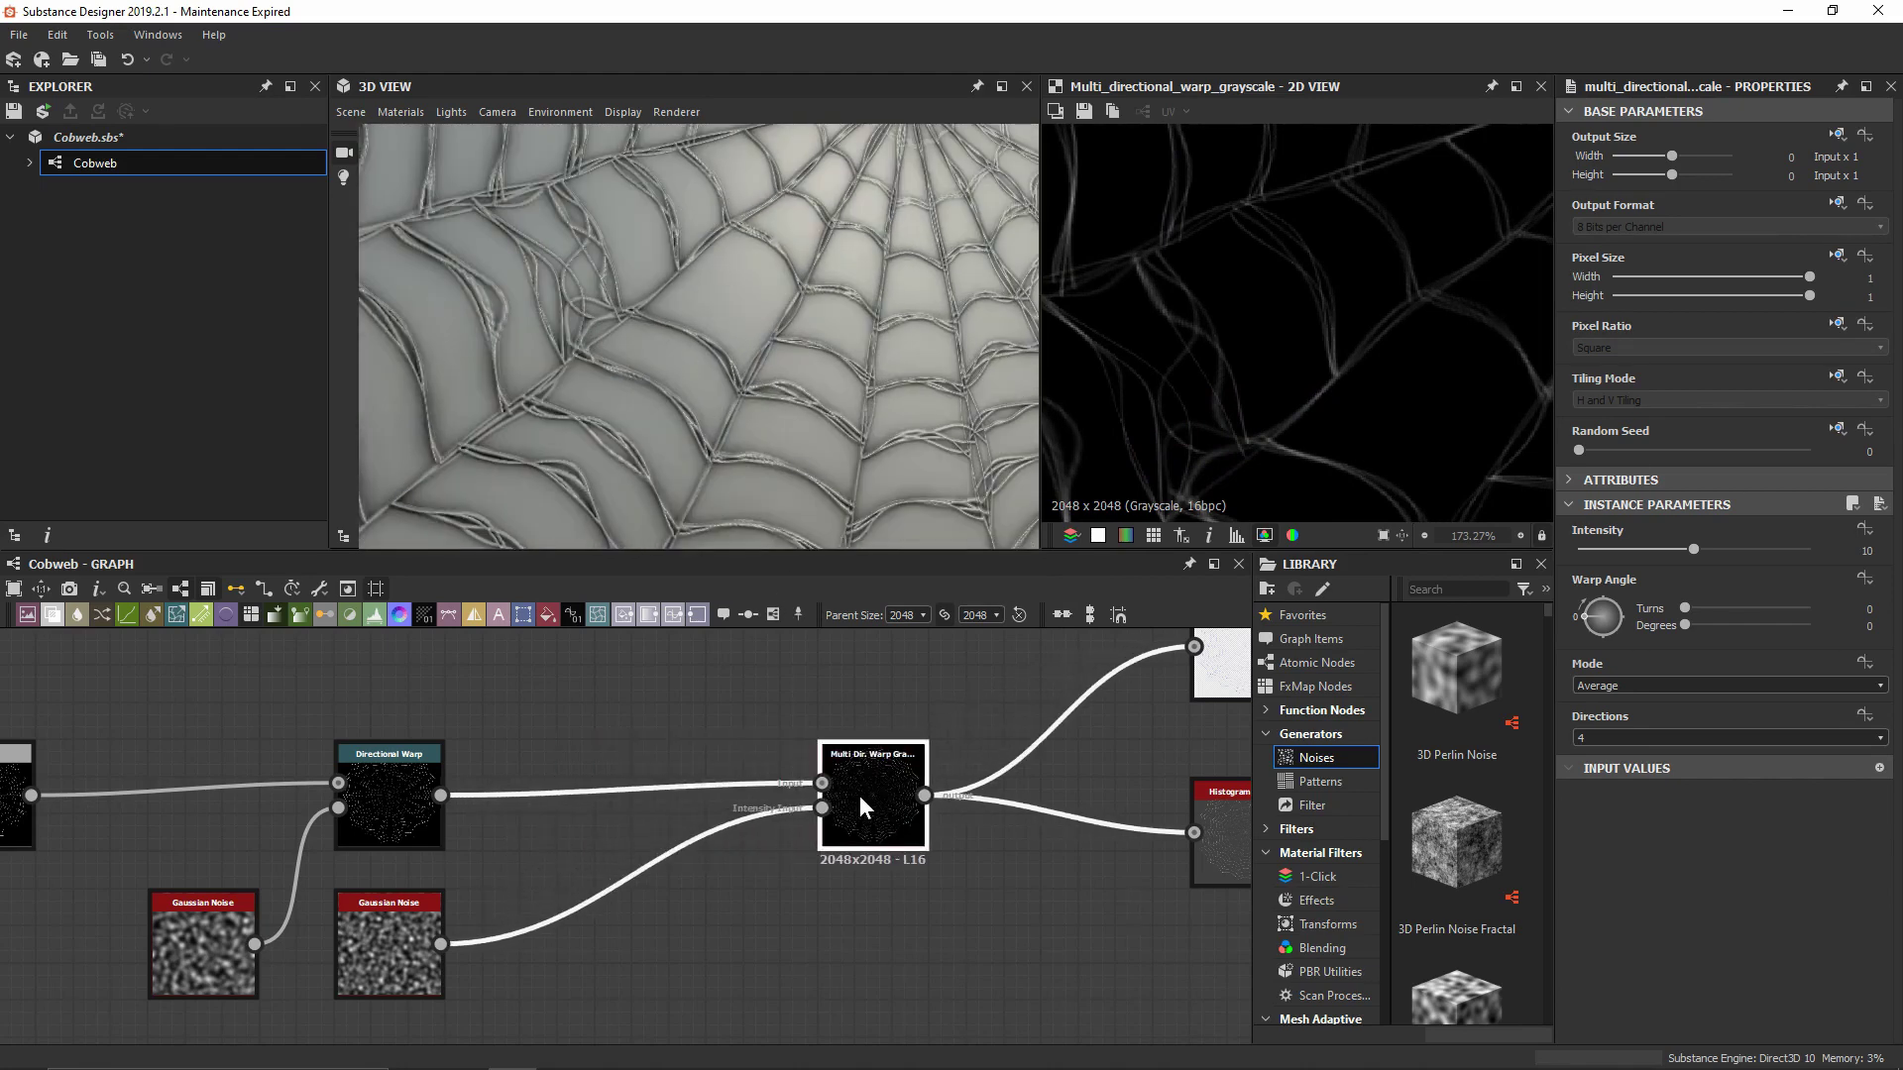
pyautogui.click(397, 976)
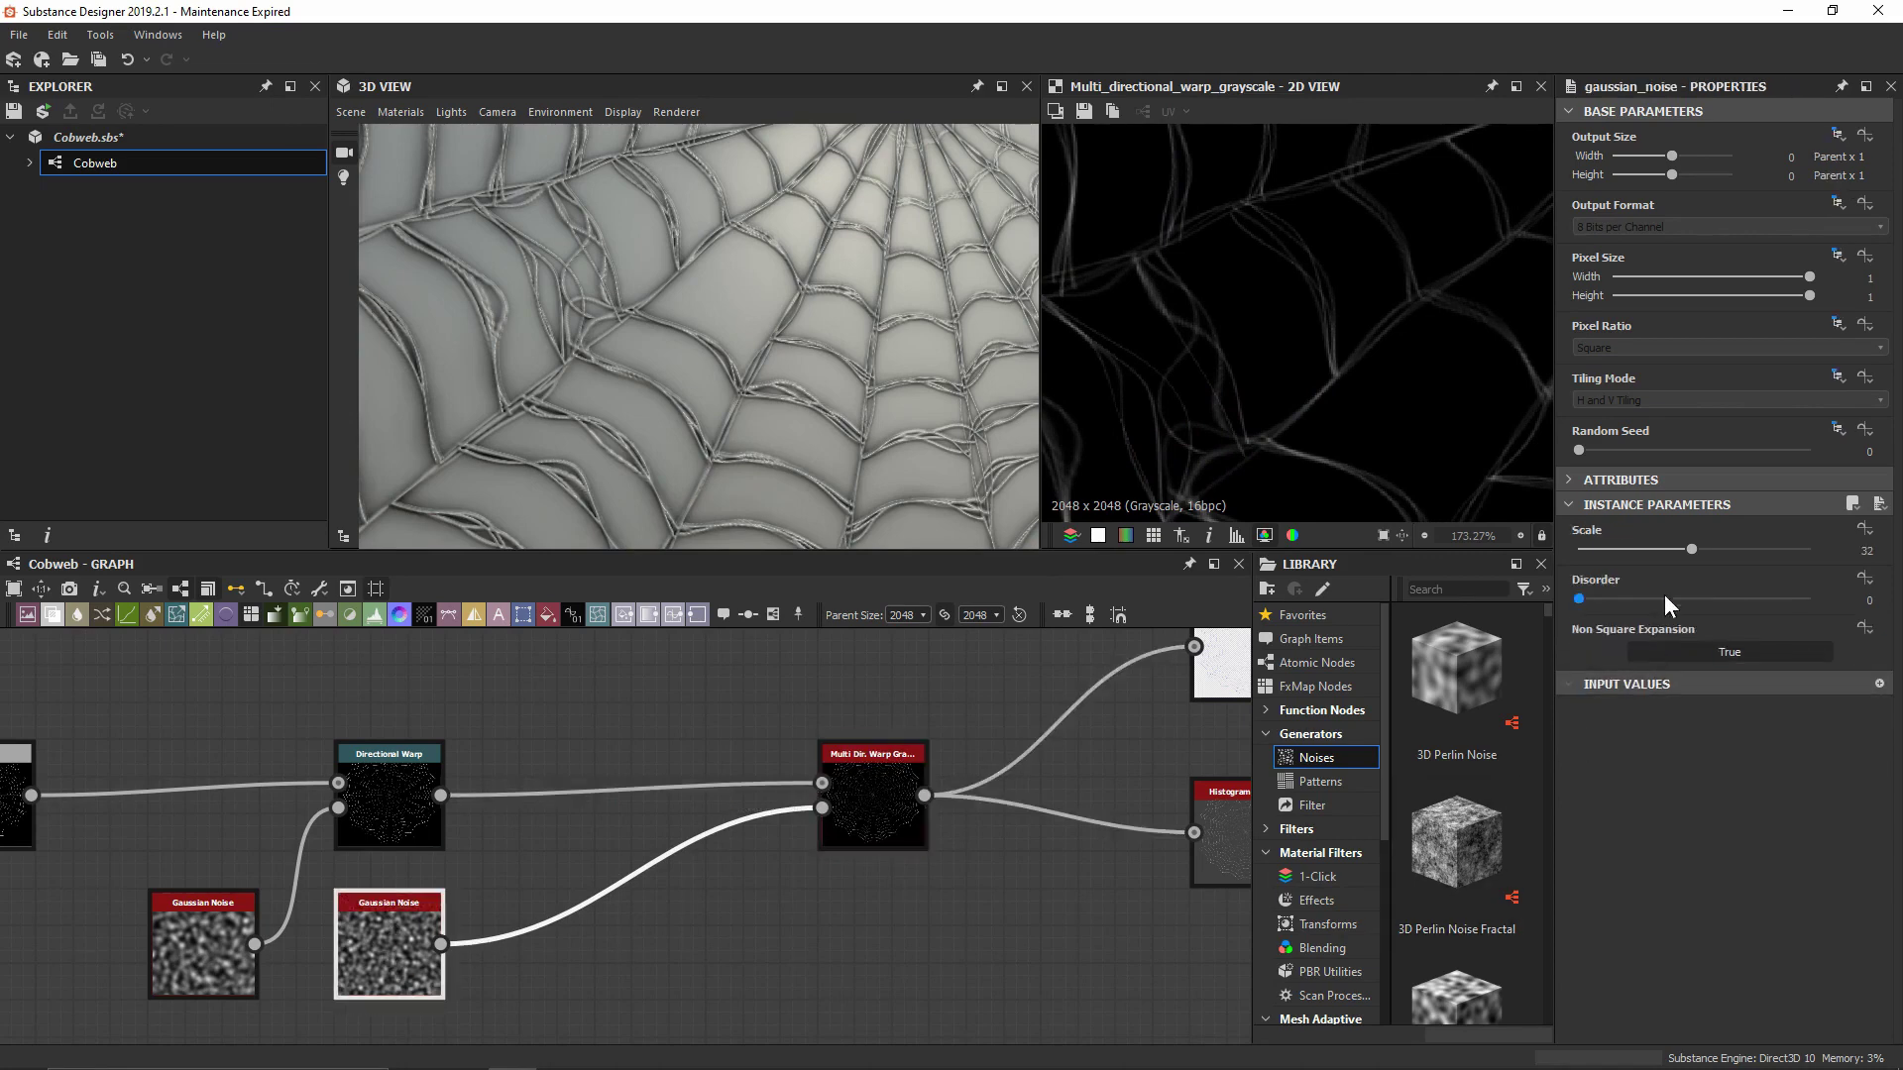
pyautogui.click(1688, 551)
pyautogui.write('55')
pyautogui.press('Return')
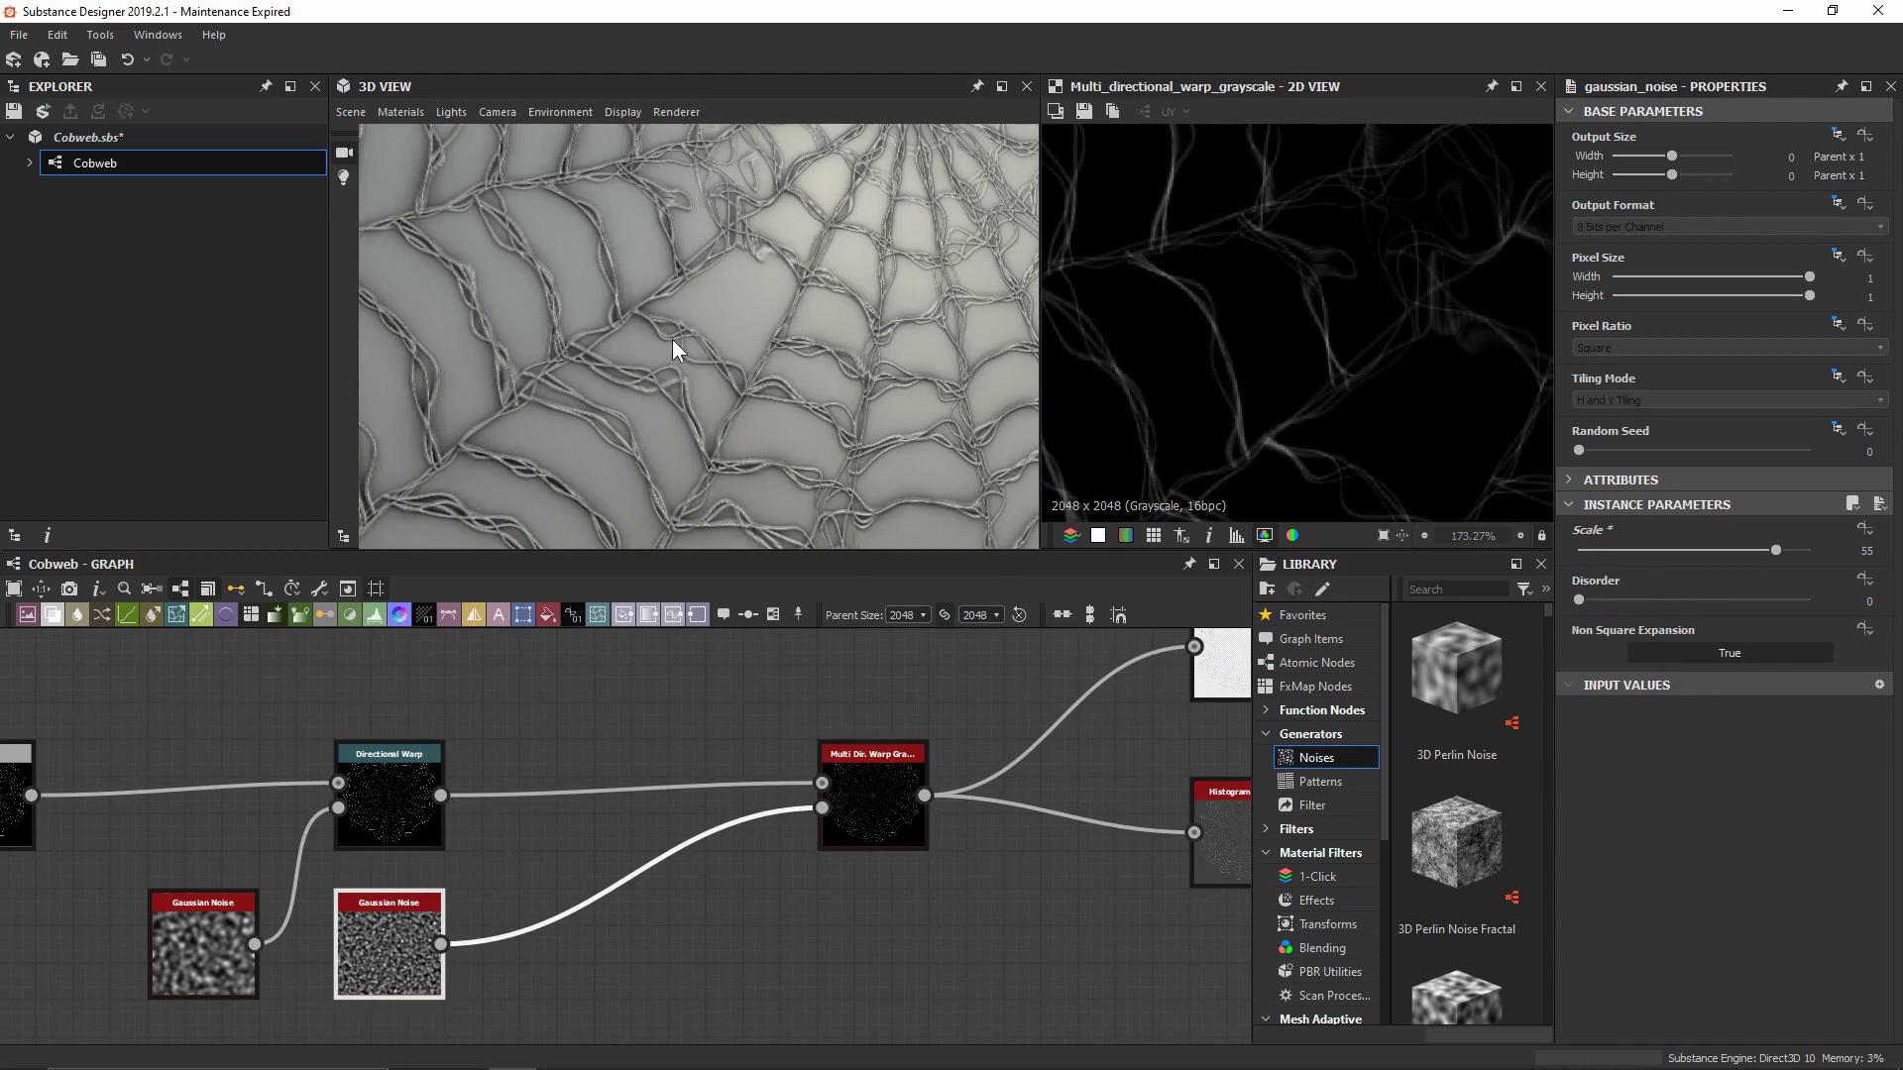
# Insert a Highpass Grayscale node between the second Gaussian Noise and the Multi Dir. Warp Grayscale, and line the nodes up neatly
pyautogui.click(601, 863)
pyautogui.press('space')
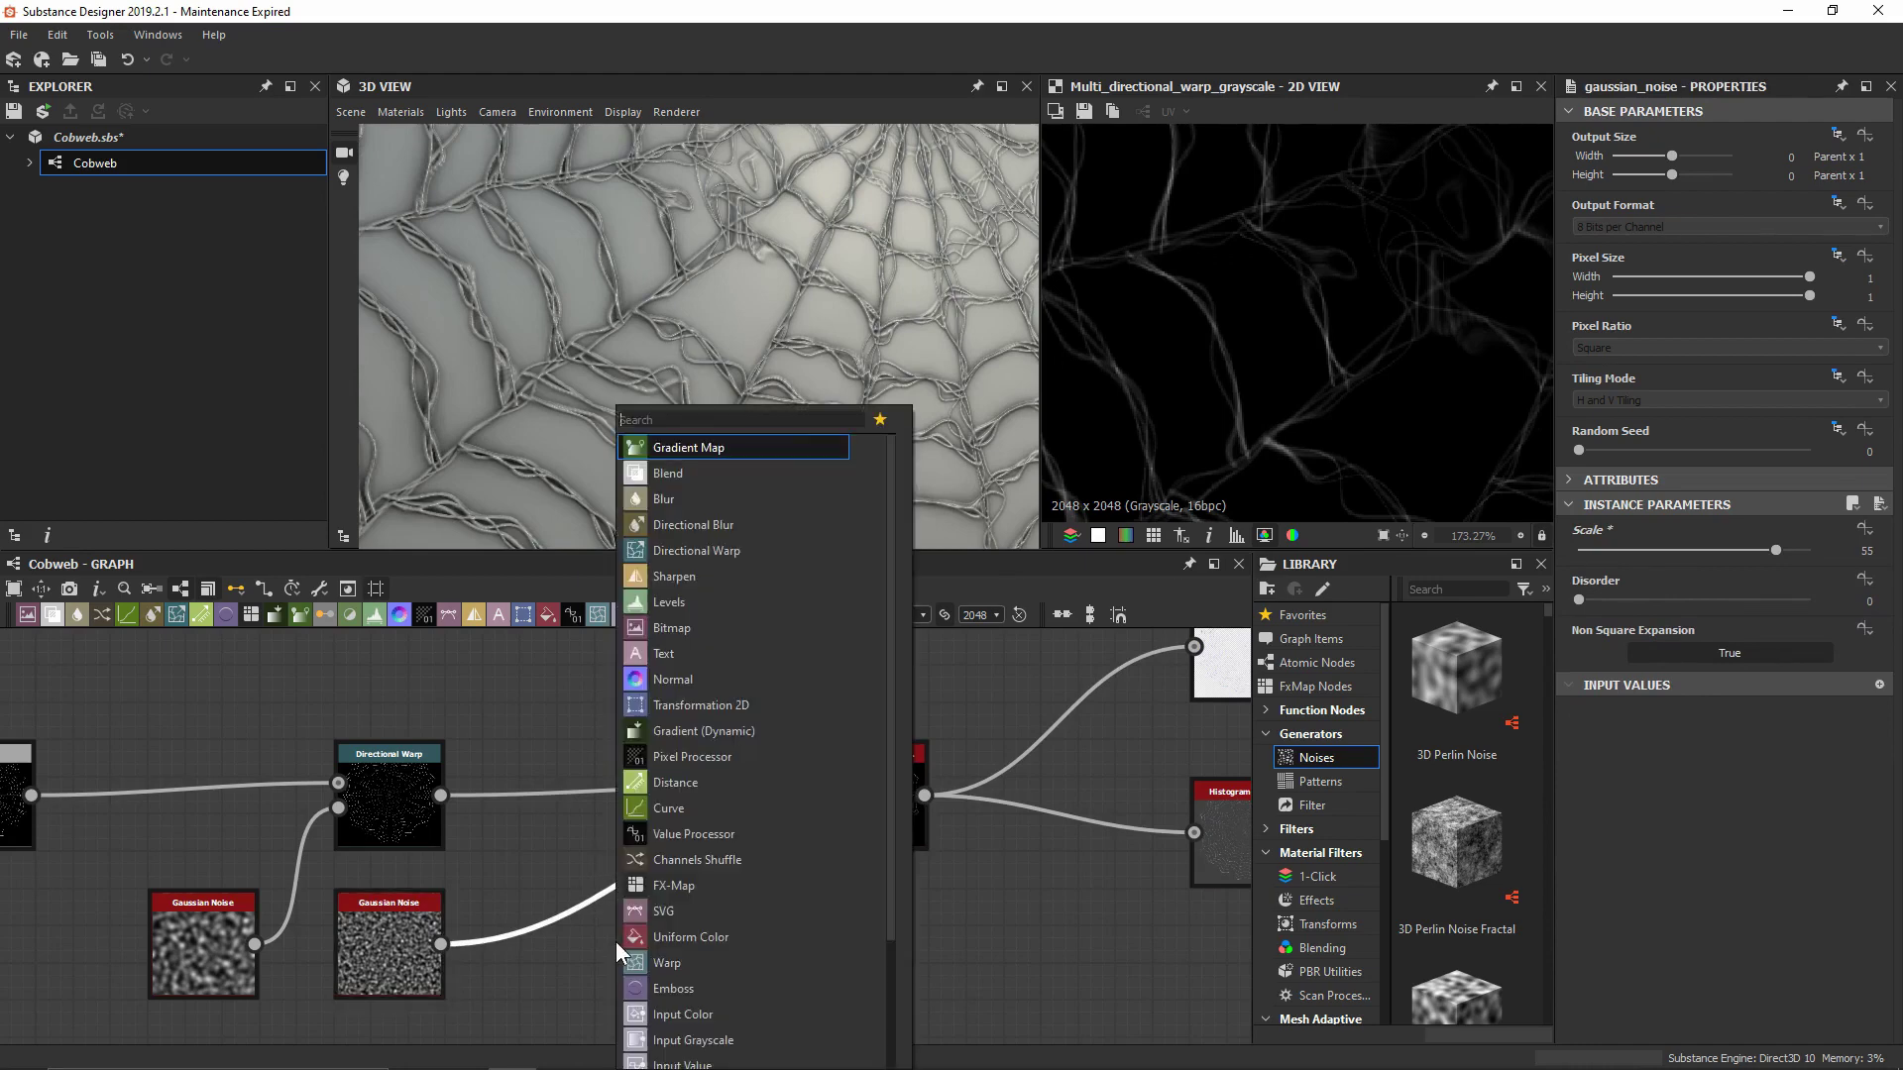
pyautogui.write('hi')
pyautogui.press('Return')
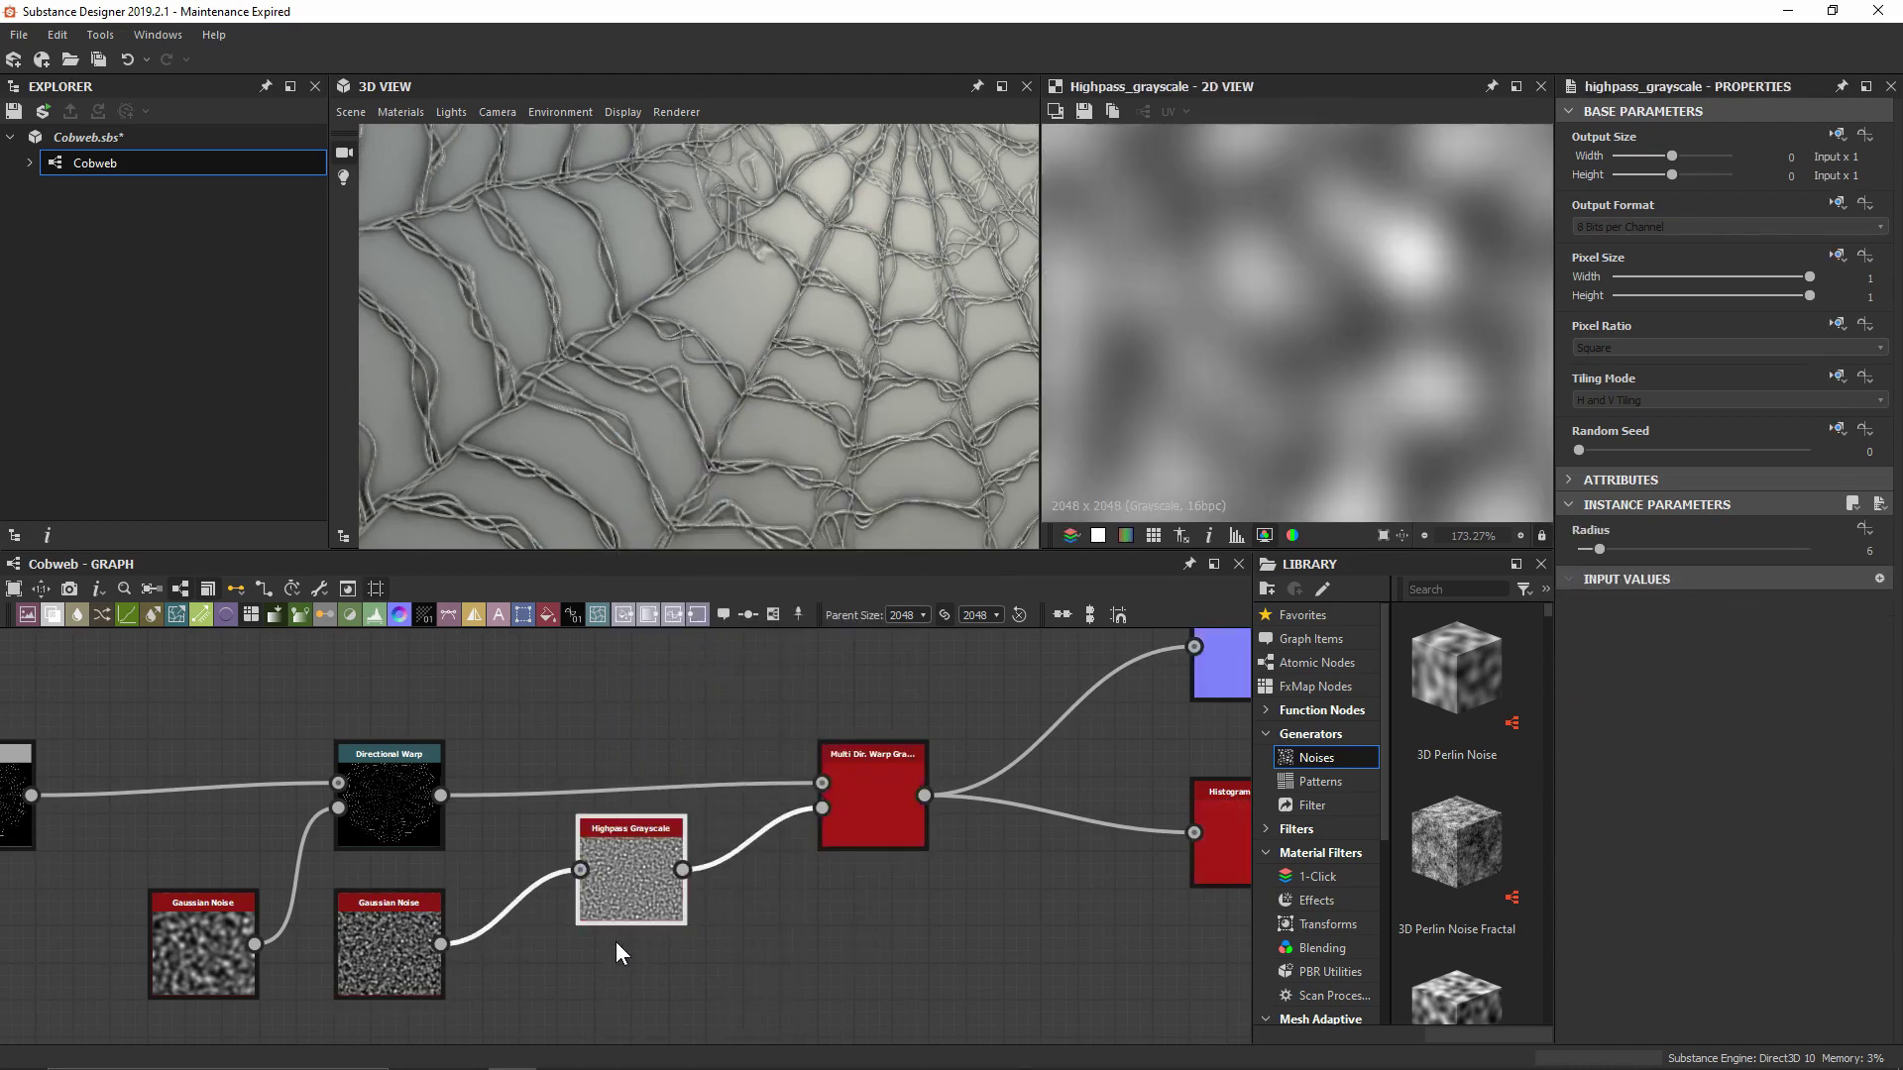
pyautogui.moveTo(622, 846); pyautogui.dragTo(565, 923)
pyautogui.moveTo(783, 845); pyautogui.dragTo(747, 844)
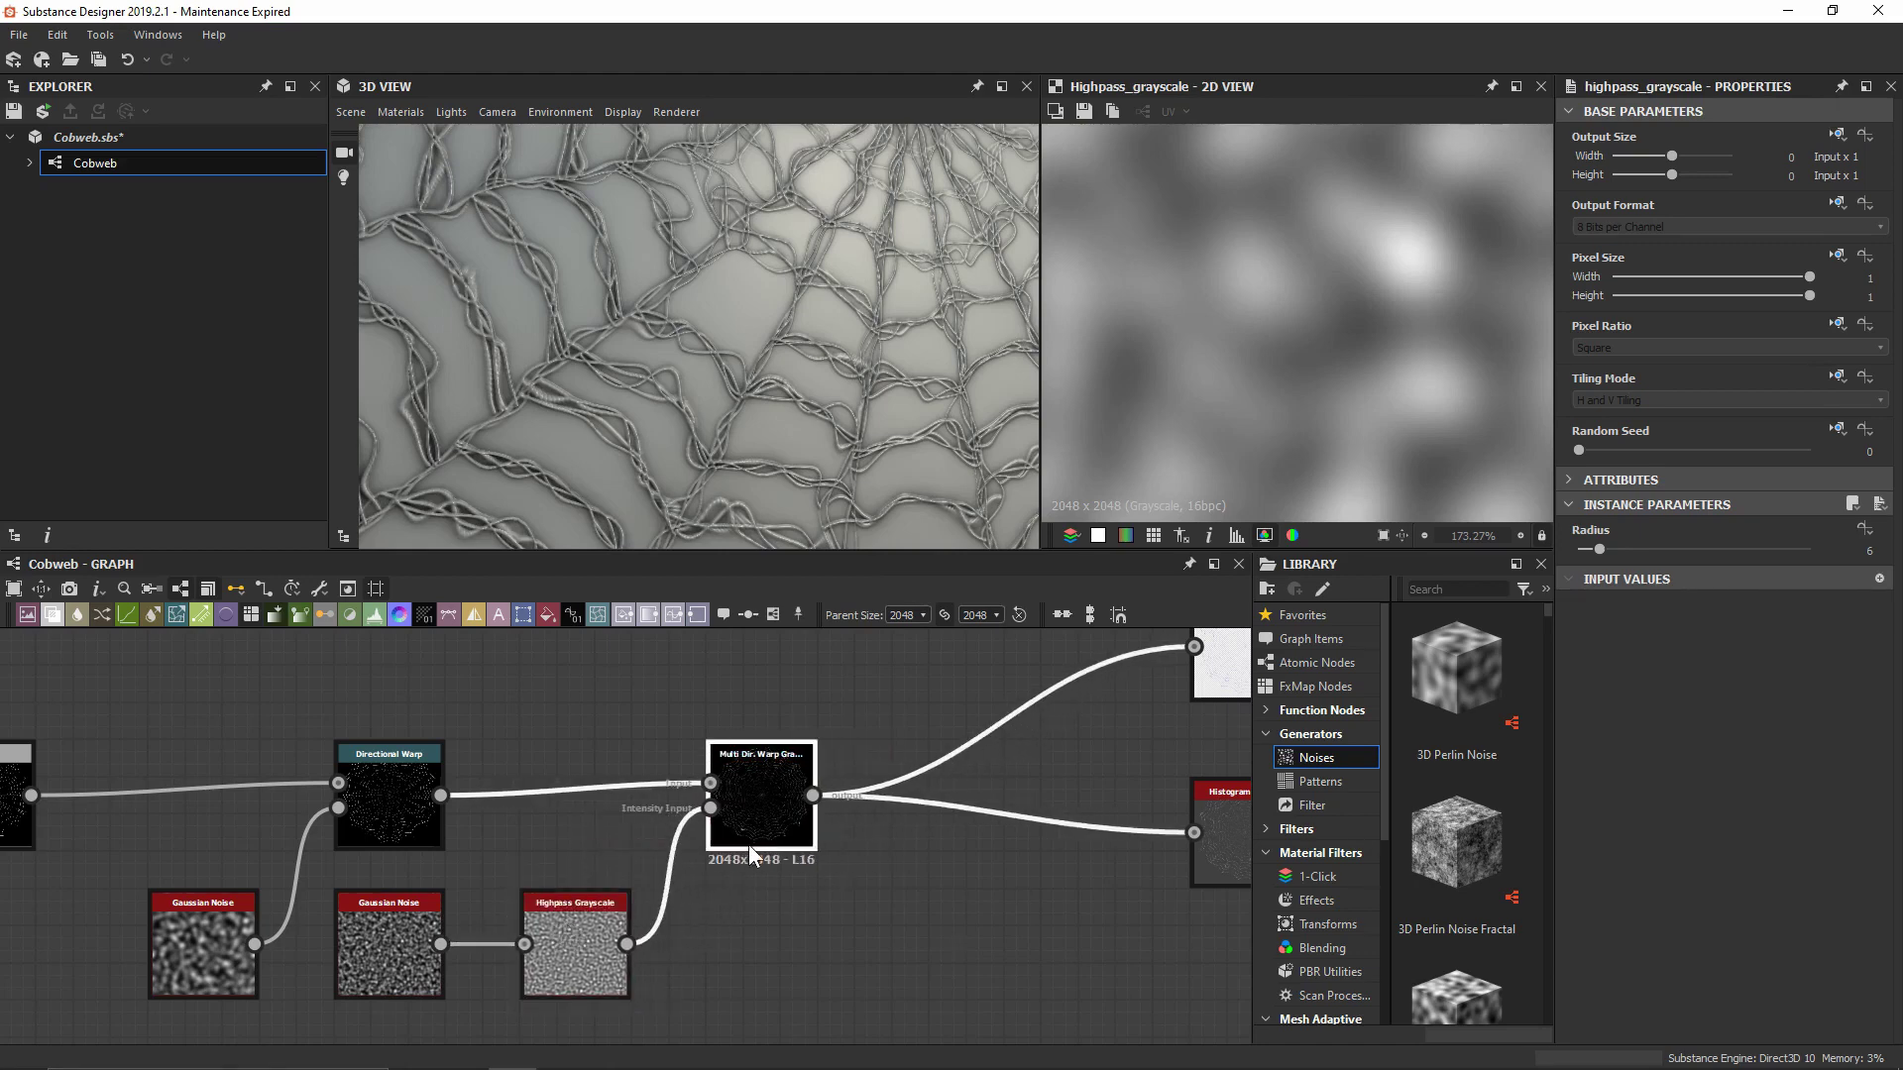
# Set the Highpass Grayscale's Radius to 2.75
pyautogui.click(557, 965)
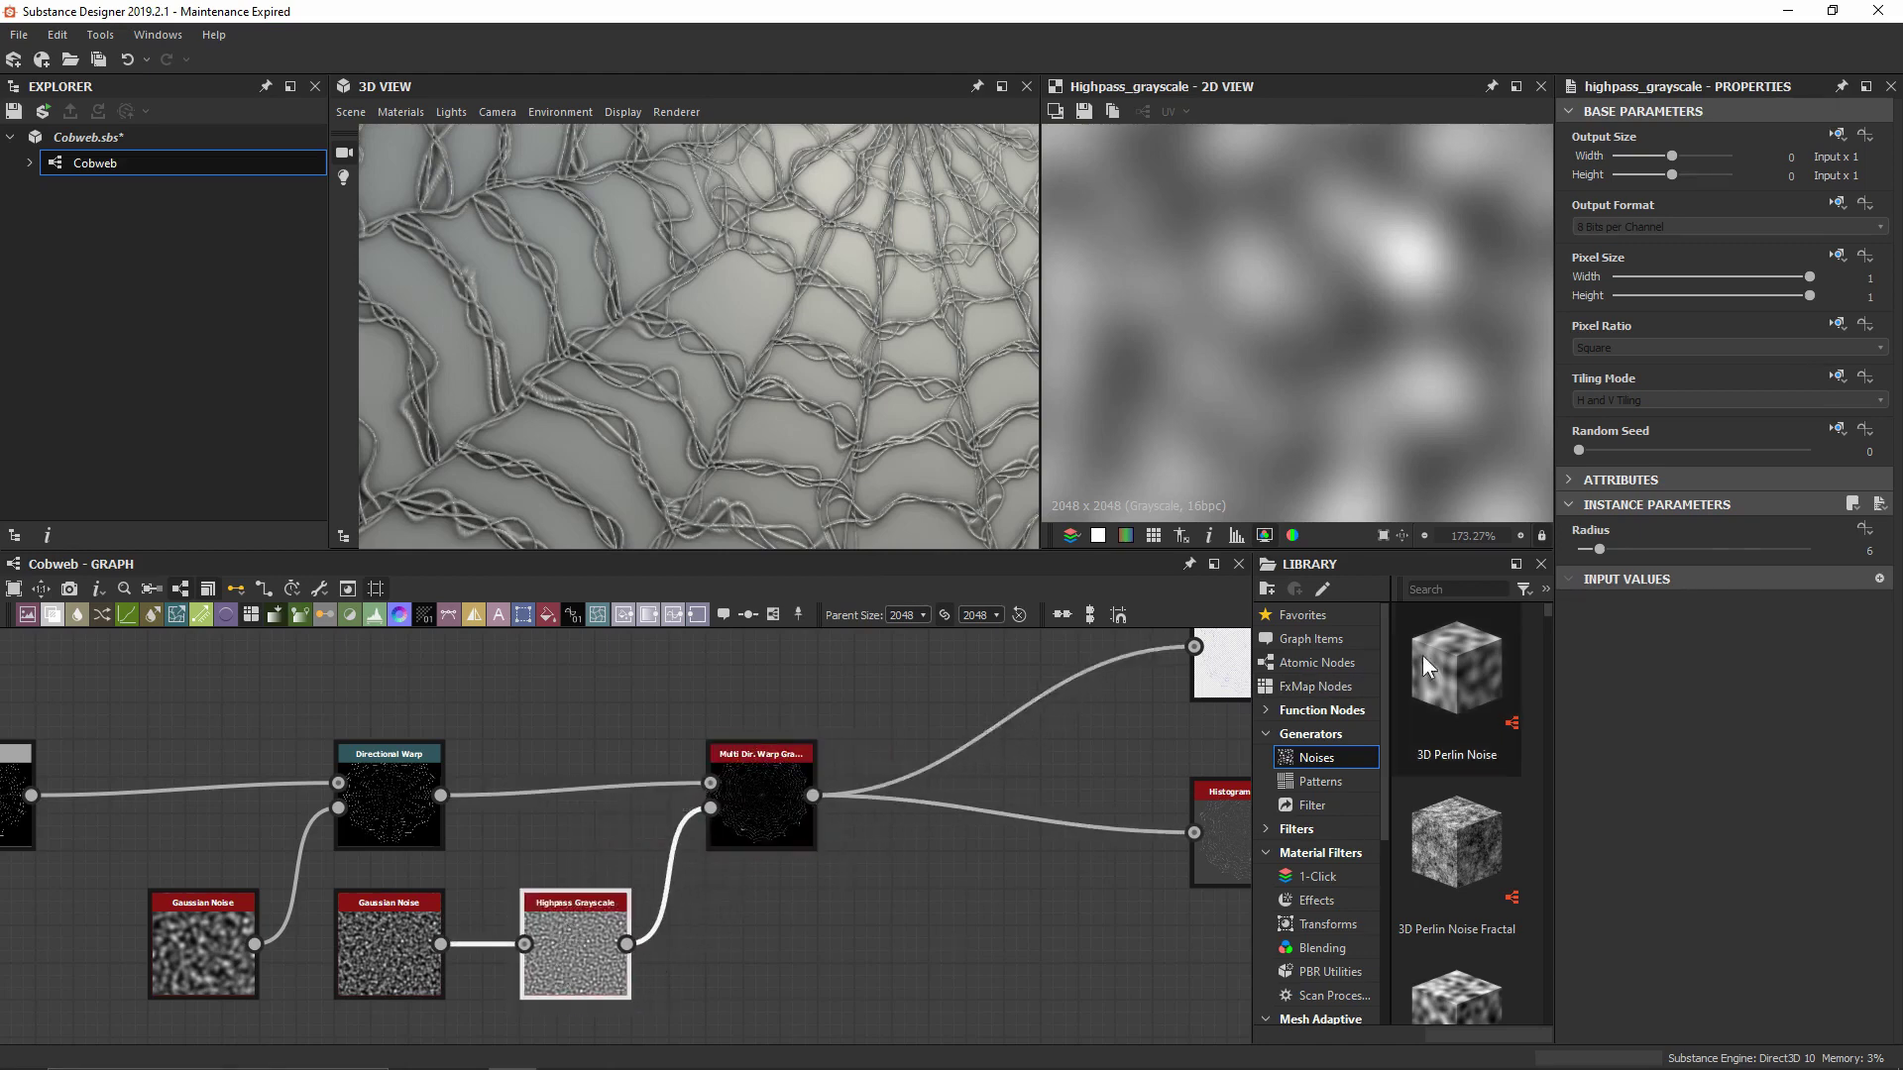
pyautogui.moveTo(1596, 549); pyautogui.dragTo(1598, 551)
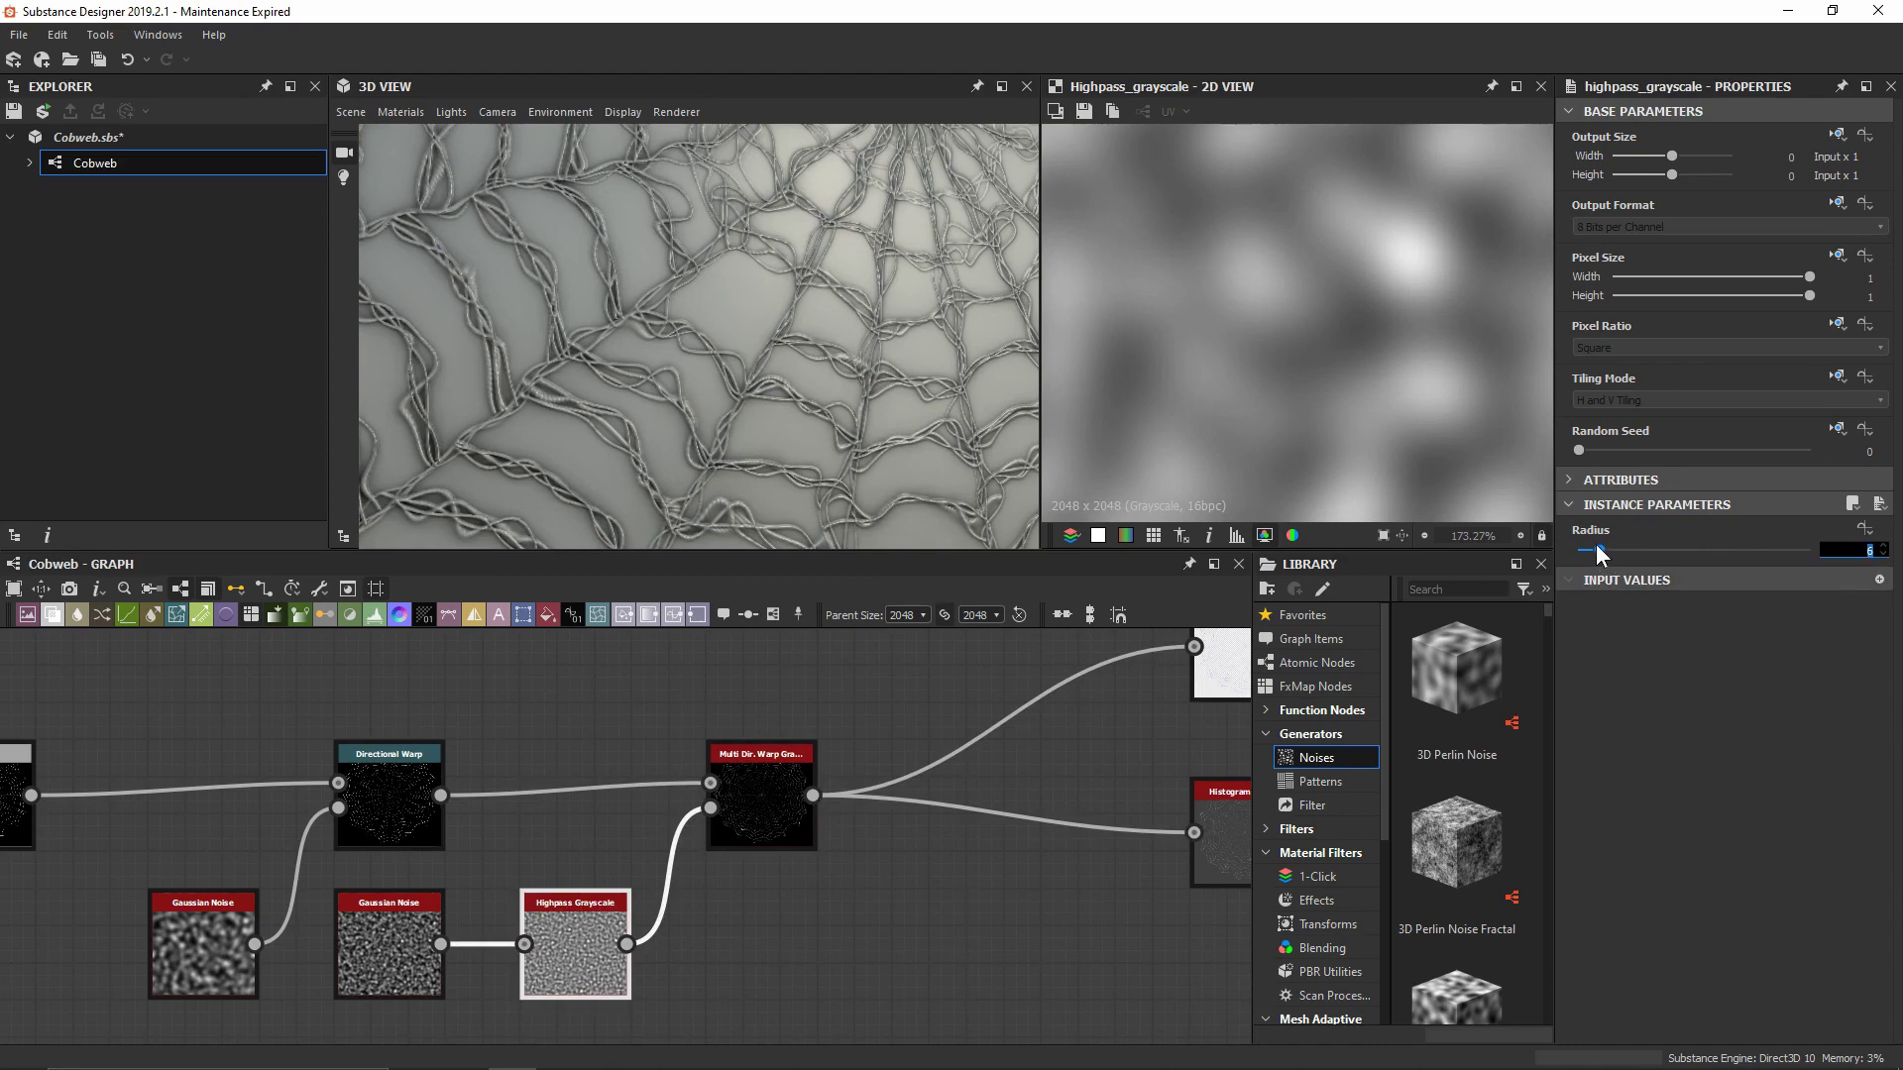
pyautogui.write('2.75')
pyautogui.press('Return')
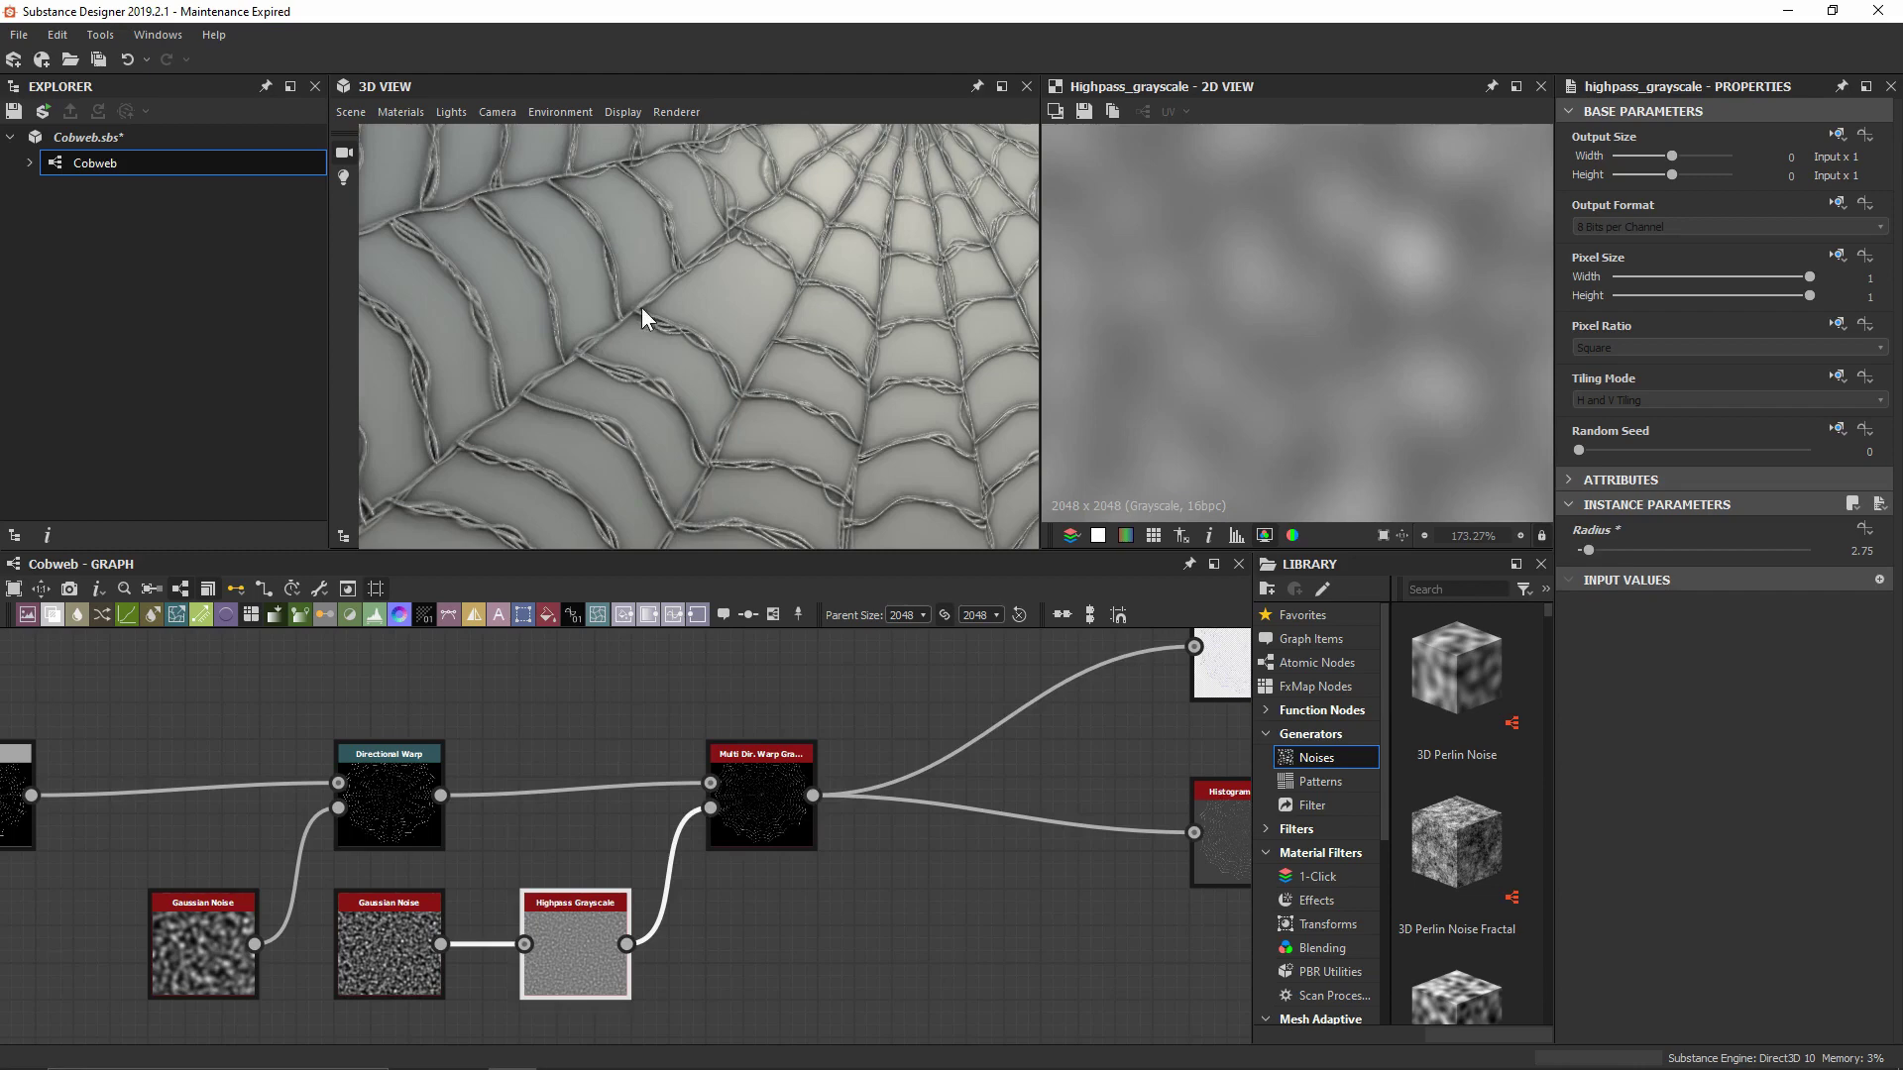
# Set the Multi Dir. Warp Grayscale's Intensity to 7 and save the package
pyautogui.moveTo(642, 315); pyautogui.dragTo(634, 124)
pyautogui.scroll(5, 662, 331)
pyautogui.click(771, 787)
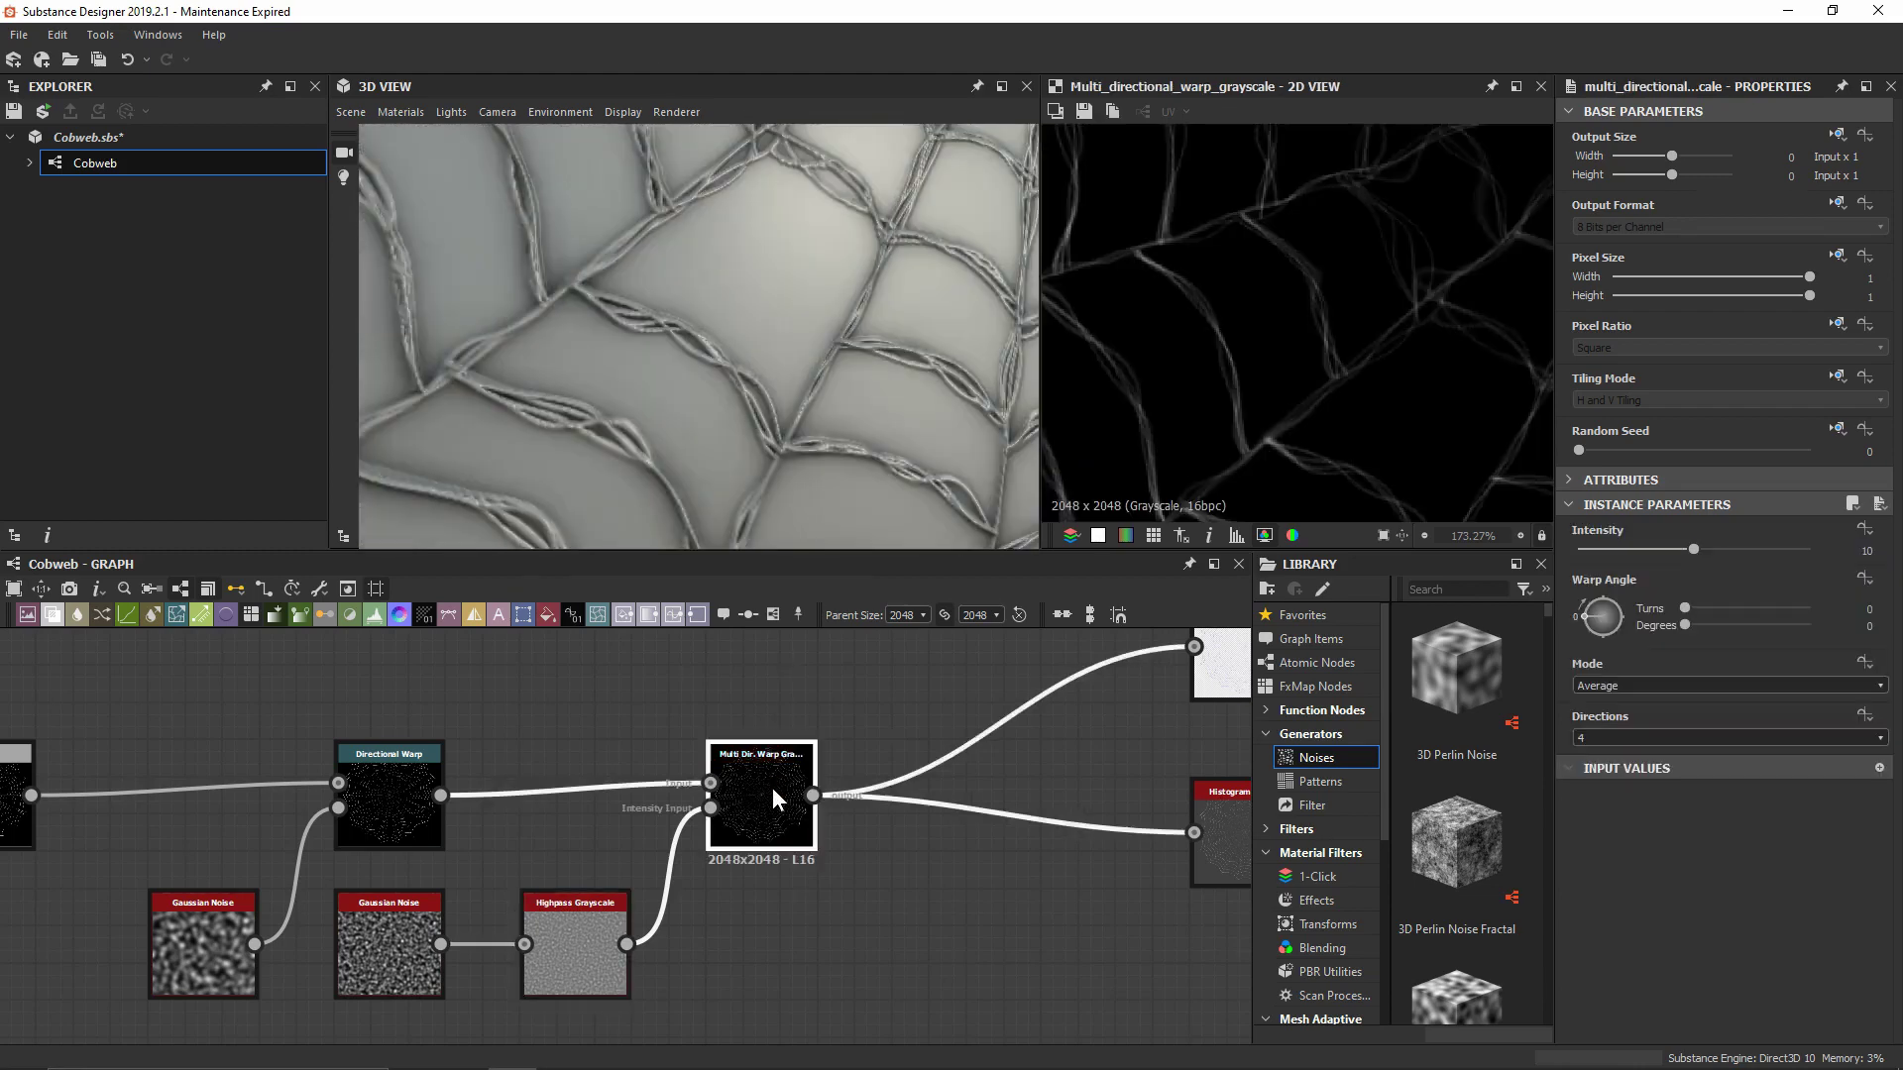
pyautogui.click(1693, 549)
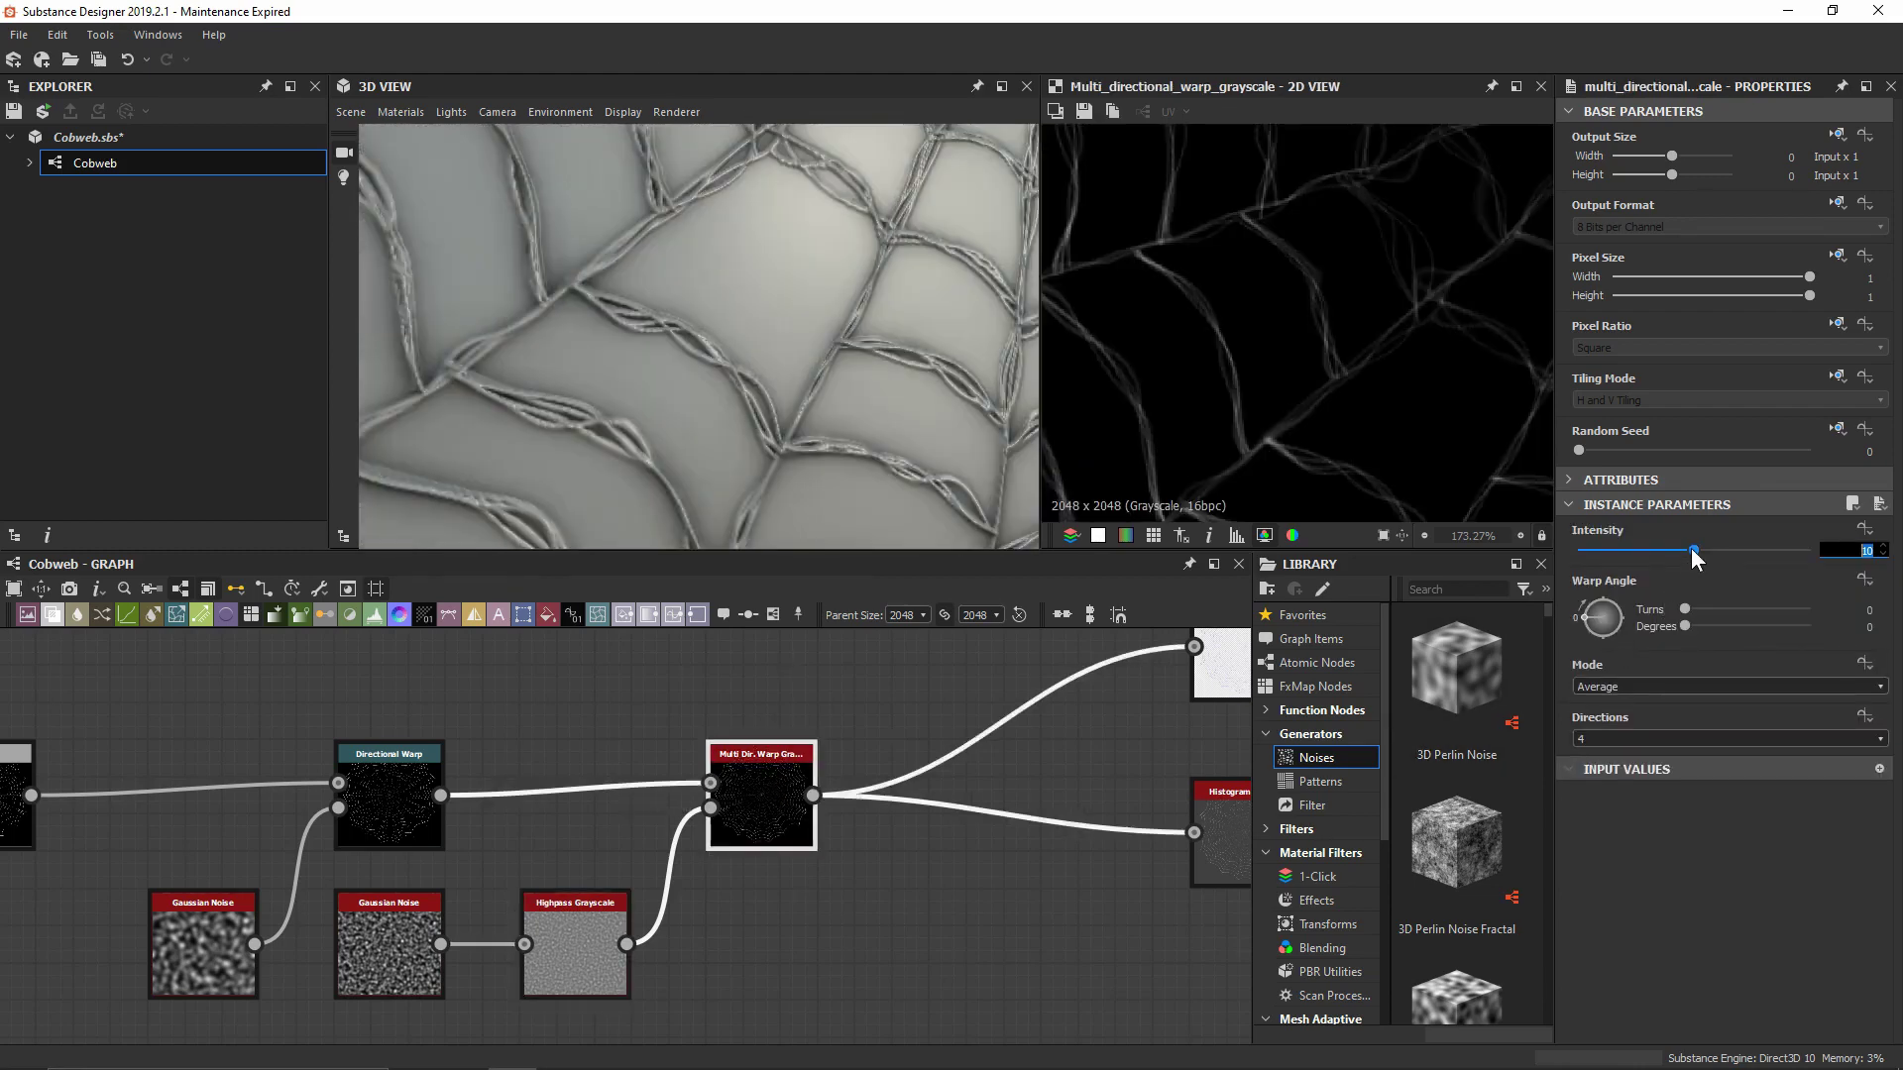
pyautogui.write('7')
pyautogui.press('Return')
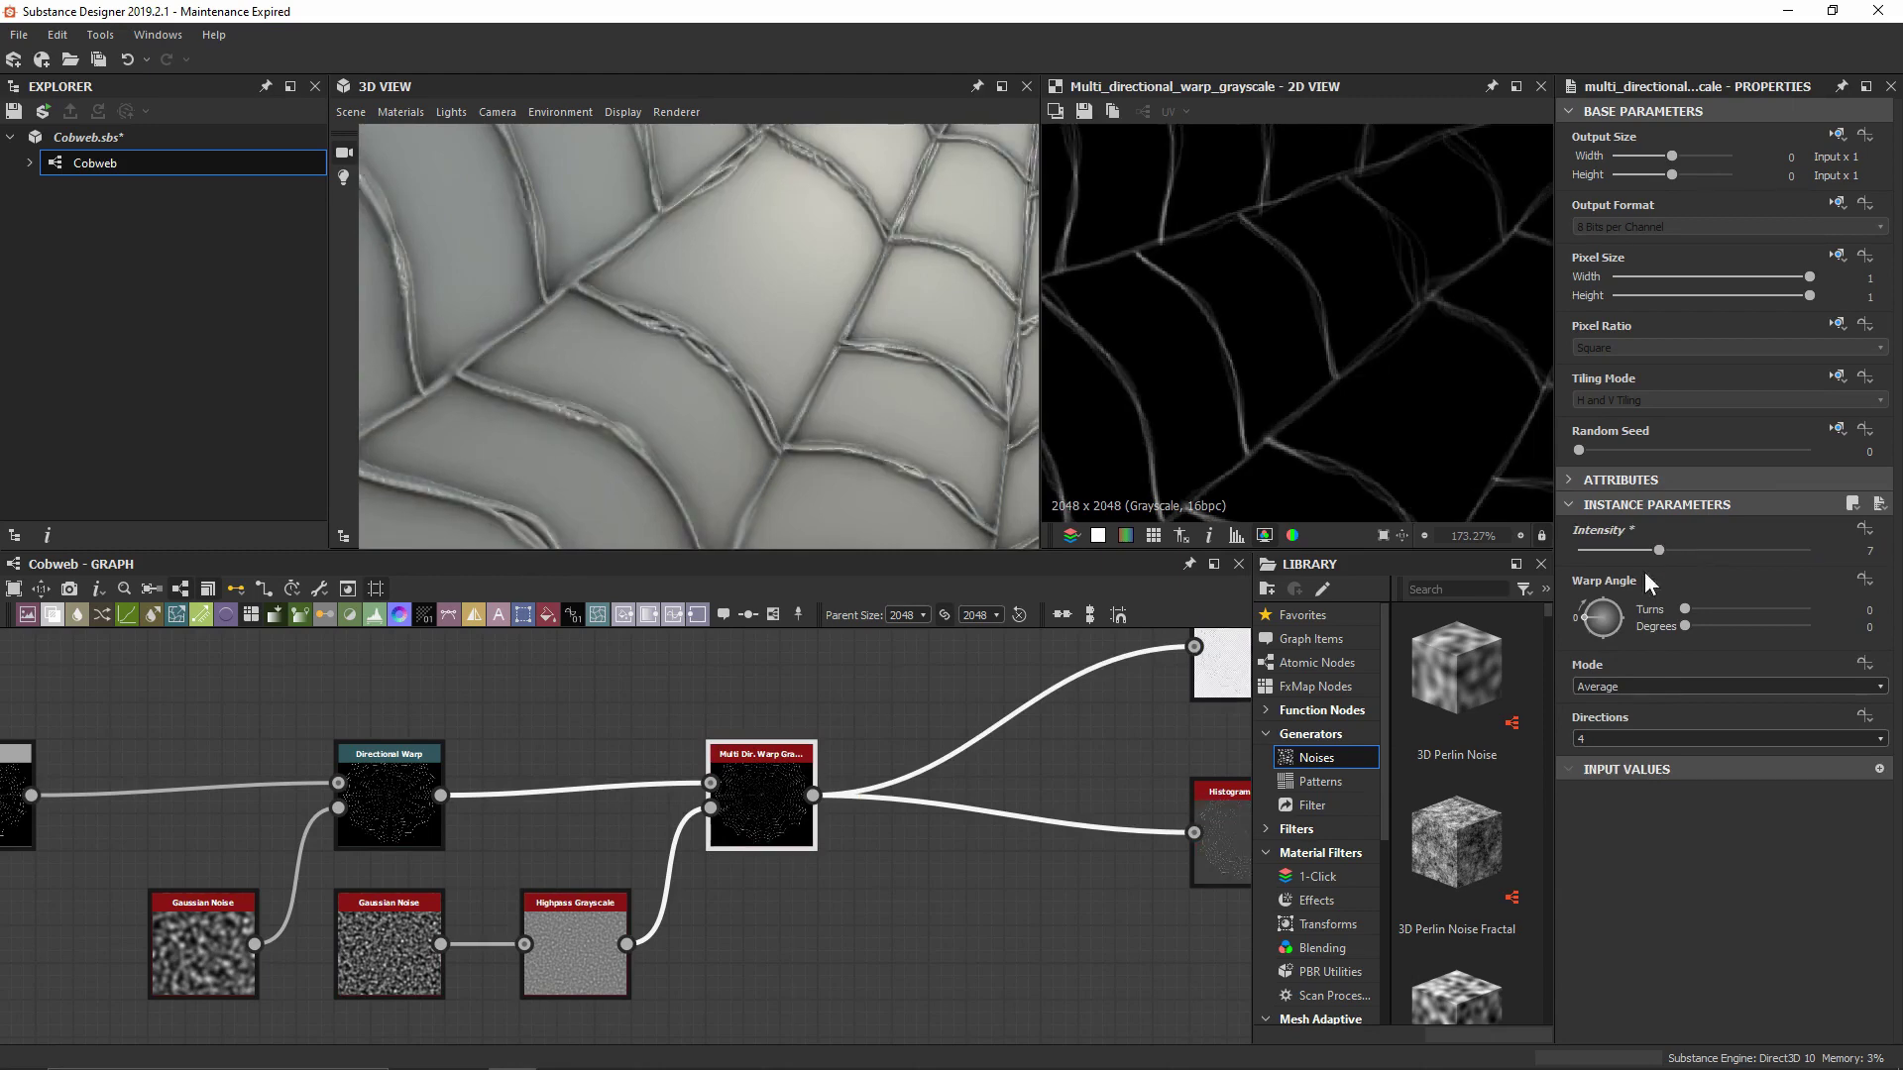
pyautogui.click(995, 906)
pyautogui.hotkey('ctrl', 's')
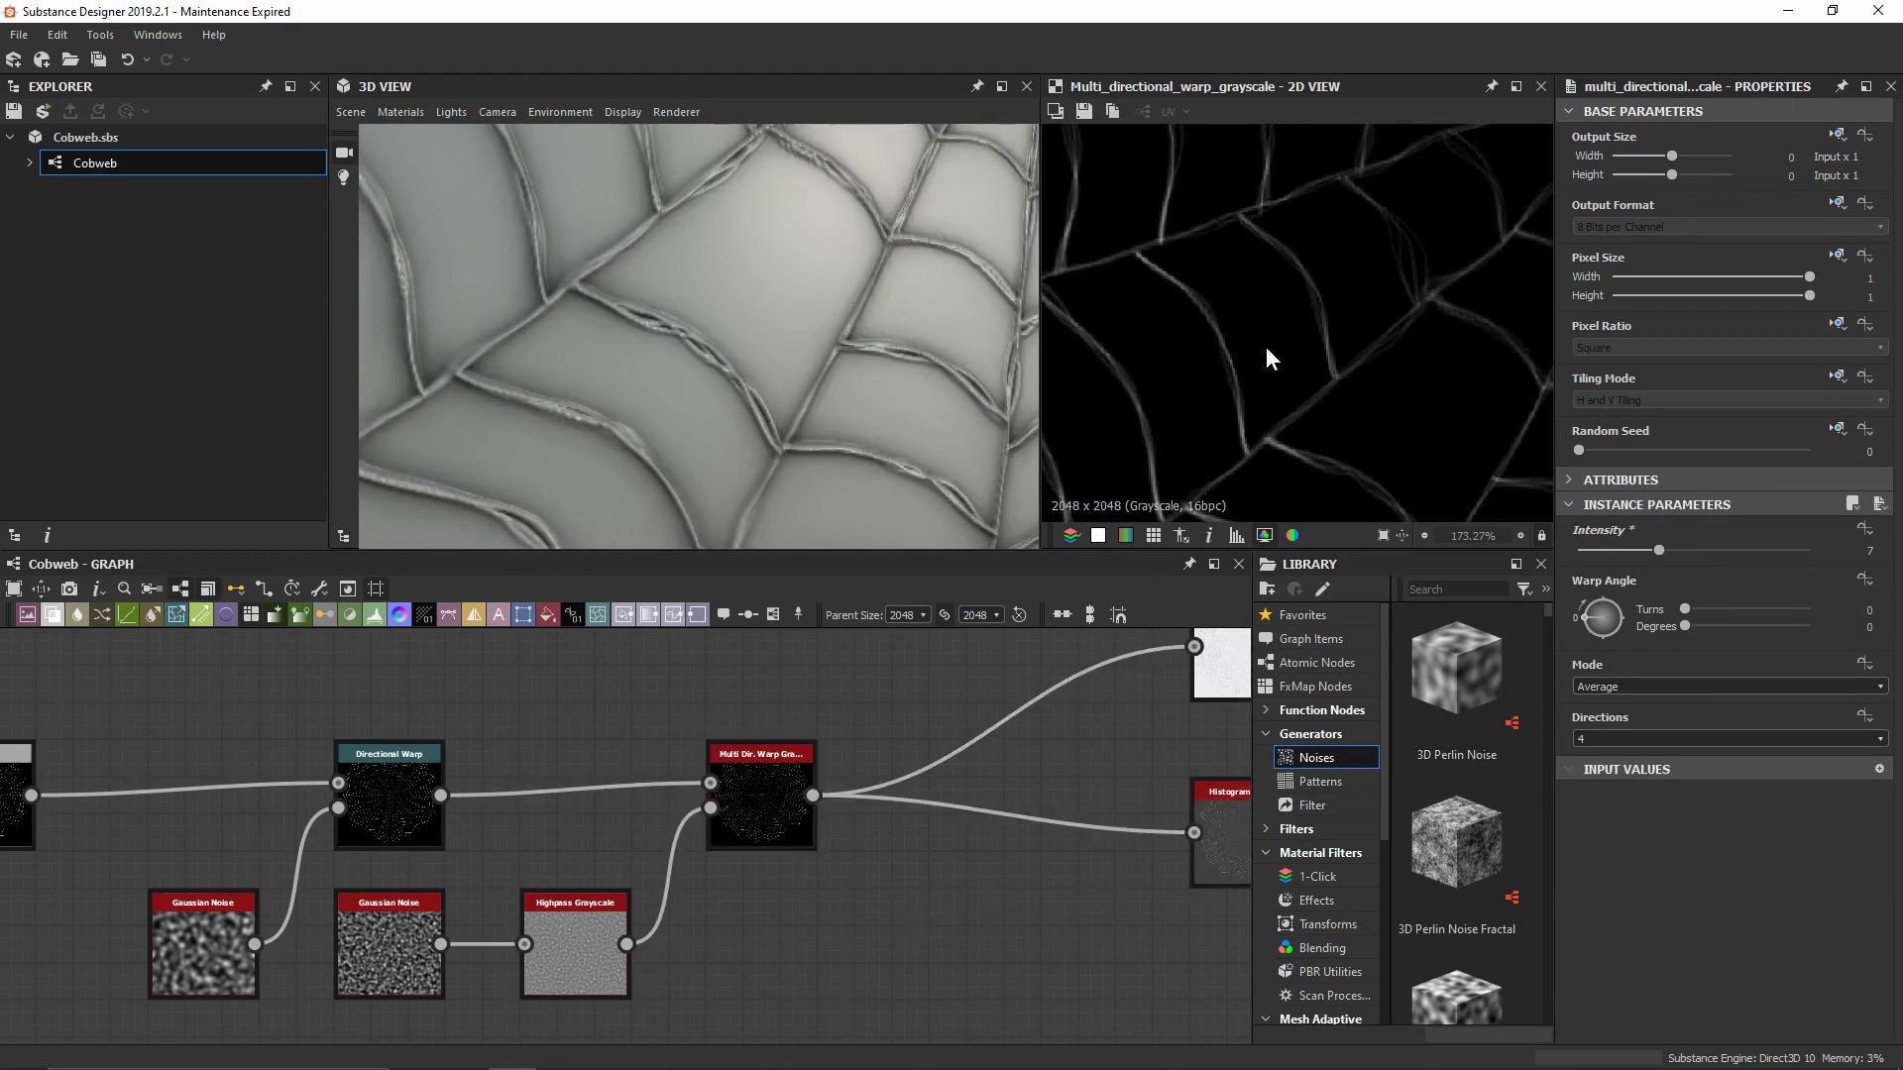
# Examine the softened strand splitting across the web on the 3D model and in the 2D view
pyautogui.scroll(-5, 1272, 359)
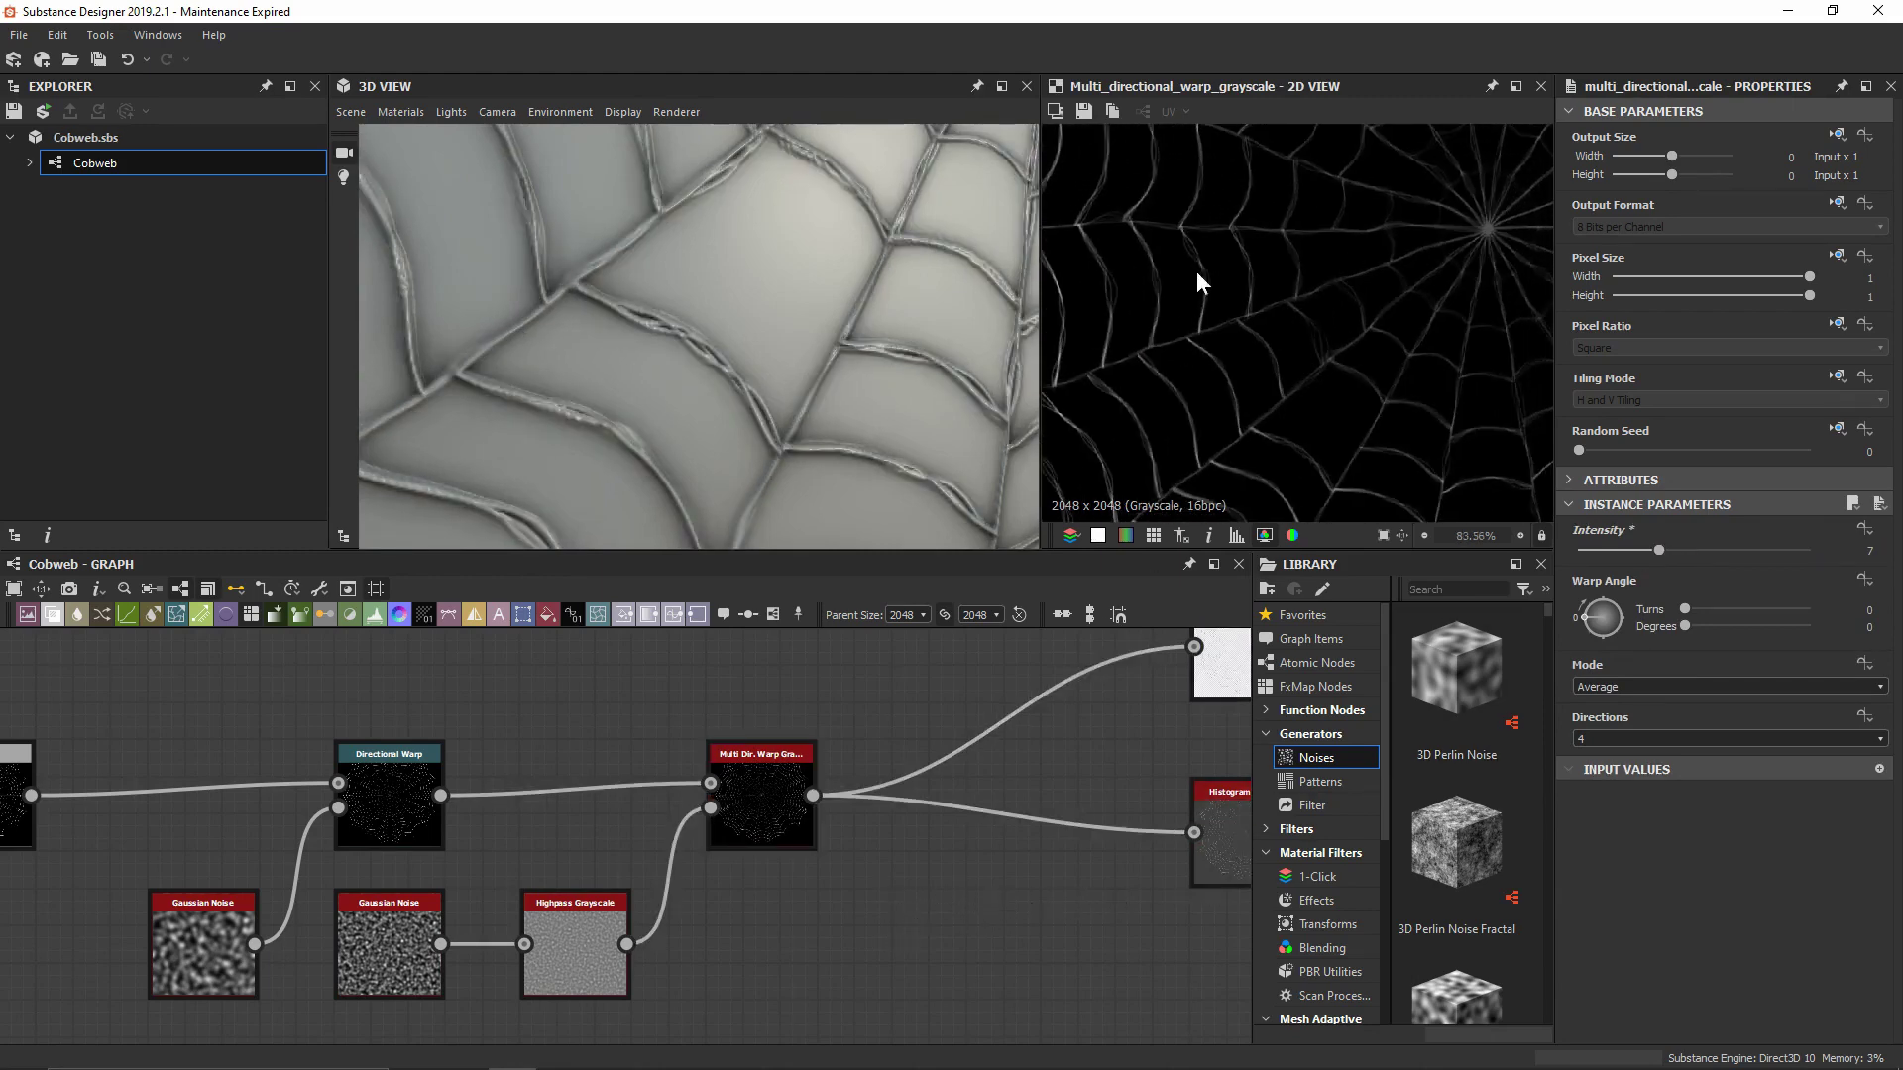
pyautogui.scroll(-8, 874, 258)
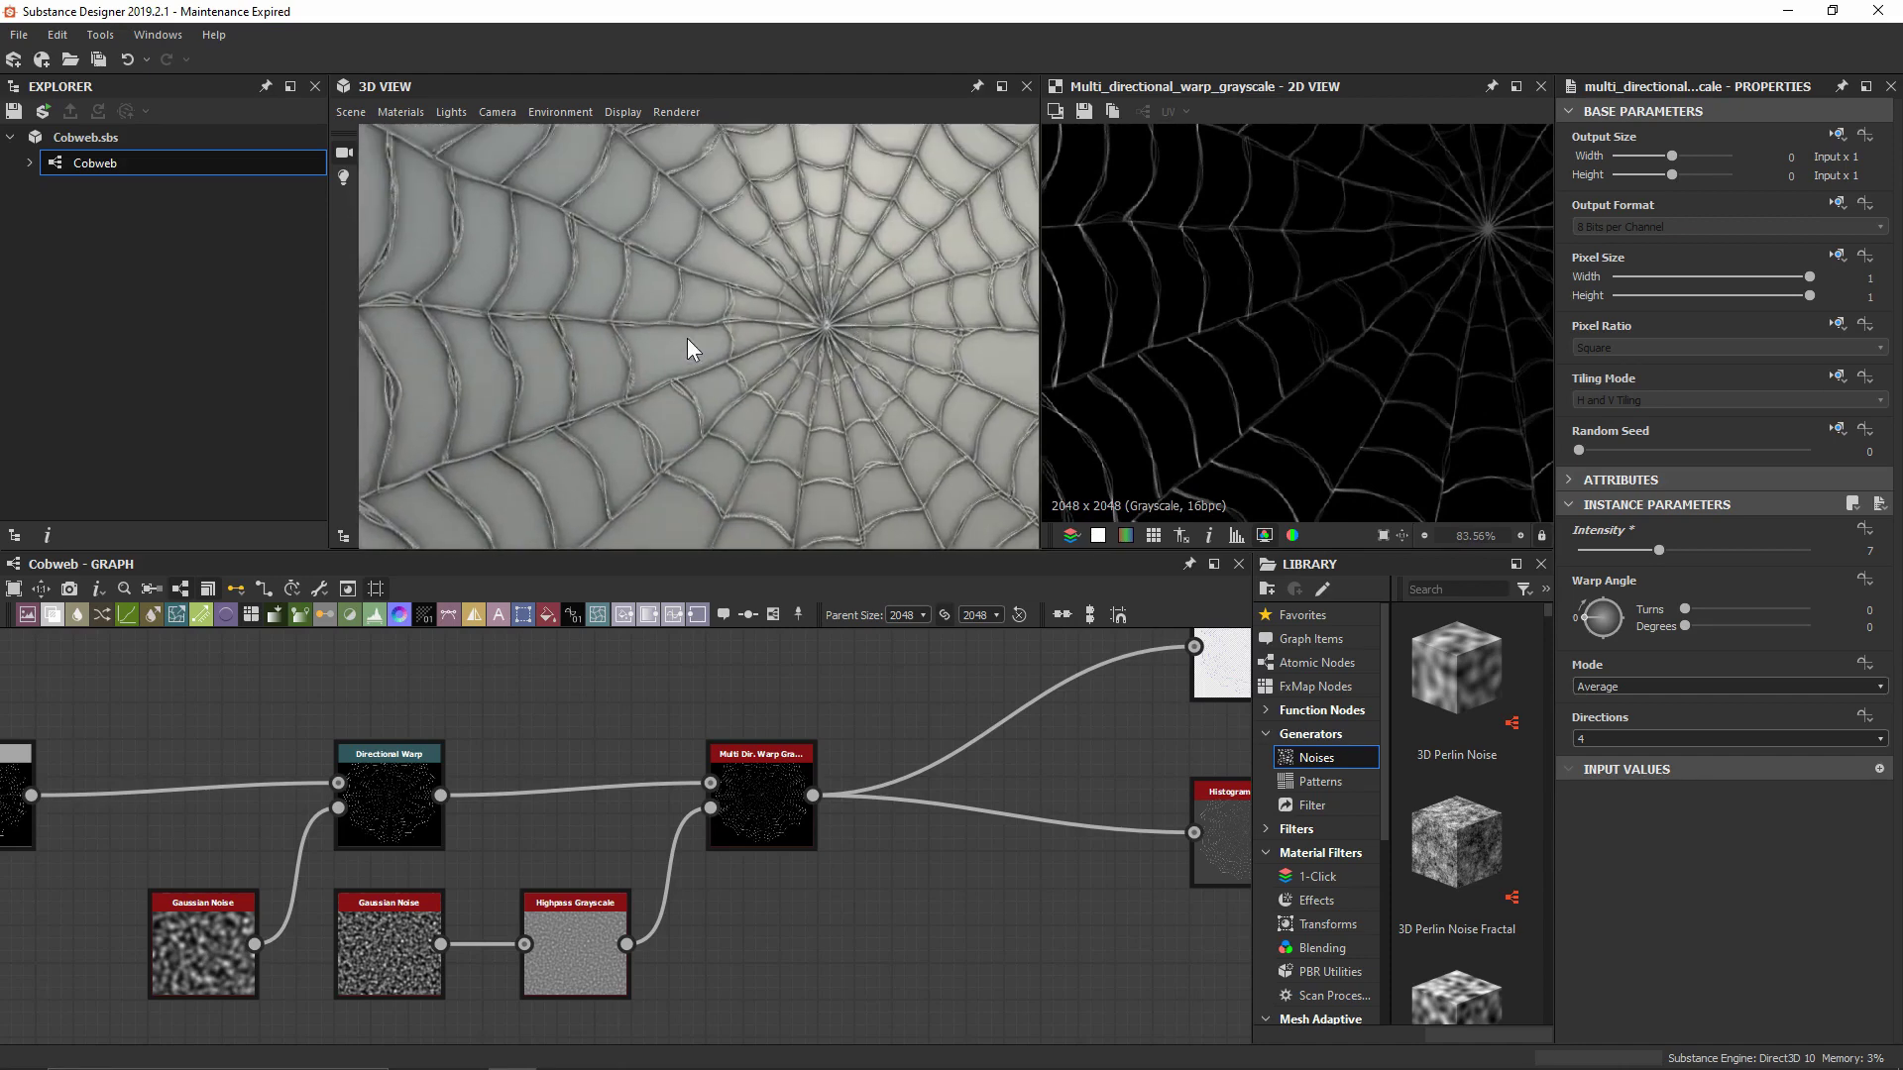
pyautogui.scroll(6, 704, 329)
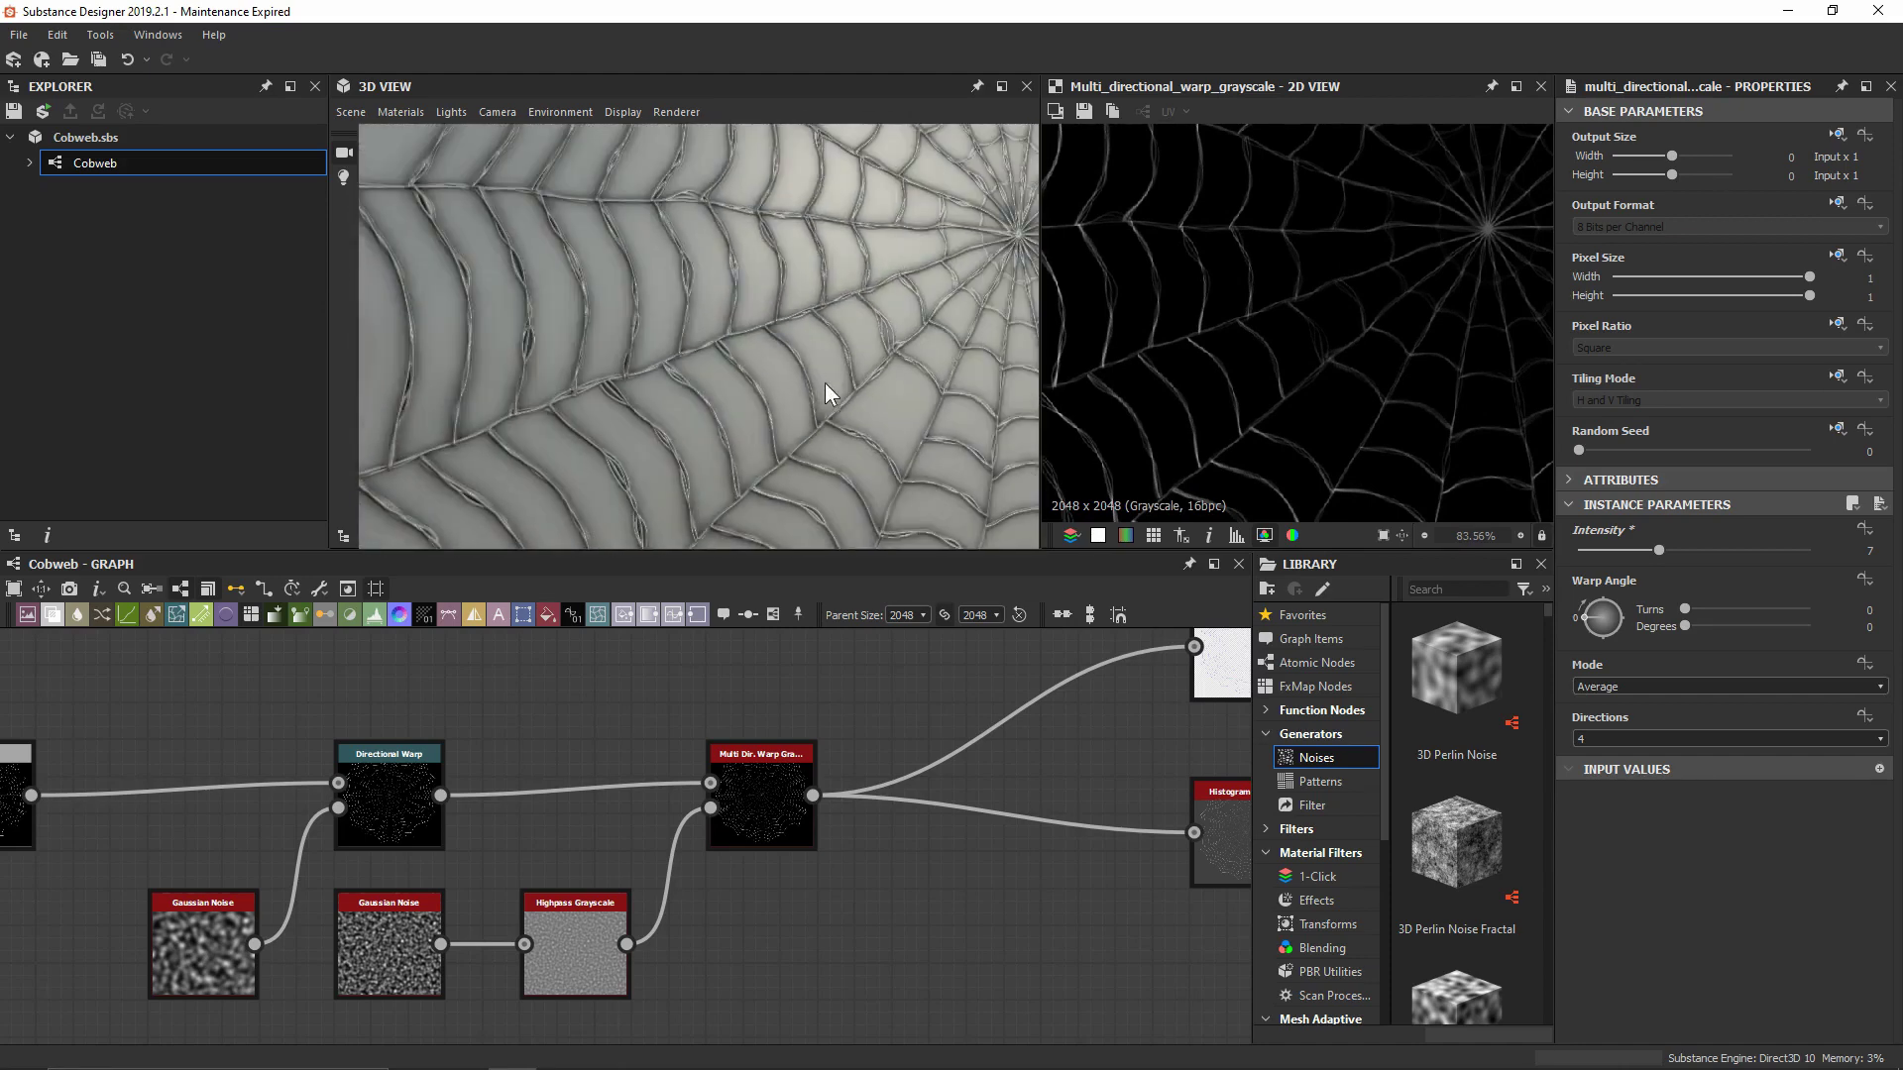
pyautogui.moveTo(807, 294); pyautogui.dragTo(720, 369)
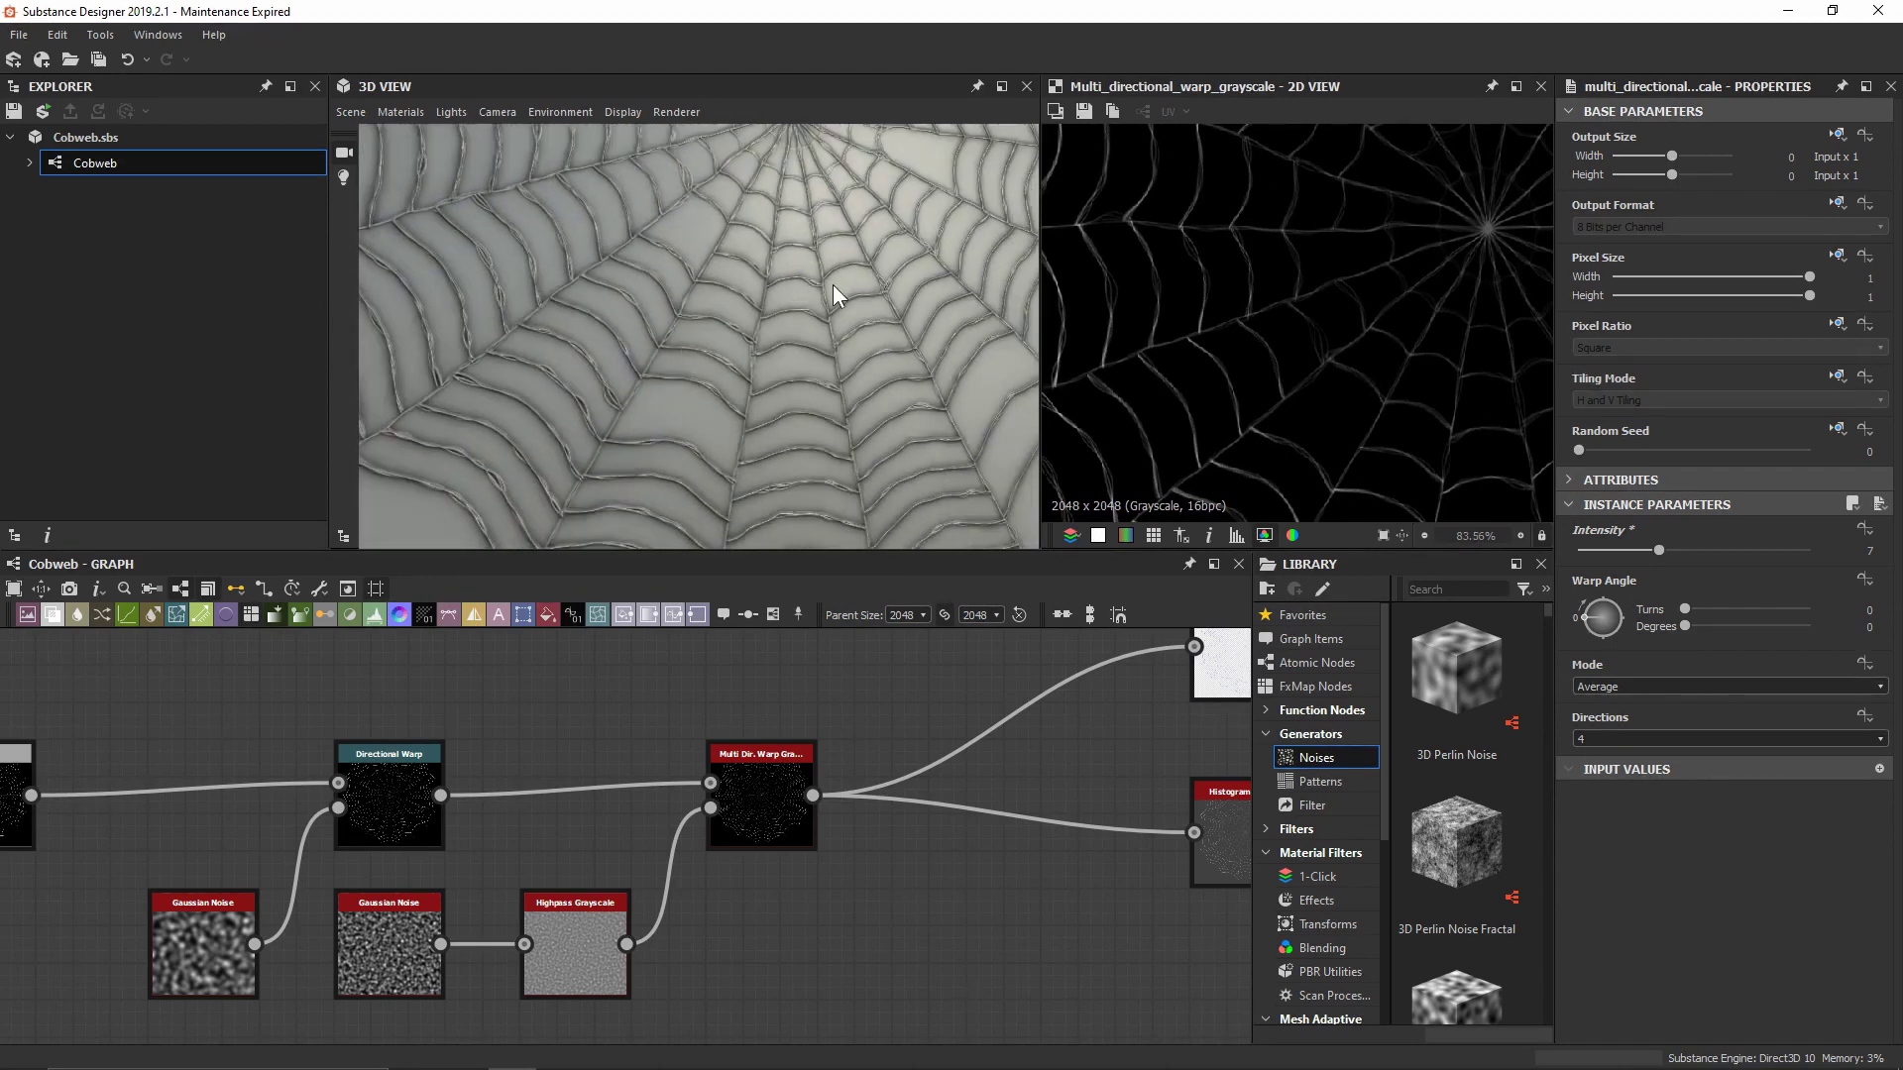
pyautogui.scroll(3, 793, 783)
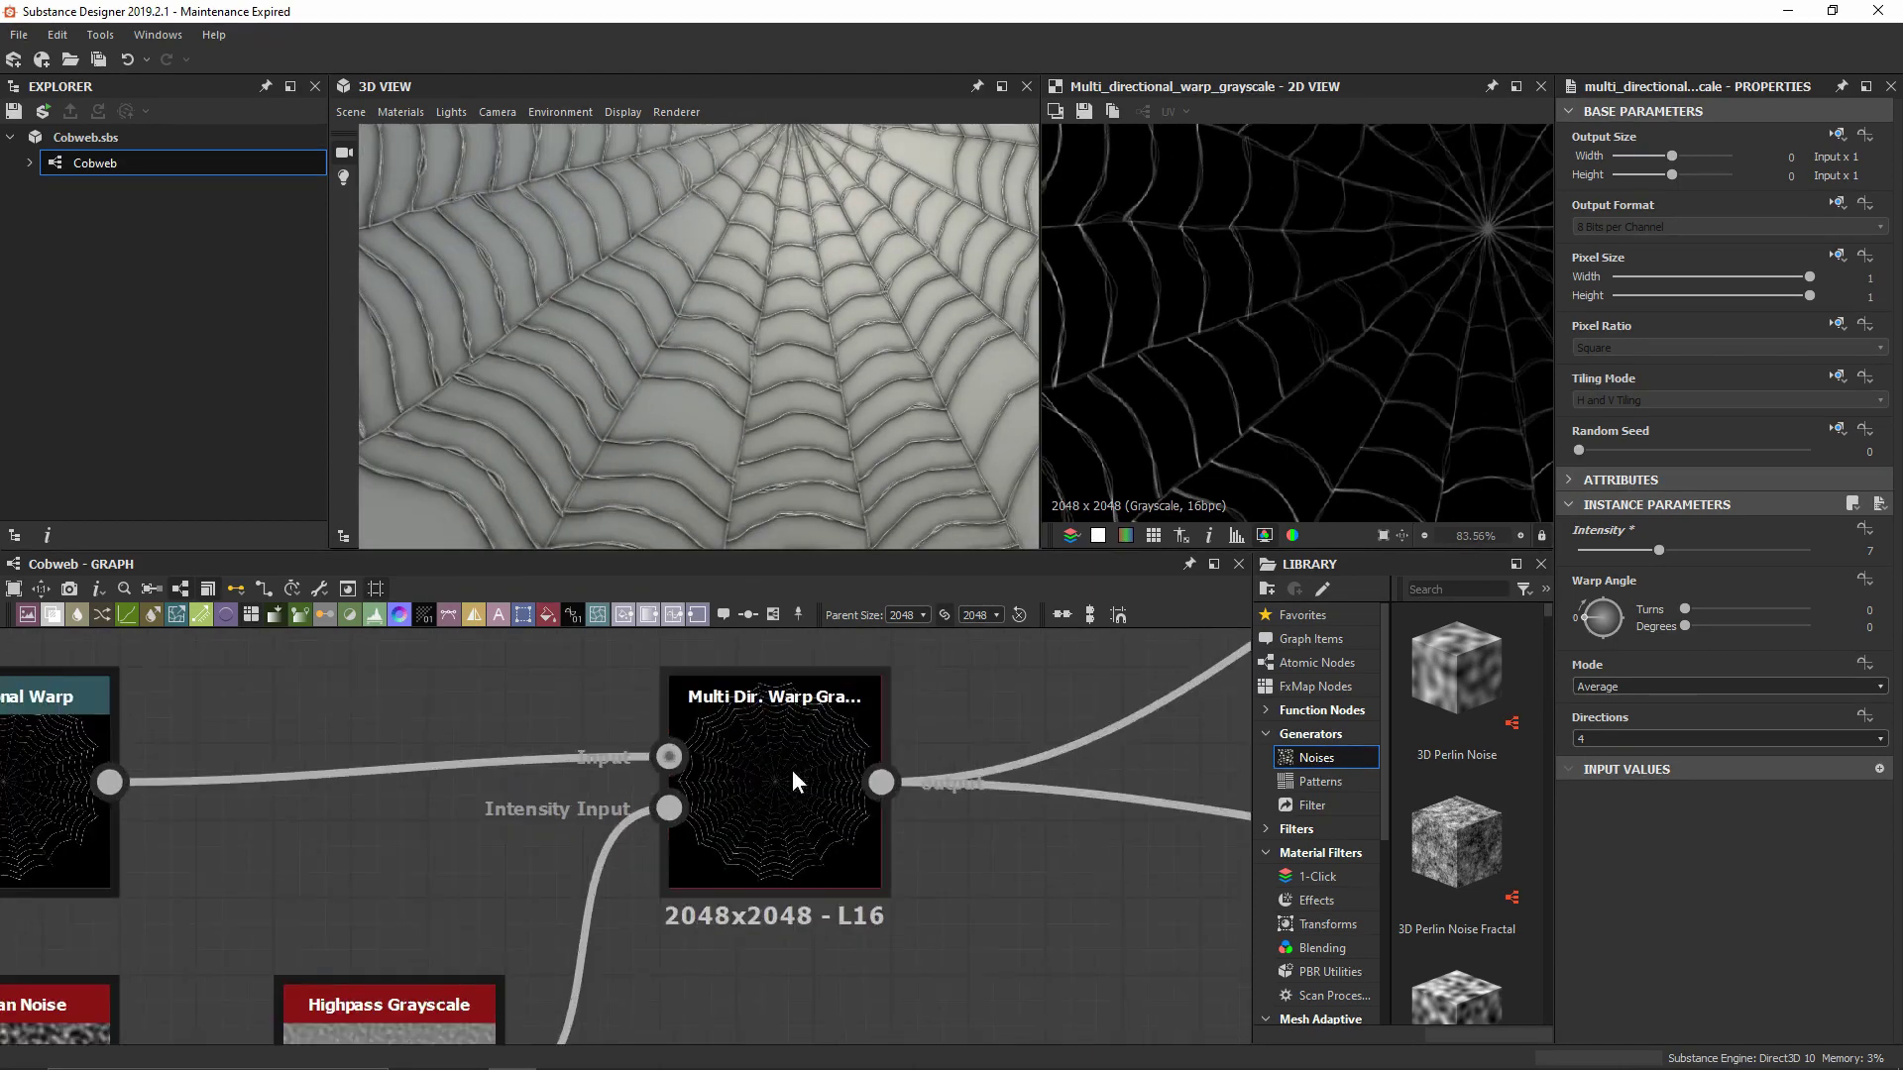
pyautogui.scroll(-3, 775, 718)
pyautogui.moveTo(785, 336)
pyautogui.mouseDown()
pyautogui.moveTo(771, 313)
pyautogui.moveTo(769, 353)
pyautogui.mouseUp()
# Try the Max and Chain modes on the Multi Dir. Warp Grayscale and return it to Average
pyautogui.click(1671, 686)
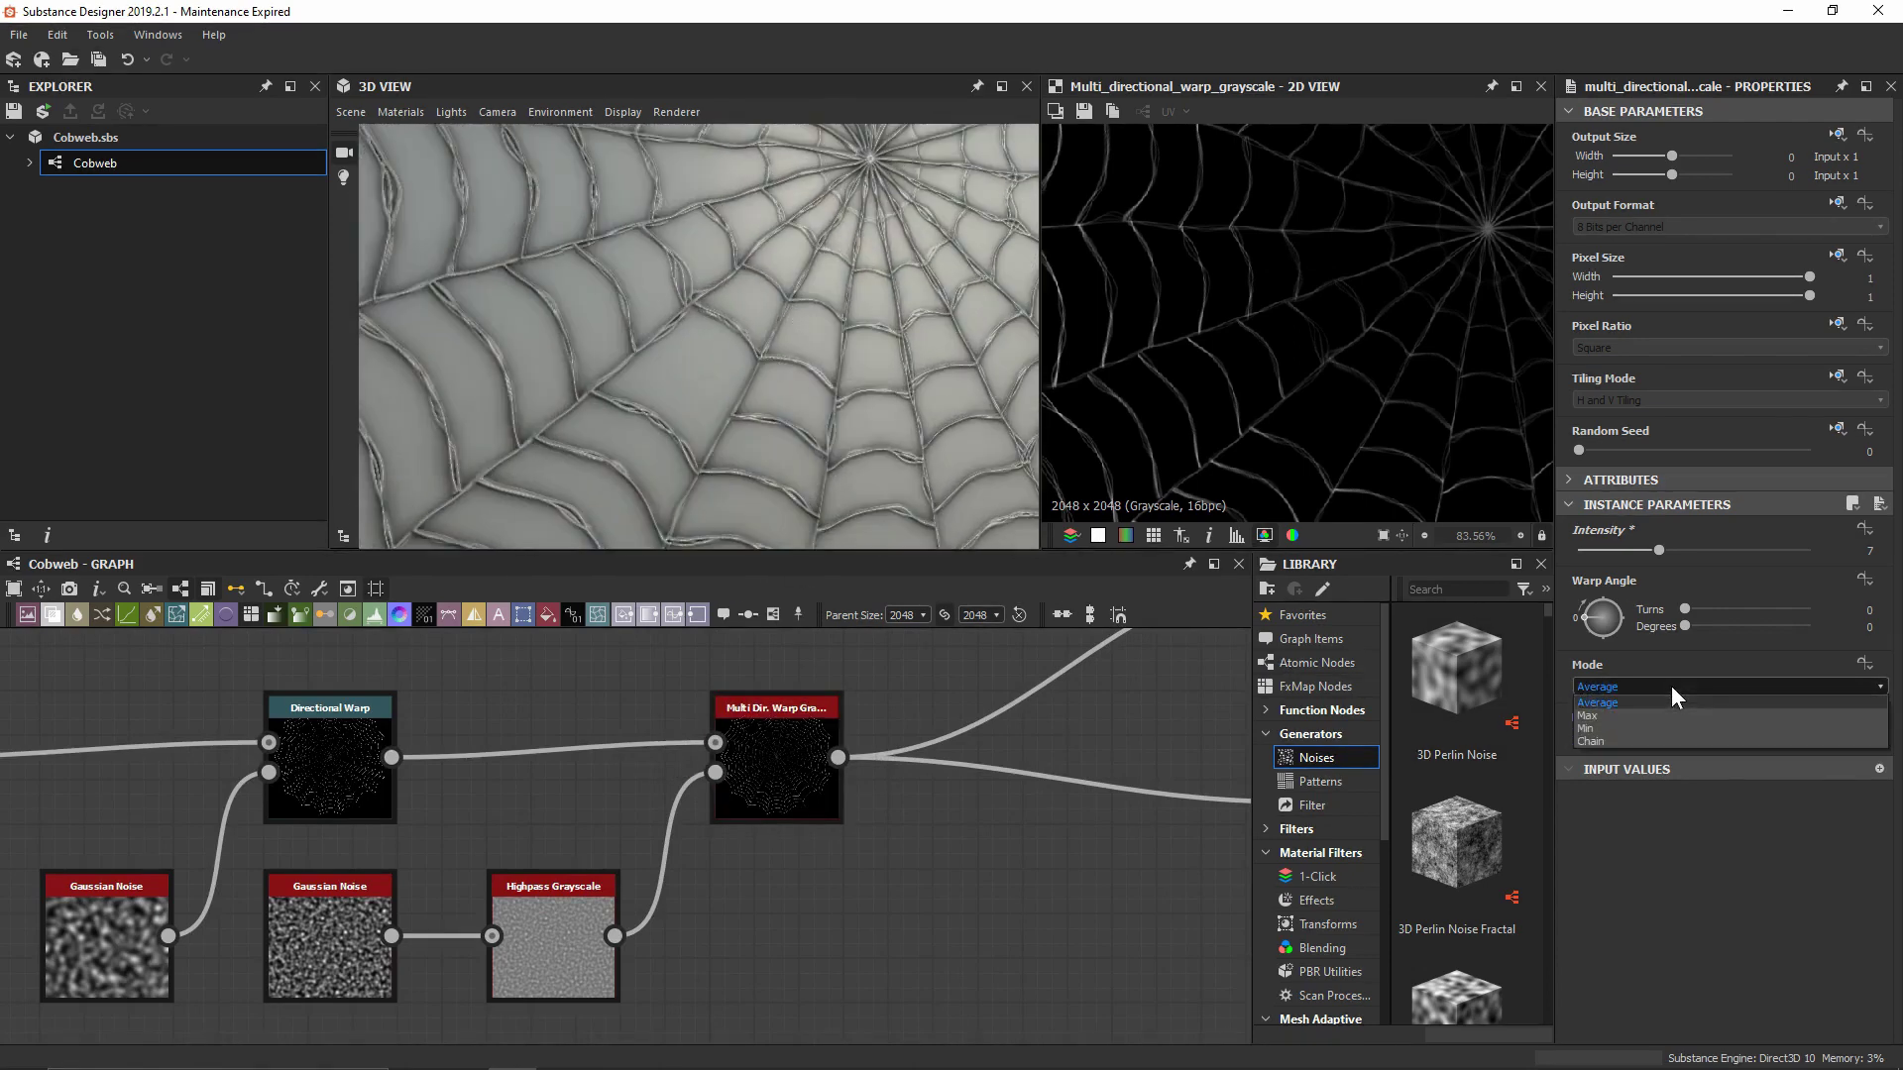
pyautogui.click(1672, 697)
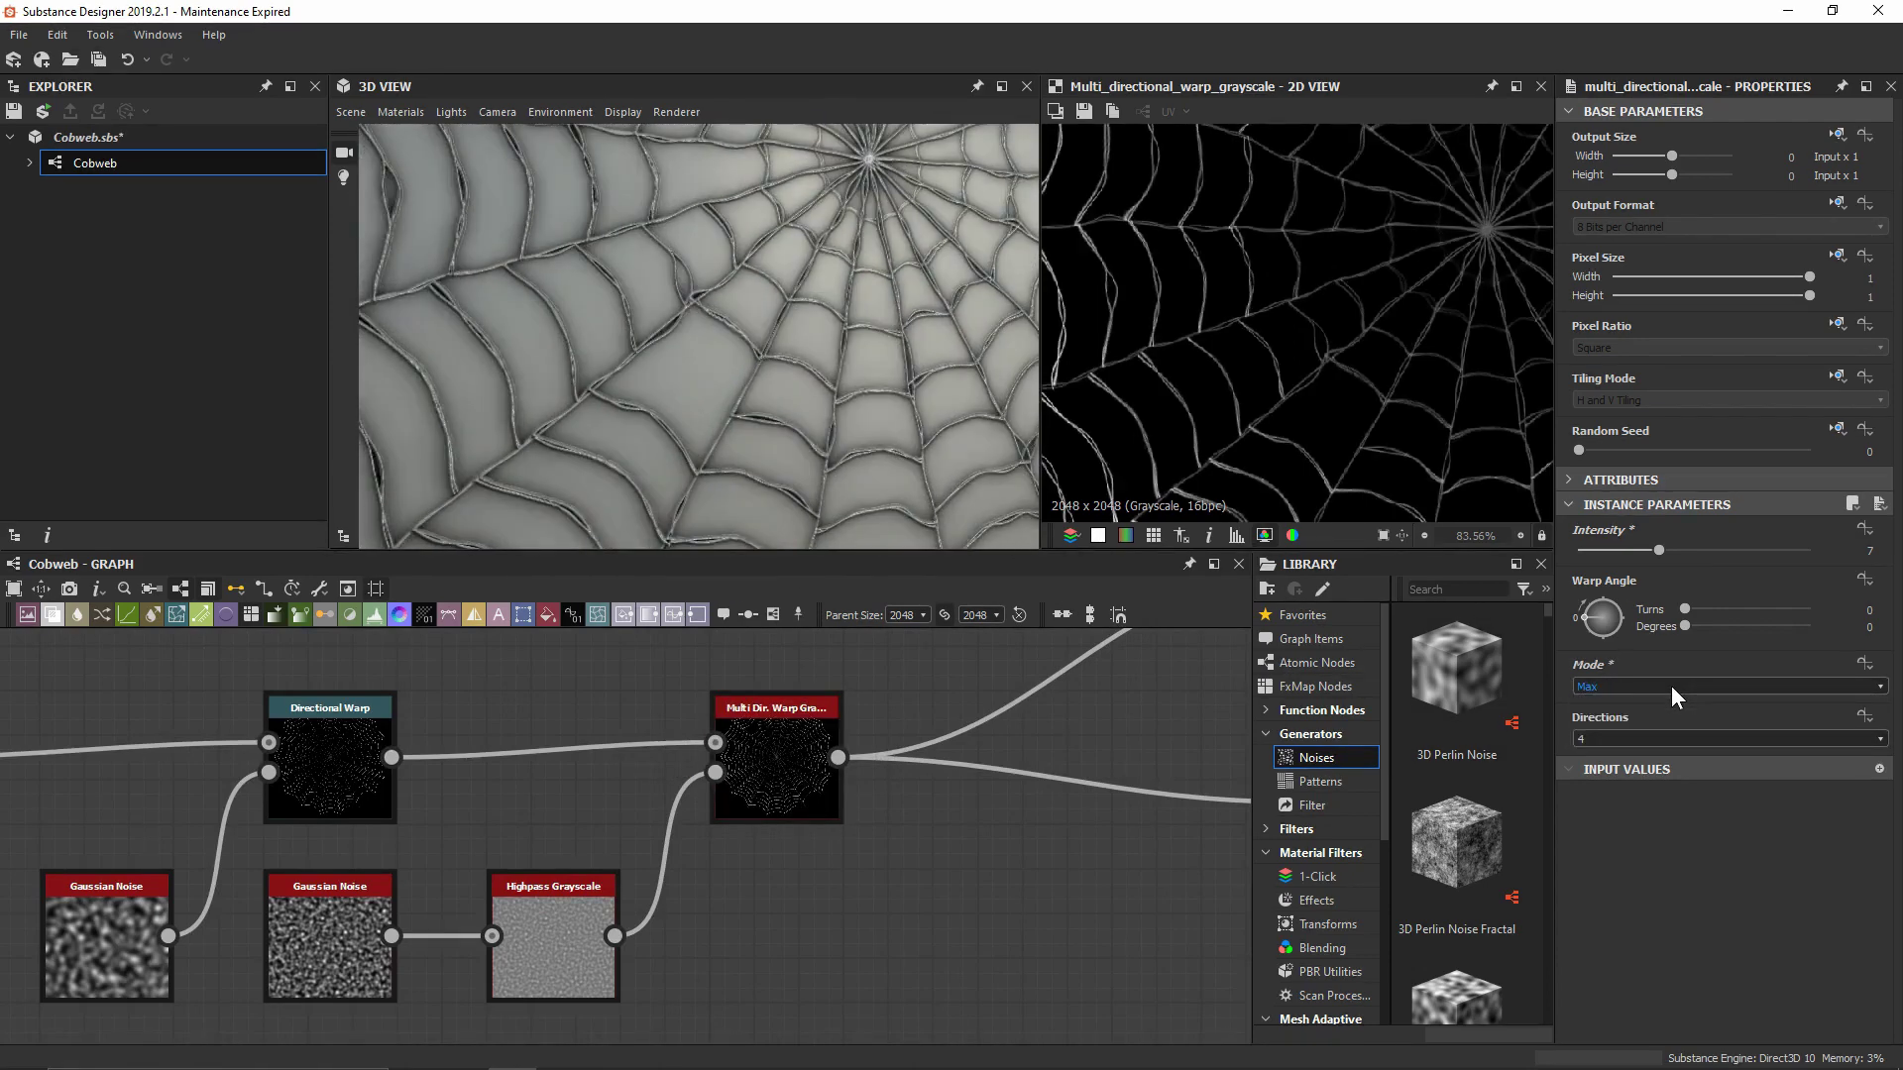
pyautogui.scroll(-1, 1671, 686)
pyautogui.scroll(-1, 1672, 686)
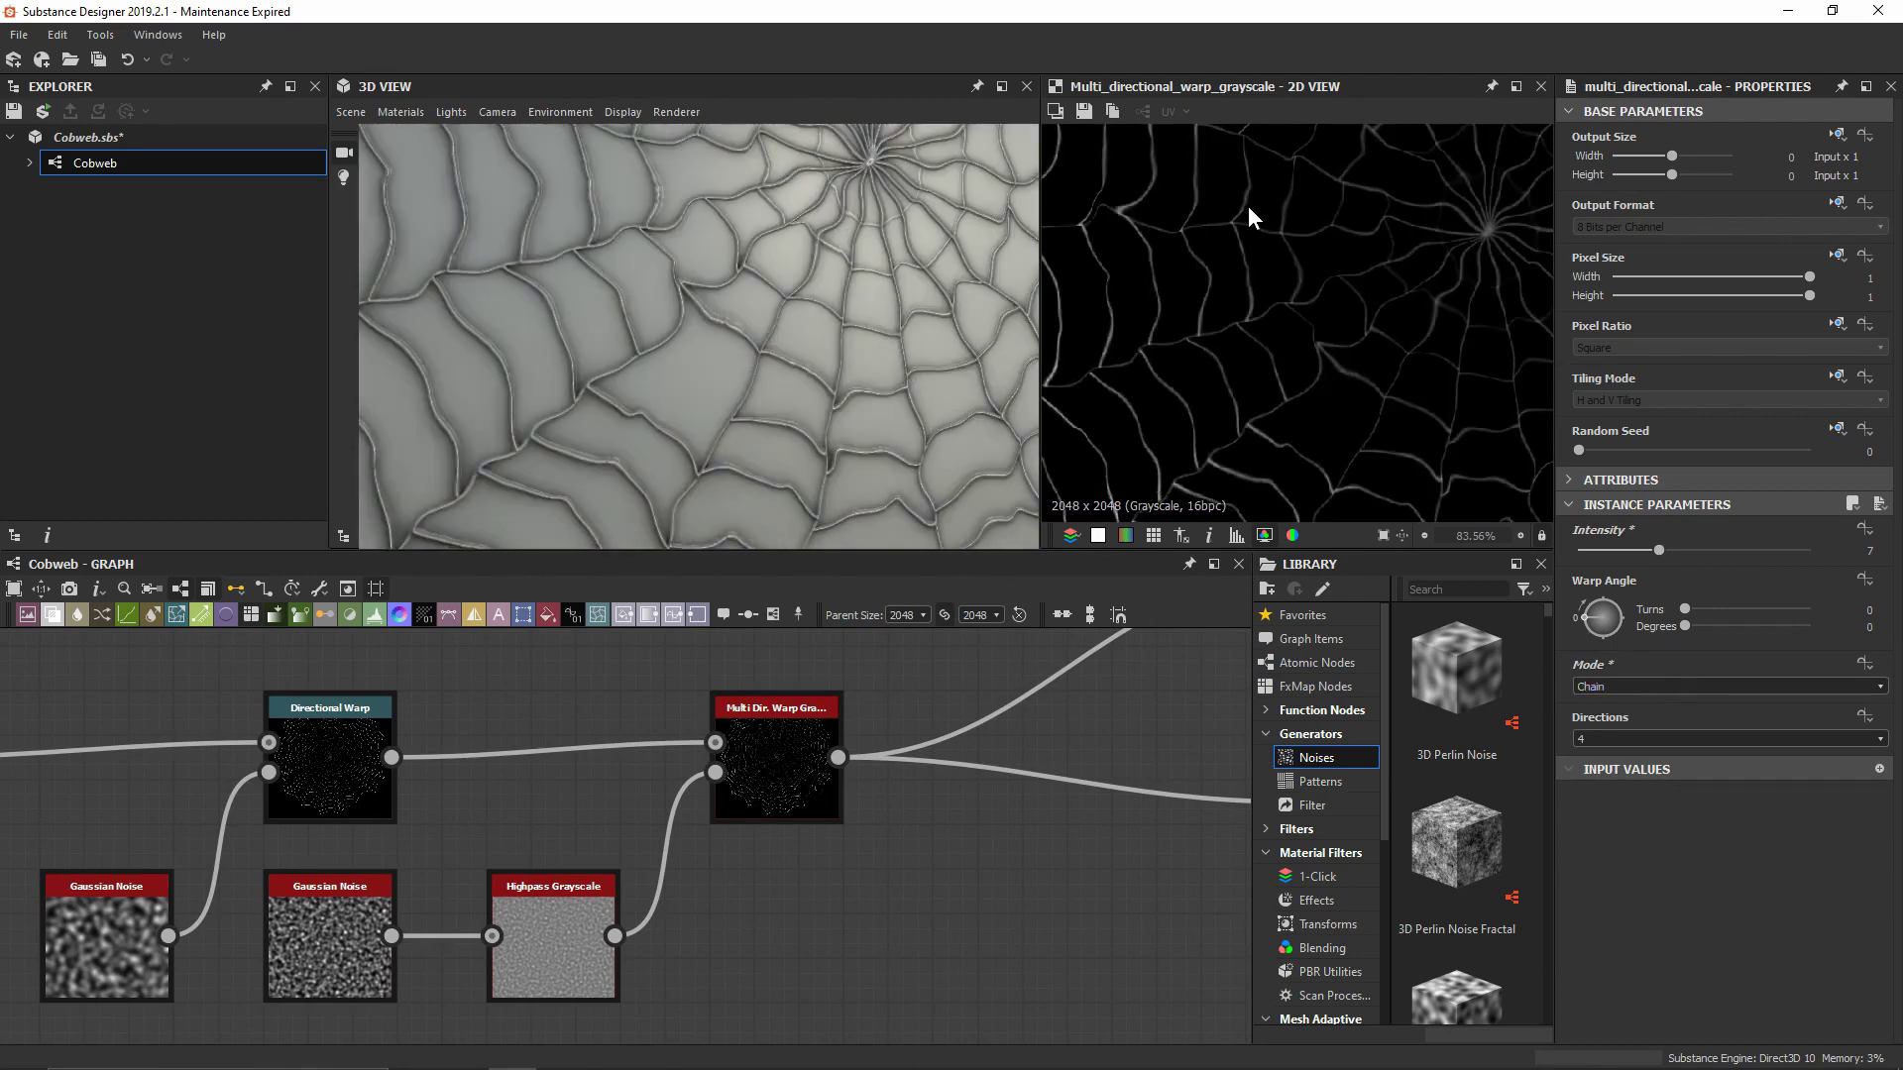
pyautogui.click(1709, 688)
pyautogui.click(1717, 701)
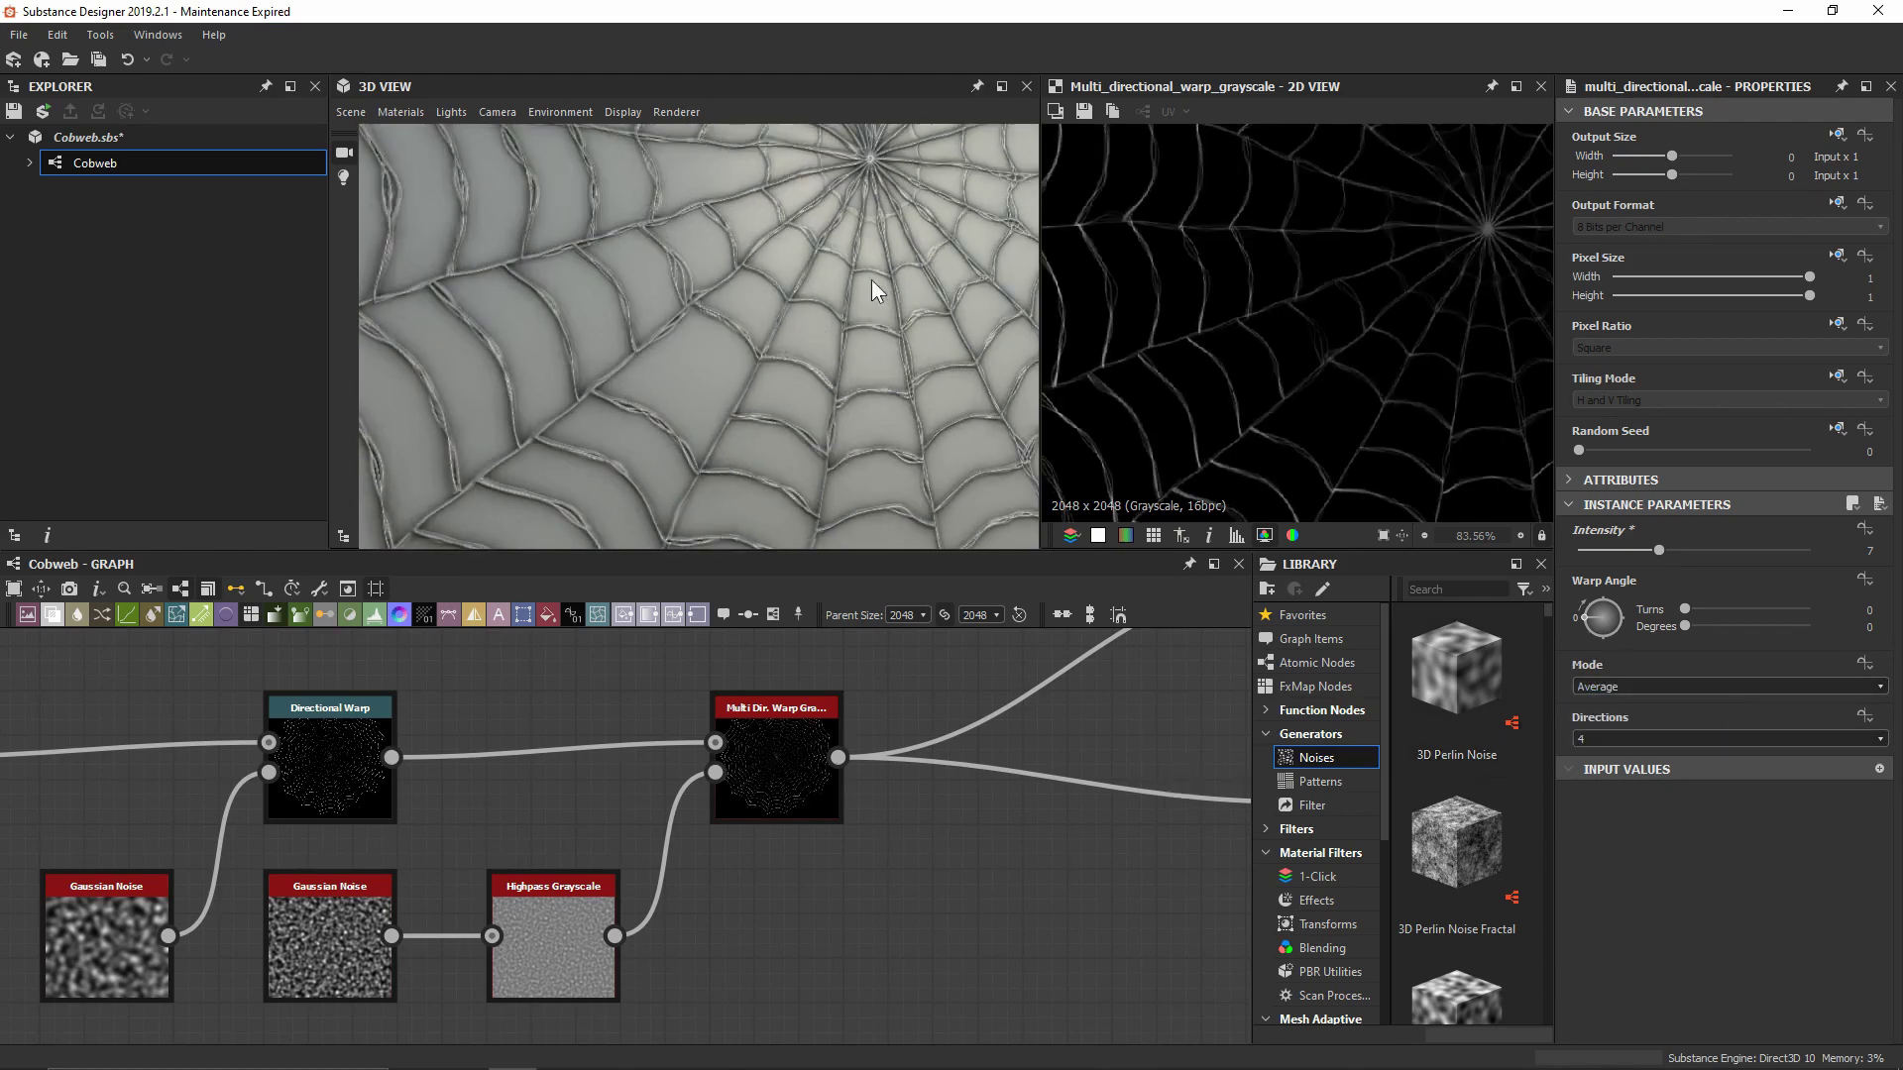
# Review the web on the 3D model and the whole chain of nodes in the graph
pyautogui.moveTo(872, 279)
pyautogui.mouseDown()
pyautogui.moveTo(787, 293)
pyautogui.moveTo(876, 302)
pyautogui.mouseUp()
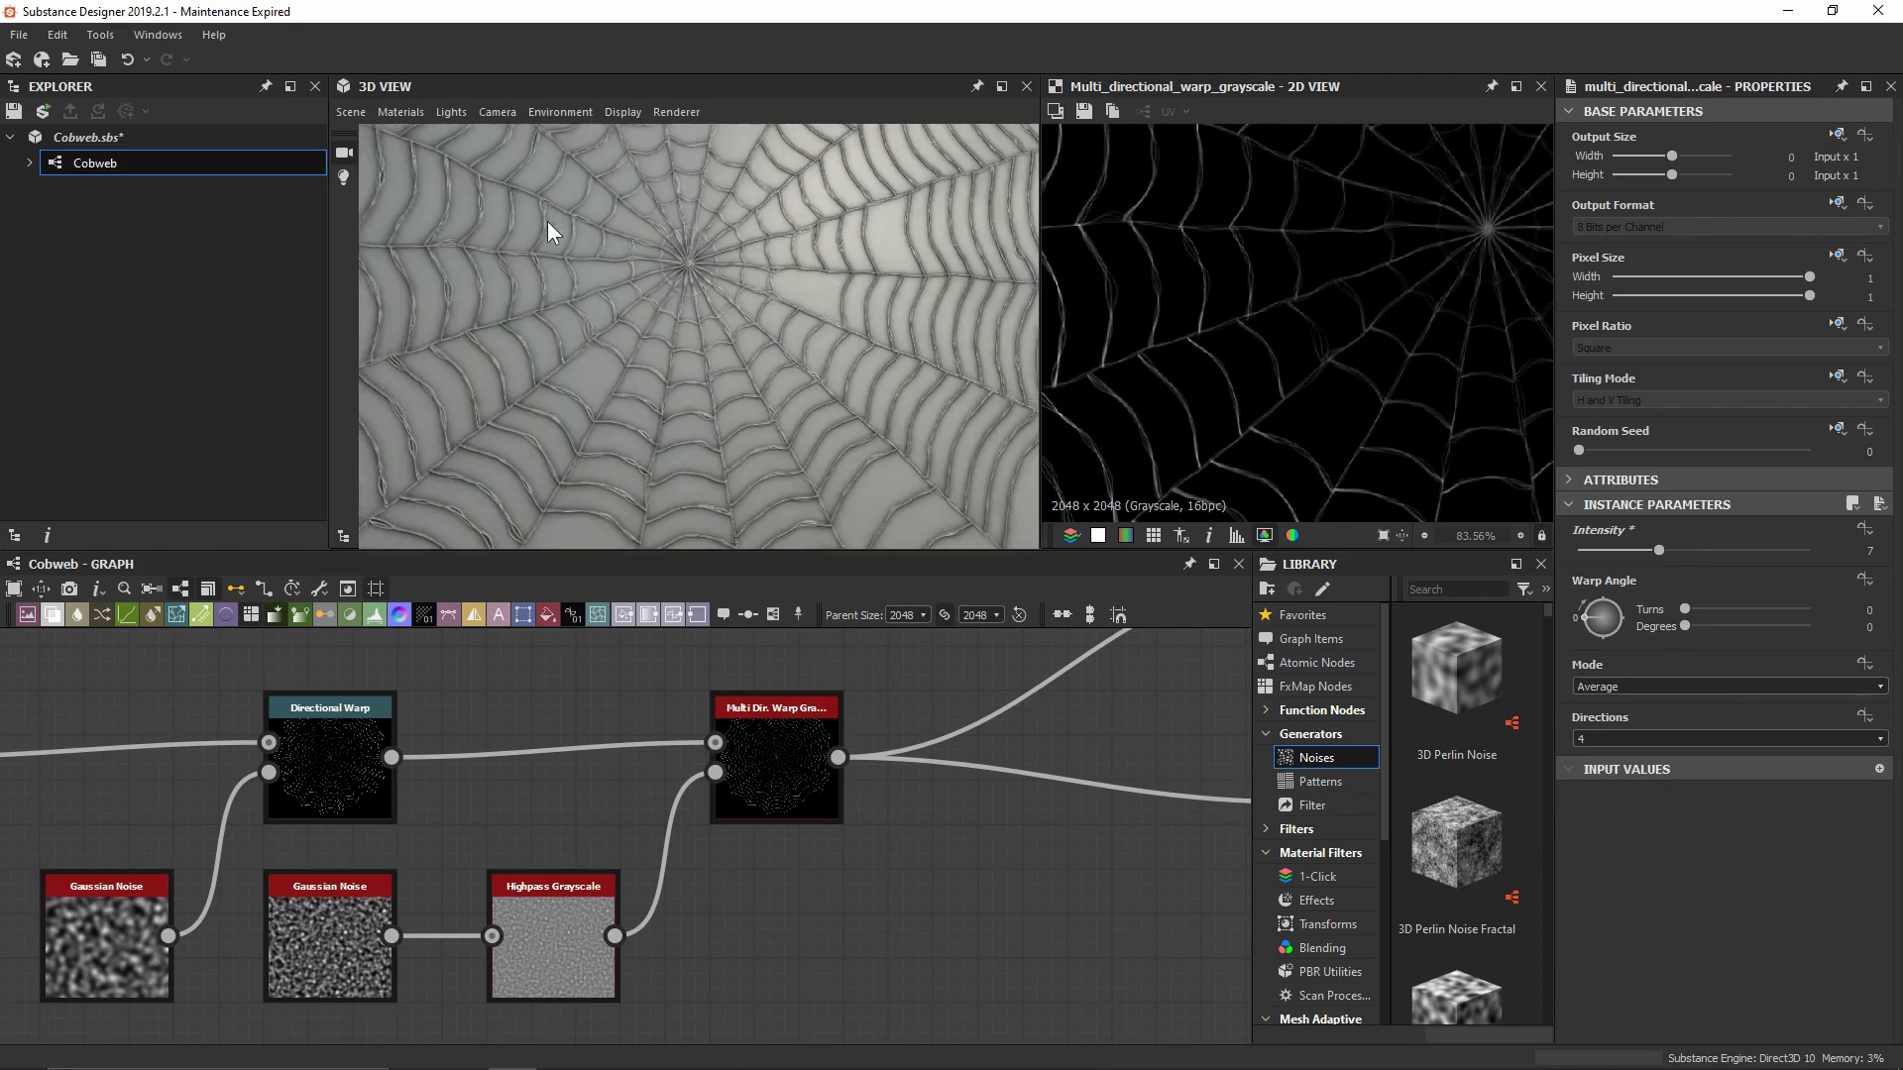
pyautogui.moveTo(888, 680); pyautogui.dragTo(630, 753, button='middle')
pyautogui.scroll(-3, 473, 753)
pyautogui.scroll(-2, 473, 753)
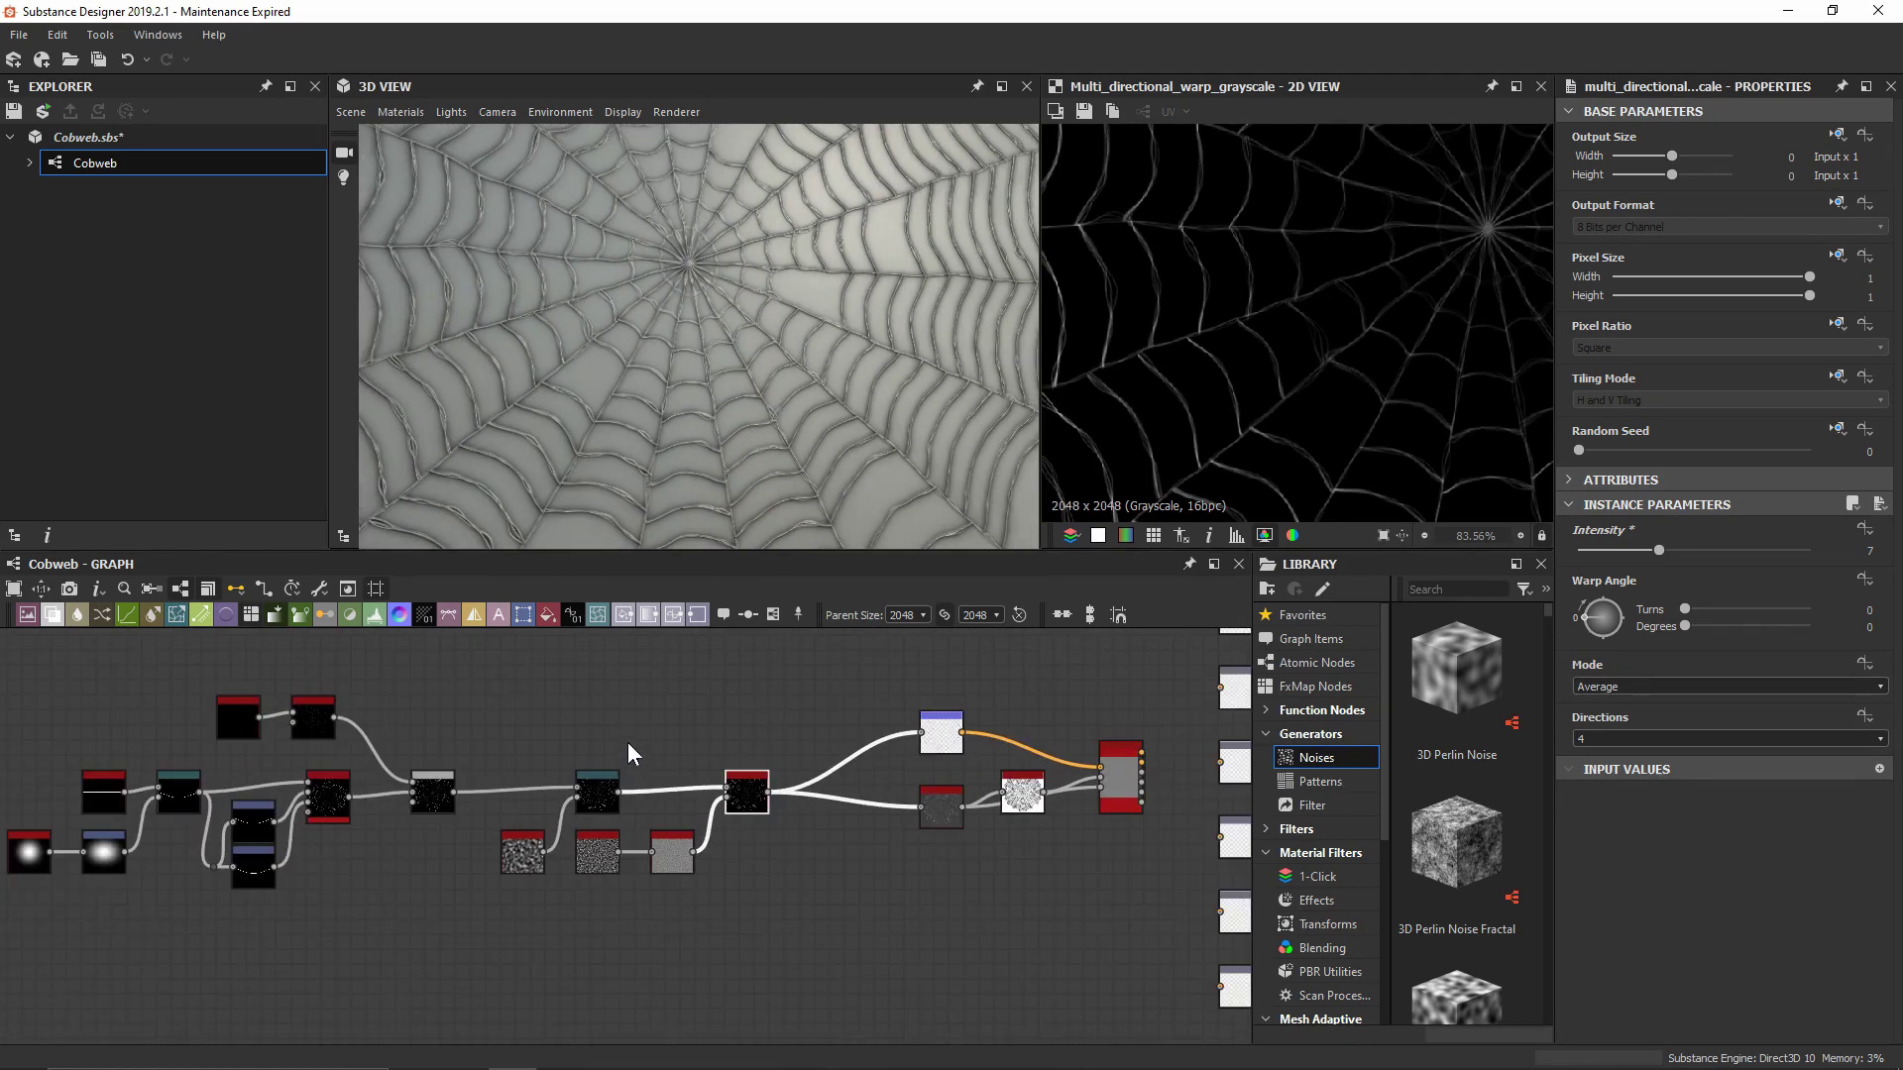
pyautogui.scroll(-2, 773, 684)
pyautogui.moveTo(532, 671); pyautogui.dragTo(550, 706, button='middle')
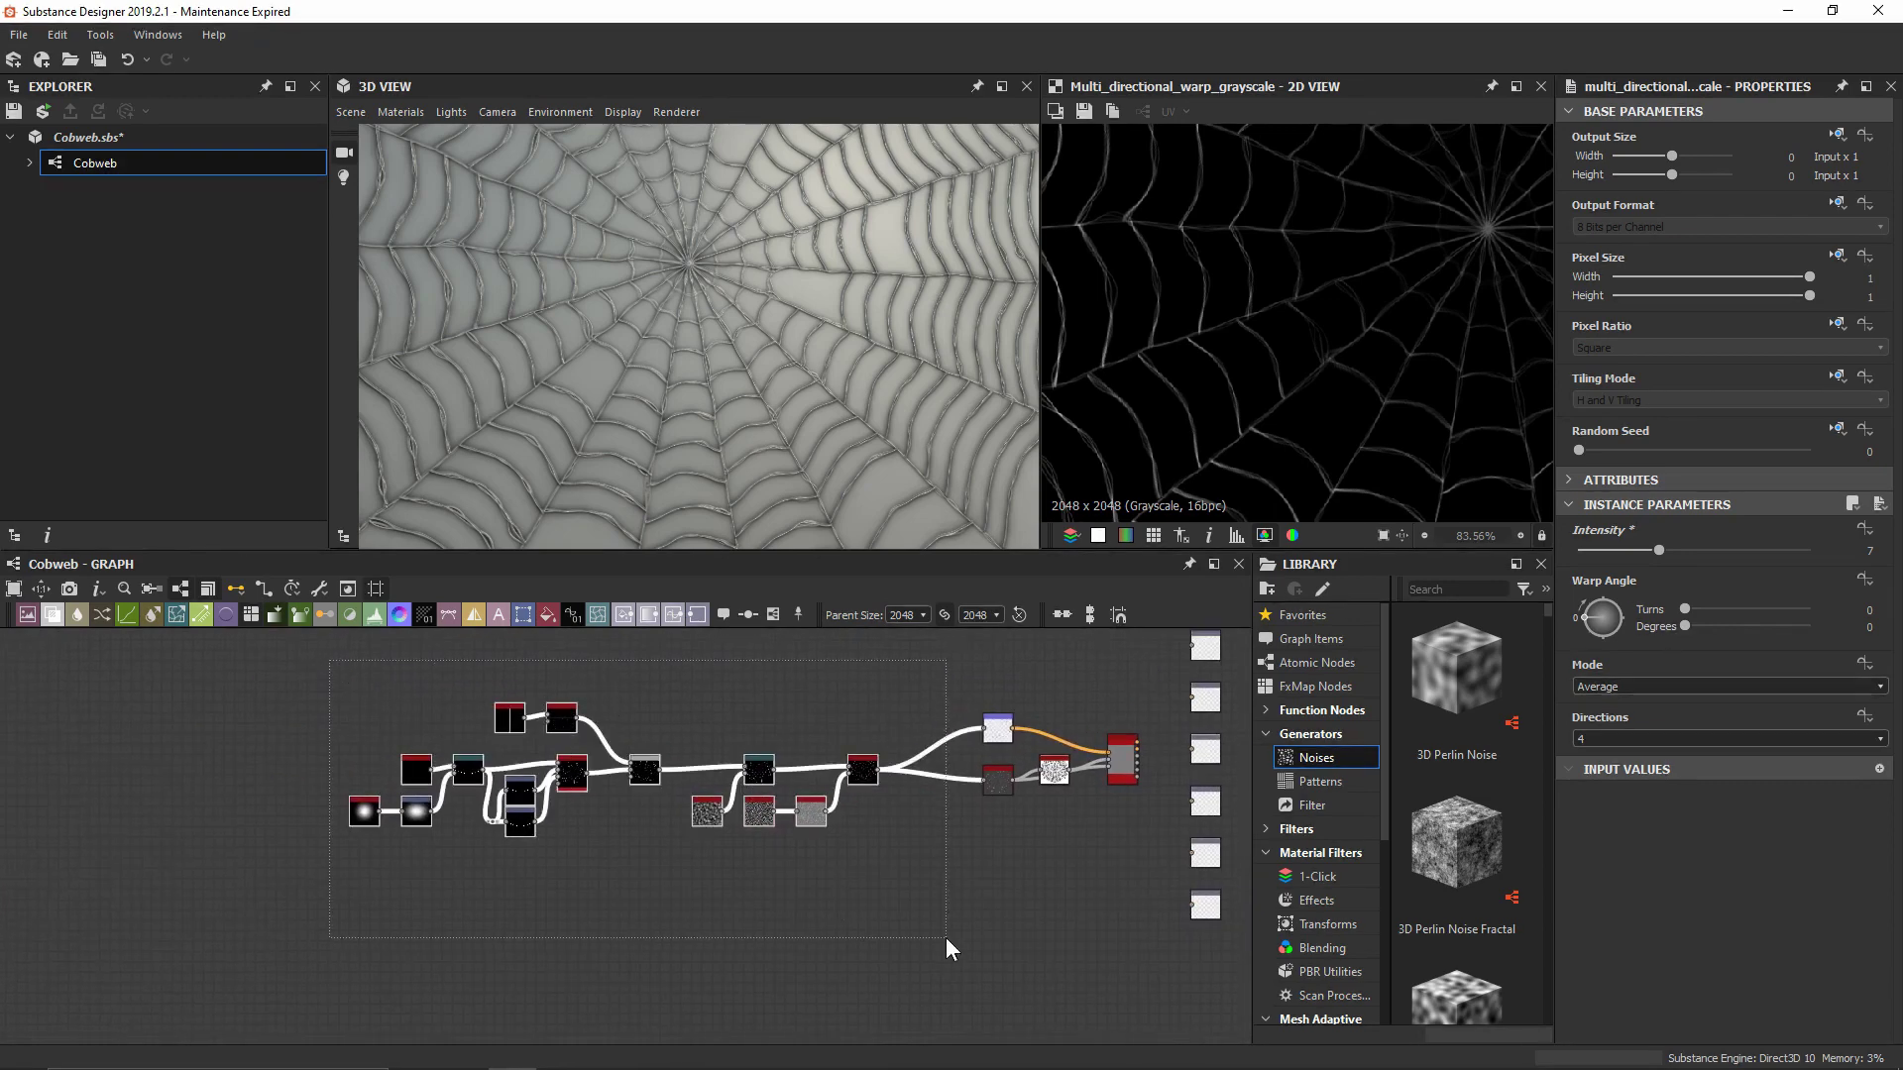
pyautogui.moveTo(866, 776); pyautogui.dragTo(729, 771, button='middle')
pyautogui.scroll(5, 729, 771)
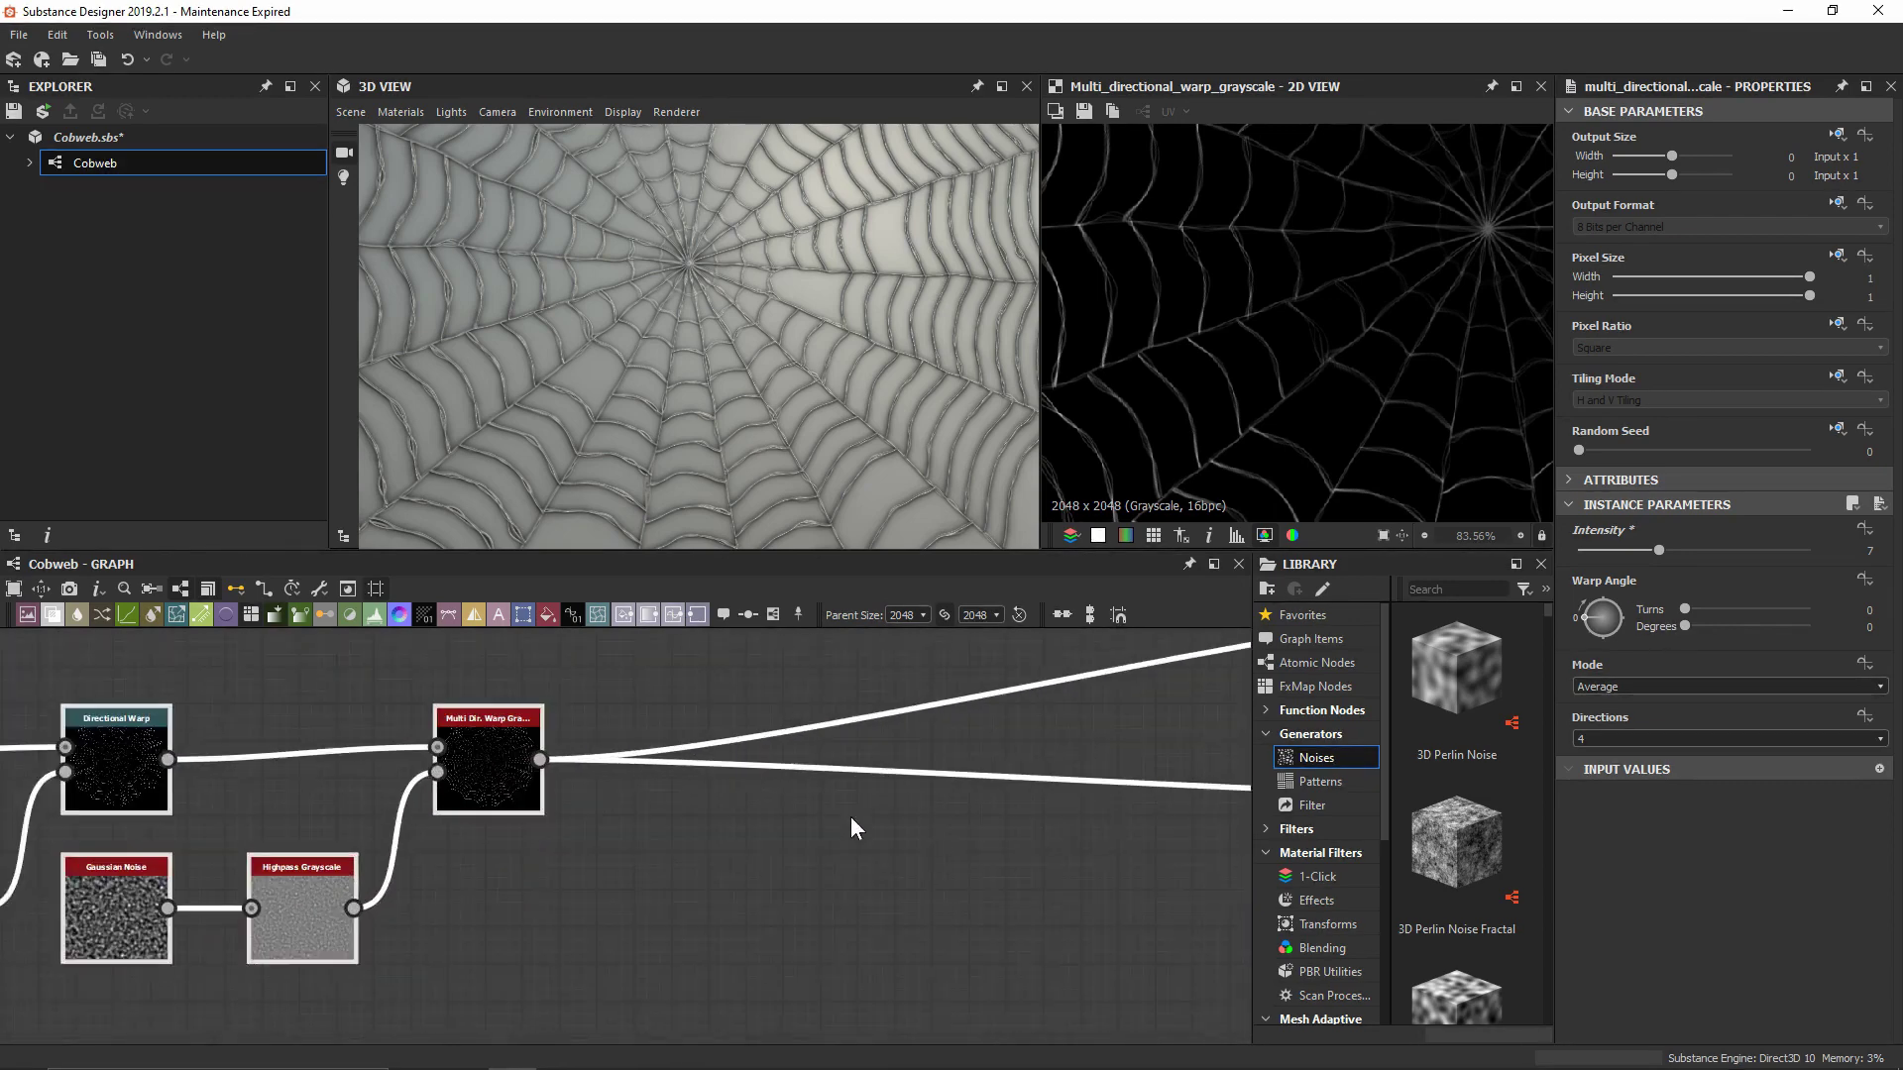
pyautogui.moveTo(851, 817); pyautogui.dragTo(710, 847, button='middle')
pyautogui.click(712, 849)
# Insert a Warp node after the Multi Dir. Warp Grayscale and move it farther along the graph
pyautogui.click(421, 794)
pyautogui.press('space')
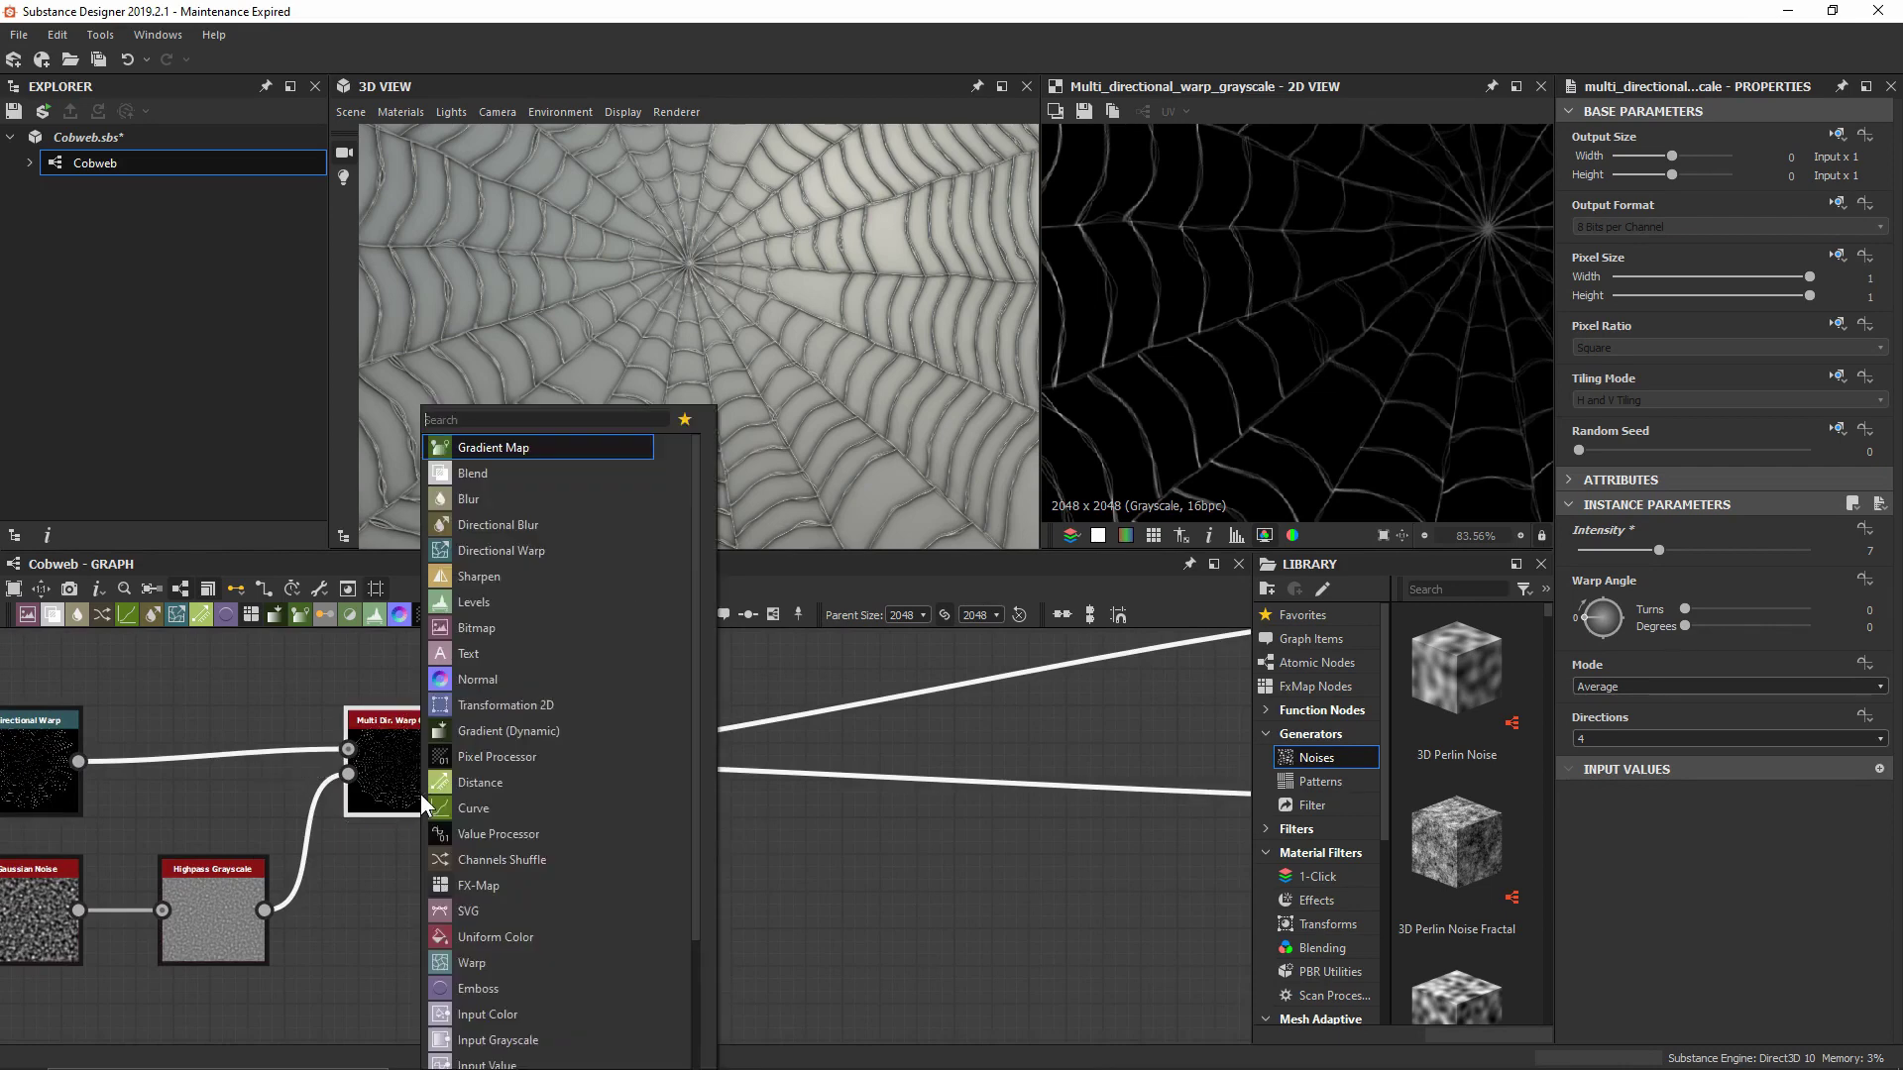
pyautogui.write('war')
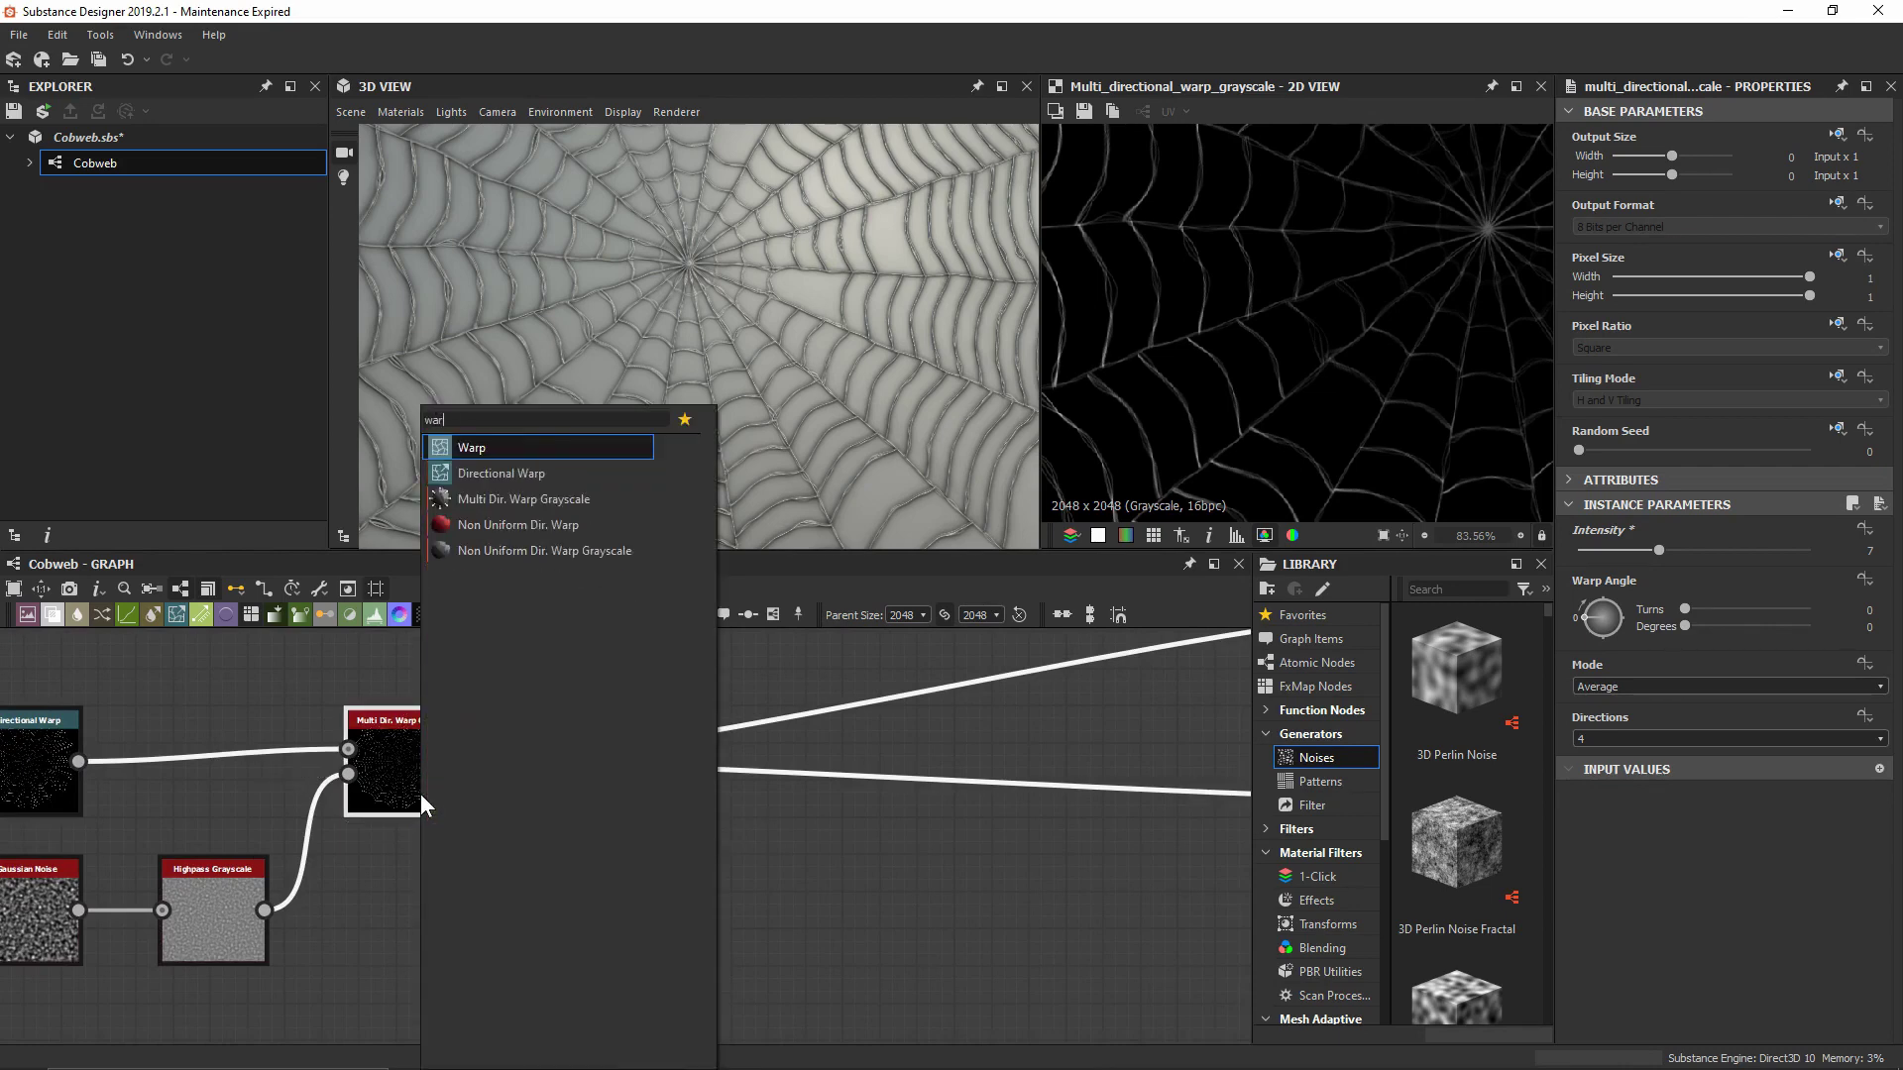
pyautogui.press('Return')
pyautogui.moveTo(587, 799); pyautogui.dragTo(867, 797)
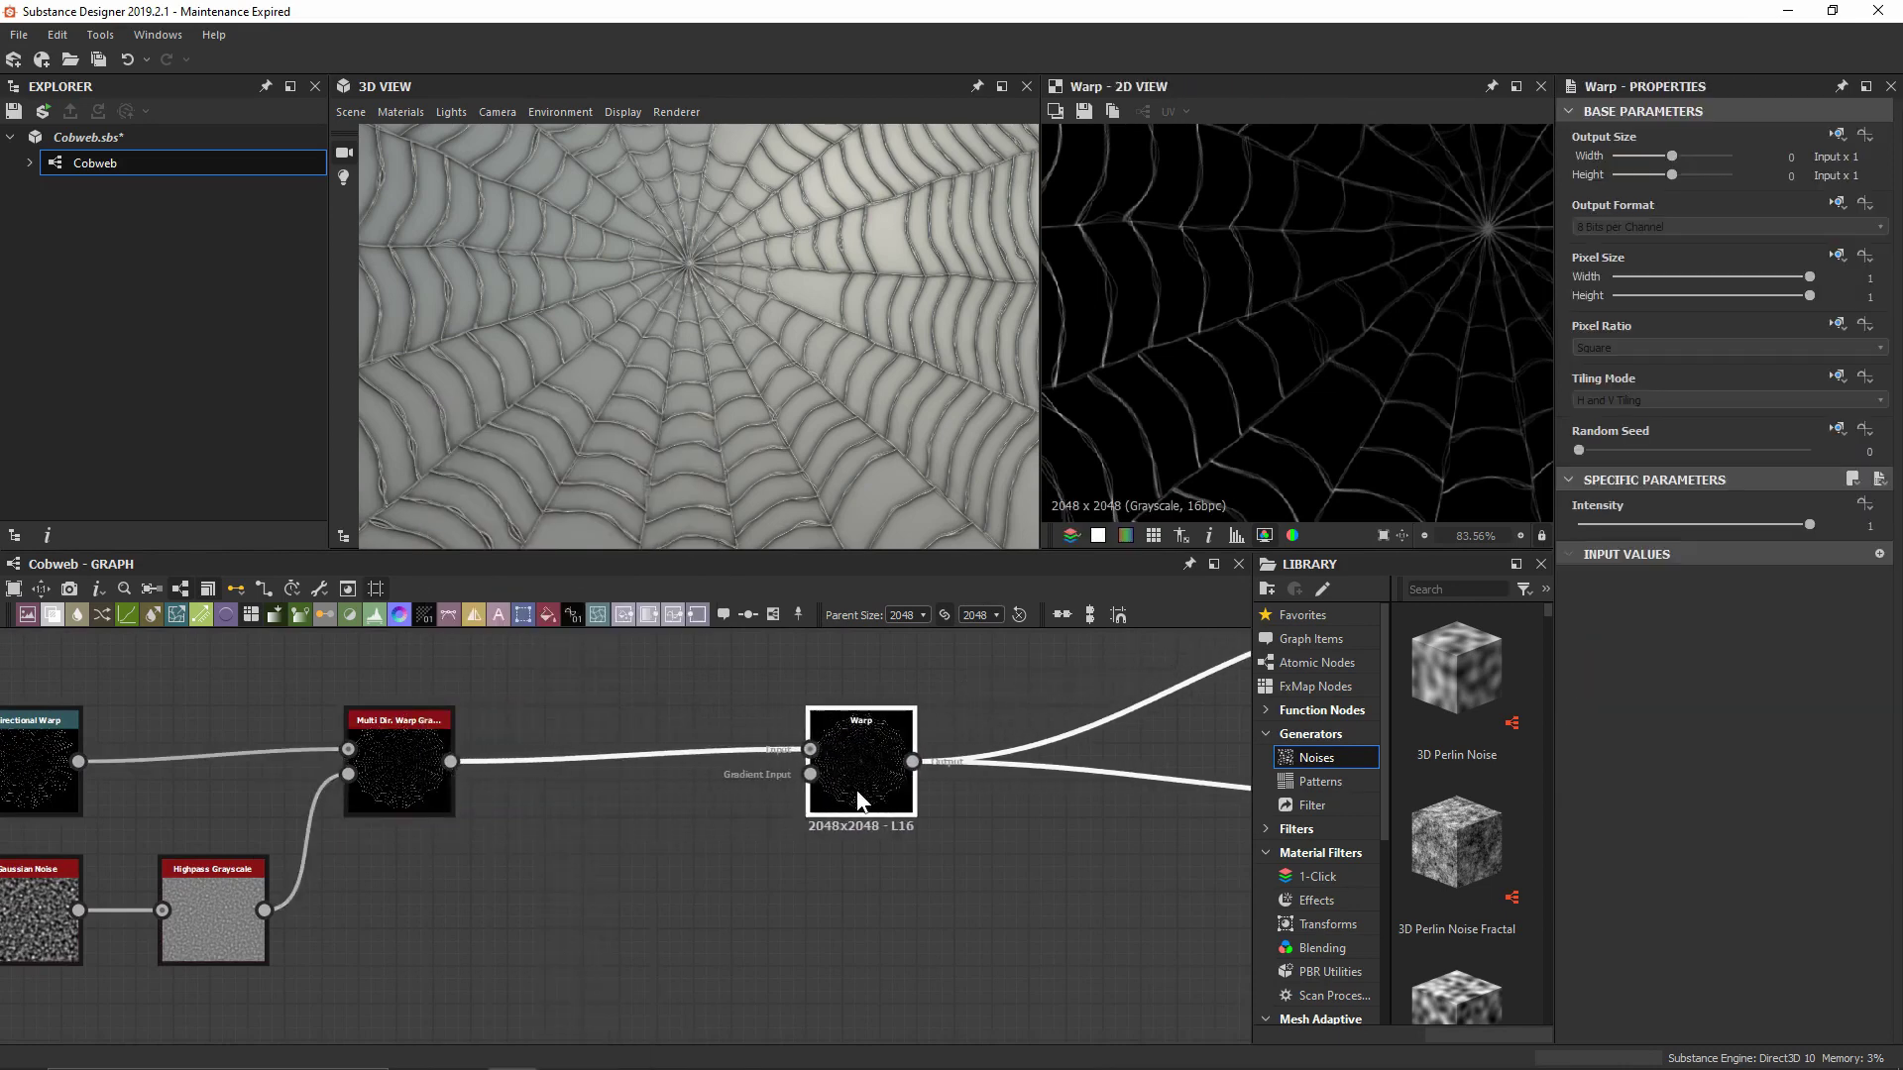
# Connect a new Gaussian Noise to the Warp node's gradient input and place it beneath the main chain
pyautogui.click(806, 792)
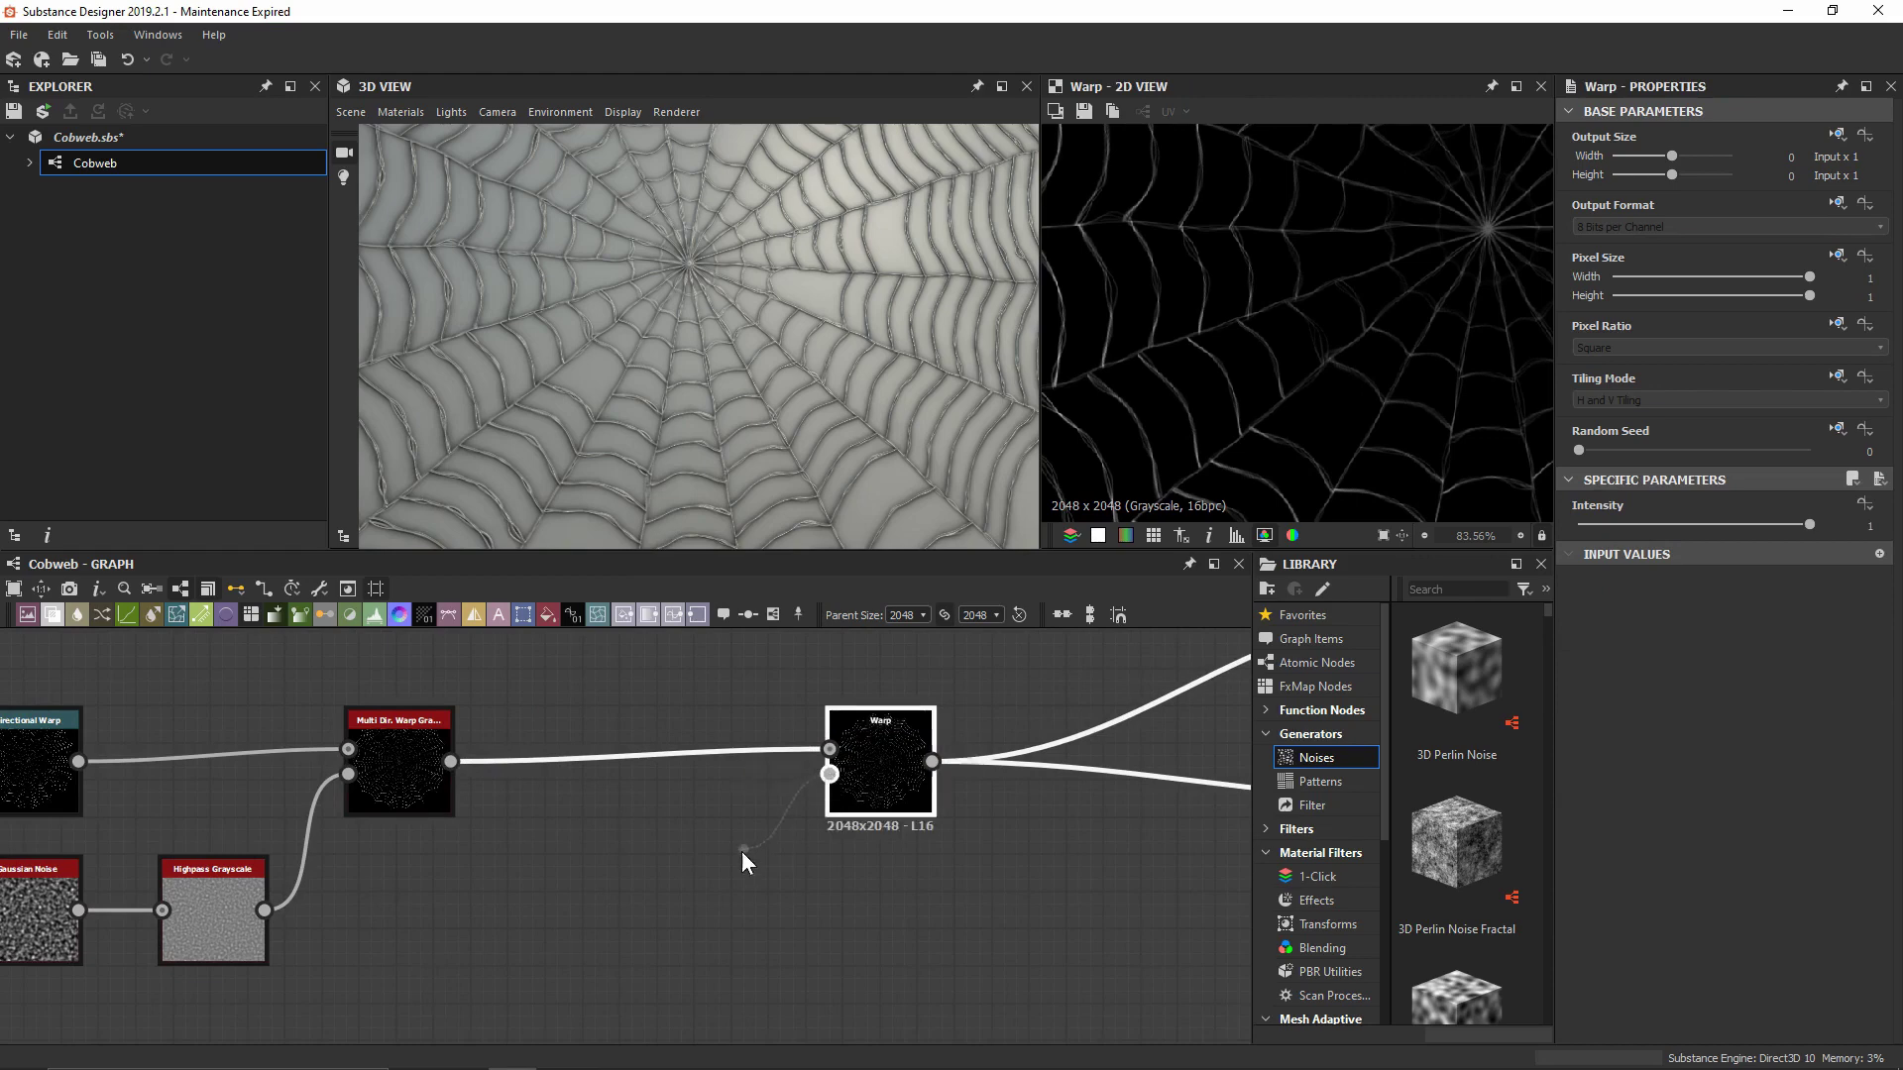
pyautogui.press('space')
pyautogui.write('gau')
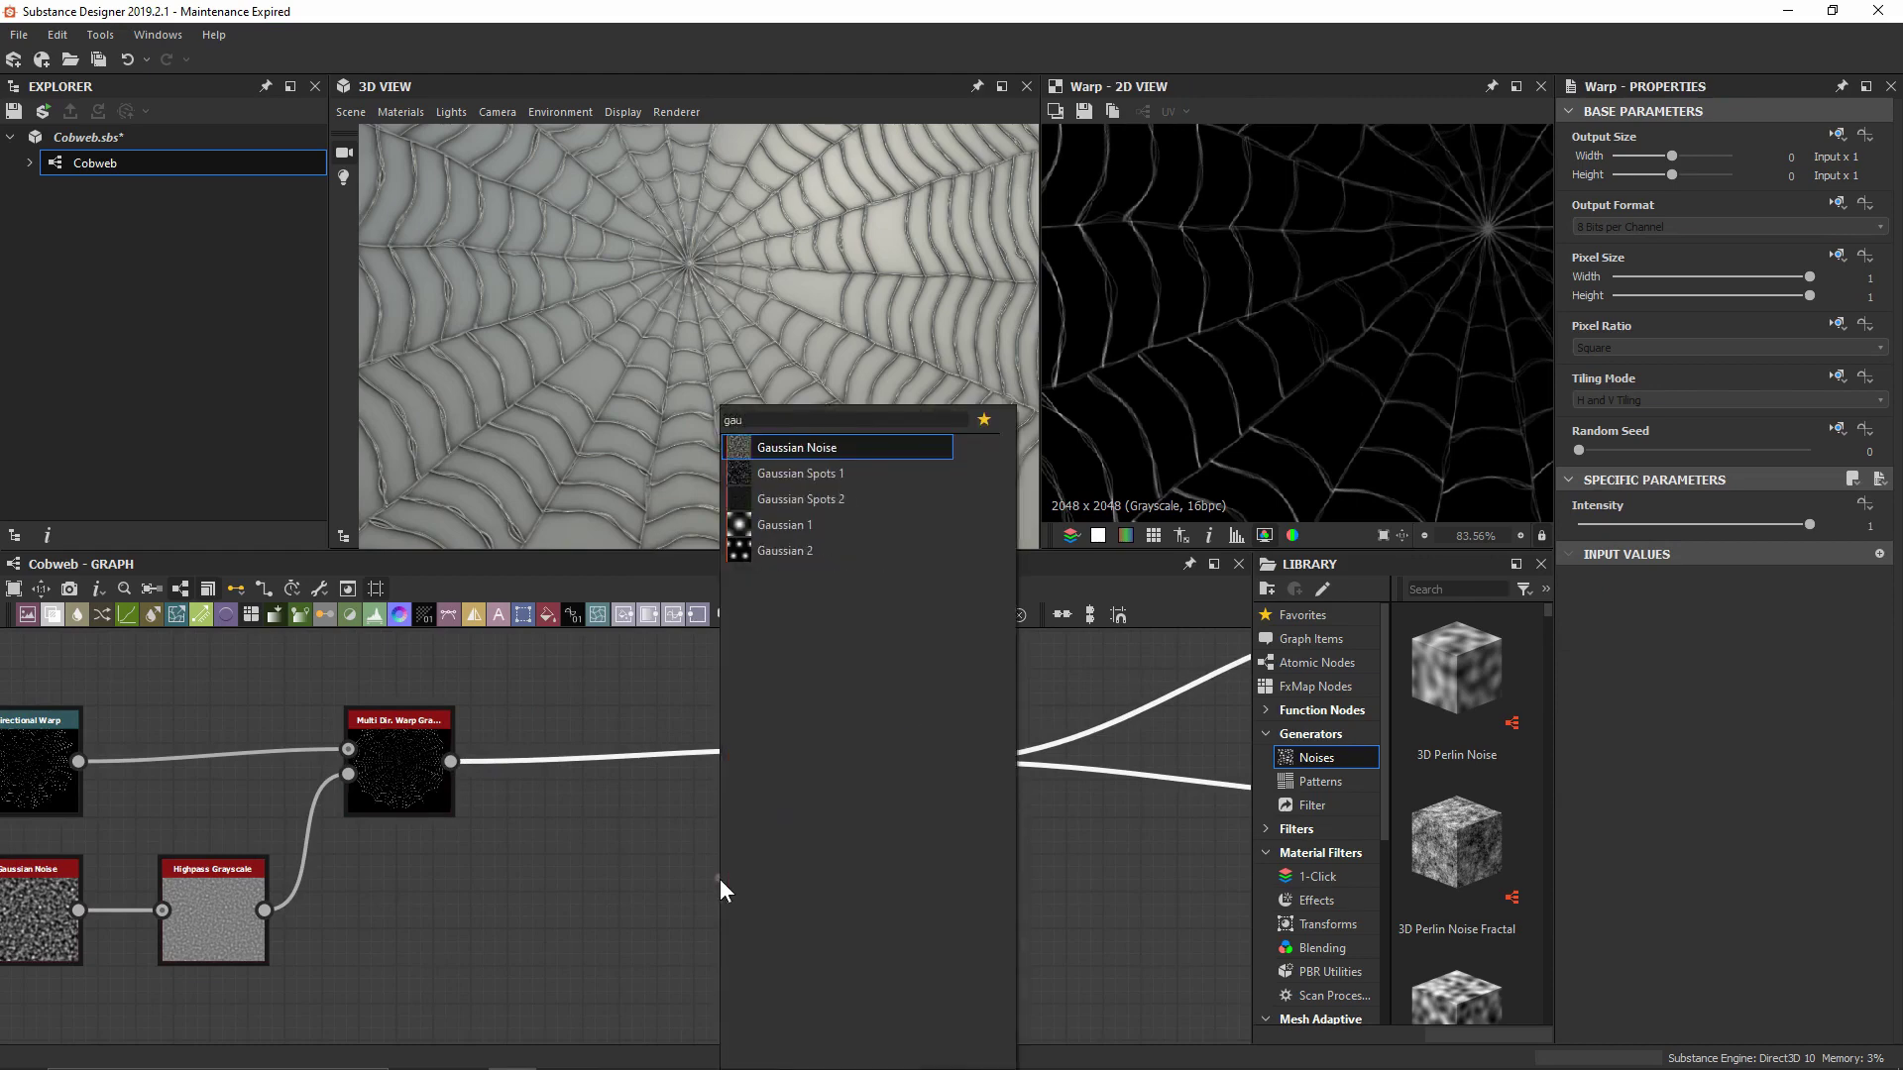
pyautogui.press('Return')
pyautogui.moveTo(674, 871); pyautogui.dragTo(669, 904)
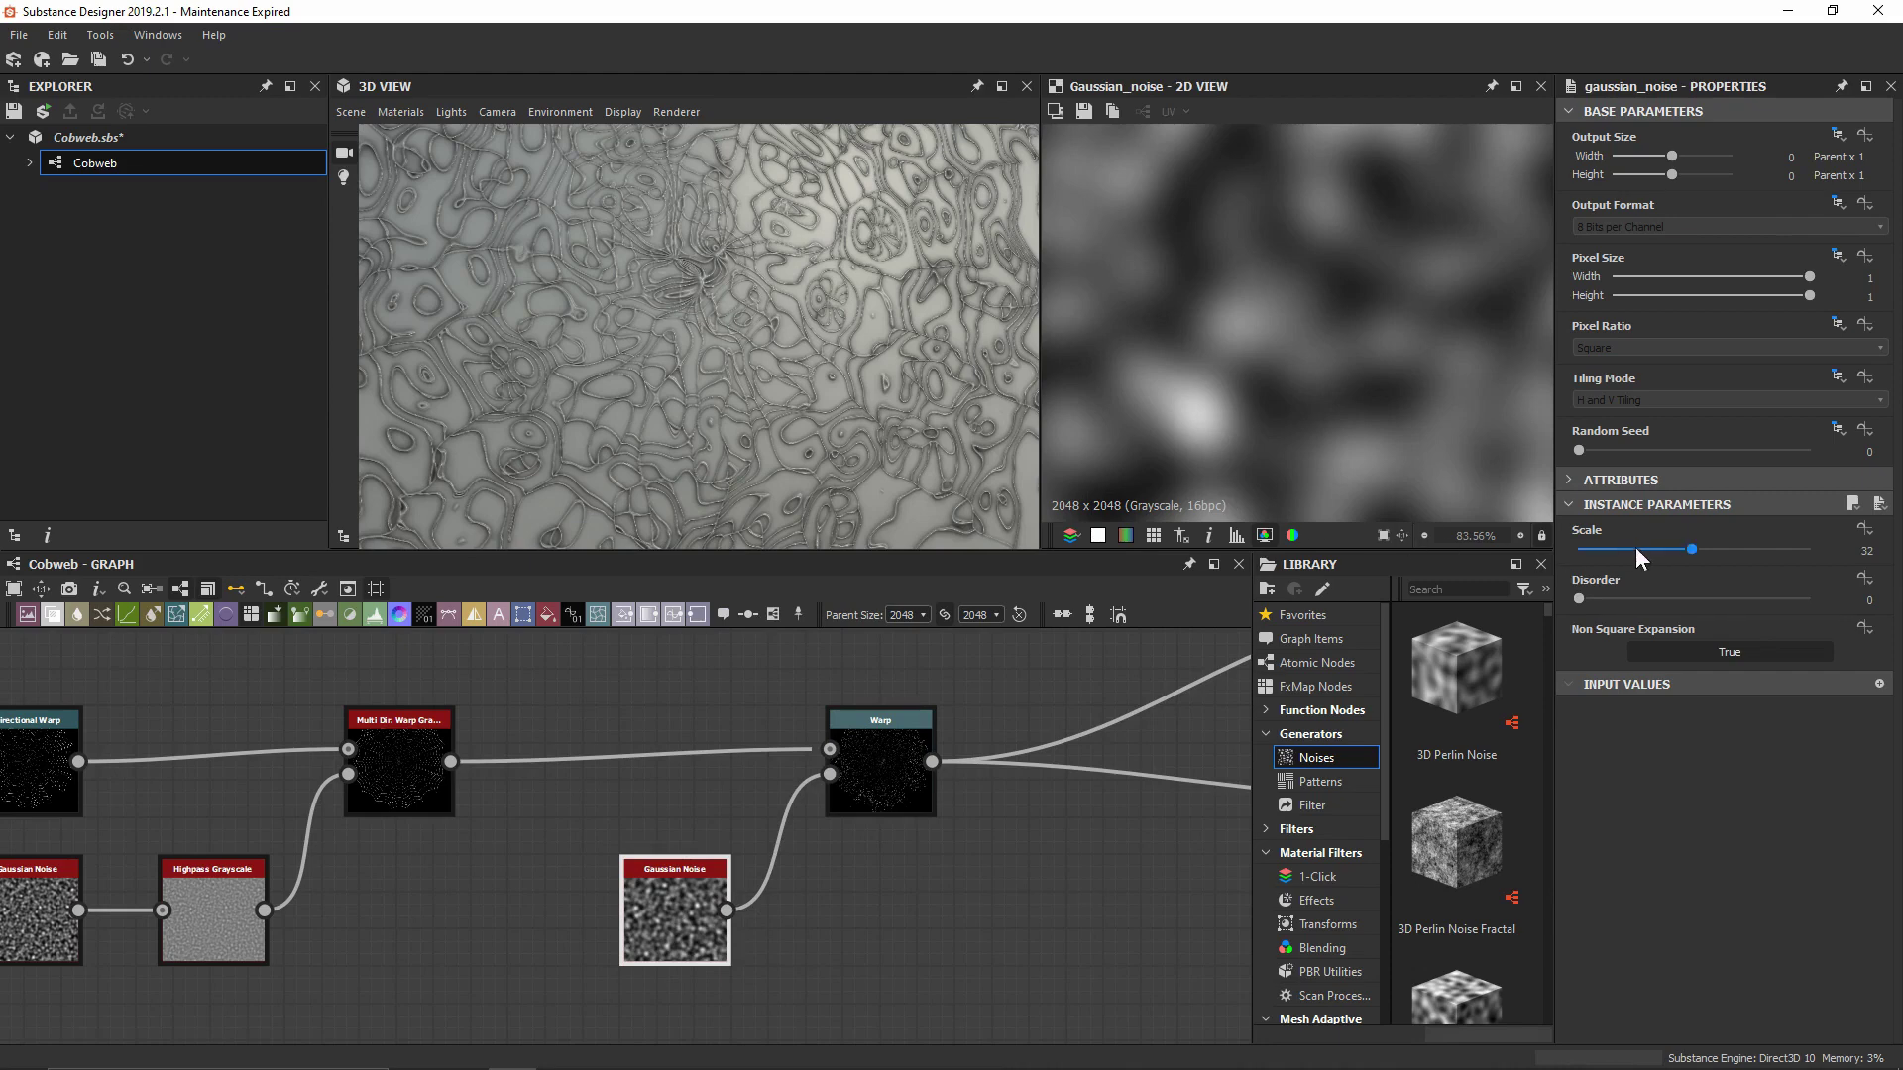
# Set the Scale of the Warp's Gaussian Noise to 10 and its Disorder to 0.24
pyautogui.click(1693, 551)
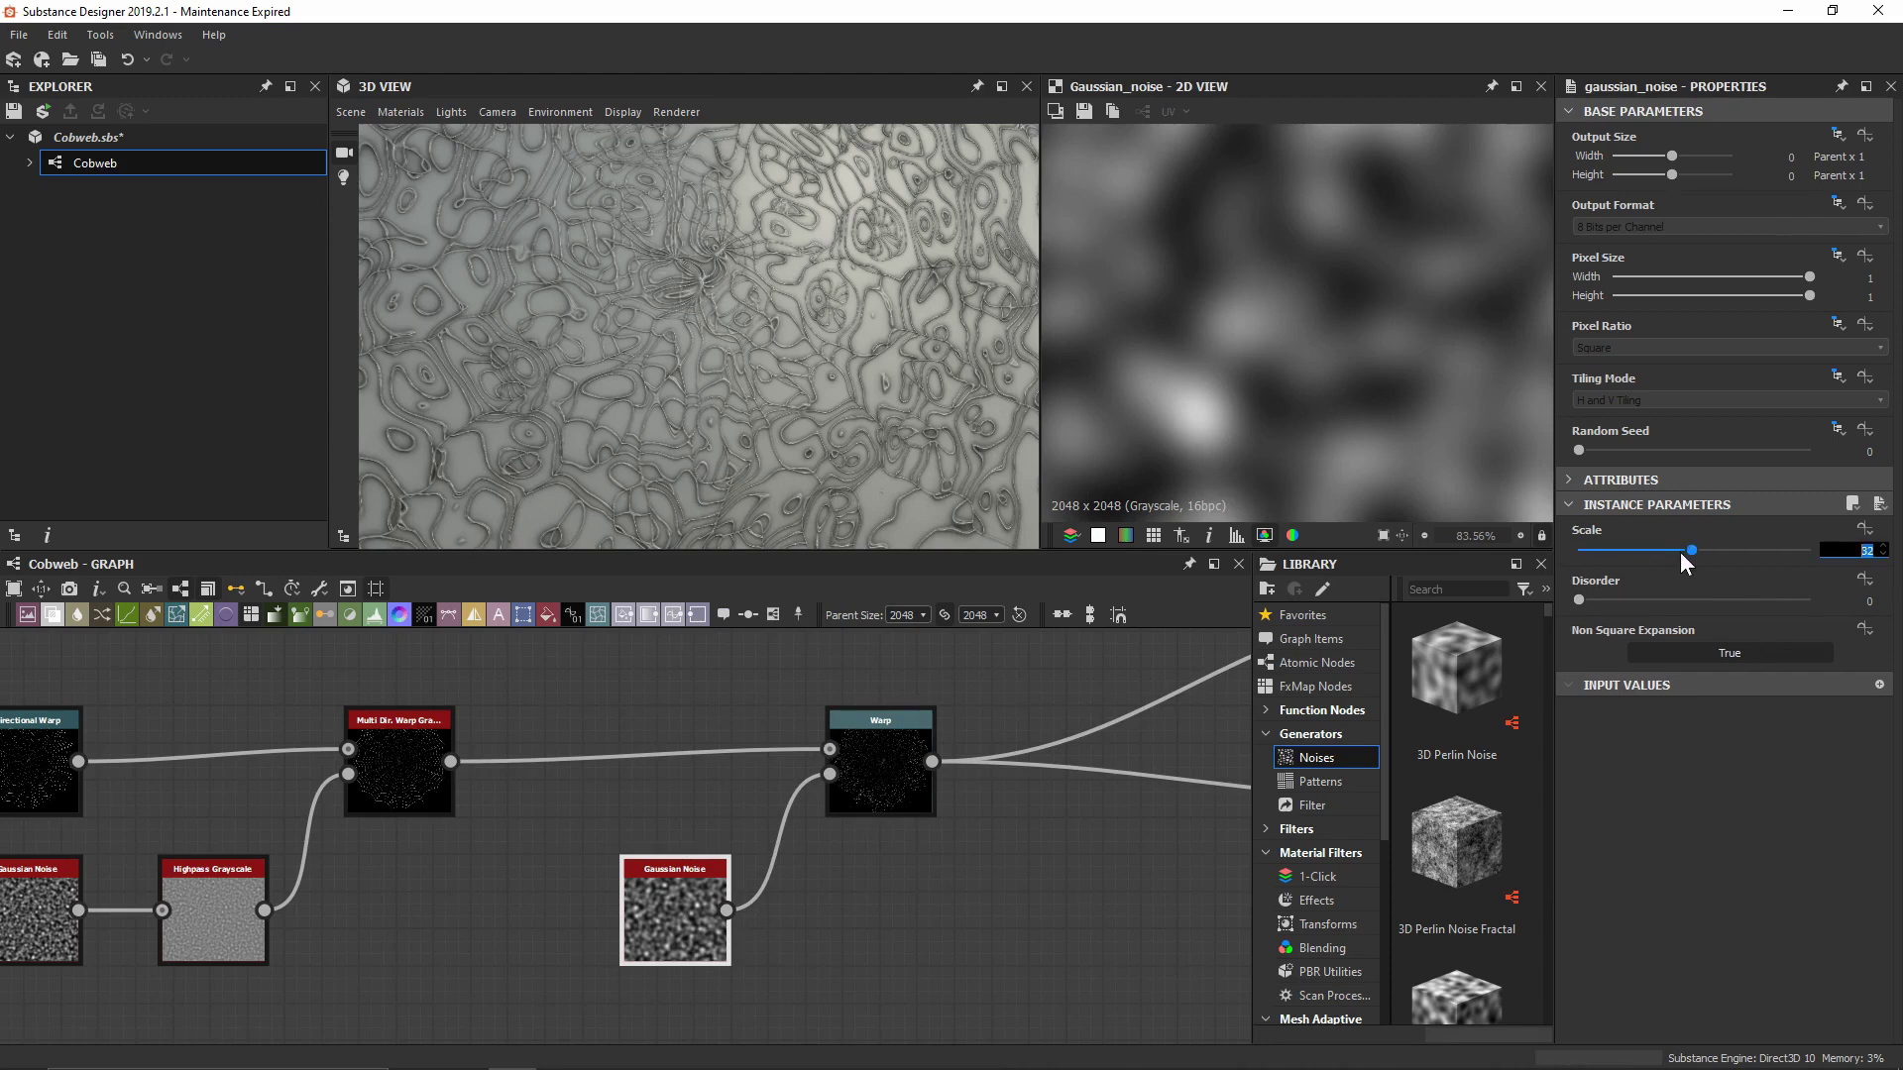
pyautogui.write('10')
pyautogui.press('Return')
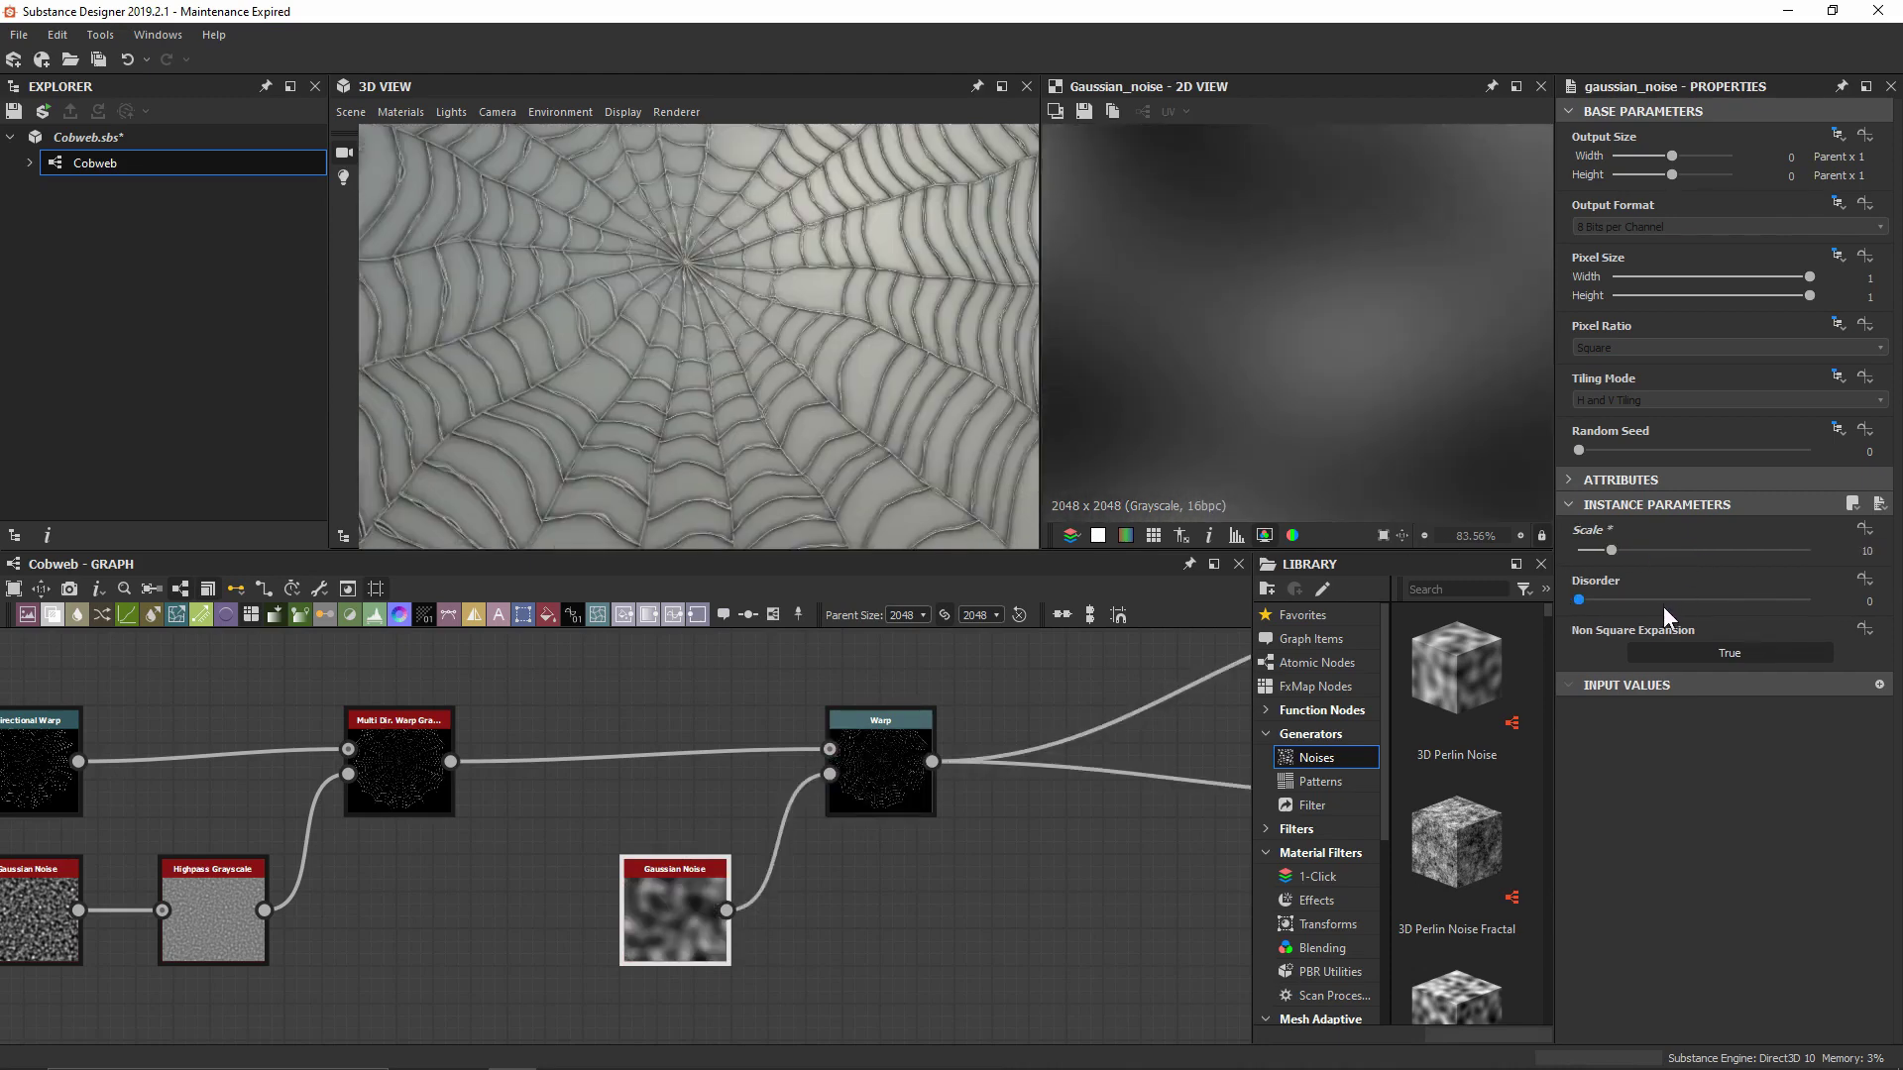
pyautogui.click(1635, 601)
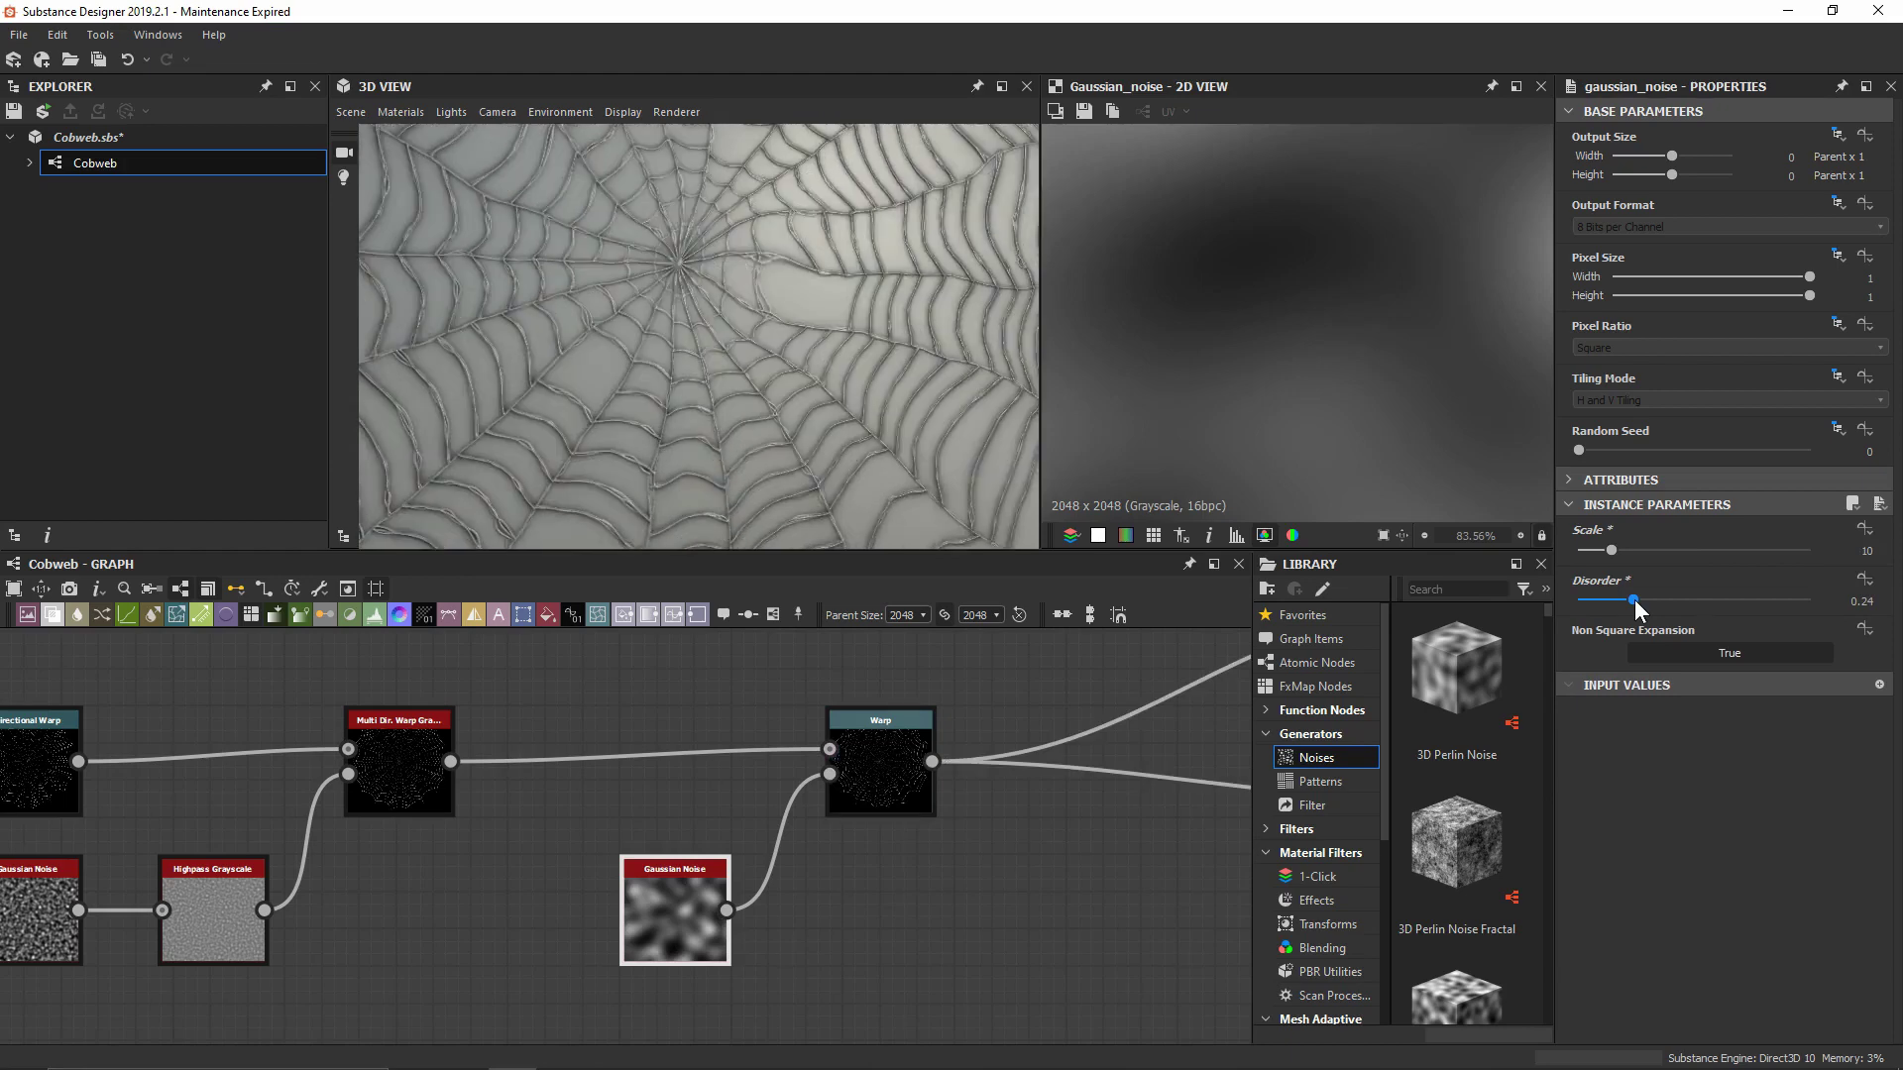
# Display the Warp node's output and examine the whole web in the 2D view and on the 3D model
pyautogui.doubleClick(907, 781)
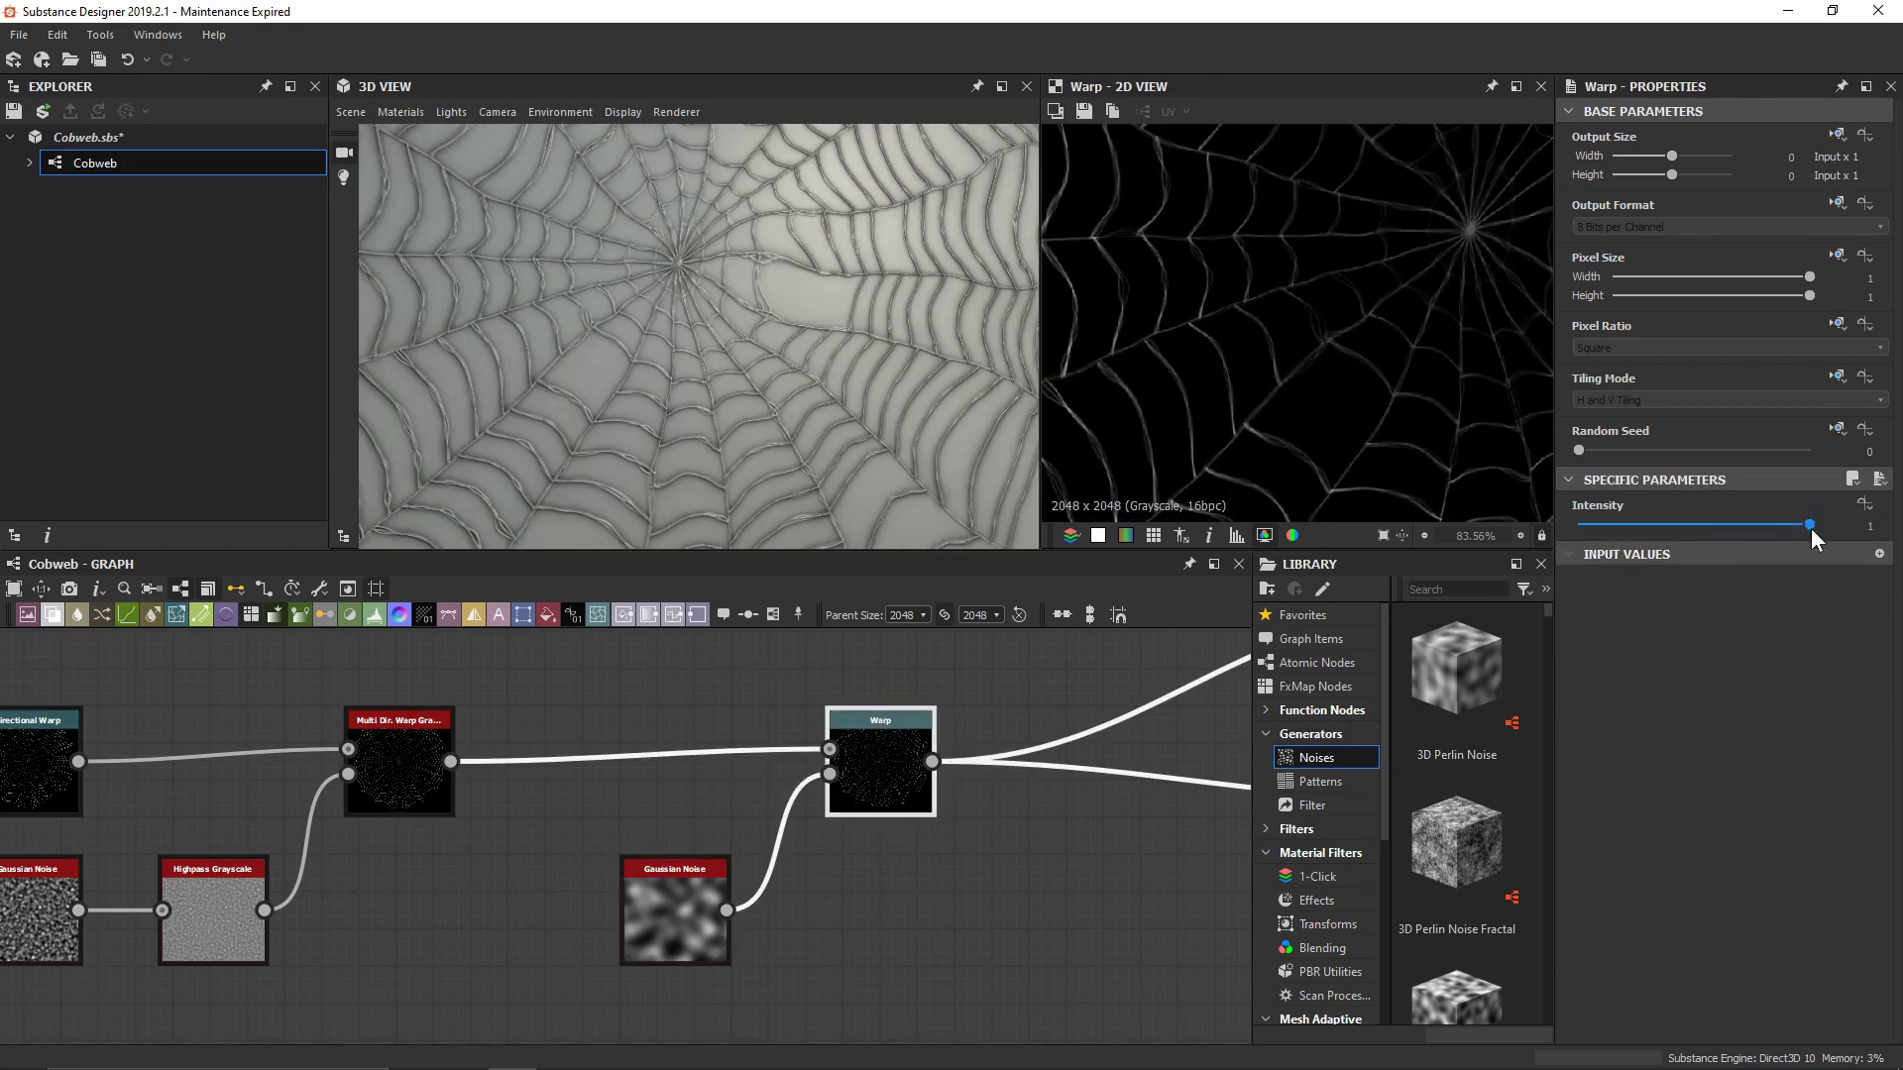
pyautogui.scroll(-5, 894, 278)
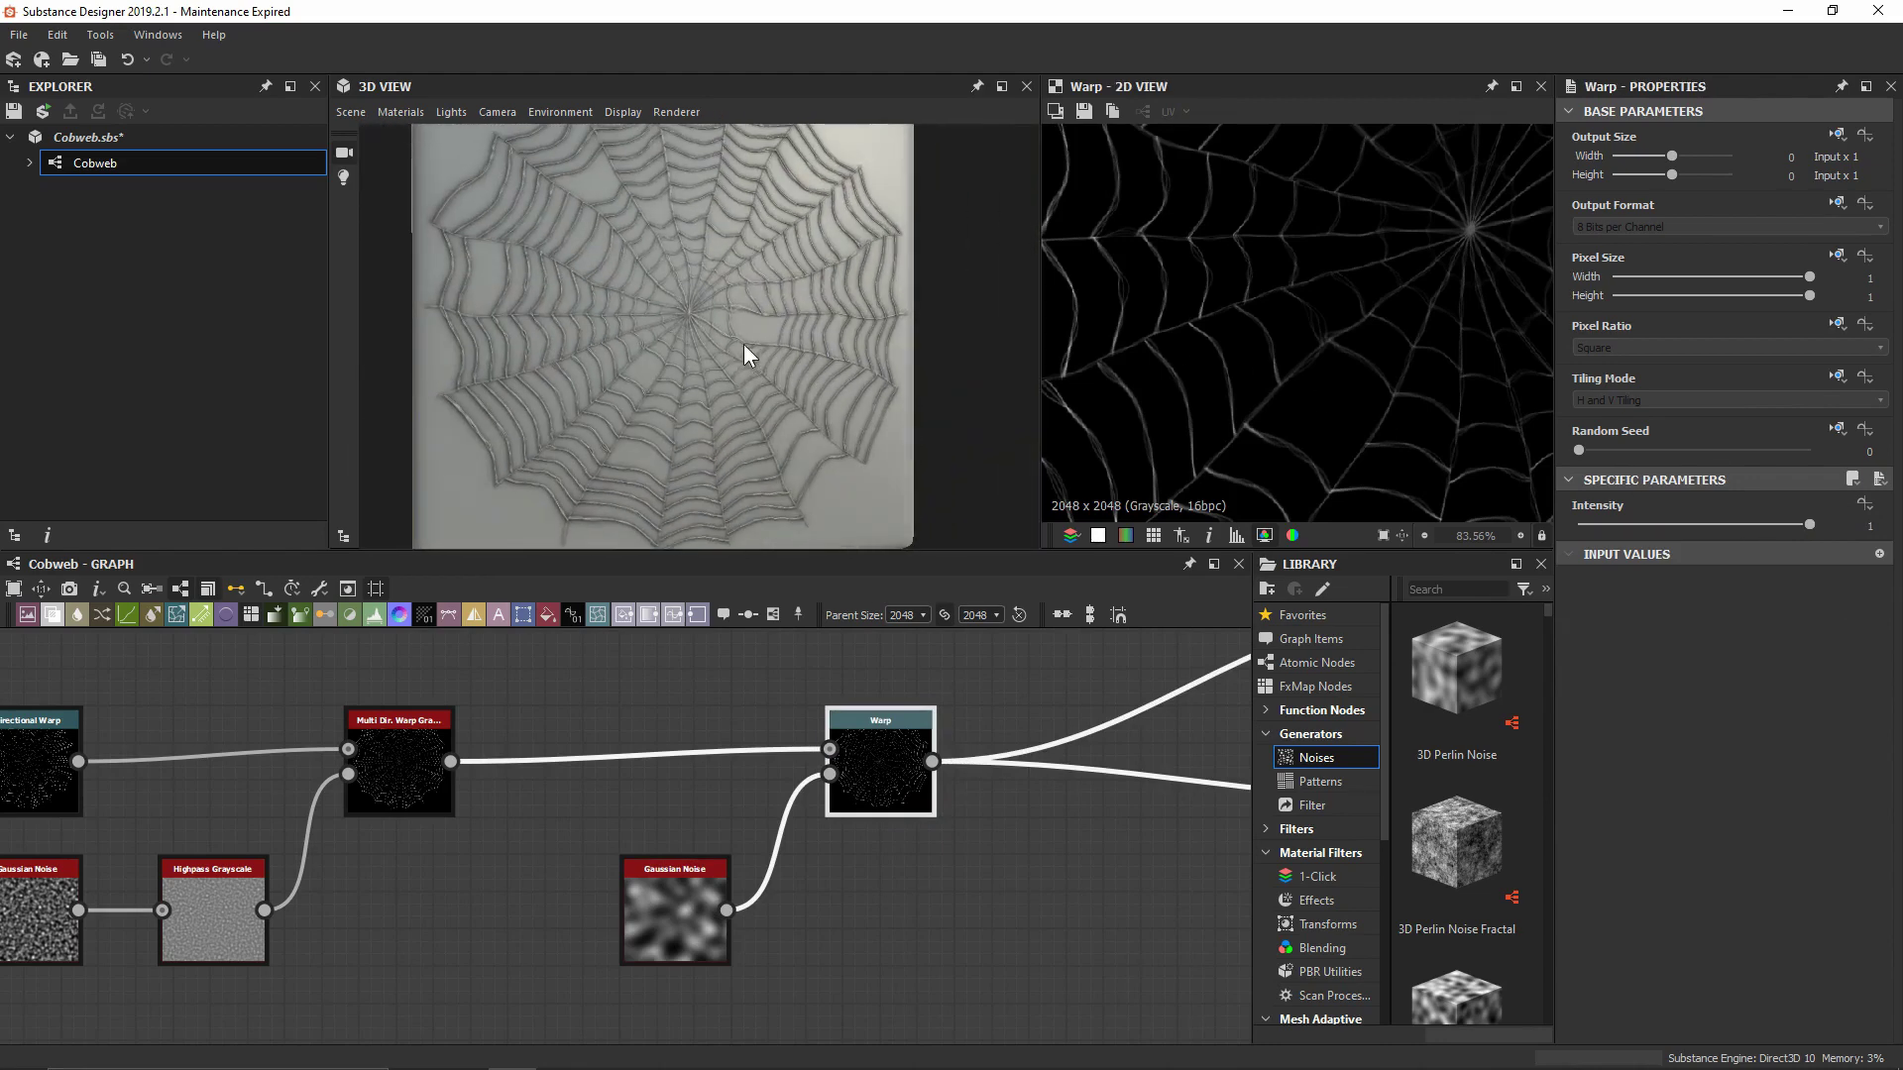
pyautogui.scroll(-3, 1406, 191)
pyautogui.moveTo(1406, 191); pyautogui.dragTo(1352, 334, button='middle')
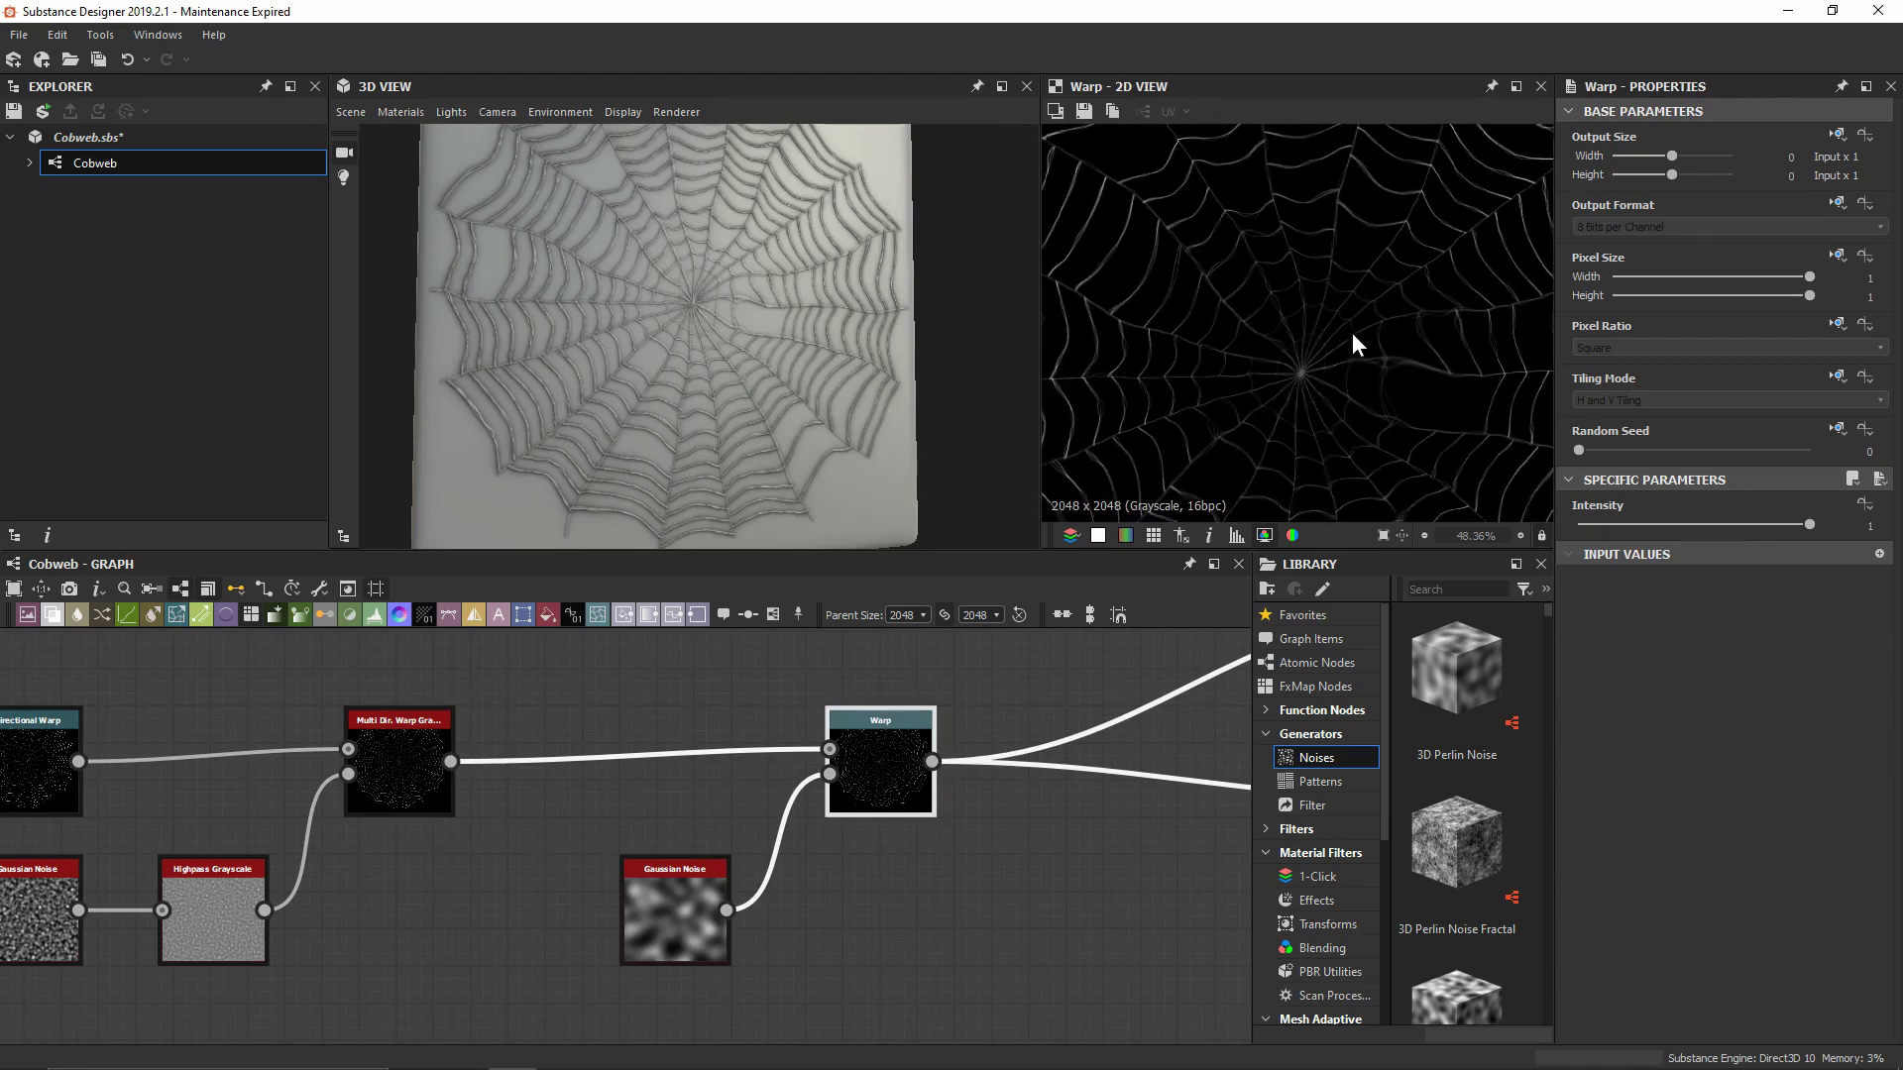
# Set the Warp node's Intensity to 0.35
pyautogui.moveTo(859, 393); pyautogui.dragTo(751, 244)
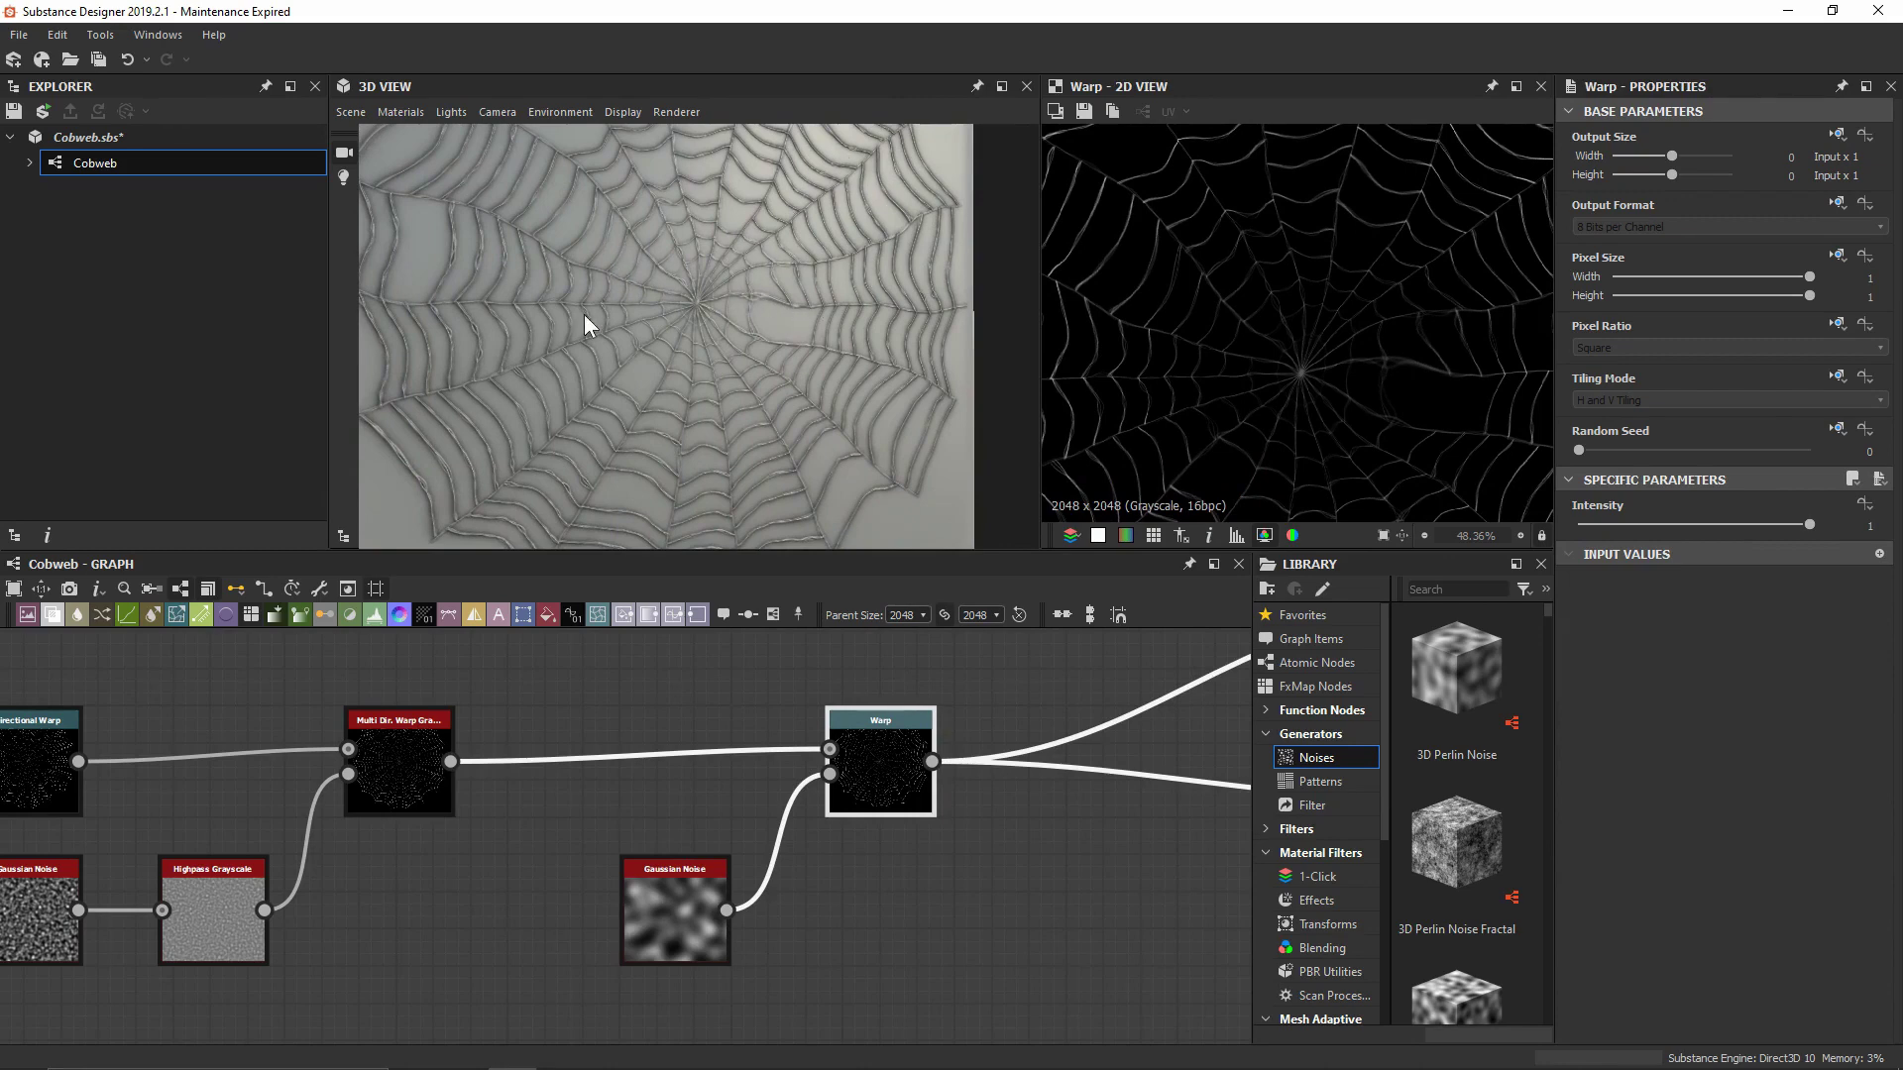
pyautogui.click(1810, 525)
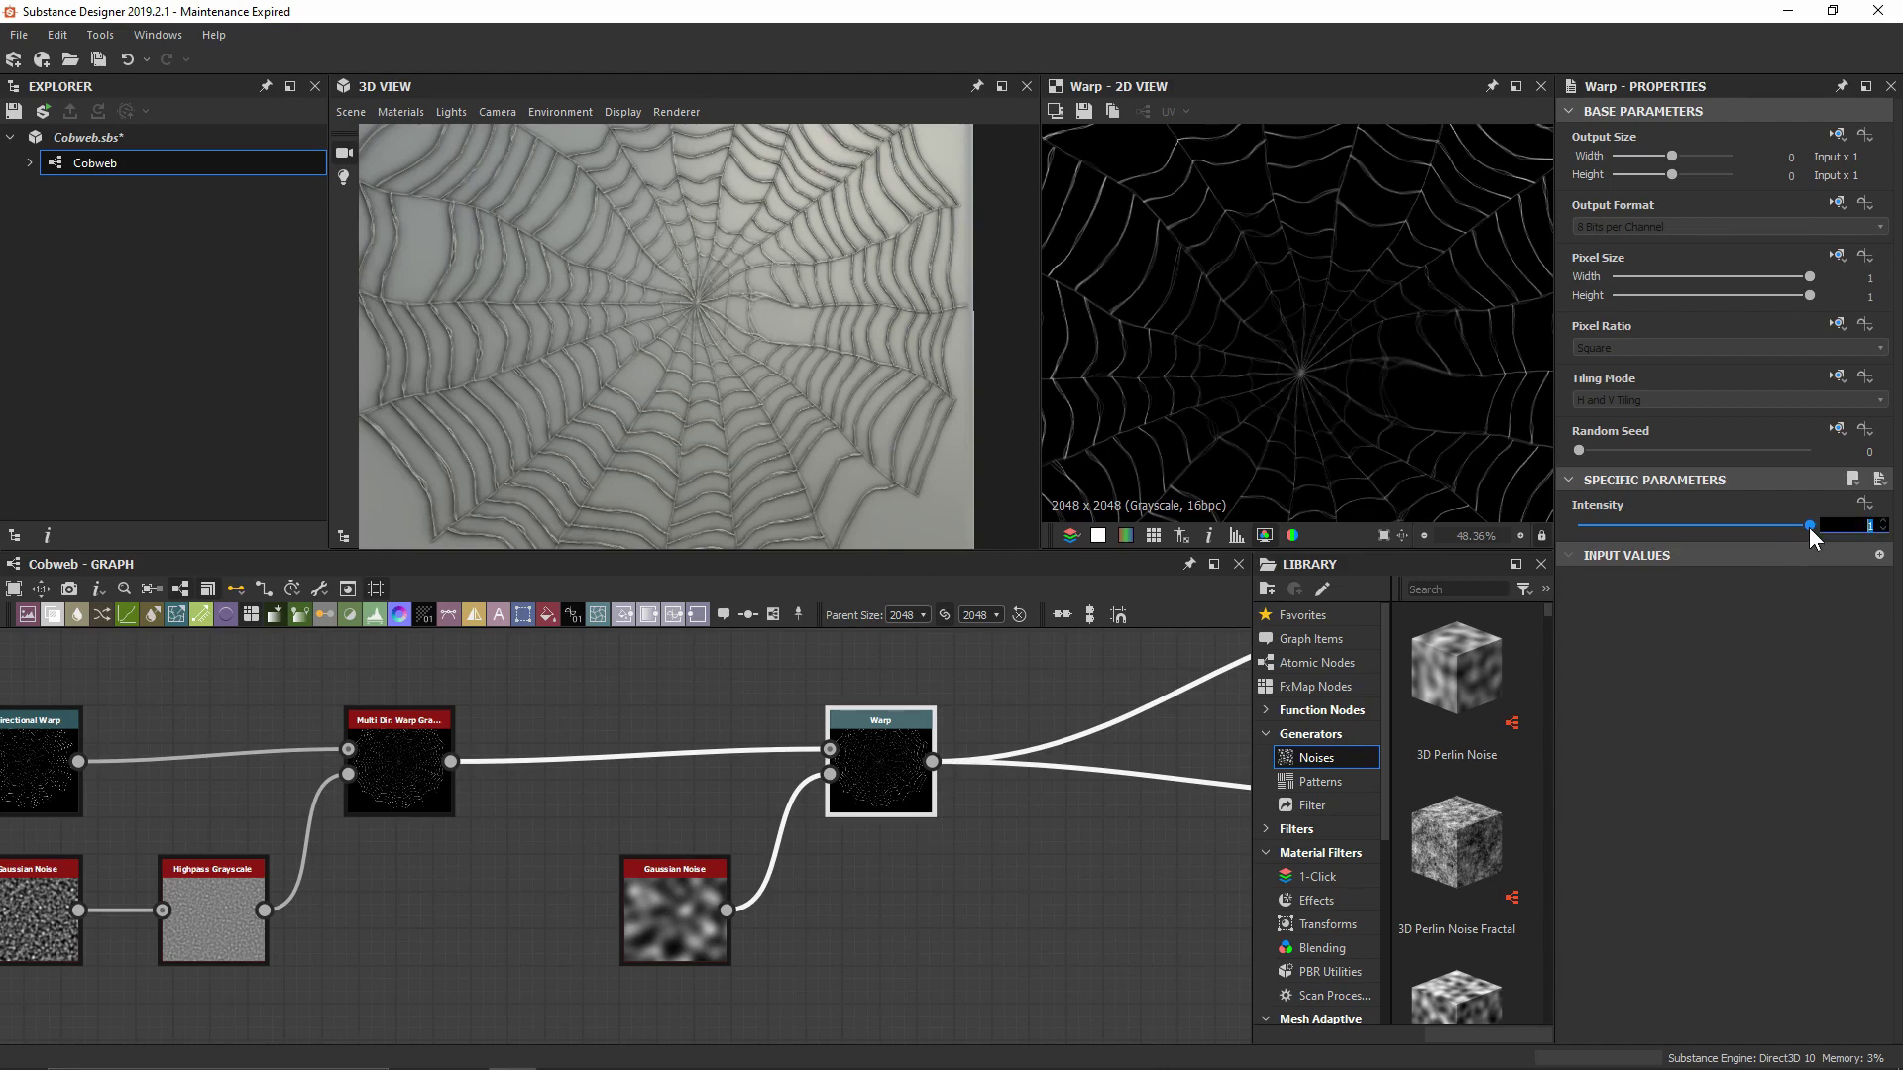
pyautogui.write('0.35')
pyautogui.press('Return')
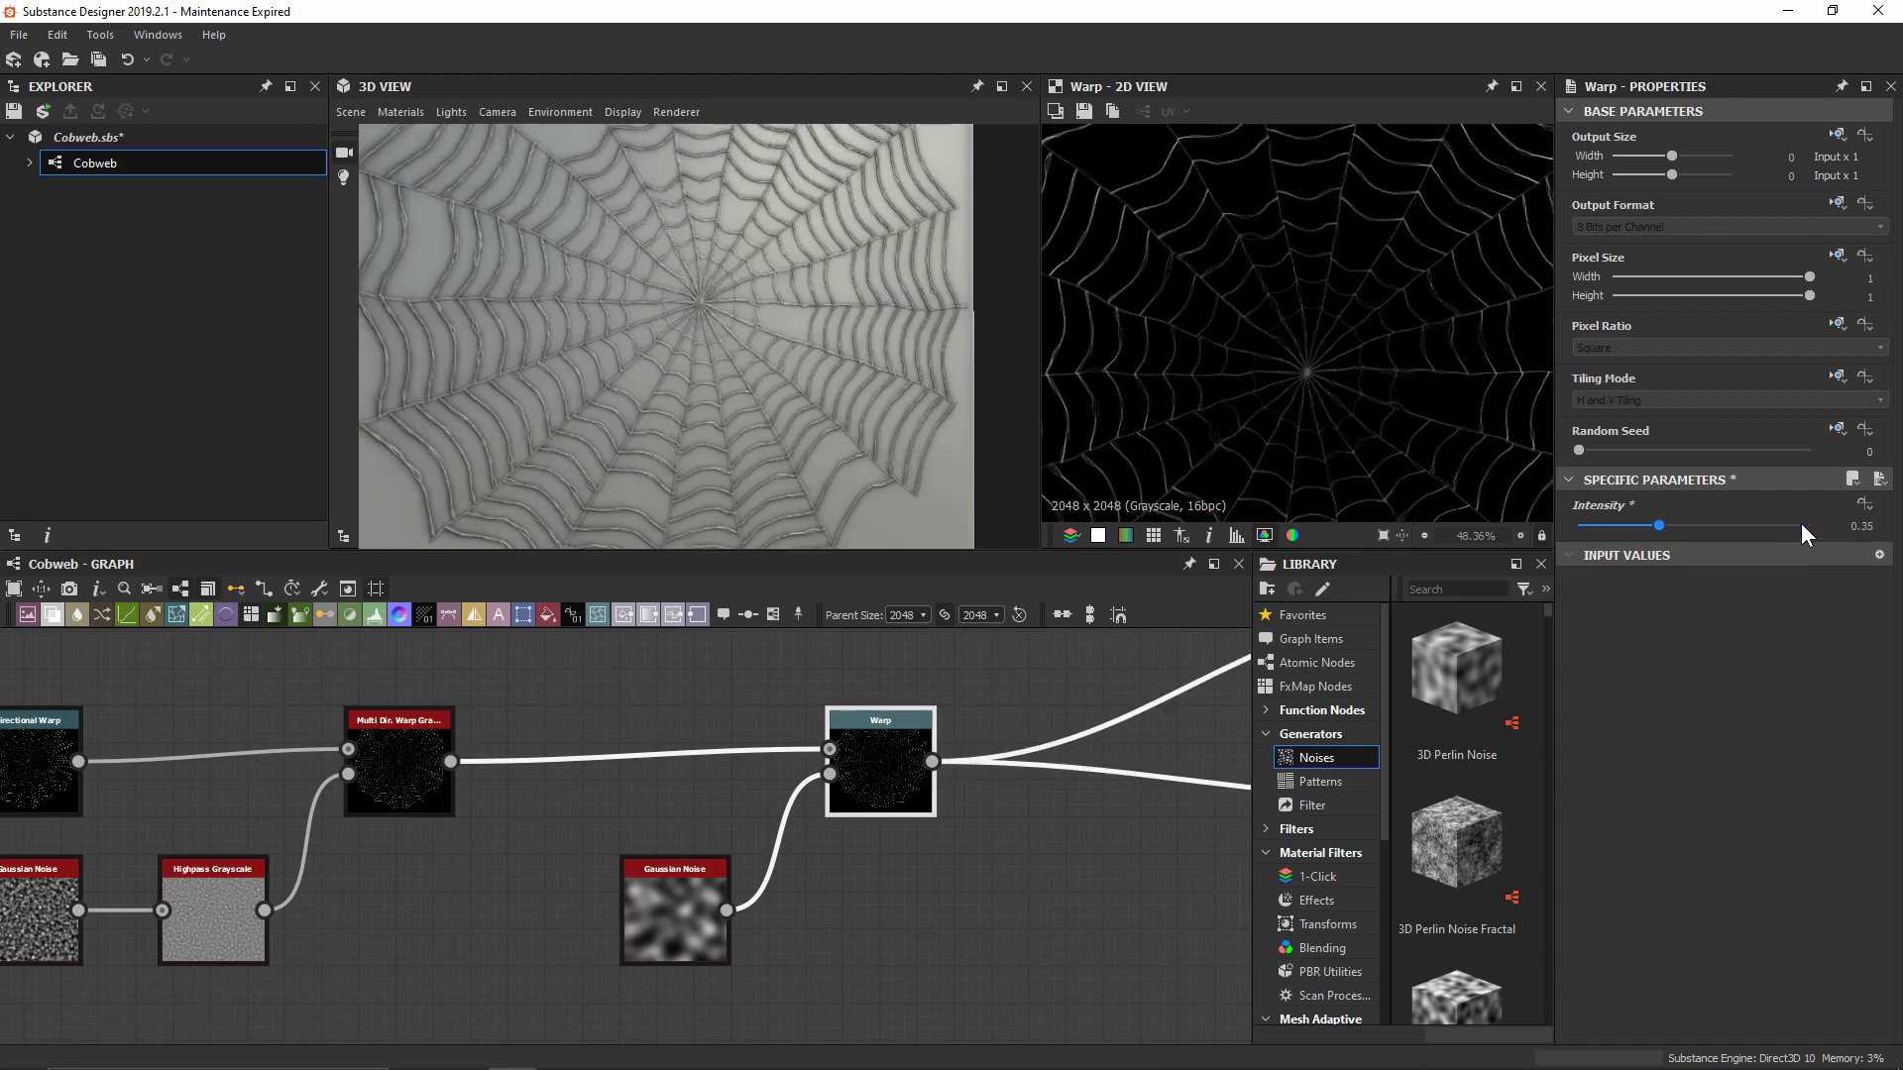
# Raise the Disorder of the Gaussian Noise feeding the Warp node slightly and check the web on the 3D model
pyautogui.click(675, 910)
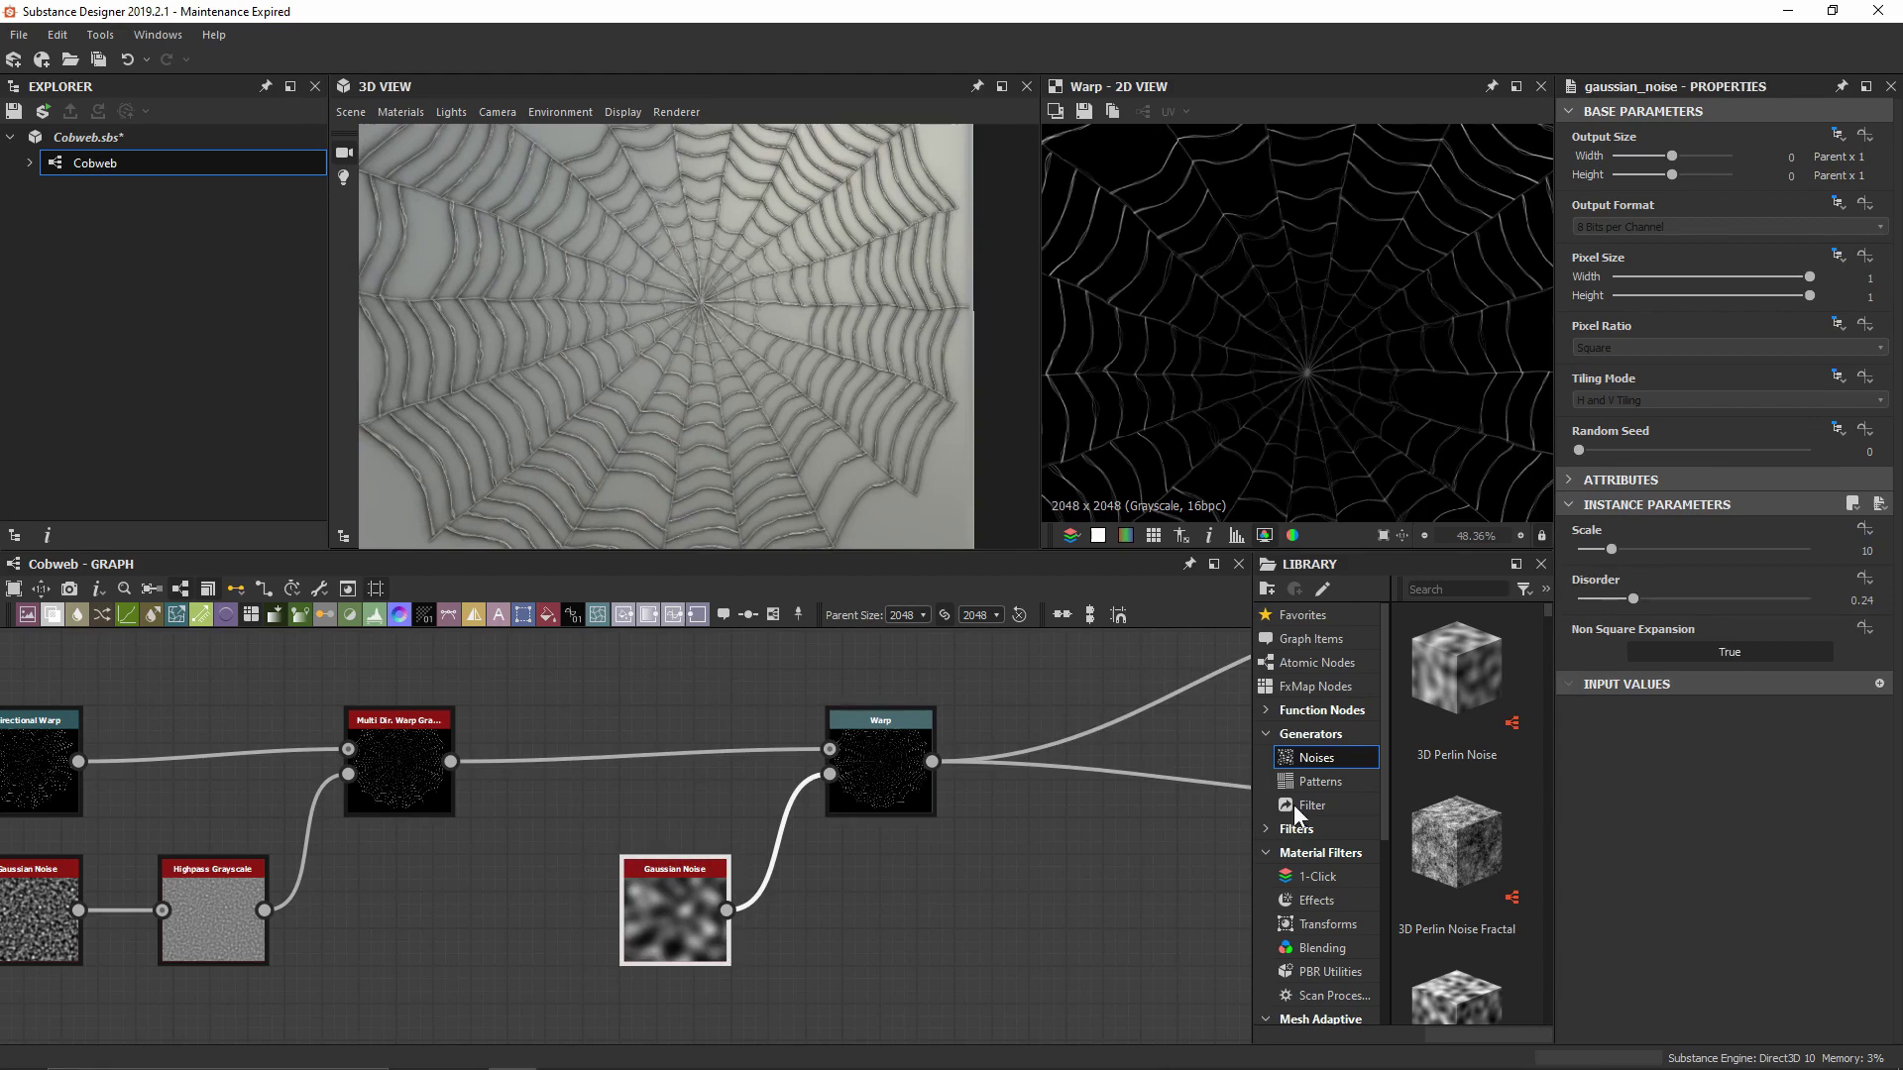
pyautogui.click(1674, 599)
pyautogui.moveTo(1669, 599); pyautogui.dragTo(1650, 596)
pyautogui.moveTo(723, 397)
pyautogui.mouseDown()
pyautogui.moveTo(627, 379)
pyautogui.moveTo(693, 380)
pyautogui.moveTo(703, 343)
pyautogui.moveTo(731, 389)
pyautogui.mouseUp()
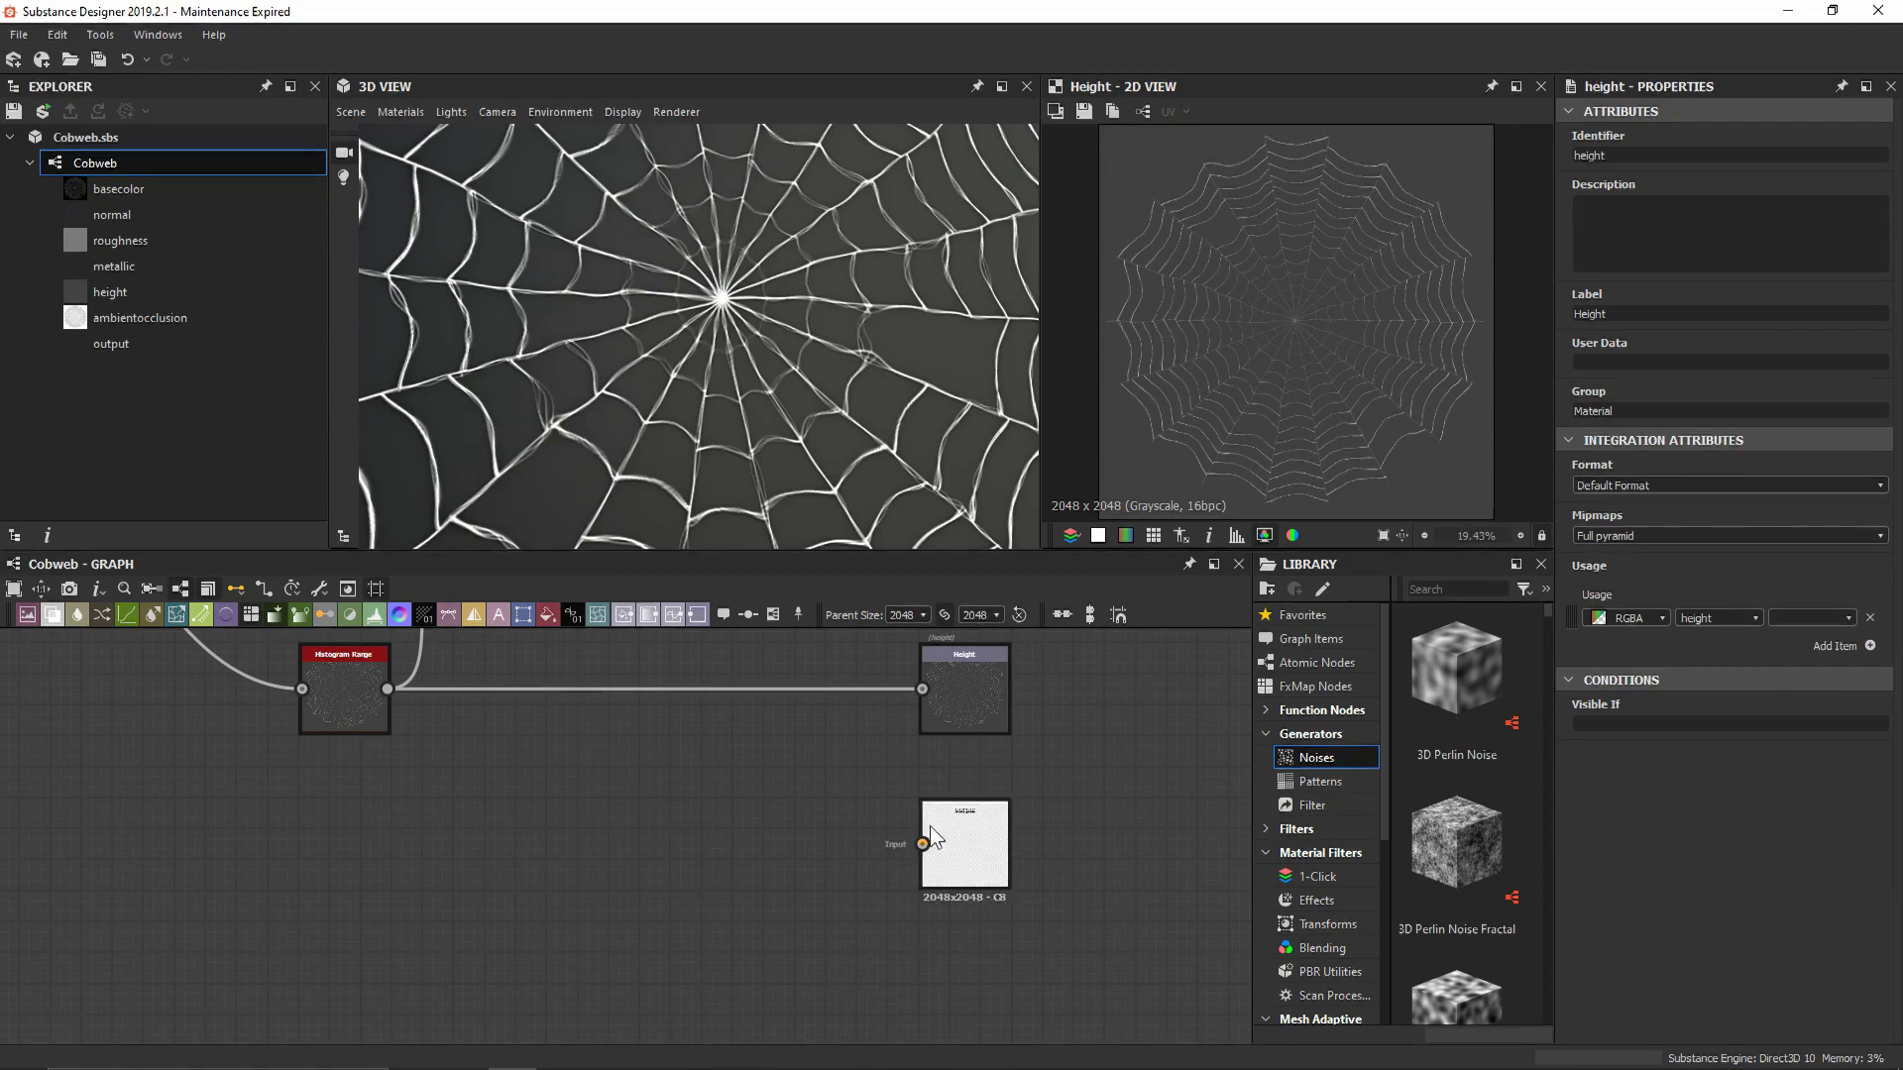
# Set the new output node's identifier to opacity, its label to Opacity, and add a usage item set to opacity
pyautogui.click(962, 847)
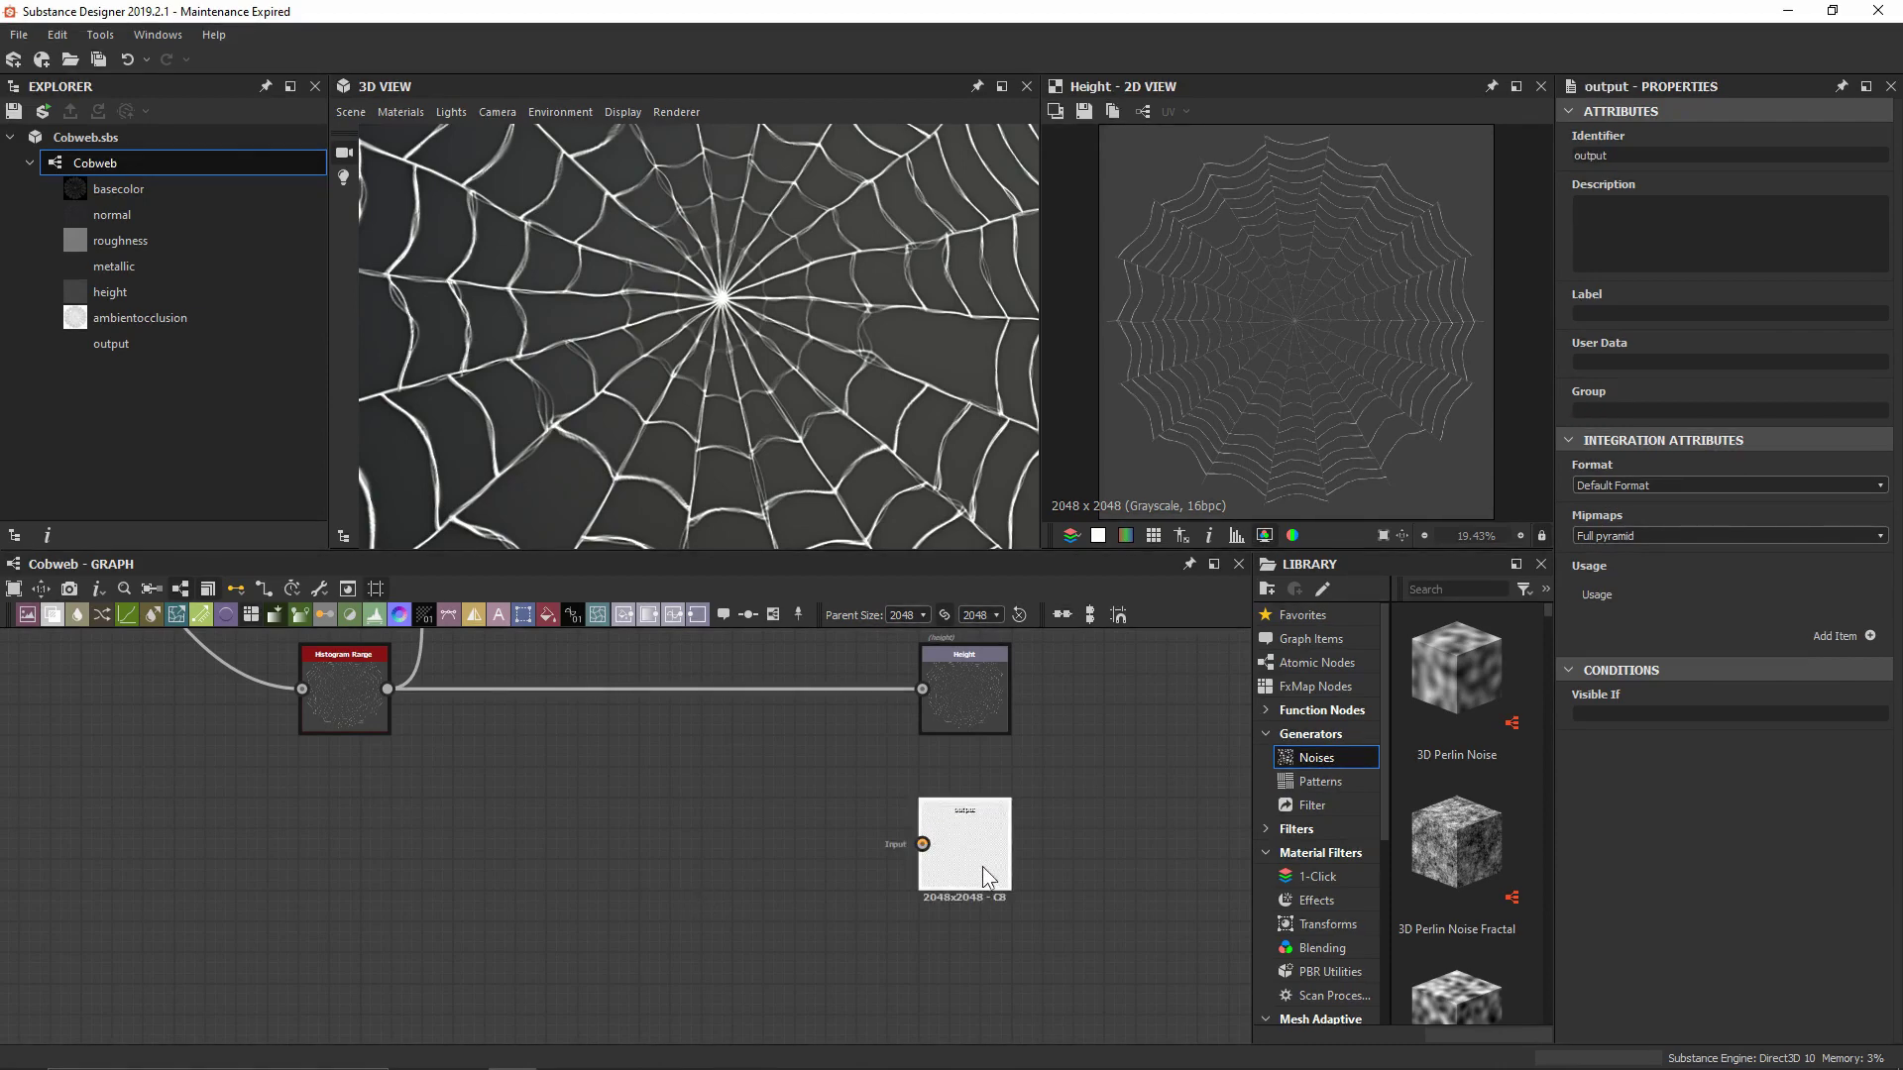
pyautogui.doubleClick(1580, 154)
pyautogui.write('opacity')
pyautogui.press('Tab')
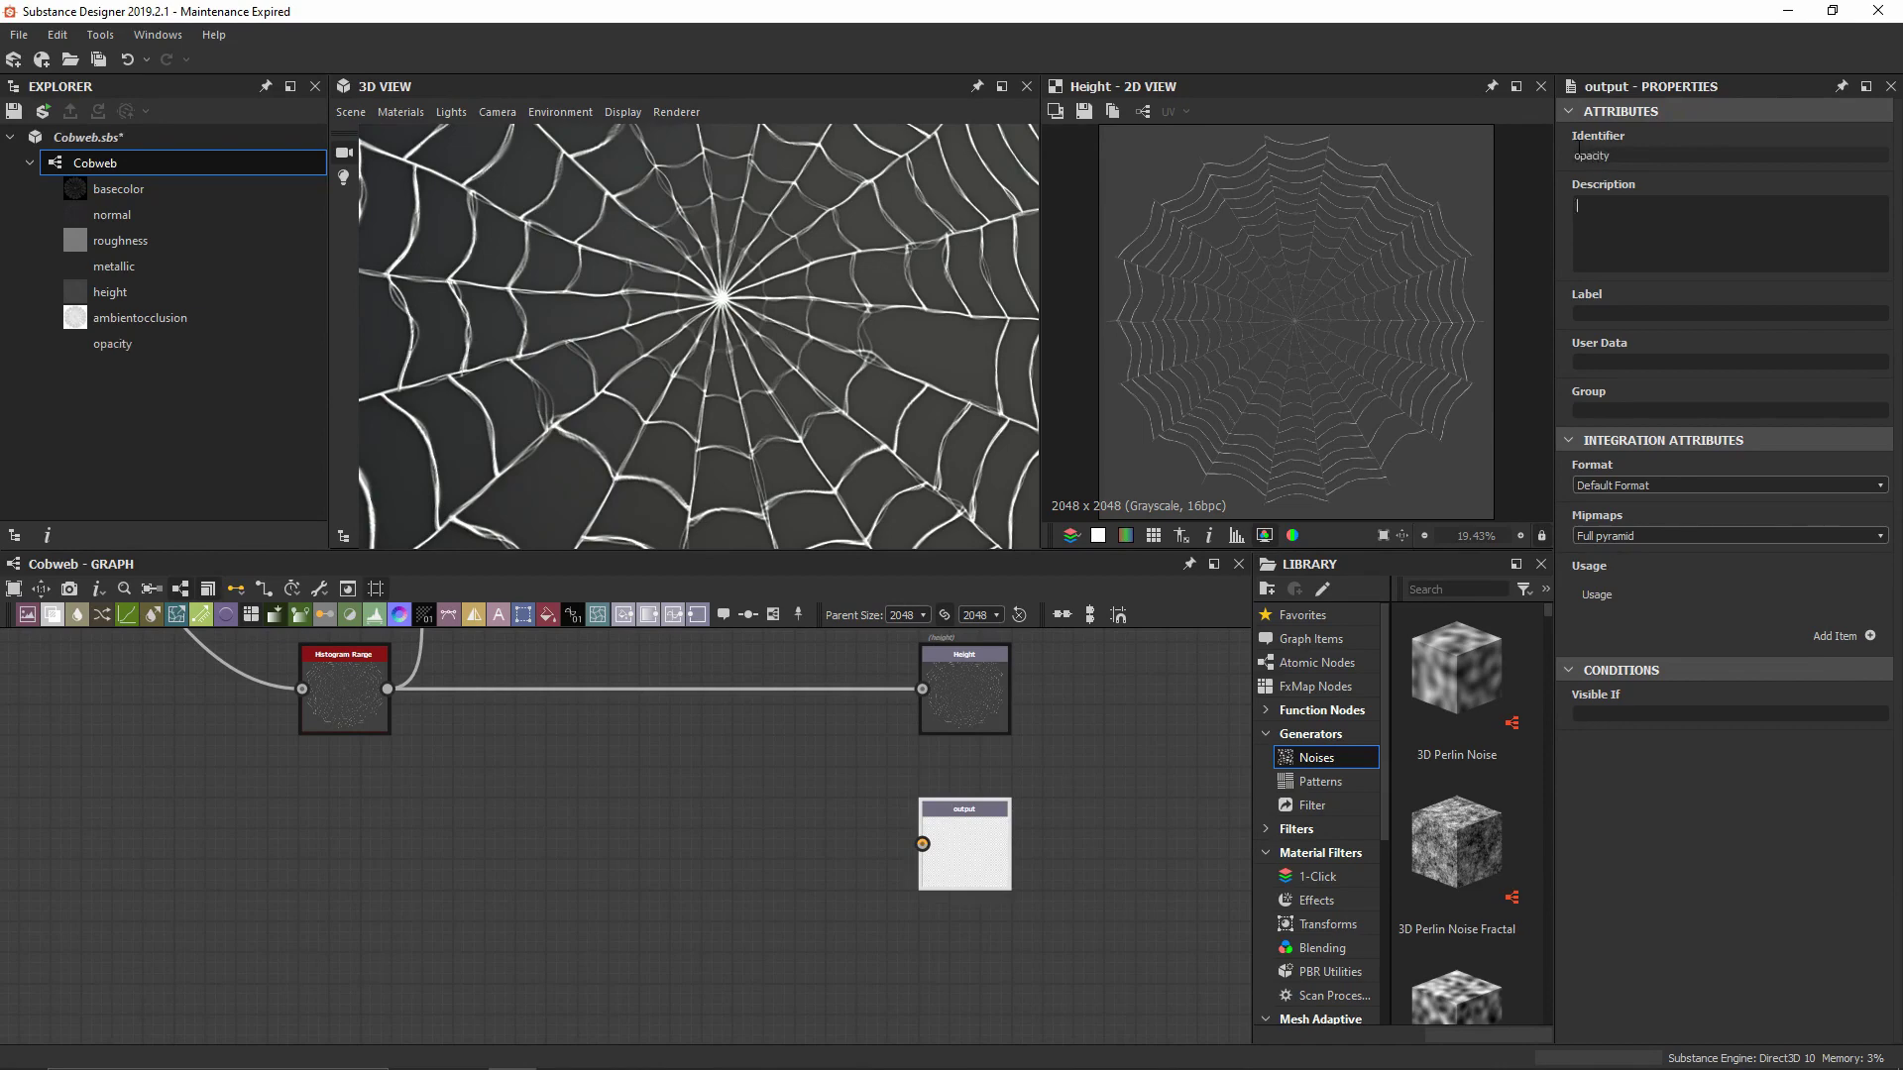
pyautogui.write('Opacit')
pyautogui.click(1870, 635)
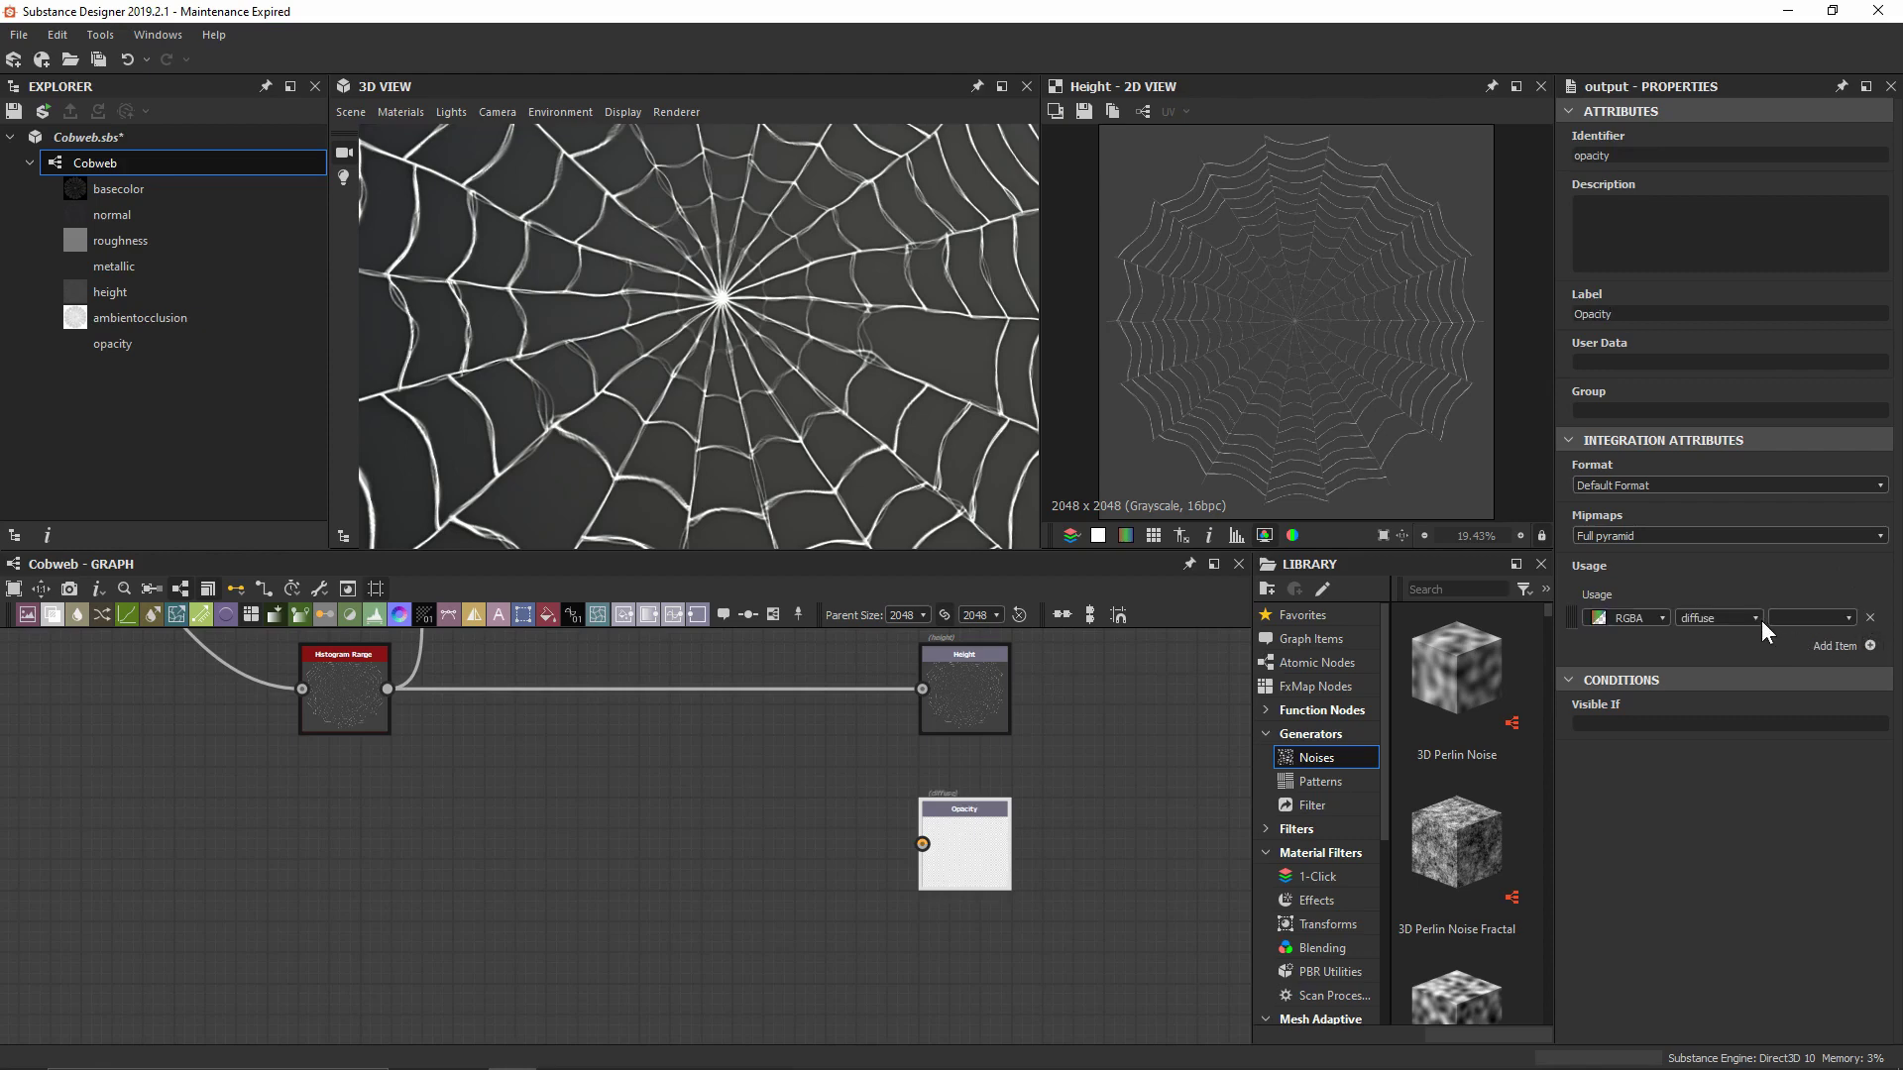
pyautogui.click(1756, 618)
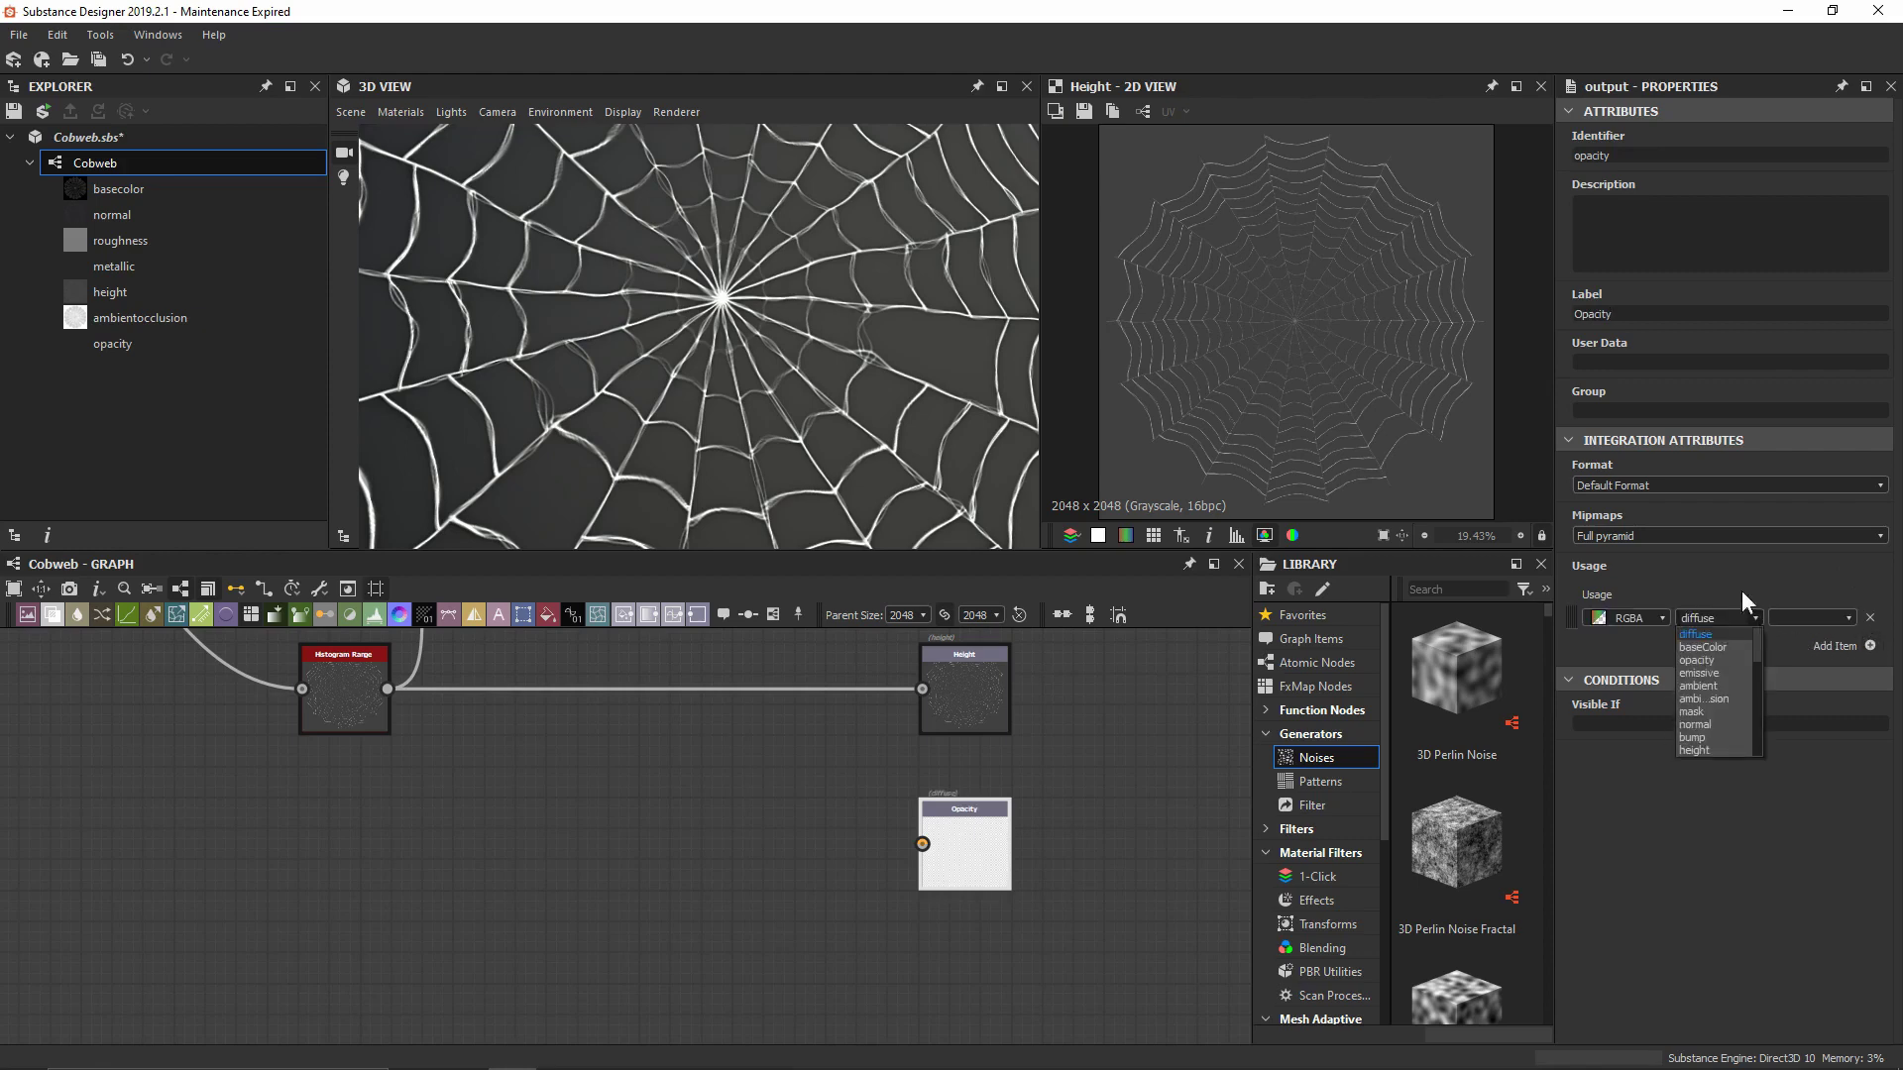
pyautogui.click(1705, 662)
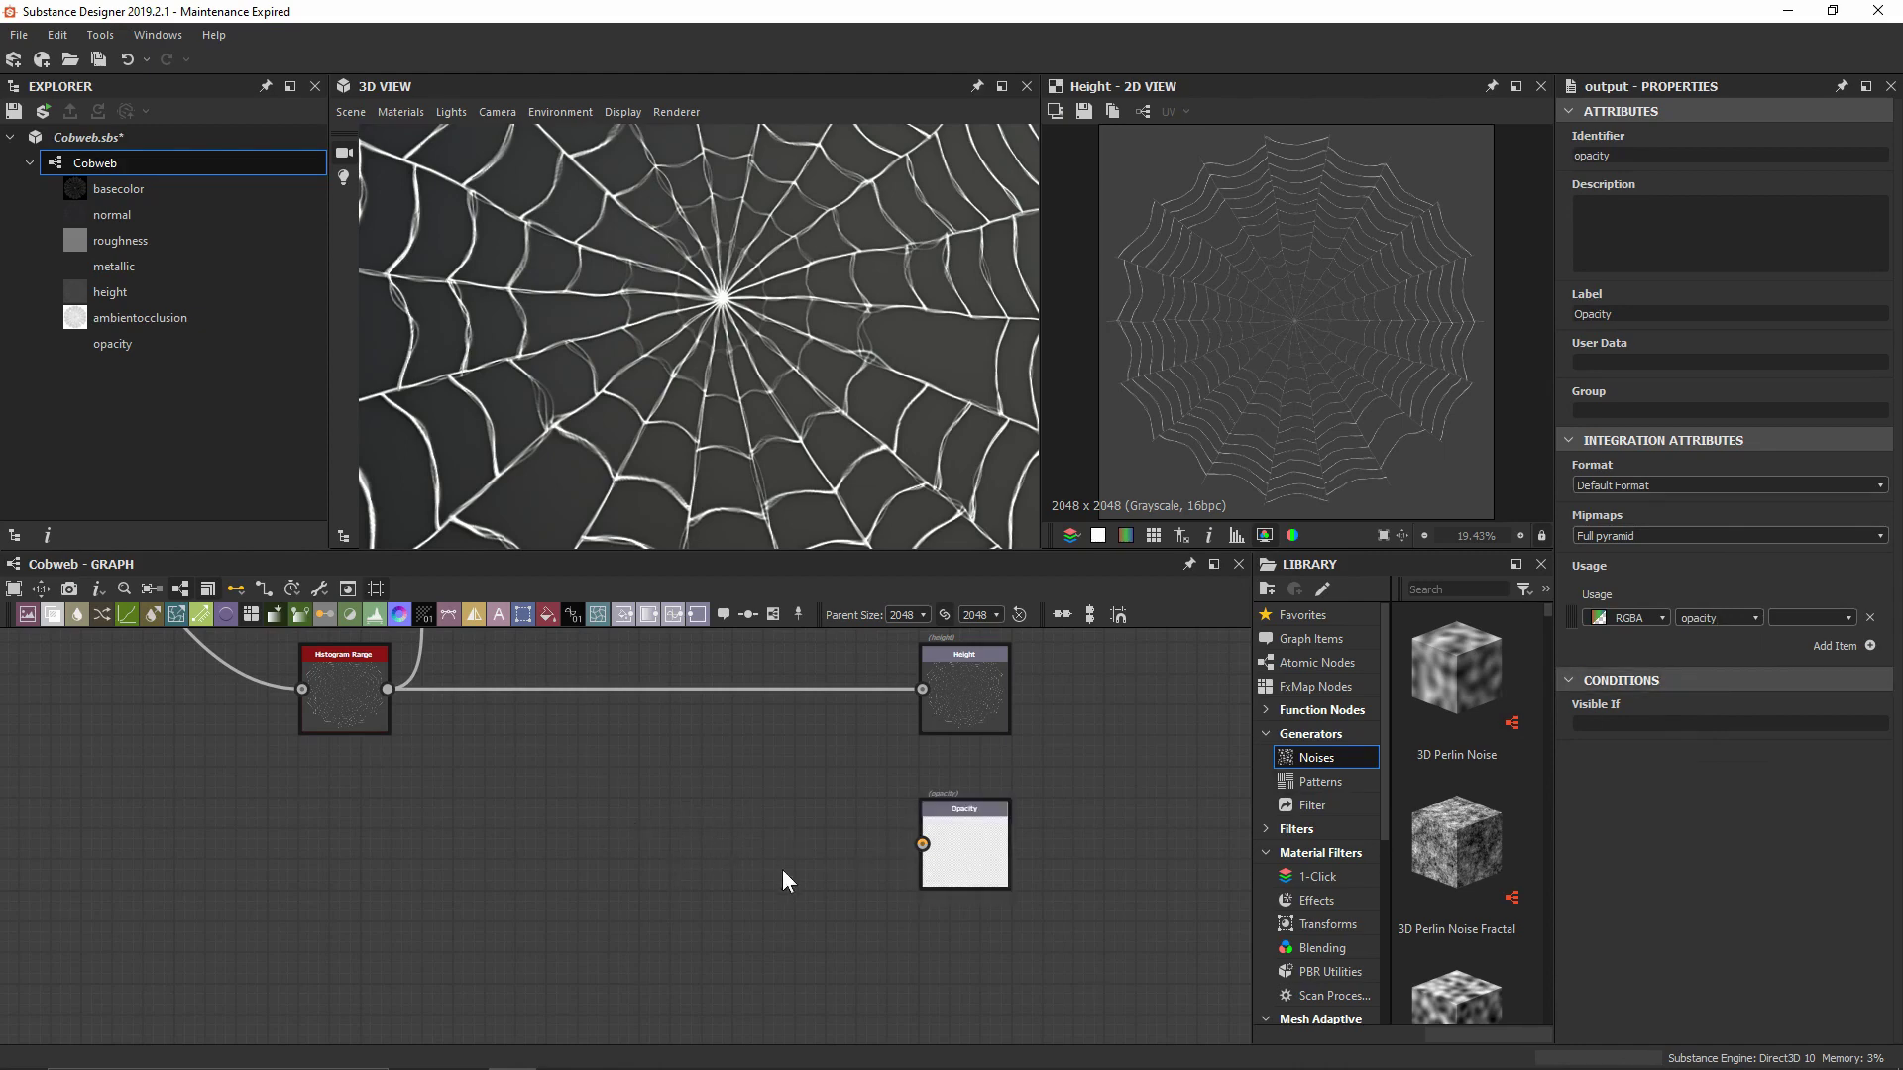
# Display the Warp node's output and add a Histogram Scan node fed by it
pyautogui.scroll(-3, 412, 858)
pyautogui.moveTo(412, 858); pyautogui.dragTo(908, 987, button='middle')
pyautogui.scroll(3, 783, 894)
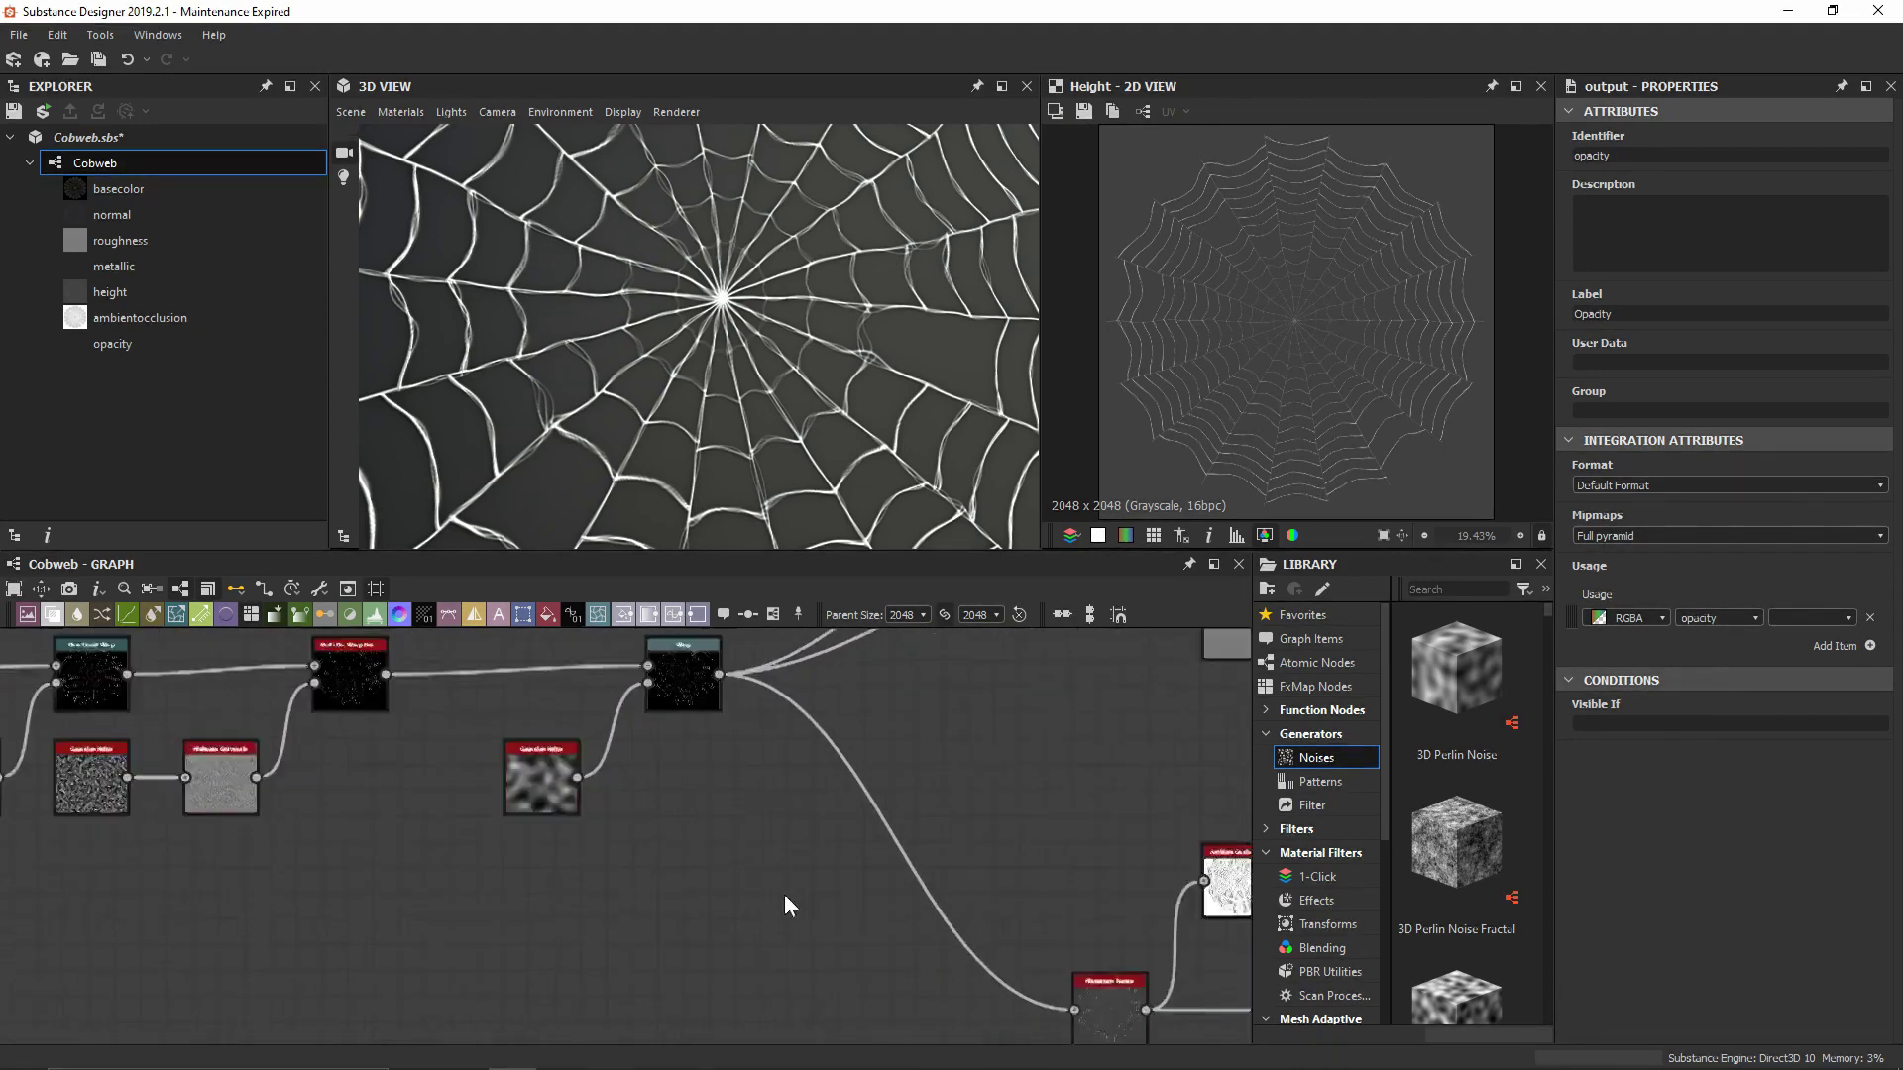
pyautogui.scroll(2, 700, 706)
pyautogui.moveTo(700, 706); pyautogui.dragTo(669, 716, button='middle')
pyautogui.doubleClick(668, 712)
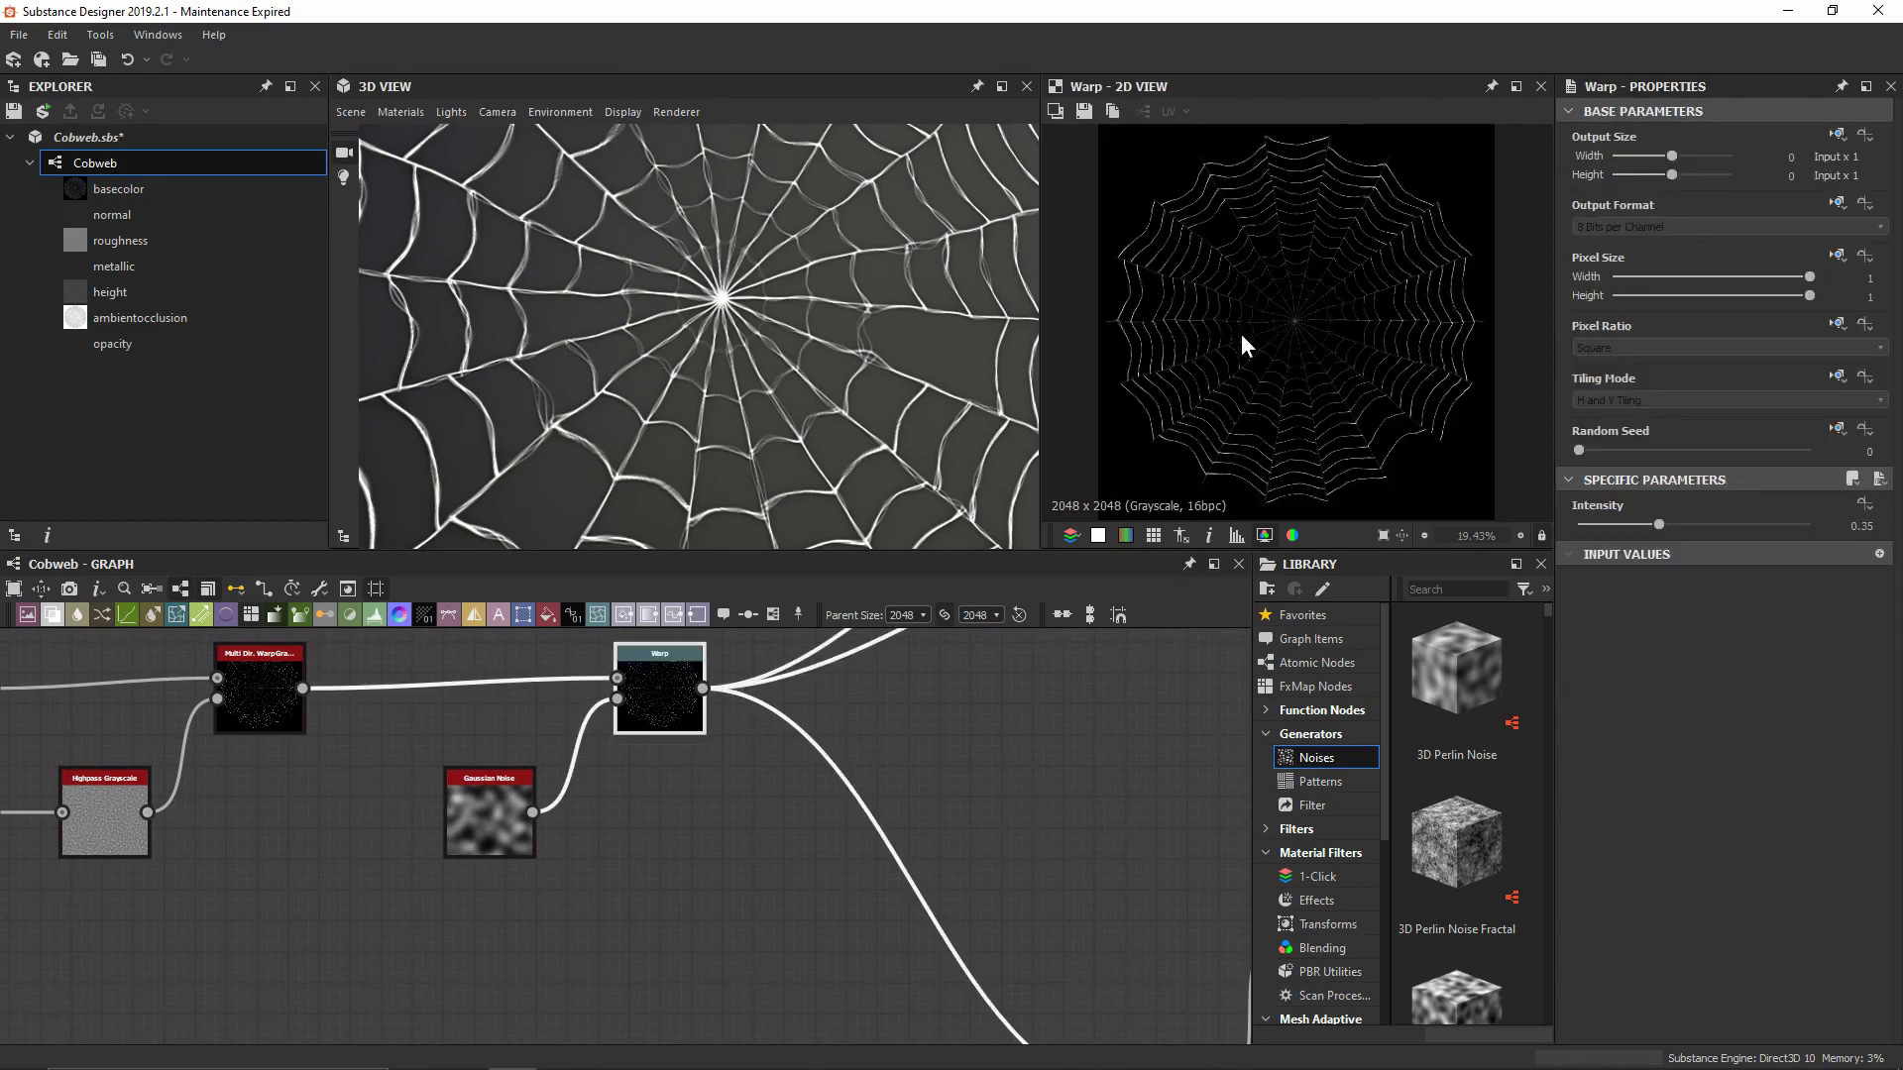
pyautogui.moveTo(712, 694); pyautogui.dragTo(747, 870)
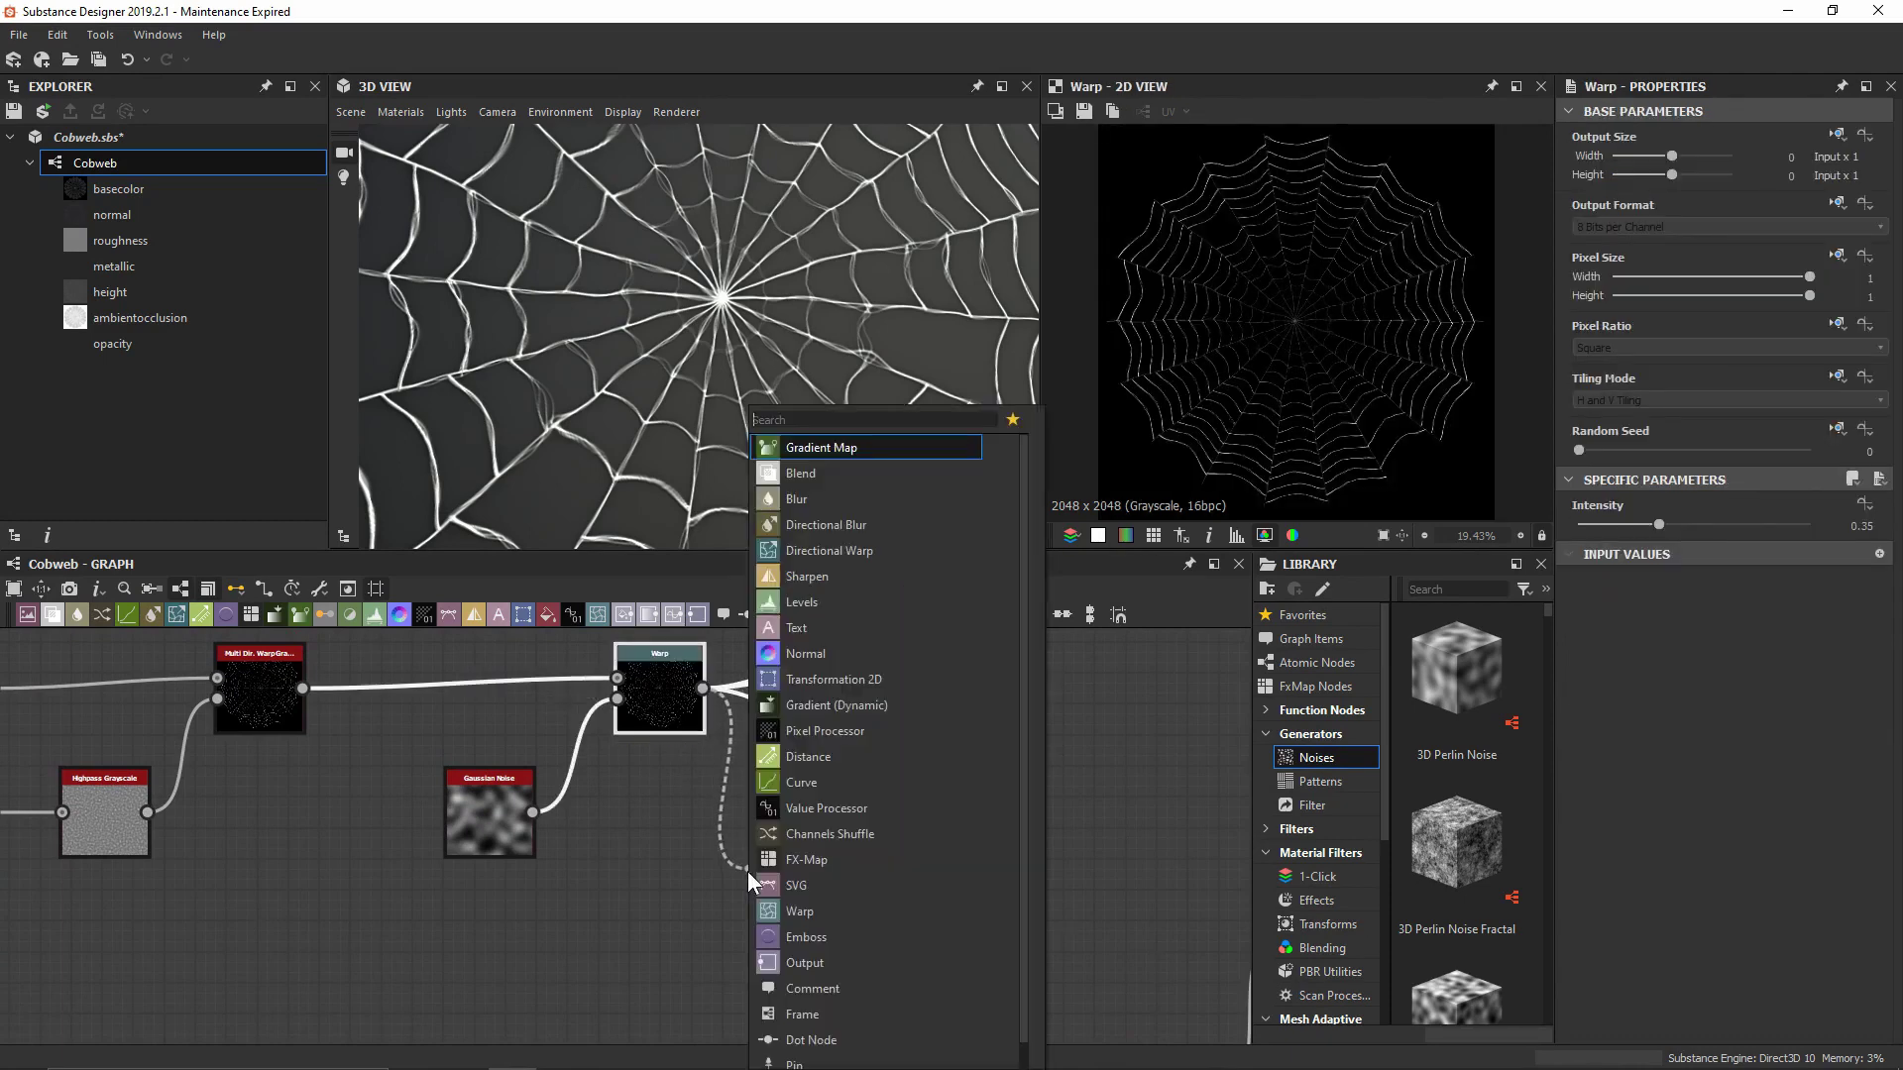
pyautogui.write('hist')
pyautogui.press('Down')
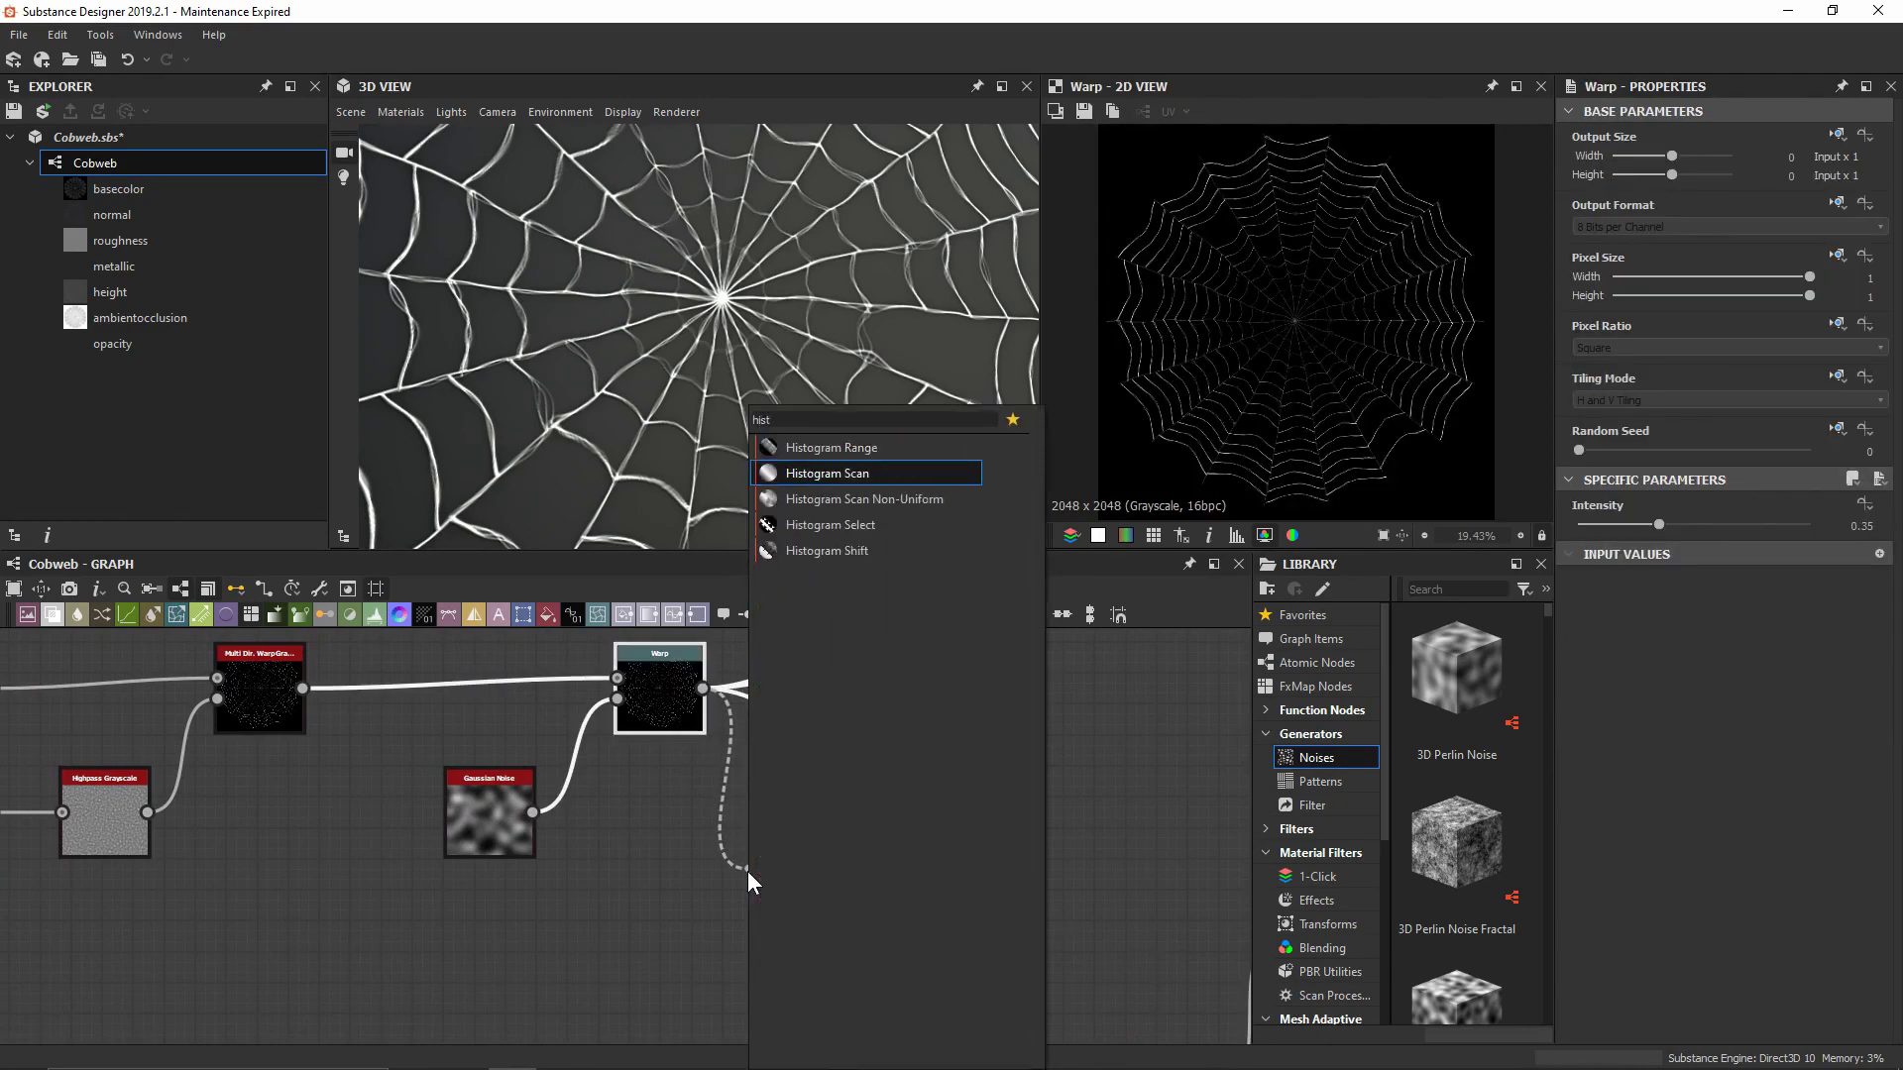
pyautogui.press('Return')
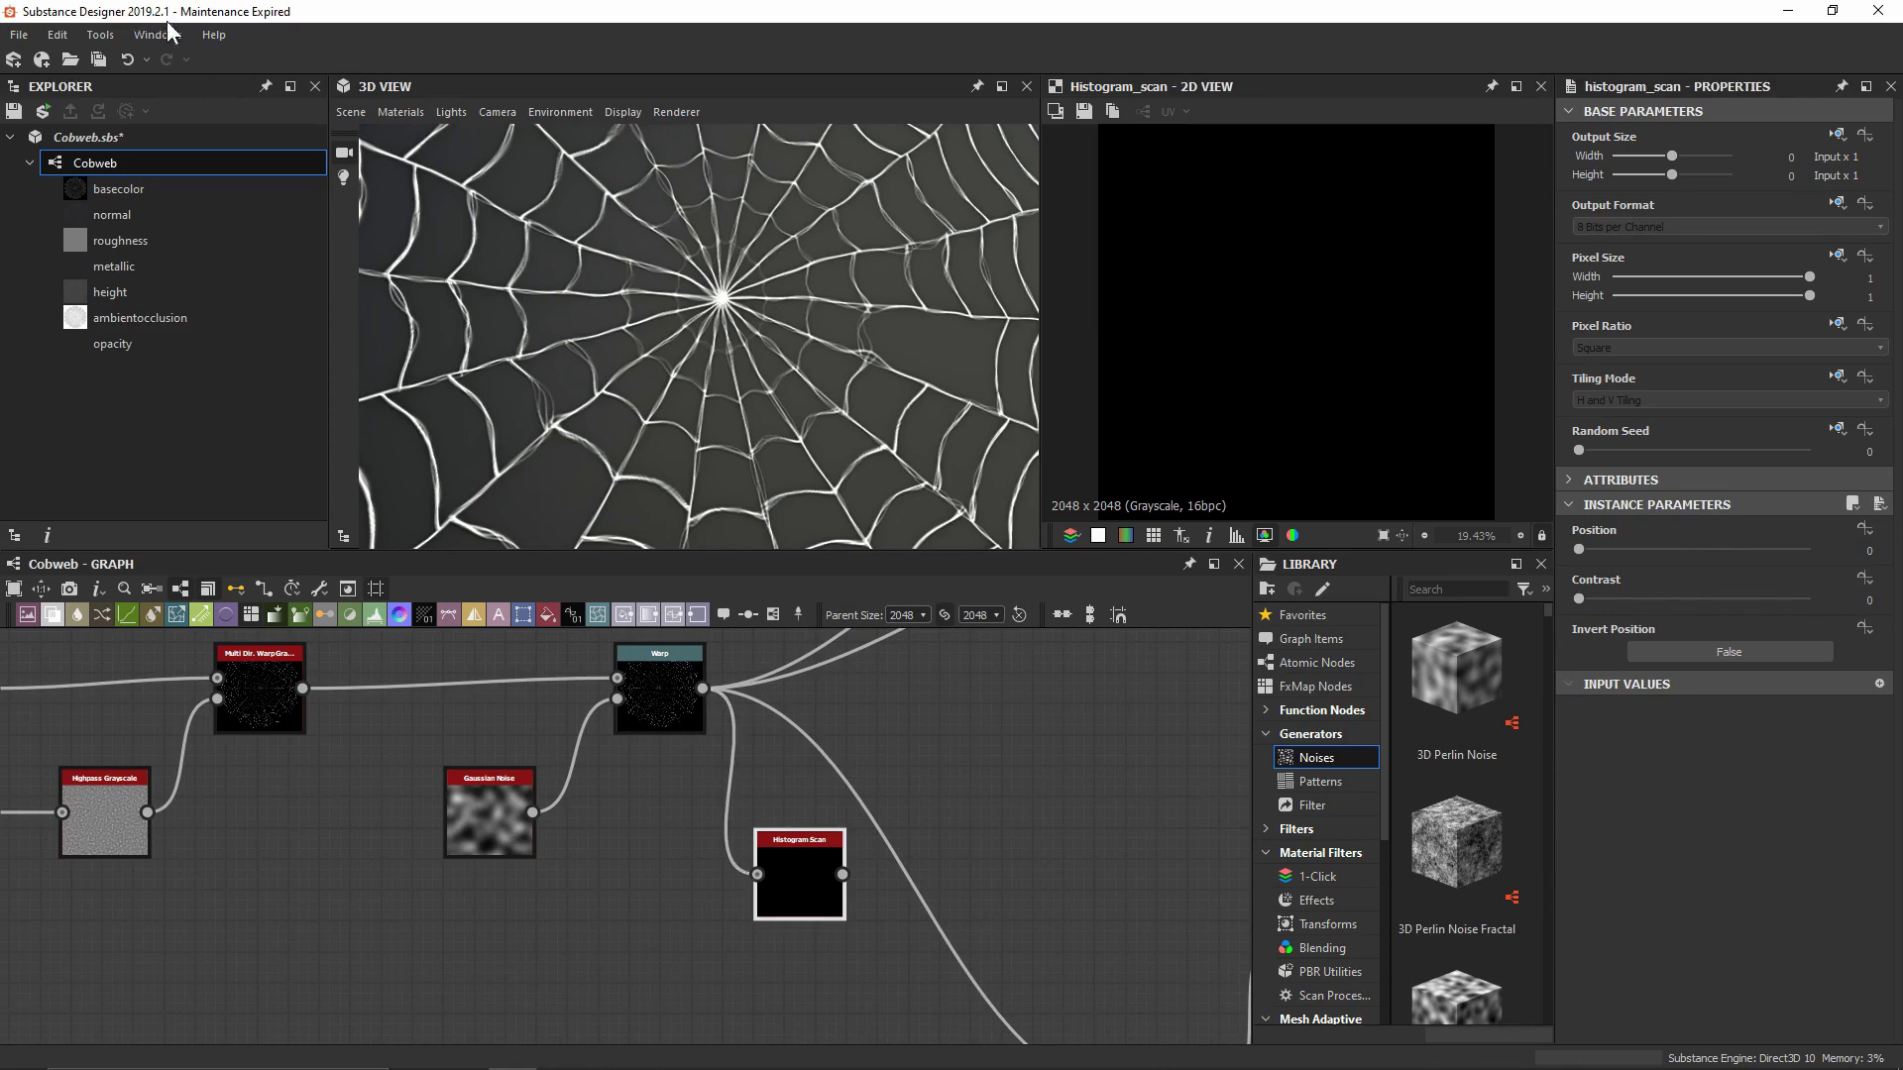
# Place the Histogram Scan beneath the Histogram Range and connect it to the Opacity output
pyautogui.scroll(-1, 932, 913)
pyautogui.moveTo(932, 913); pyautogui.dragTo(739, 739, button='middle')
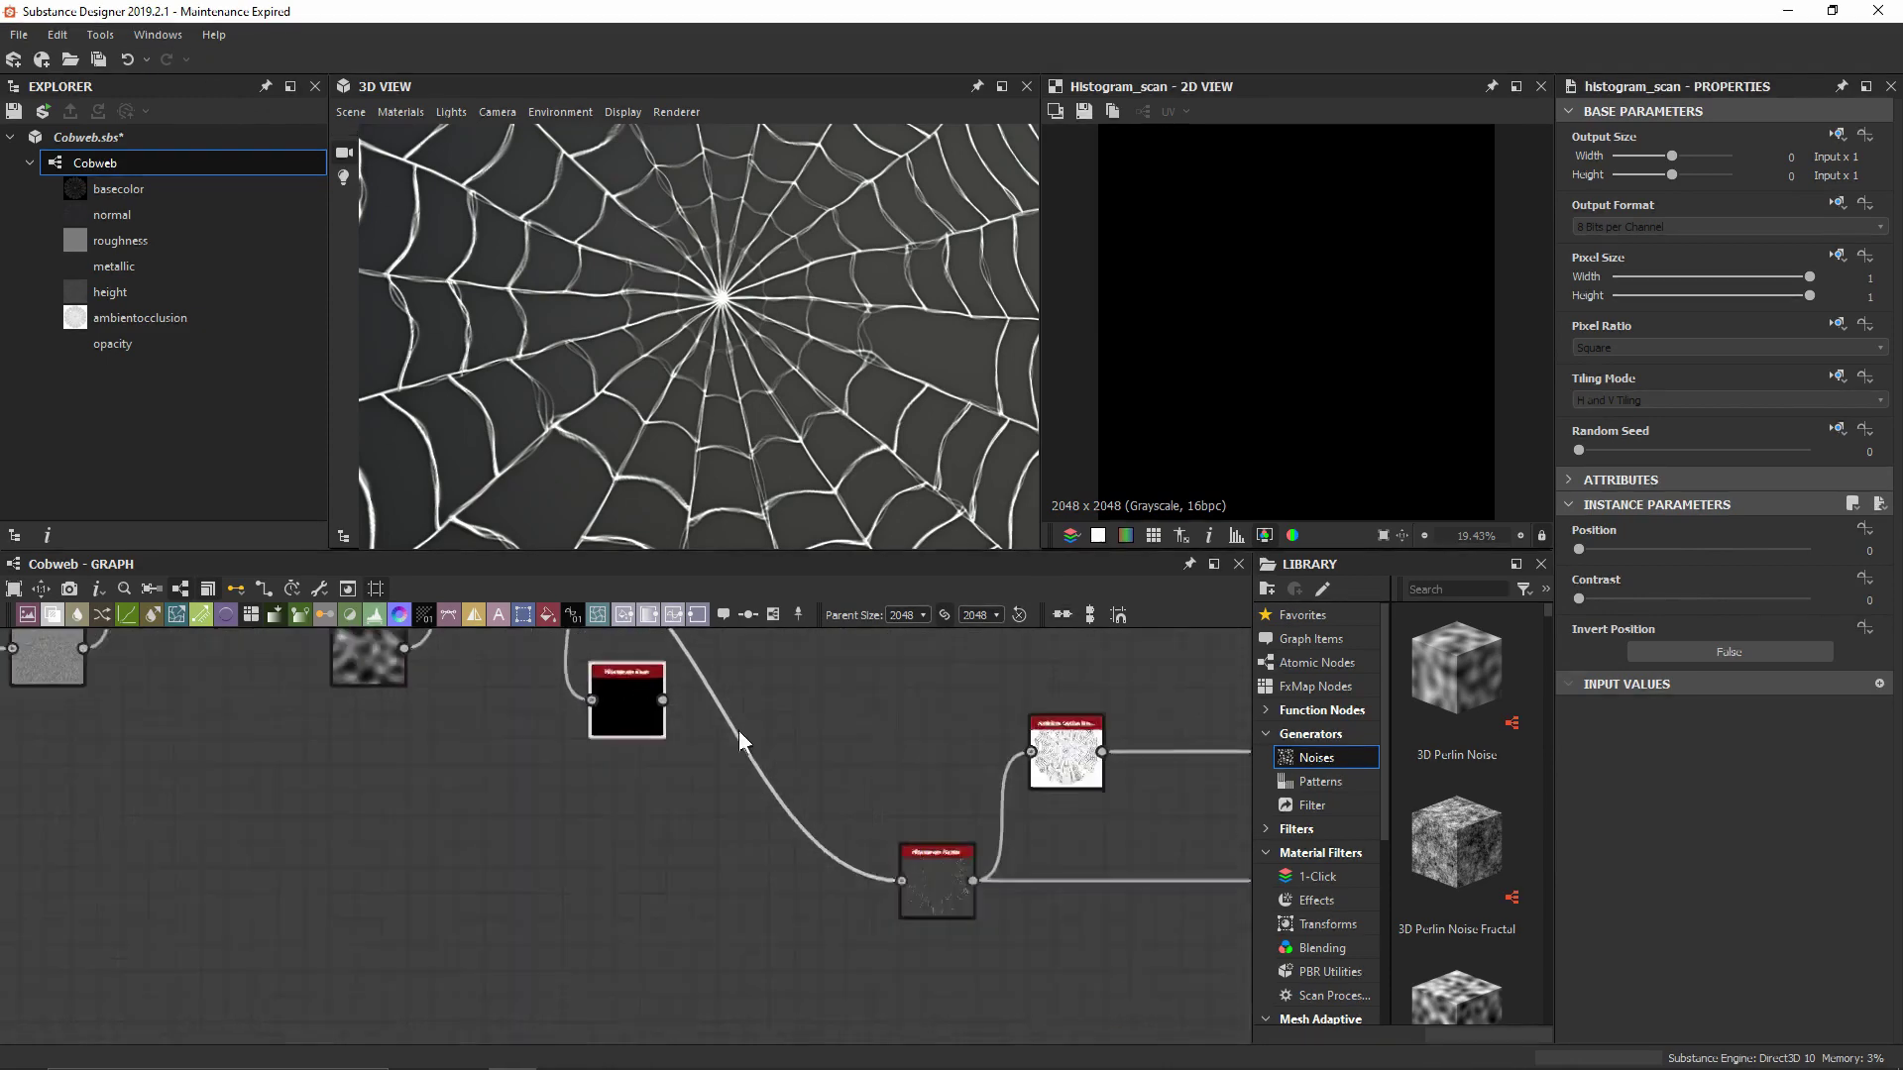
pyautogui.scroll(-1, 739, 740)
pyautogui.moveTo(668, 716); pyautogui.dragTo(886, 920)
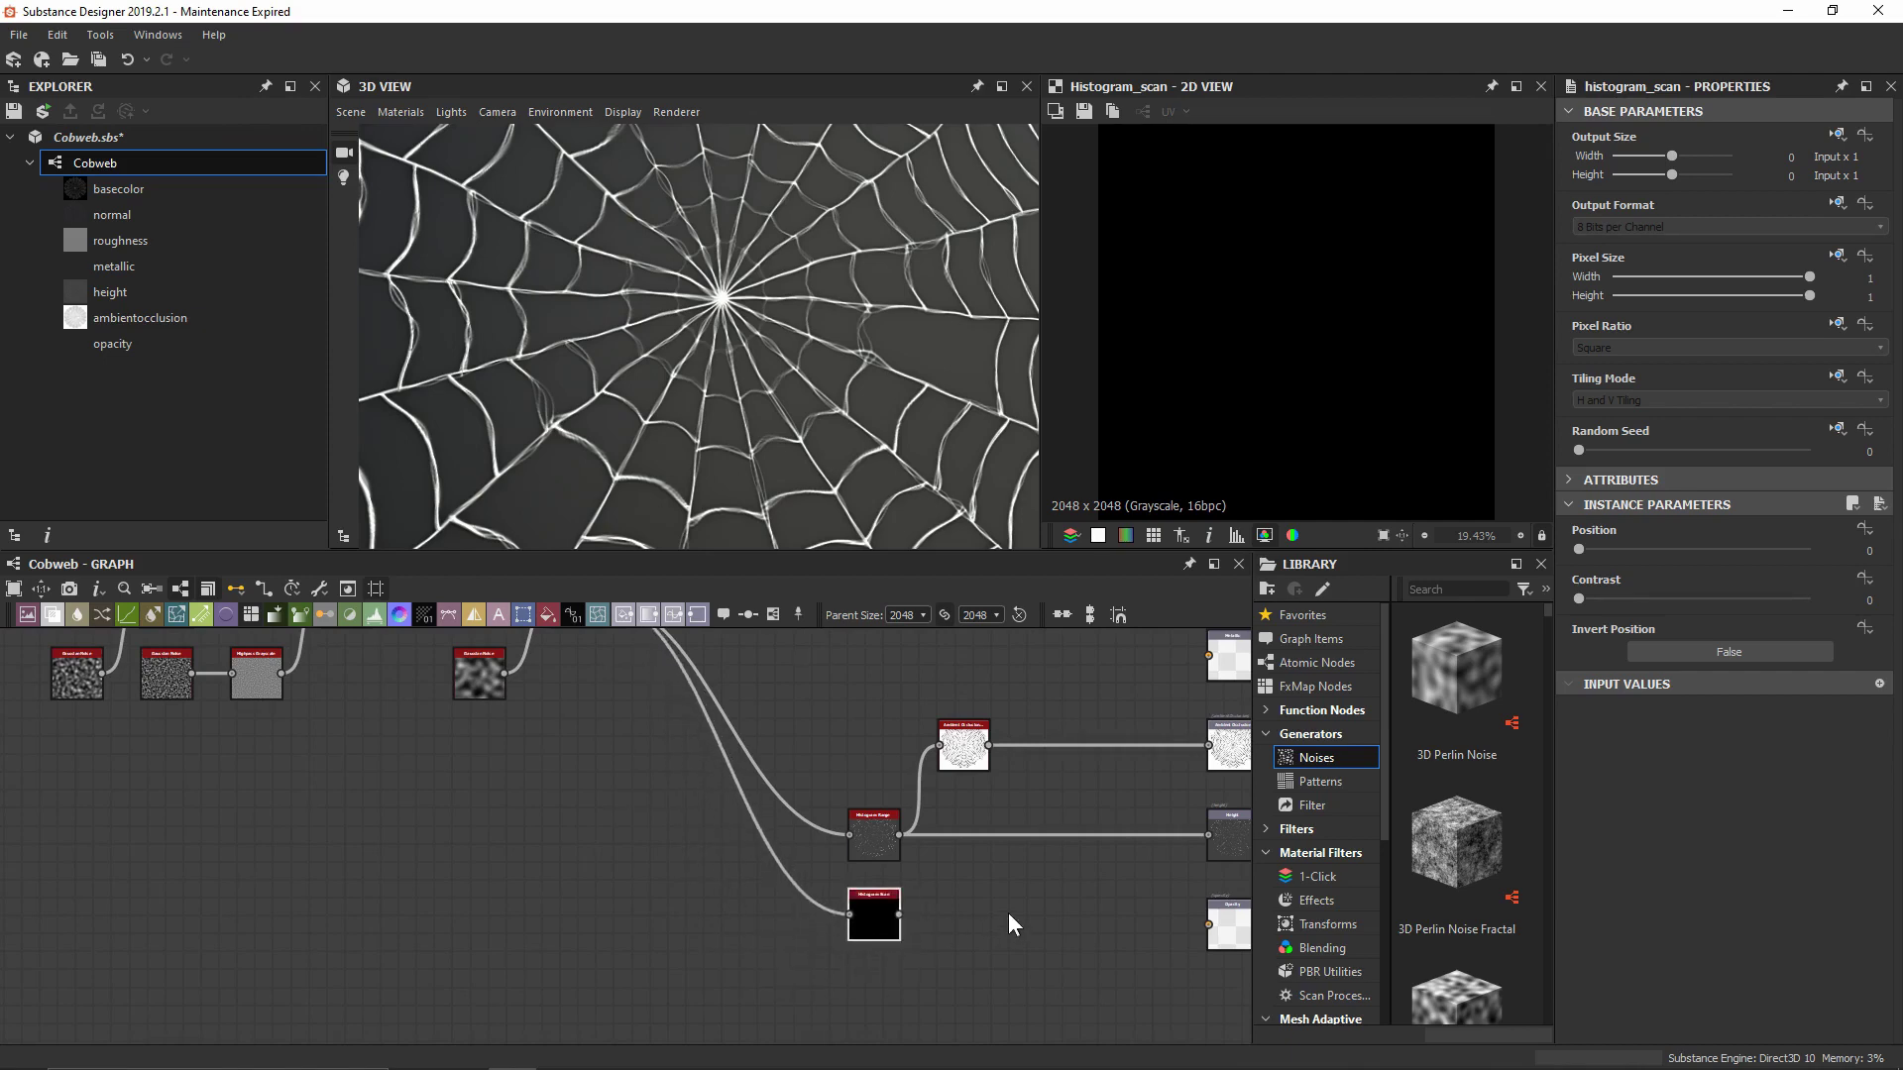
pyautogui.scroll(1, 1009, 914)
pyautogui.moveTo(1009, 914); pyautogui.dragTo(790, 862, button='middle')
pyautogui.scroll(2, 615, 872)
pyautogui.moveTo(625, 879); pyautogui.dragTo(940, 861)
pyautogui.moveTo(268, 854); pyautogui.dragTo(263, 876)
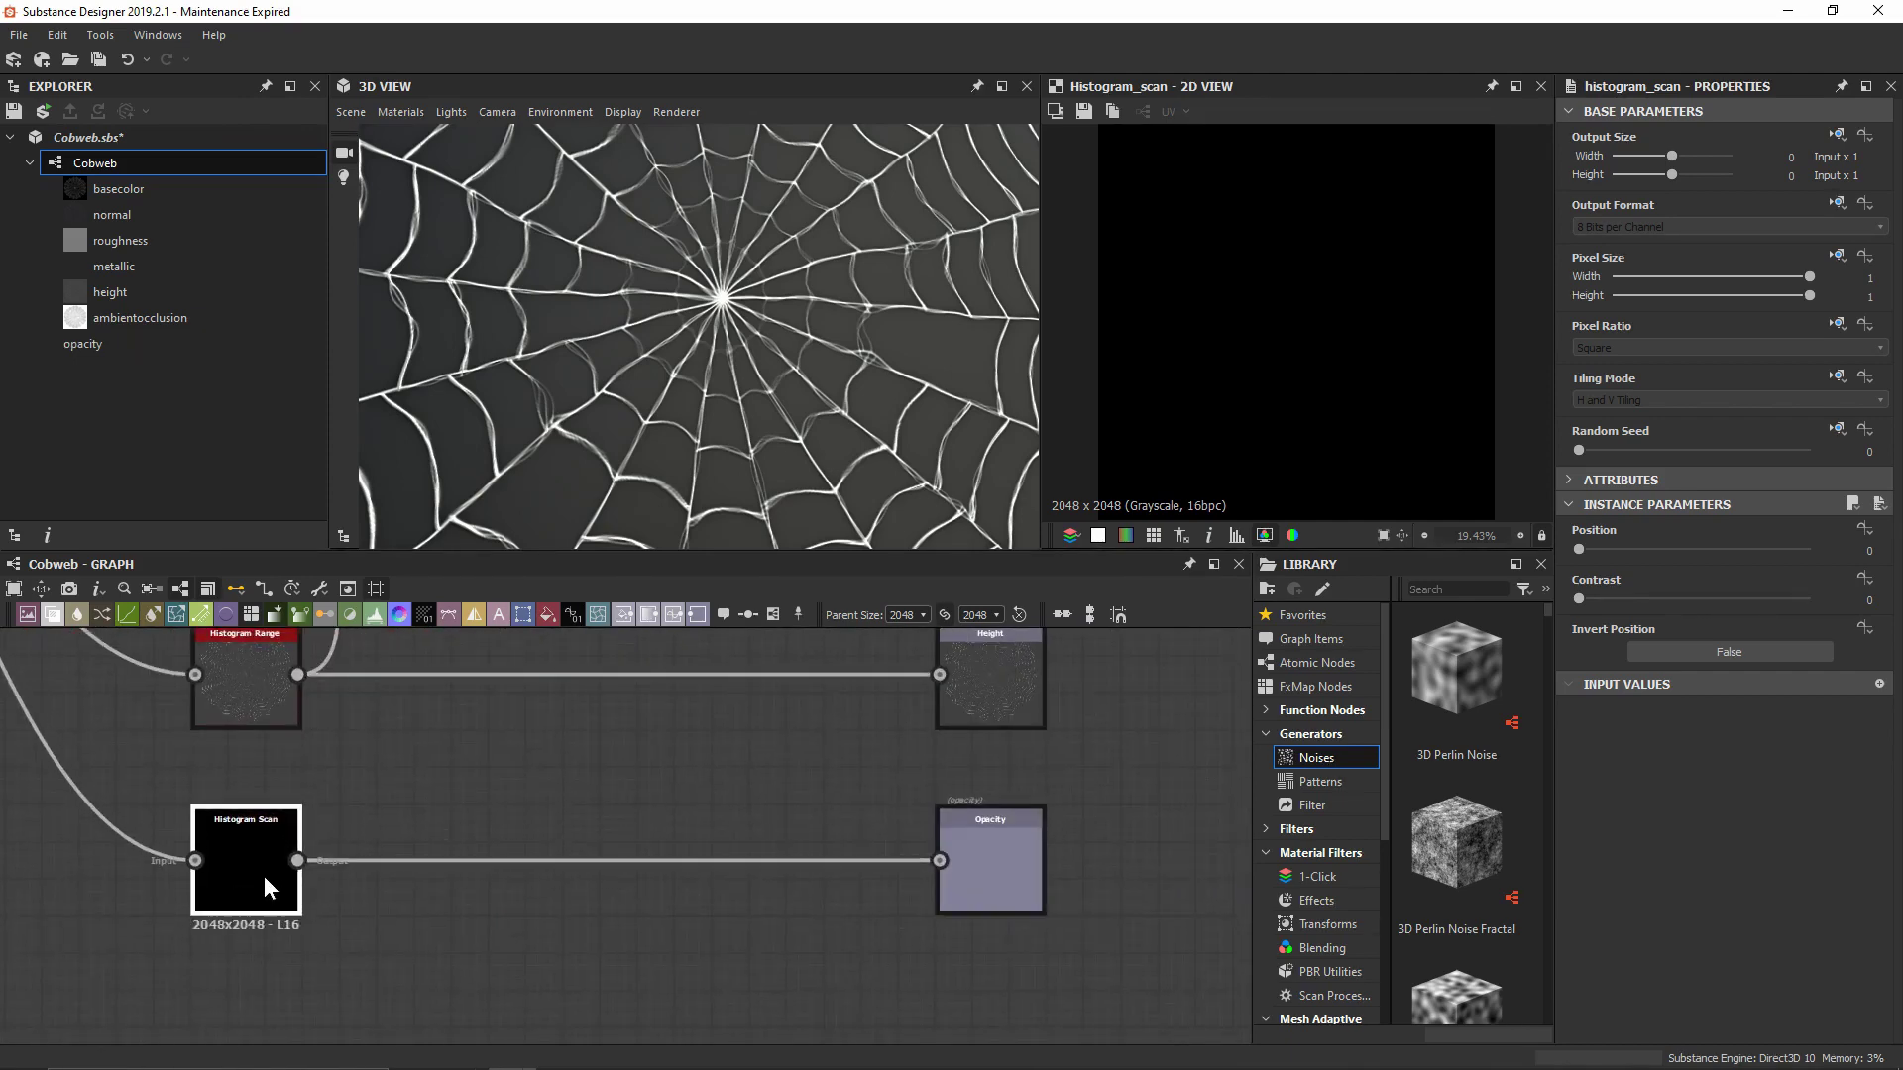
# Show the graph's outputs in the 3D view and set the Histogram Scan's Position to 0.8, keeping Contrast at 0
pyautogui.rightClick(698, 771)
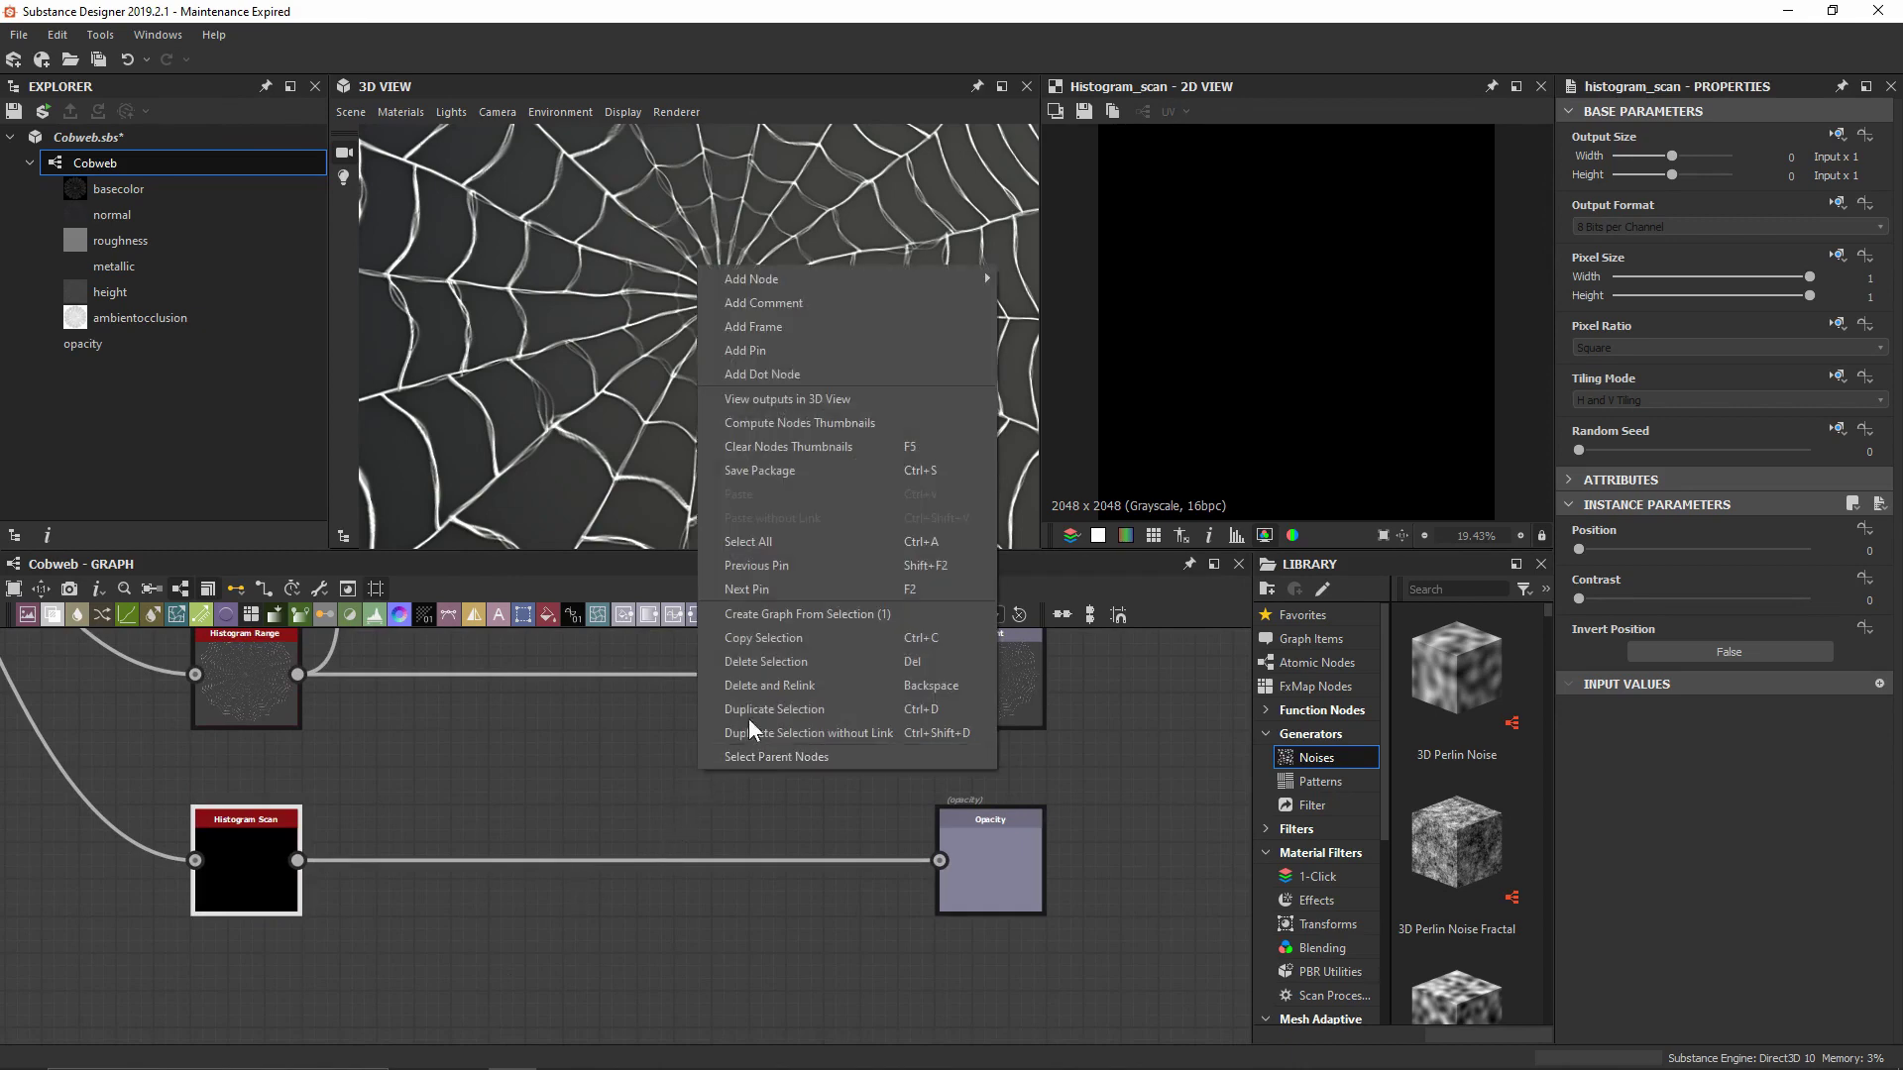
pyautogui.click(823, 404)
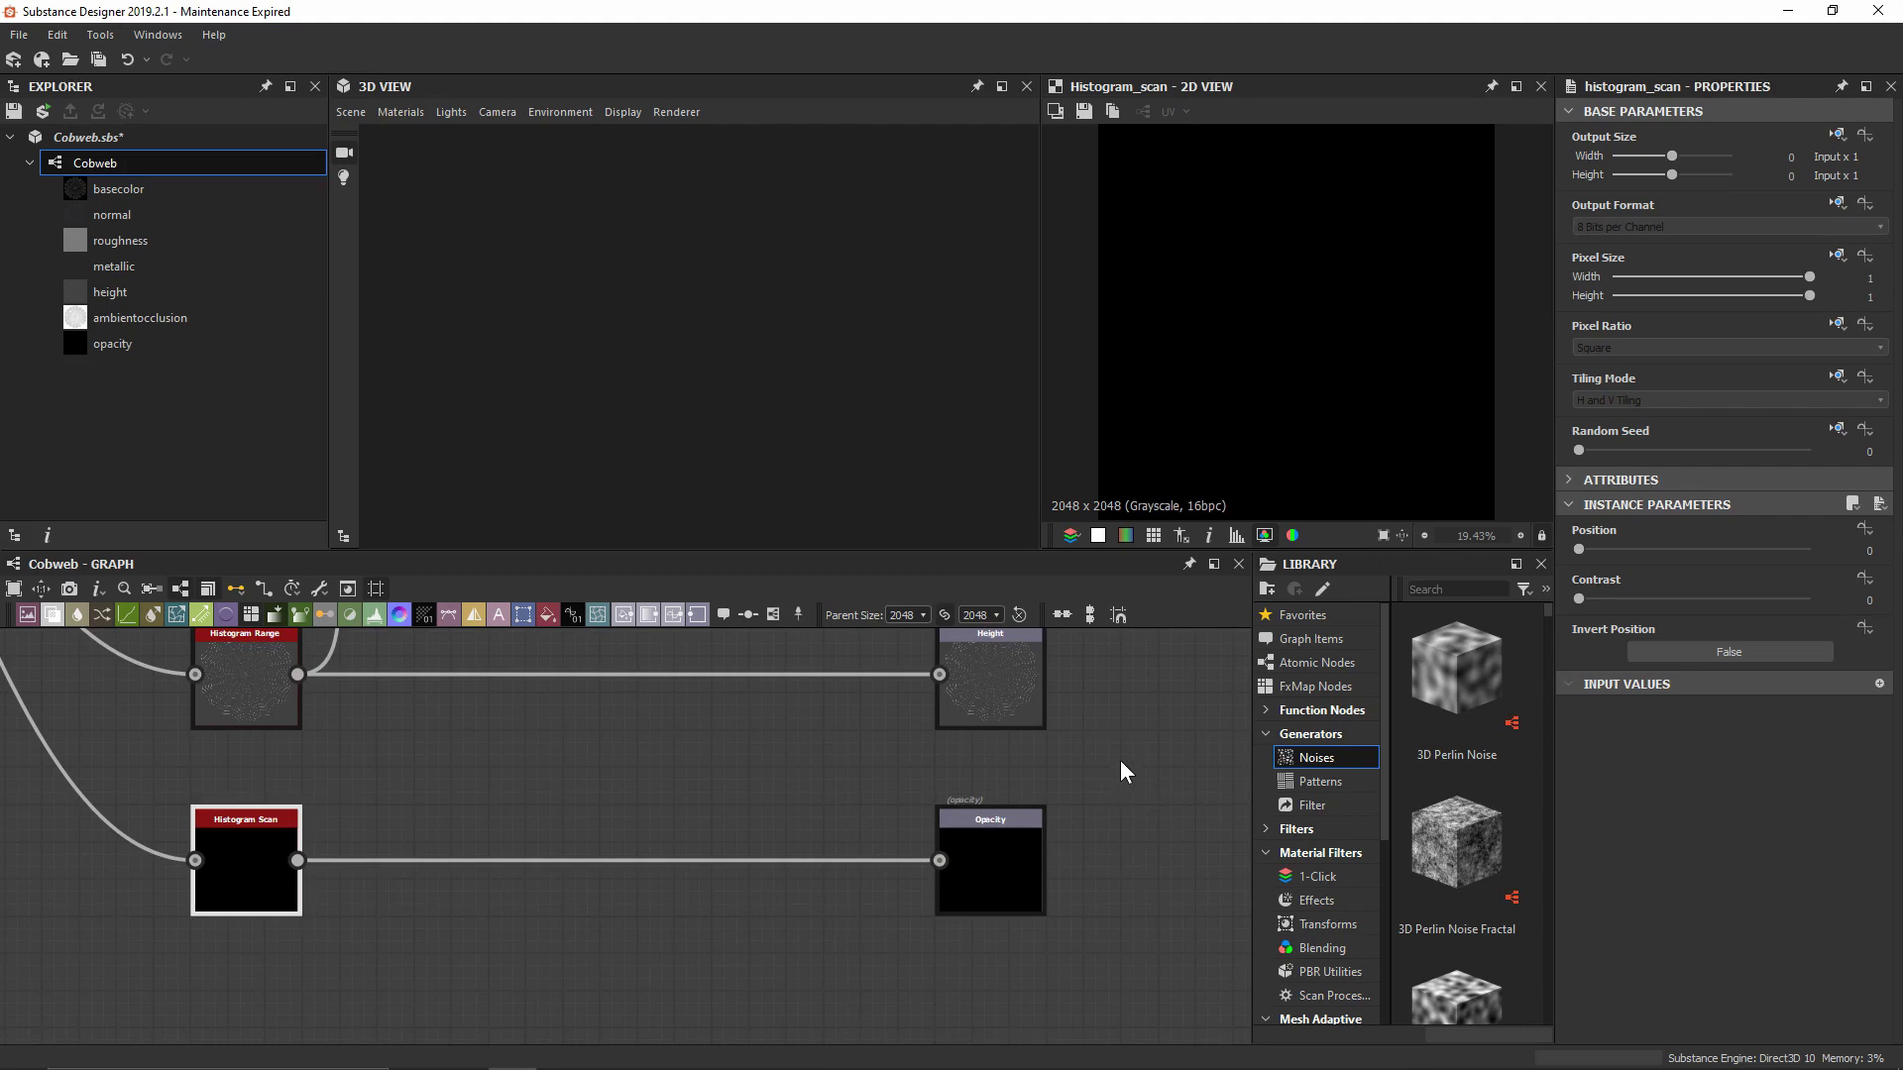
pyautogui.moveTo(1592, 549); pyautogui.dragTo(1756, 543)
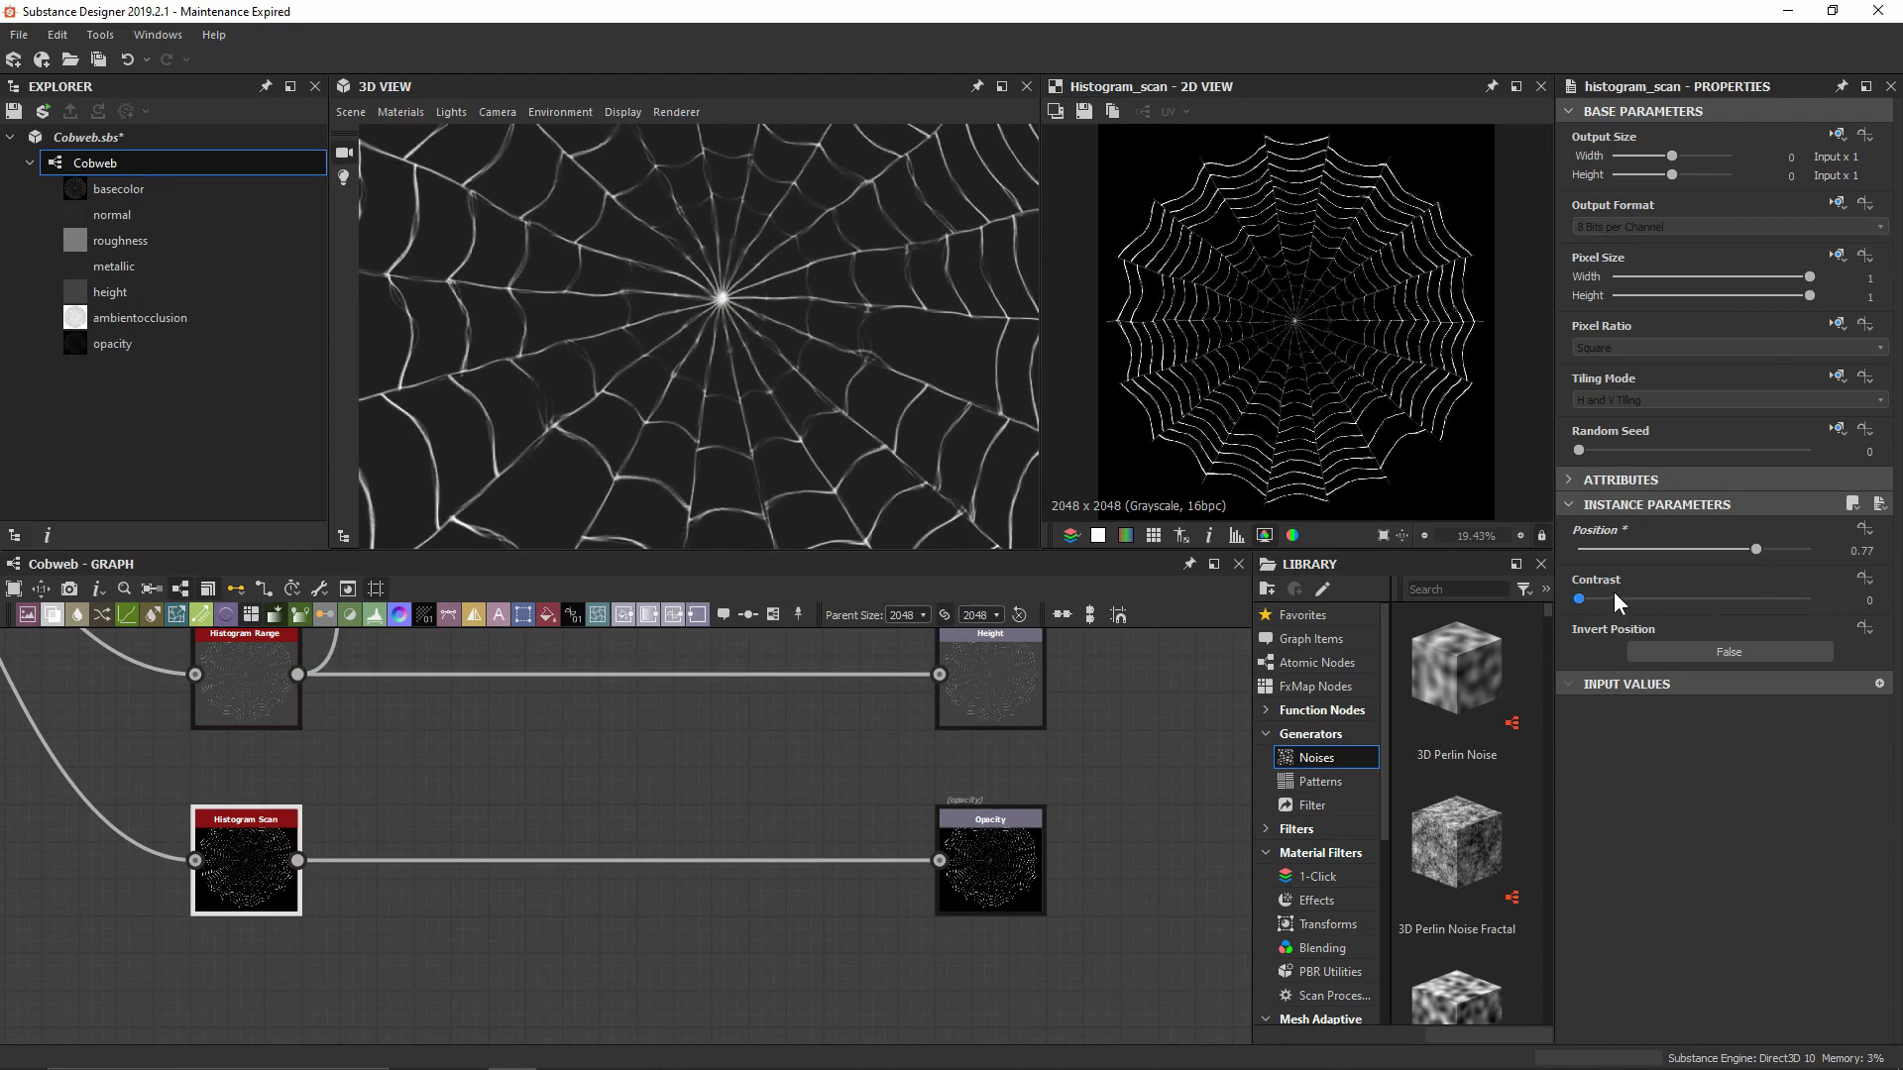
pyautogui.moveTo(1615, 595); pyautogui.dragTo(1564, 599)
pyautogui.keyDown('alt'); pyautogui.moveTo(813, 456); pyautogui.dragTo(731, 382); pyautogui.keyUp('alt')
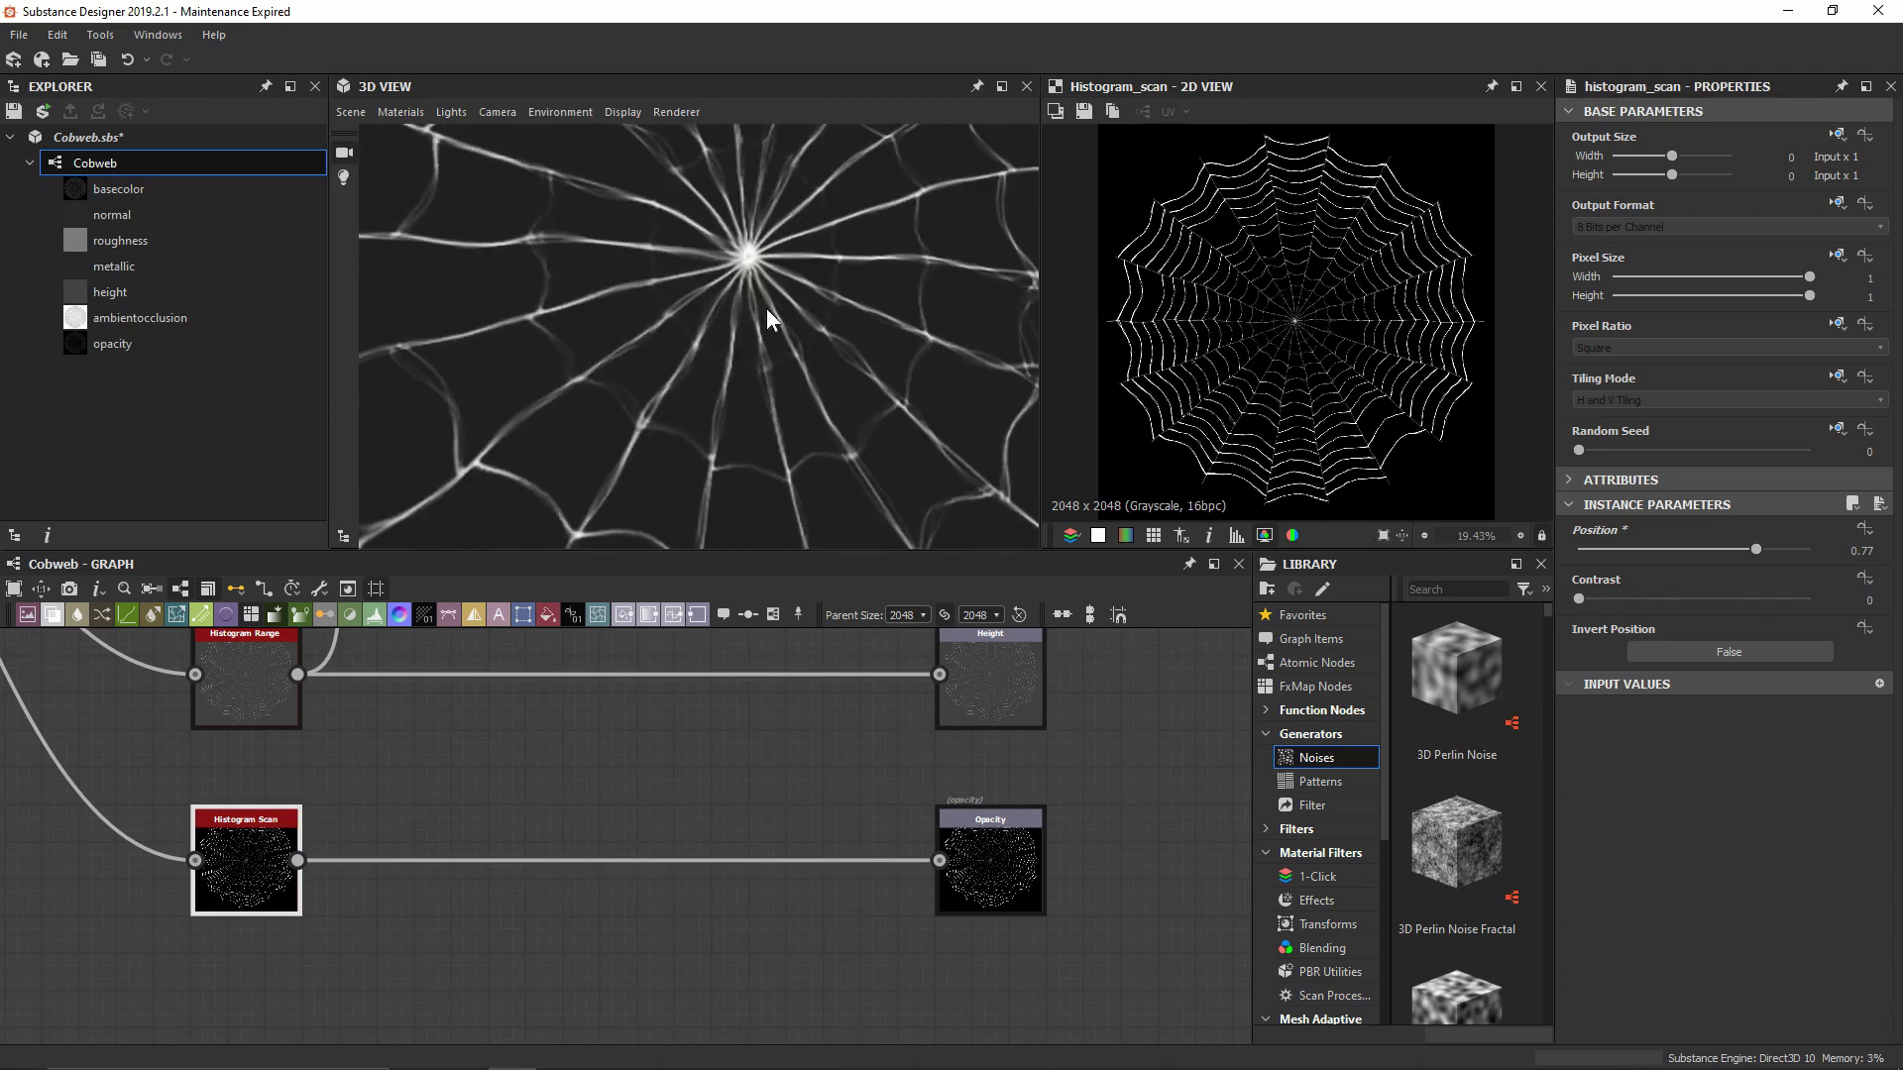
pyautogui.keyDown('alt'); pyautogui.moveTo(765, 307); pyautogui.dragTo(797, 308); pyautogui.keyUp('alt')
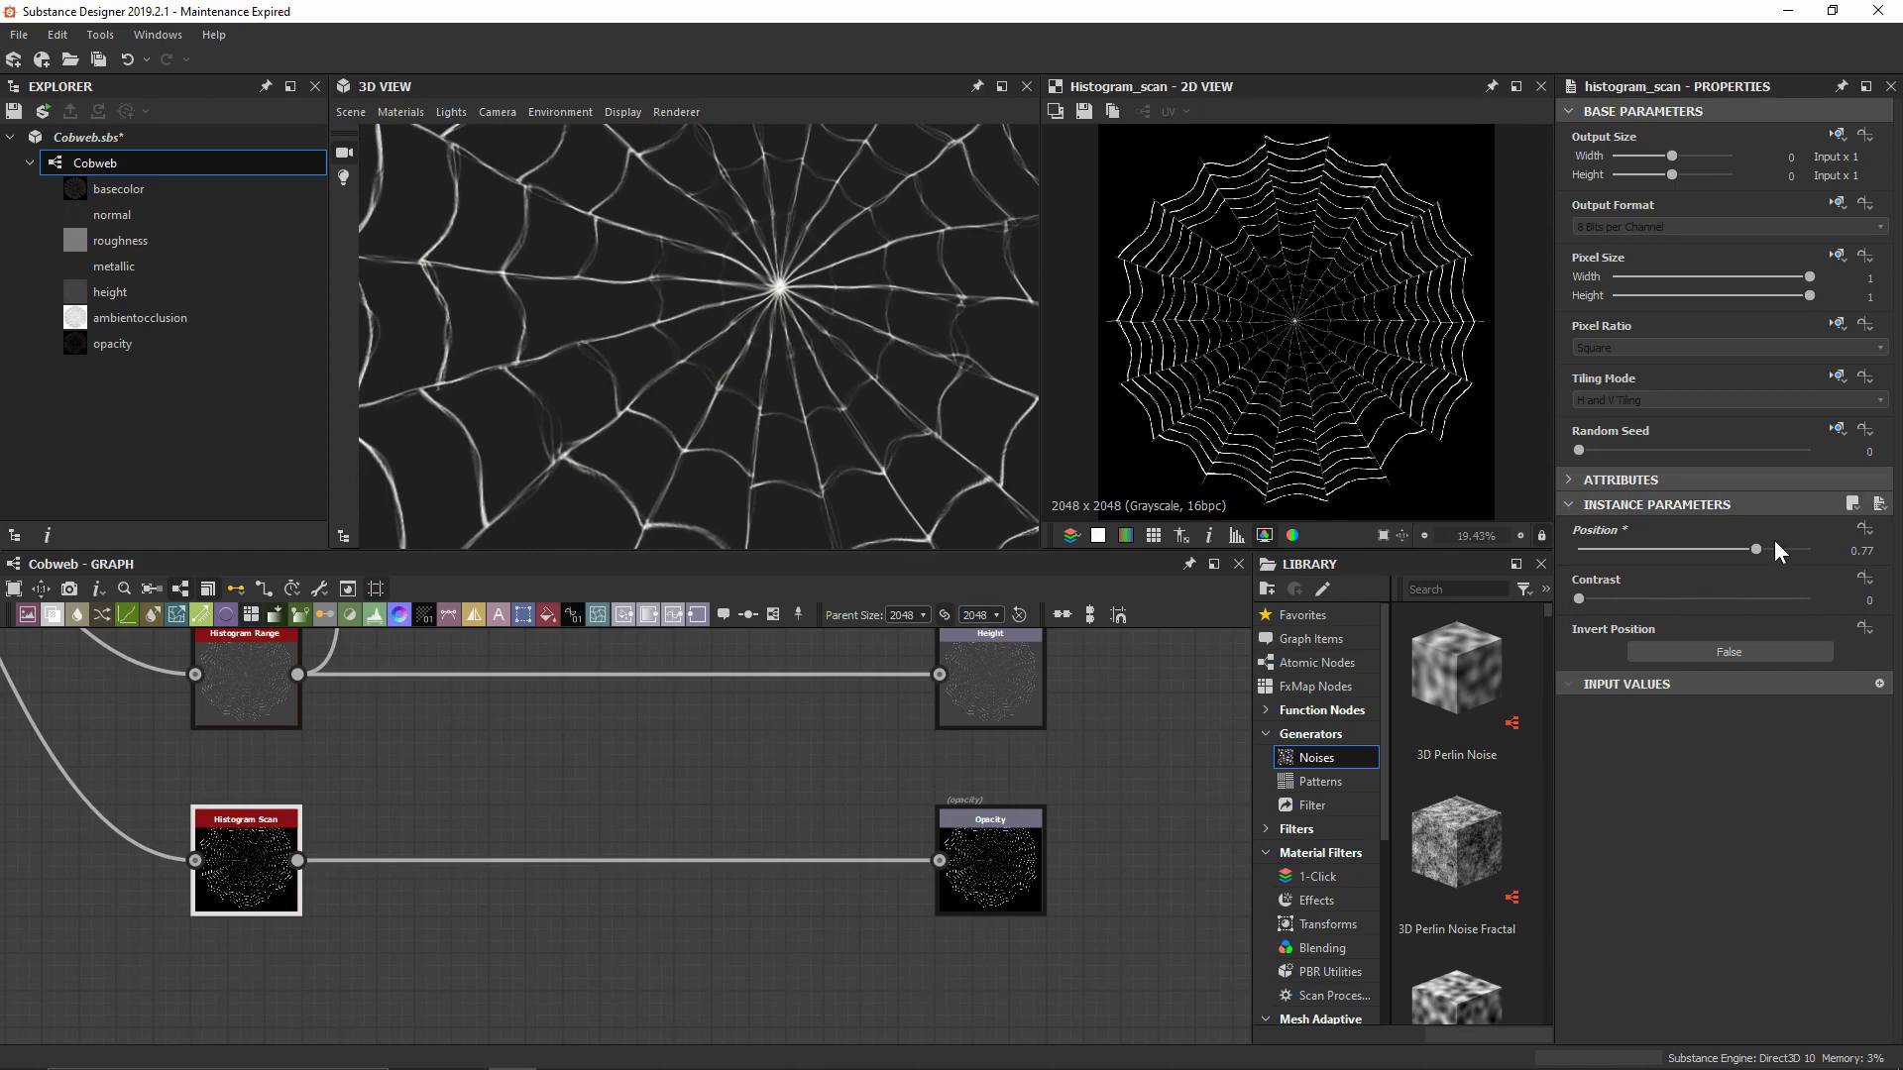
pyautogui.moveTo(1774, 549)
pyautogui.mouseDown()
pyautogui.moveTo(1792, 549)
pyautogui.moveTo(1763, 549)
pyautogui.mouseUp()
pyautogui.scroll(10, 1296, 411)
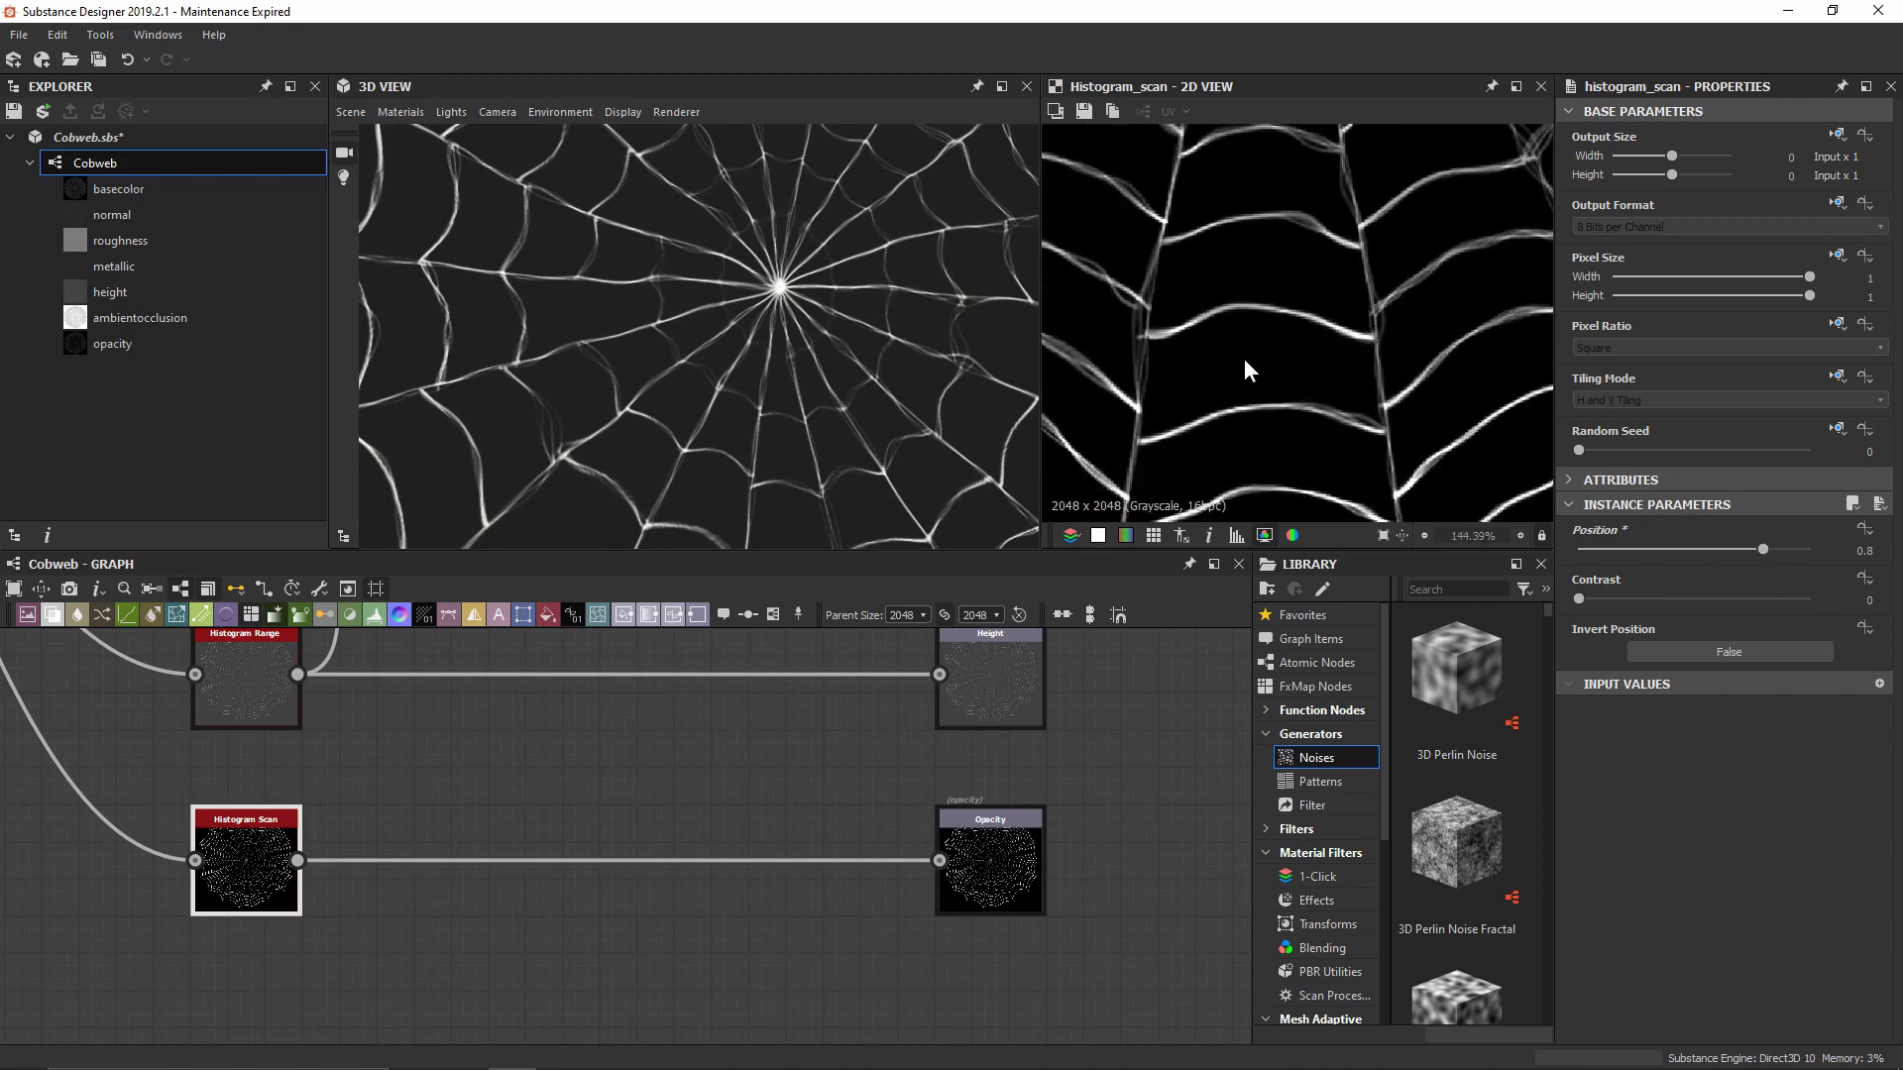
pyautogui.moveTo(780, 378); pyautogui.dragTo(801, 348)
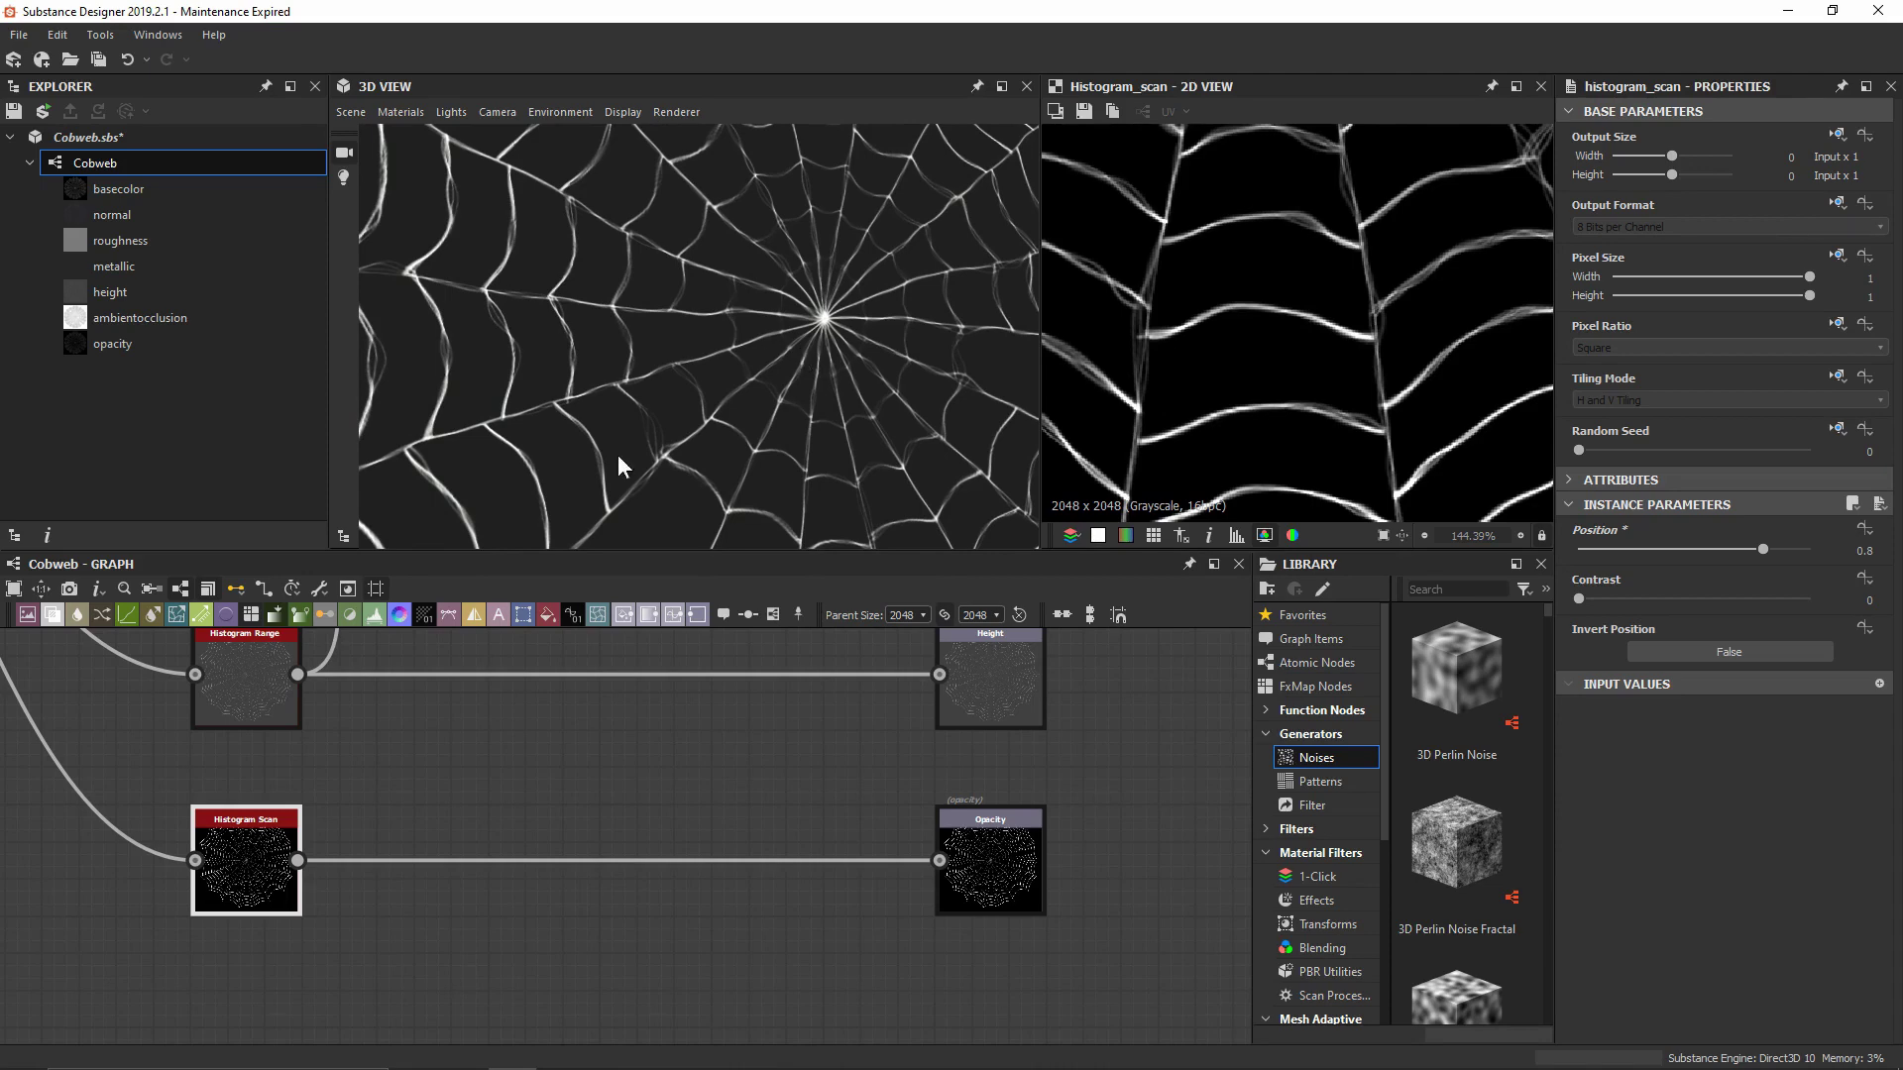
# Insert a Levels node between the Histogram Scan and the Opacity output and lower its output white level to about a quarter
pyautogui.press('space')
pyautogui.write('lev')
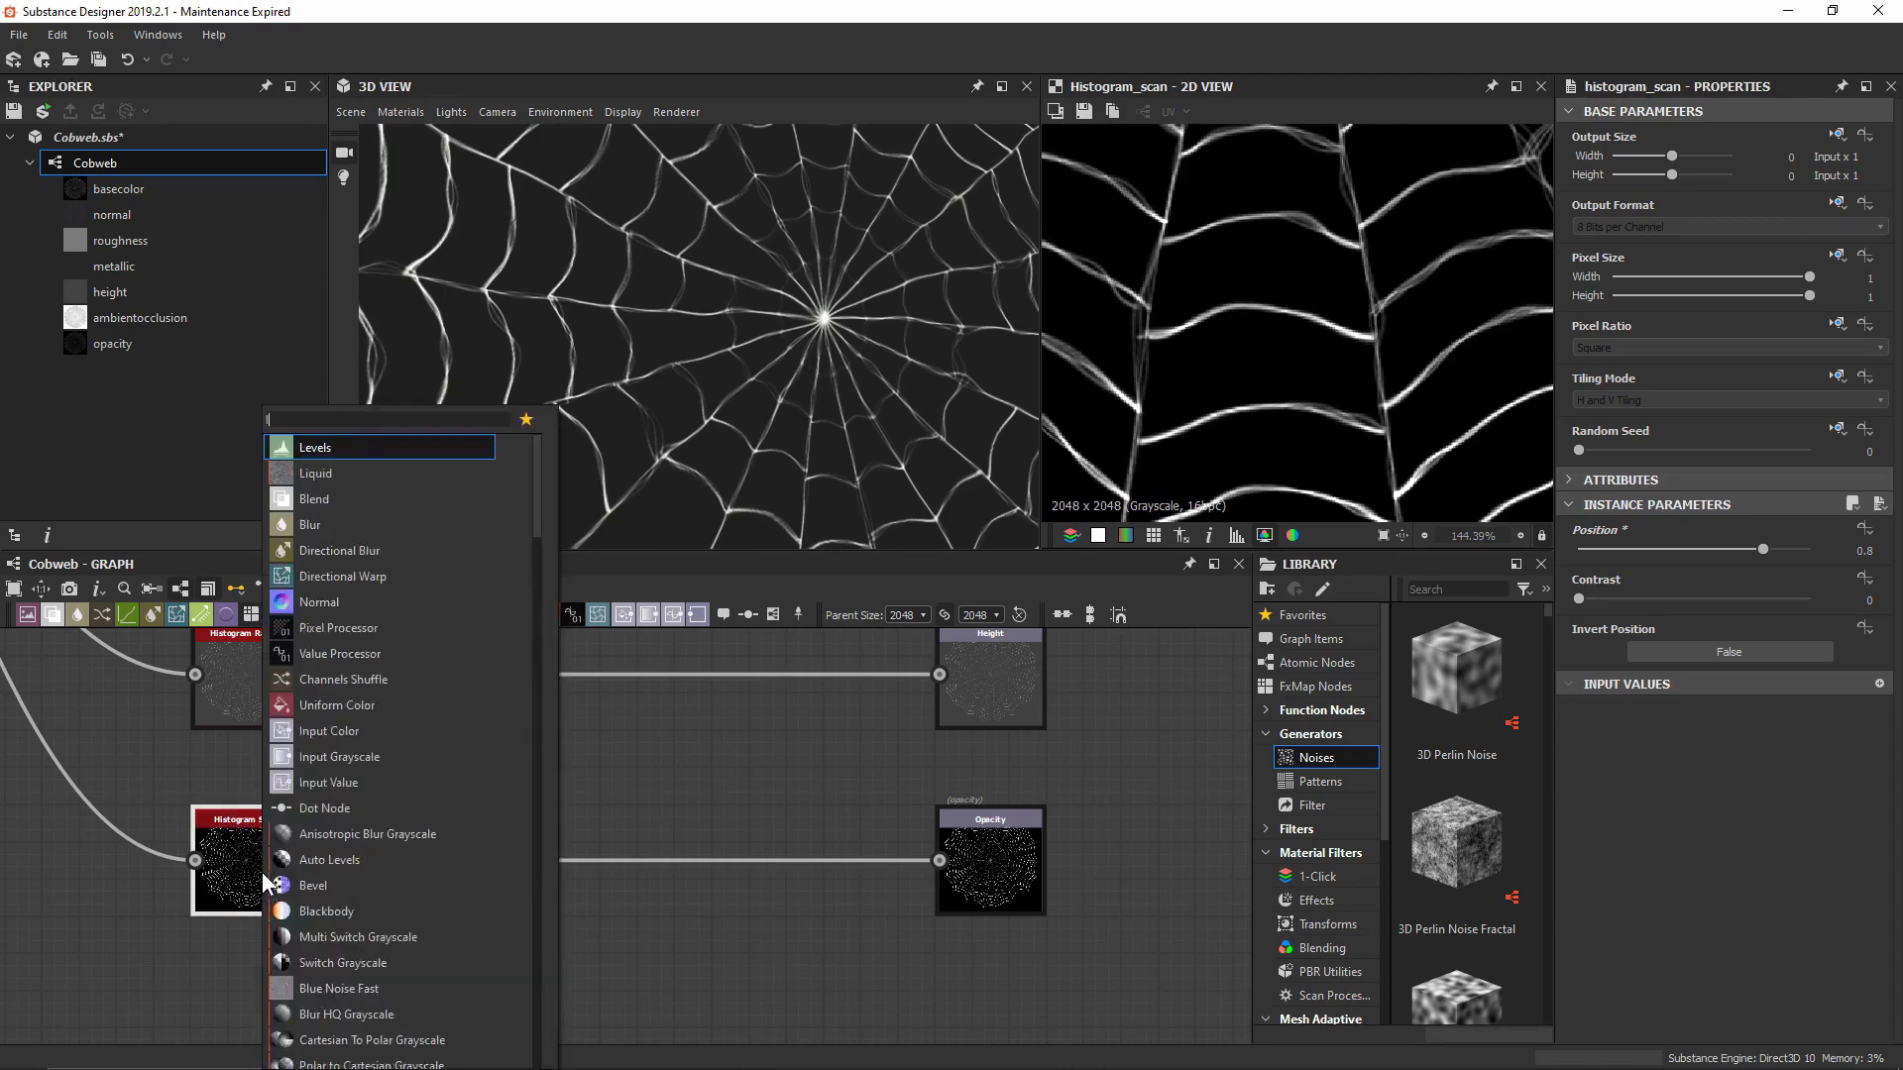
pyautogui.press('Return')
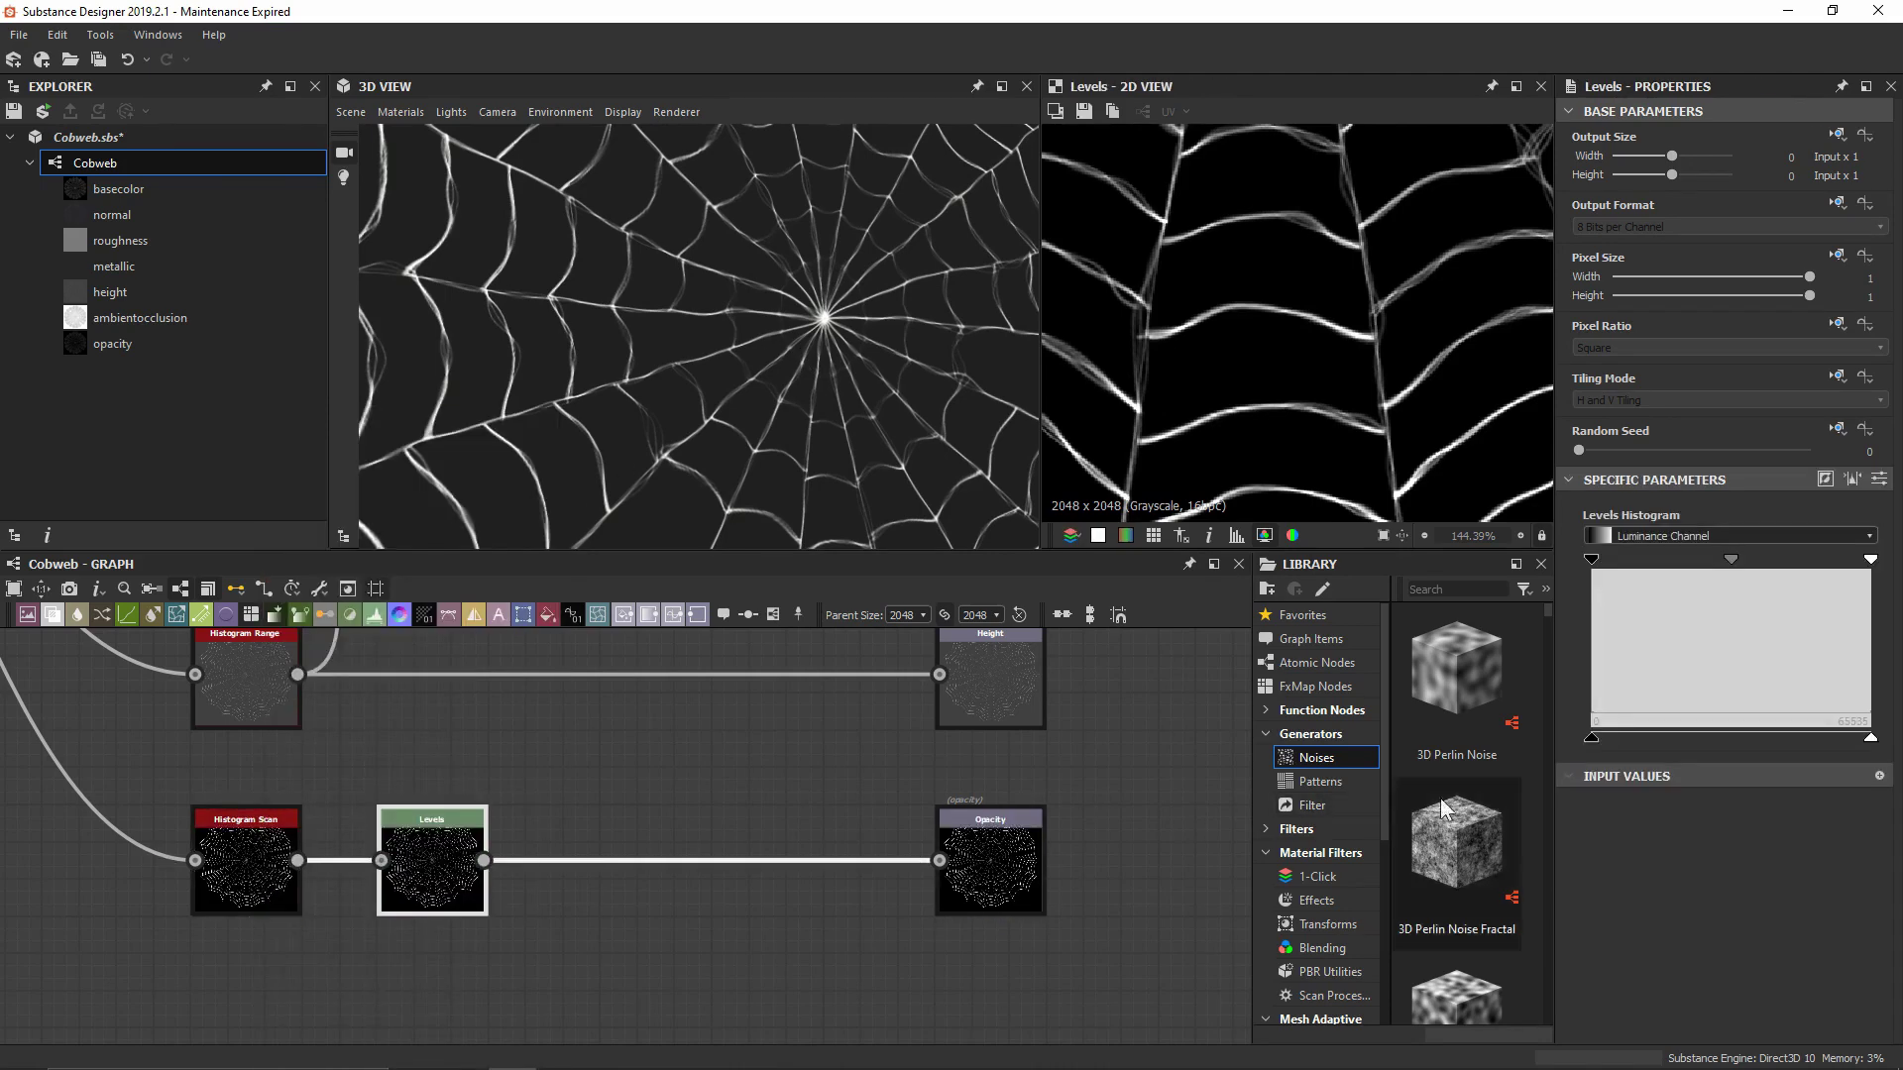
pyautogui.click(1868, 740)
pyautogui.moveTo(1867, 740); pyautogui.dragTo(1657, 704)
# Examine the dimmed web's strands up close and as a whole on the 3D model and in the 2D view
pyautogui.scroll(-3, 712, 330)
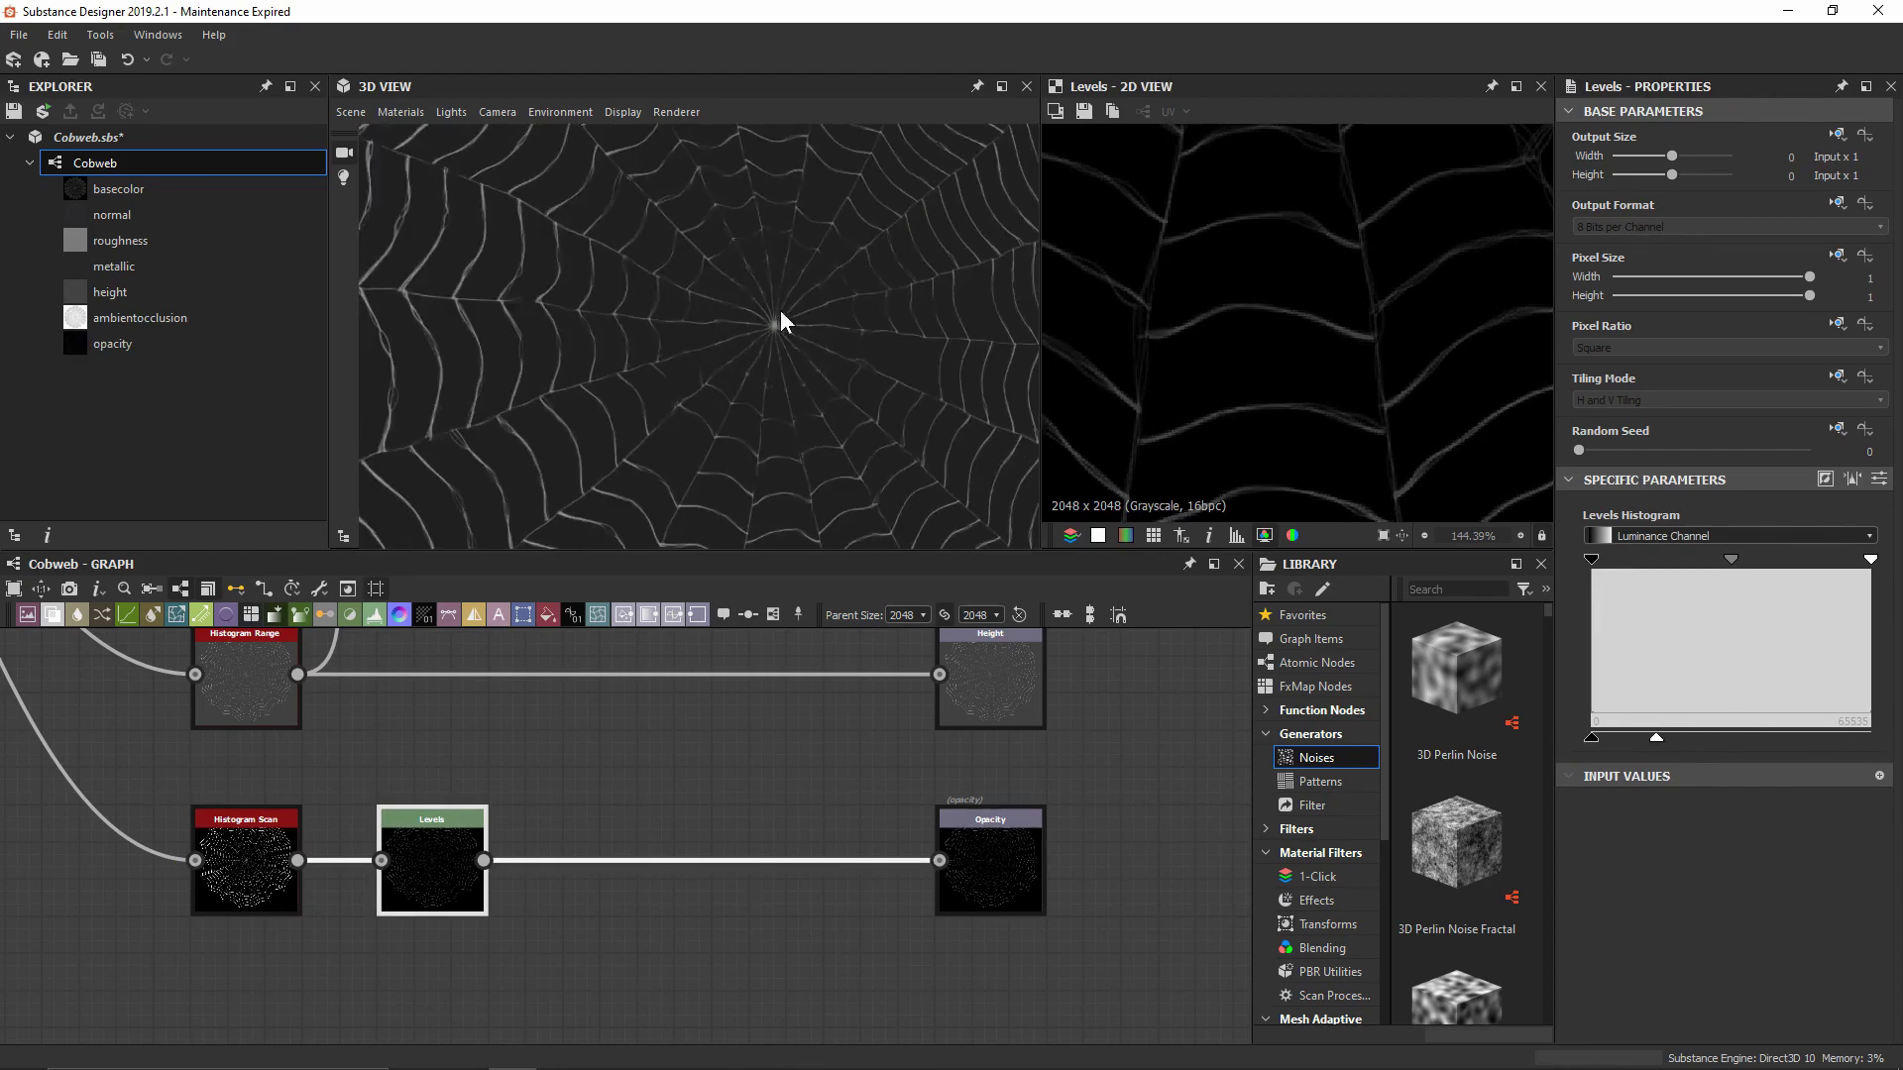
pyautogui.scroll(6, 781, 327)
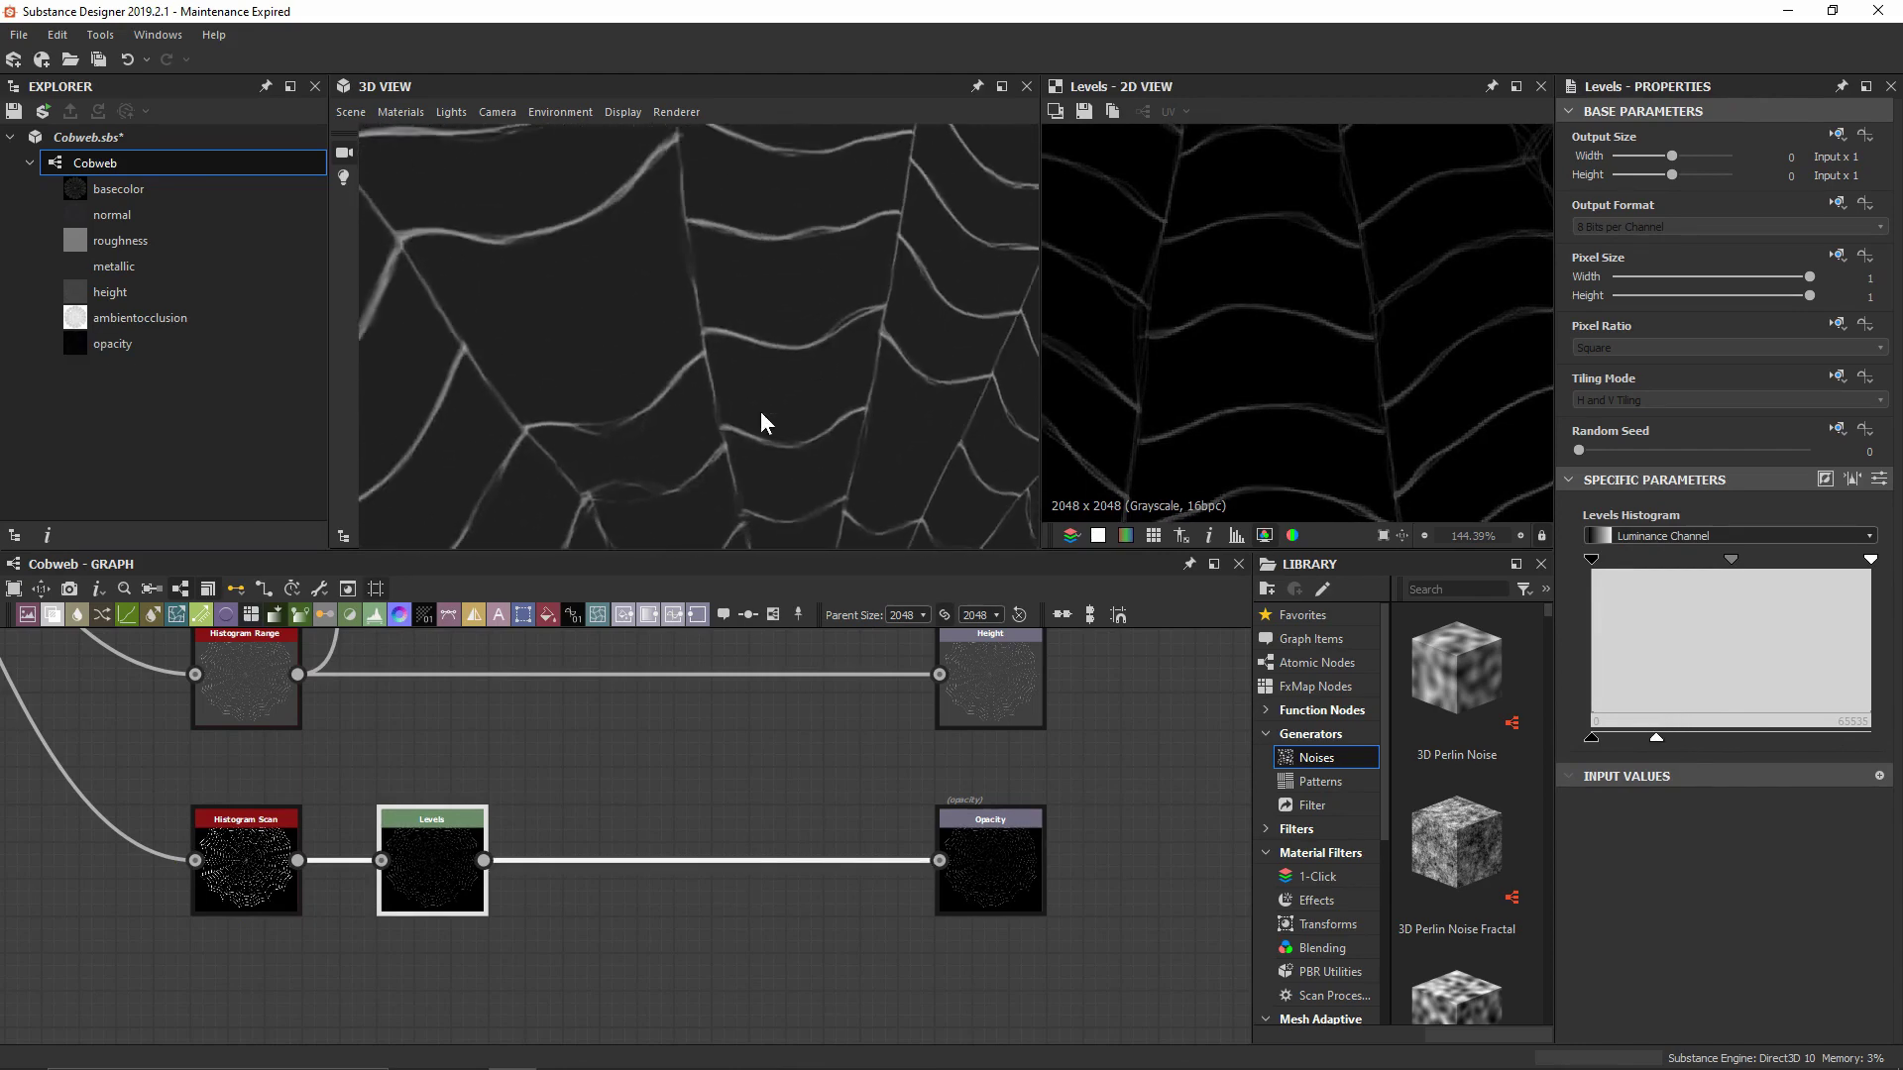
pyautogui.scroll(-4, 769, 418)
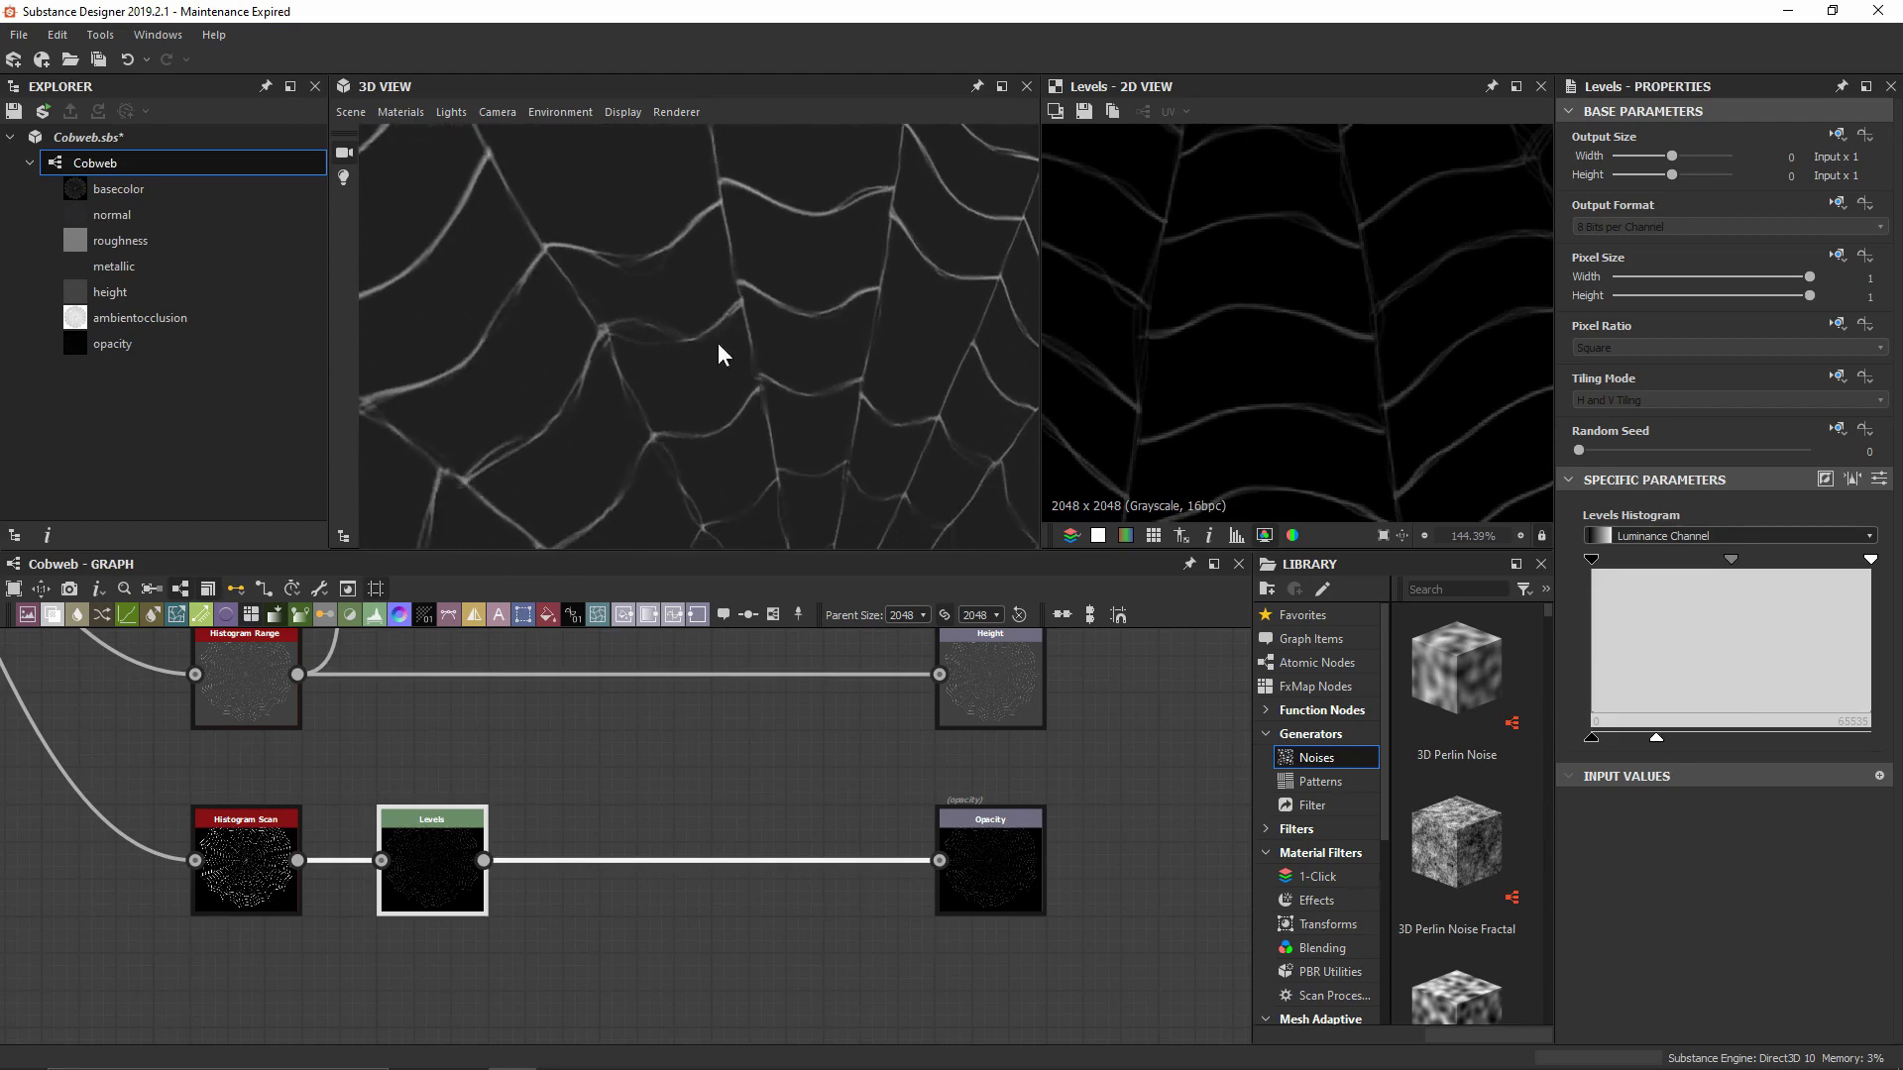
pyautogui.scroll(-5, 709, 377)
pyautogui.scroll(-2, 1189, 283)
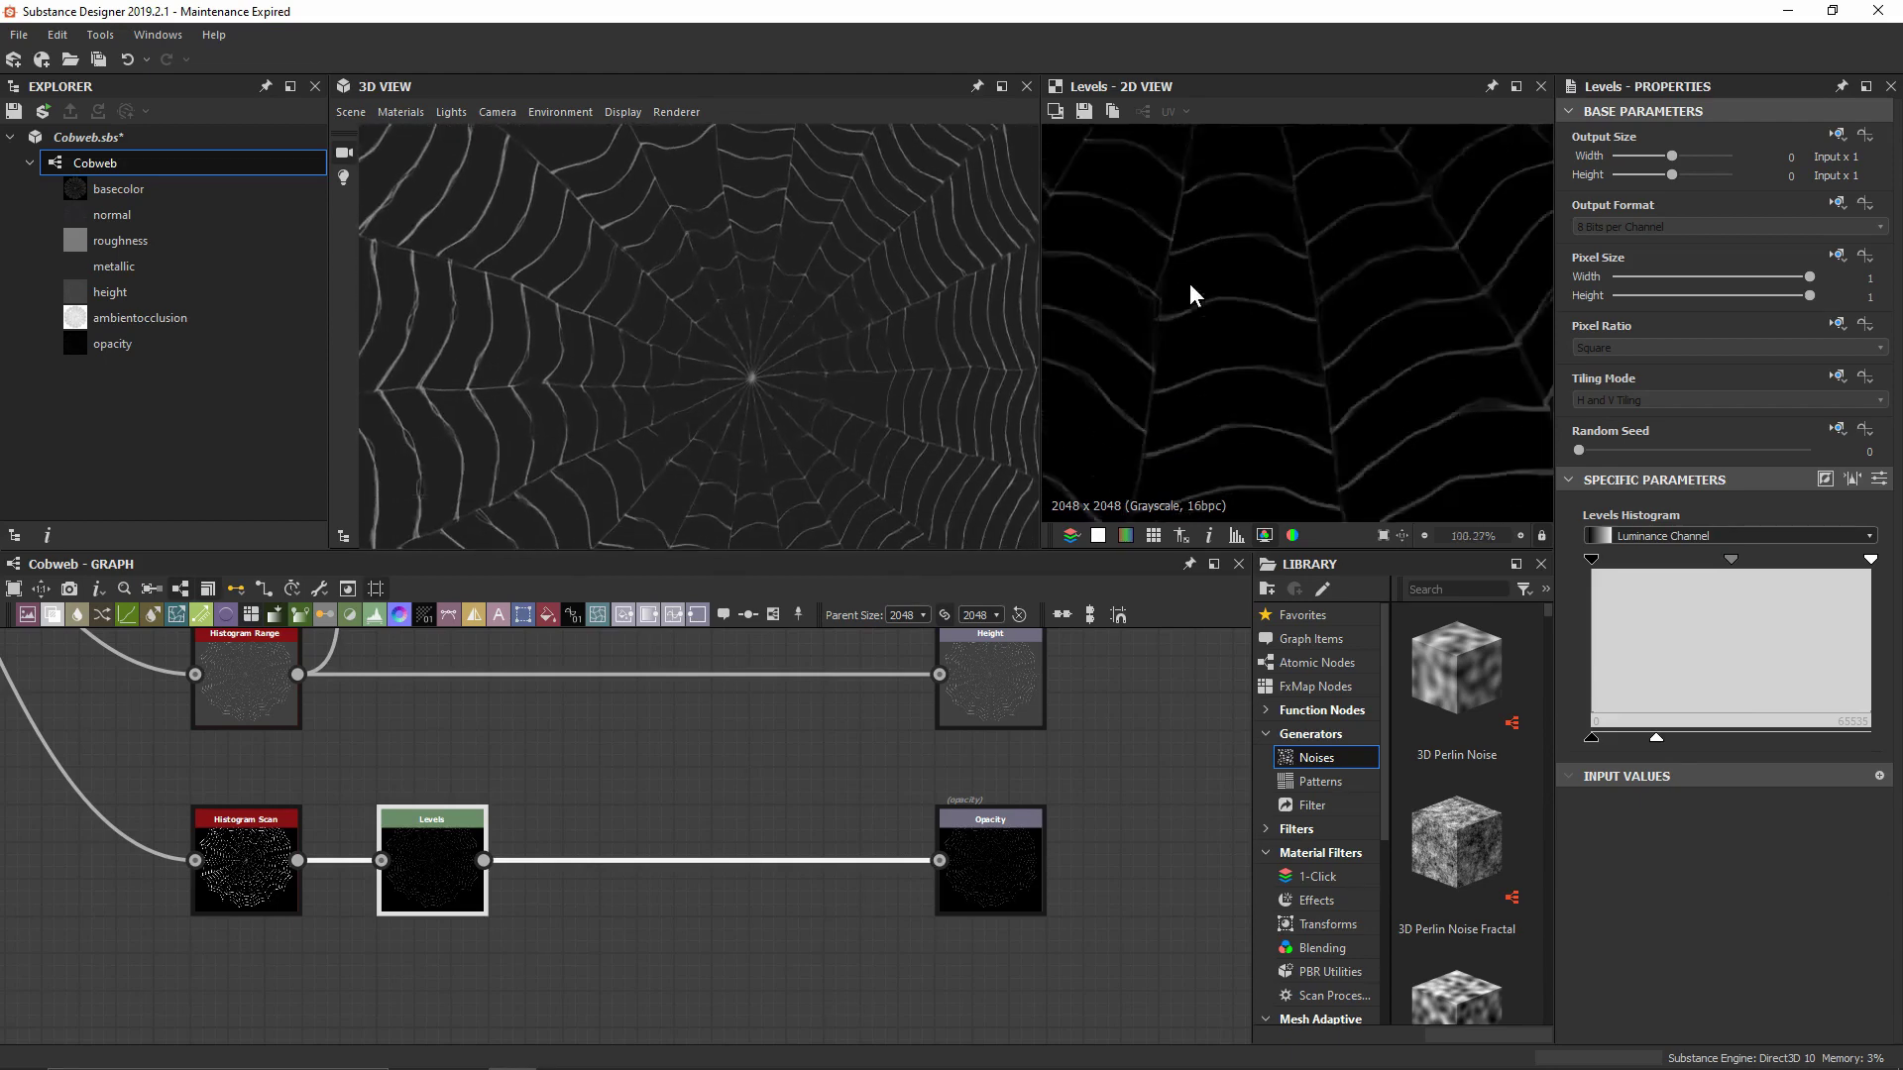
pyautogui.scroll(-8, 1194, 290)
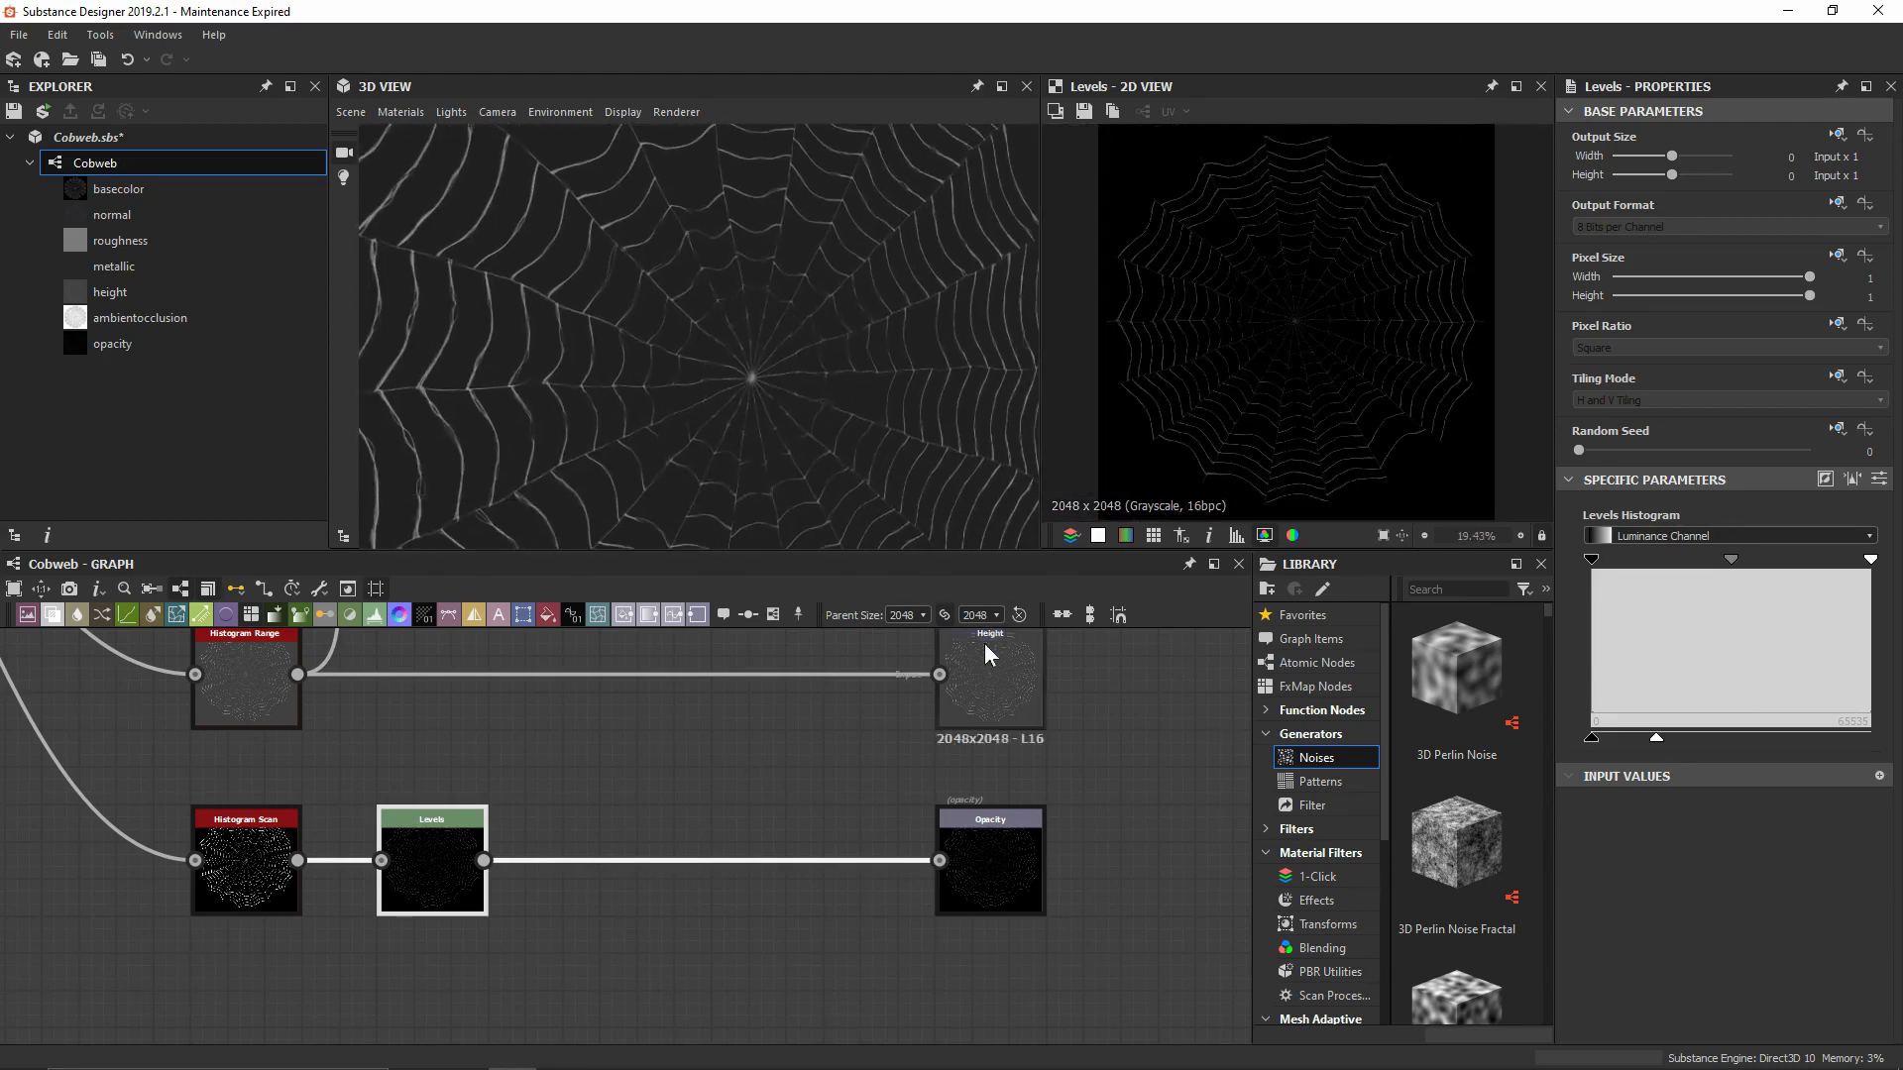
pyautogui.moveTo(591, 805); pyautogui.dragTo(604, 791, button='middle')
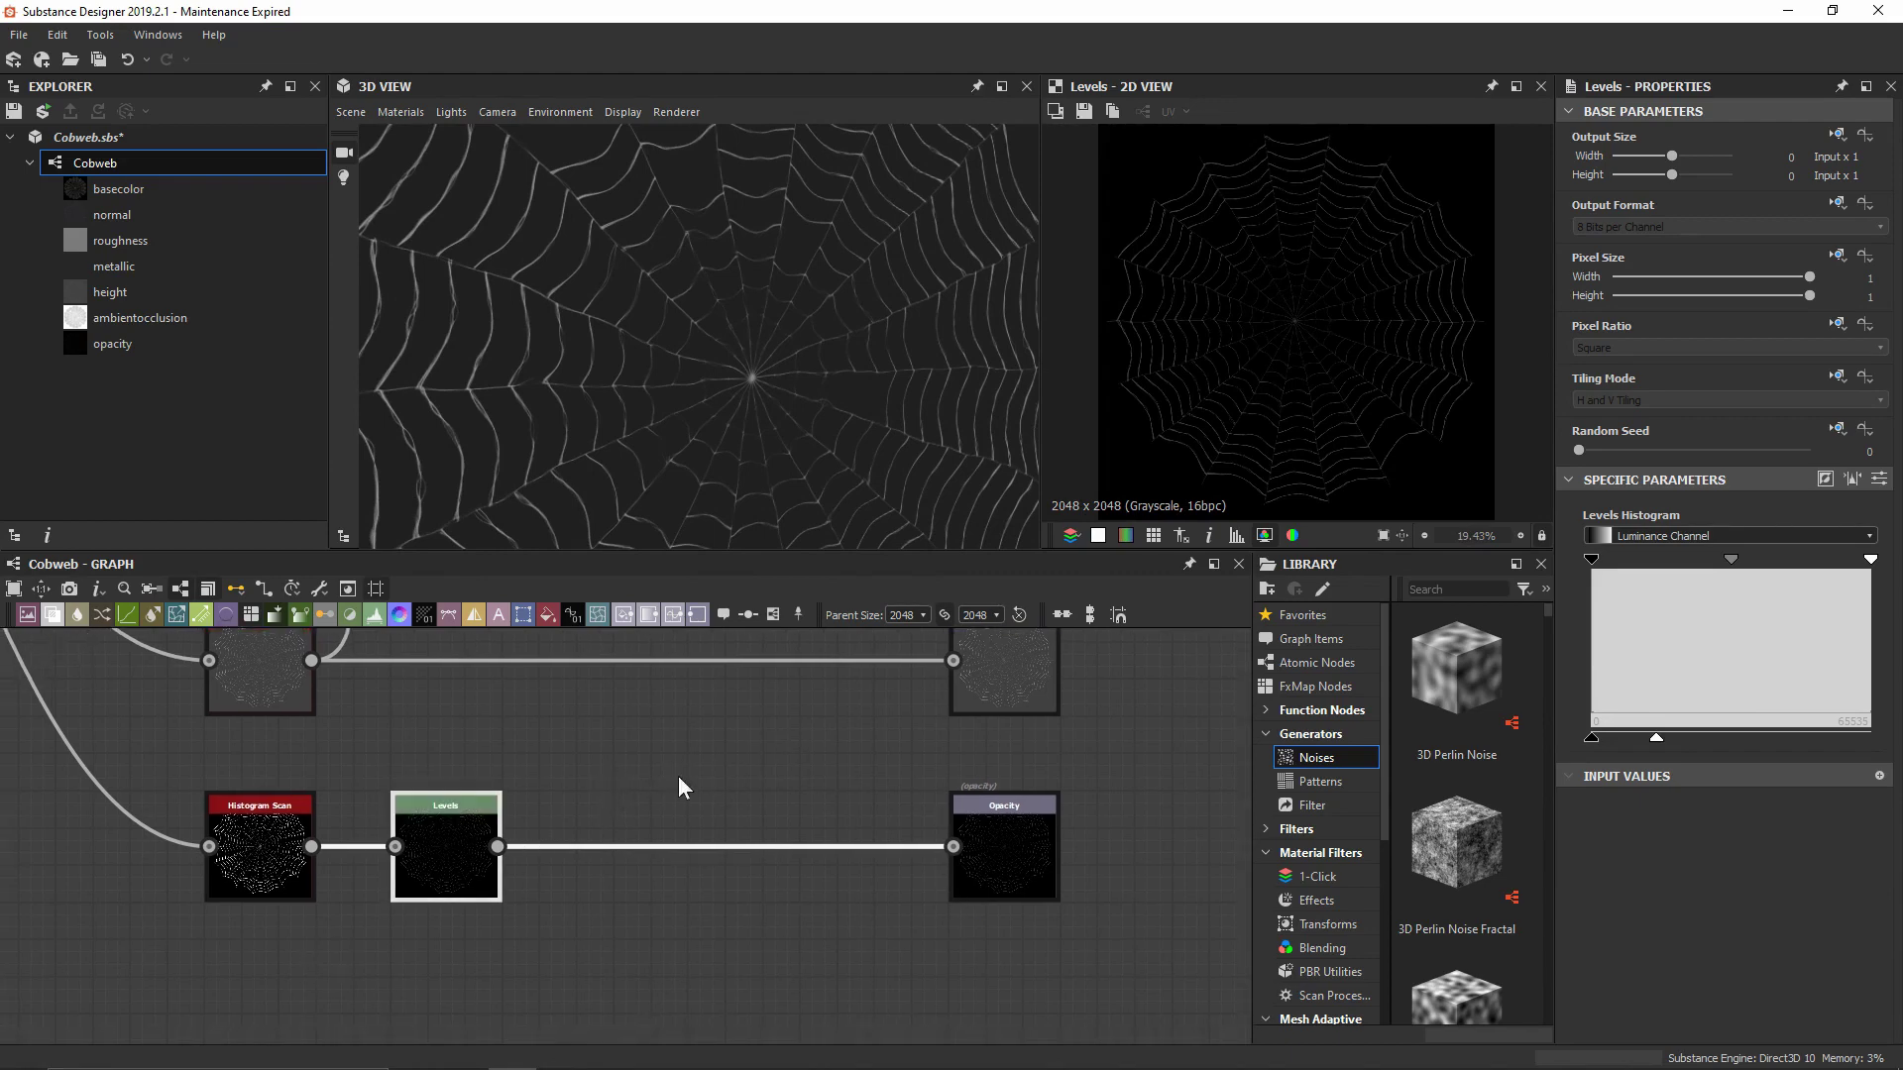